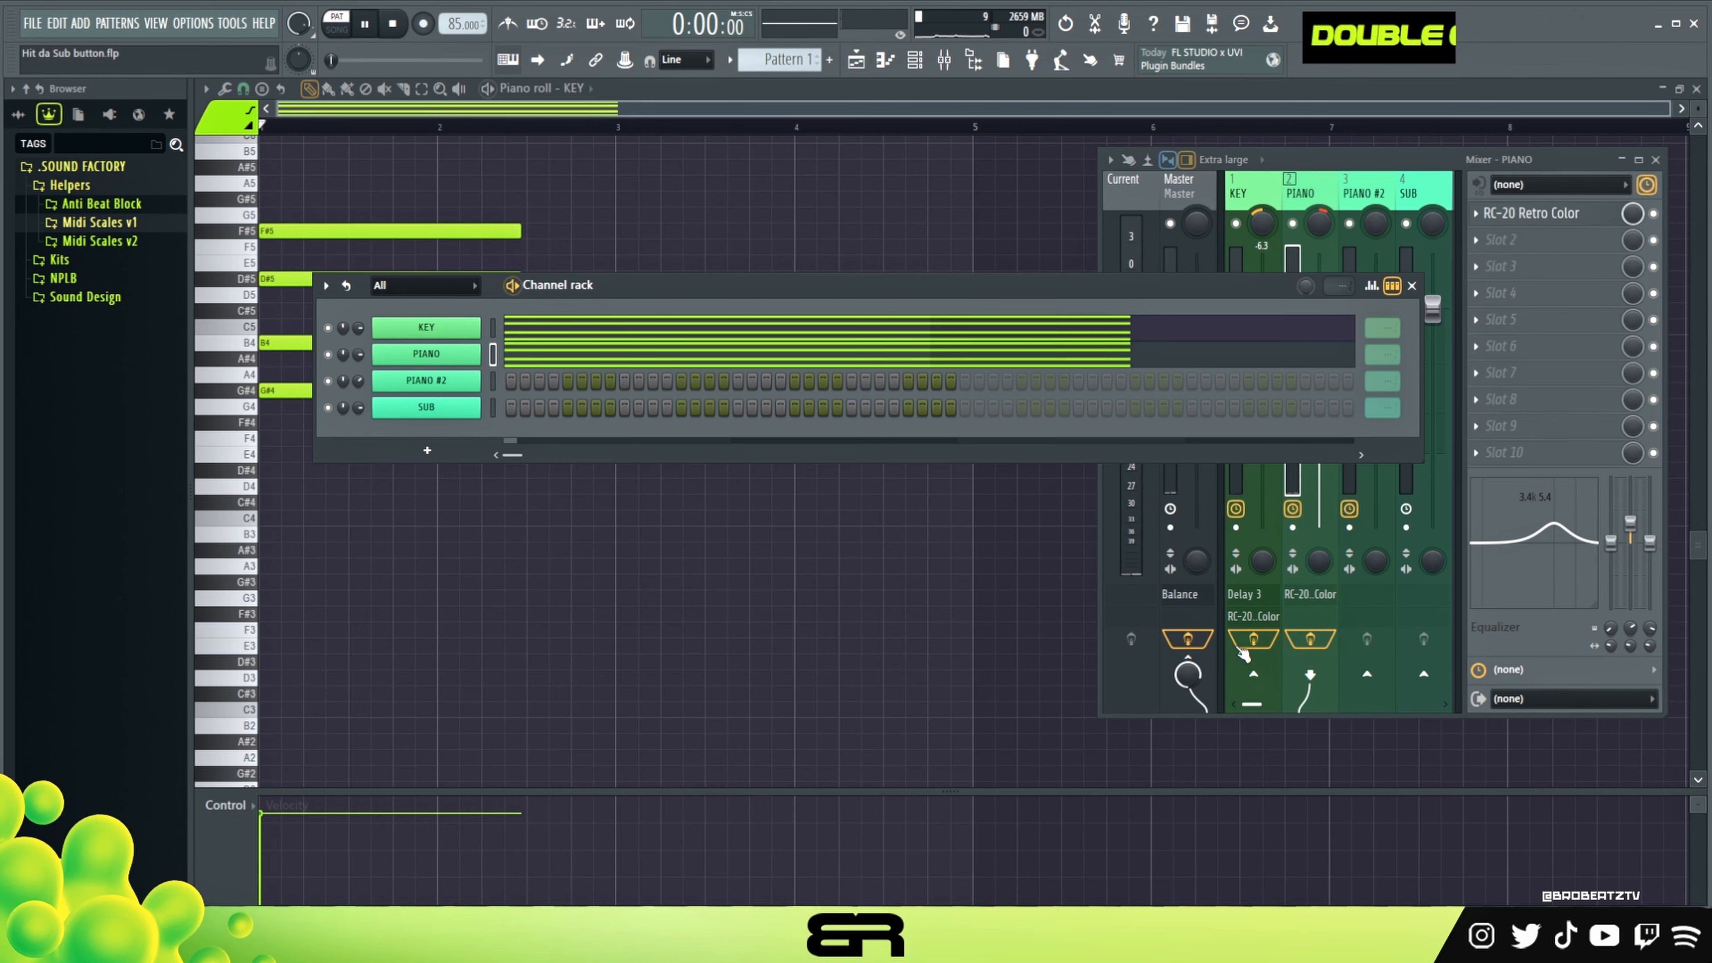
Stop playback, lay out the channel rack and mixer so both are accessible, and select the KEY mixer track.
key("space")
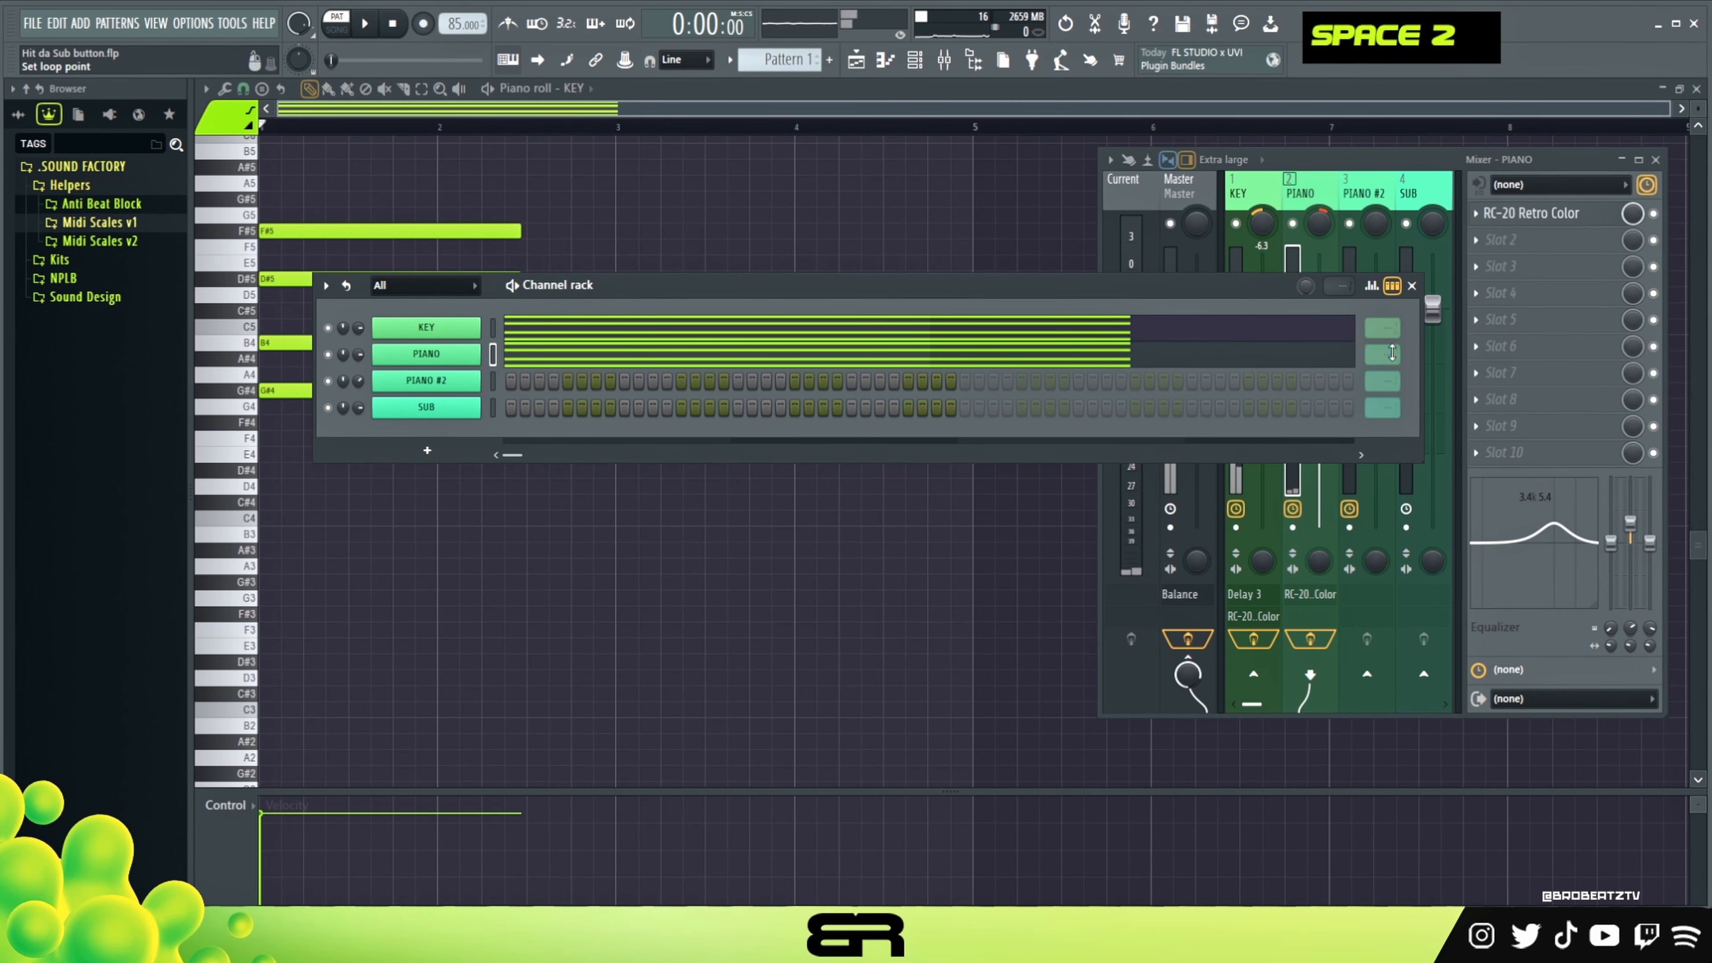
left_click_drag(1193, 295, 1151, 473)
left_click_drag(1373, 161, 1080, 166)
left_click(954, 192)
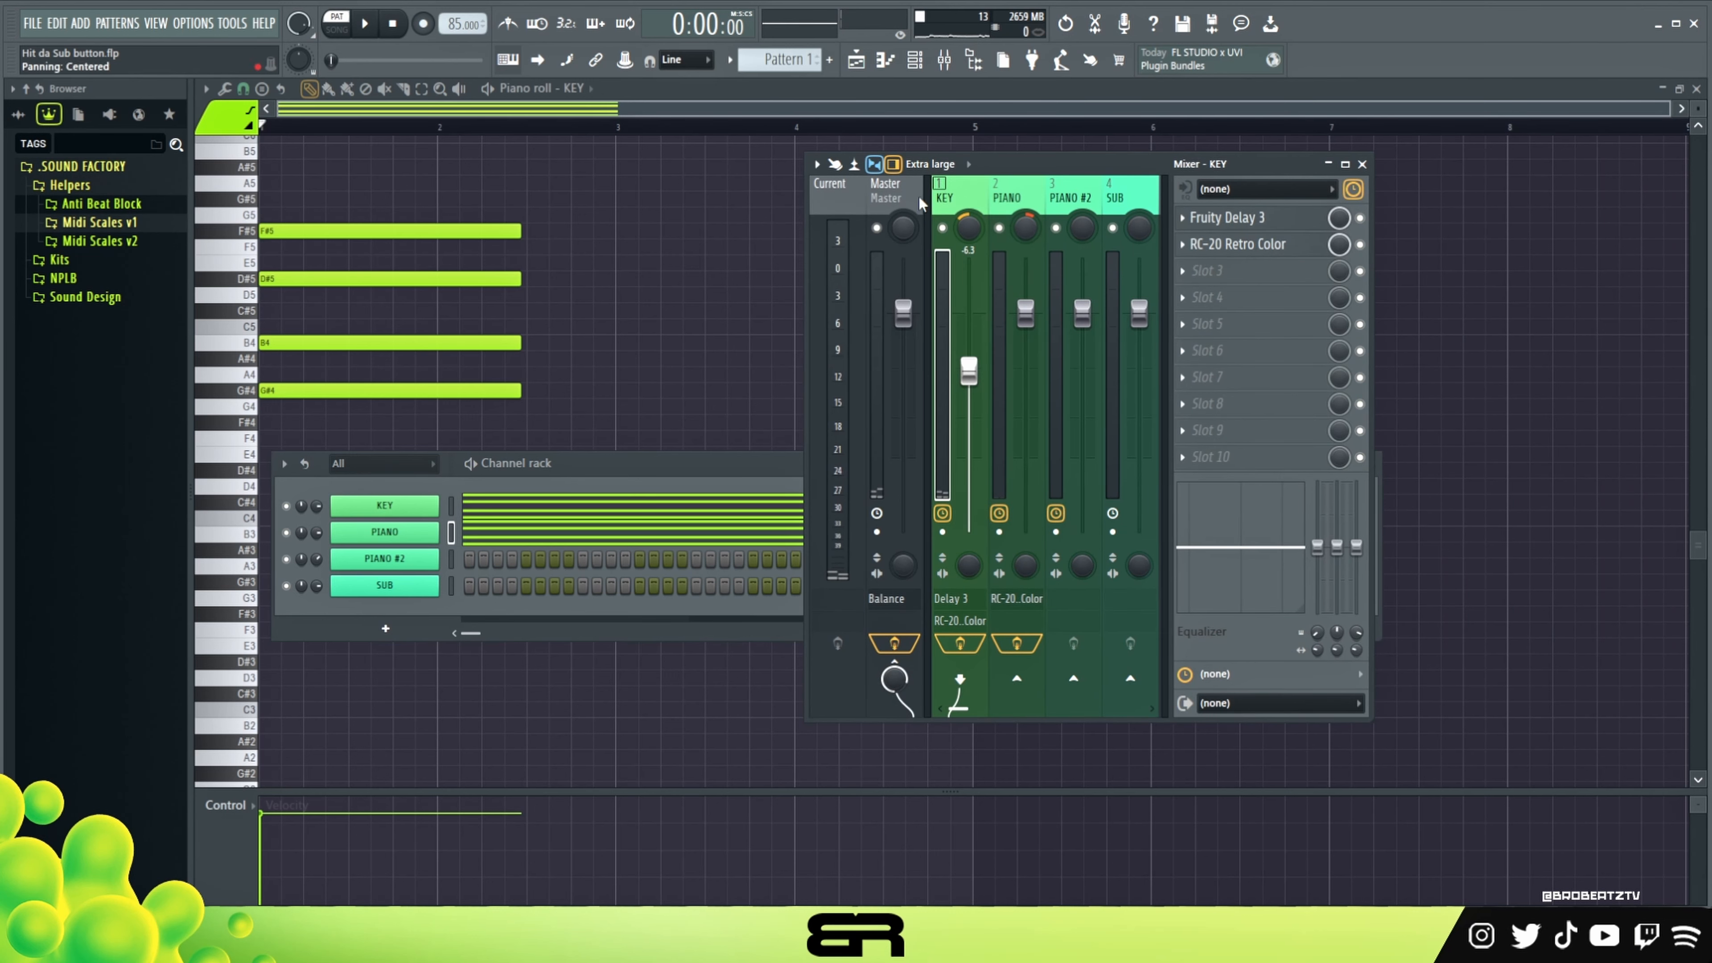
Inspect the instrument plugins on the KEY and PIANO channels, closing each one after viewing.
left_click(413, 511)
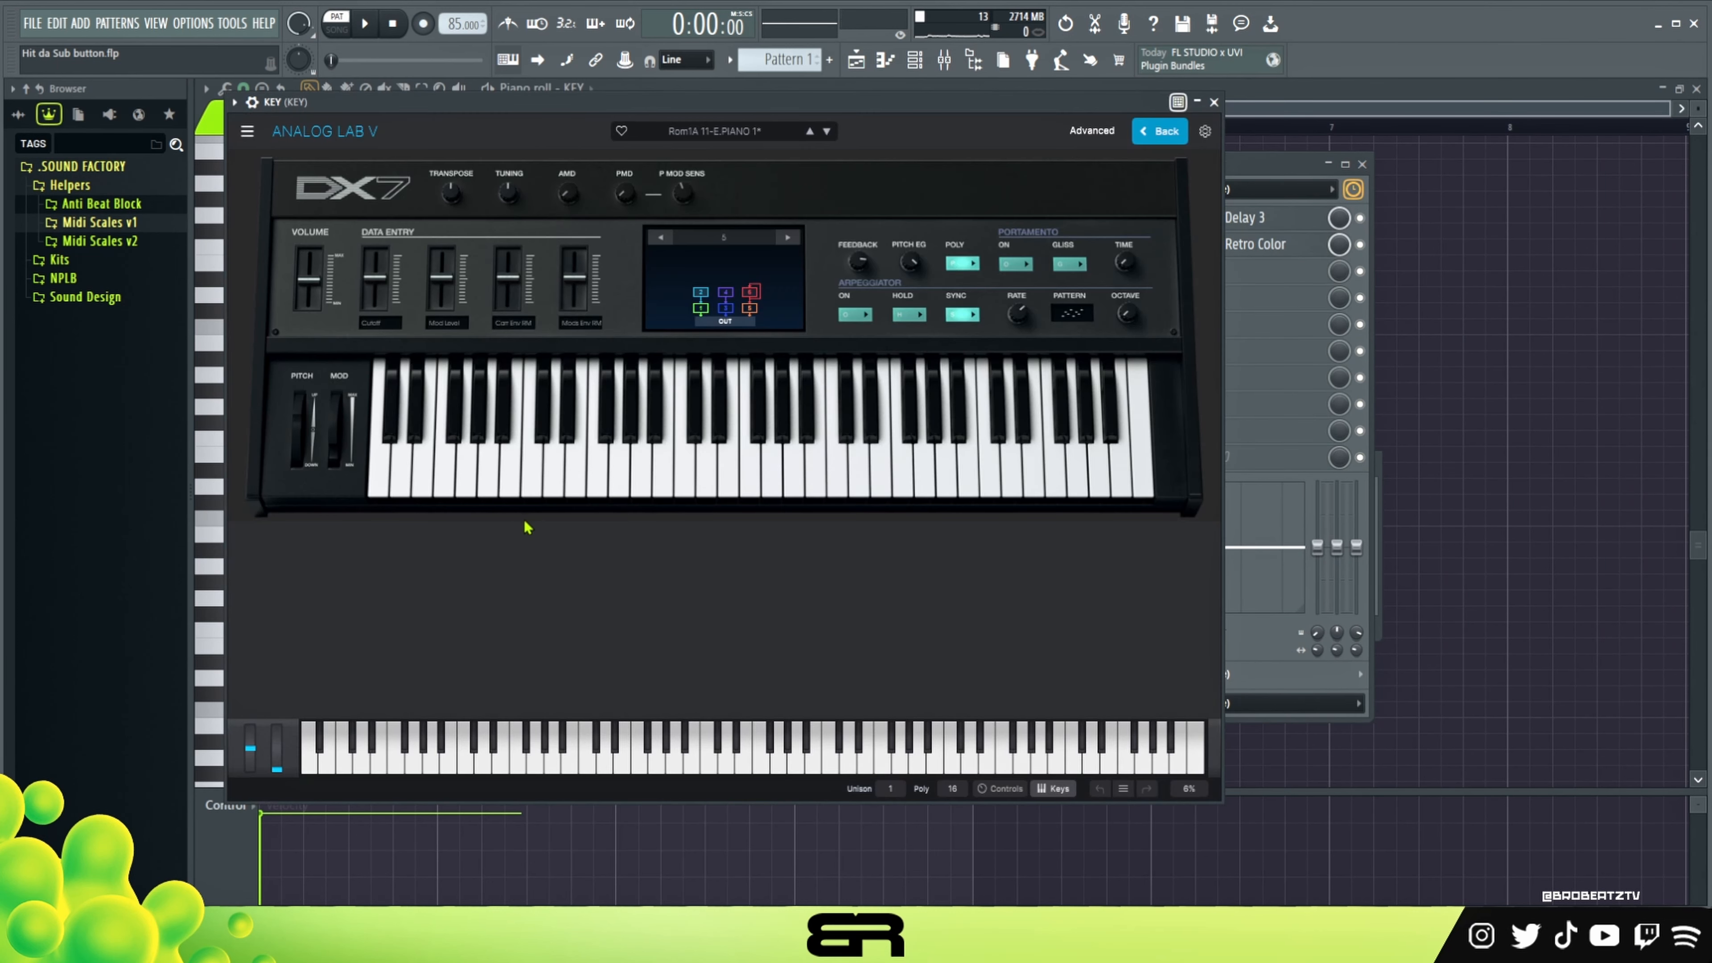
left_click(1215, 102)
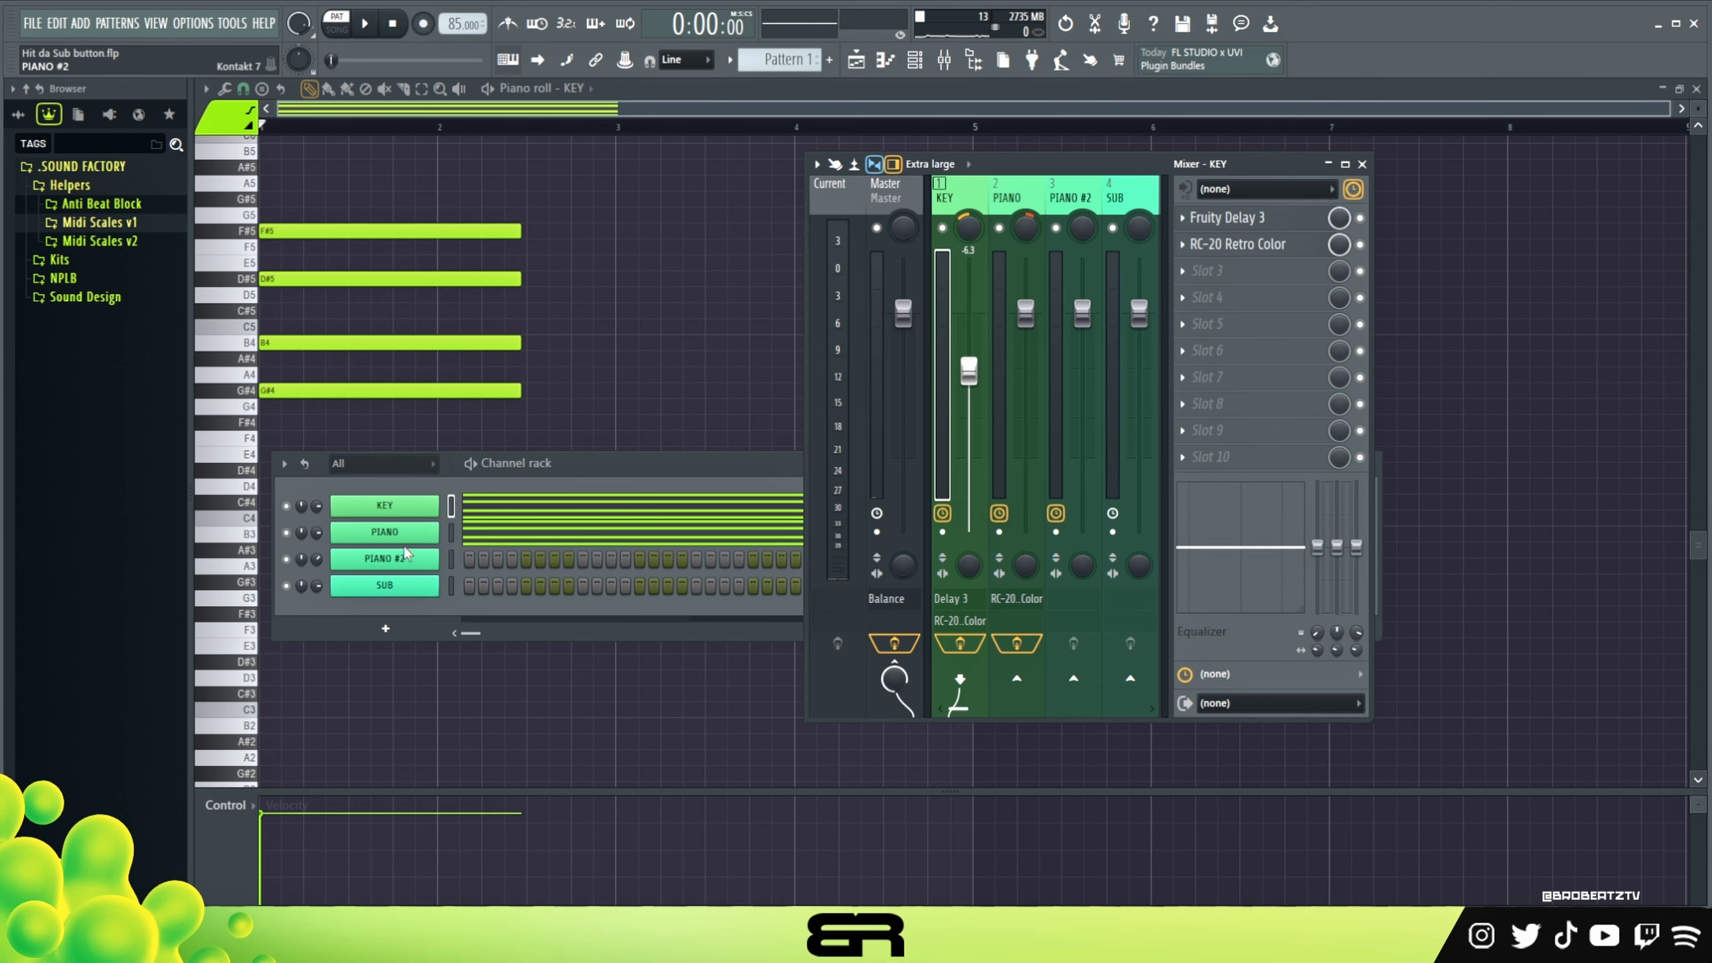
left_click(425, 534)
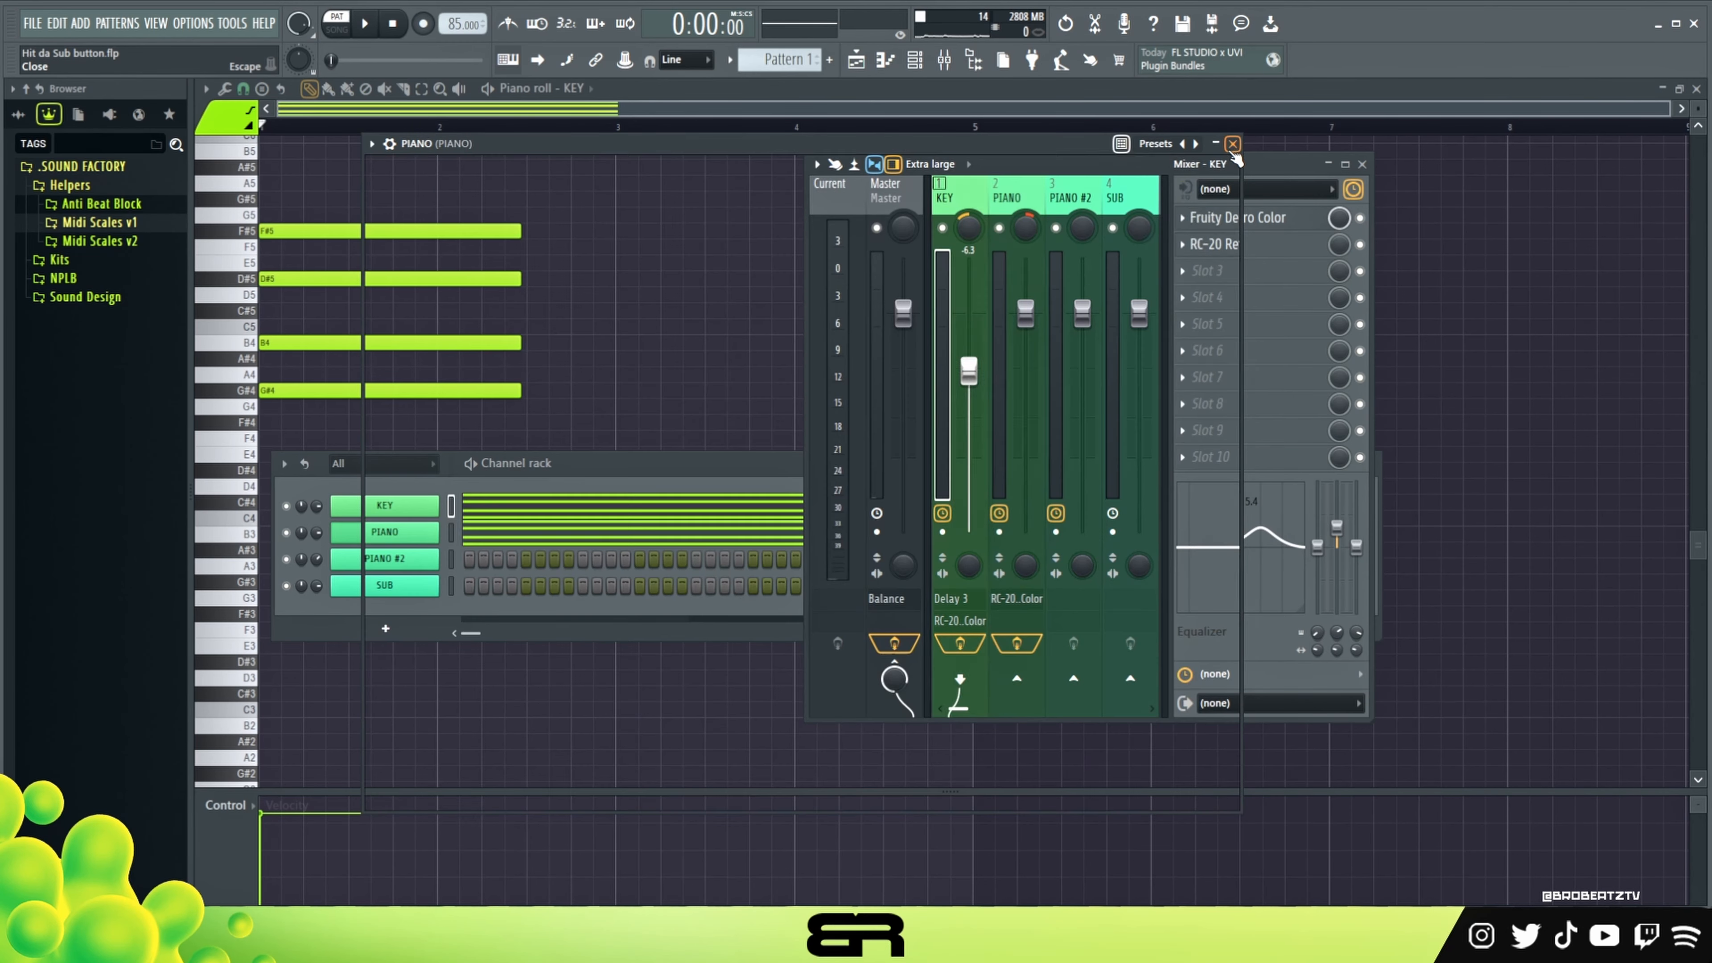
left_click(1233, 143)
Examine the Fruity Delay 3 and RC-20 Retro Color settings on the KEY mixer track.
left_click_drag(1234, 164, 1287, 162)
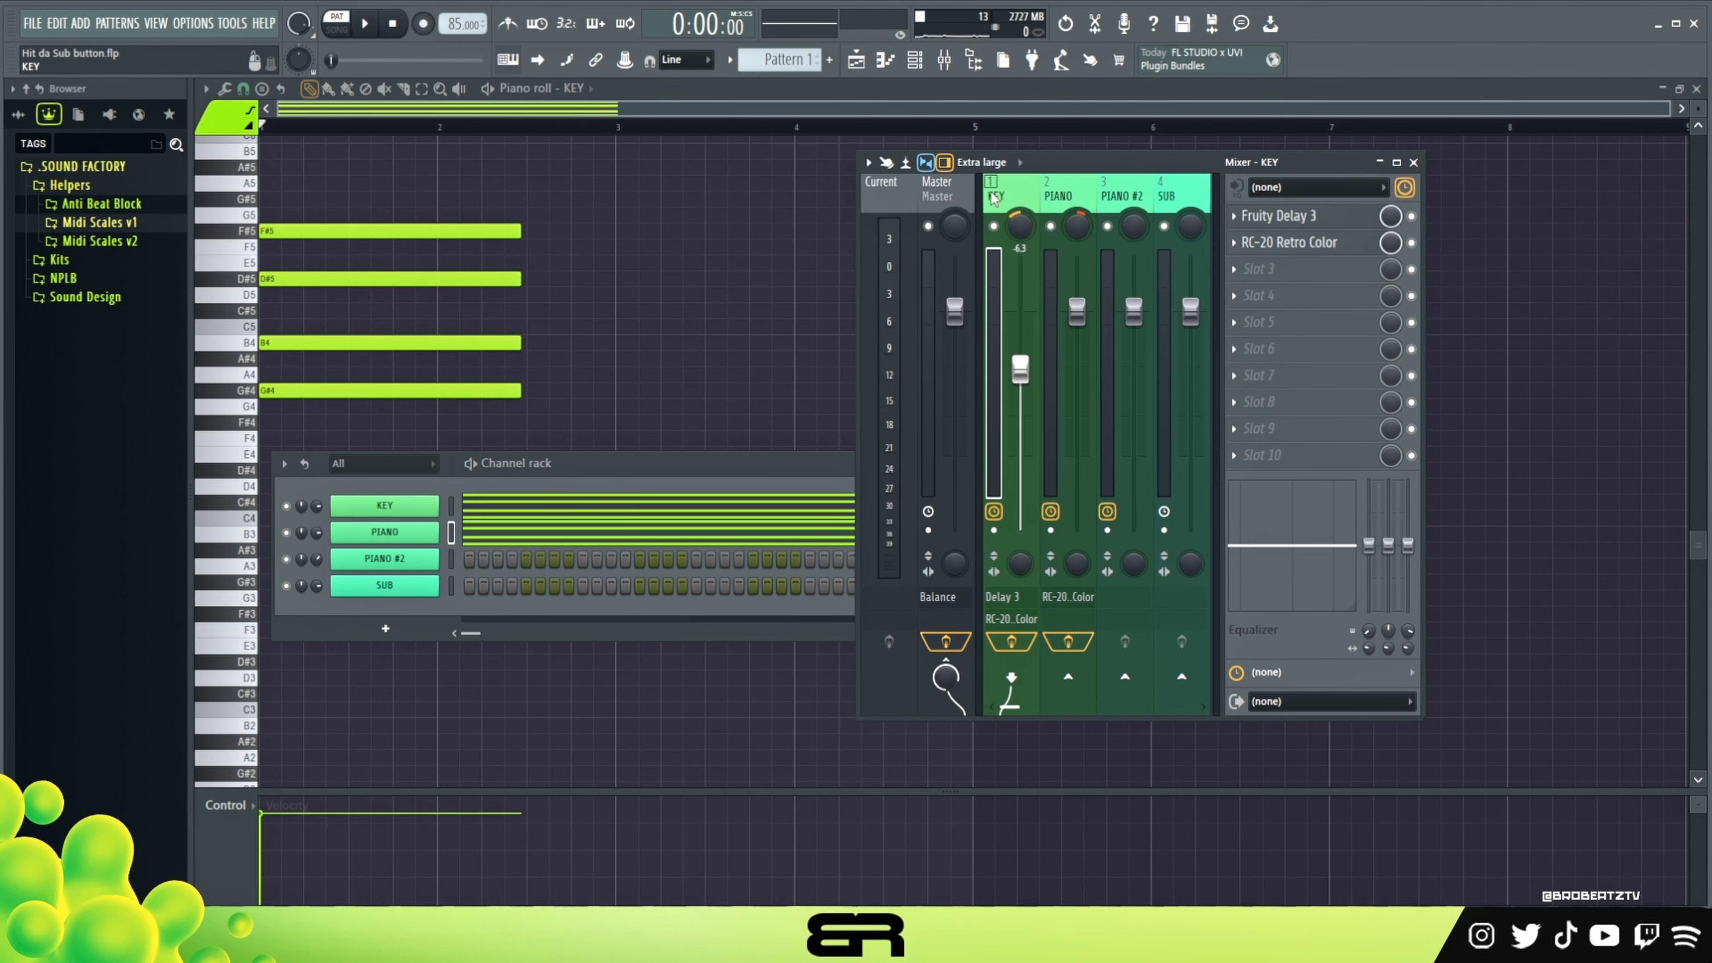
left_click(1293, 215)
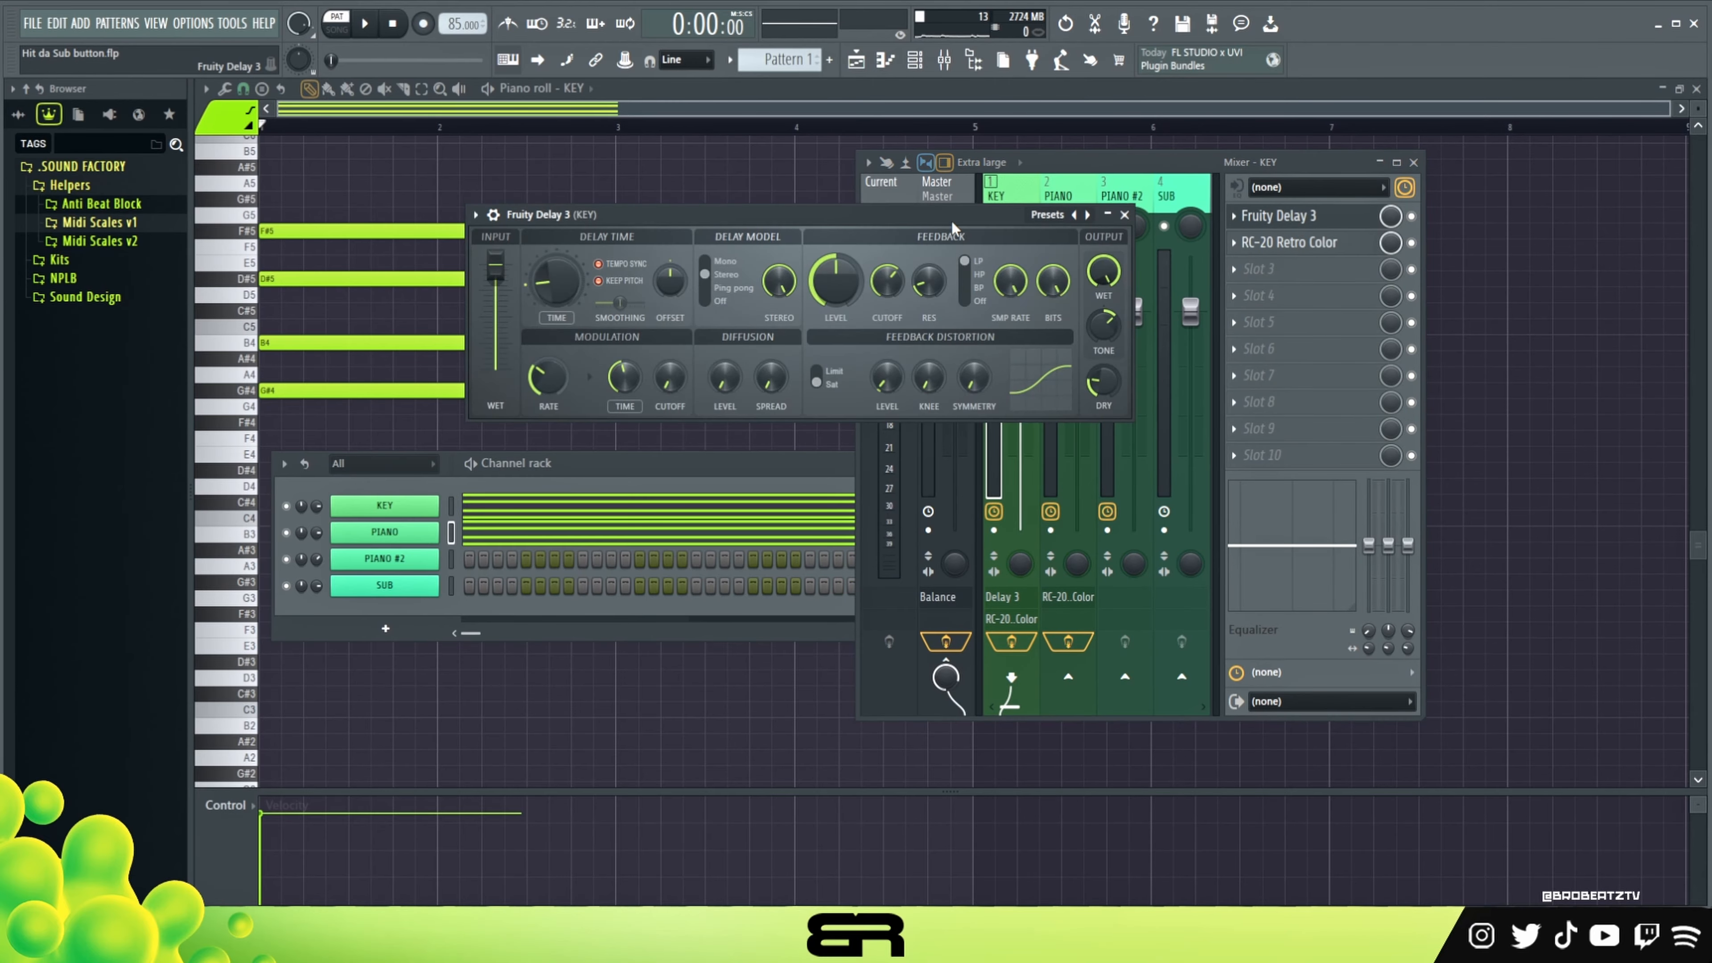
left_click_drag(945, 217, 915, 228)
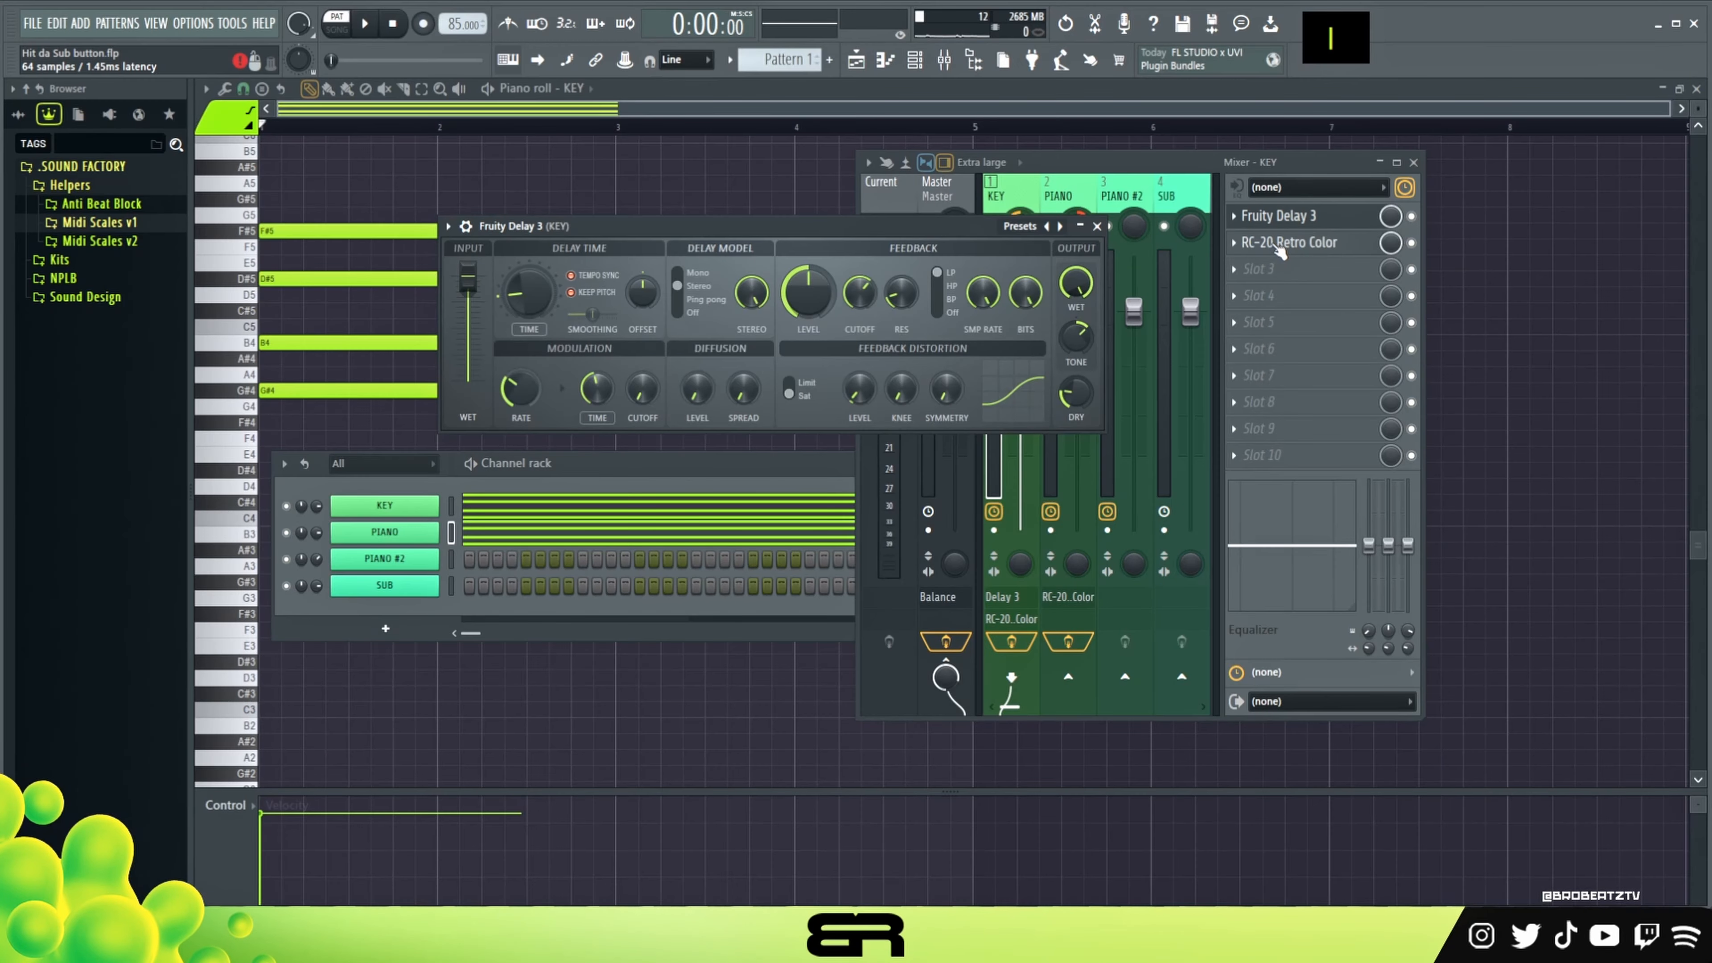
left_click(1261, 419)
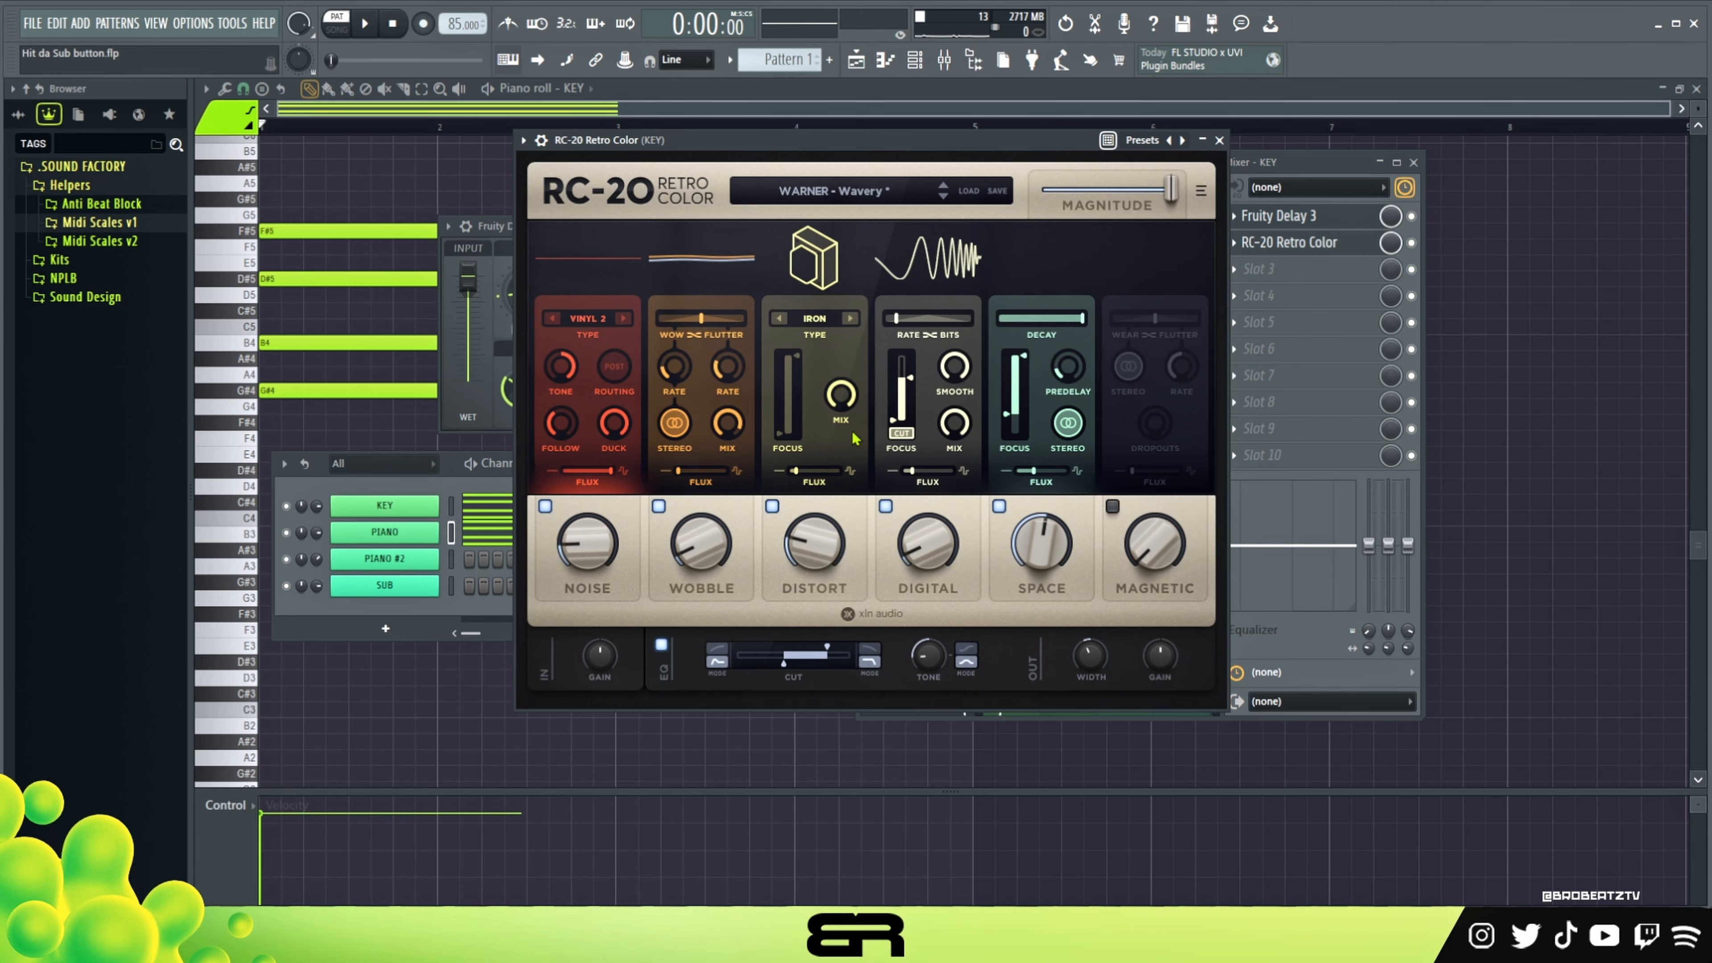
left_click(1220, 141)
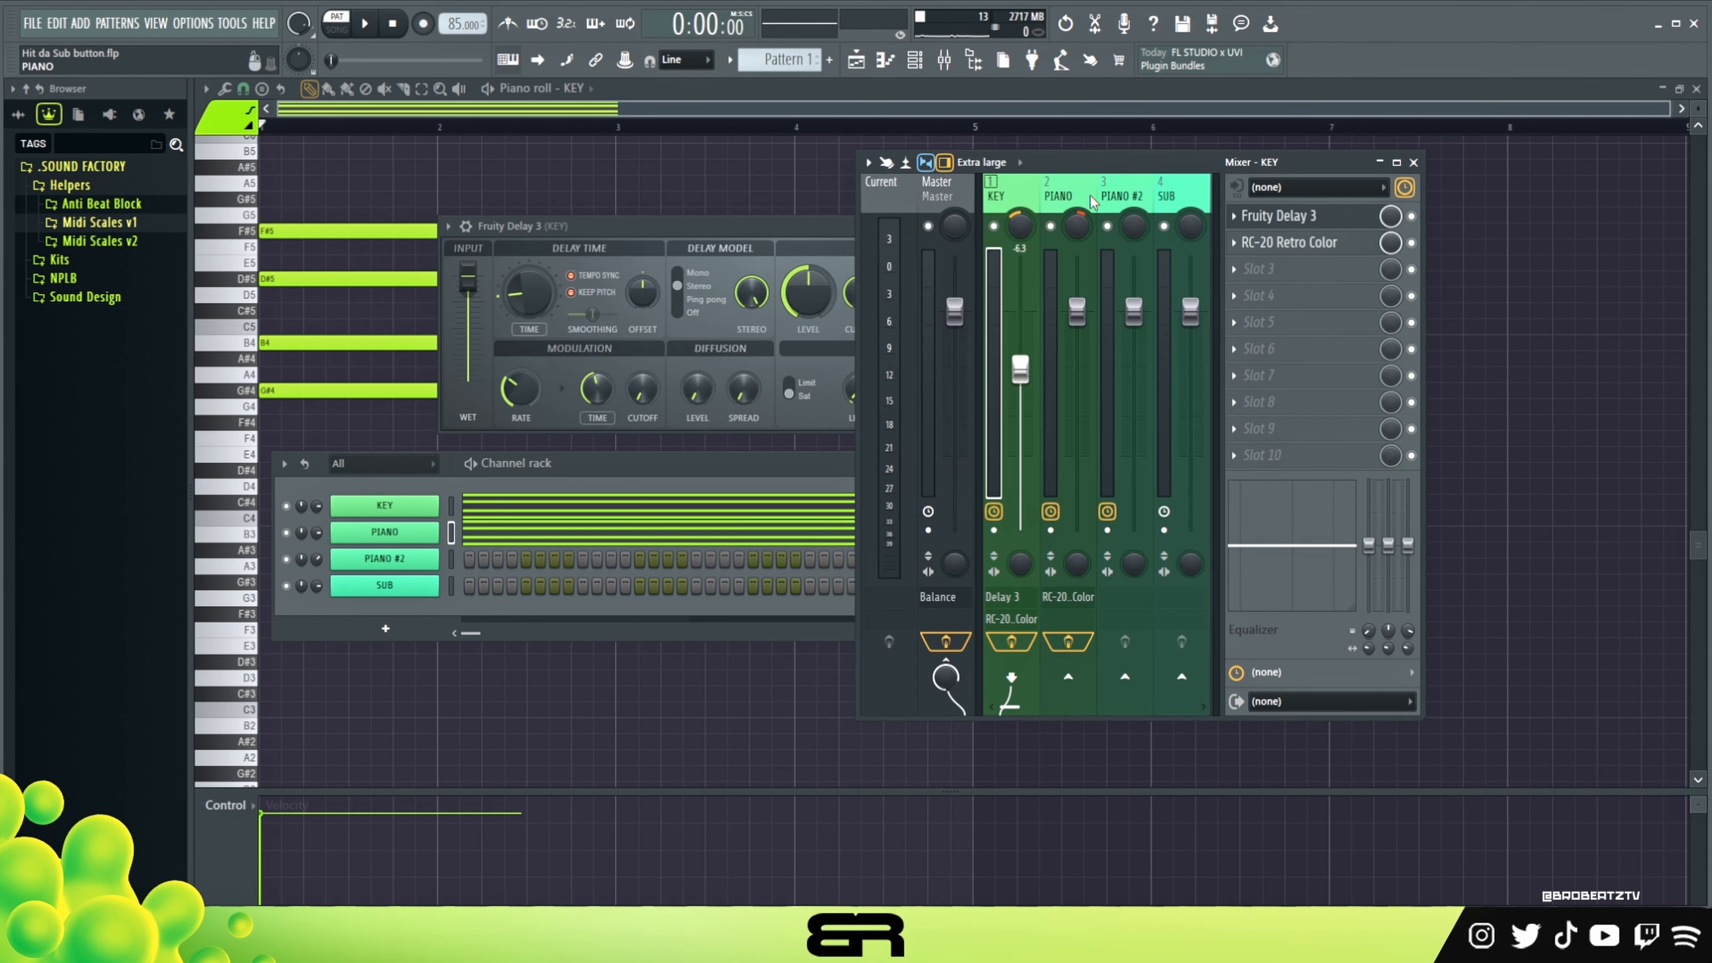
Examine the RC-20 Retro Color settings on the PIANO mixer track and play back the pattern.
left_click(1065, 195)
double_click(1291, 217)
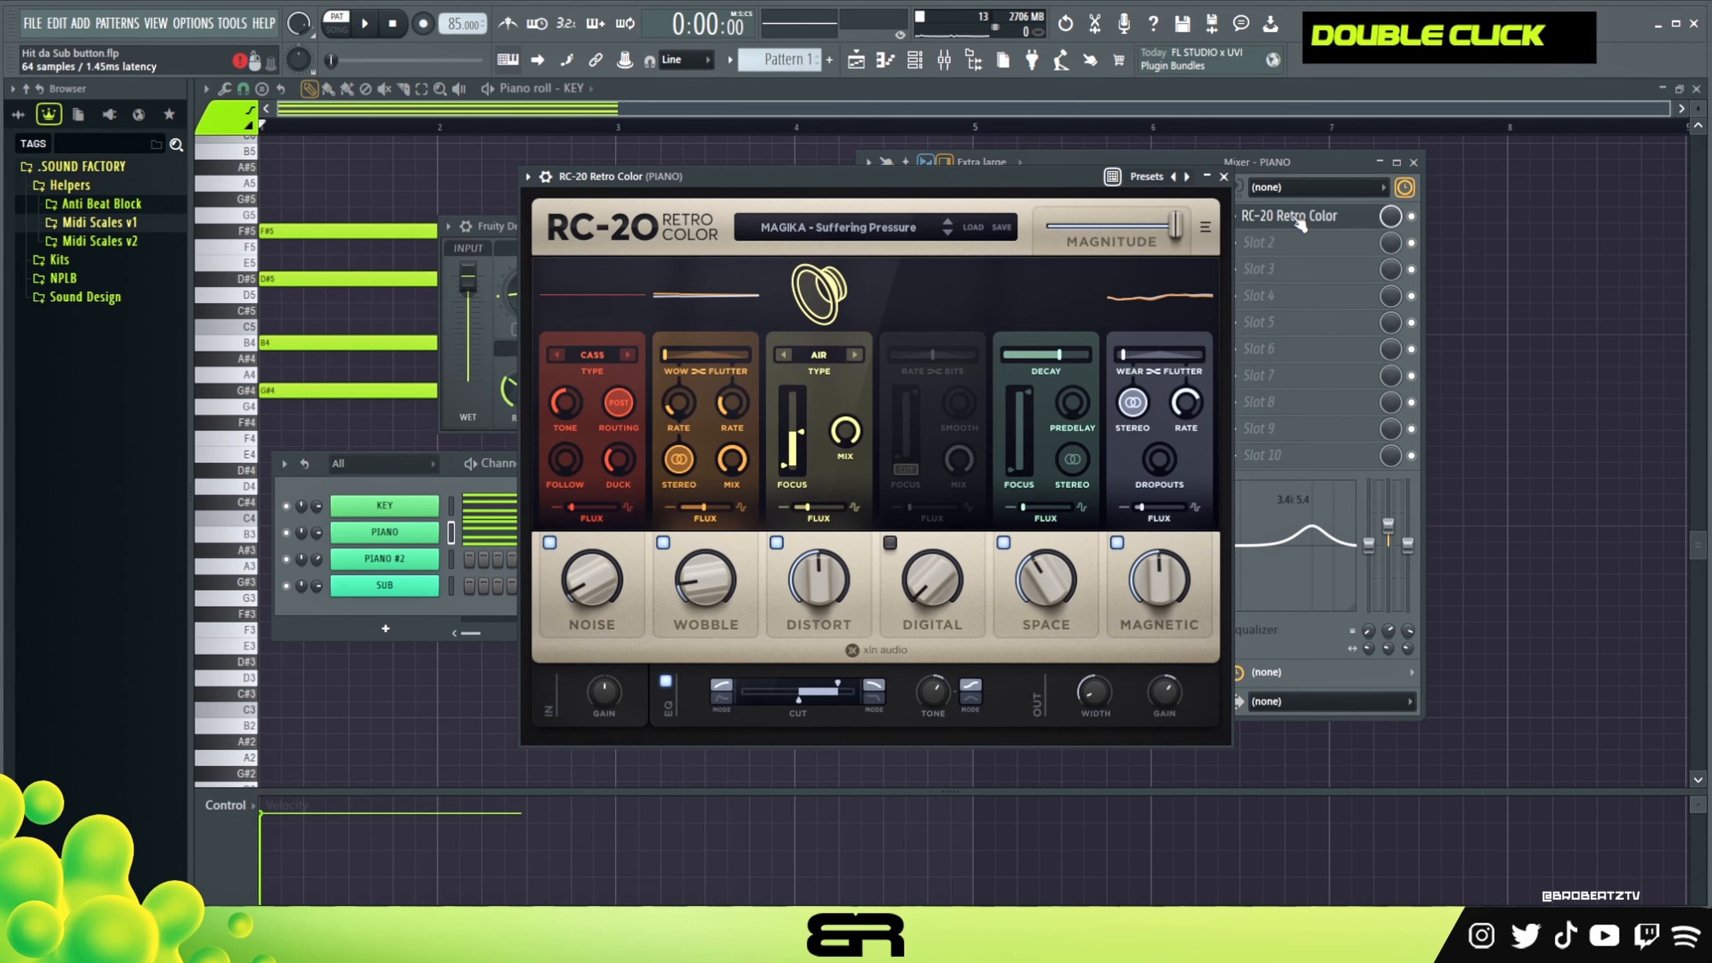
left_click(1224, 177)
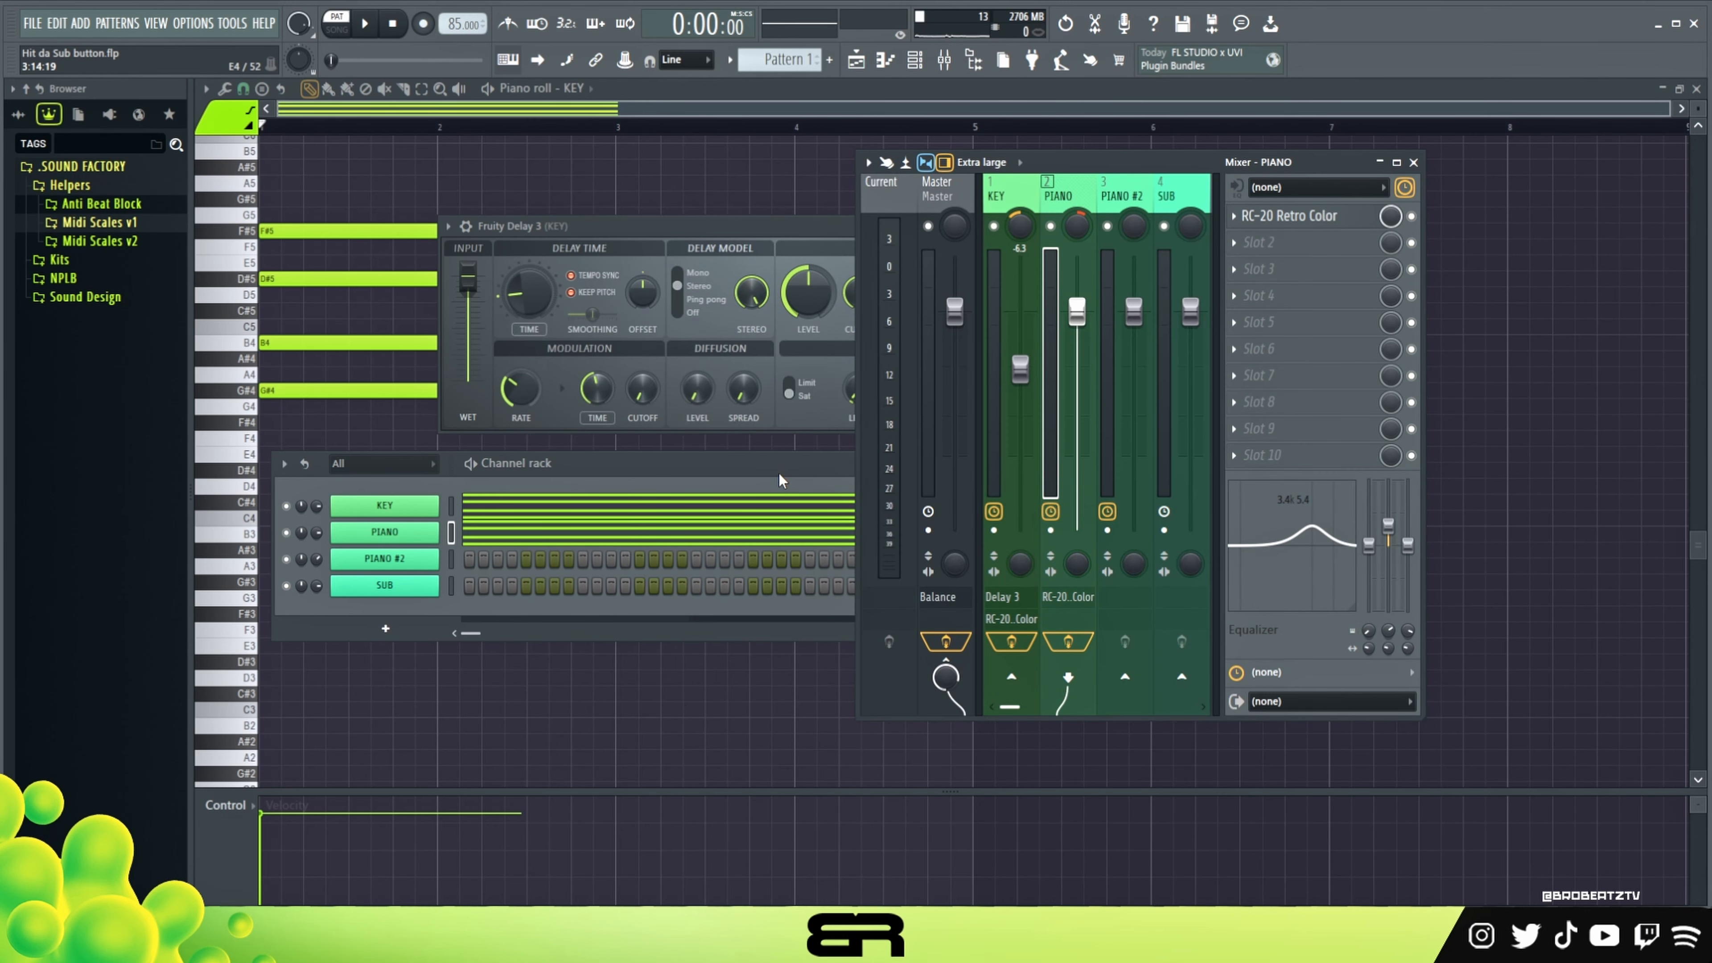
key("space")
key("space")
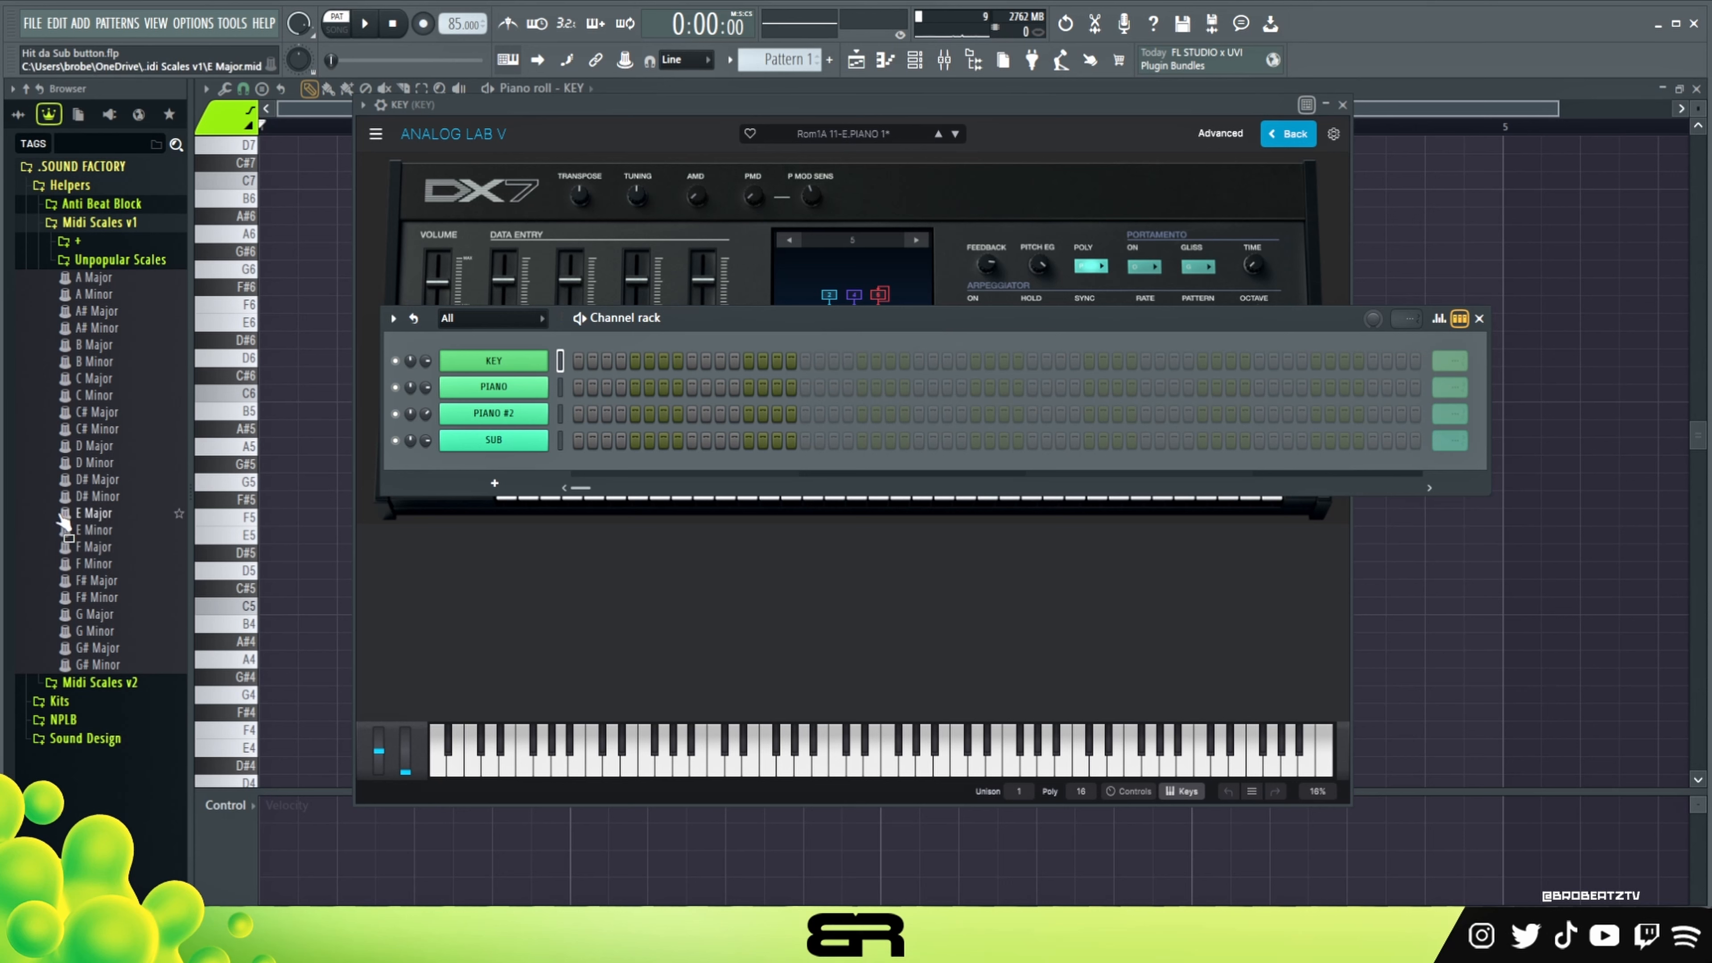
Load the D Major MIDI scale from Midi Scales v1 into the channel rack and collapse the .SOUND FACTORY folder.
left_click_drag(67, 447, 484, 341)
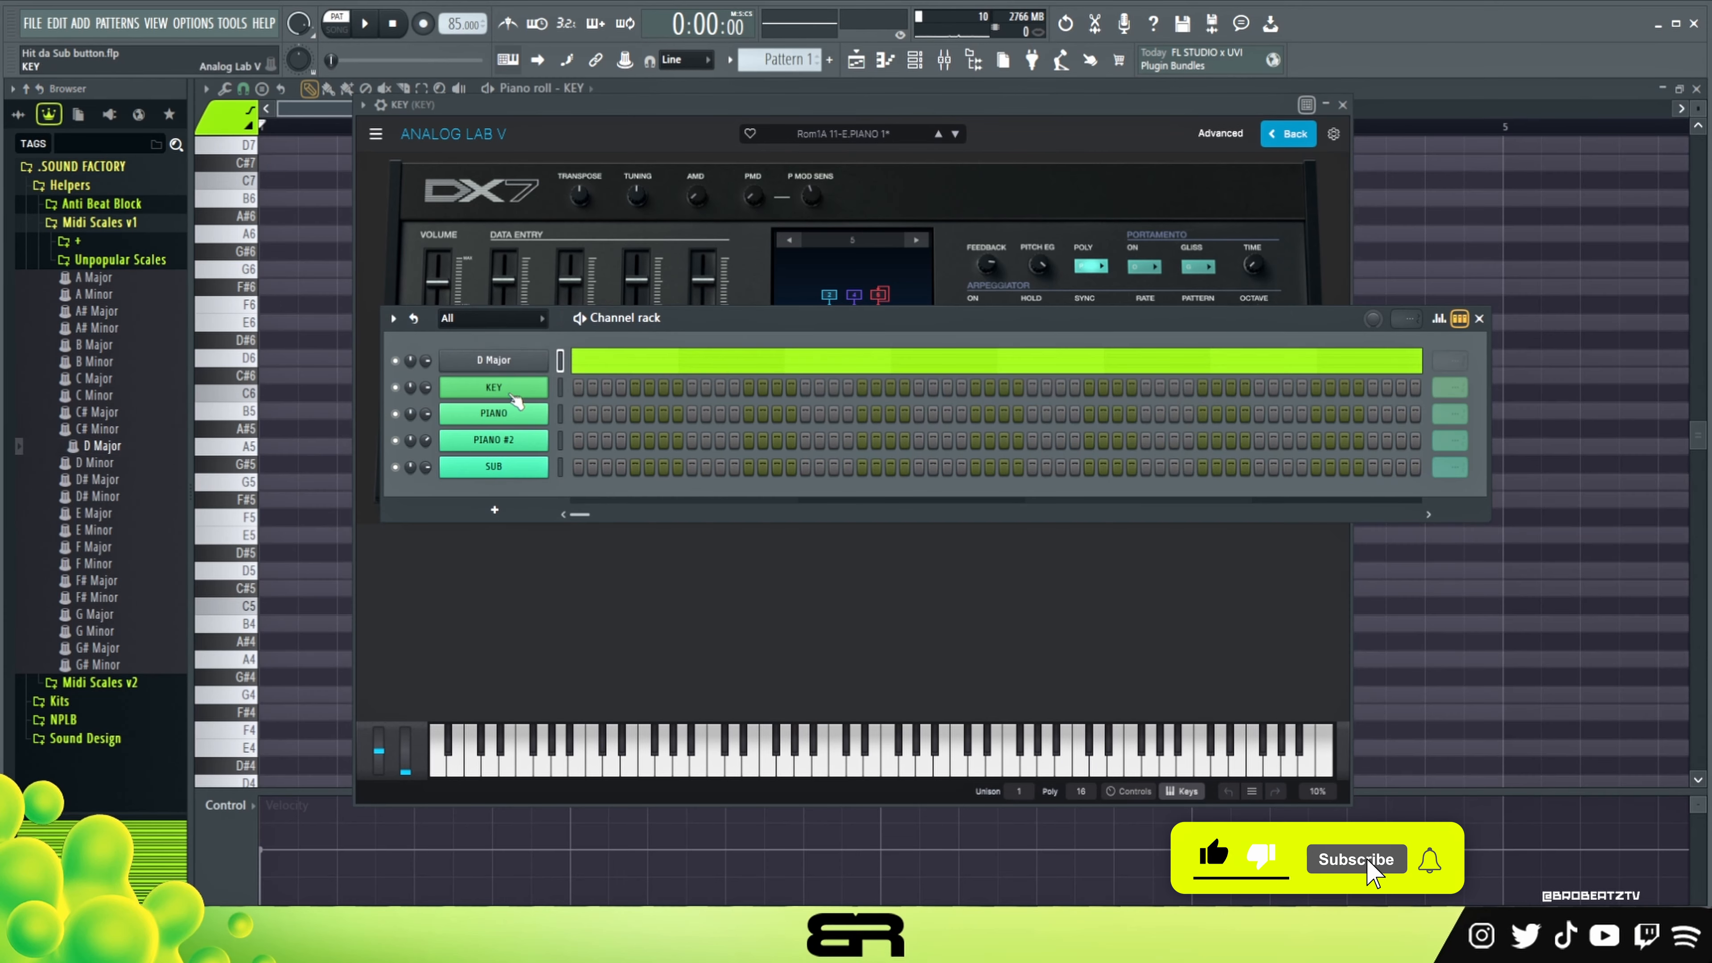
left_click(123, 168)
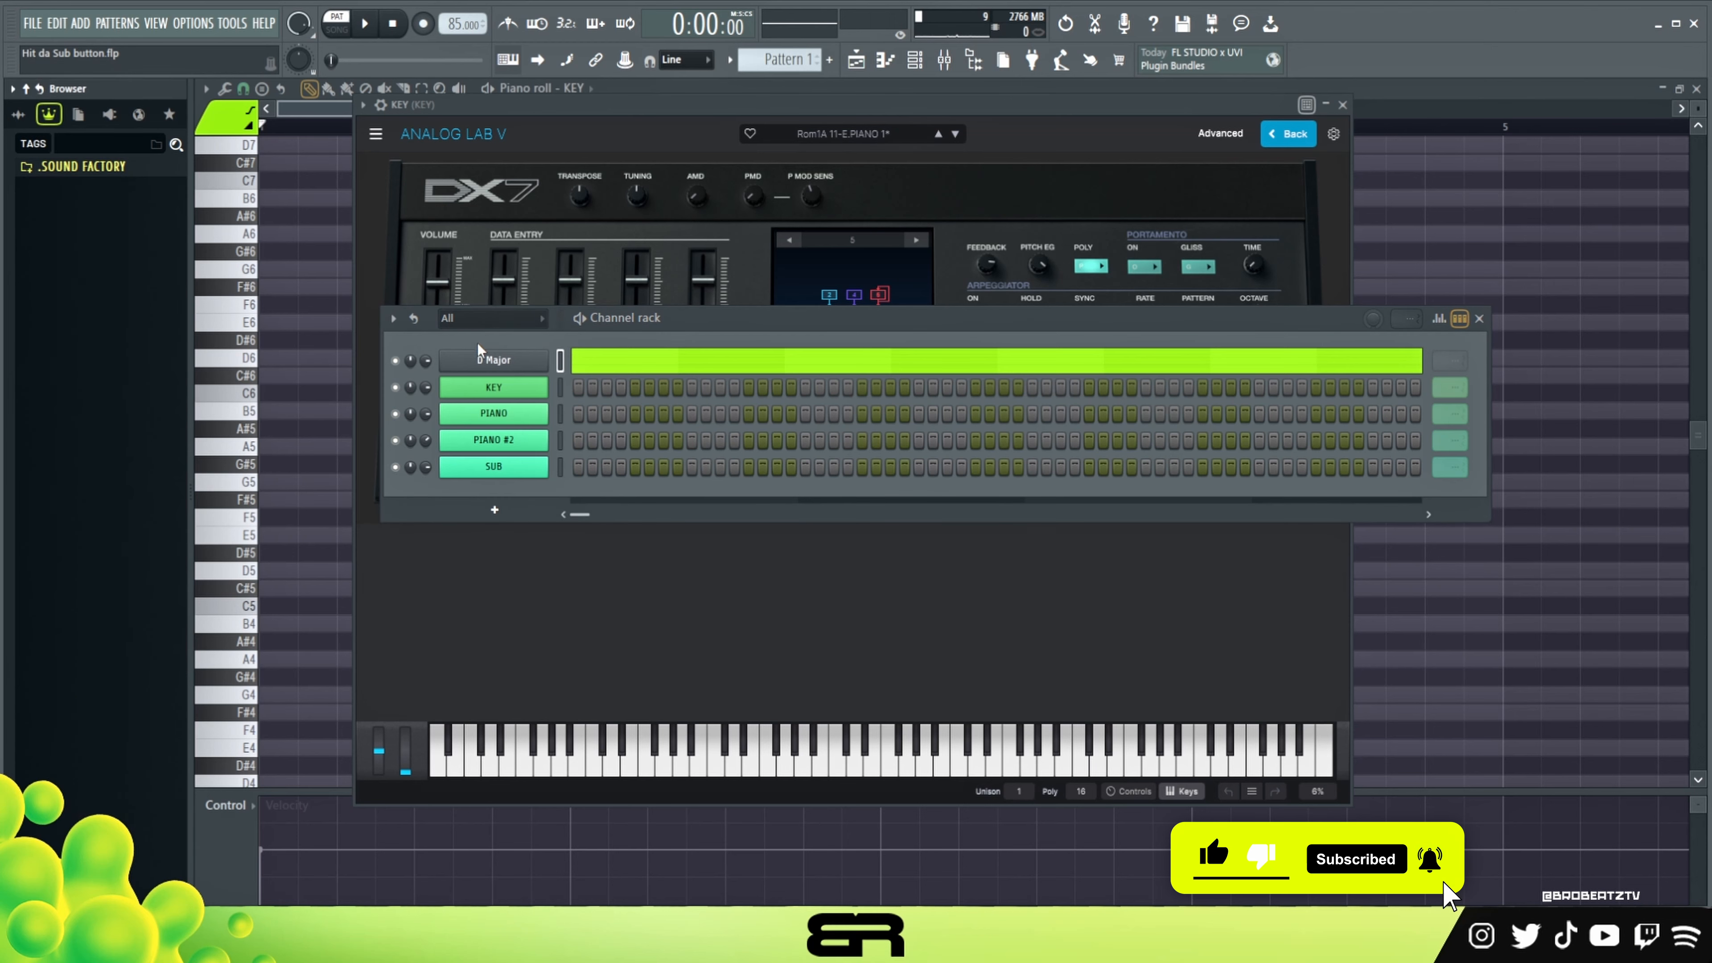
right_click(311, 286)
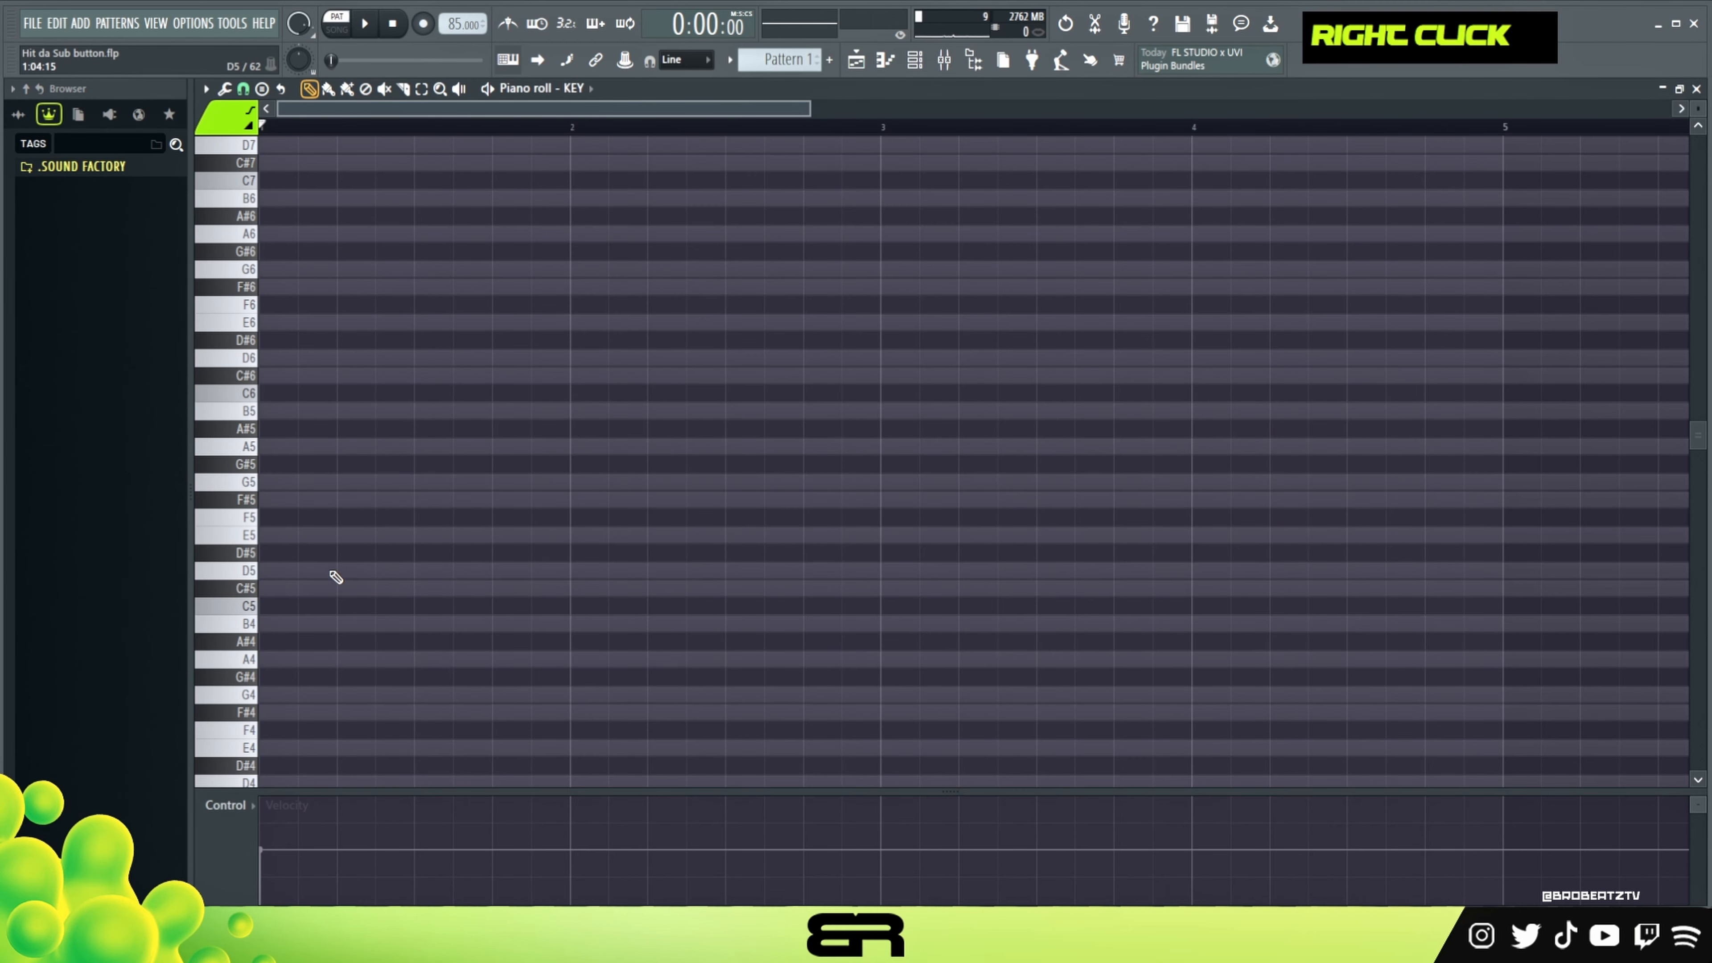
Draw a one-bar D5 note at the start of the KEY piano roll and stack copies of it on F#5 and A5.
left_click(318, 575)
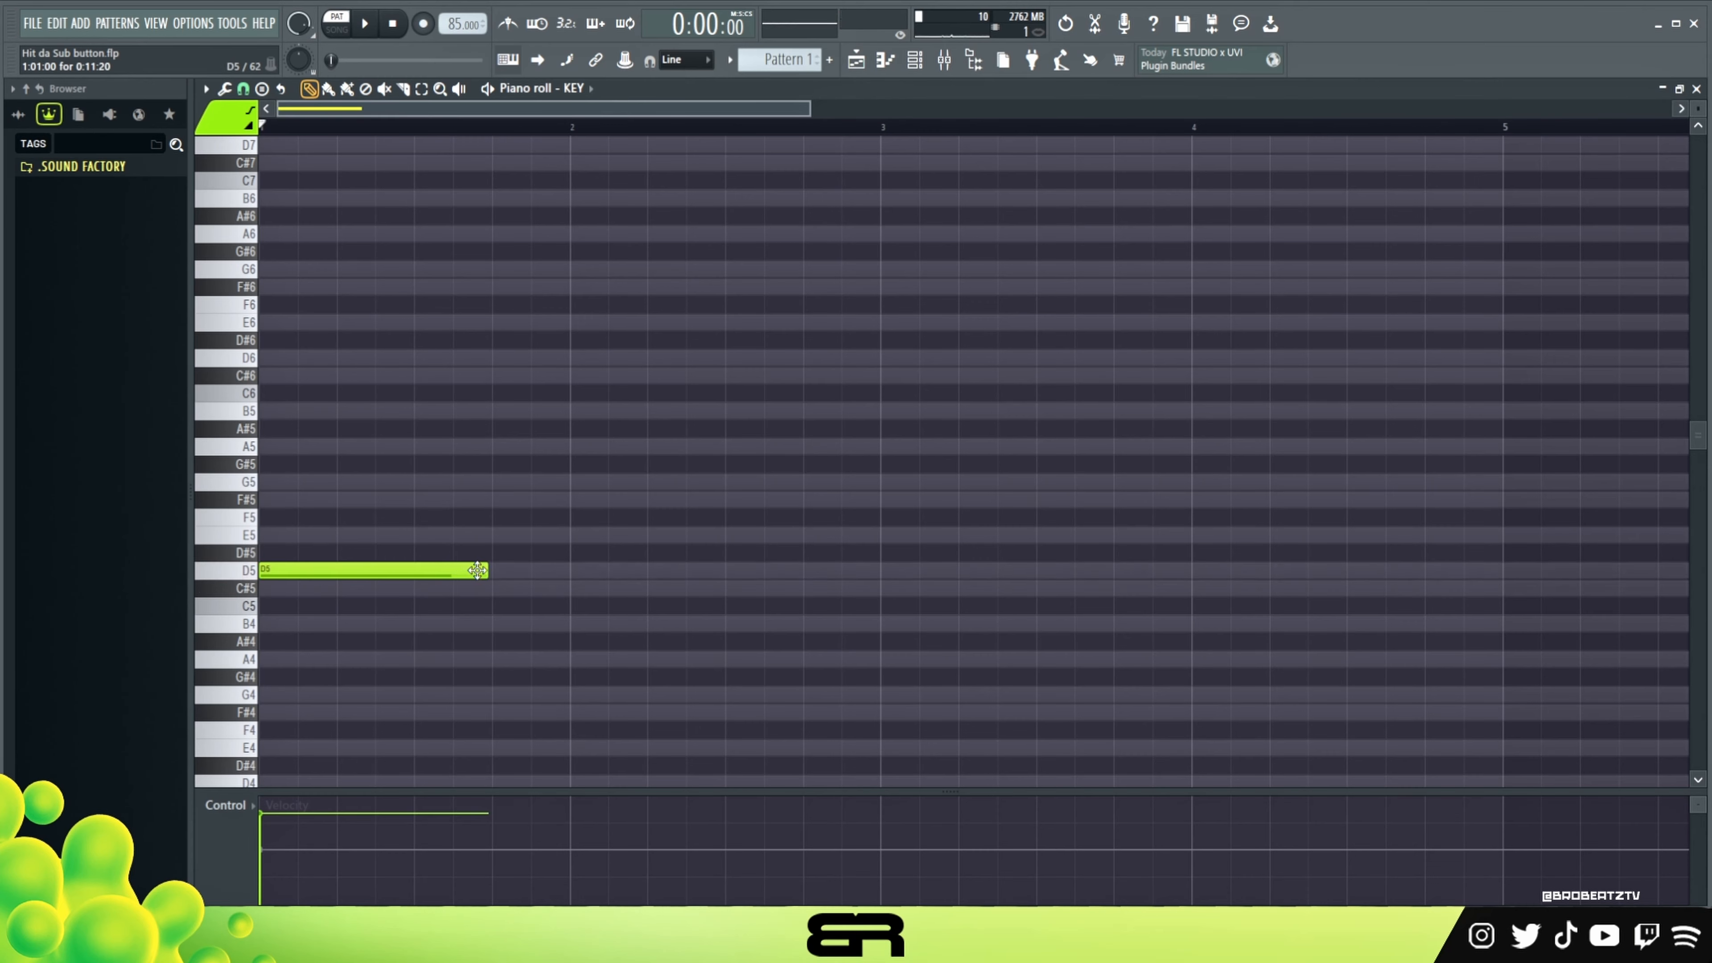
left_click_drag(477, 571, 565, 573)
left_click(325, 574, "ctrl")
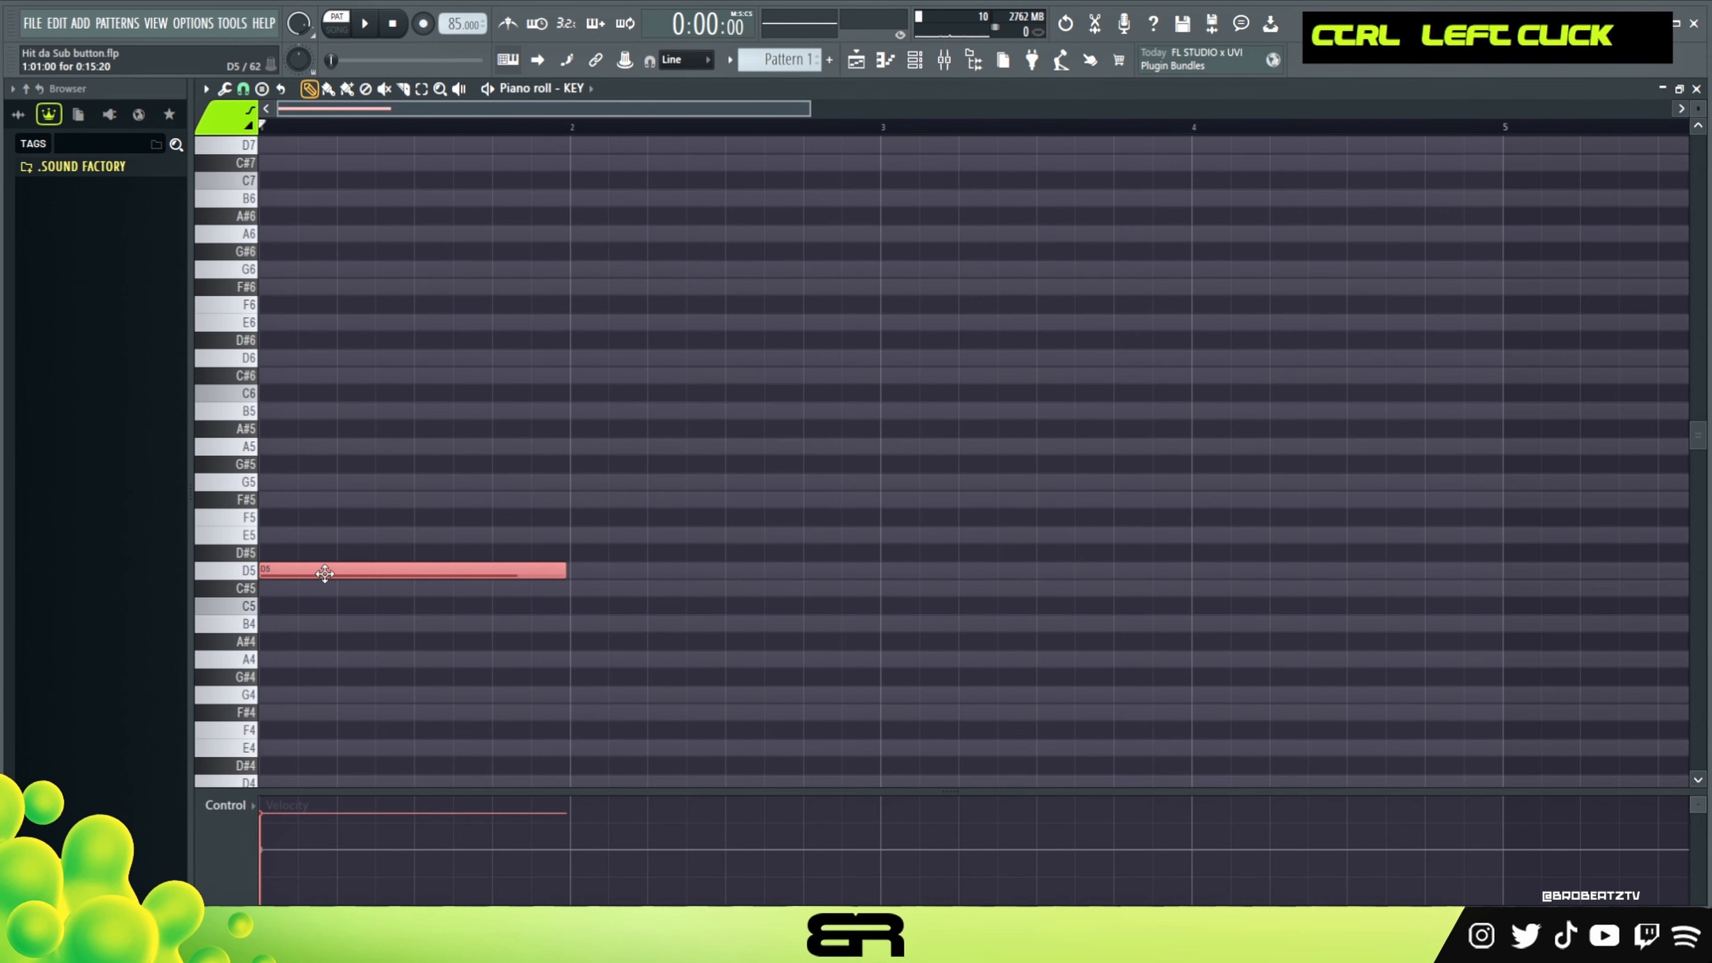
left_click_drag(313, 572, 282, 442, "shift")
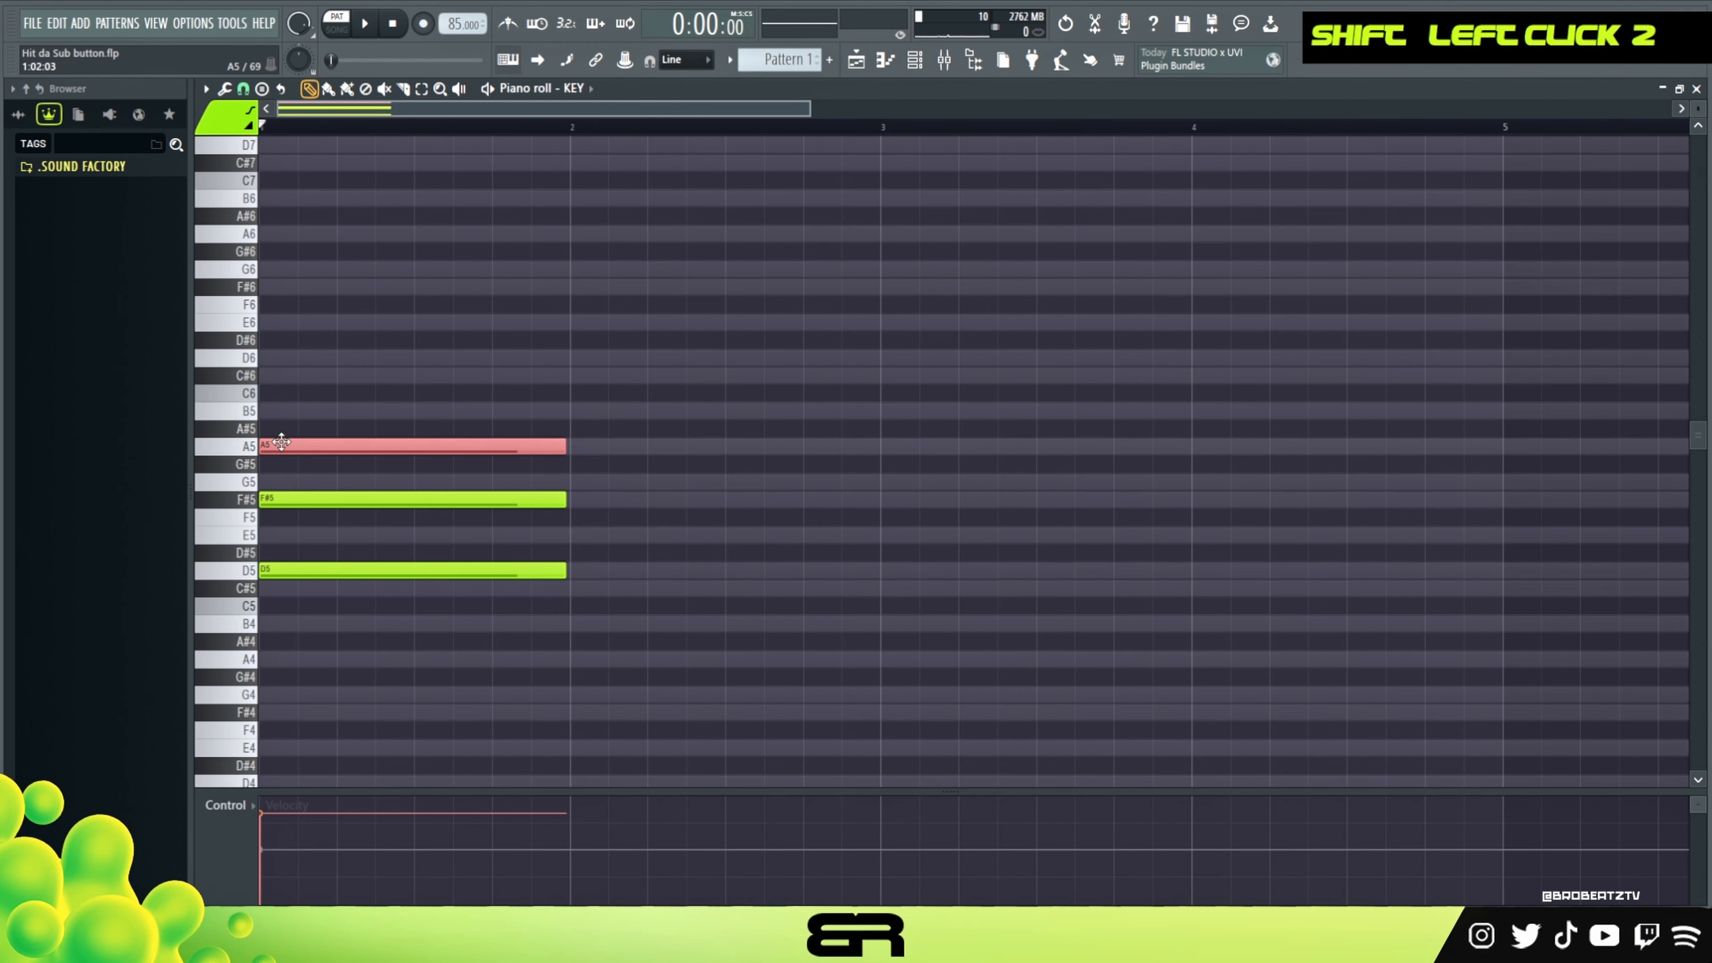
Delete the A5 and F#5 notes above the D5 root note.
right_click(652, 545)
right_click(460, 442)
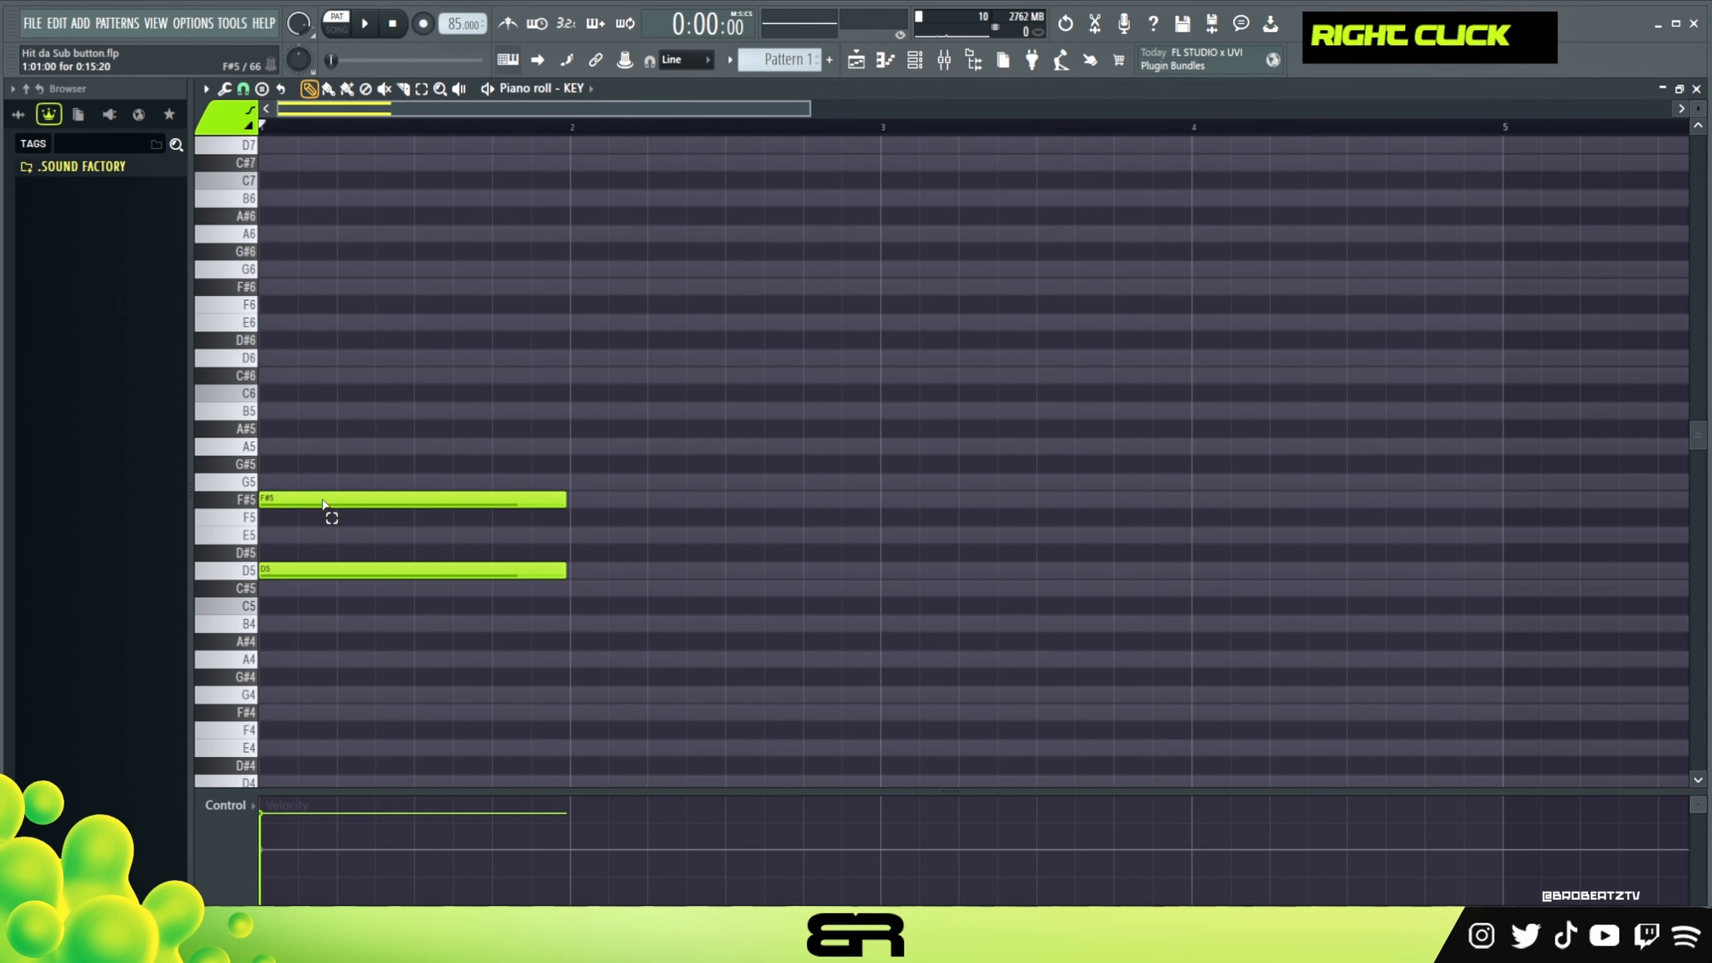
left_click(337, 502, "ctrl")
right_click(333, 502)
Copy the D5 note to F#5 and move that third up one octave to F#6, keeping no note on F#5.
left_click(286, 572, "ctrl")
left_click_drag(286, 572, 287, 498, "shift")
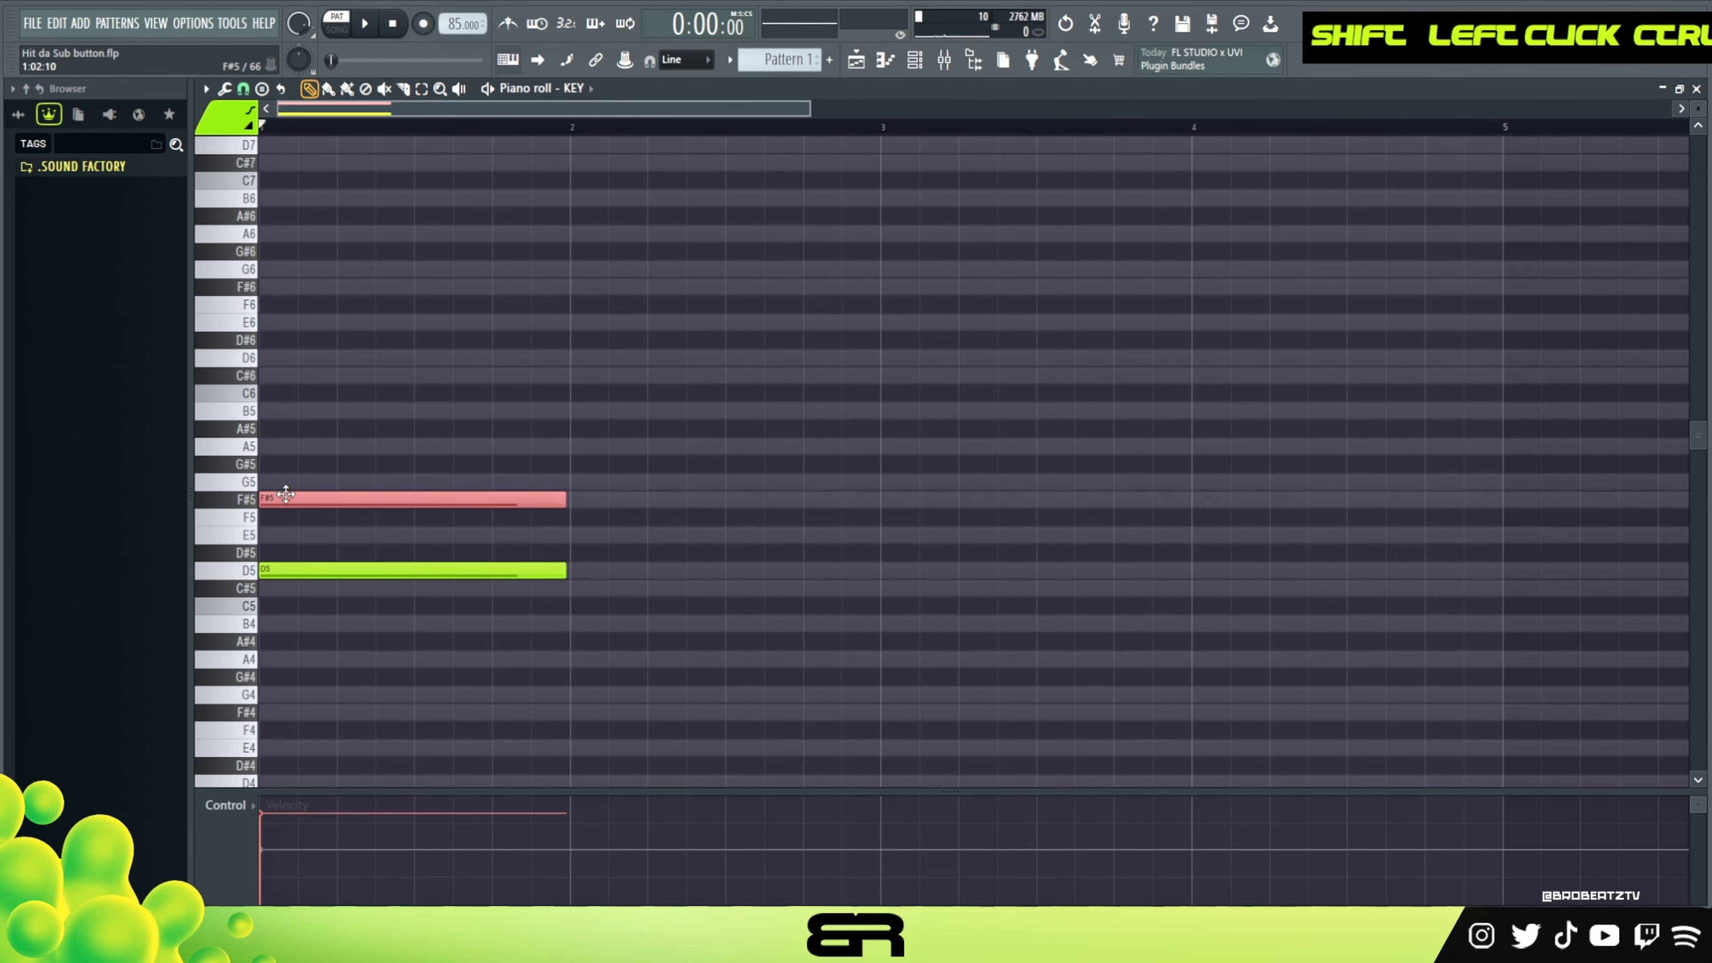
key("ctrl+Up")
right_click(338, 498)
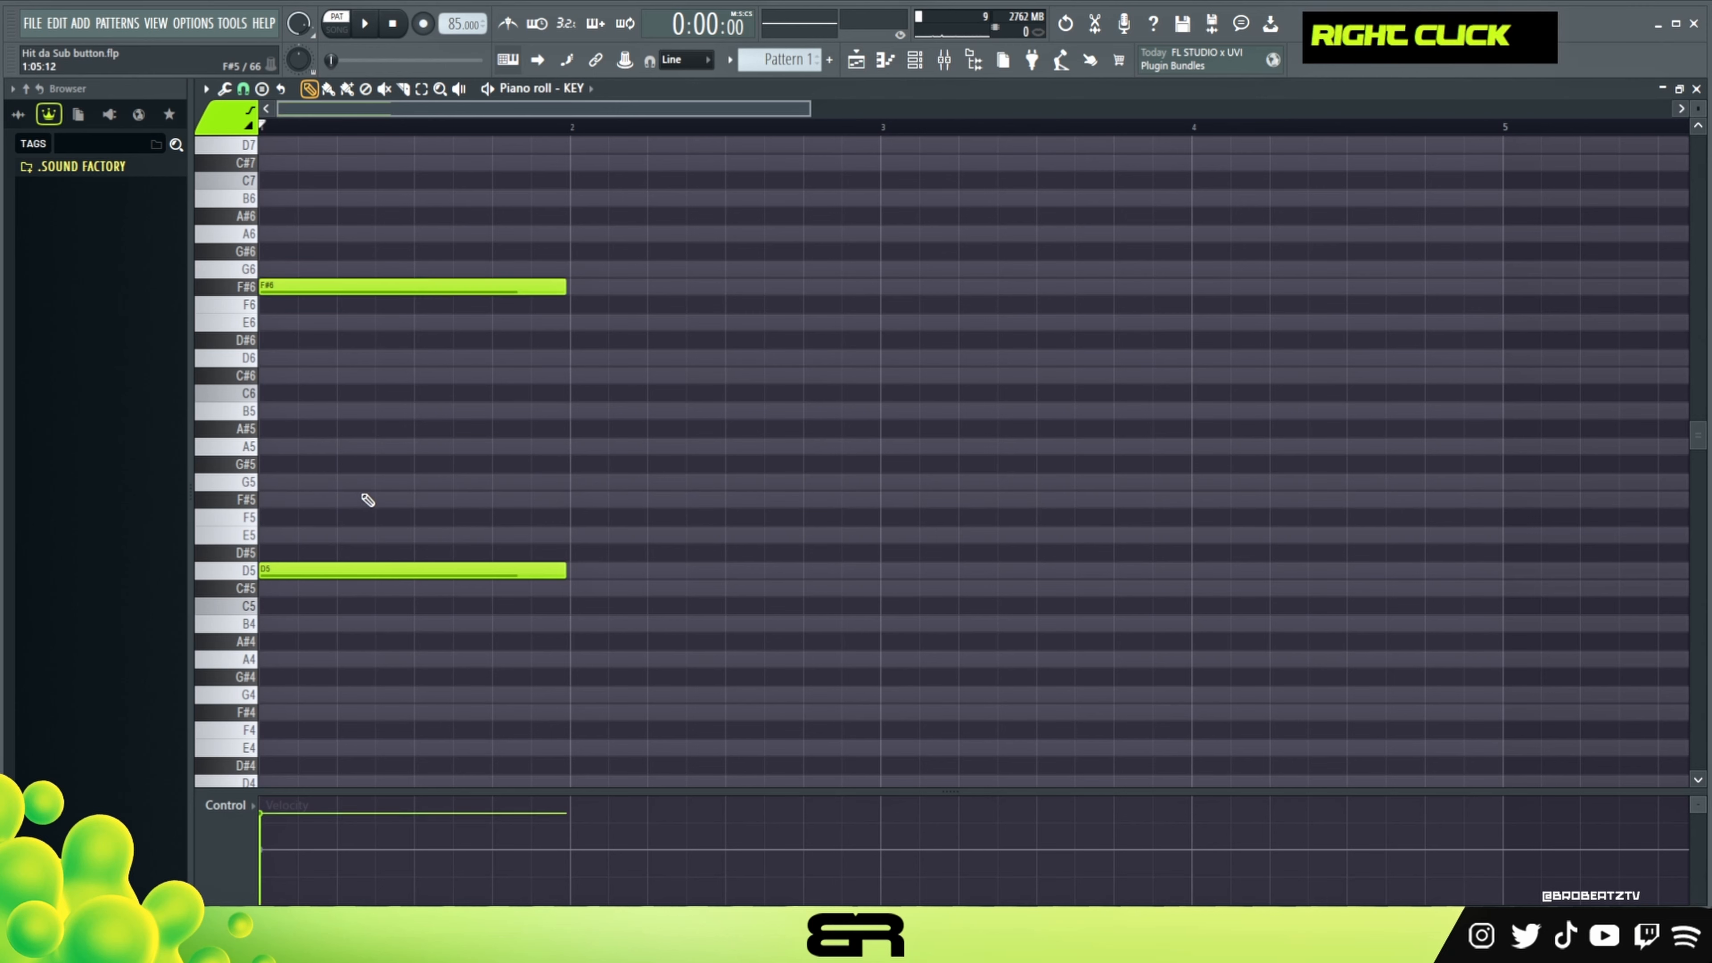
Try out an A5 note and remove it, and copy the D5 note down to B4 and G4.
left_click(336, 446)
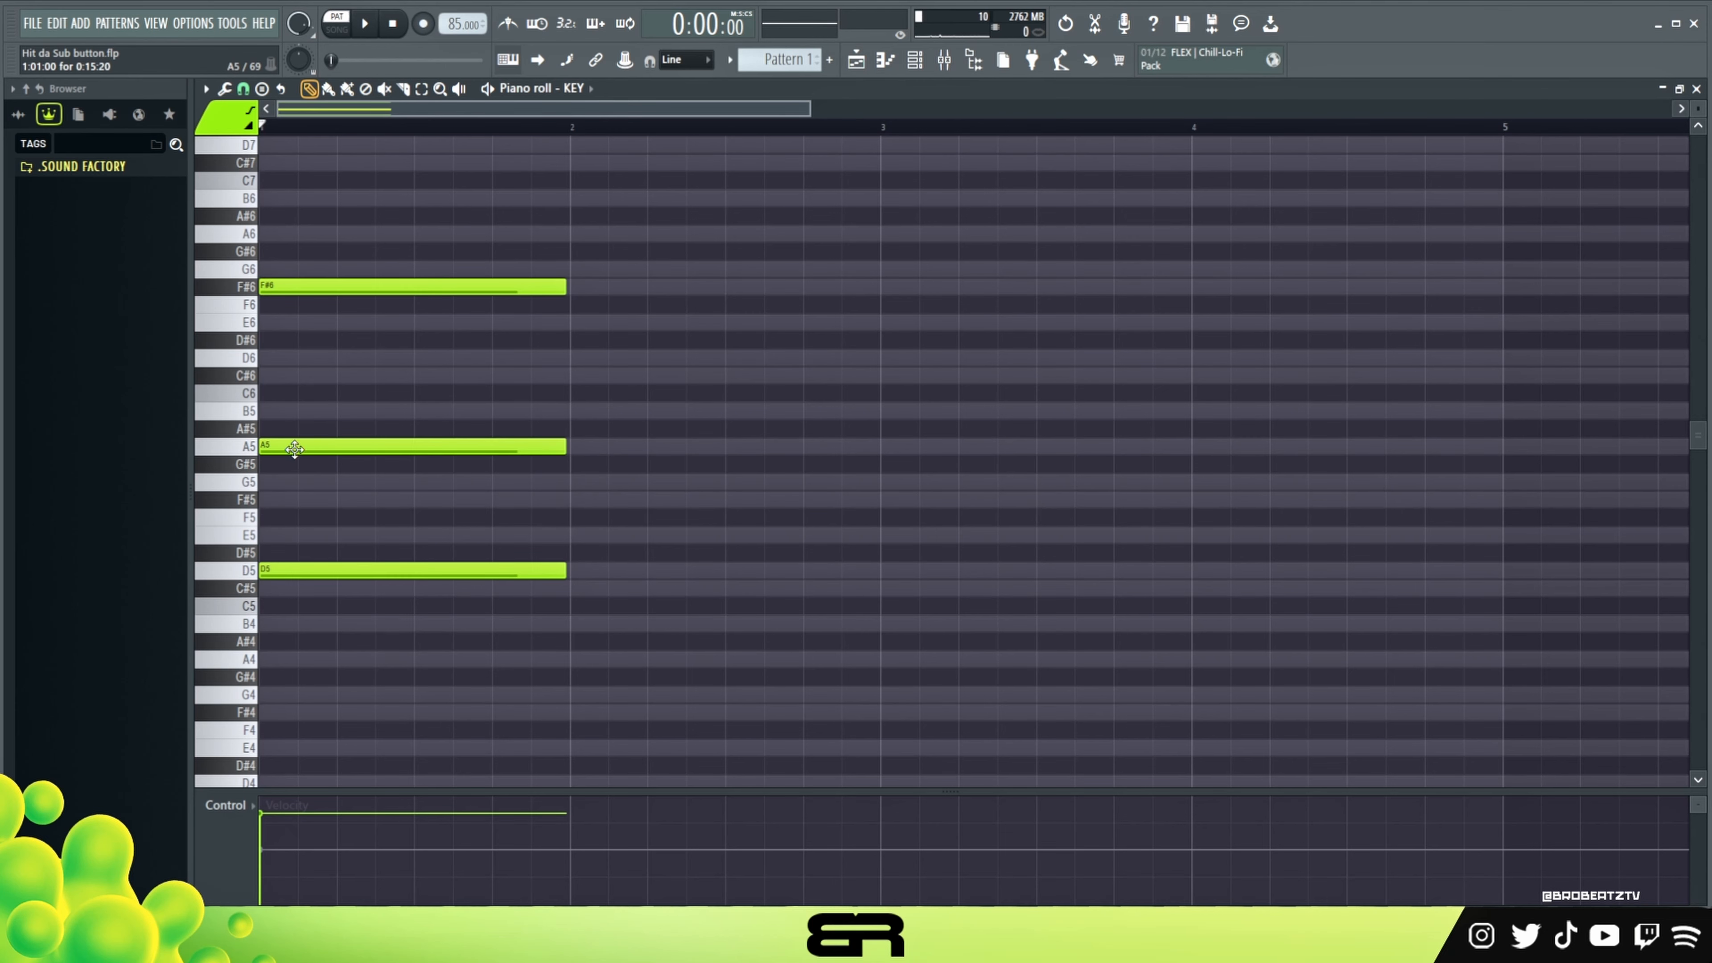
right_click(375, 447)
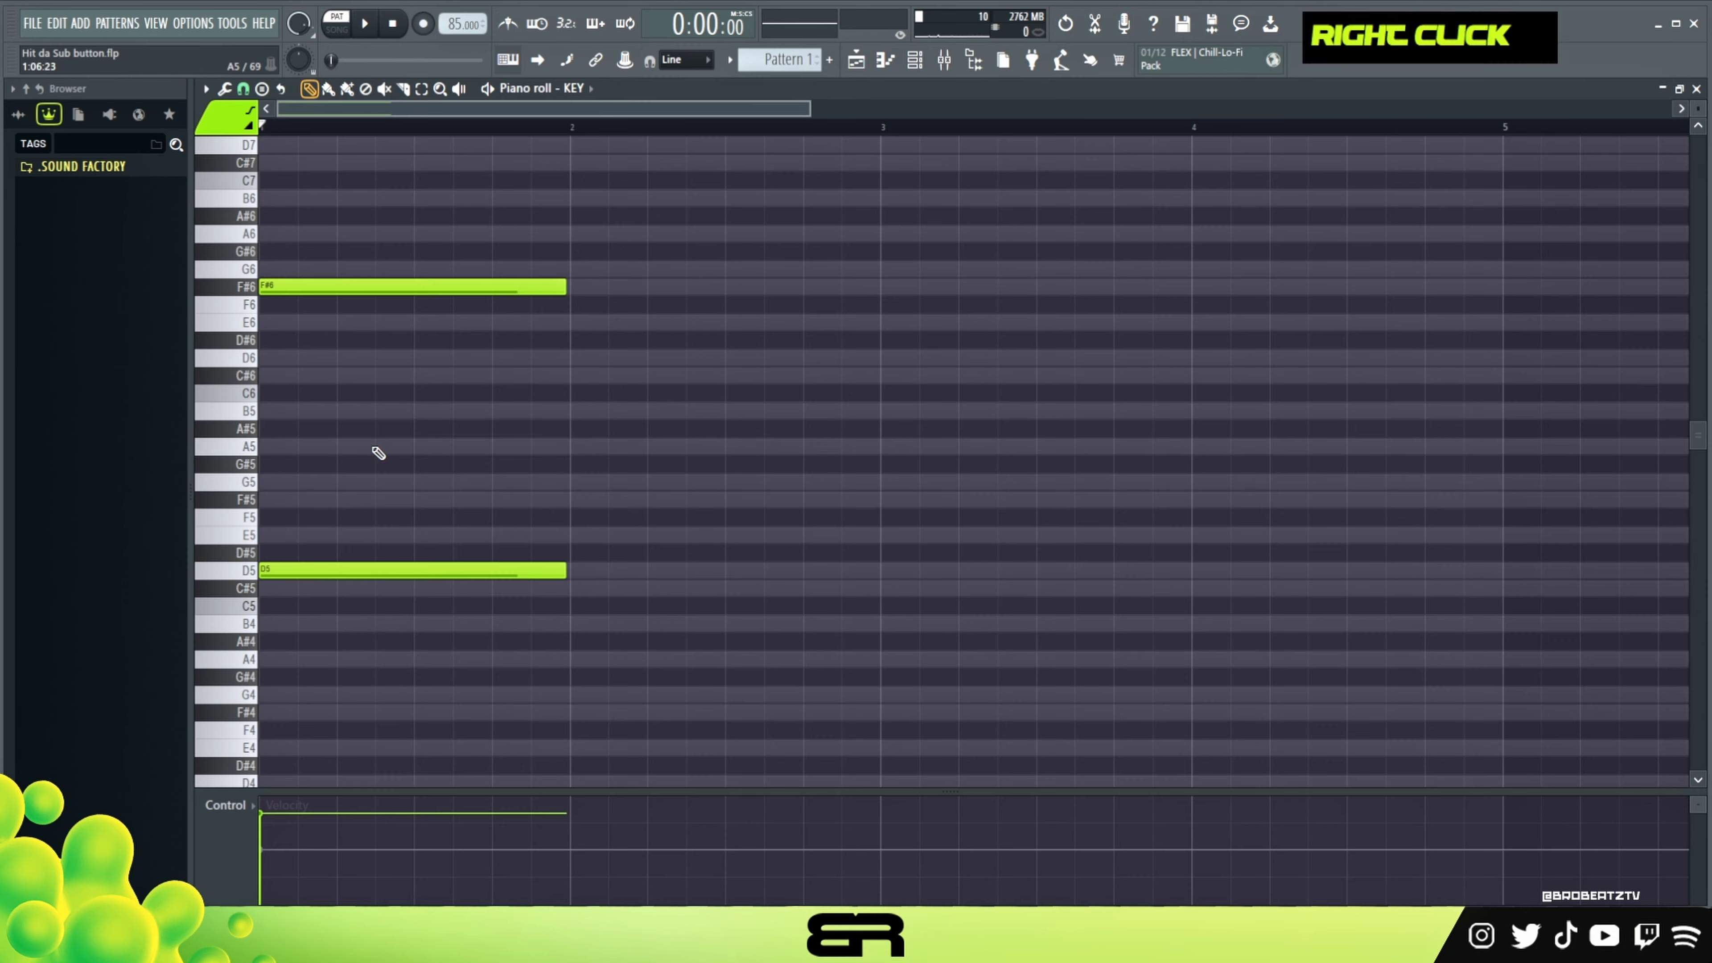
left_click(297, 572, "ctrl")
left_click_drag(298, 572, 307, 700)
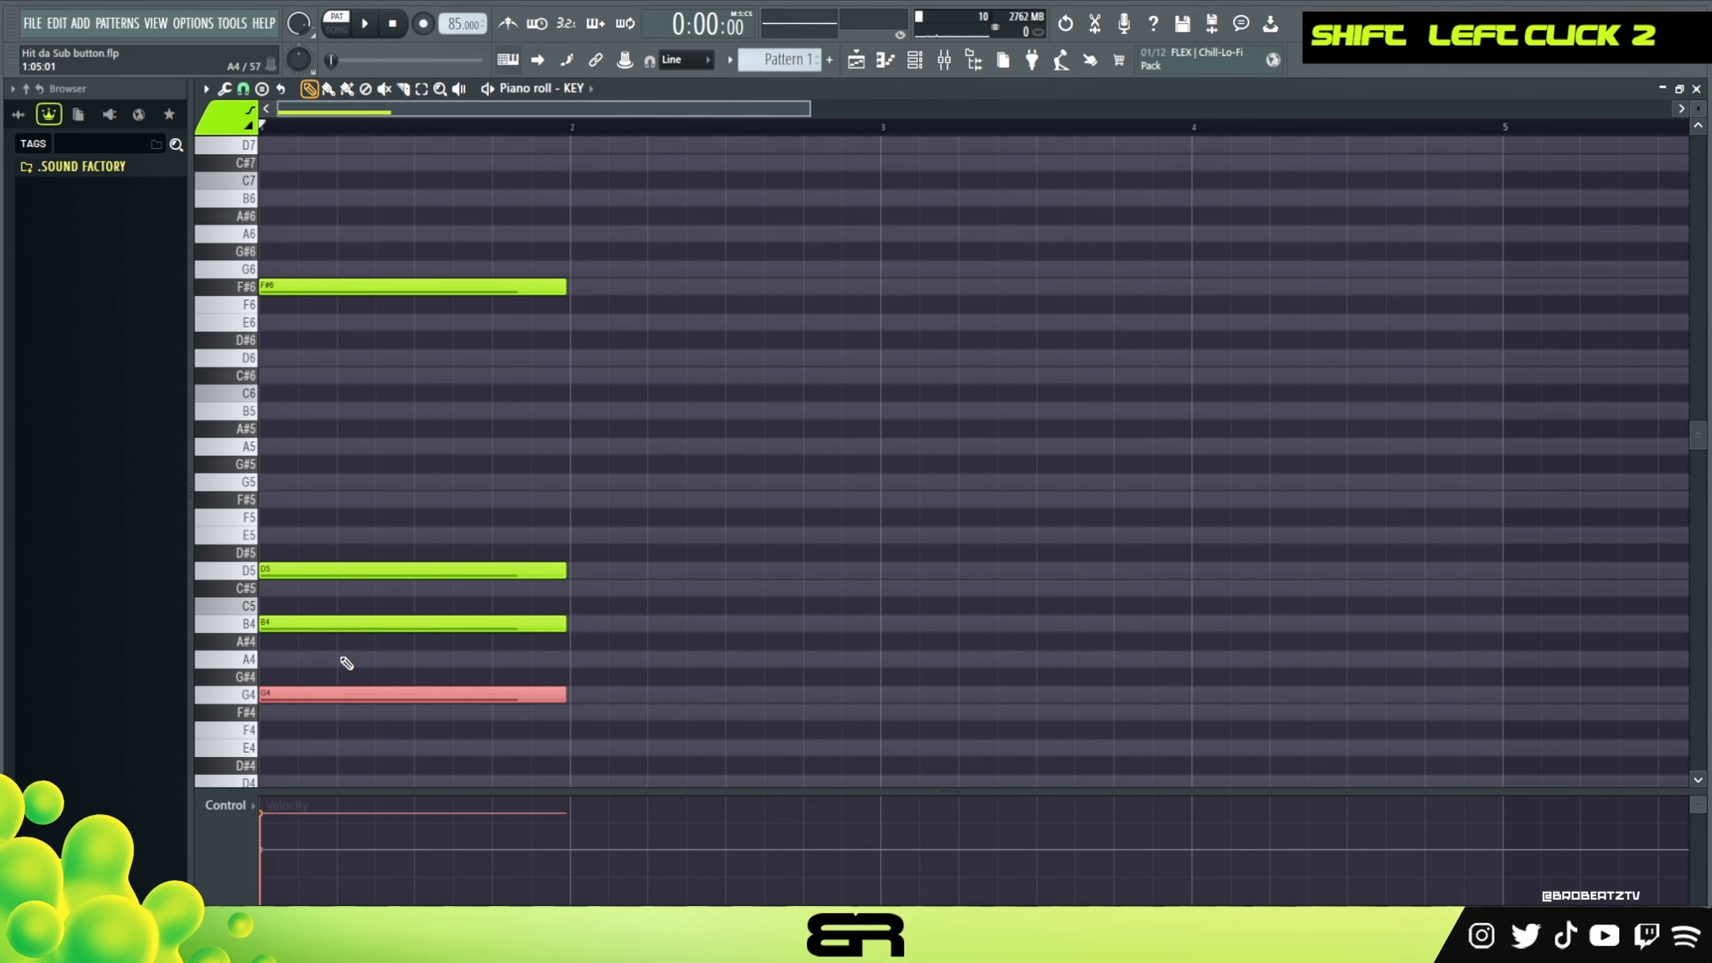
Delete the B4 note and play back the chord made of G4, D5 and F#6.
key("space")
key("space")
key("space")
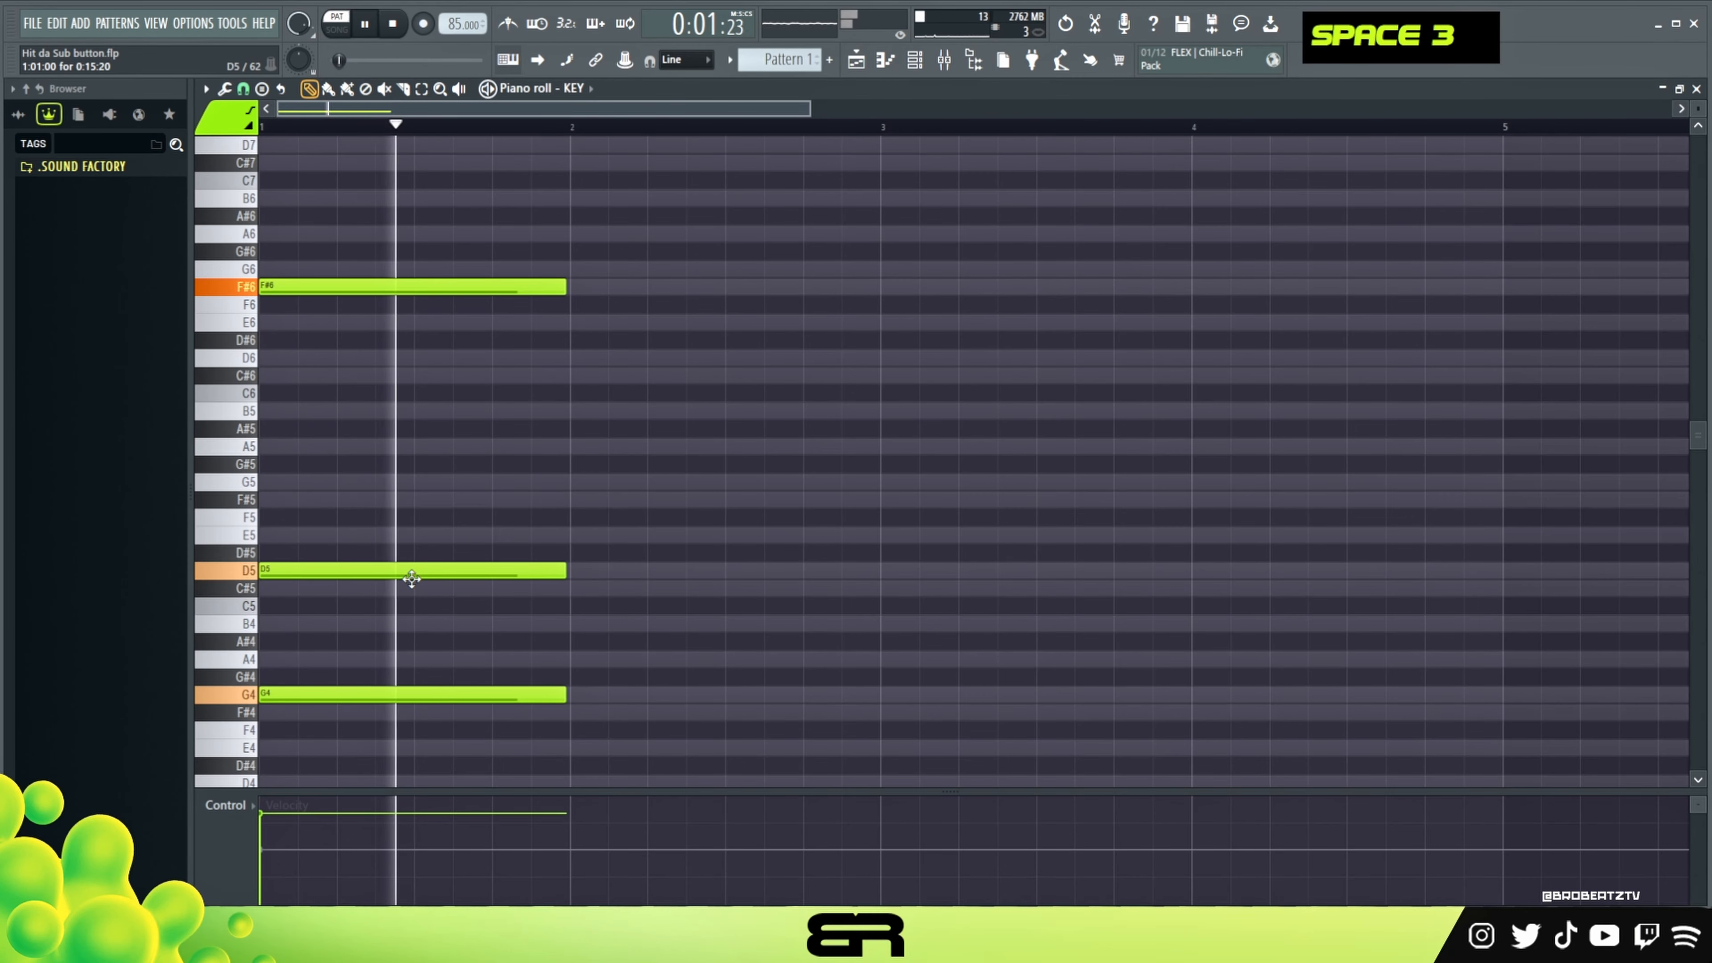
right_click(418, 572, "alt")
key("space")
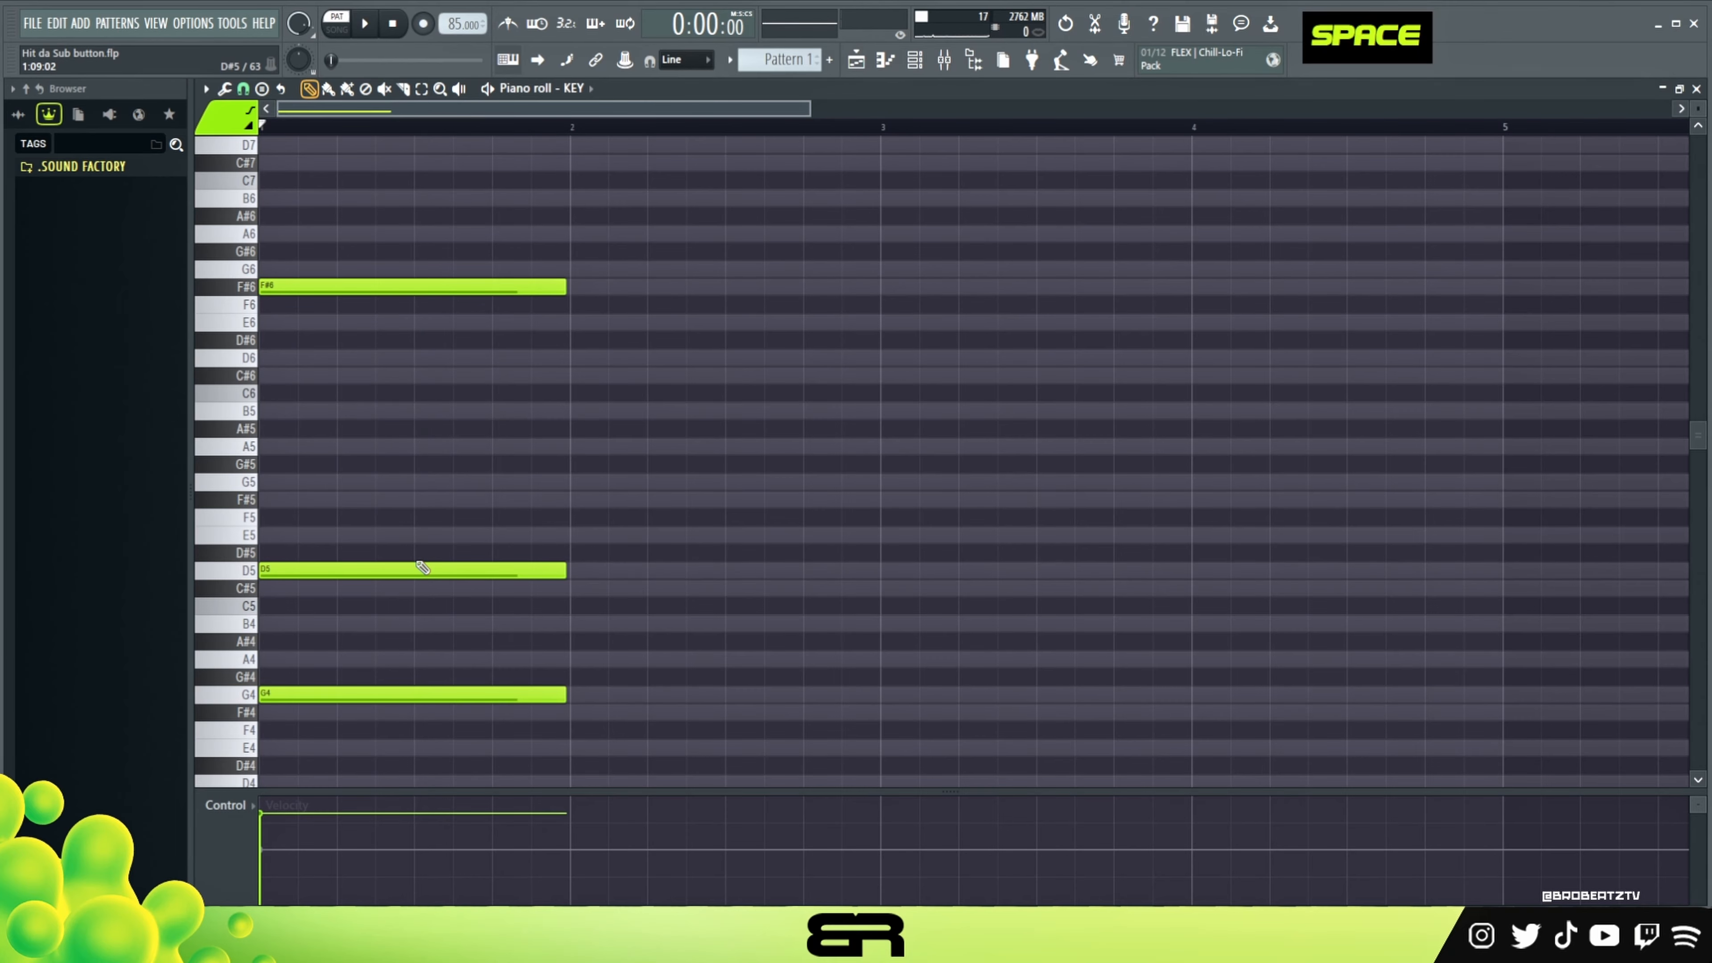
Audition the whole chord transposed down one octave, and raise it back to its original octave.
key("ctrl+a")
key("ctrl+a")
key("ctrl+Down")
key("space")
key("space")
key("ctrl+Up")
key("space")
right_click(689, 525)
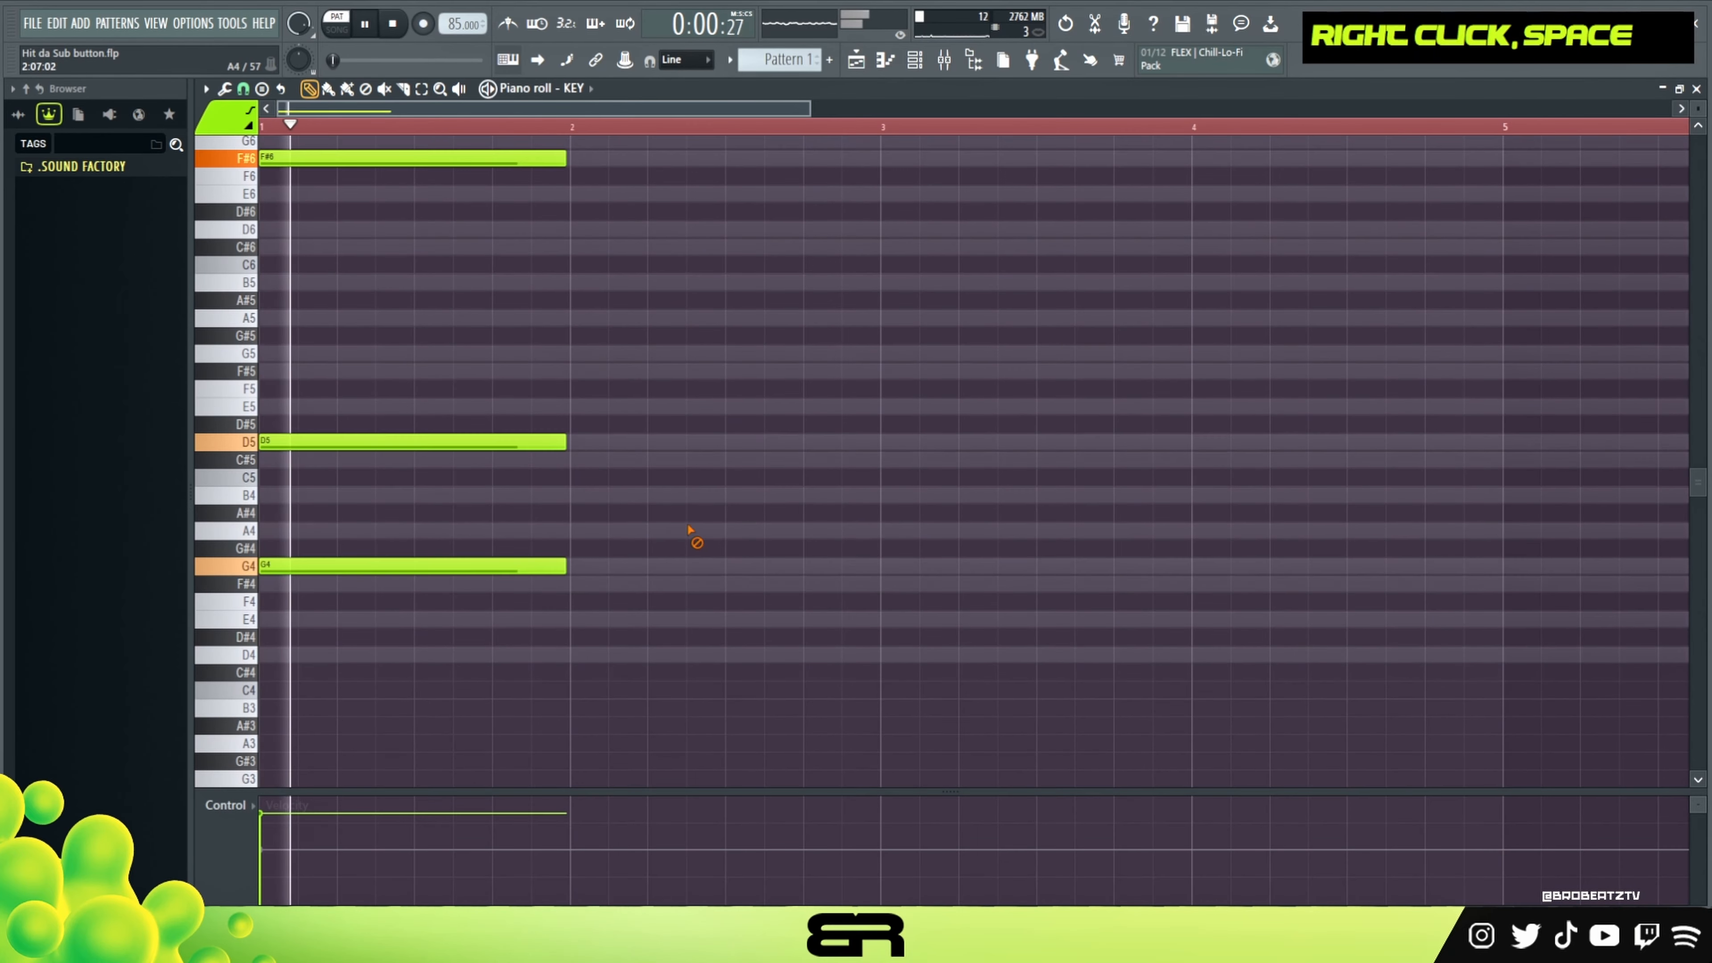
scroll(675, 537, "up", 4)
key("space")
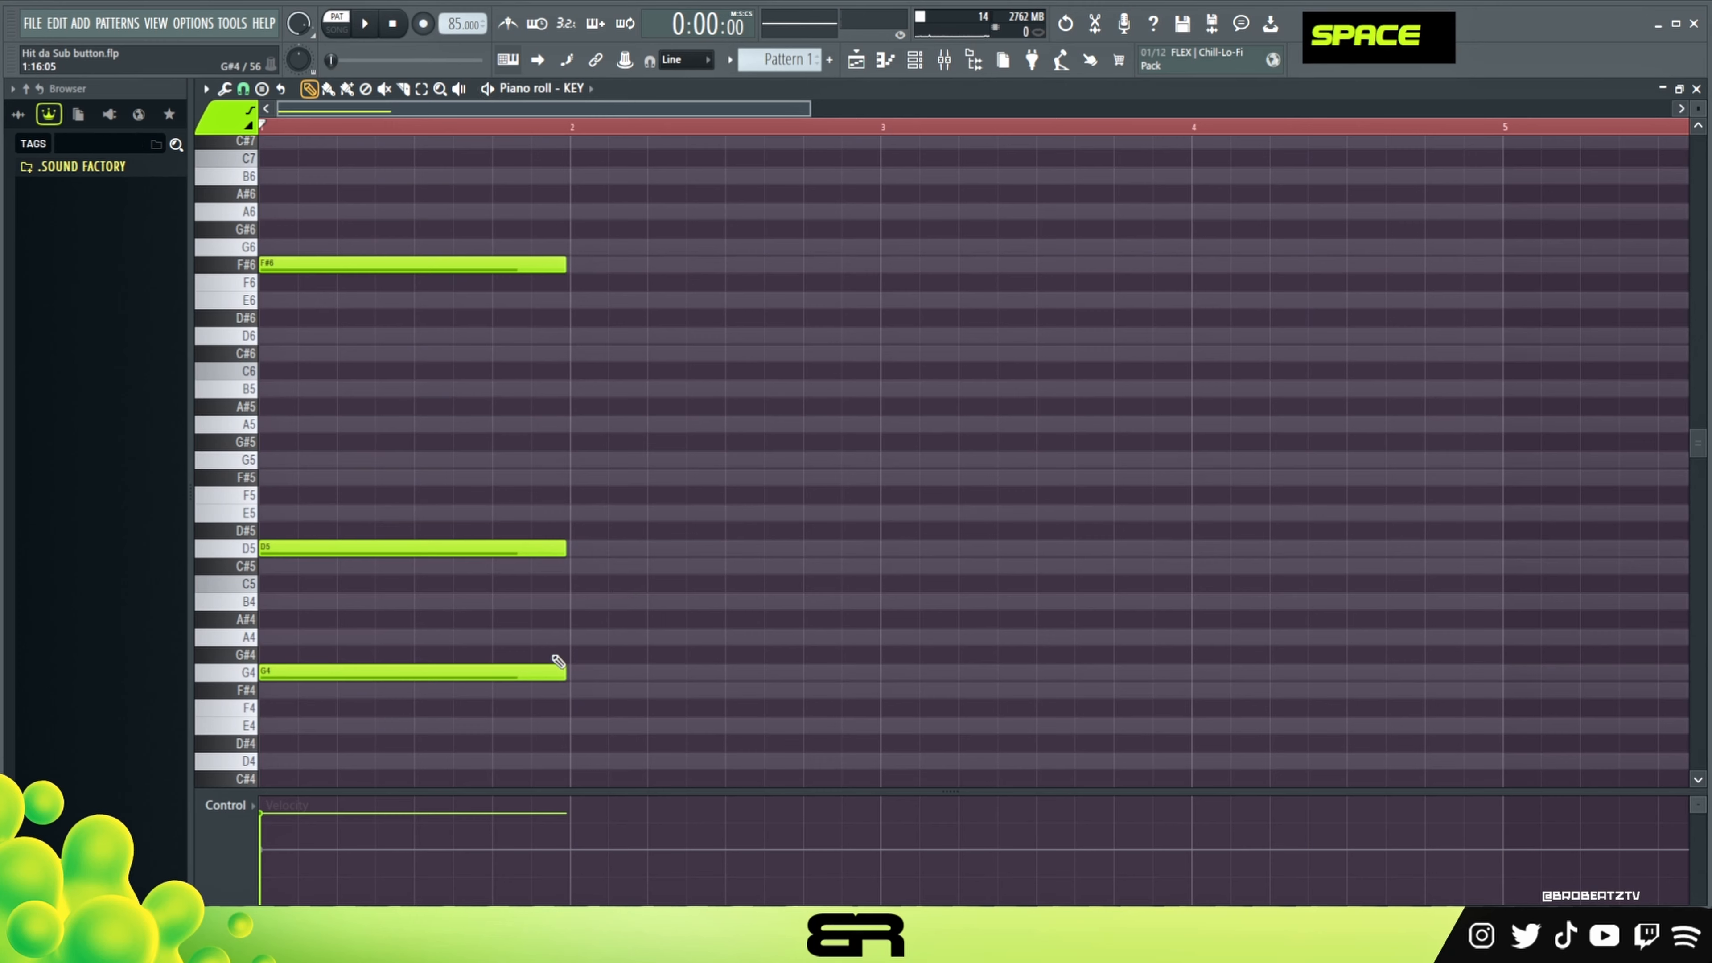
Add a one-bar B4 note at the start of bar 2 with a copy one beat later, trying the copy on A4 and C#5.
left_click_drag(583, 666, 677, 602)
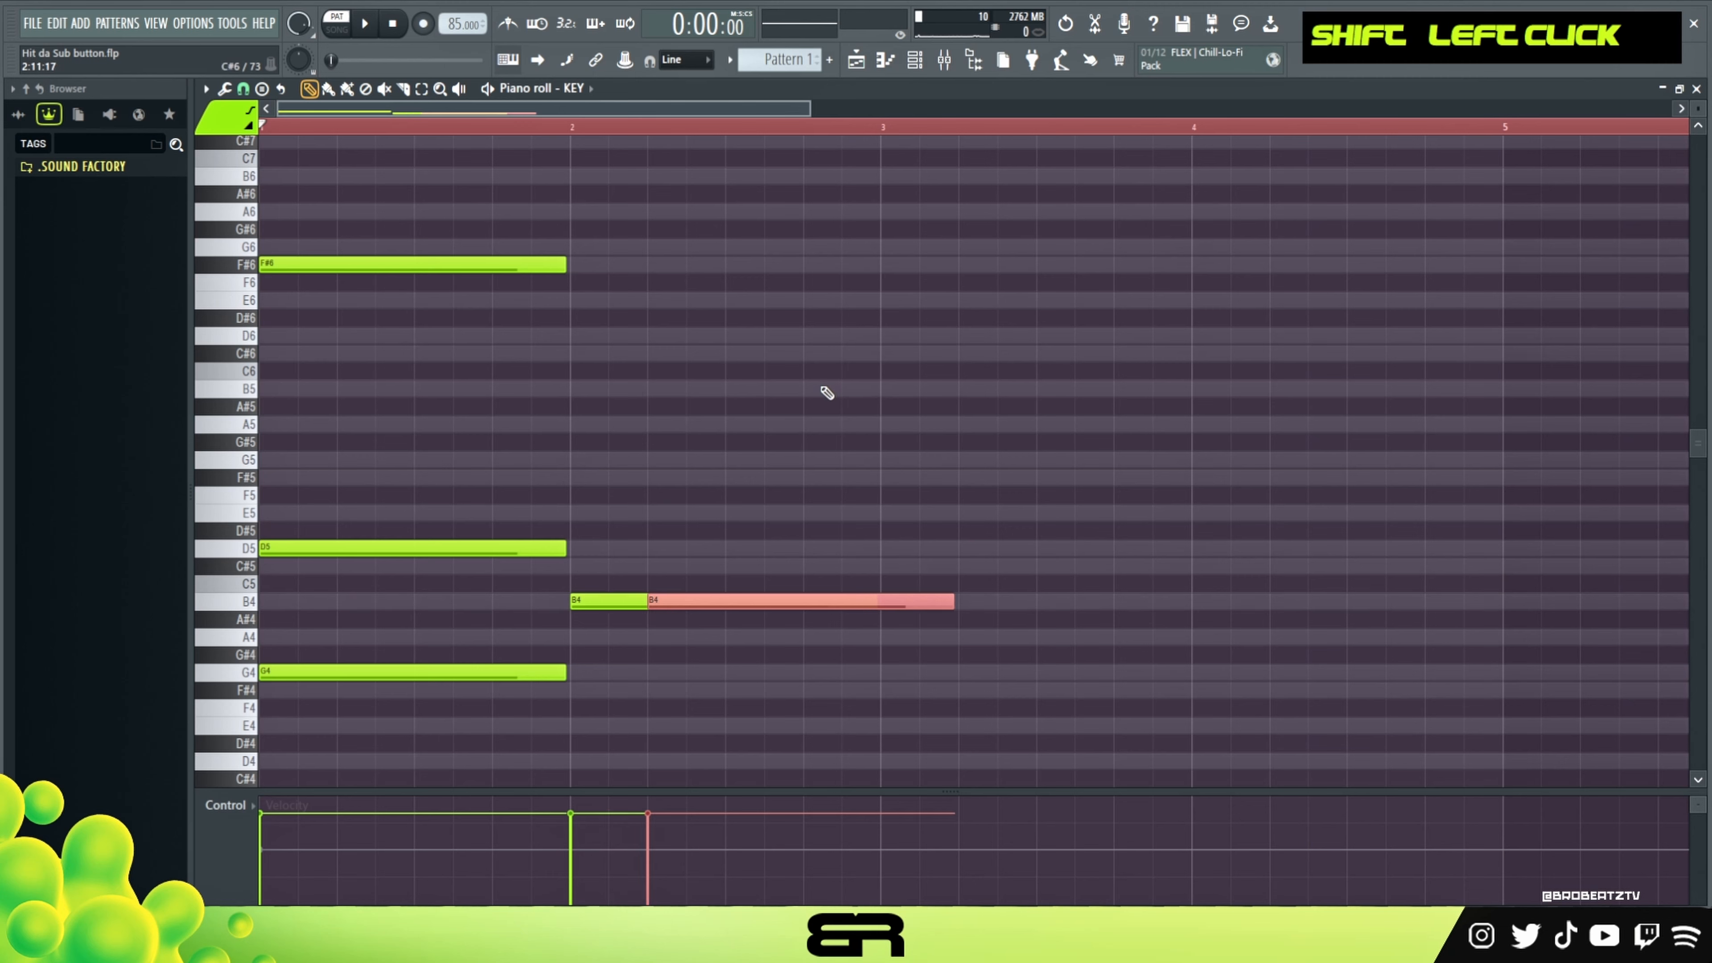
left_click_drag(689, 605, 684, 648)
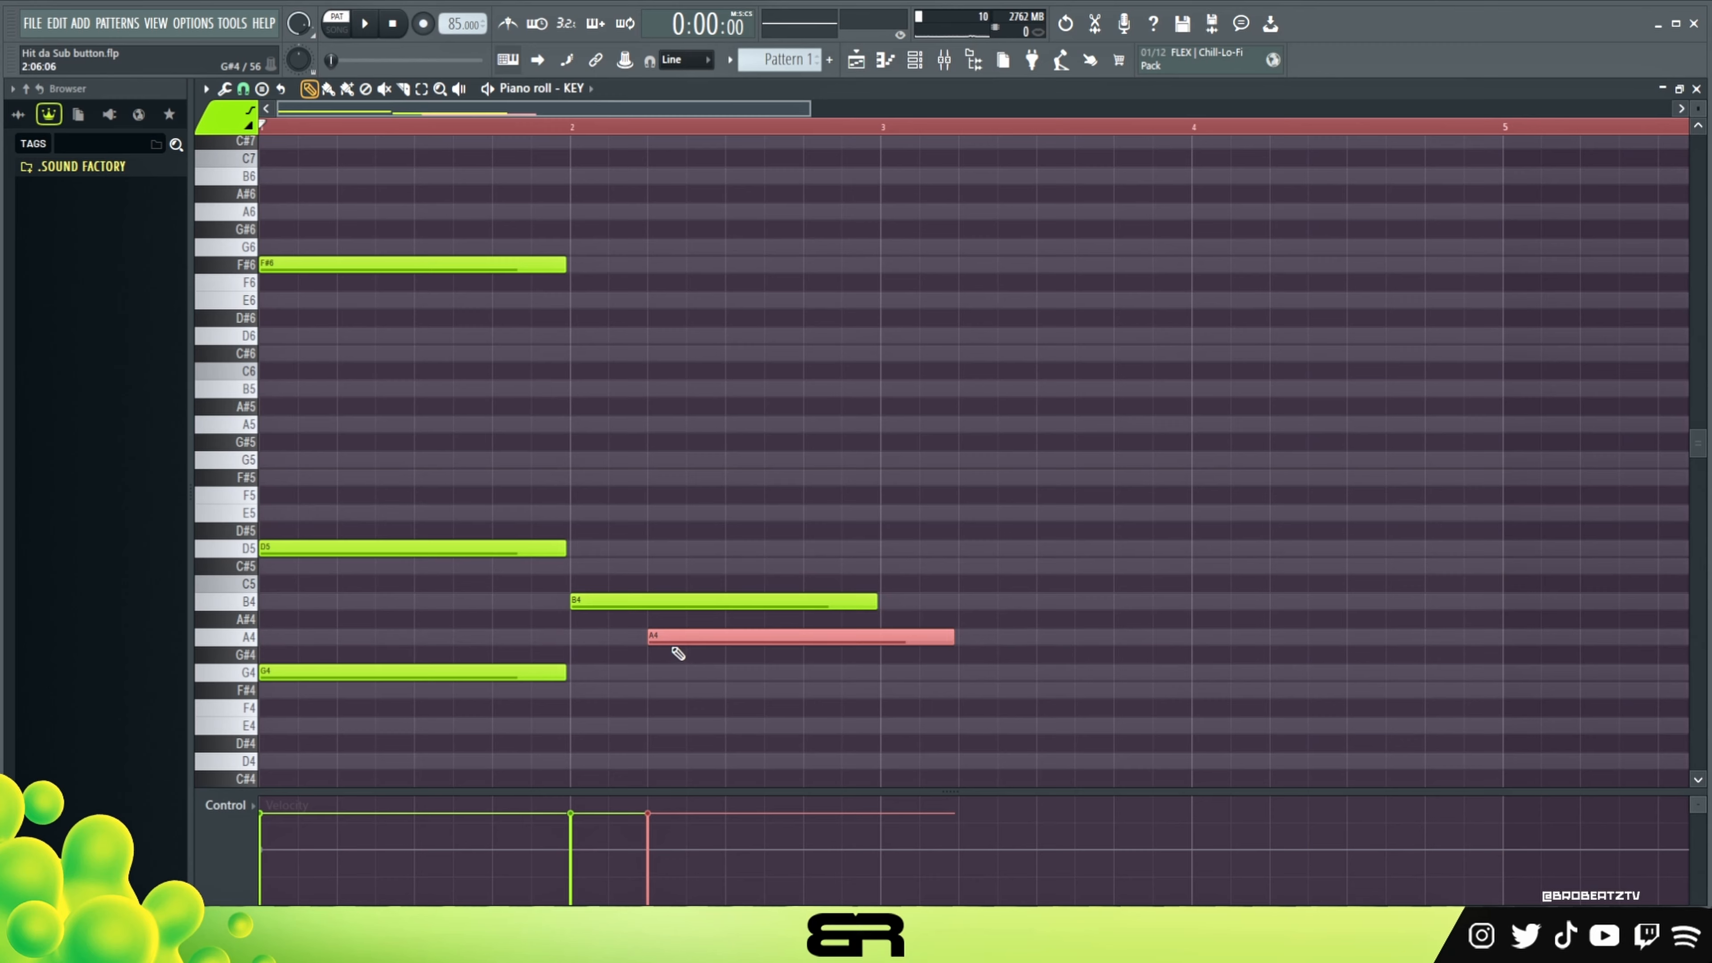
right_click(431, 591, "alt")
left_click_drag(686, 637, 647, 573)
right_click(592, 579, "alt")
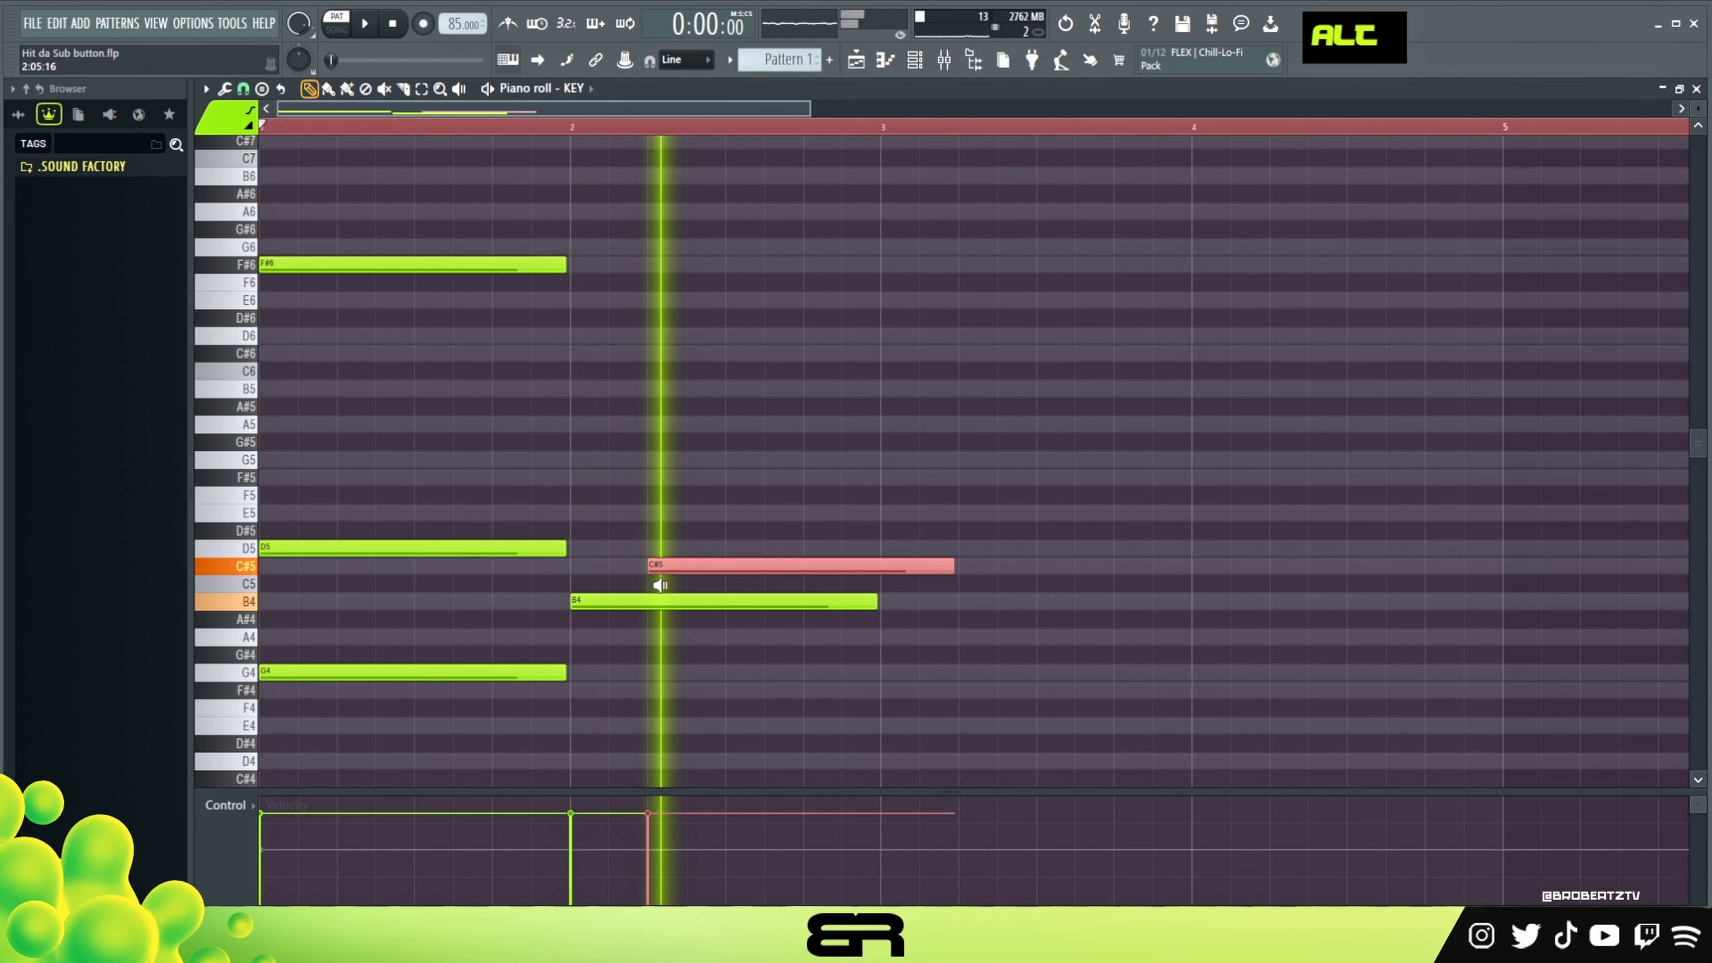
Place the copied note on A4 about one and a half beats into bar 2, ending at bar 3, and trim B4 to meet it.
left_click_drag(689, 566, 727, 635)
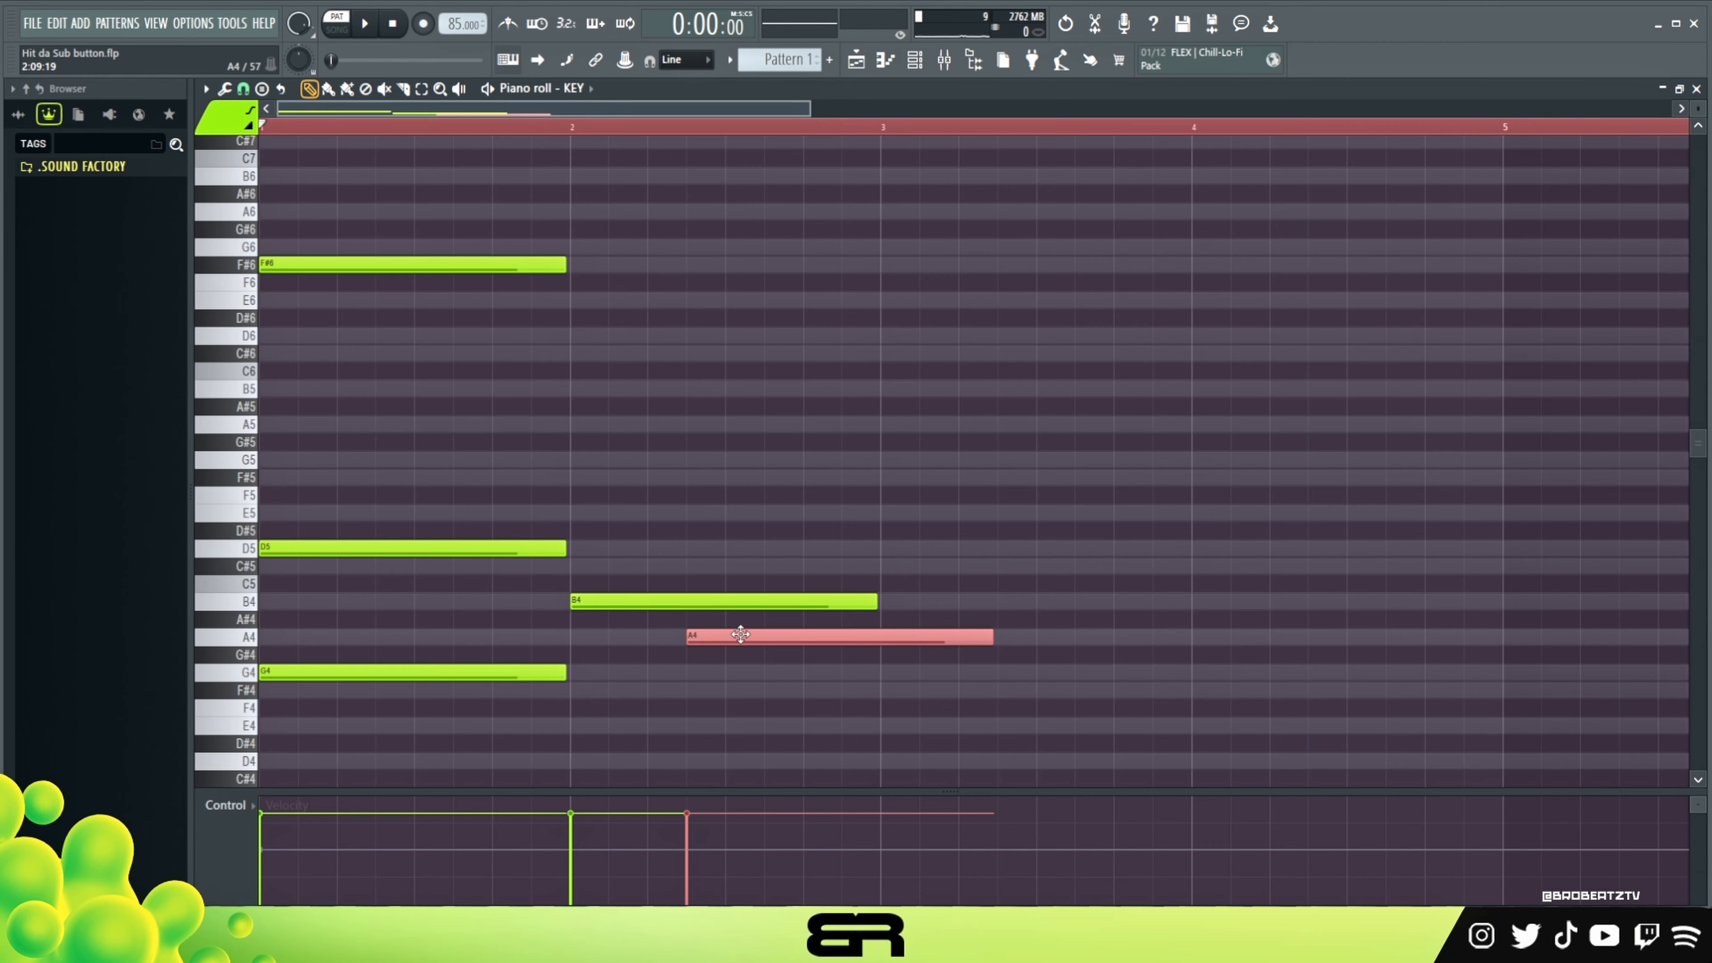
left_click_drag(995, 639, 692, 613)
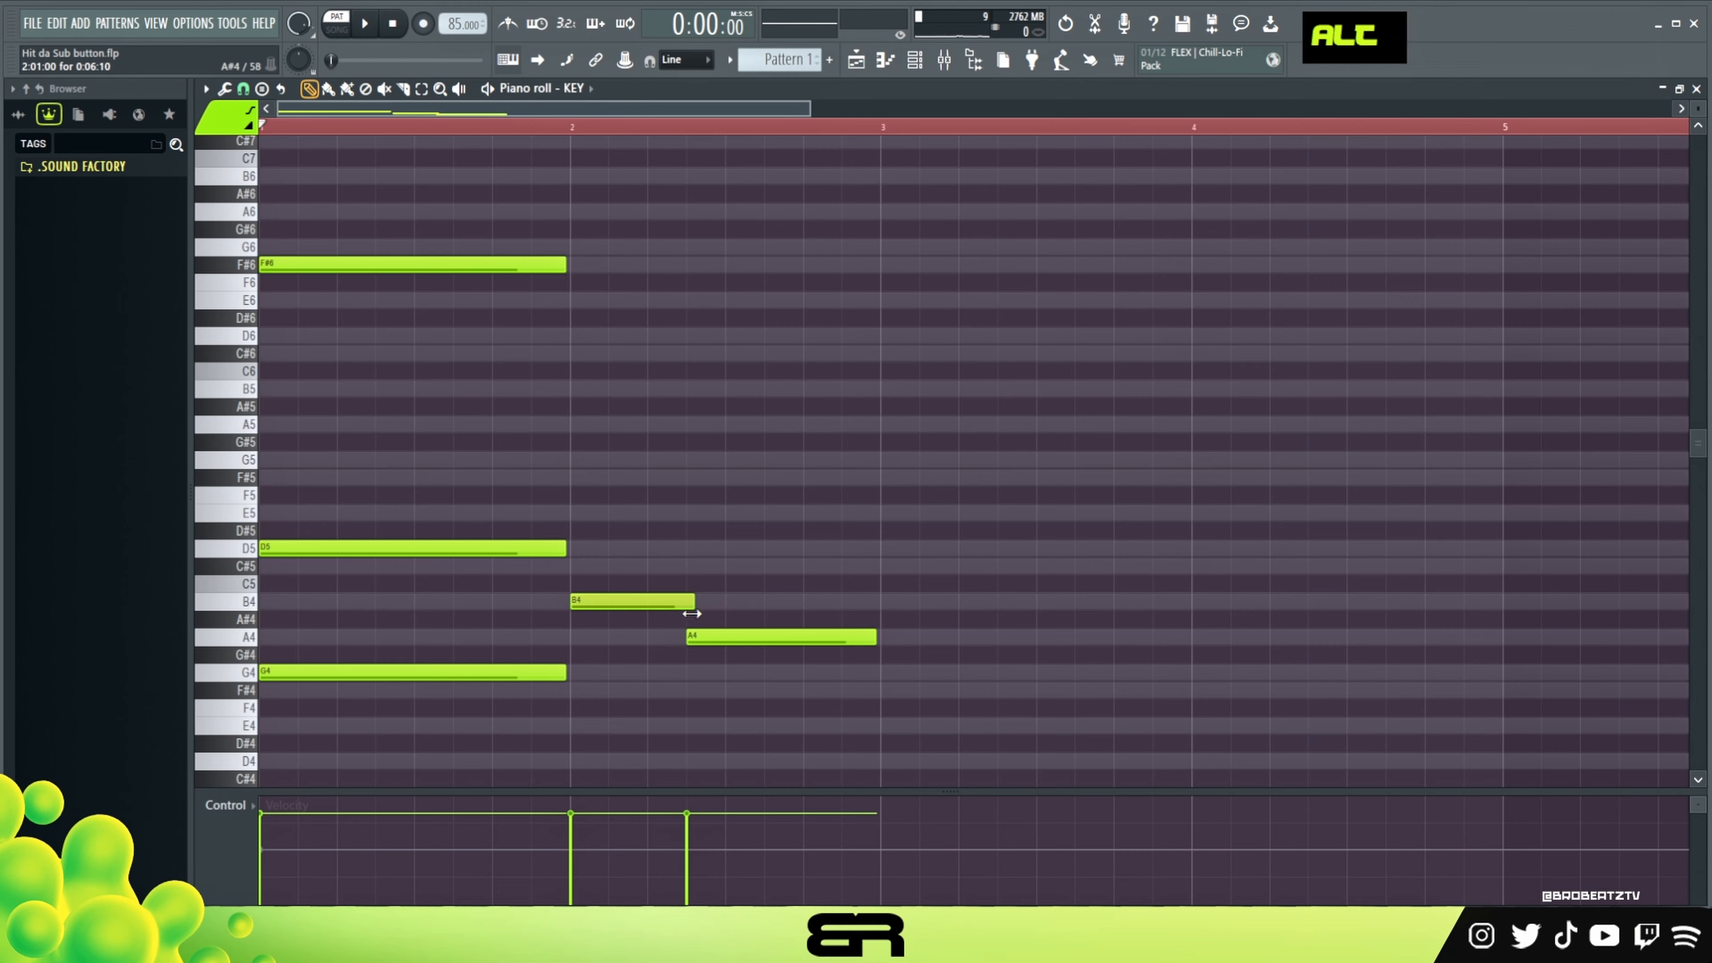
right_click(345, 257)
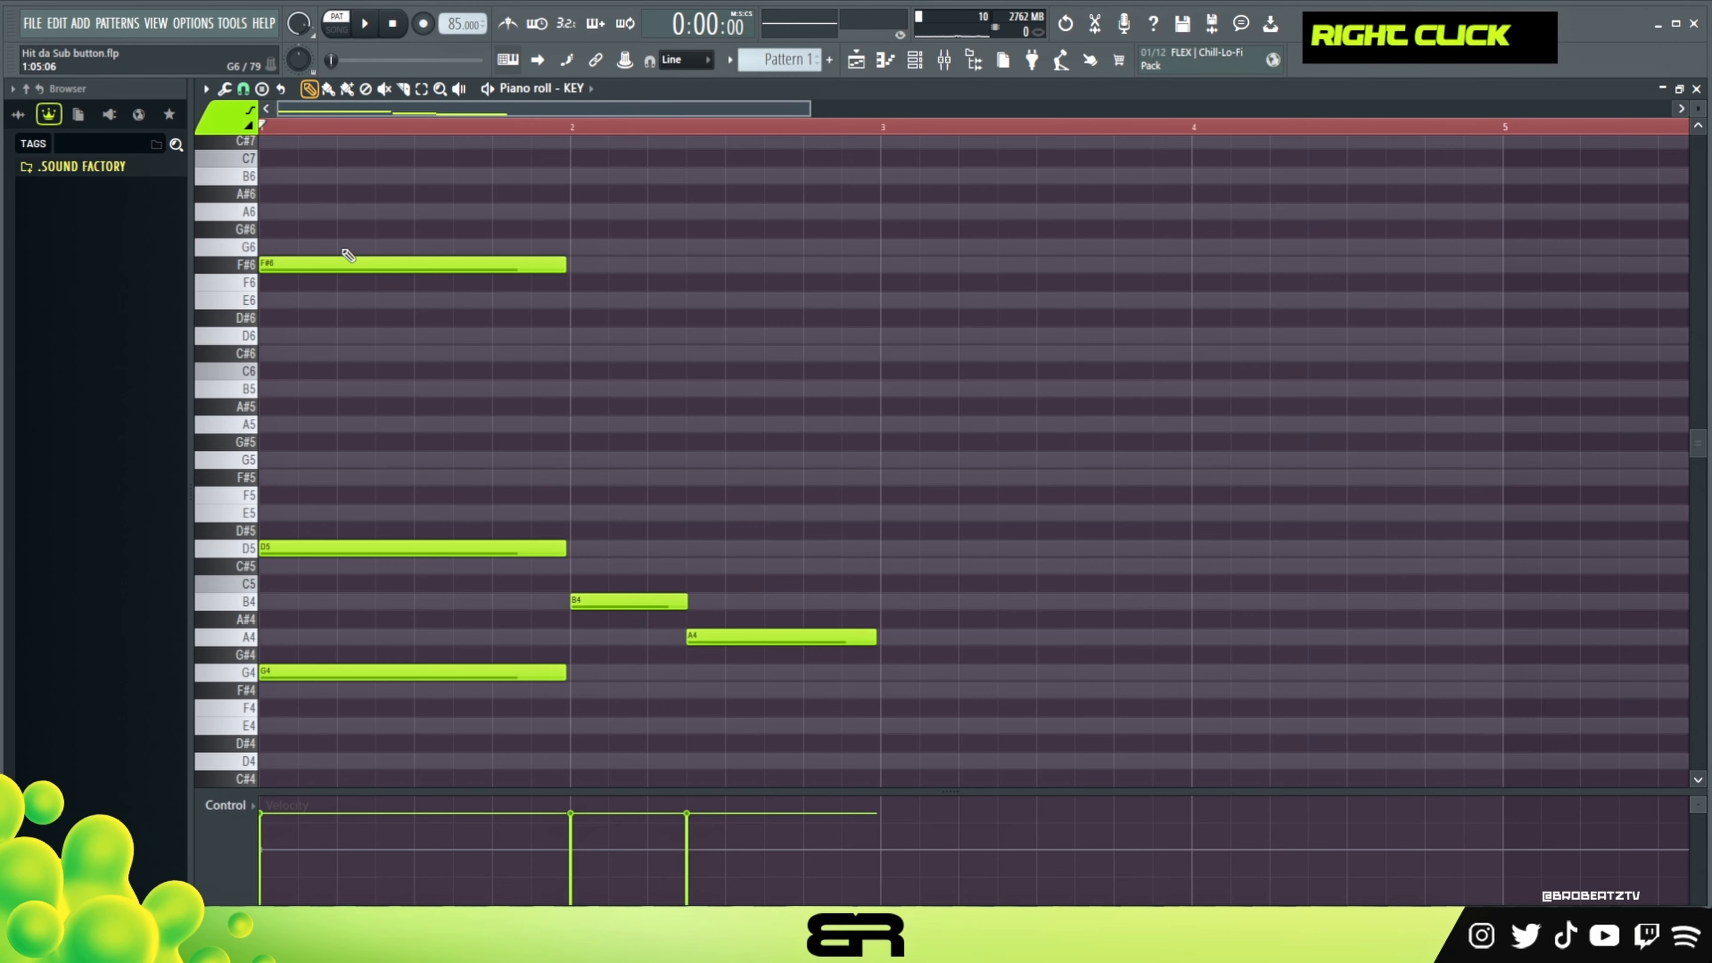
Move the B4 and A4 notes one bar later to start at bar 3, and extend the opening chord to nearly two bars.
key("space")
key("space")
left_click_drag(615, 450, 715, 644)
left_click_drag(605, 611, 911, 610)
left_click_drag(671, 699, 868, 280)
left_click(557, 270, "ctrl+shift")
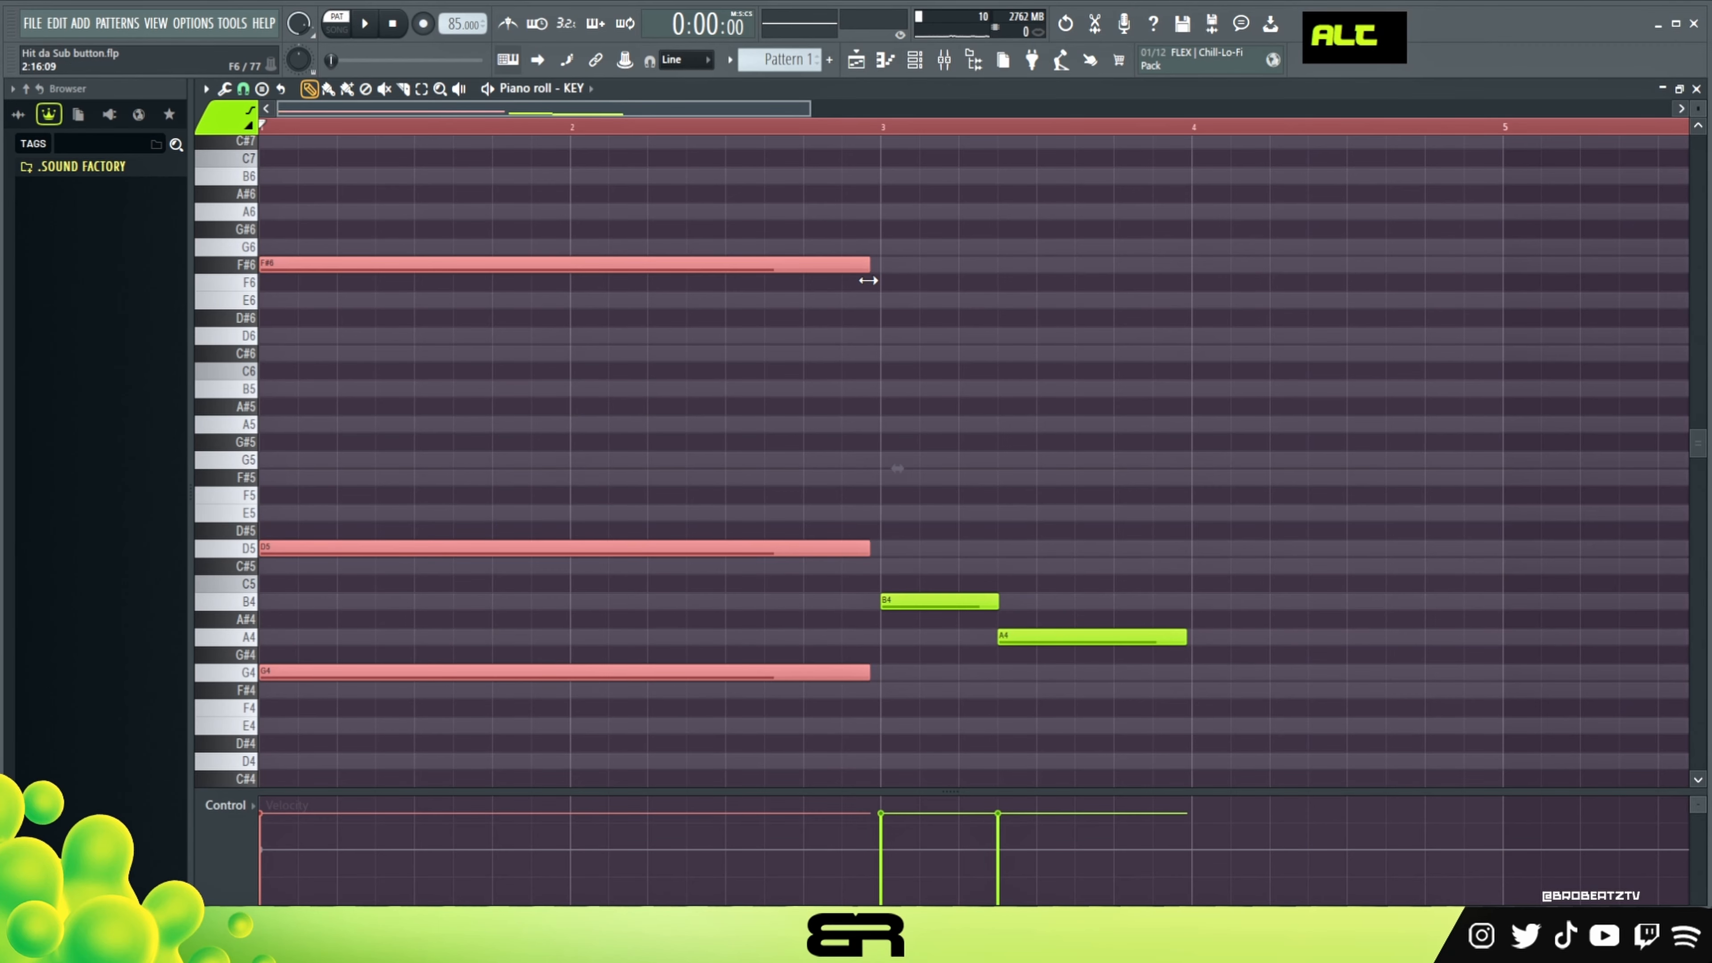
Play back the lengthened opening chord up to the start of bar 3.
key("space")
right_click(934, 391)
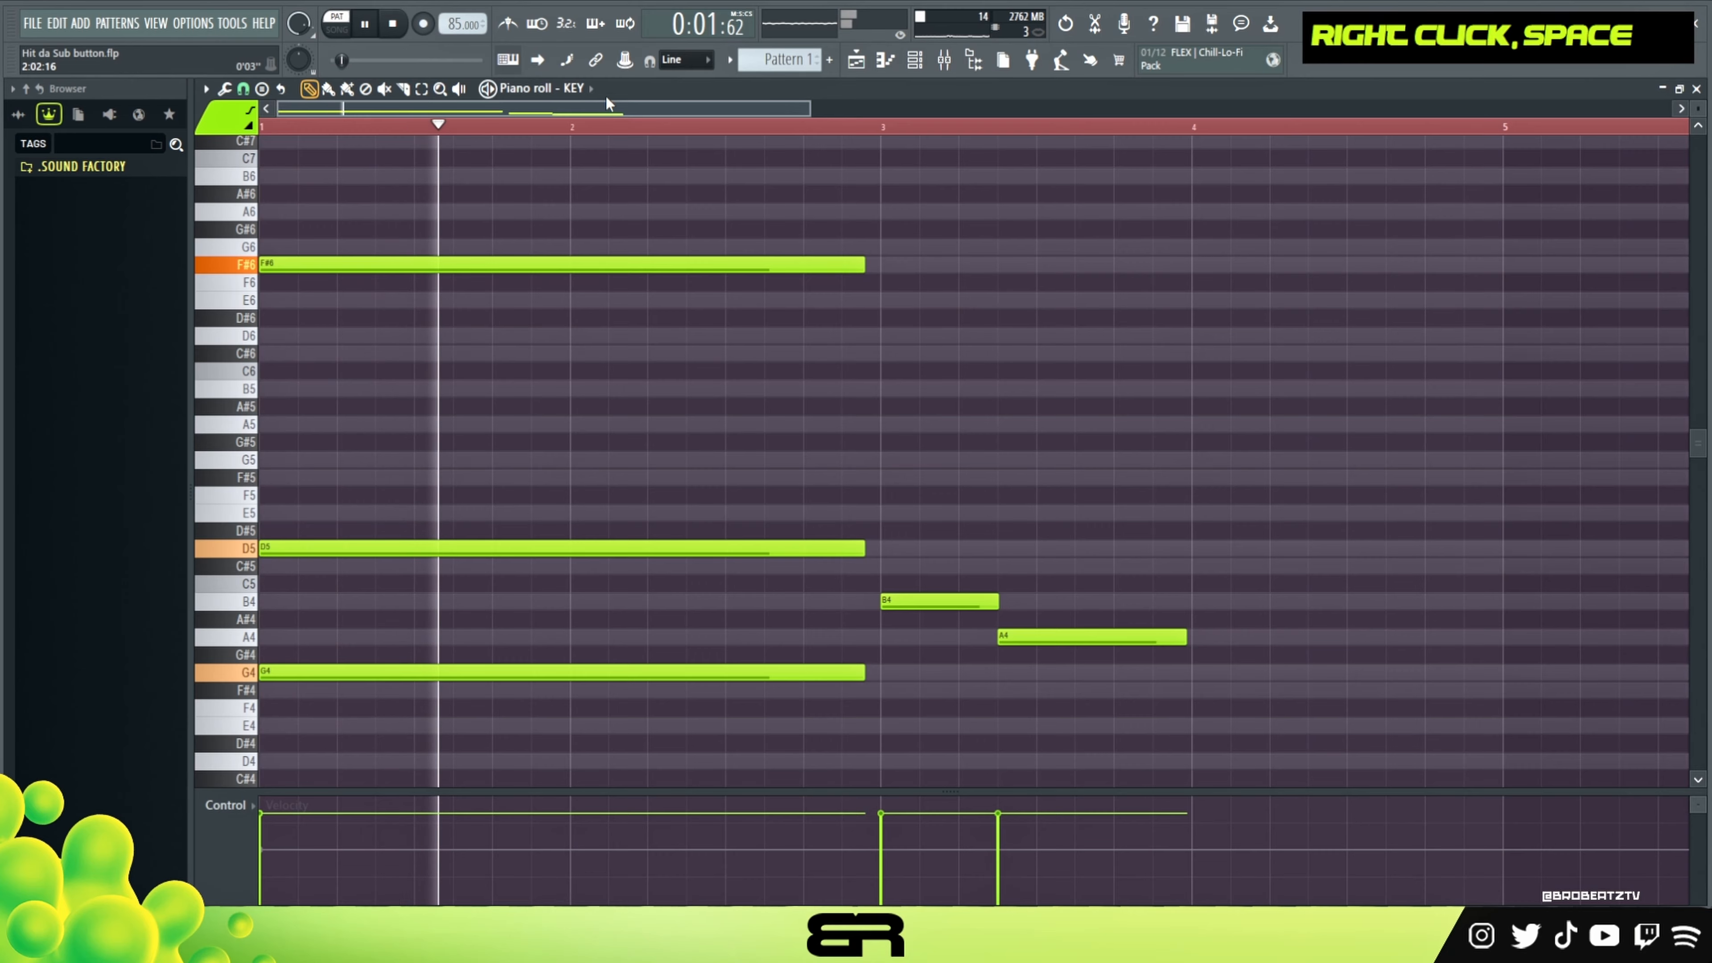
left_click_drag(810, 108, 872, 113)
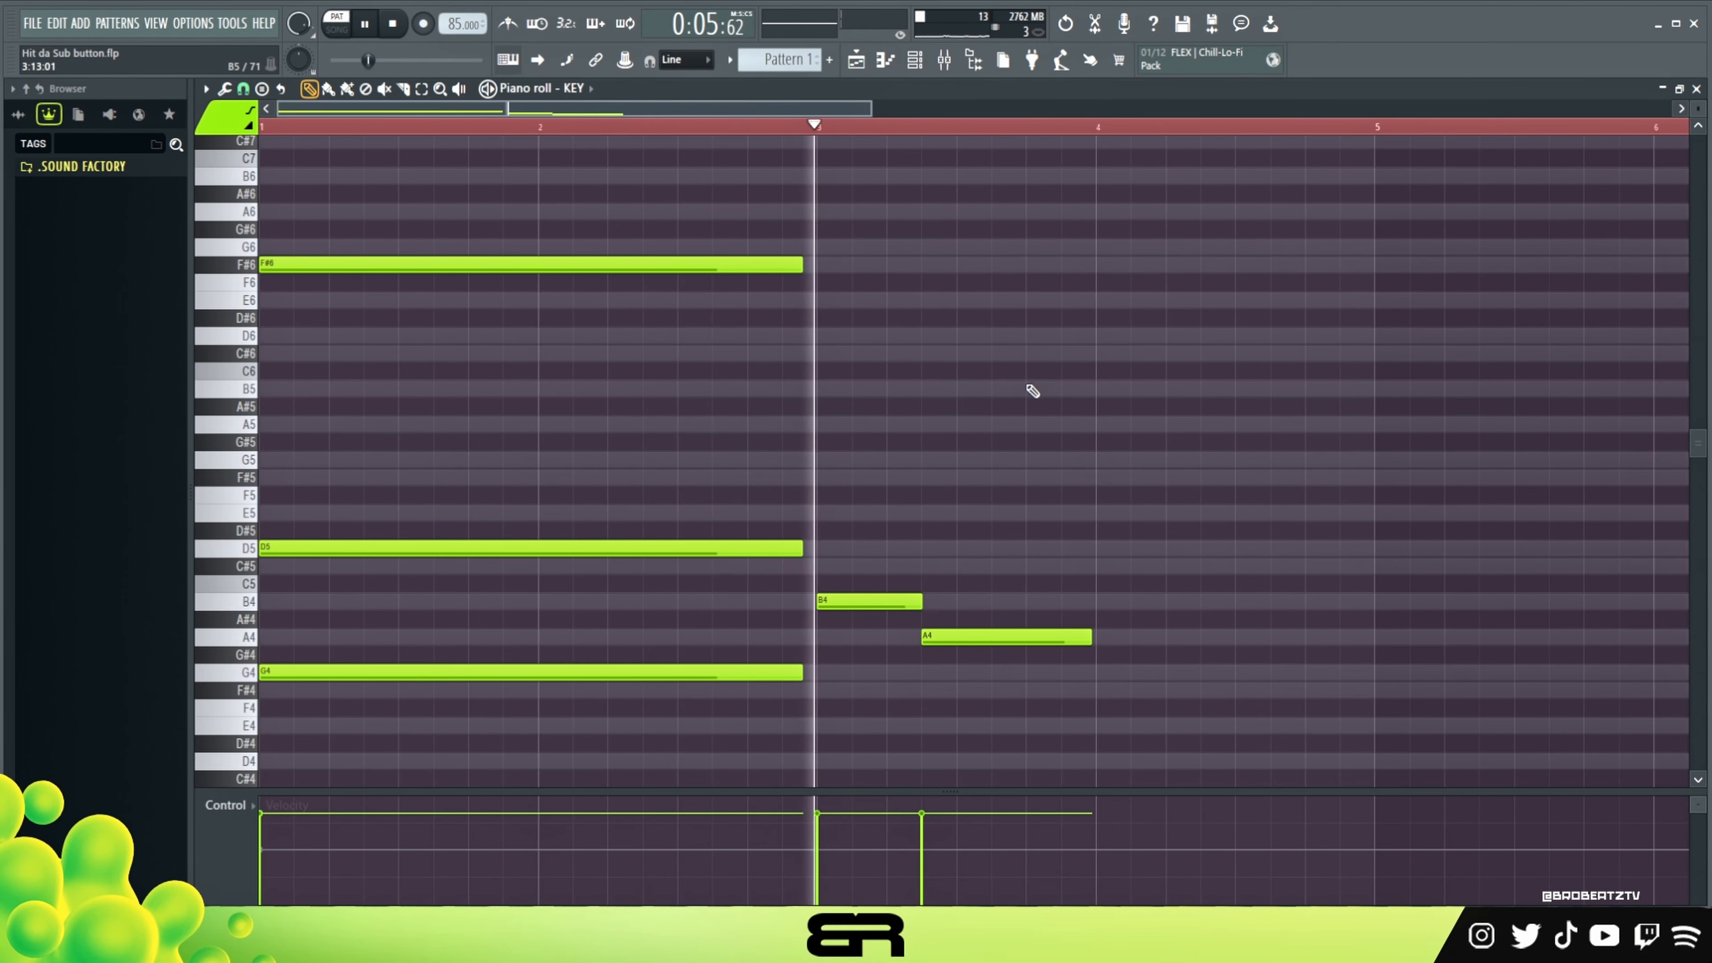
key("space")
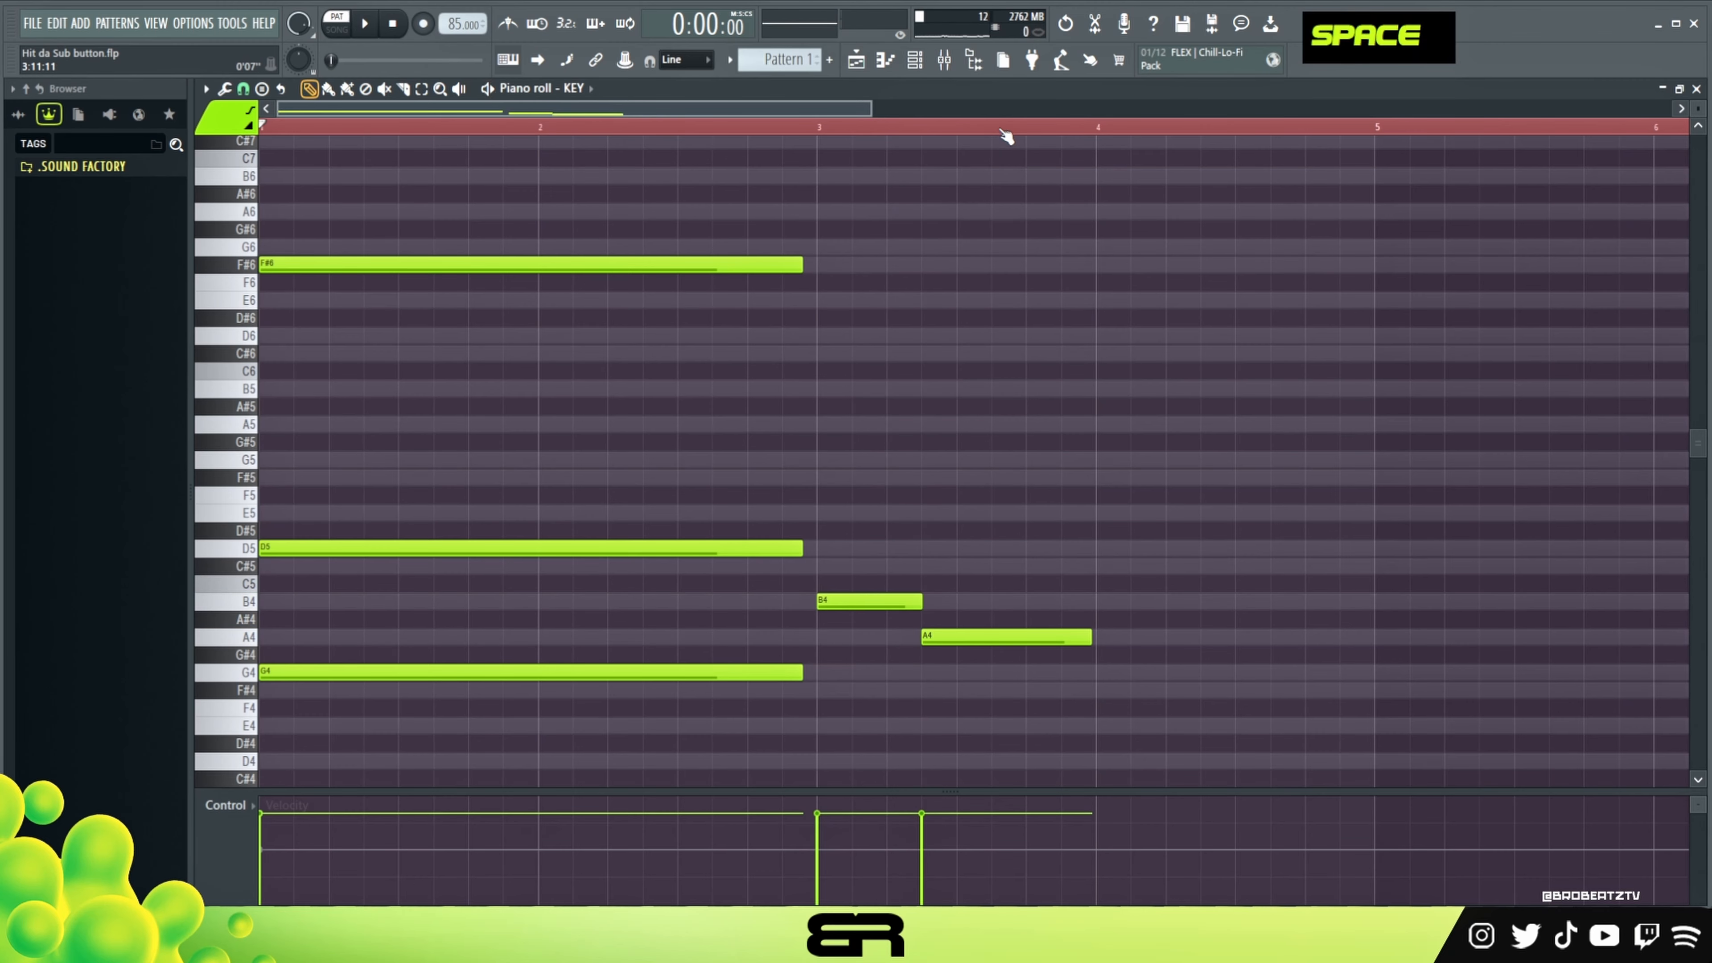
Lengthen B4 to three beats, start A4 right where it ends, and extend A4 to just before bar 5.
scroll(1009, 131, "up", 1)
left_click_drag(1000, 644, 1122, 645)
left_click_drag(909, 601, 1030, 601)
left_click_drag(1230, 637, 1414, 637)
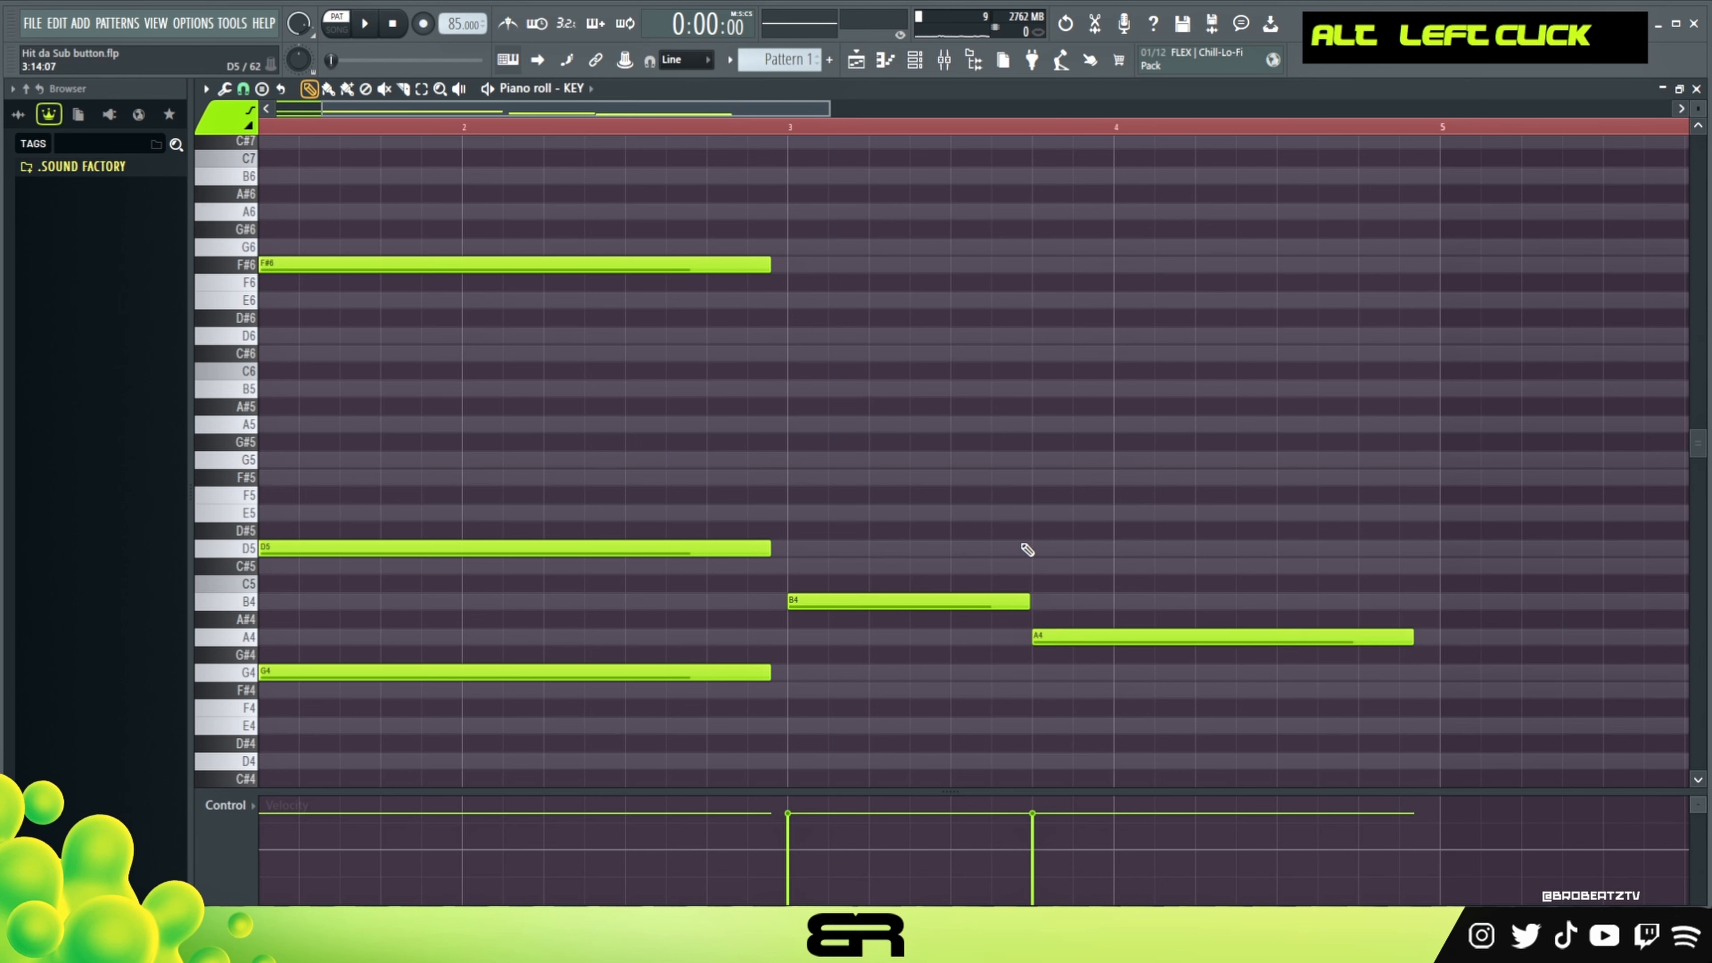
Stack copies of the bar 3 B4 note on D5 and F#5.
left_click(845, 600, "ctrl")
key("shift+2")
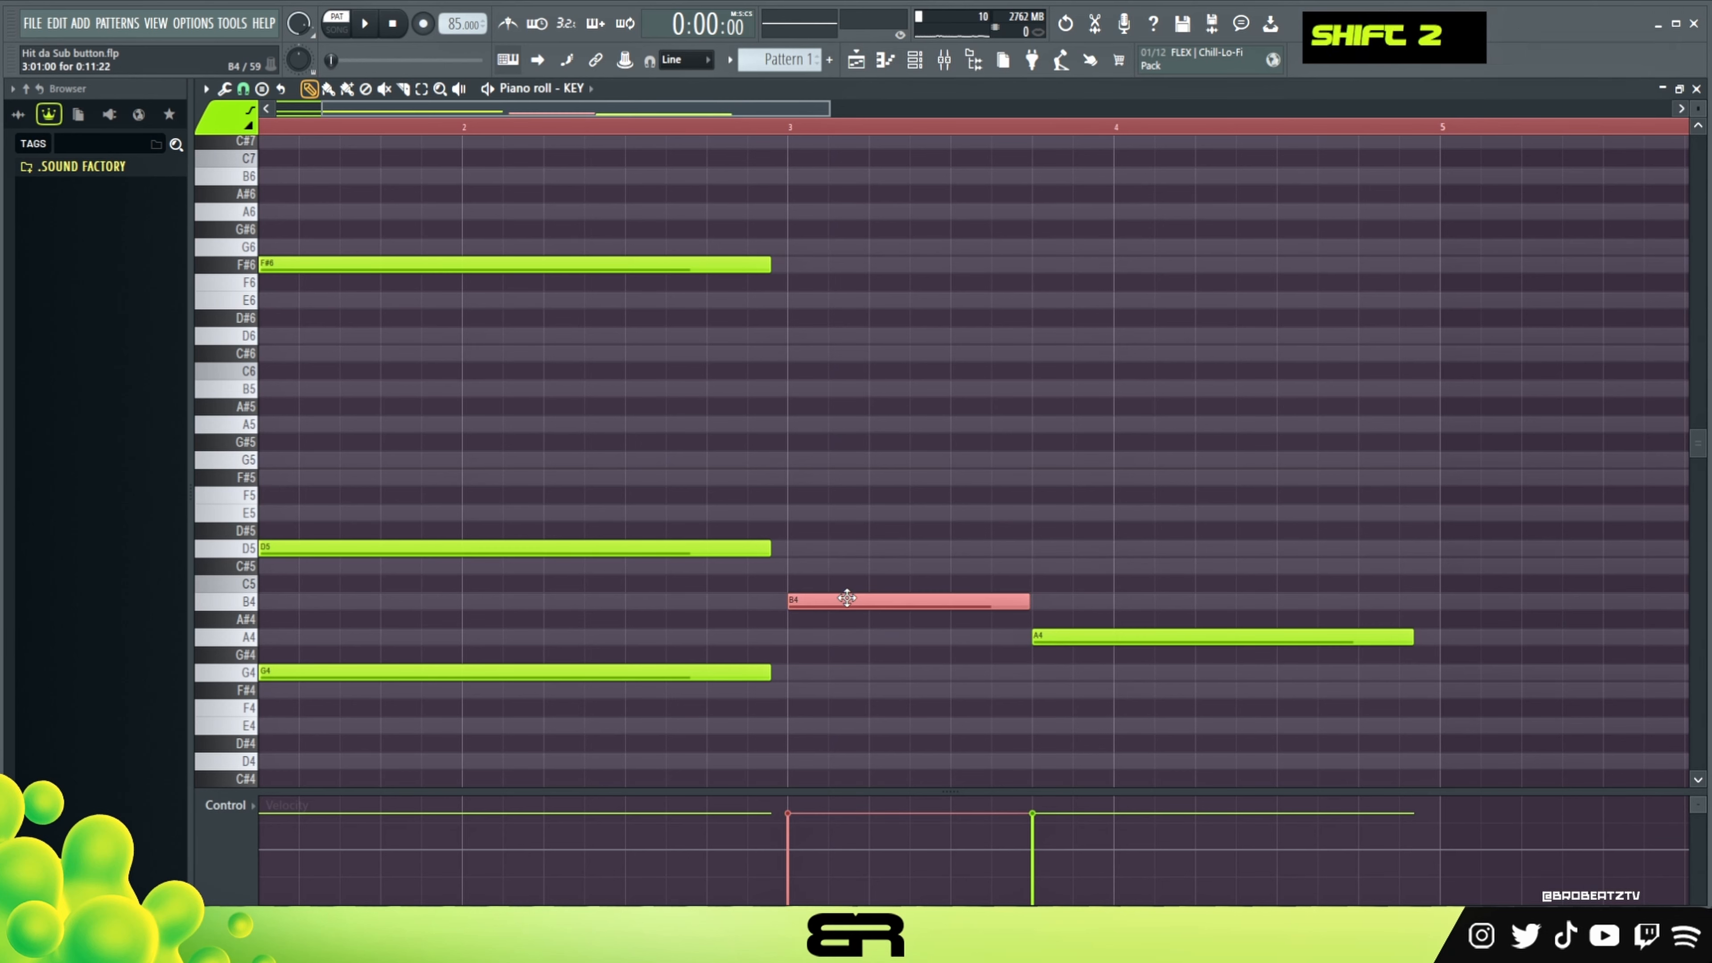
left_click(852, 600, "shift")
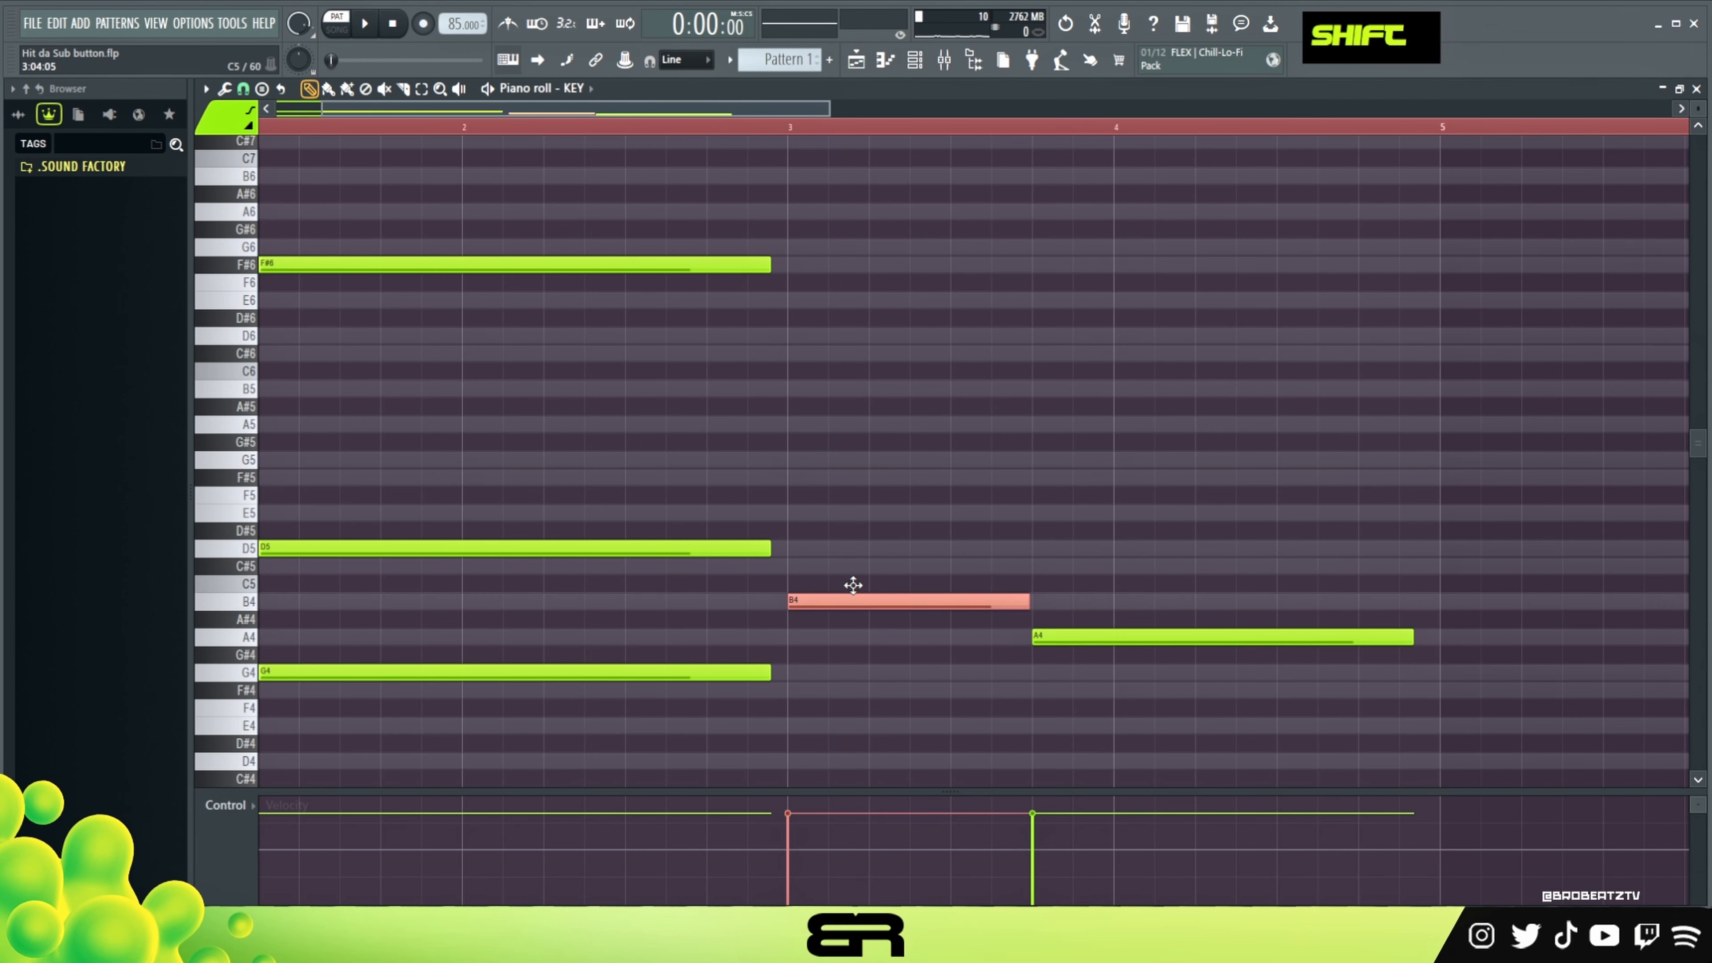
left_click_drag(855, 600, 858, 482)
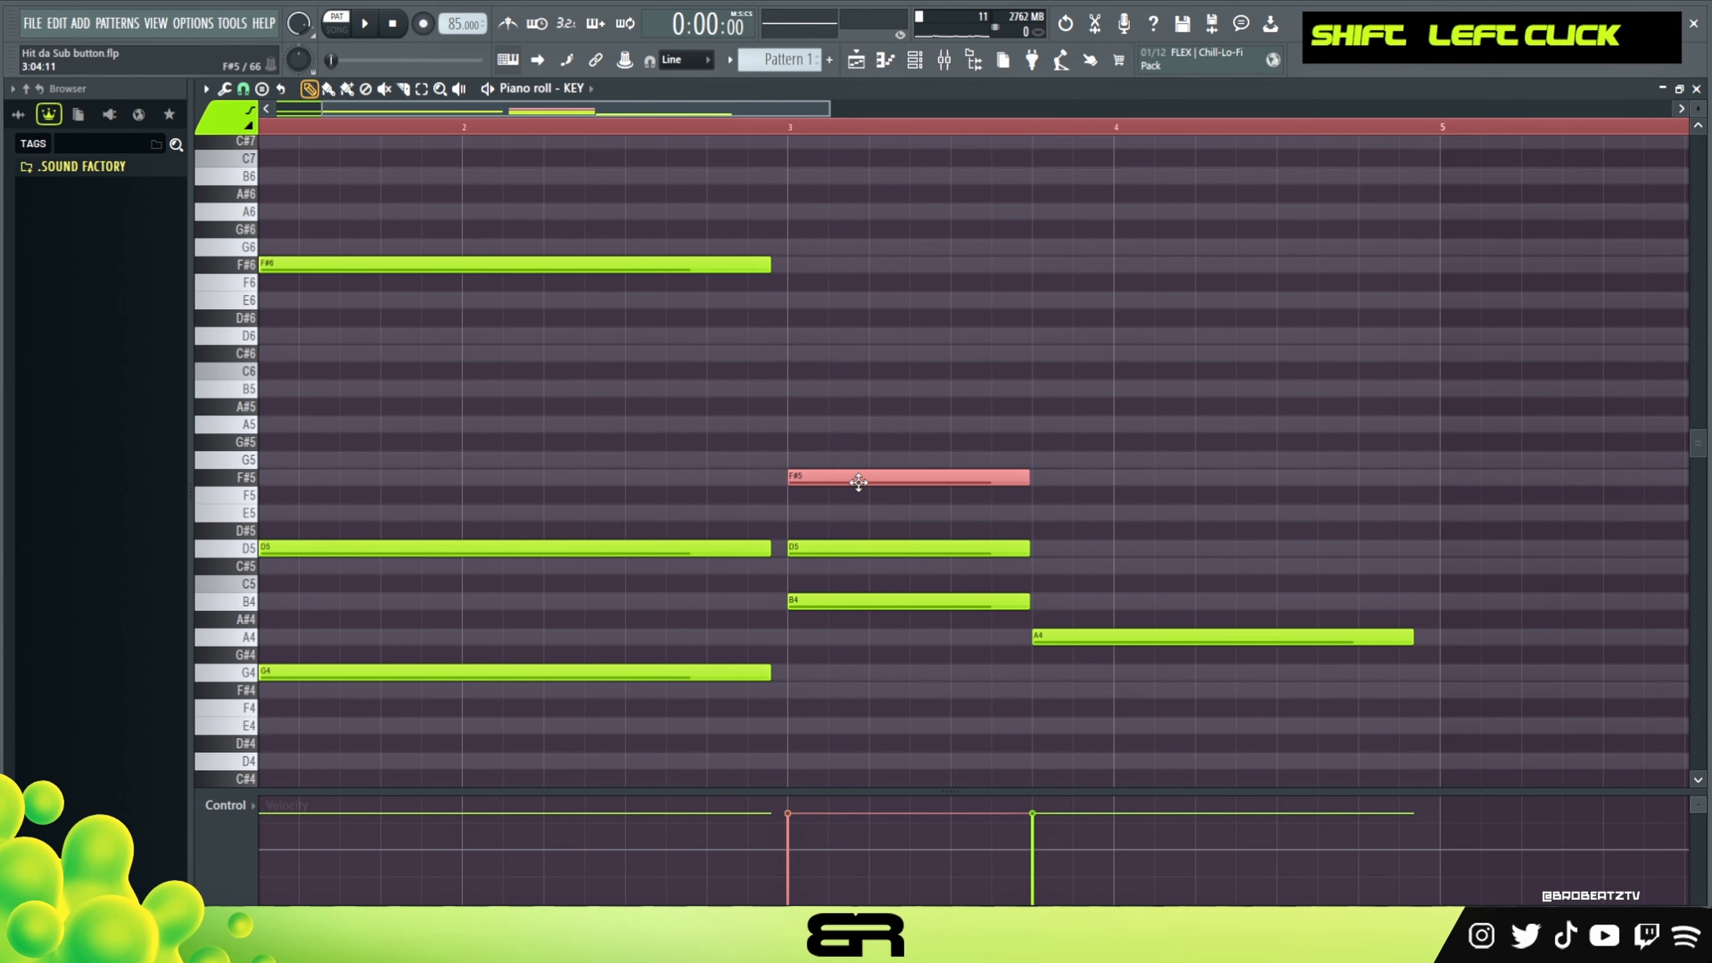
Raise the D5 note in bar 3 an octave to D6 and stack copies on F#6, A6 and C#7.
left_click(866, 547, "ctrl")
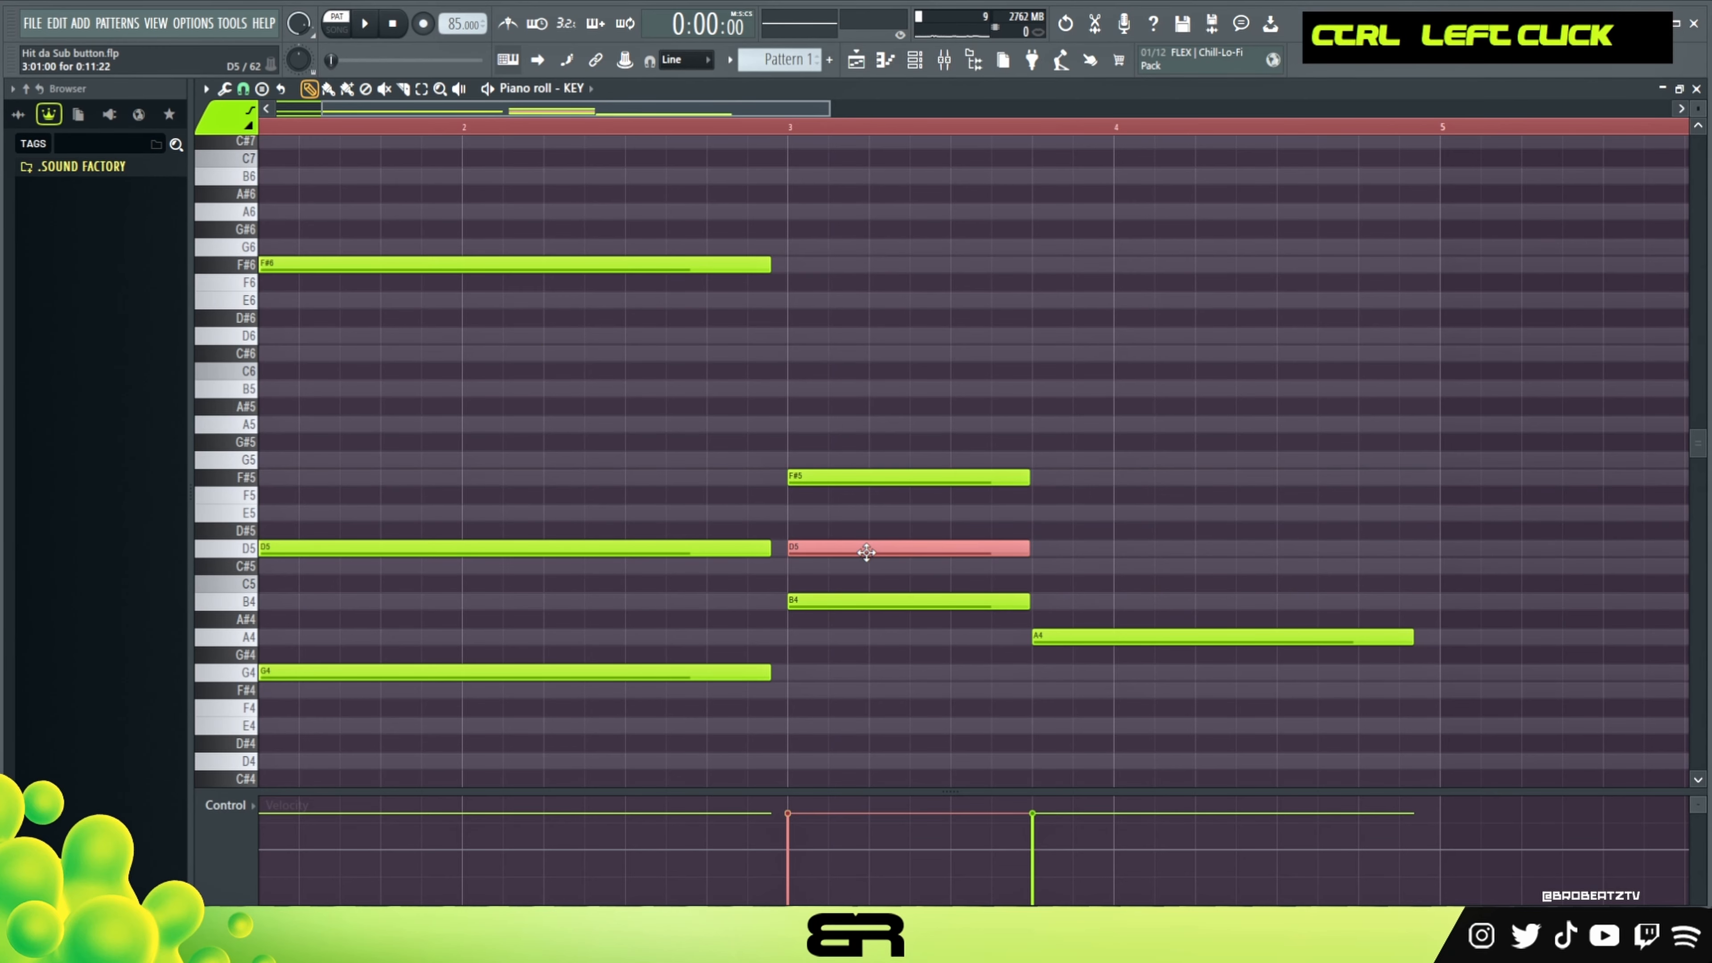
key("ctrl+Up")
scroll(869, 413, "up", 1)
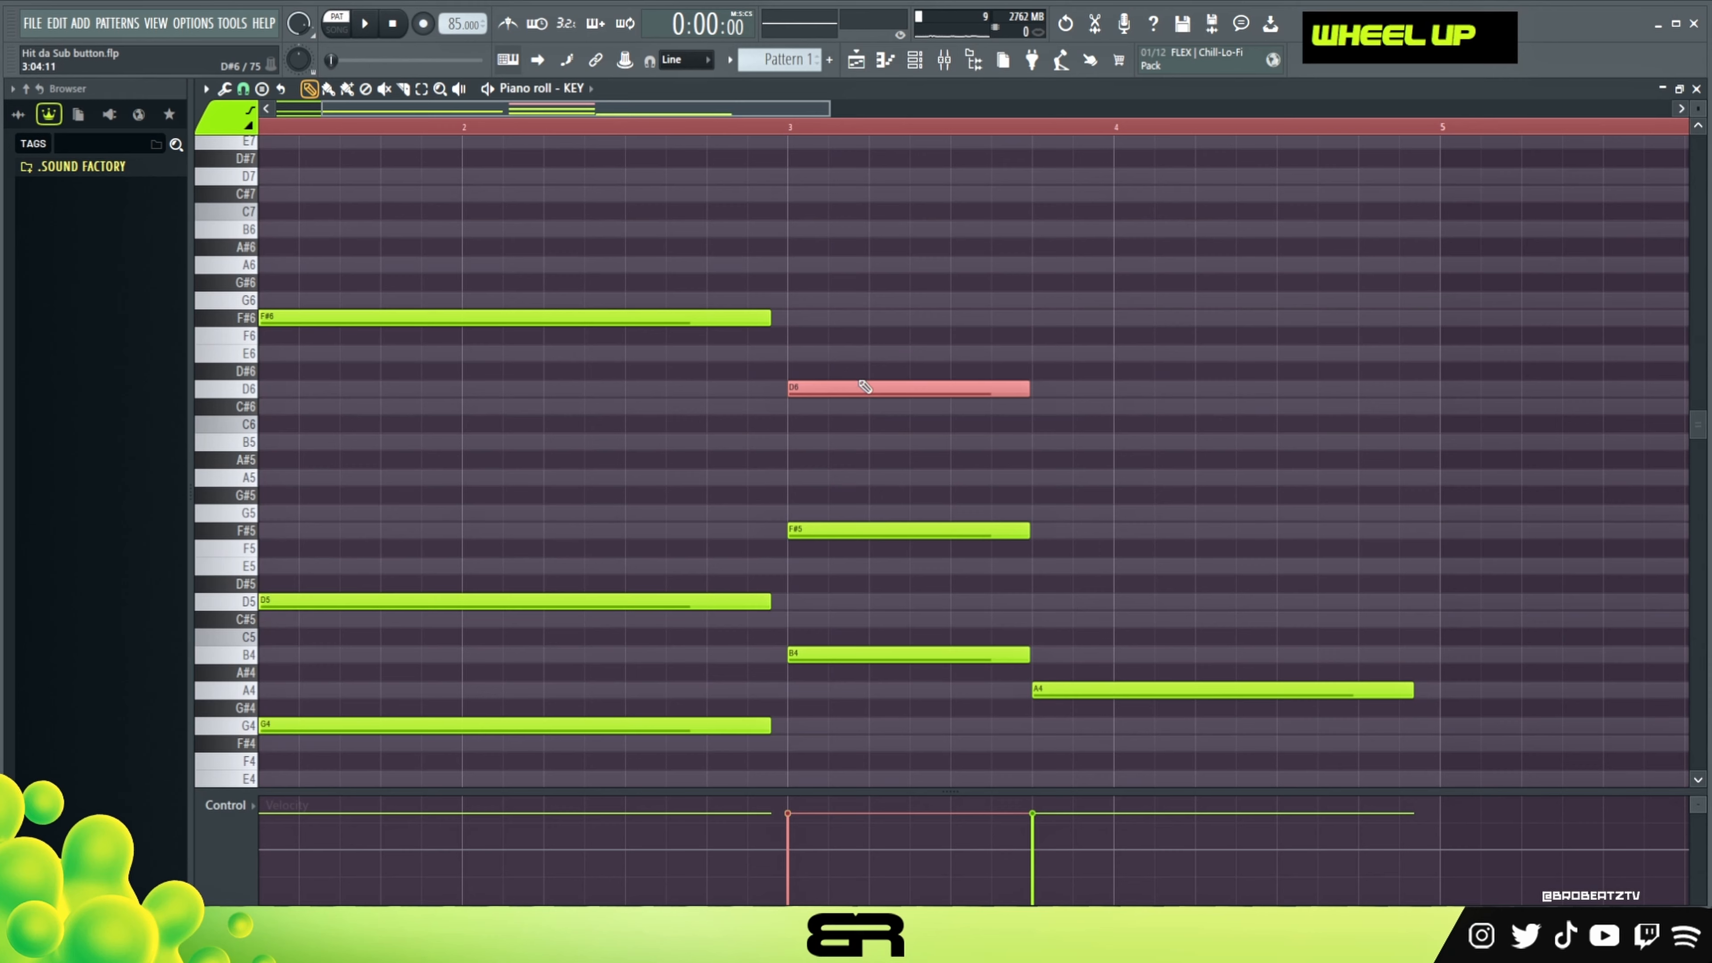
left_click(840, 394, "ctrl")
left_click_drag(840, 391, 814, 418)
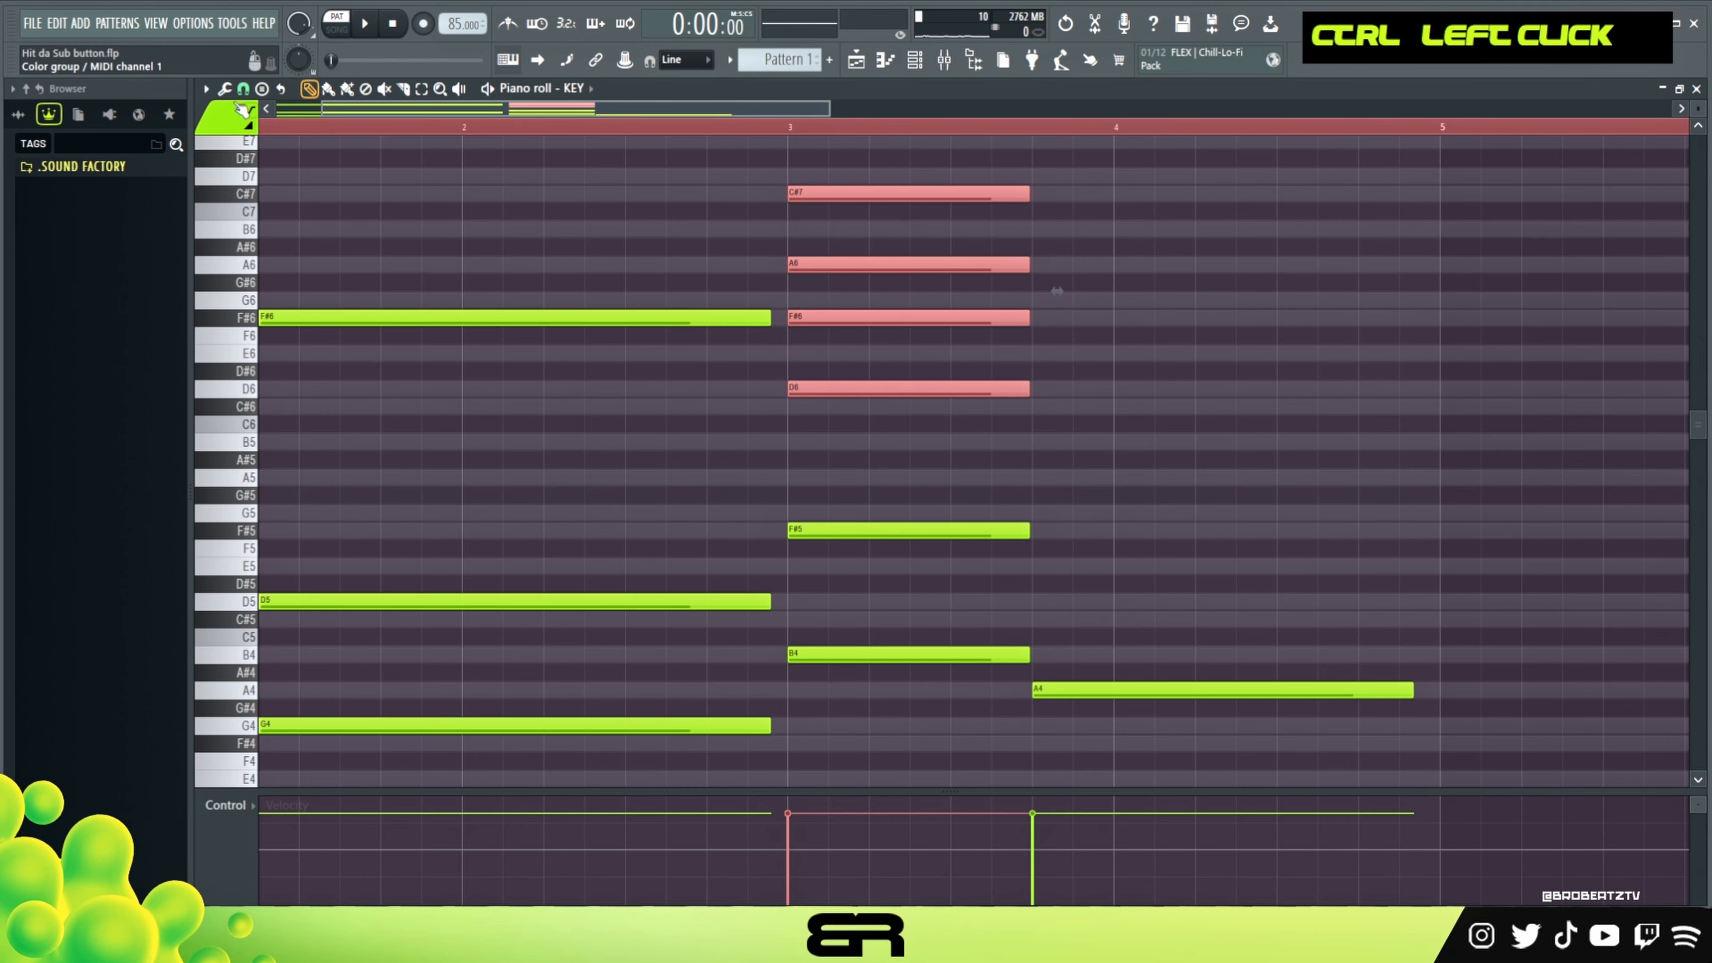
left_click(224, 90)
left_click(267, 308)
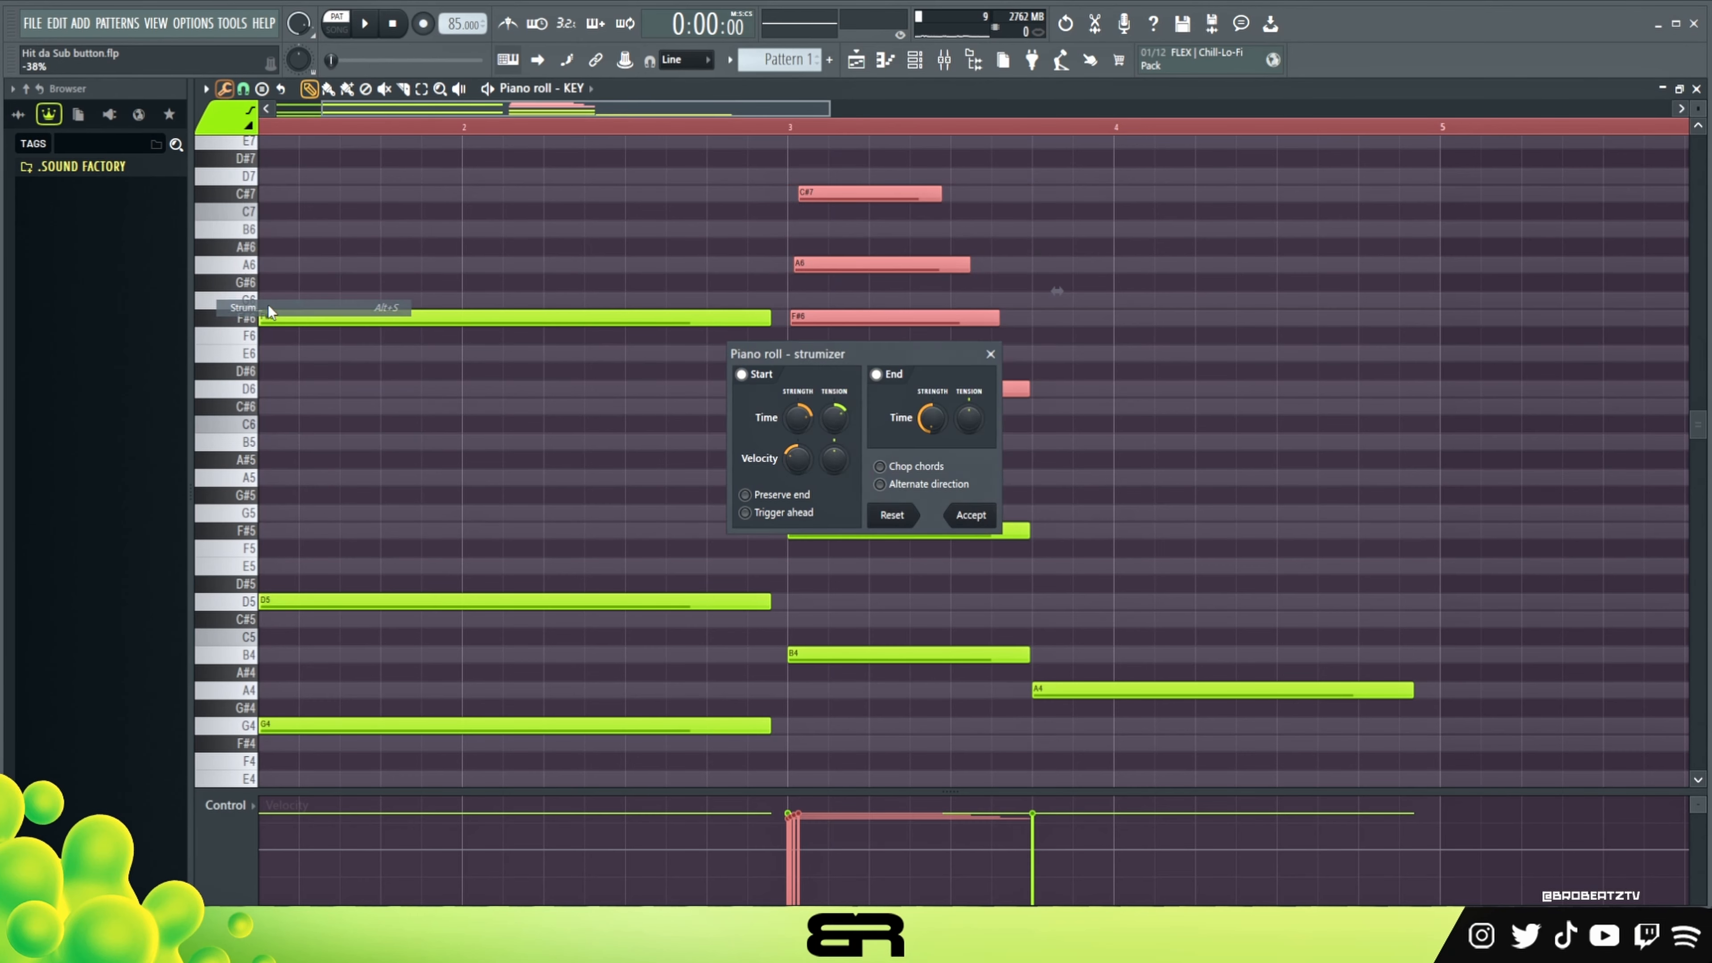
left_click_drag(847, 356, 1136, 330)
left_click(1182, 491)
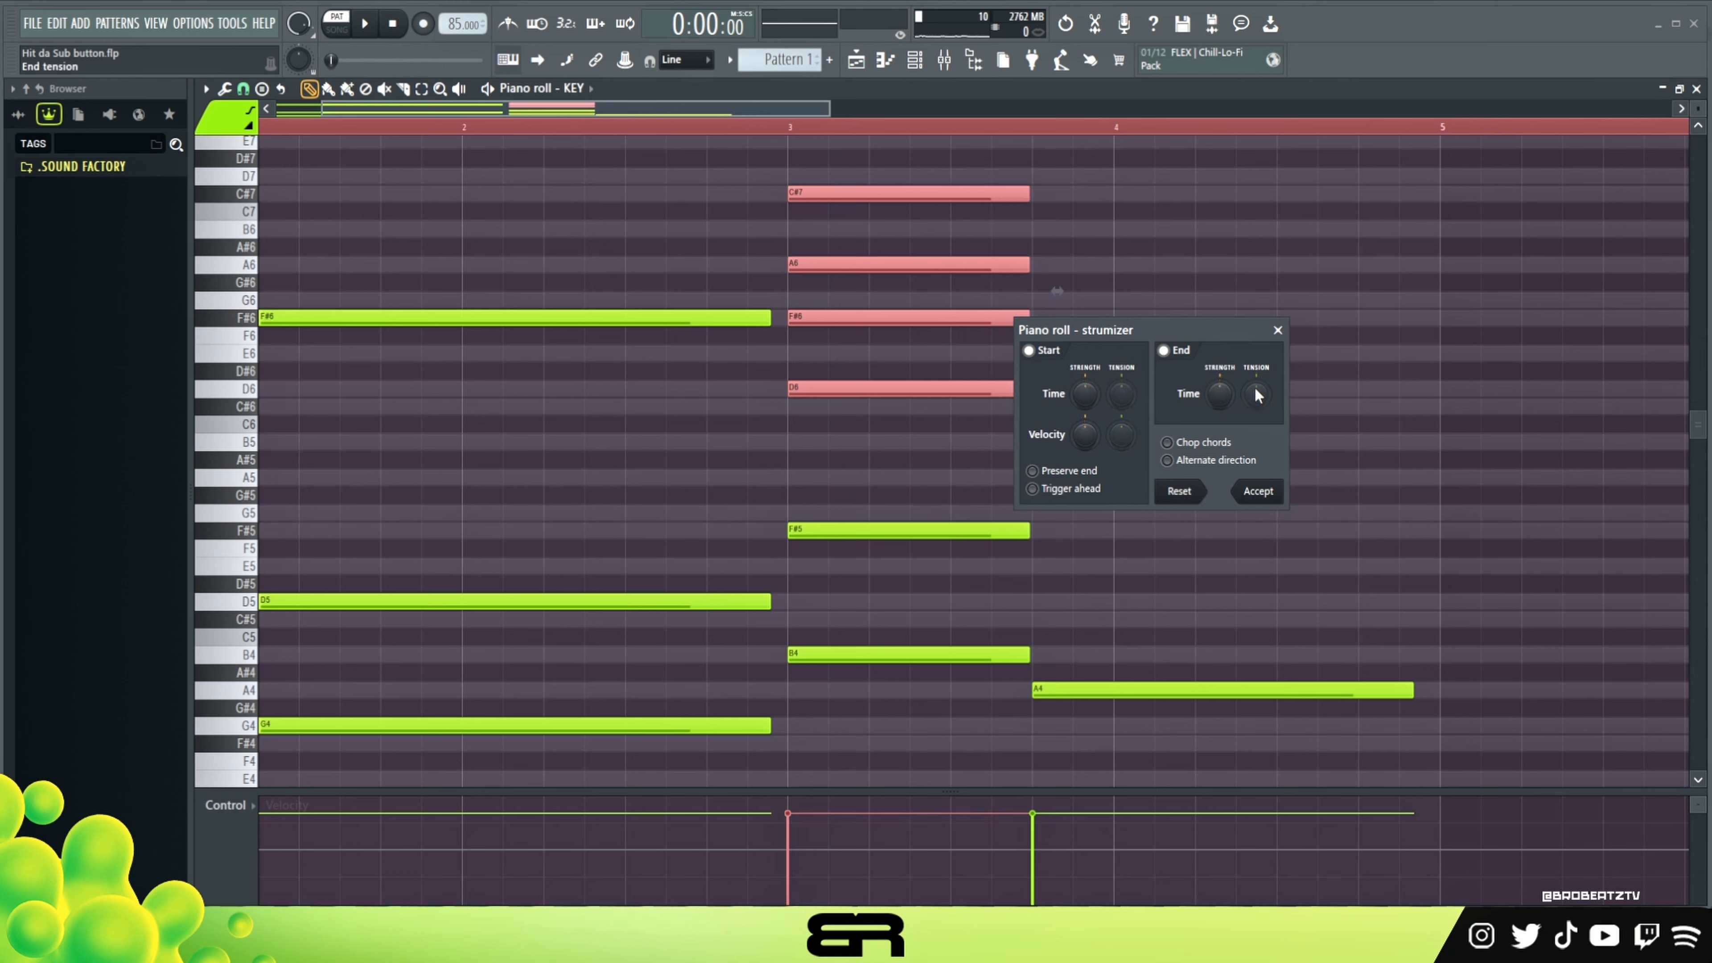
left_click(1277, 330)
Stagger D6, F#6, A6 and C#7 in bar 3 so each starts slightly after the note below, like a strum.
left_click_drag(907, 151, 815, 423)
scroll(822, 373, "down", 2)
scroll(823, 373, "down", 2)
left_click_drag(897, 162, 871, 353)
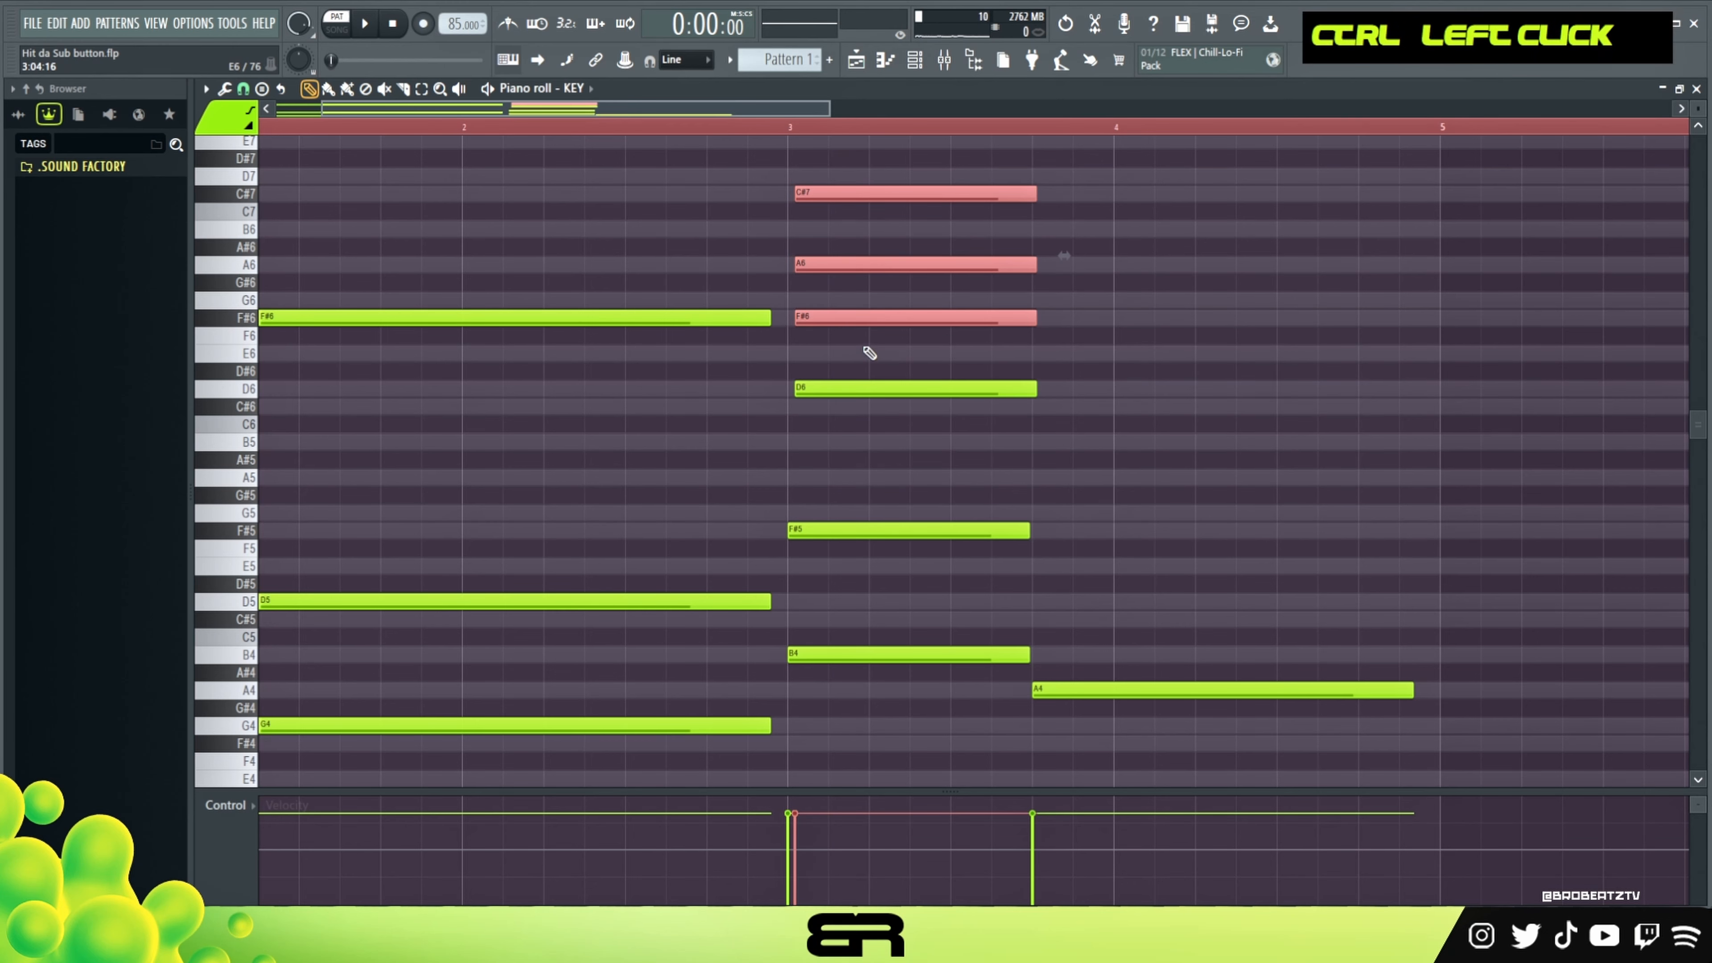
scroll(872, 351, "down", 4)
left_click_drag(897, 290, 880, 209)
scroll(888, 262, "down", 5)
scroll(880, 209, "down", 5)
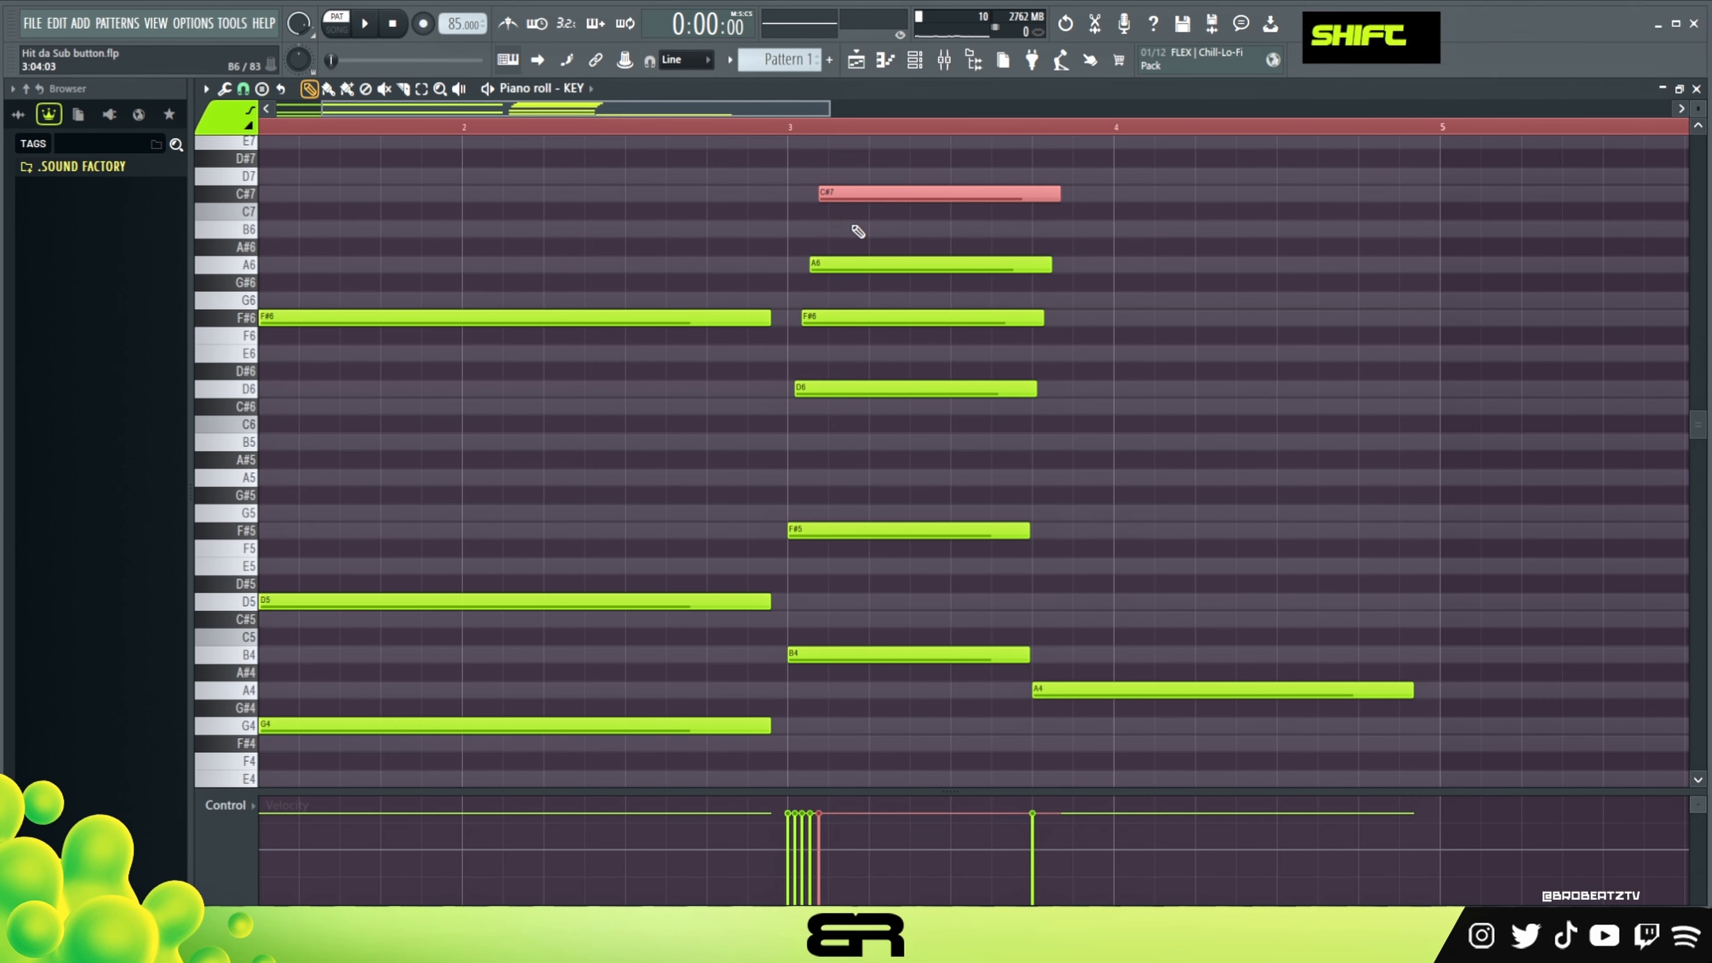
scroll(857, 232, "down", 5)
scroll(866, 236, "up", 3)
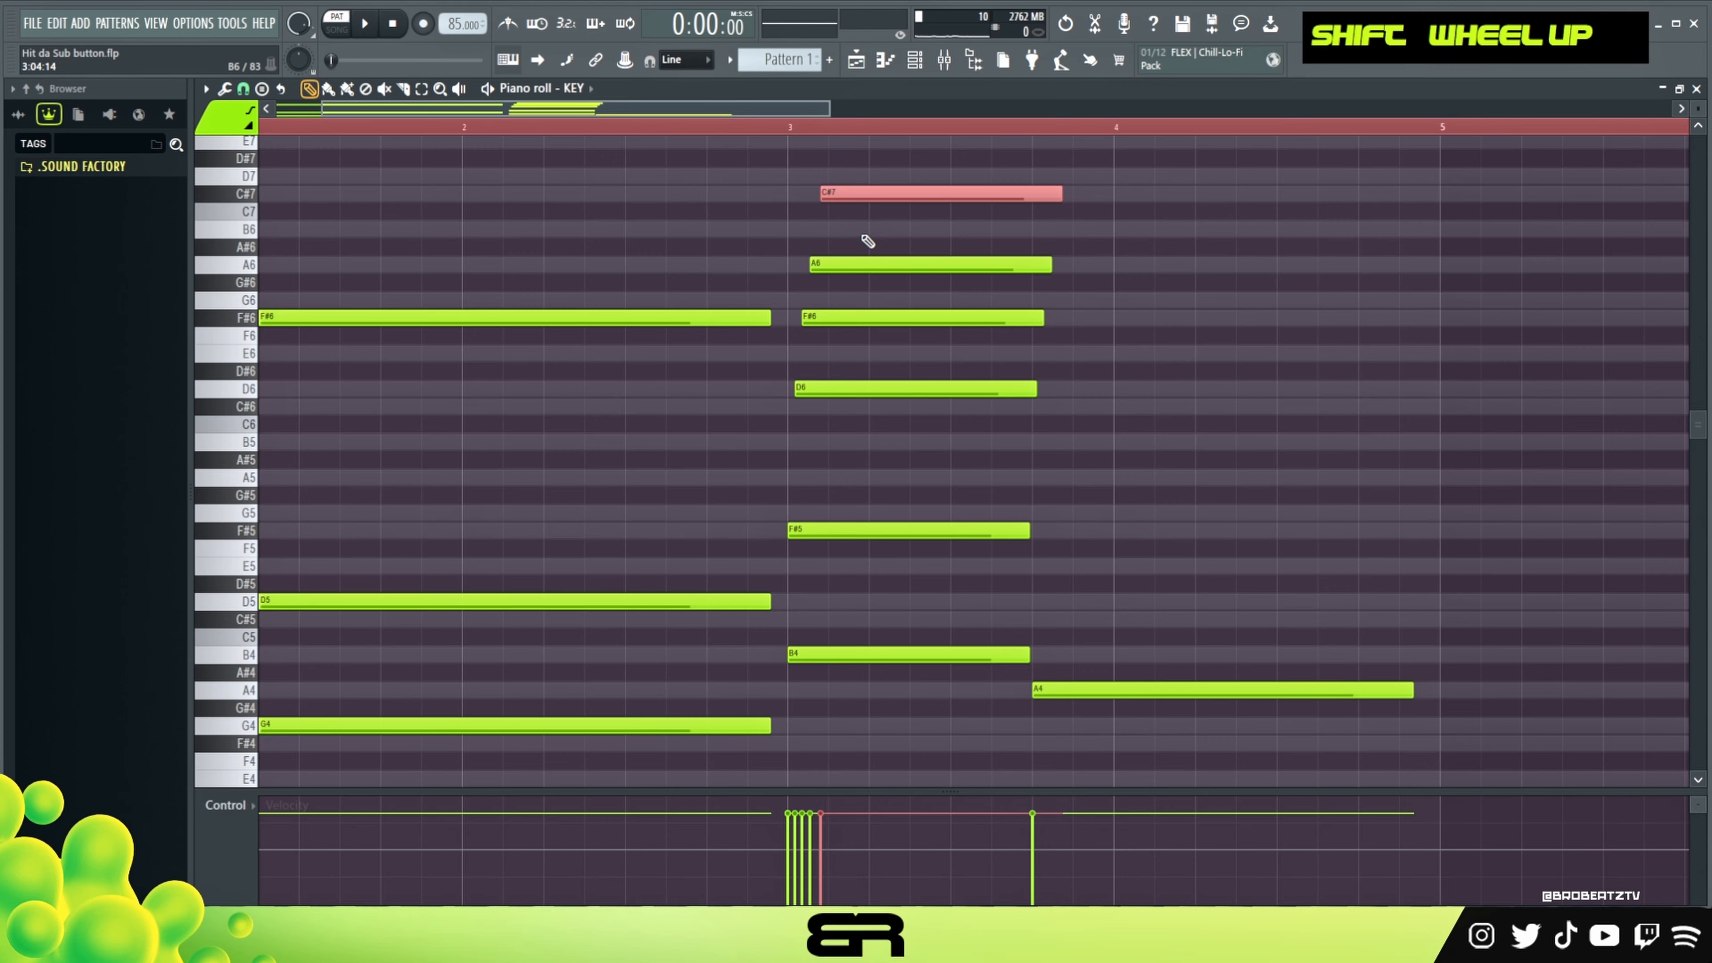
Shift the four strummed notes in bar 3 slightly earlier and play back the transition from bar 2.
left_click(668, 123)
key("space")
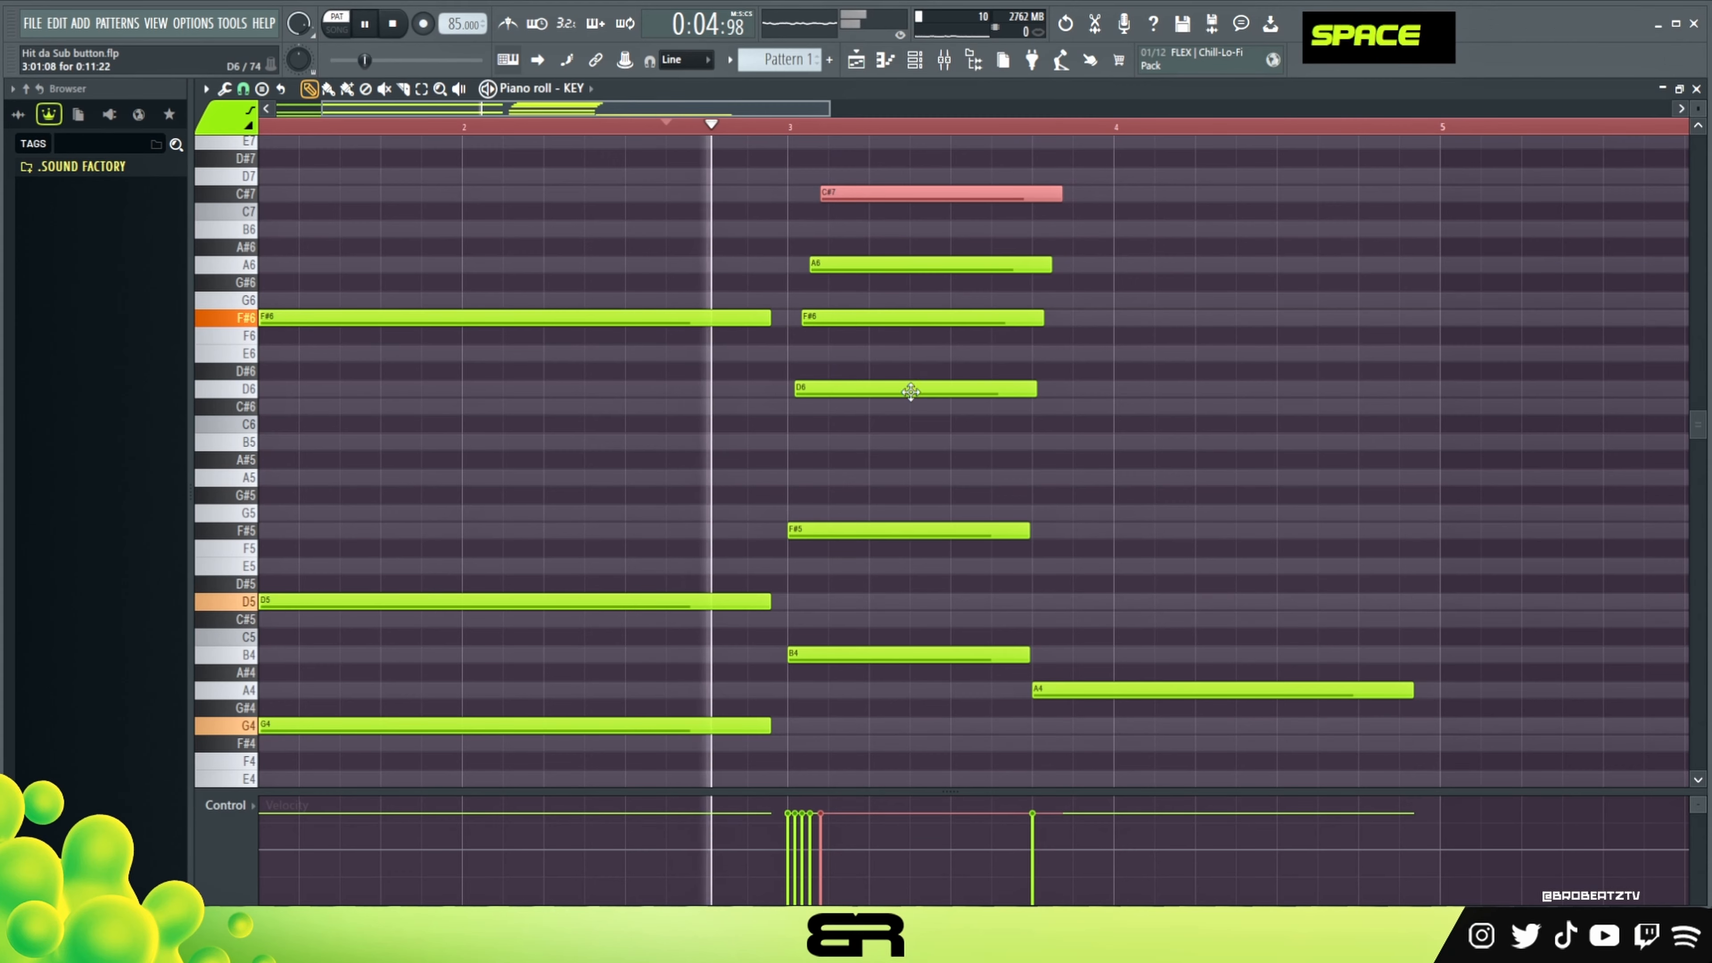
left_click_drag(896, 169, 915, 421)
scroll(917, 423, "up", 2)
key("space")
key("space")
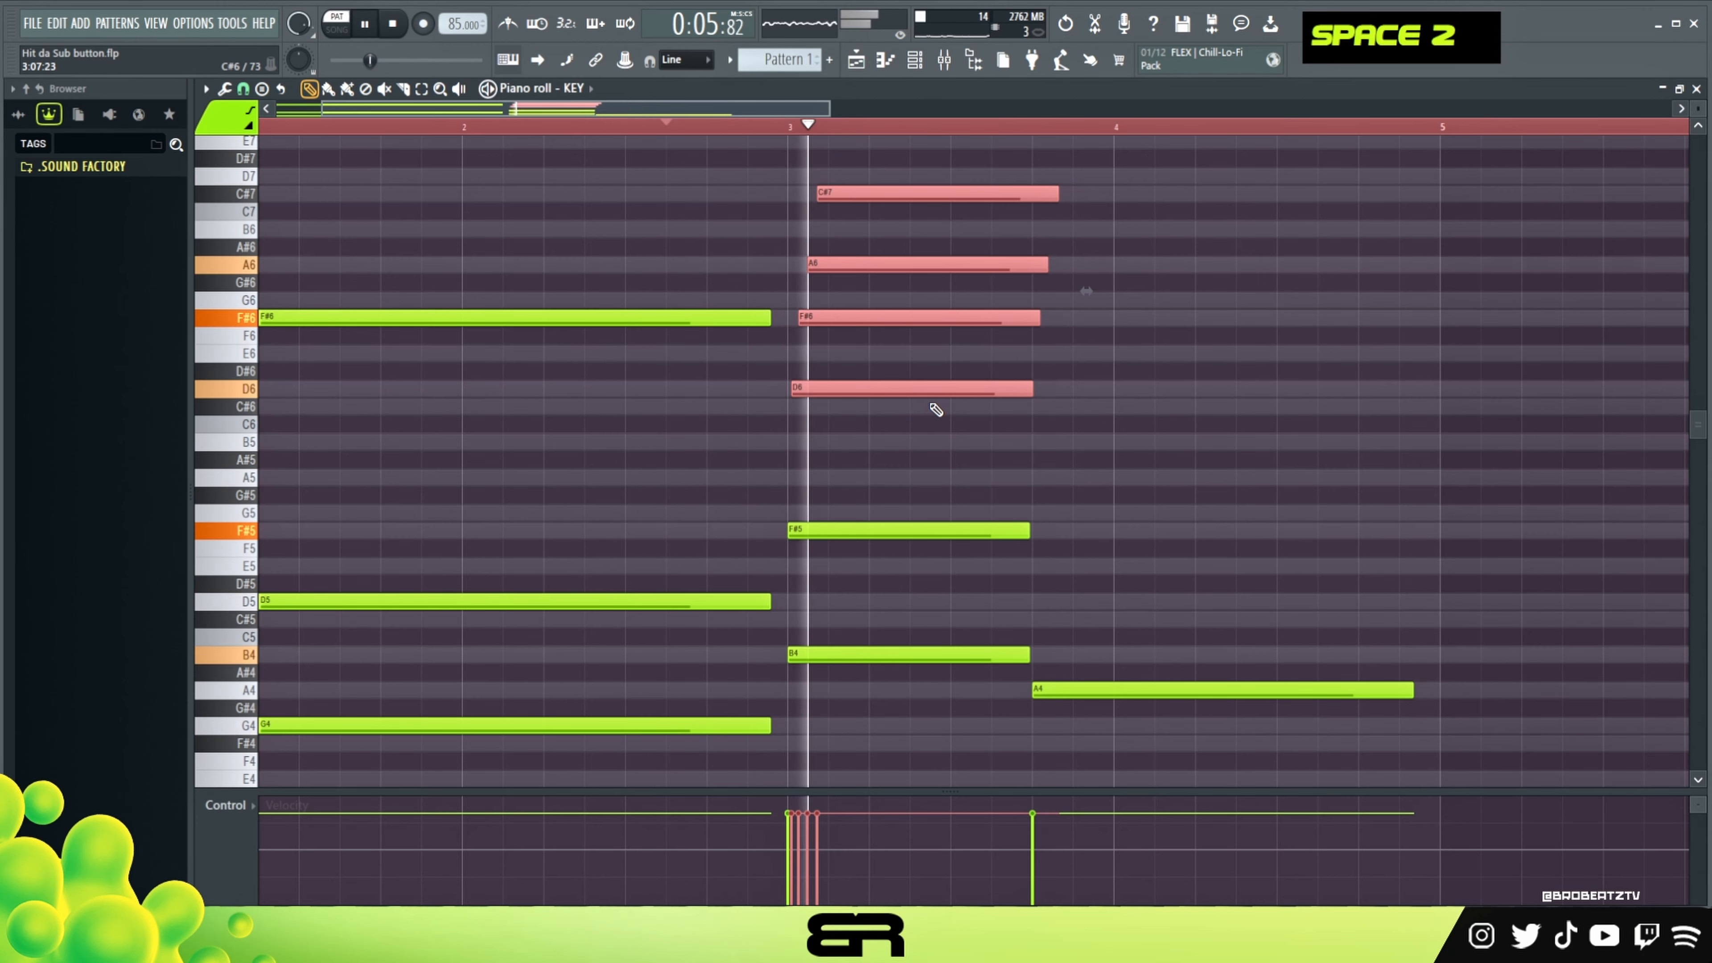
right_click(1000, 425)
key("space")
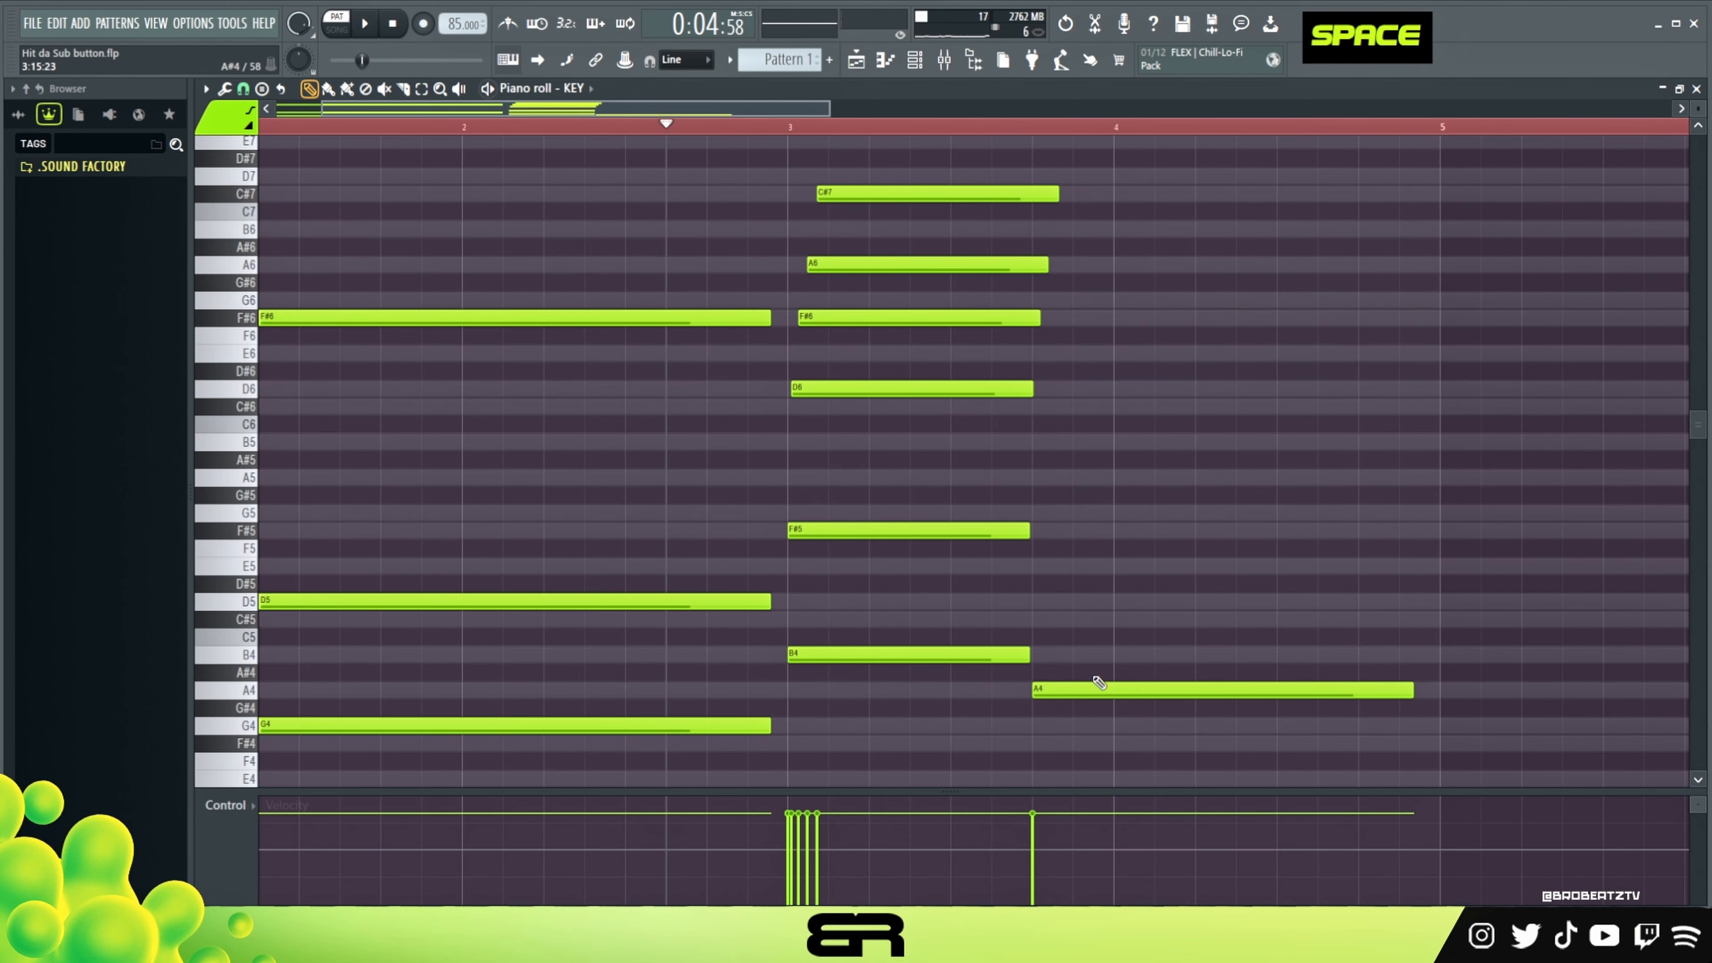
Stack copies of the long A4 note on C#5 and E5, and raise the C#5 copy an octave to C#6.
left_click(1073, 687, "ctrl")
key("shift")
key("shift")
left_click_drag(1077, 684, 1081, 555)
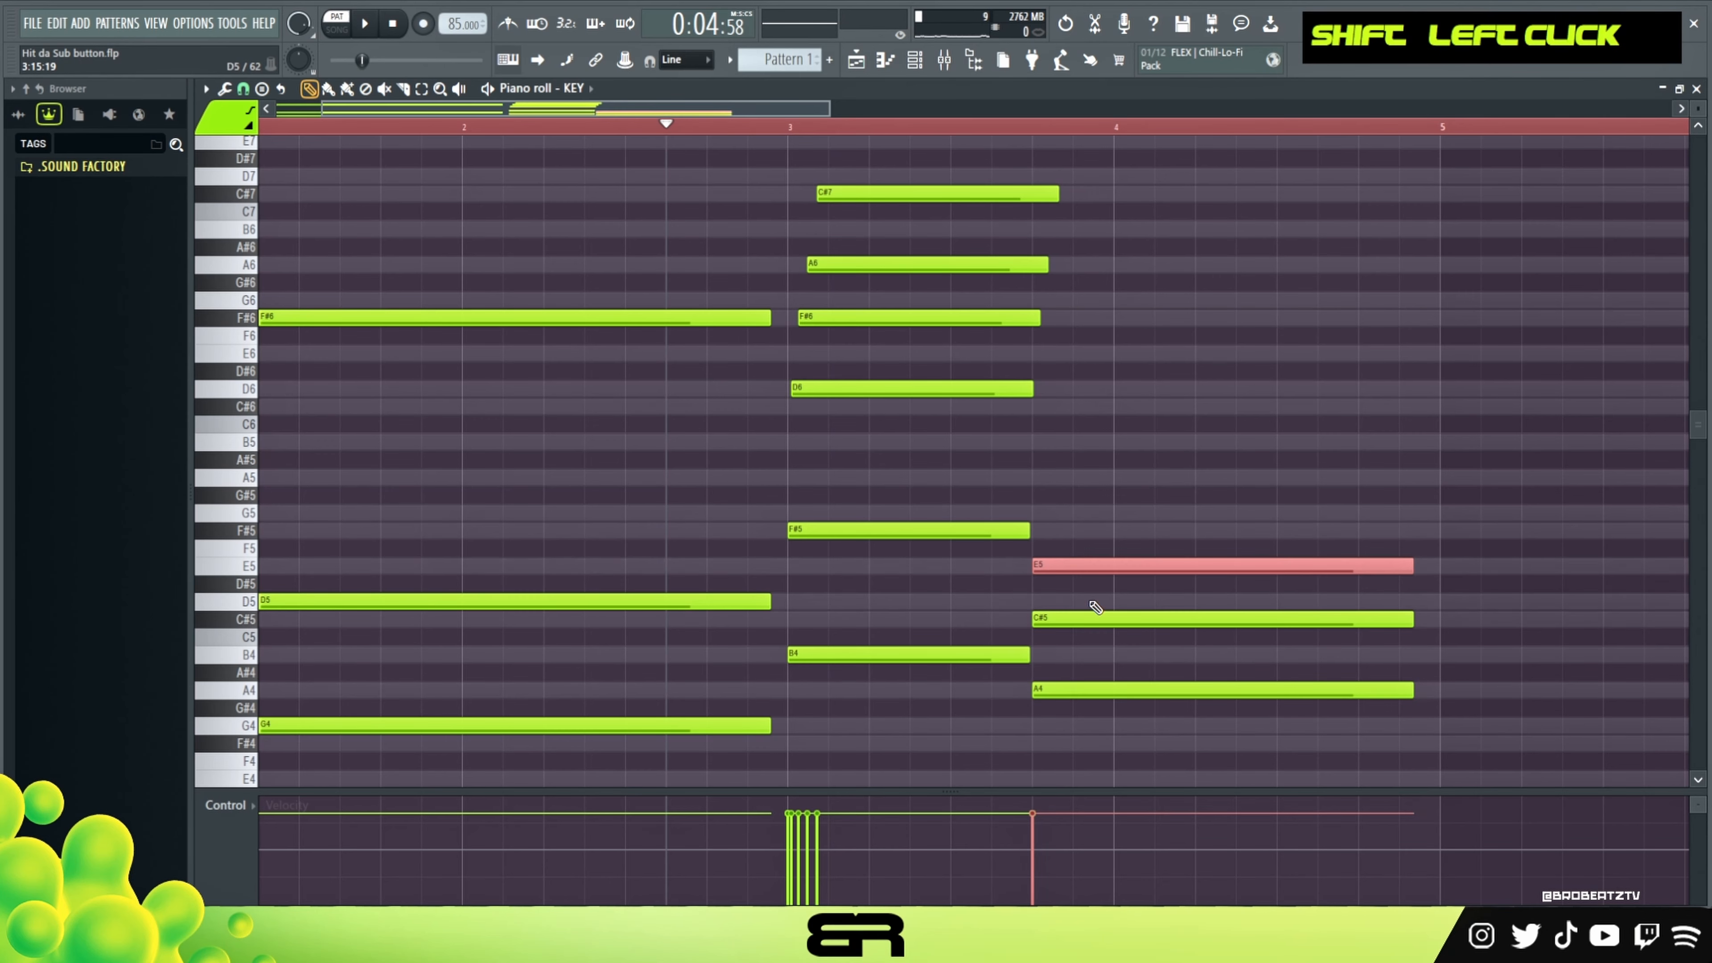
left_click(1090, 619, "ctrl")
key("ctrl+Up")
right_click(1104, 485)
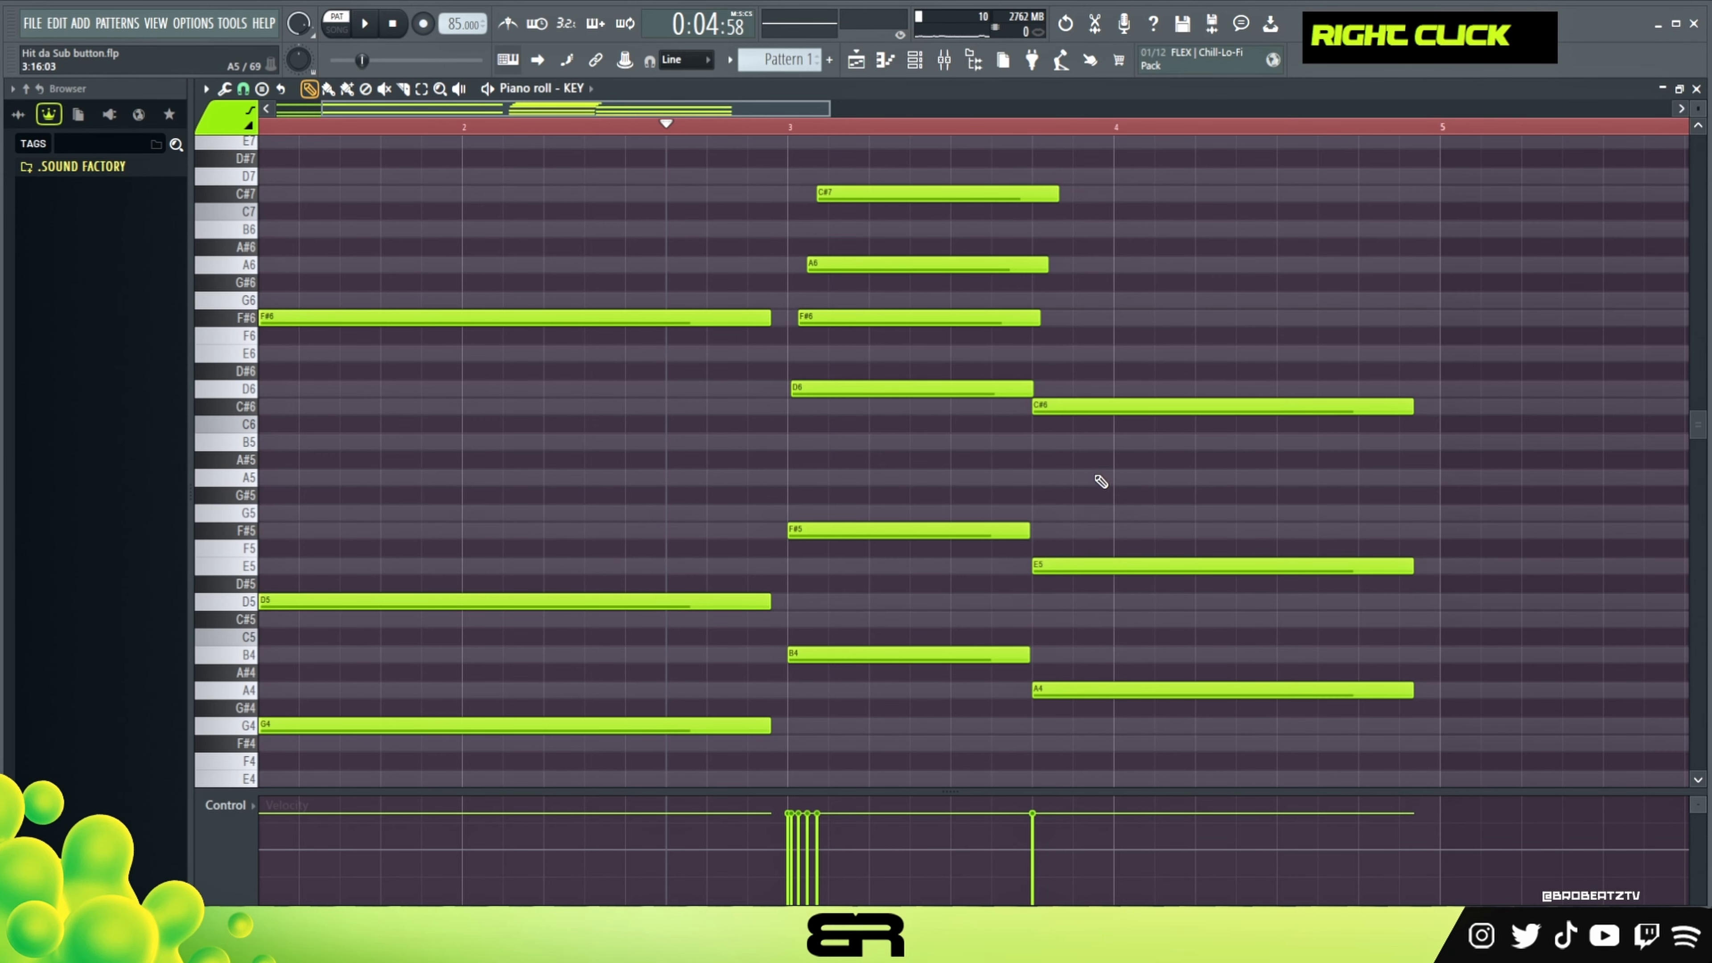
Copy C#6 to D6 starting at bar 4, and delay C#6 to about half a beat before it.
left_click(1072, 406, "ctrl")
left_click(1077, 385, "shift")
left_click_drag(1077, 386, 1125, 410)
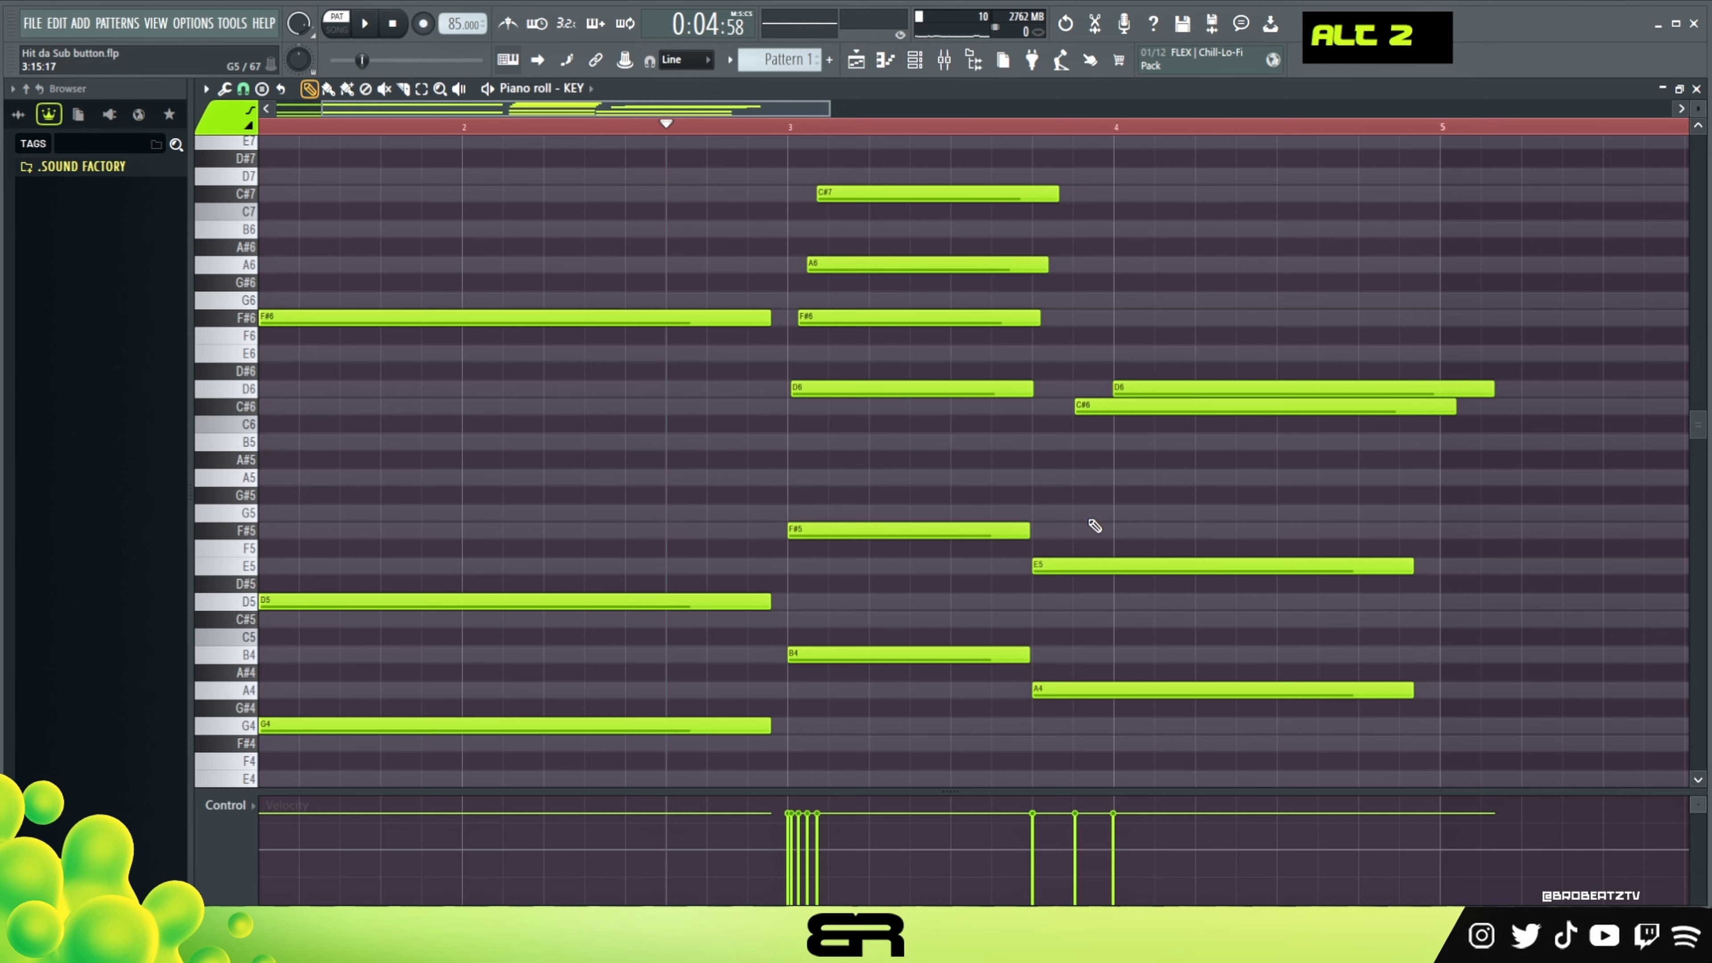
Add an octave copy of A4 on A5, and stagger the starts of E5 and A5 to lead up to C#6.
left_click(1085, 688, "ctrl")
left_click(1069, 688, "shift")
key("ctrl+Up")
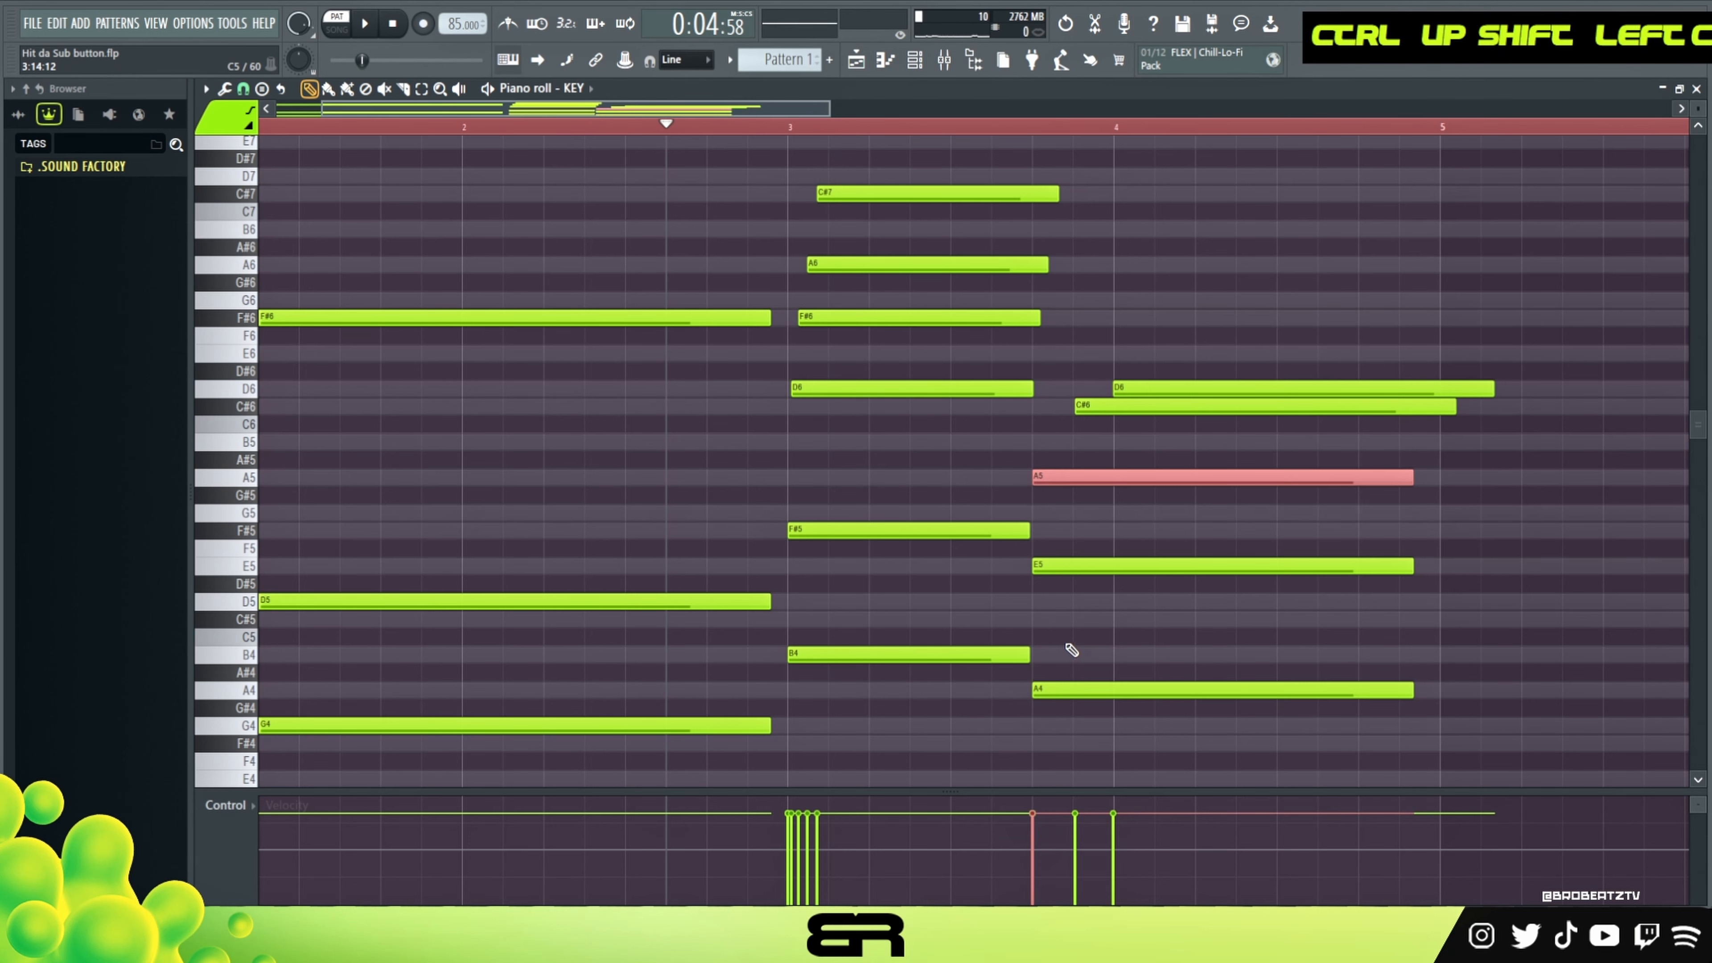
left_click_drag(1076, 478, 1102, 484)
left_click_drag(1062, 566, 1077, 567)
Play back the strummed A chord repeatedly from late in bar 3.
left_click(988, 125)
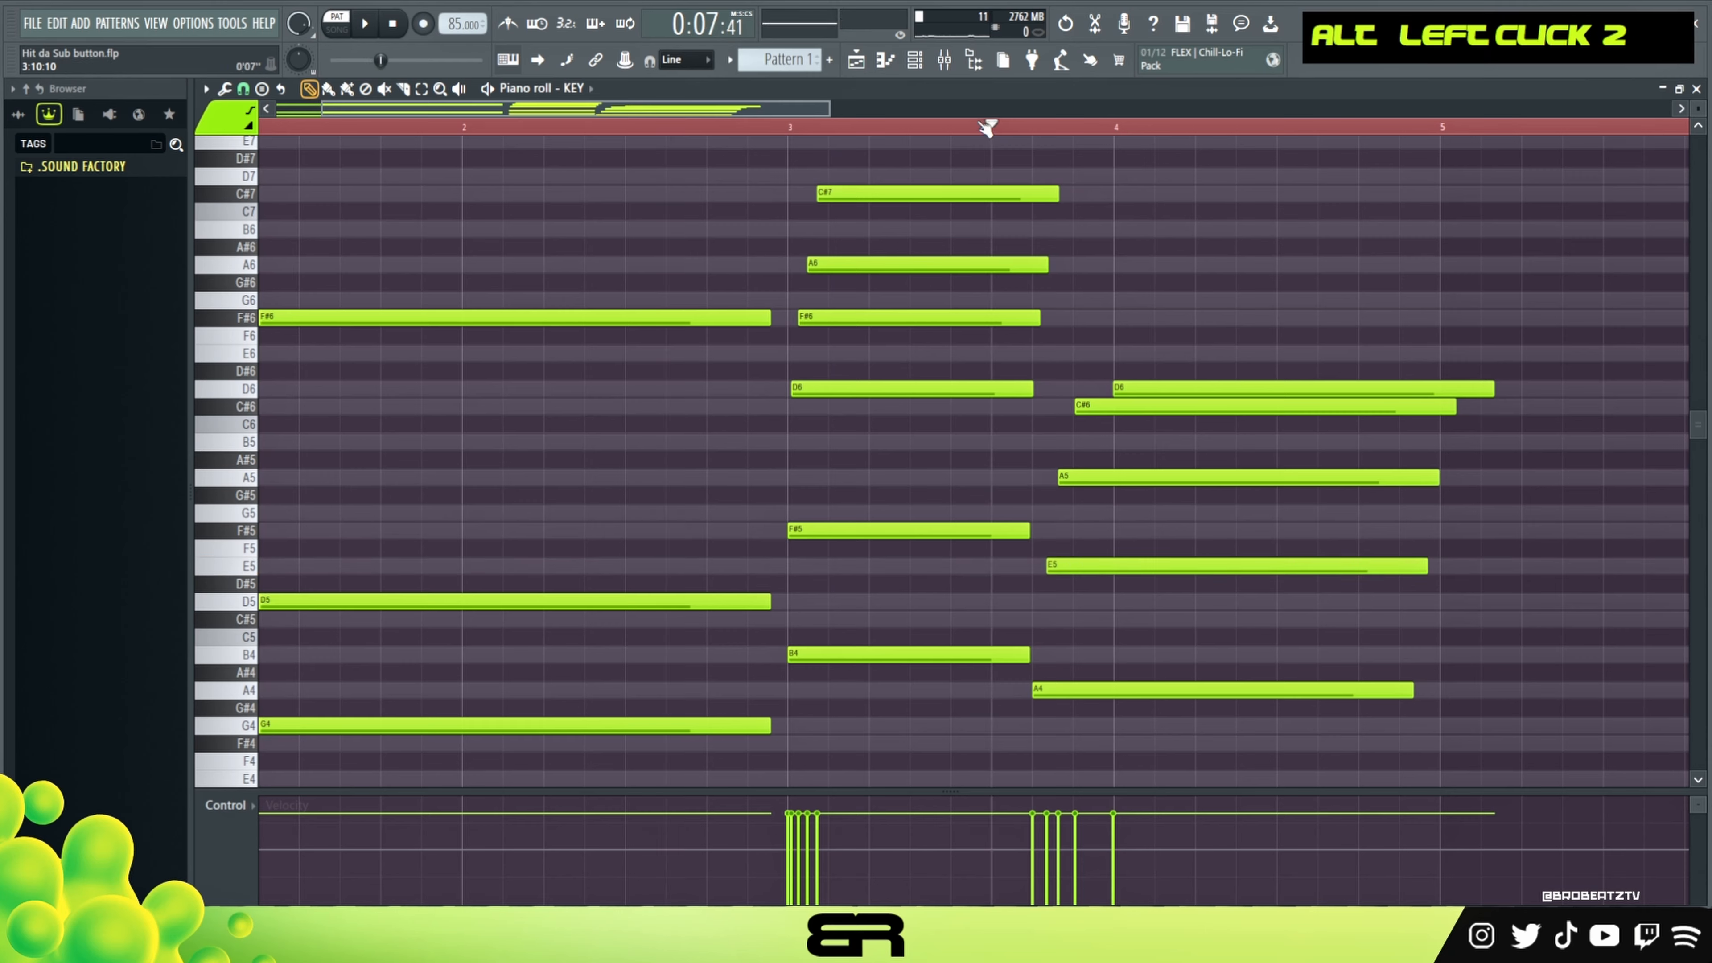
key("space")
key("space")
key("space")
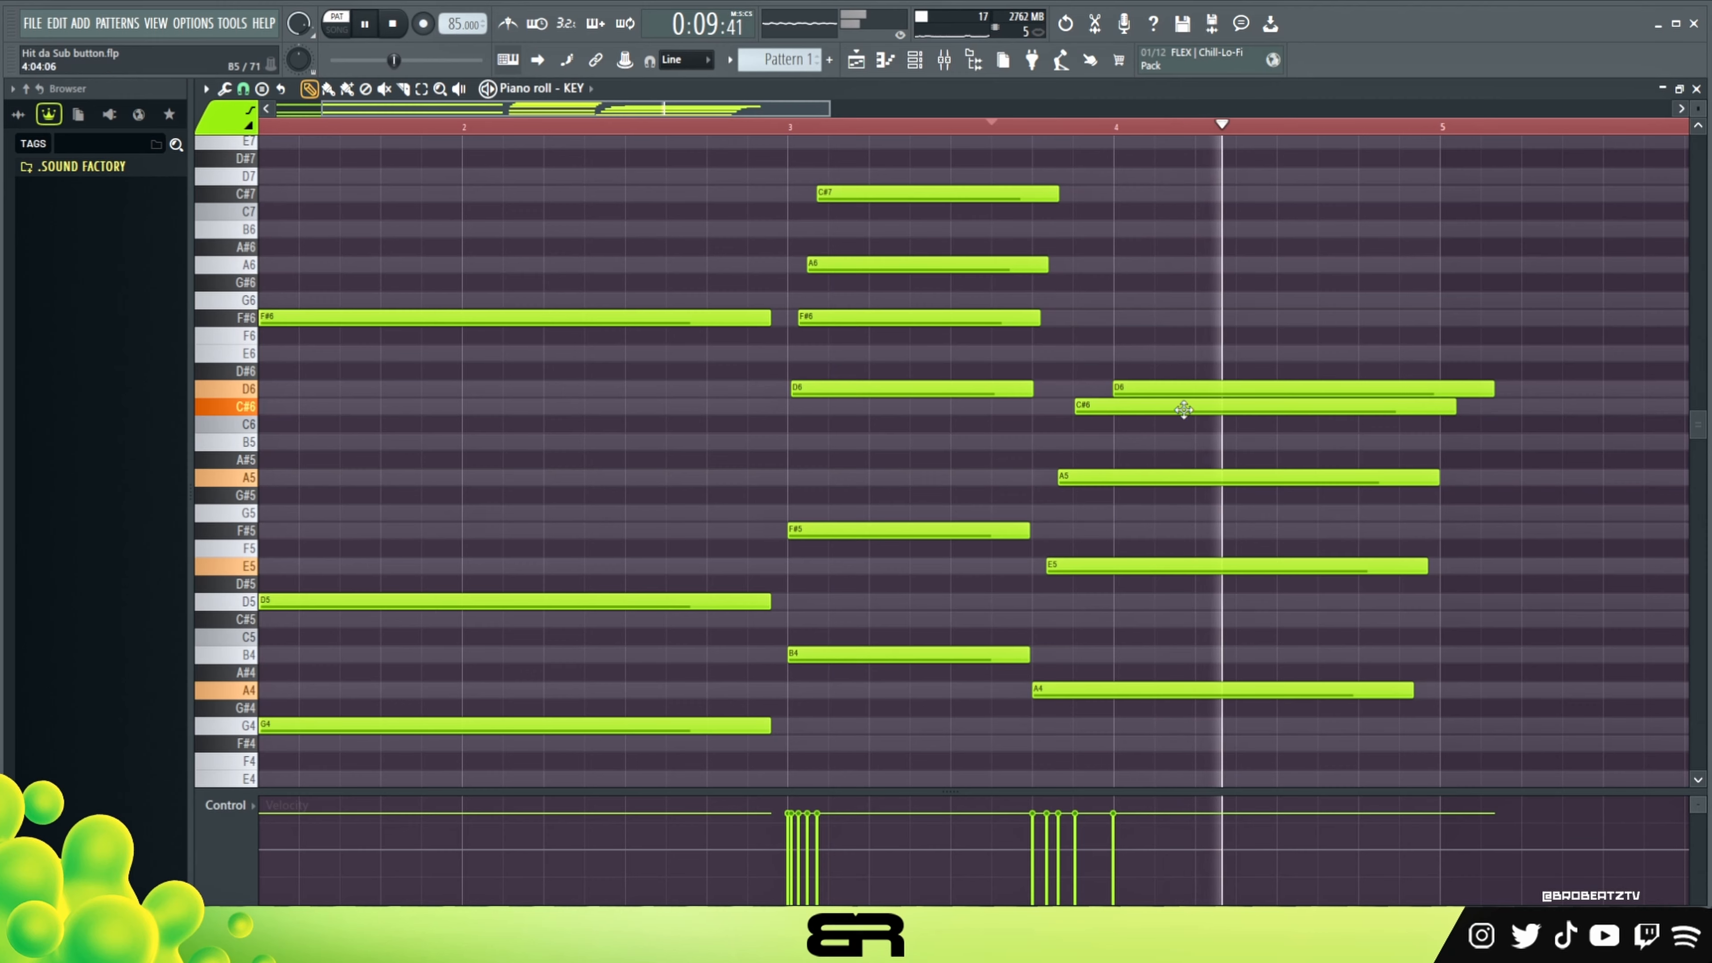
key("space")
key("space")
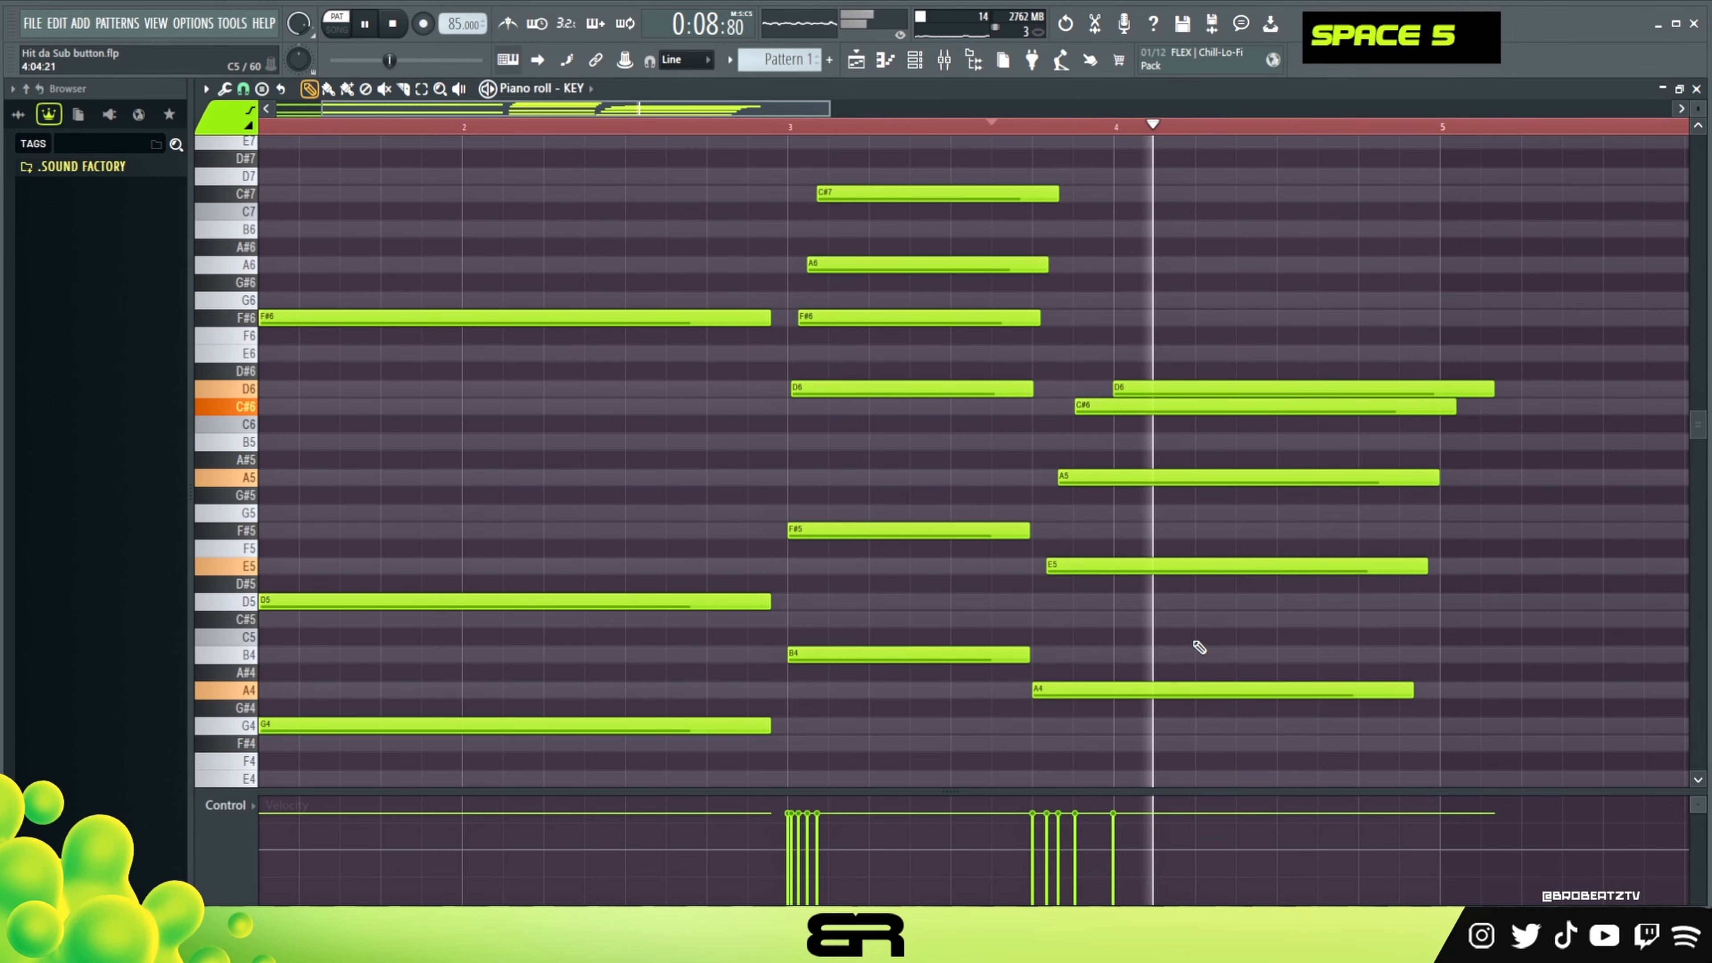
key("space")
Copy A4 to A6 one beat into bar 4, and add a G6 note with the same start.
left_click(1133, 691, "ctrl")
left_click_drag(1133, 691, 1254, 680)
key("ctrl+Up")
key("ctrl+Up")
left_click(1178, 312)
left_click_drag(1561, 301, 1310, 313)
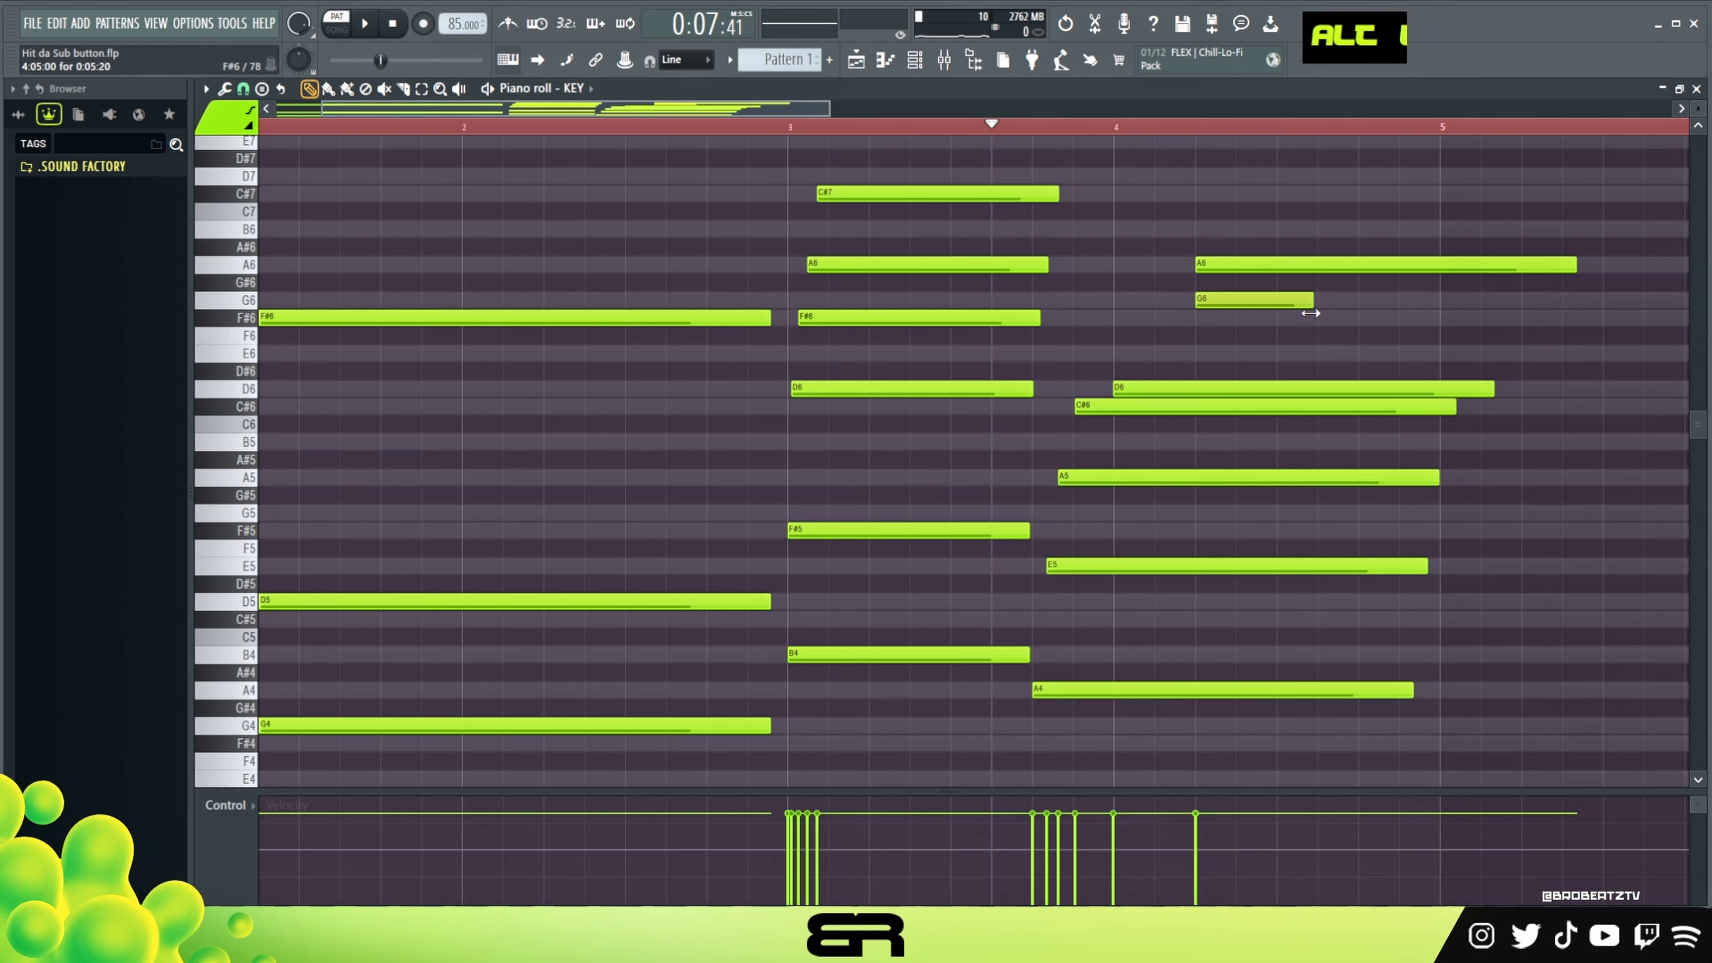
Shorten G6 to a very short grace note that starts just before A6.
left_click(1208, 263, "ctrl")
scroll(1216, 271, "down", 1)
left_click_drag(1162, 219, 1265, 297)
scroll(1264, 297, "up", 2)
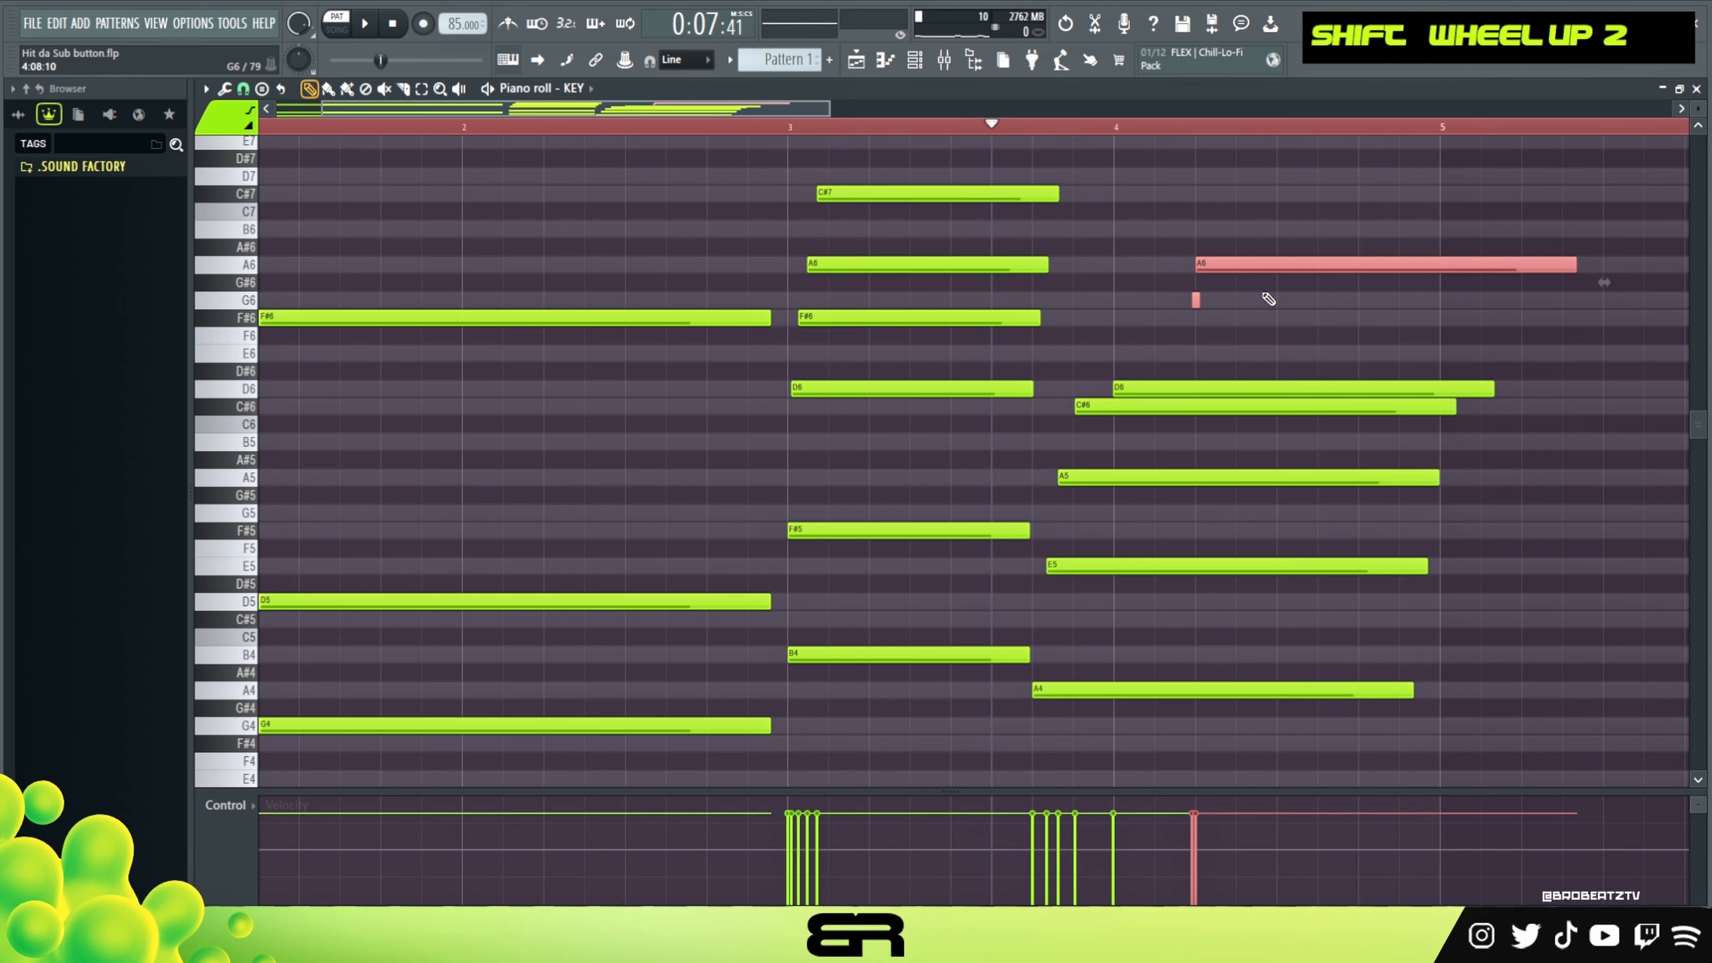
Audition the grace note before A6 and lower it from G6 to F#6.
left_click(1160, 127)
key("space")
left_click(1197, 299)
key("space")
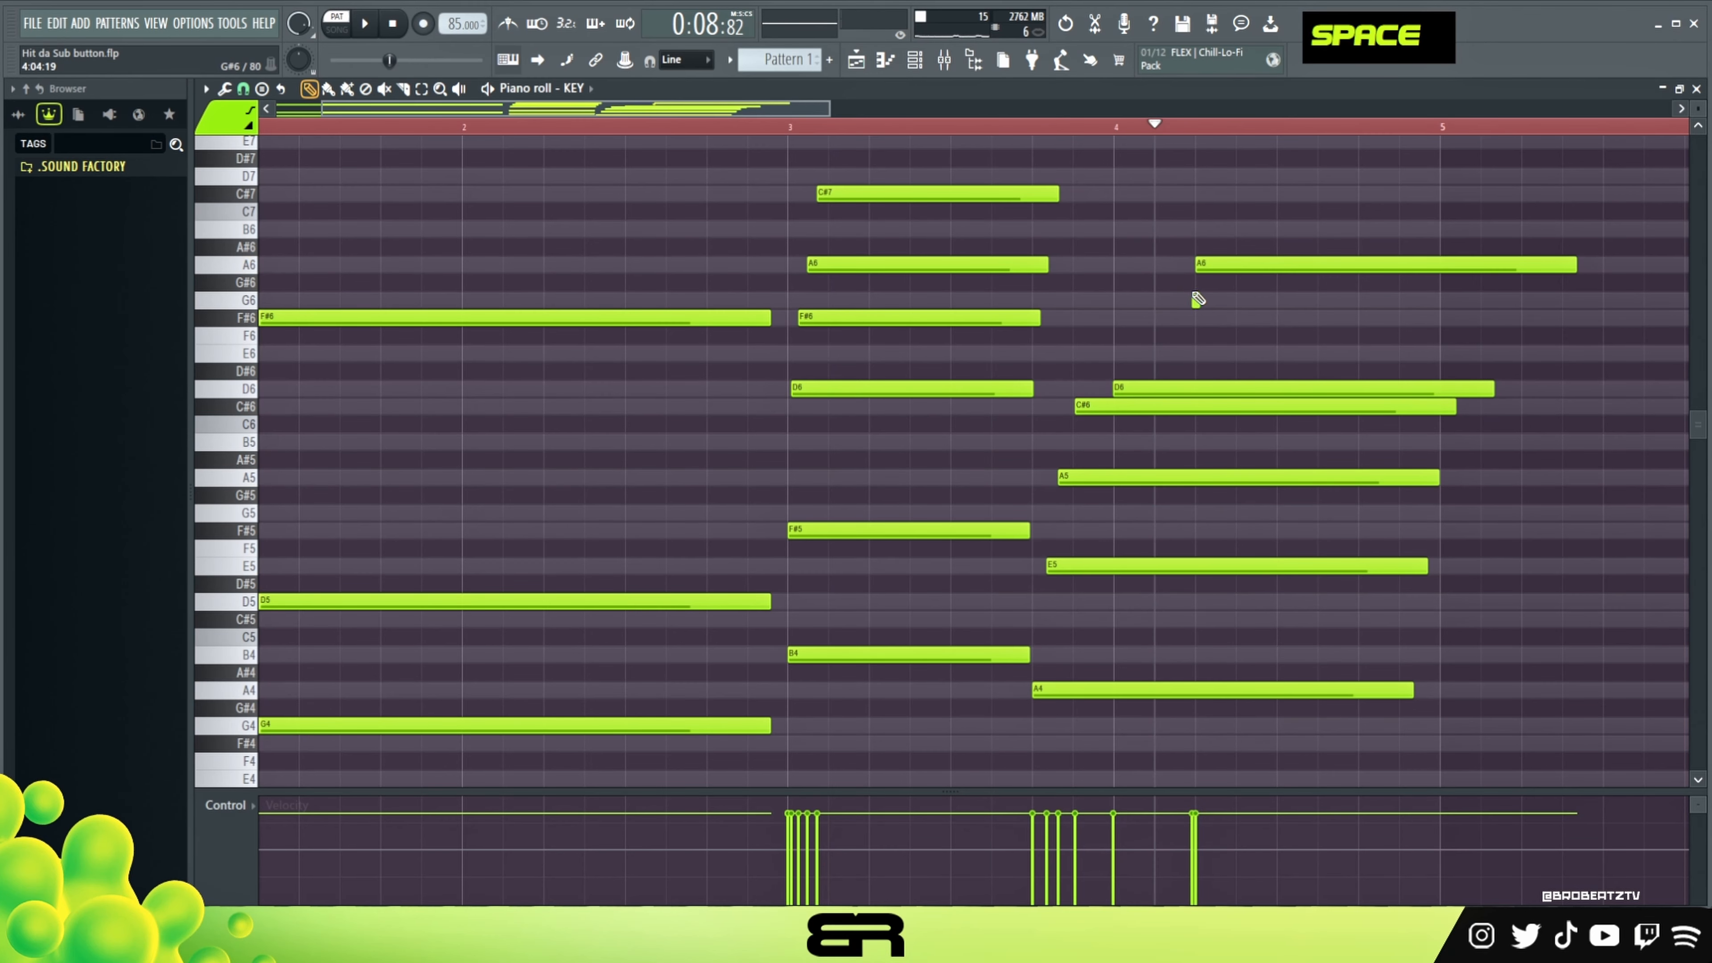
key("ctrl+Down")
key("space")
key("shift+Down")
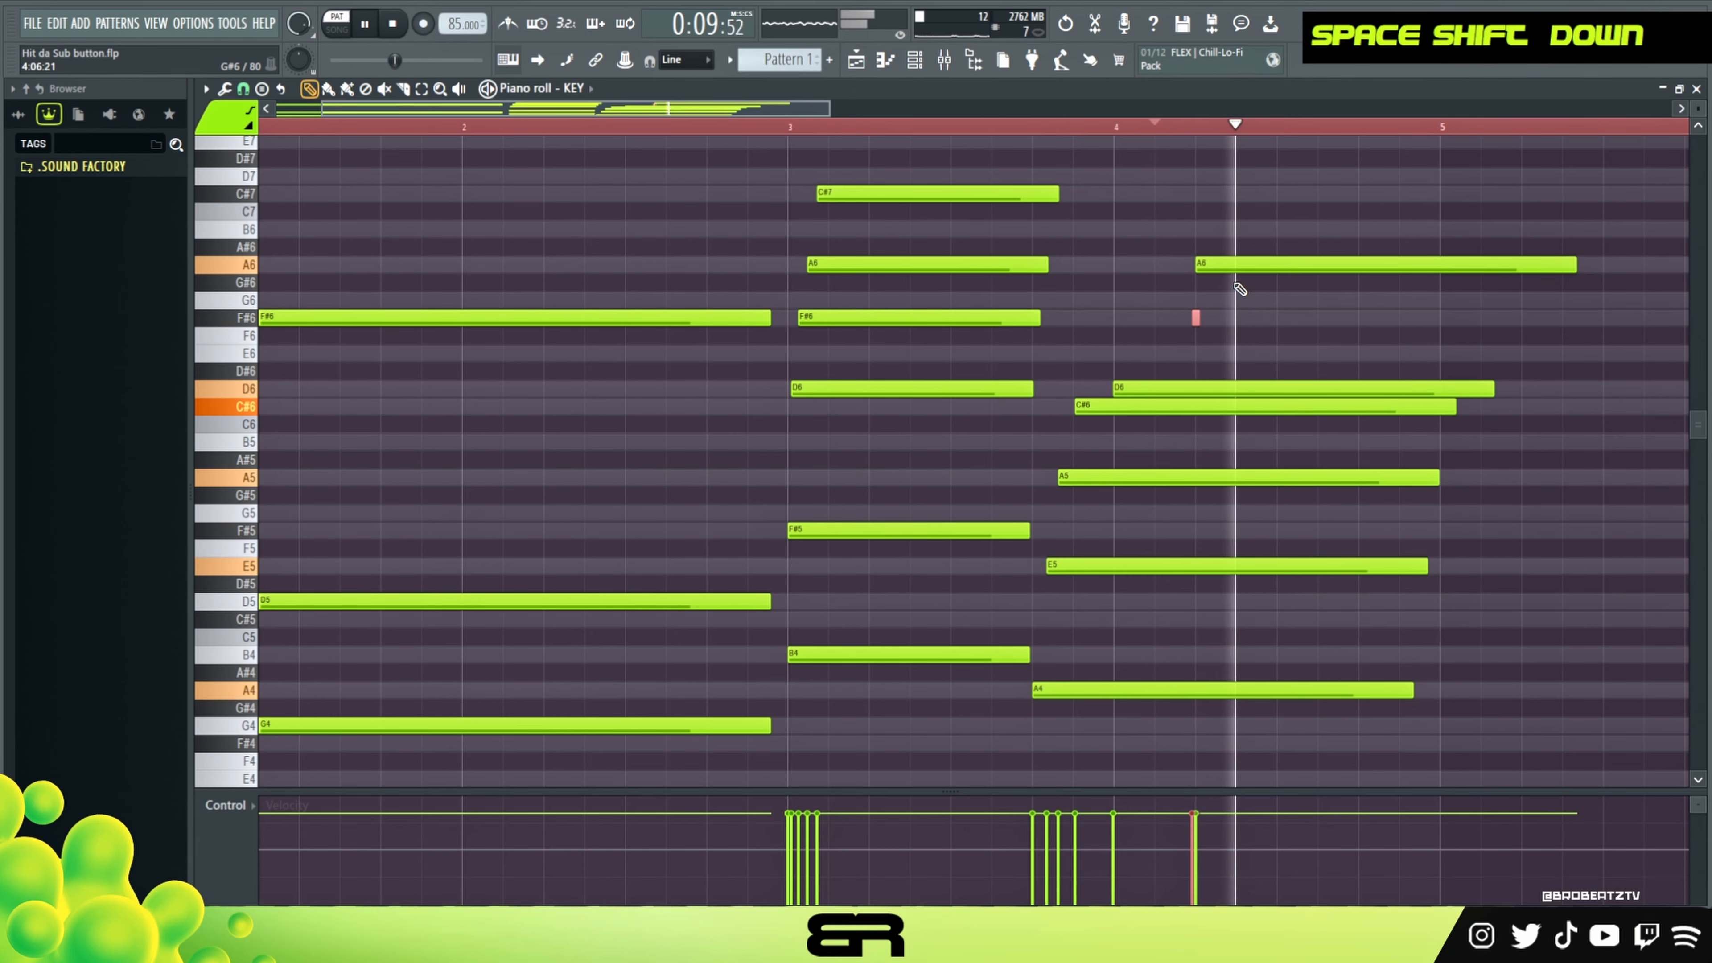
key("space")
right_click(1237, 351)
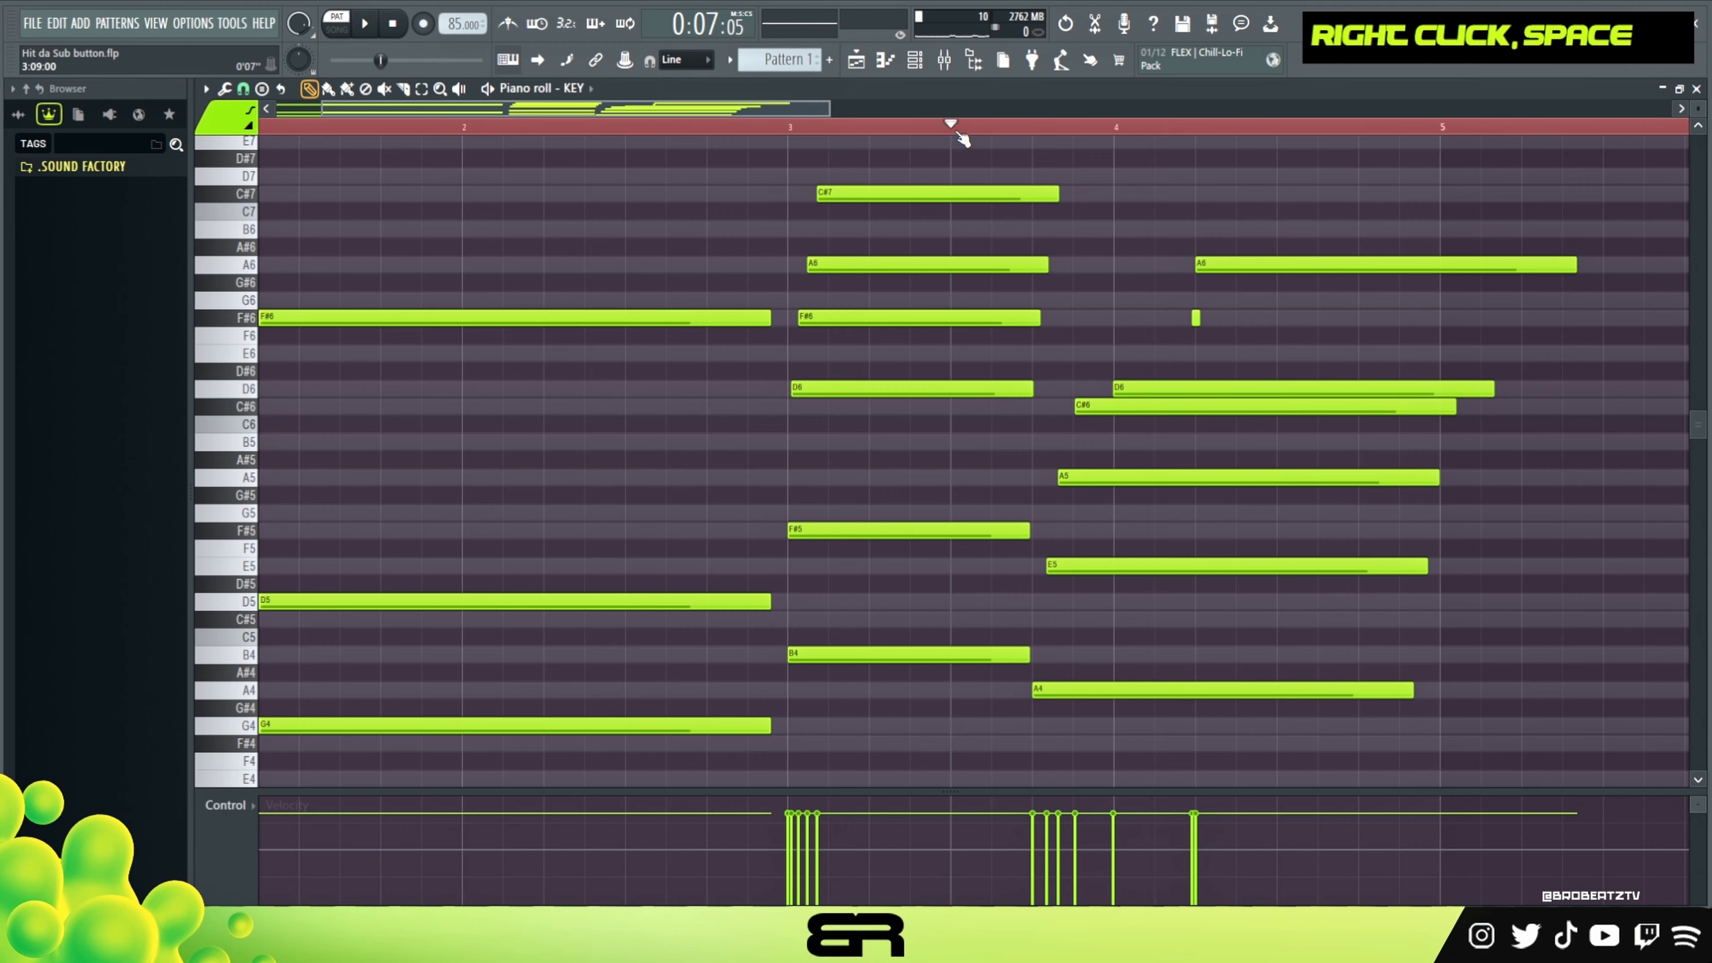
Play back the phrase from mid bar 3 and nudge the F#6 grace note slightly earlier.
key("space")
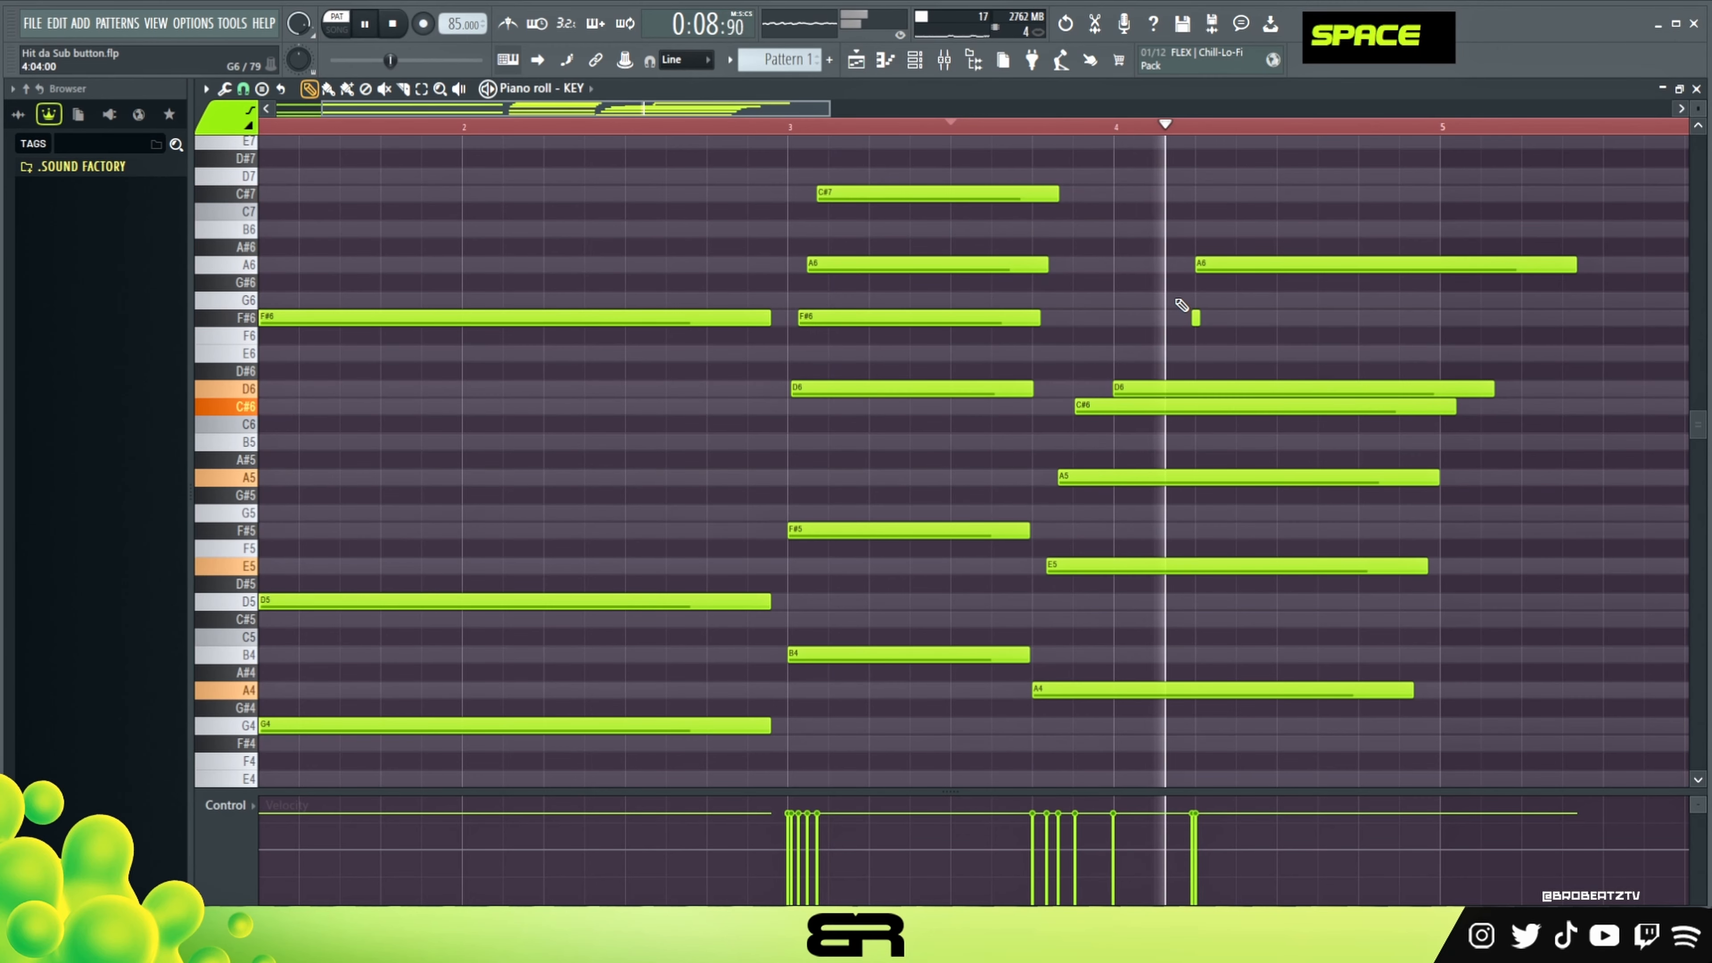
key("space")
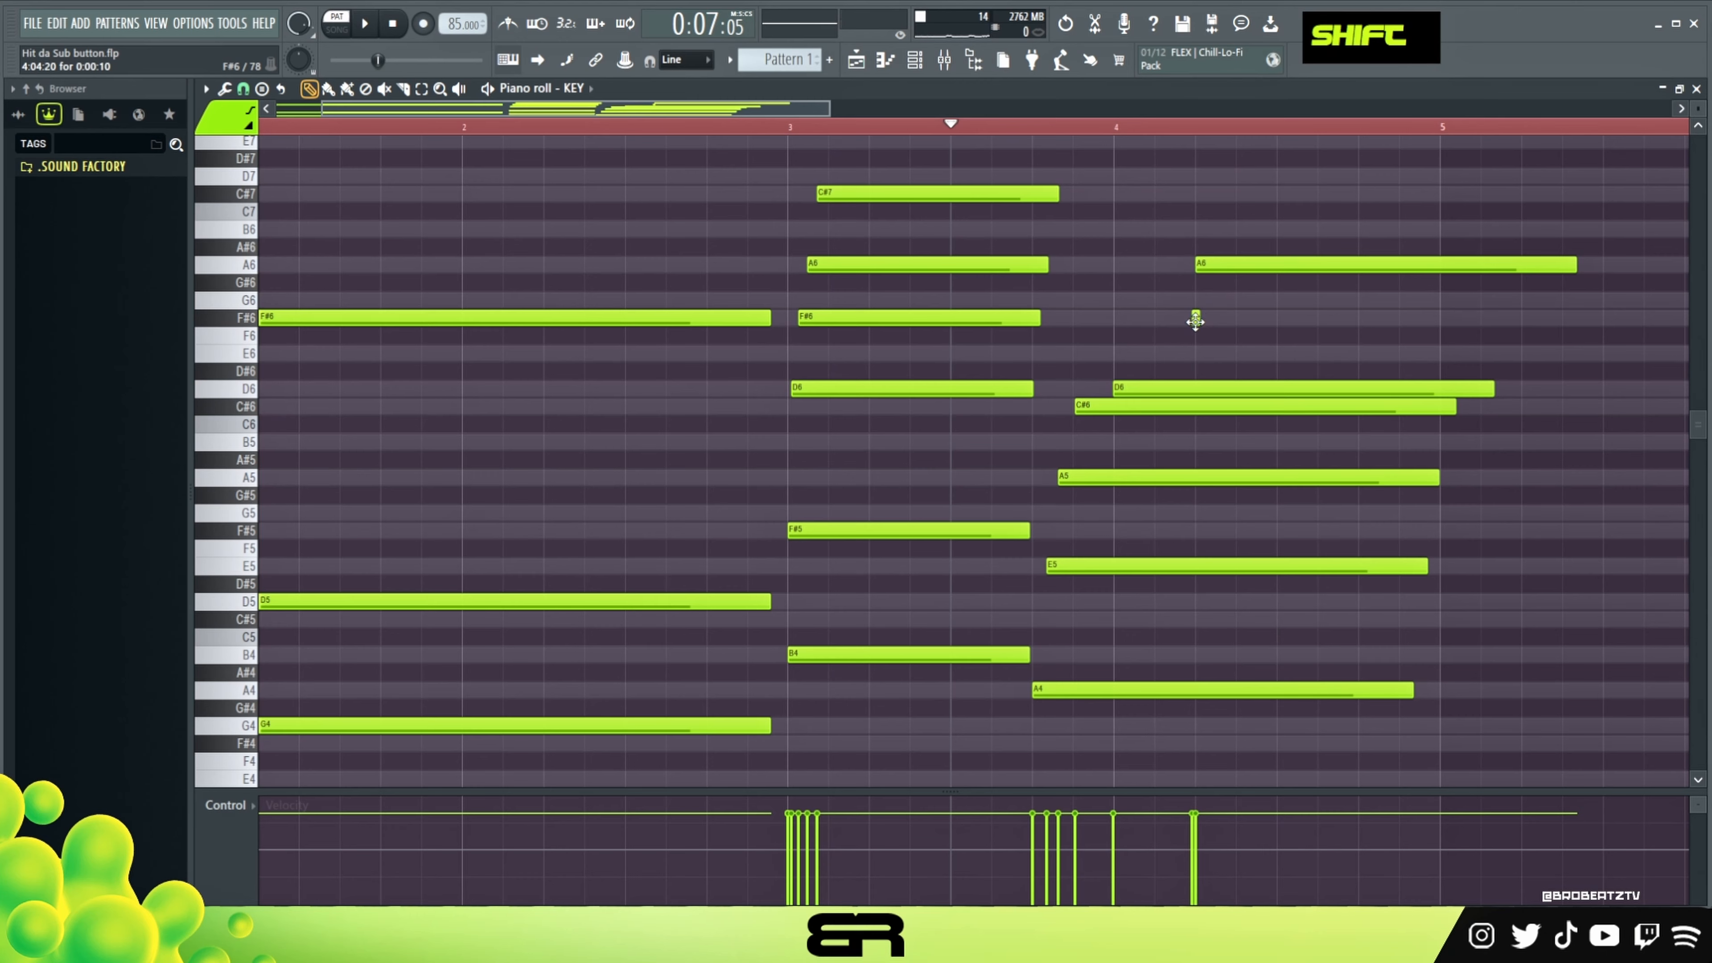
scroll(1195, 321, "up", 1, "shift")
Add a D4 bass note from the third beat of bar 4 to the start of bar 5, and play it back.
scroll(1336, 333, "down", 2)
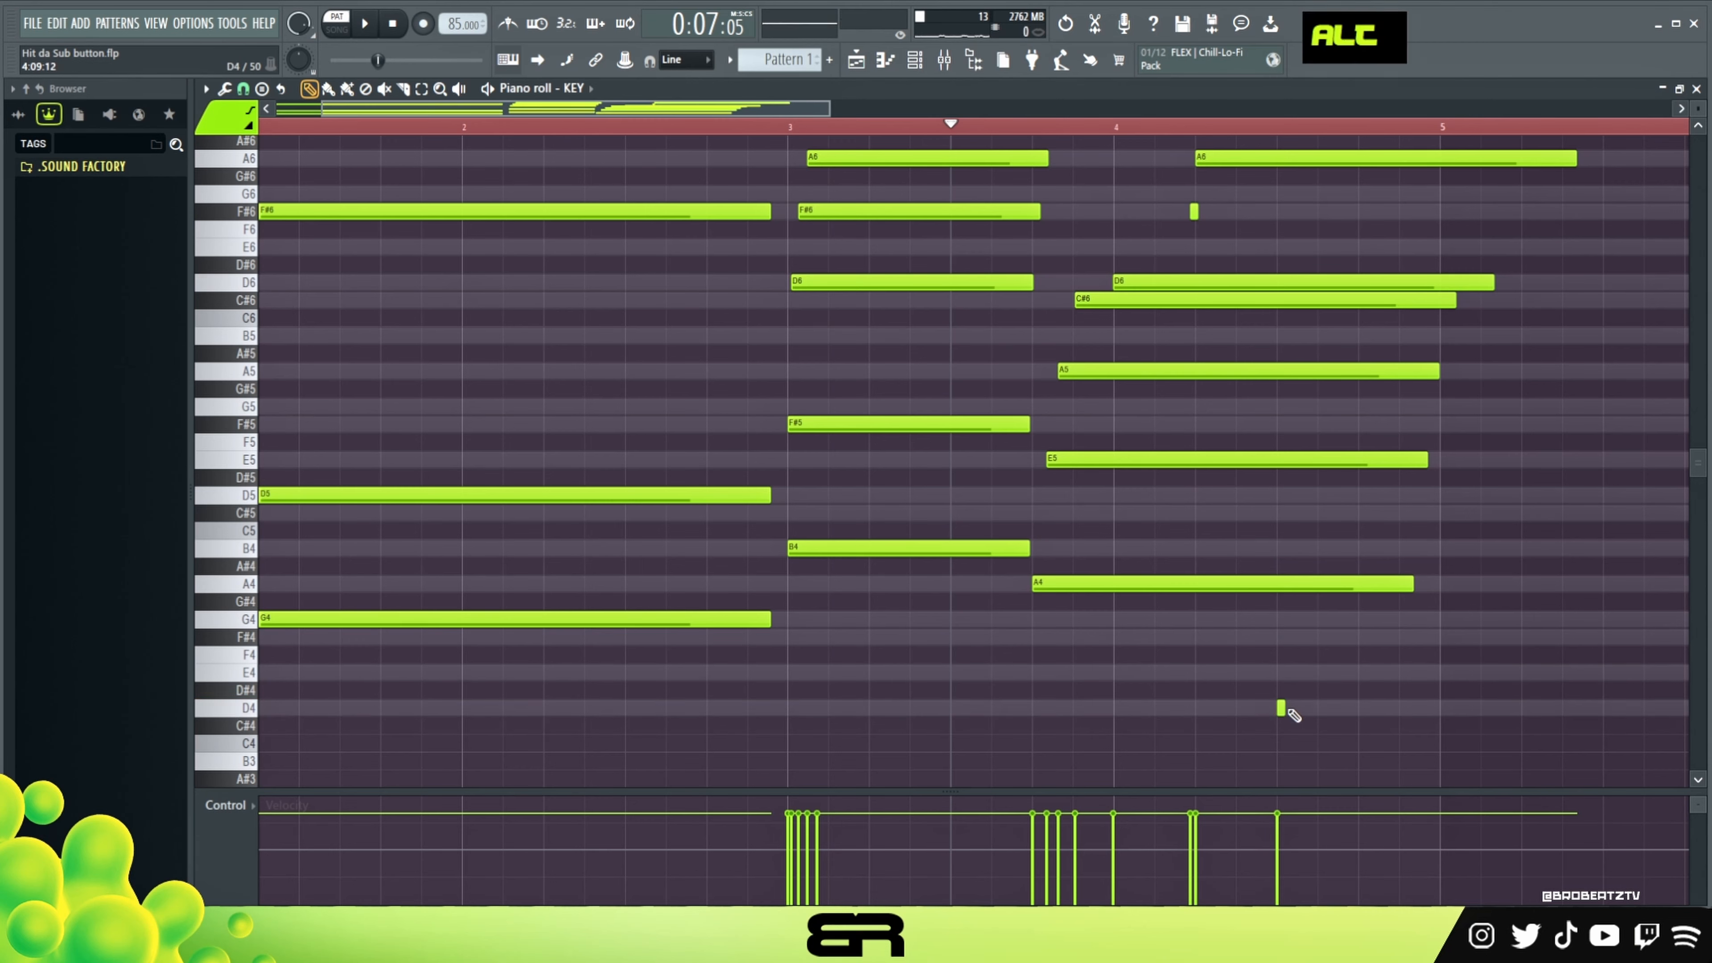
left_click_drag(1293, 714, 1392, 711, "alt")
key("space")
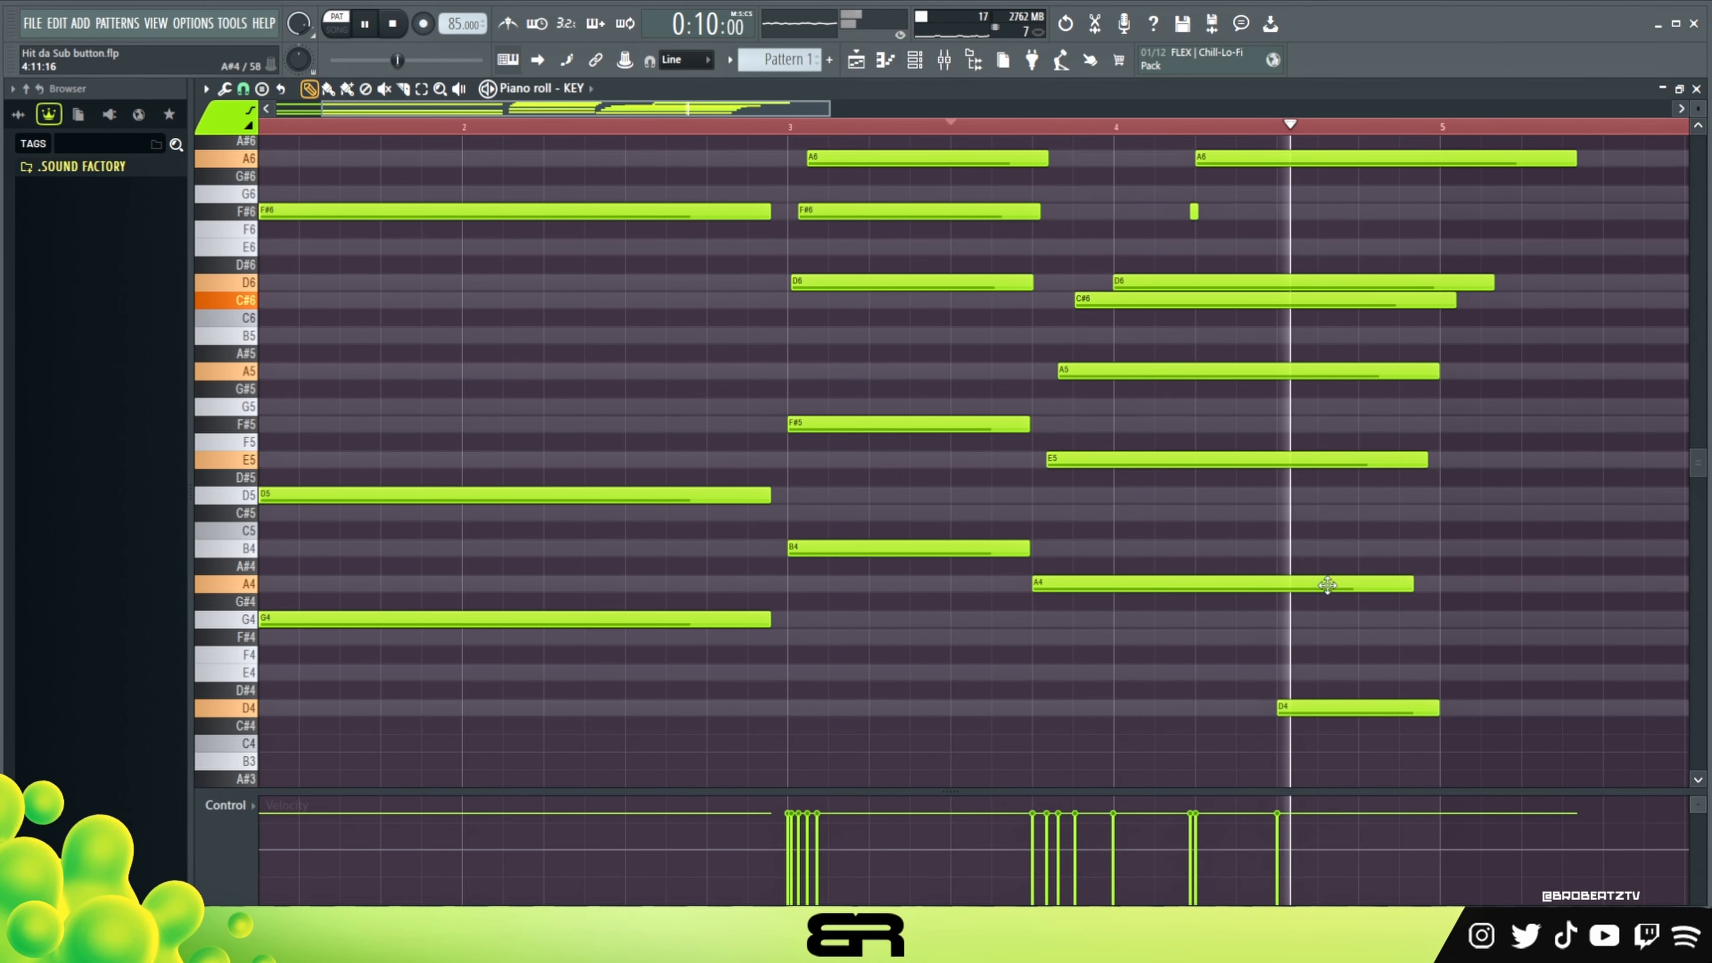
Start the D4 bass note slightly earlier and shorten the C#6, D6 and A6 notes so they end before bar 5.
key("space")
left_click_drag(1393, 710, 1429, 711, "alt")
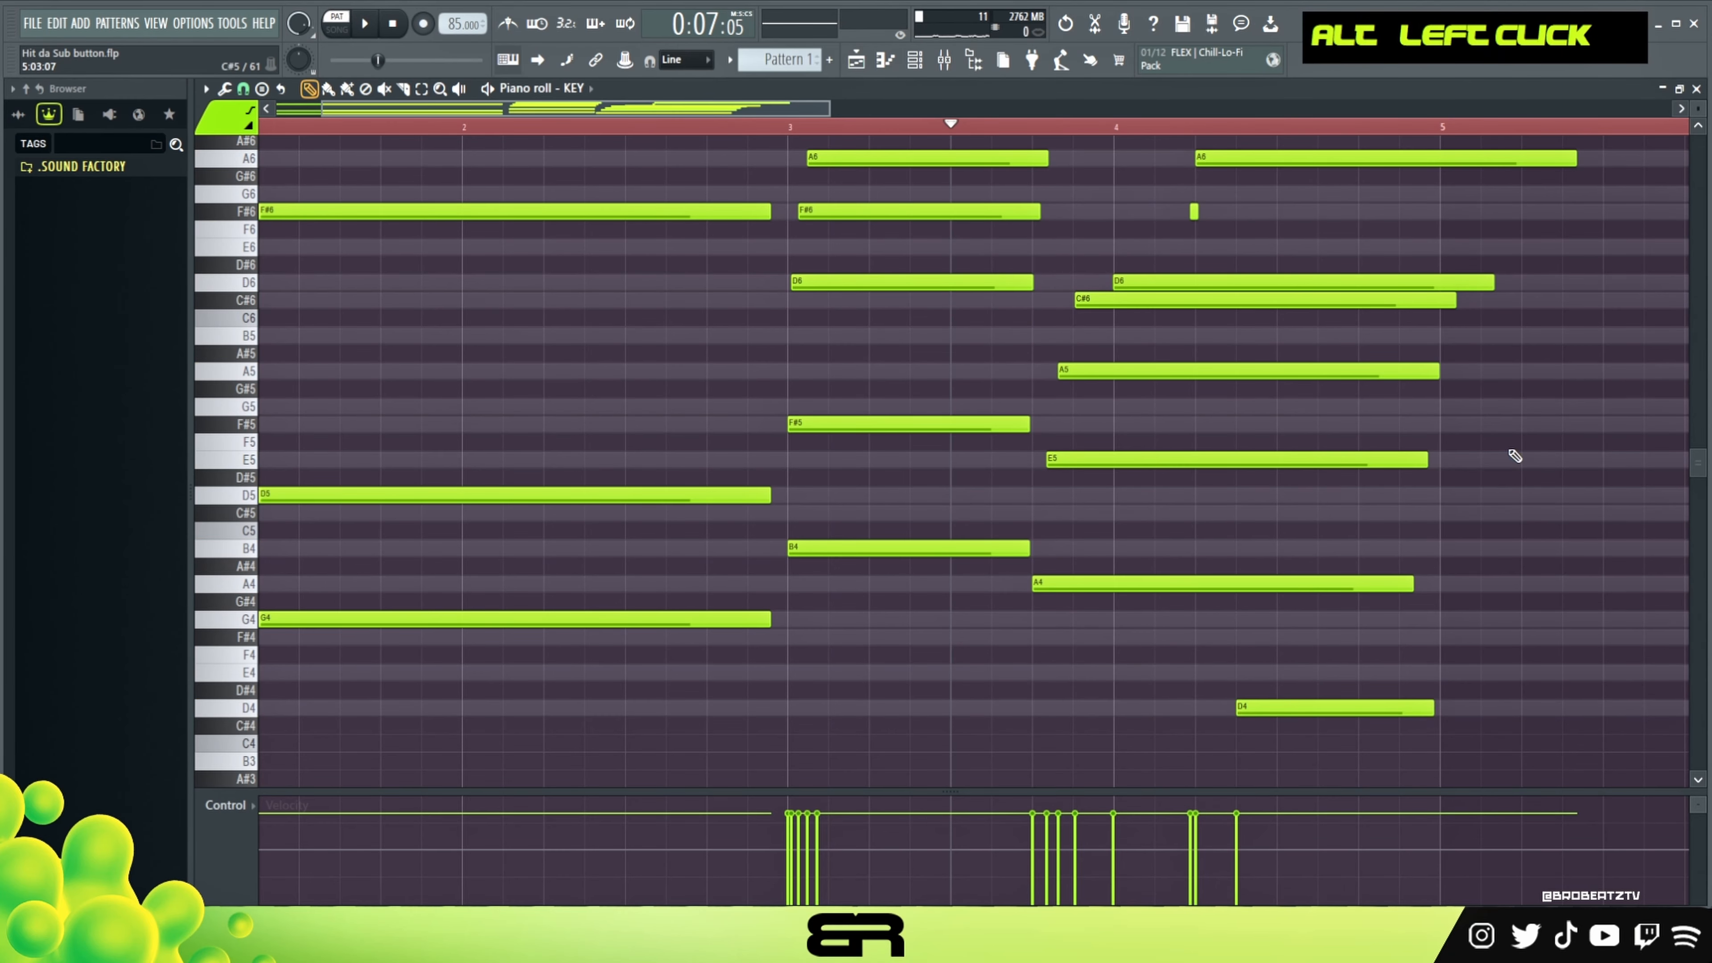
scroll(1544, 287, "up", 2)
left_click(1576, 268, "alt")
left_click_drag(1512, 364, 1432, 396)
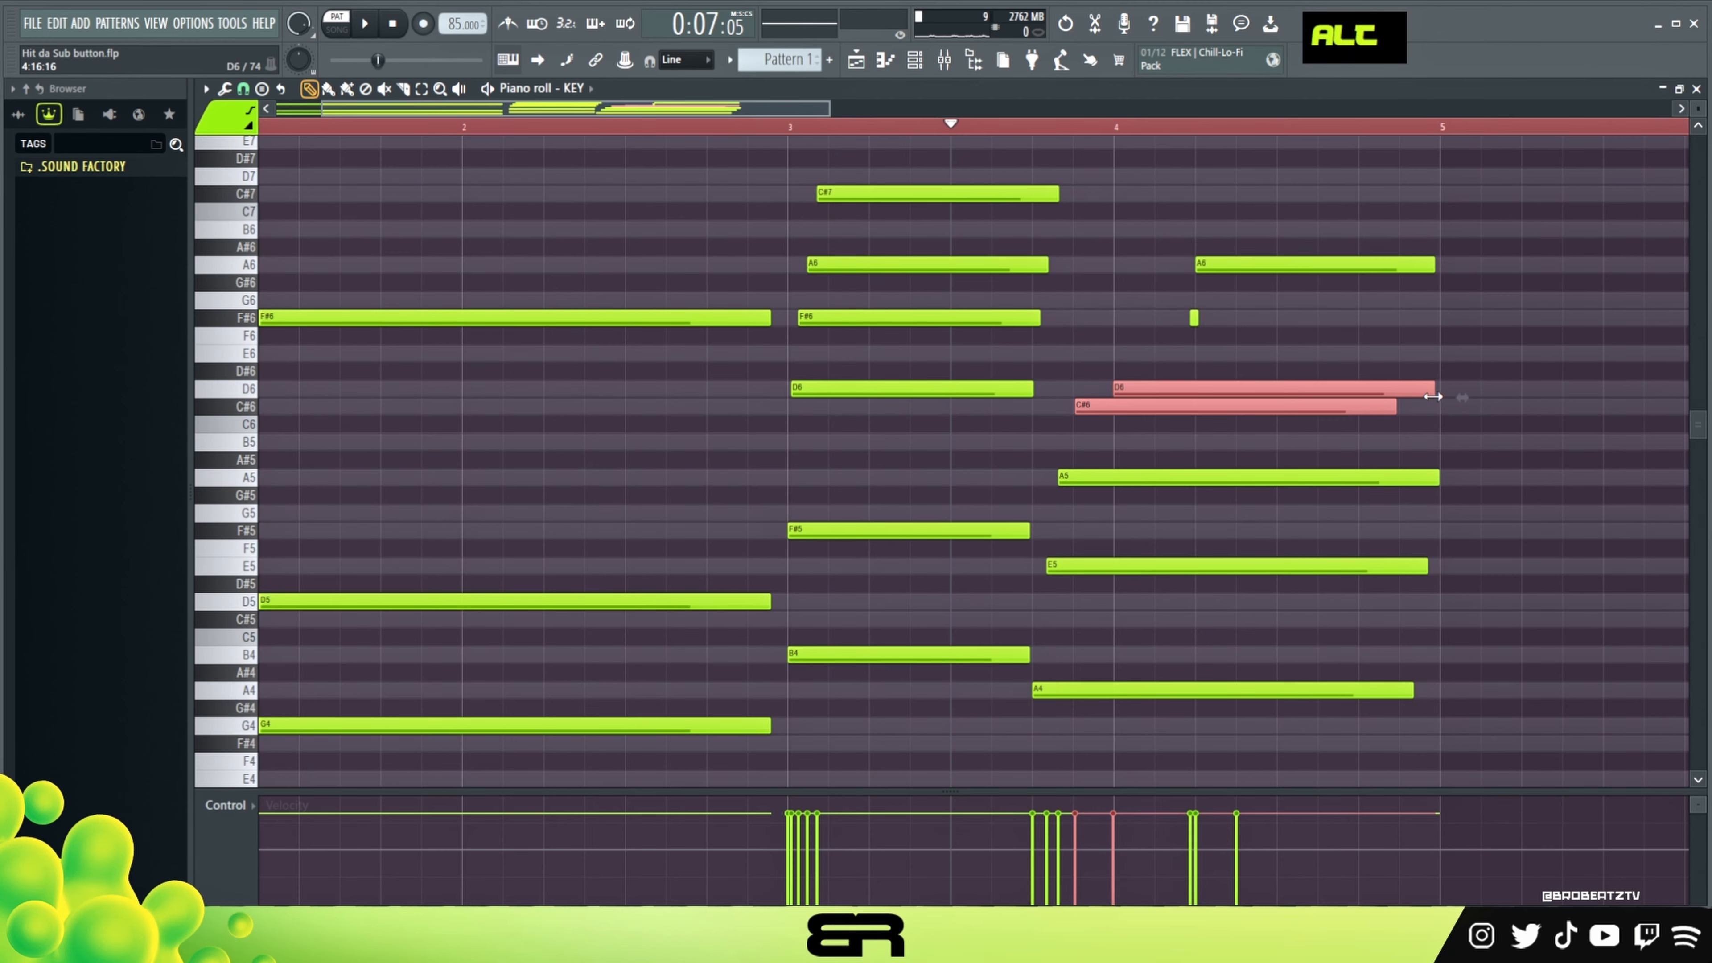
Duplicate the complete four-bar phrase into bars 5 to 8.
key("ctrl+a")
left_click_drag(421, 323, 1638, 332, "shift")
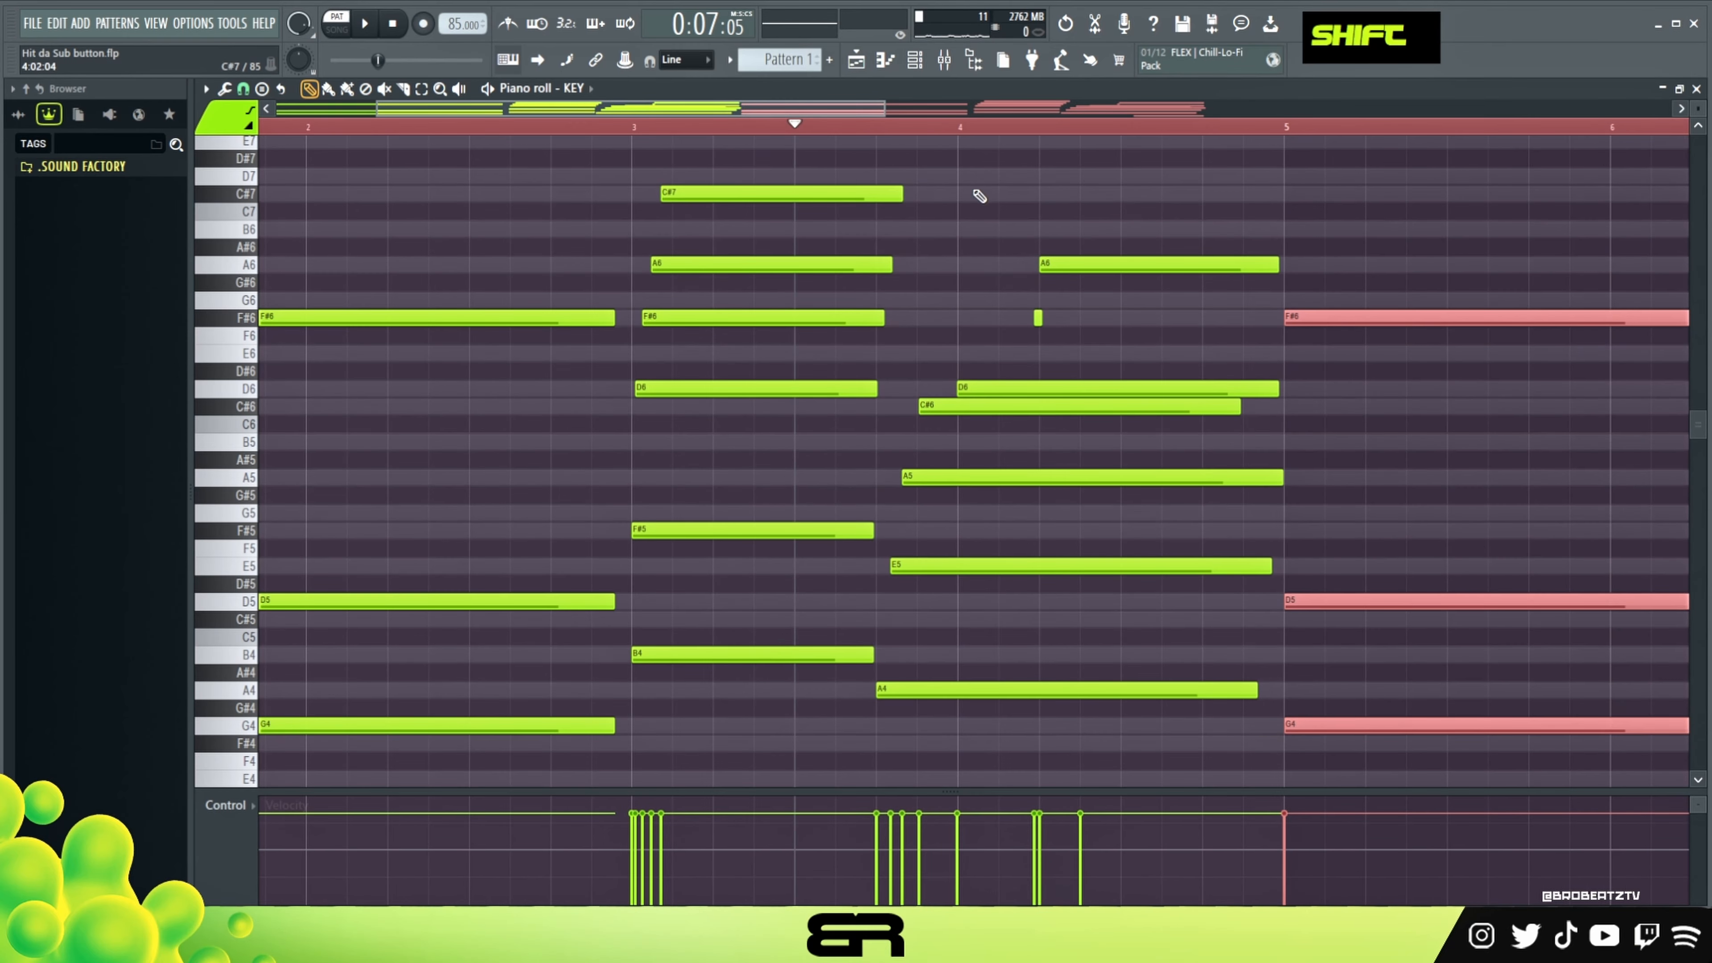
left_click_drag(885, 110, 1293, 109)
Delete the C#7, A6 and F#6 notes from the duplicated chord in bar 7.
right_click(1313, 367)
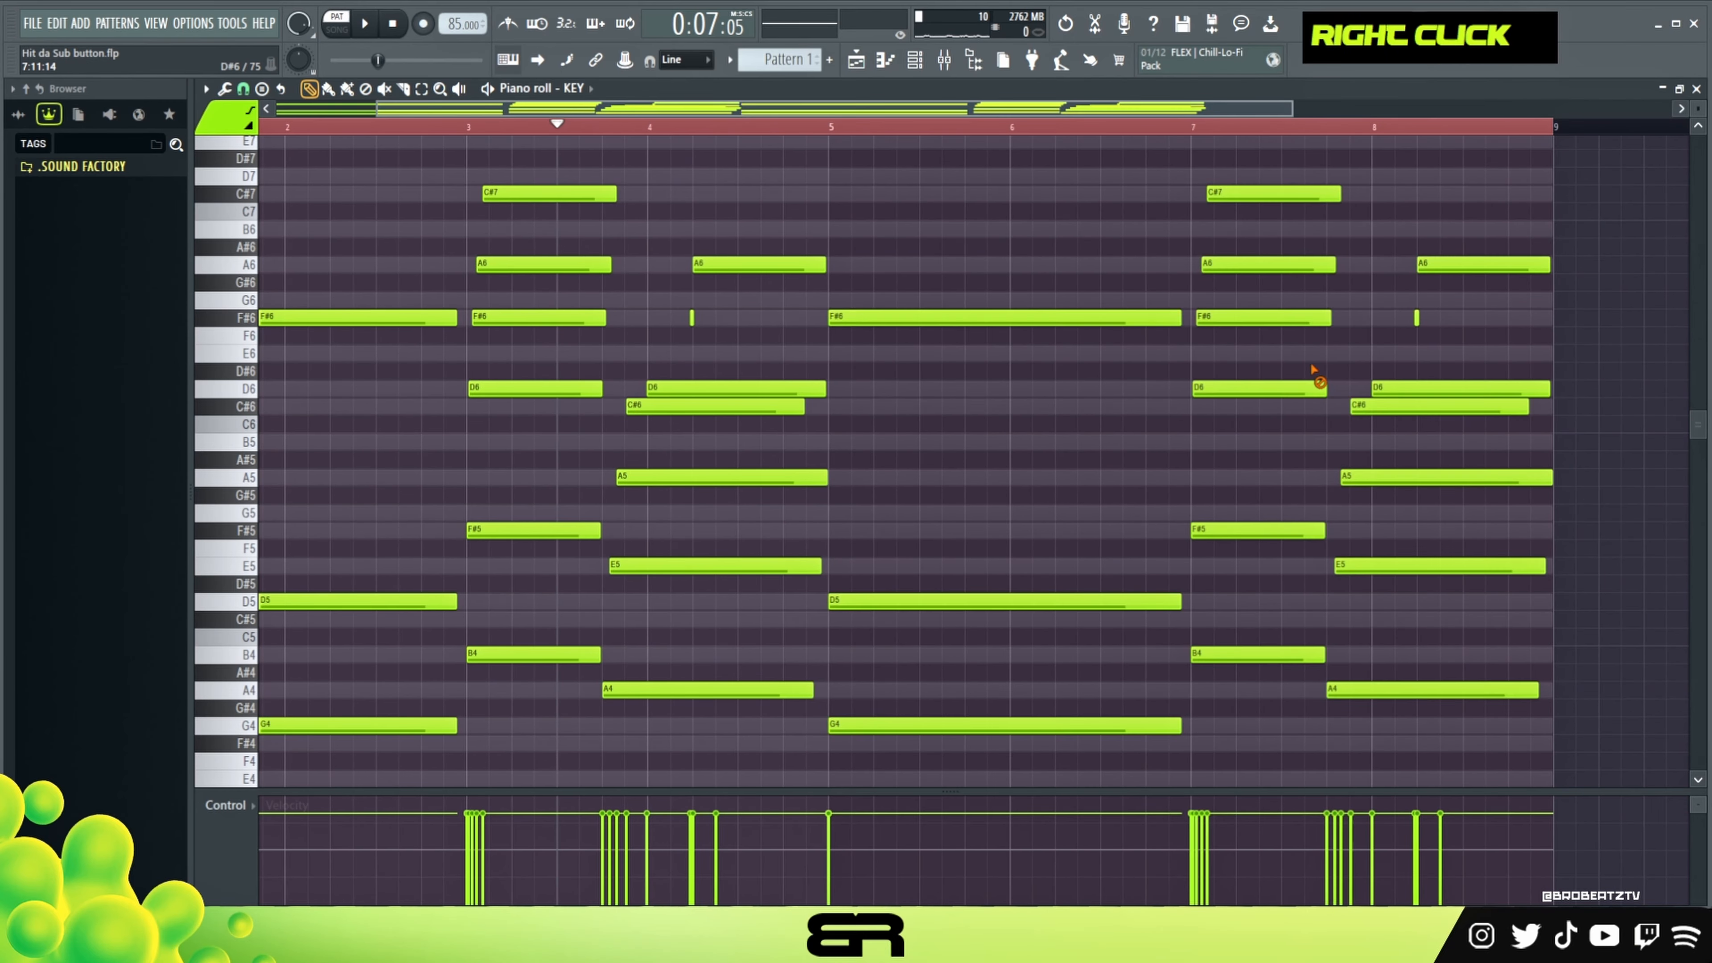
right_click(1264, 192)
right_click(1304, 263)
right_click(1327, 318)
Move the C#6 note of the last chord back to the start of bar 7.
scroll(1280, 268, "up", 2)
scroll(1307, 179, "down", 2)
scroll(1311, 141, "up", 3)
scroll(1311, 140, "up", 2)
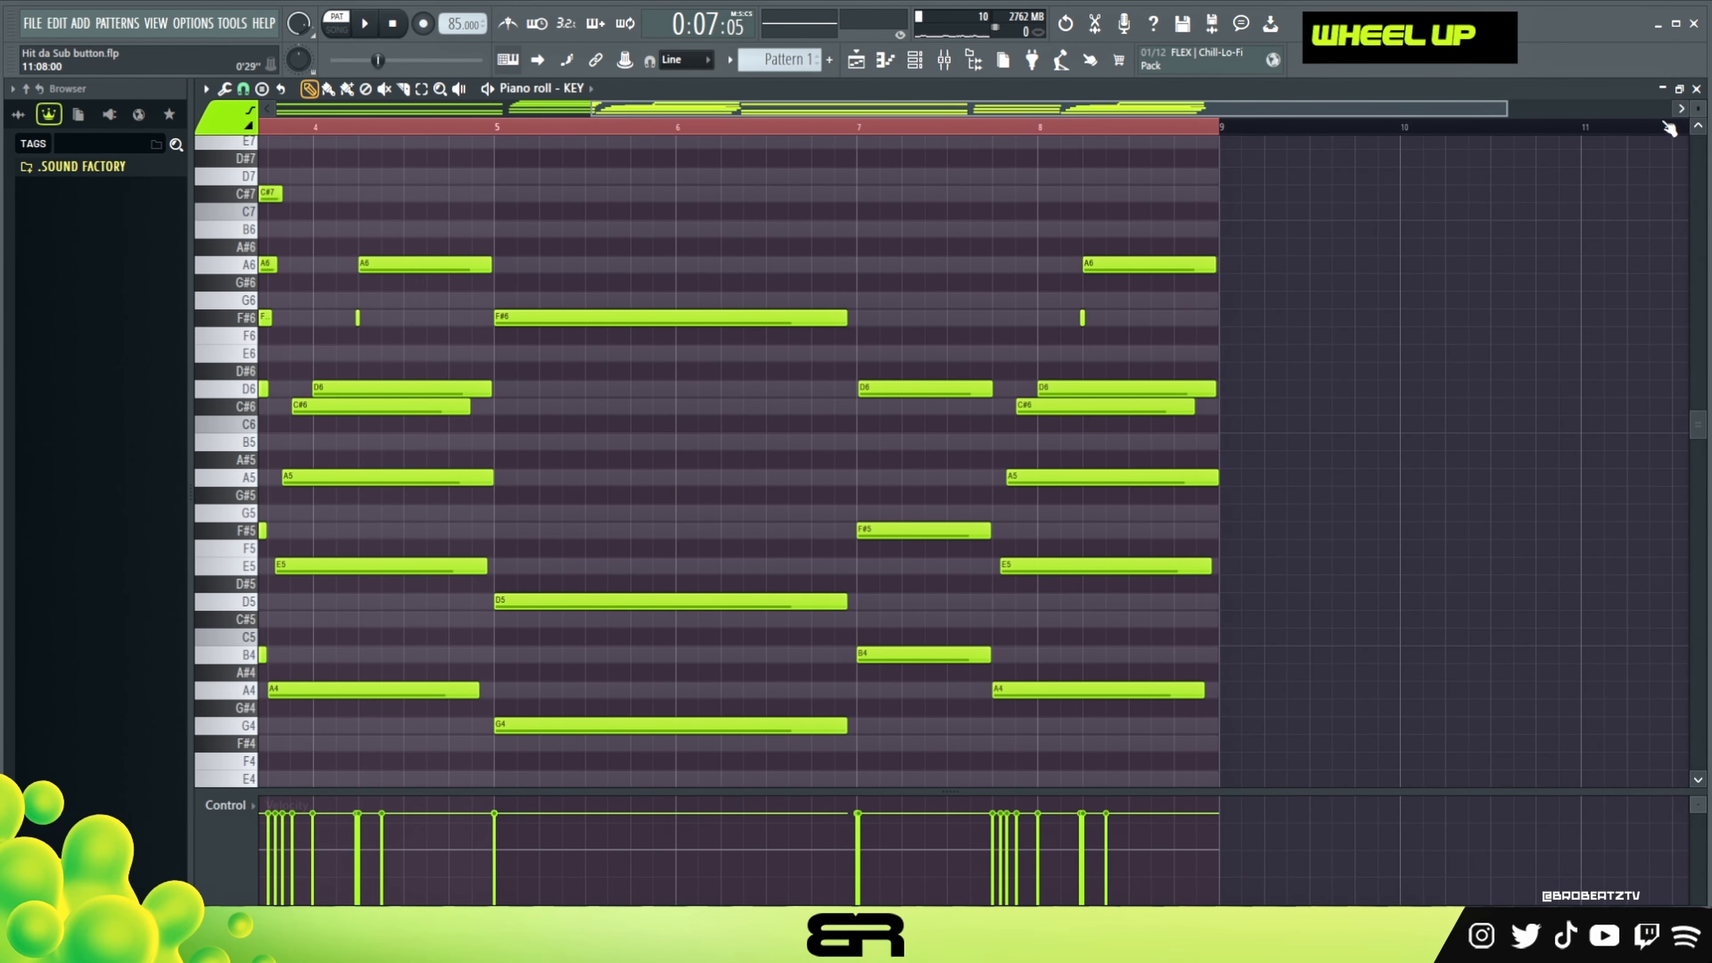
scroll(1311, 141, "up", 1)
scroll(994, 142, "down", 2)
scroll(988, 139, "up", 2)
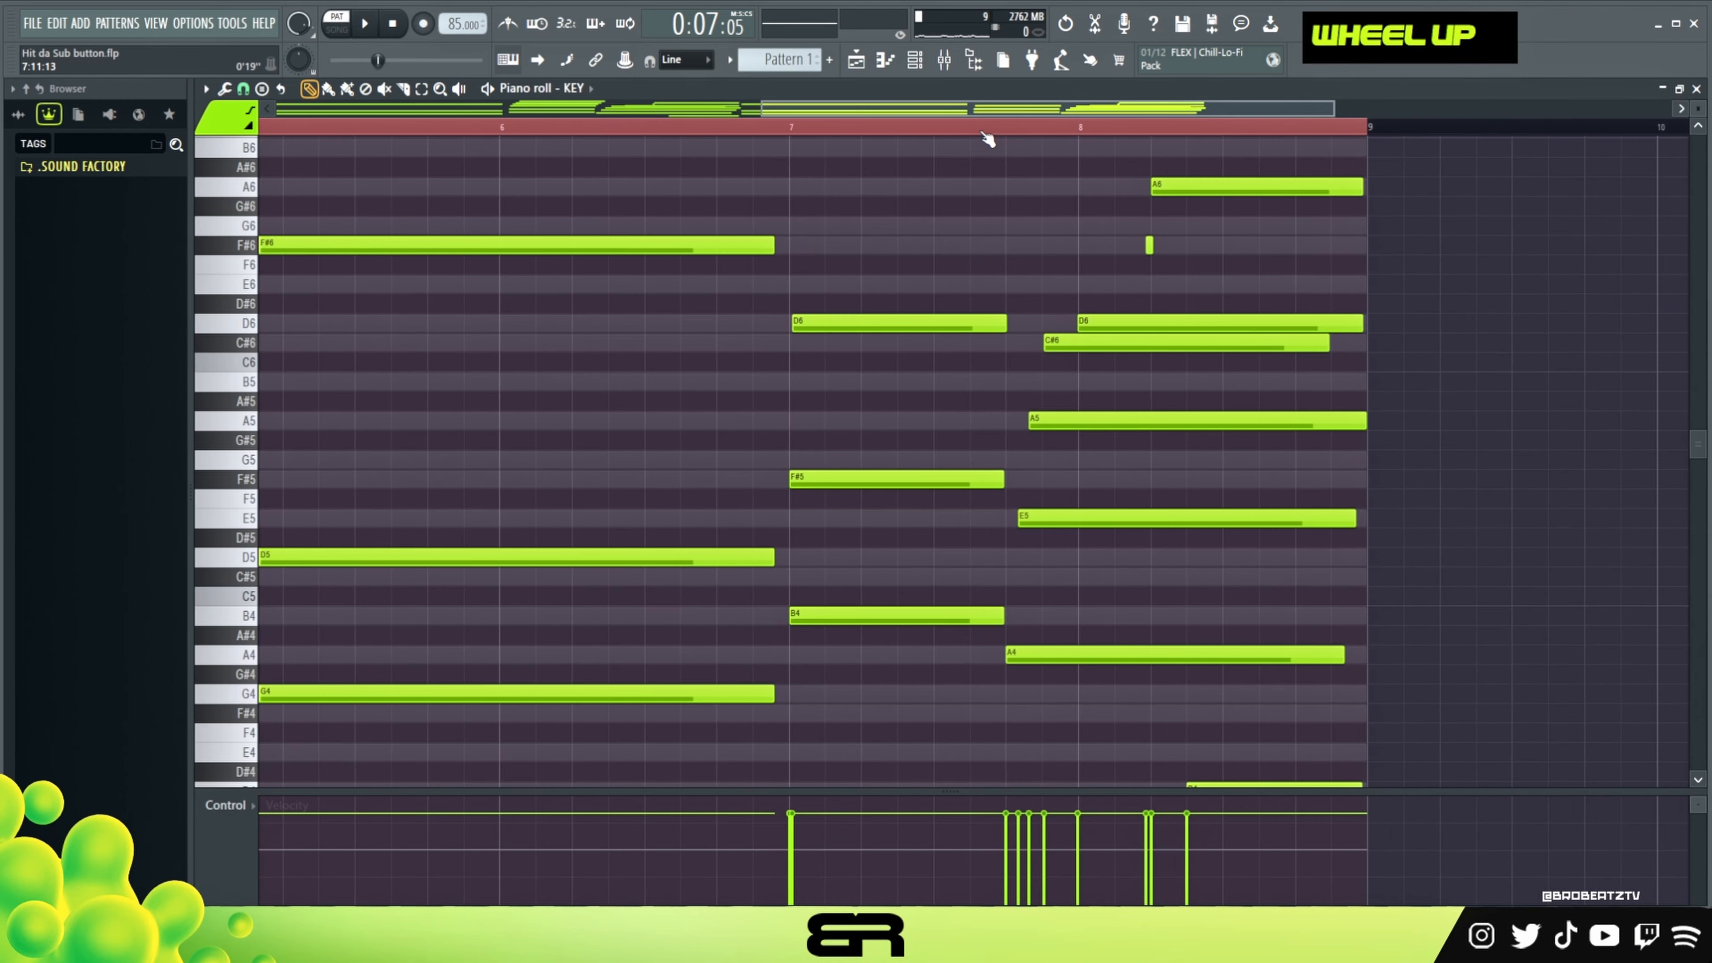
left_click_drag(1014, 336, 835, 332)
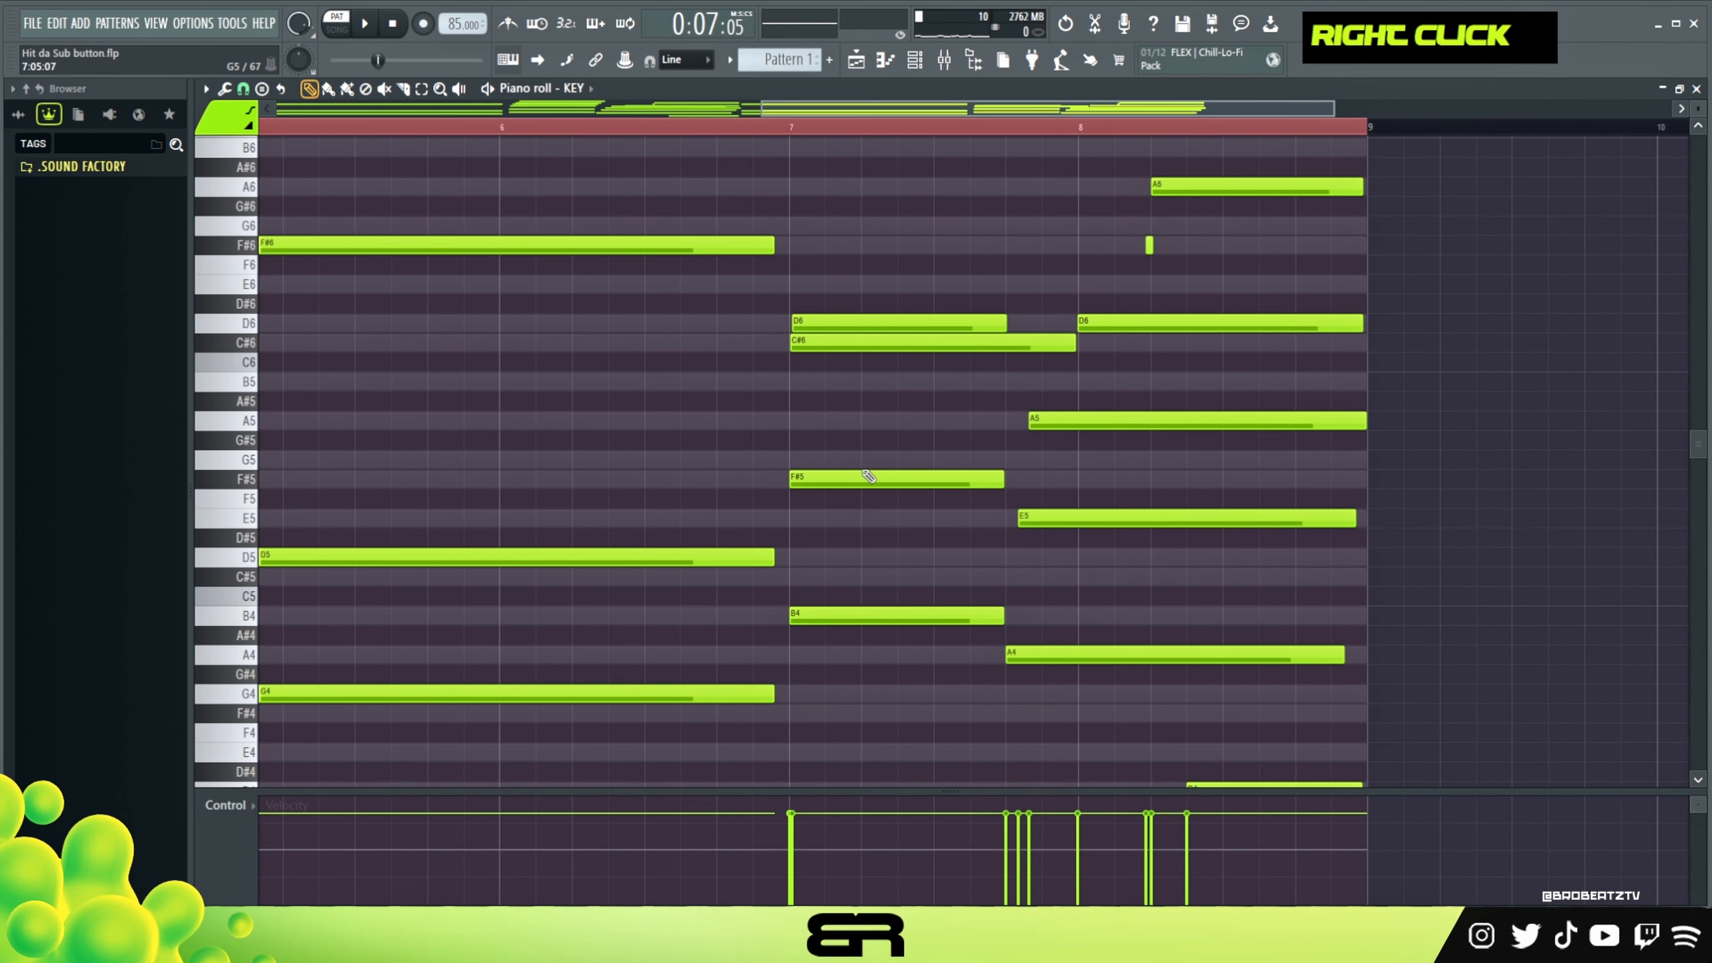
Delete the A6, D6 and E5 notes and the short F#6 grace note from the last chord, keeping A5 and A4.
right_click(1213, 186)
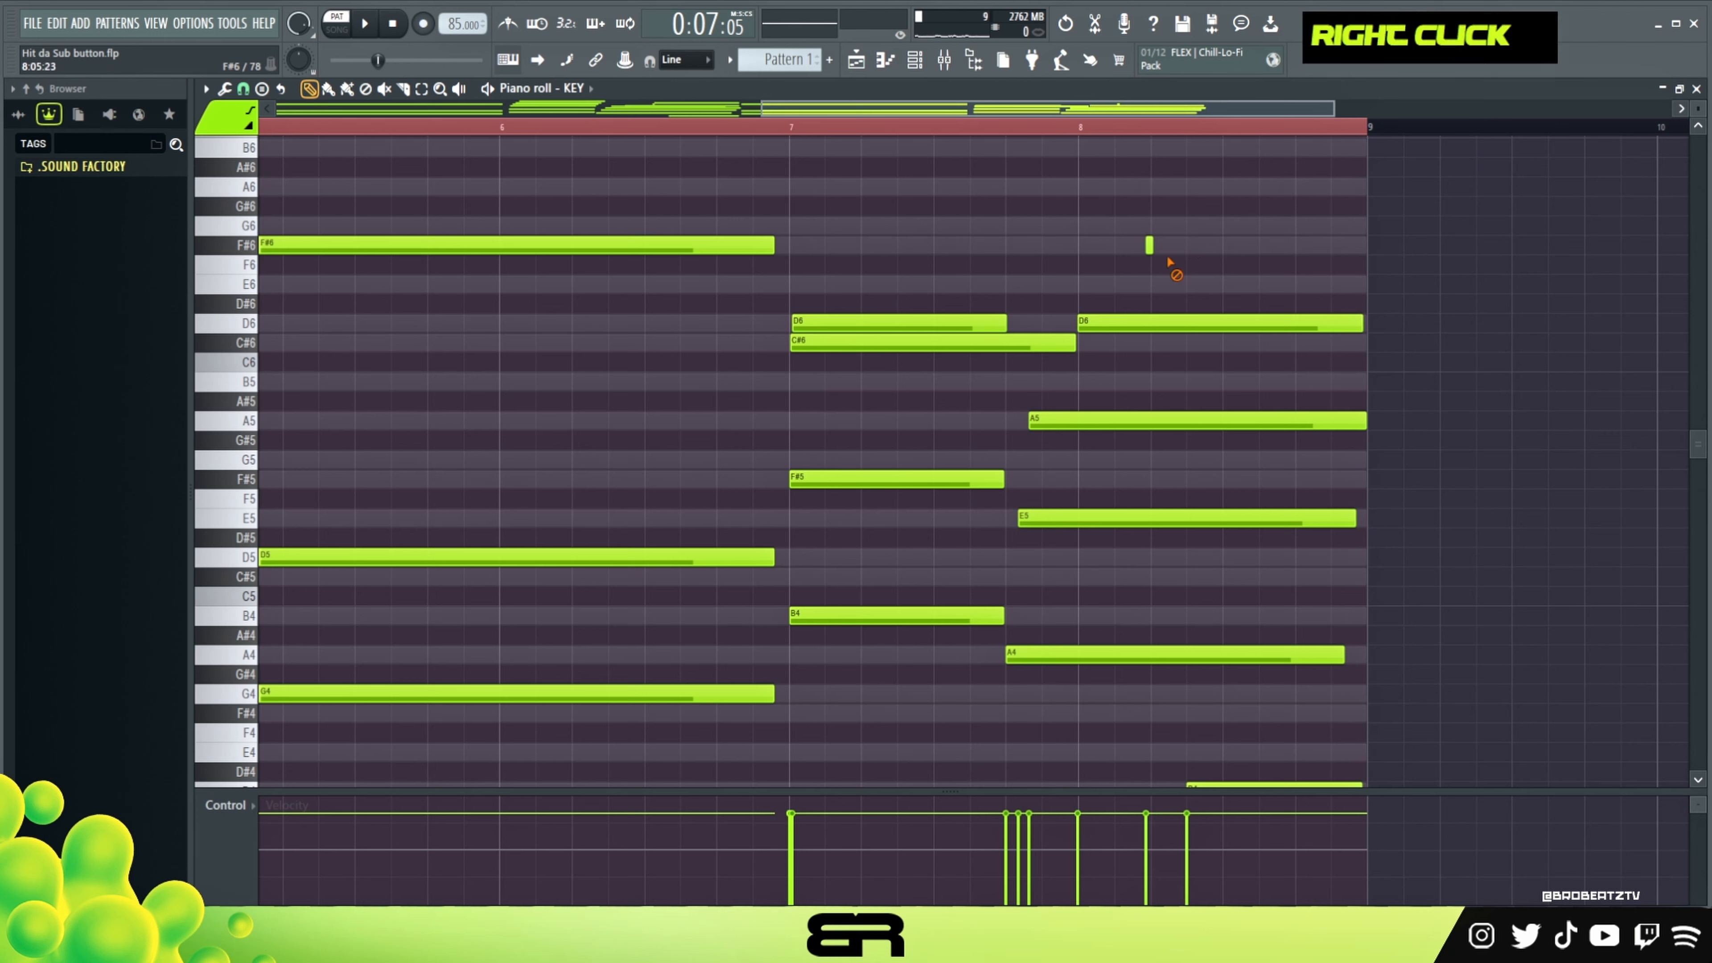
right_click(1157, 324)
right_click(1174, 424)
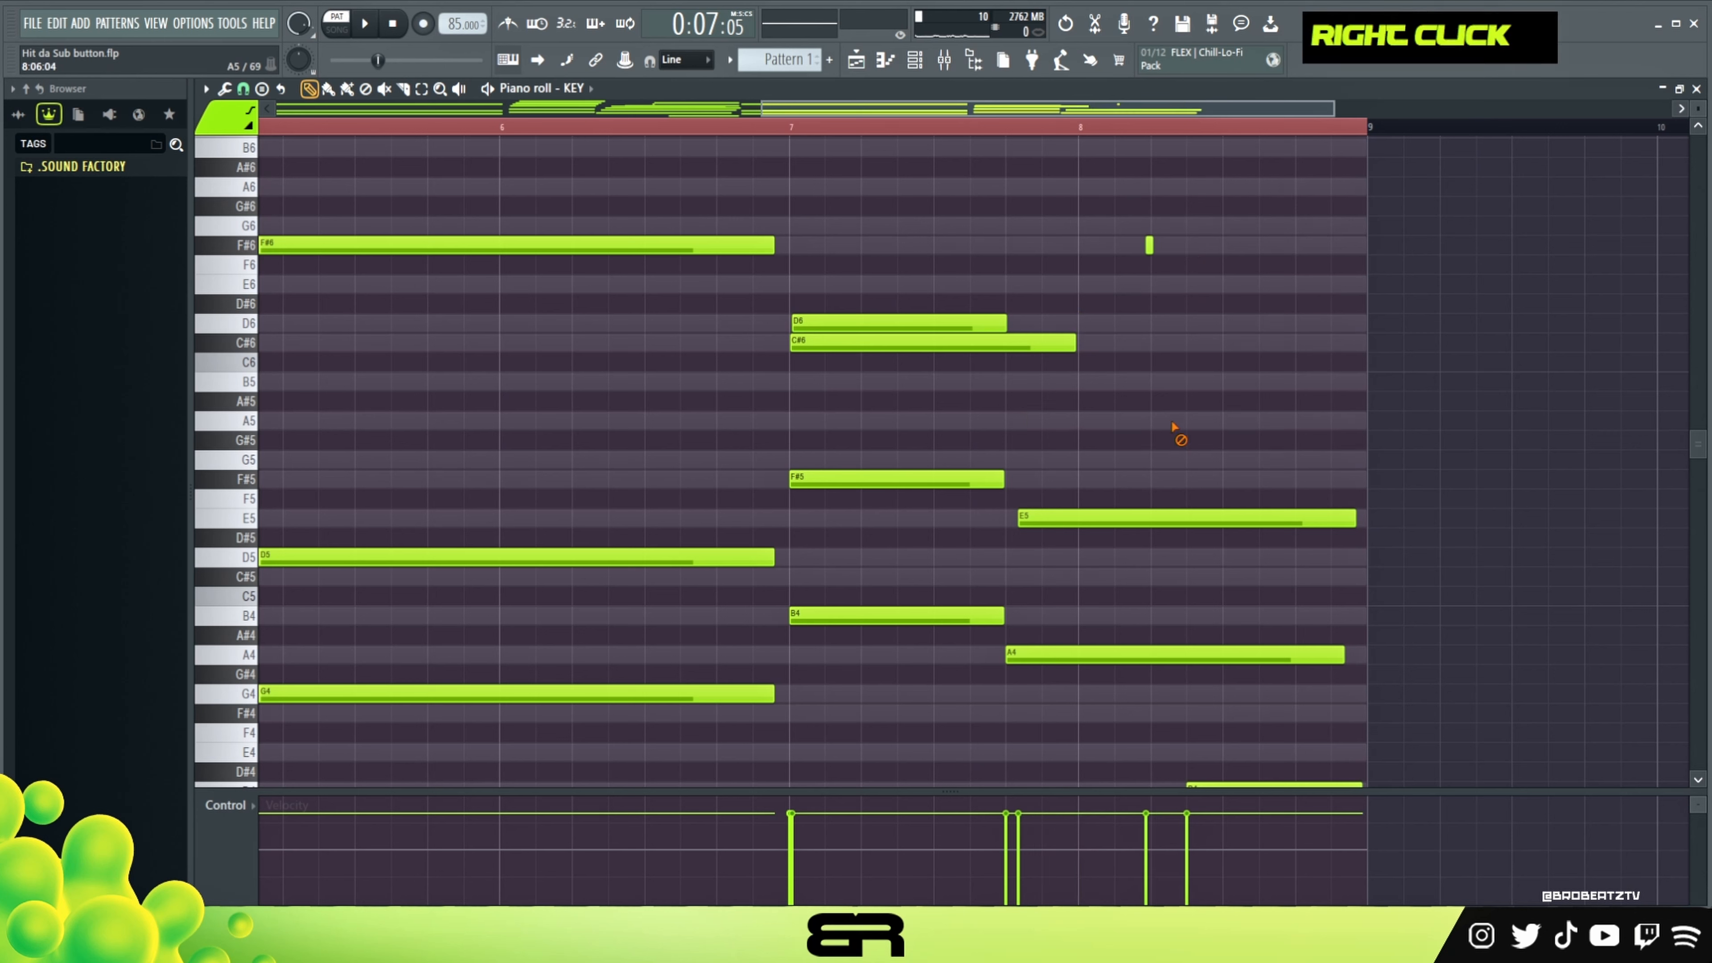
key("ctrl+z")
right_click(1159, 324)
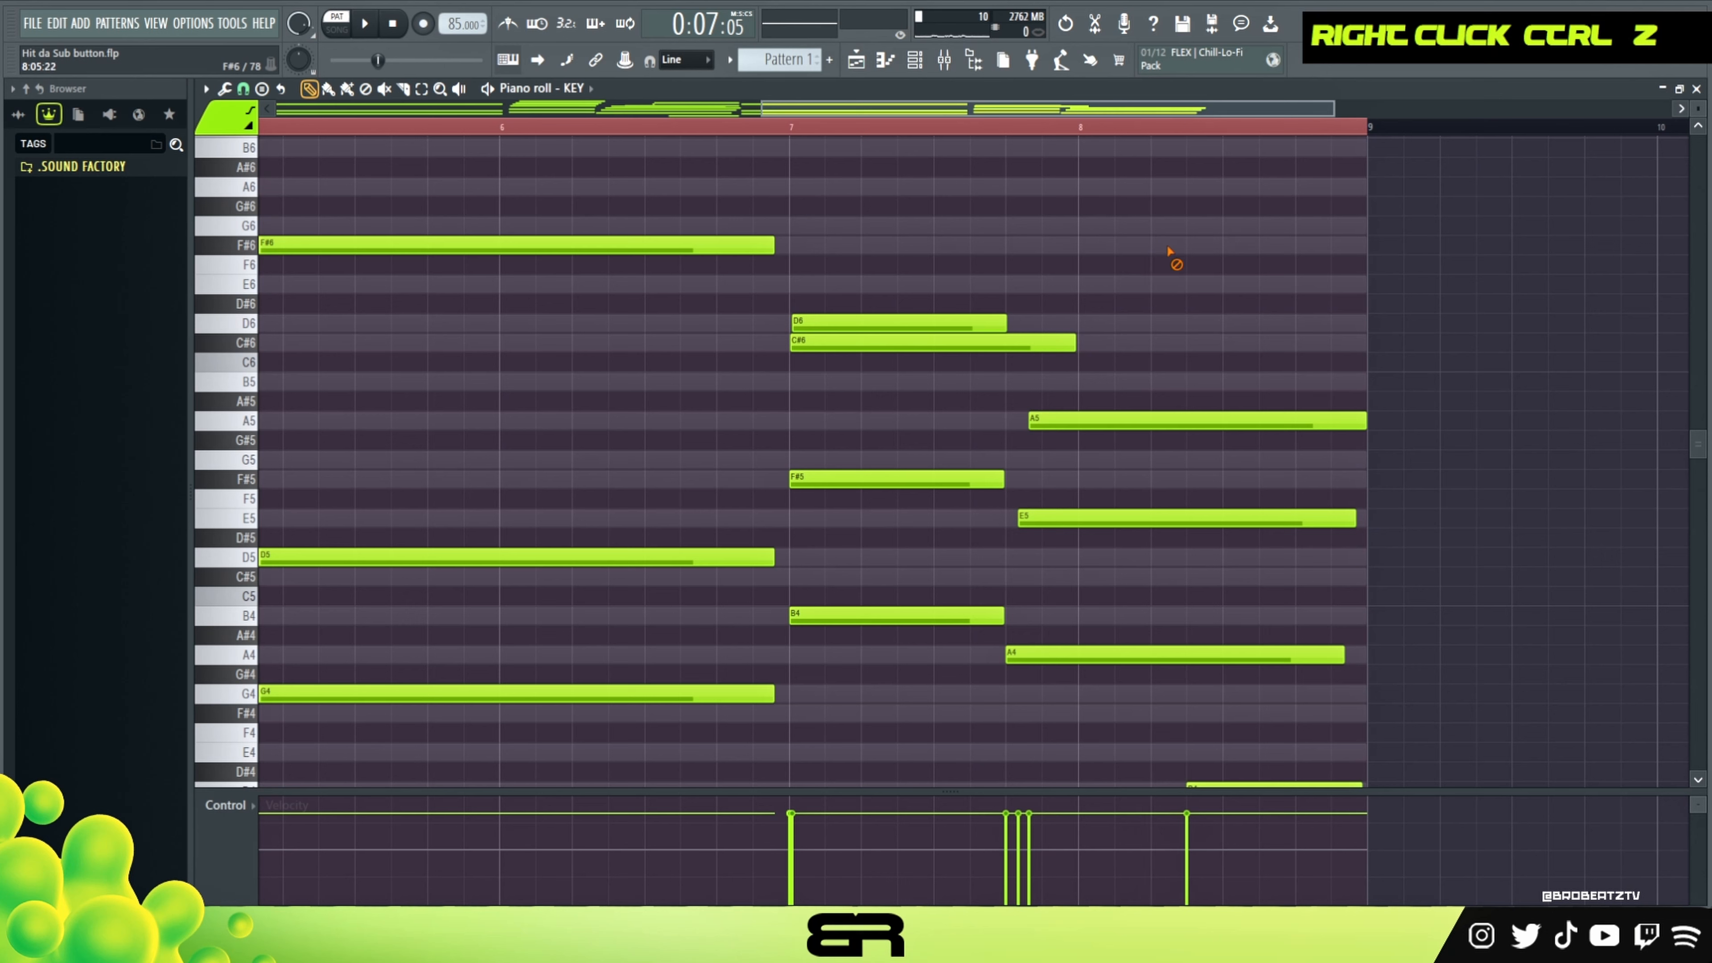
right_click(1176, 518)
Shorten A5 and A4 to start together on the second beat of bar 8, and delete the D4 bass note below them.
left_click(1100, 421, "ctrl")
left_click(1074, 653, "ctrl")
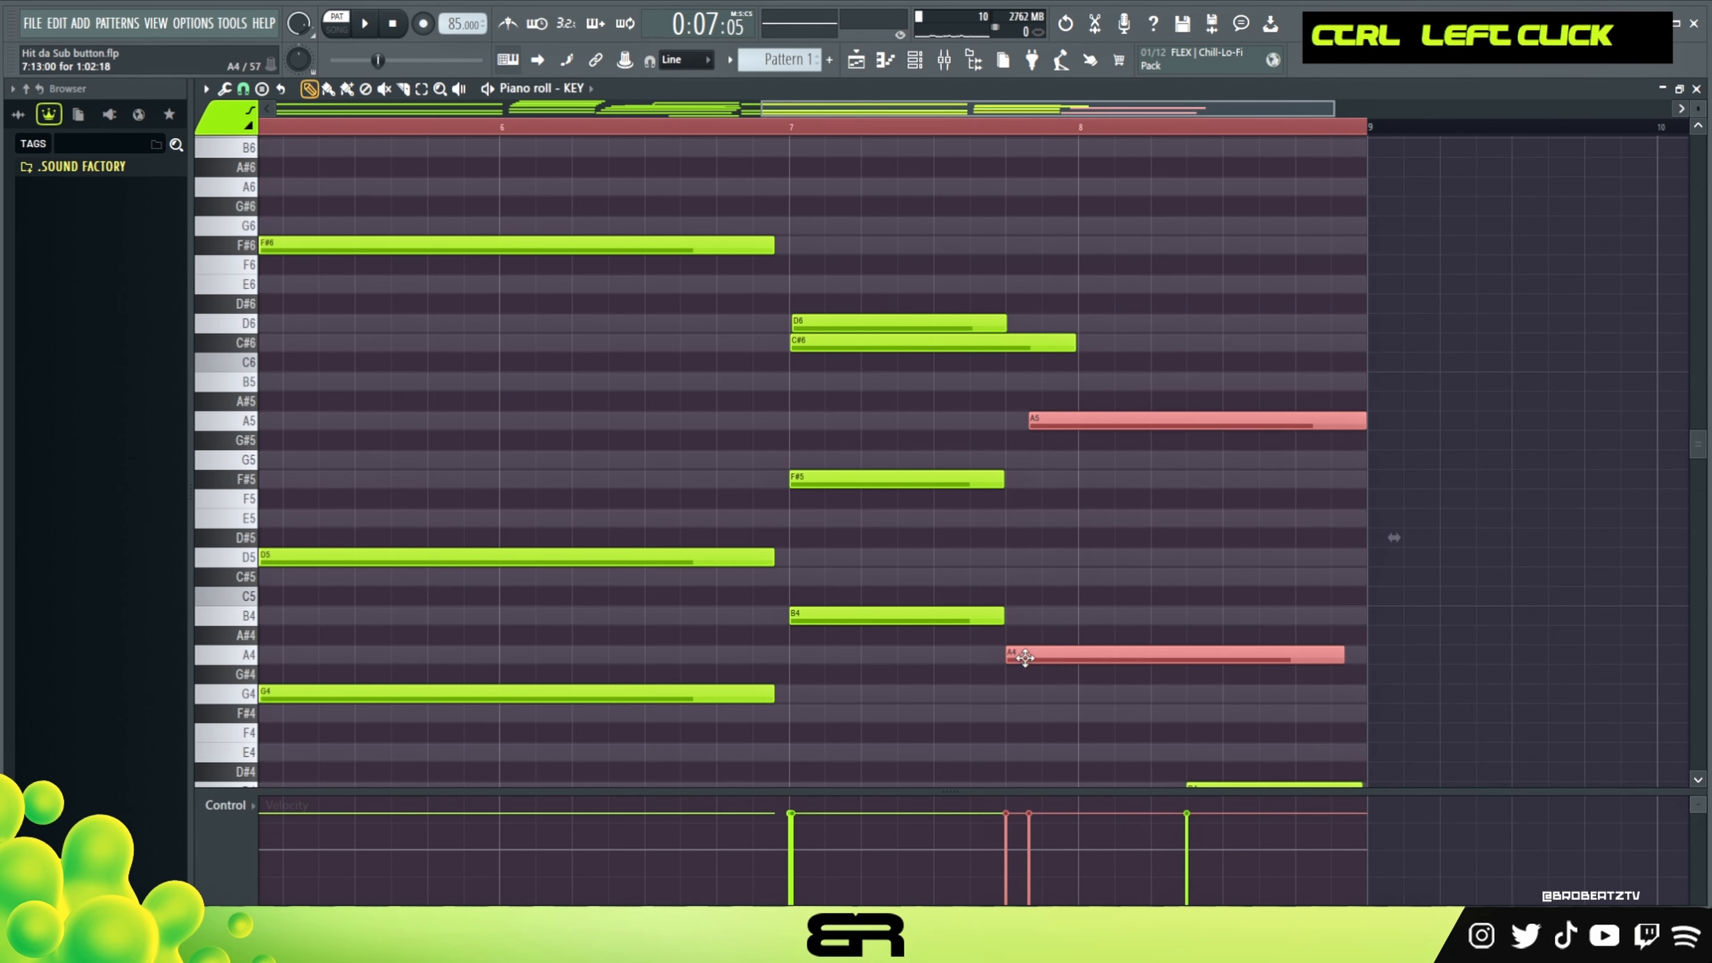
left_click_drag(1005, 659, 1145, 664)
right_click(1183, 599)
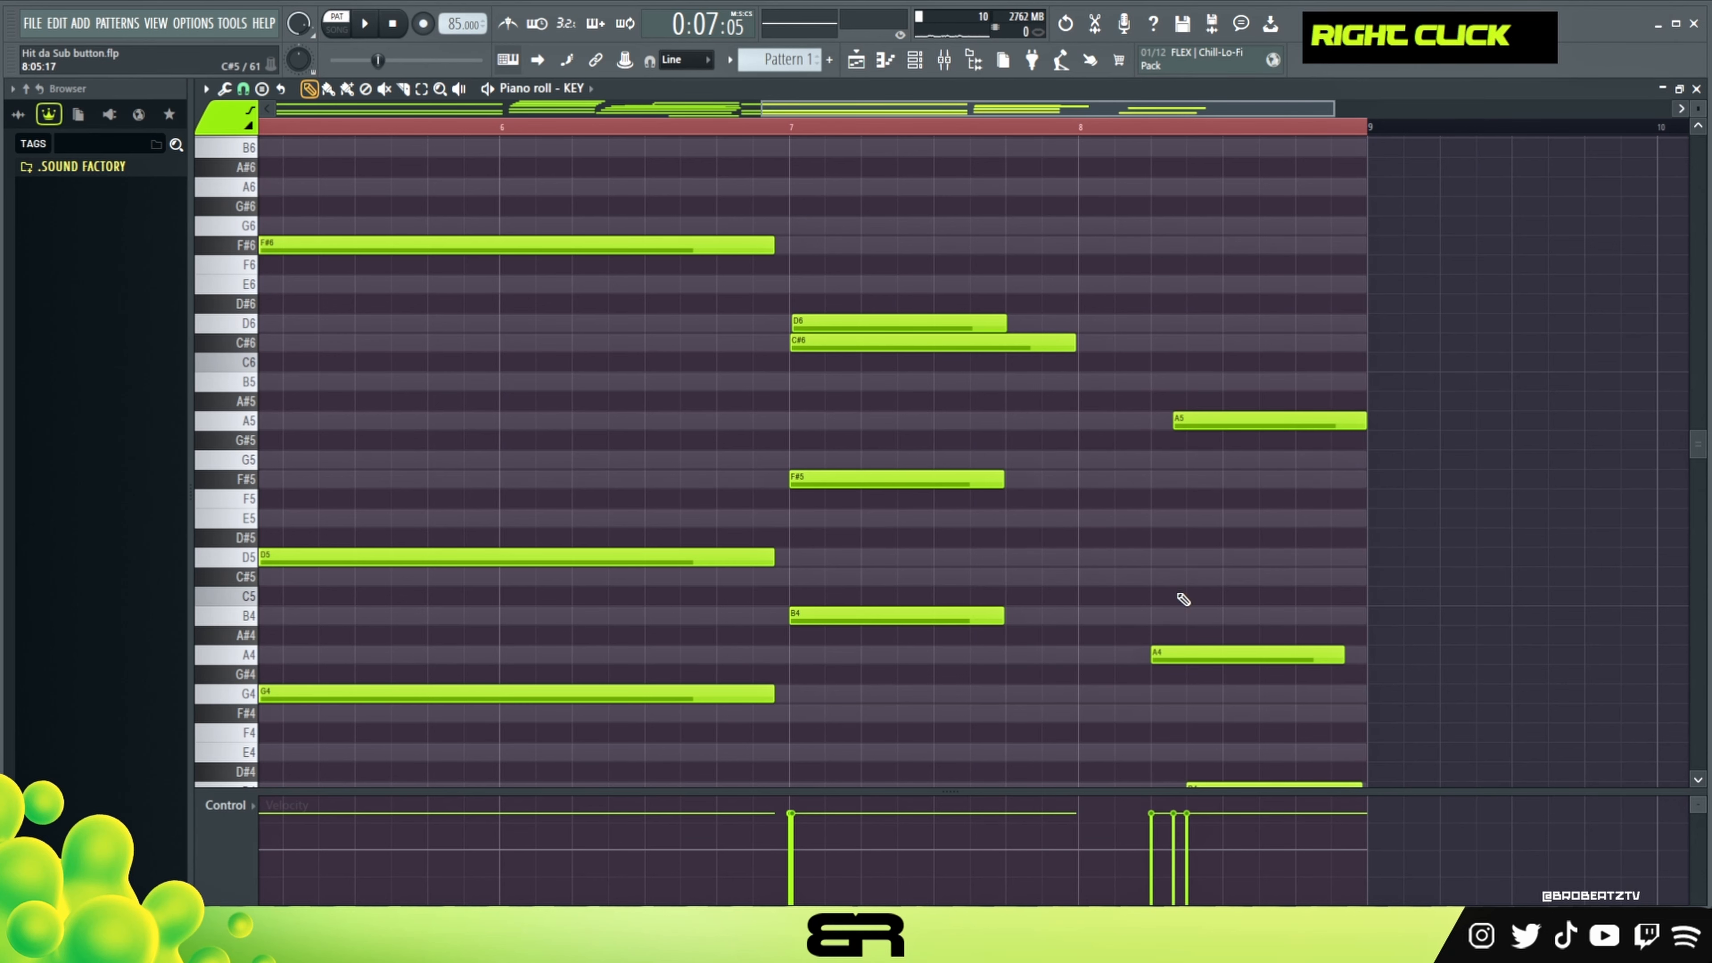
scroll(1231, 715, "down", 1)
scroll(1240, 649, "up", 1)
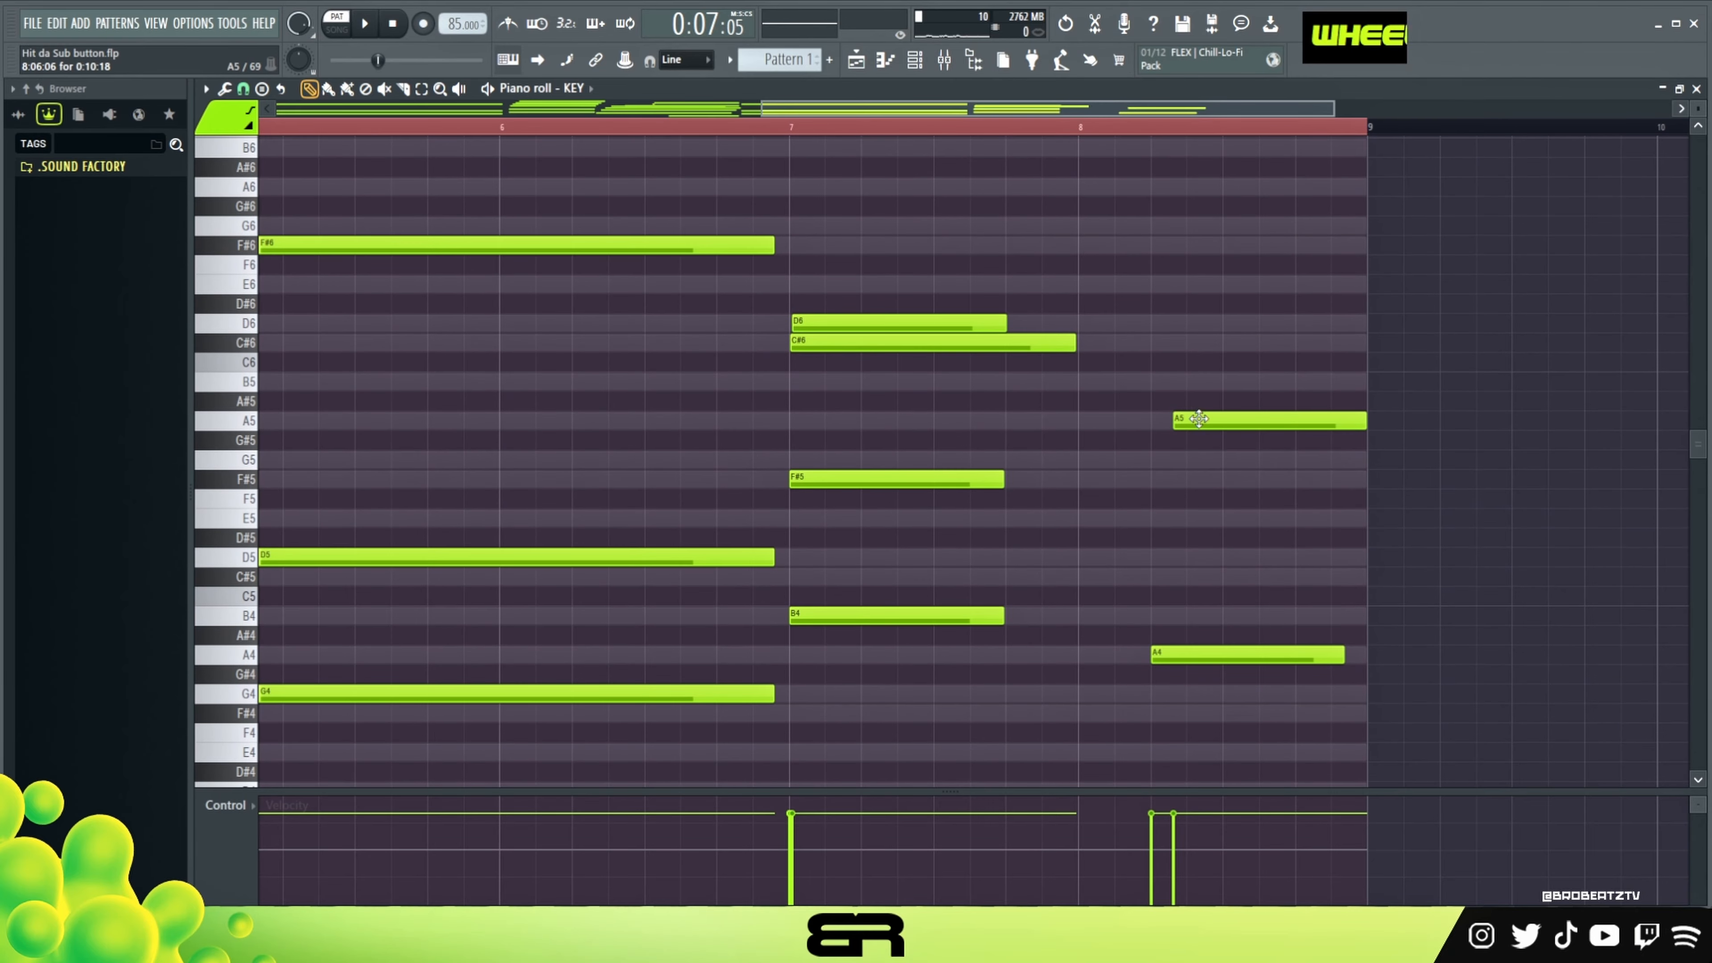
left_click_drag(1199, 419, 1181, 423)
Extend the B4, F#5 and C#6 notes from bar 7 to just before the second beat of bar 8.
left_click_drag(1024, 410, 999, 616)
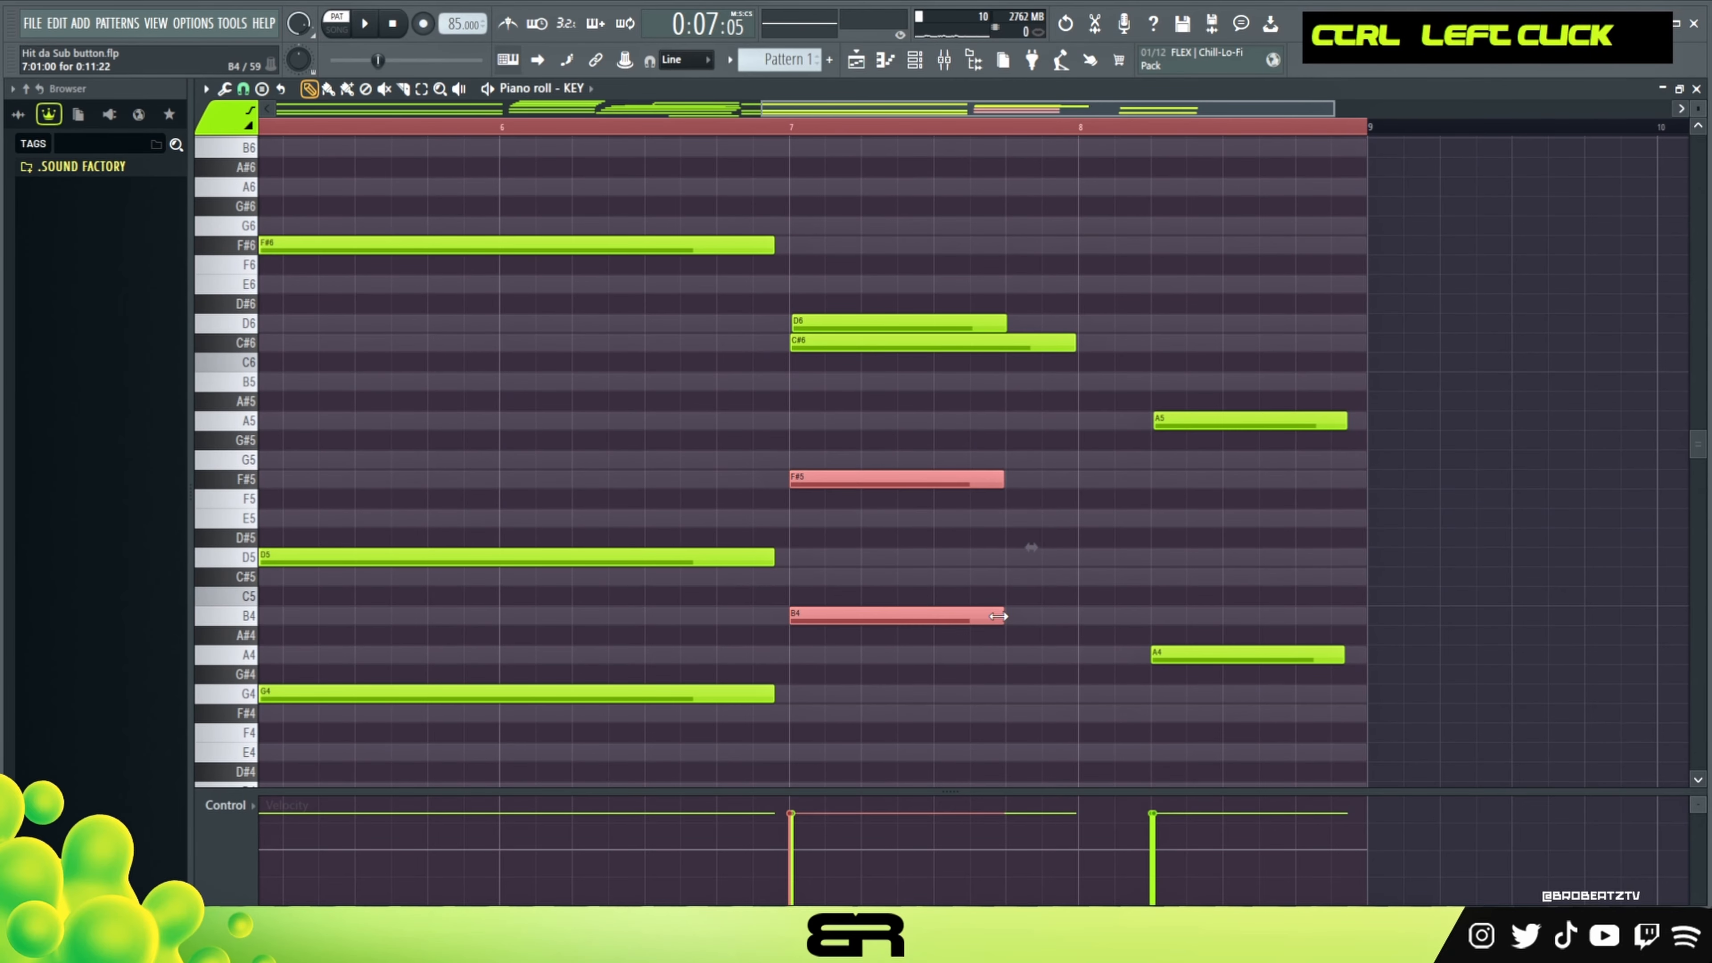
left_click_drag(992, 309, 1130, 348)
left_click(1136, 311)
Play back the extended progression from mid bar 2 through the new ending in bars 7 and 8.
scroll(995, 151, "down", 3)
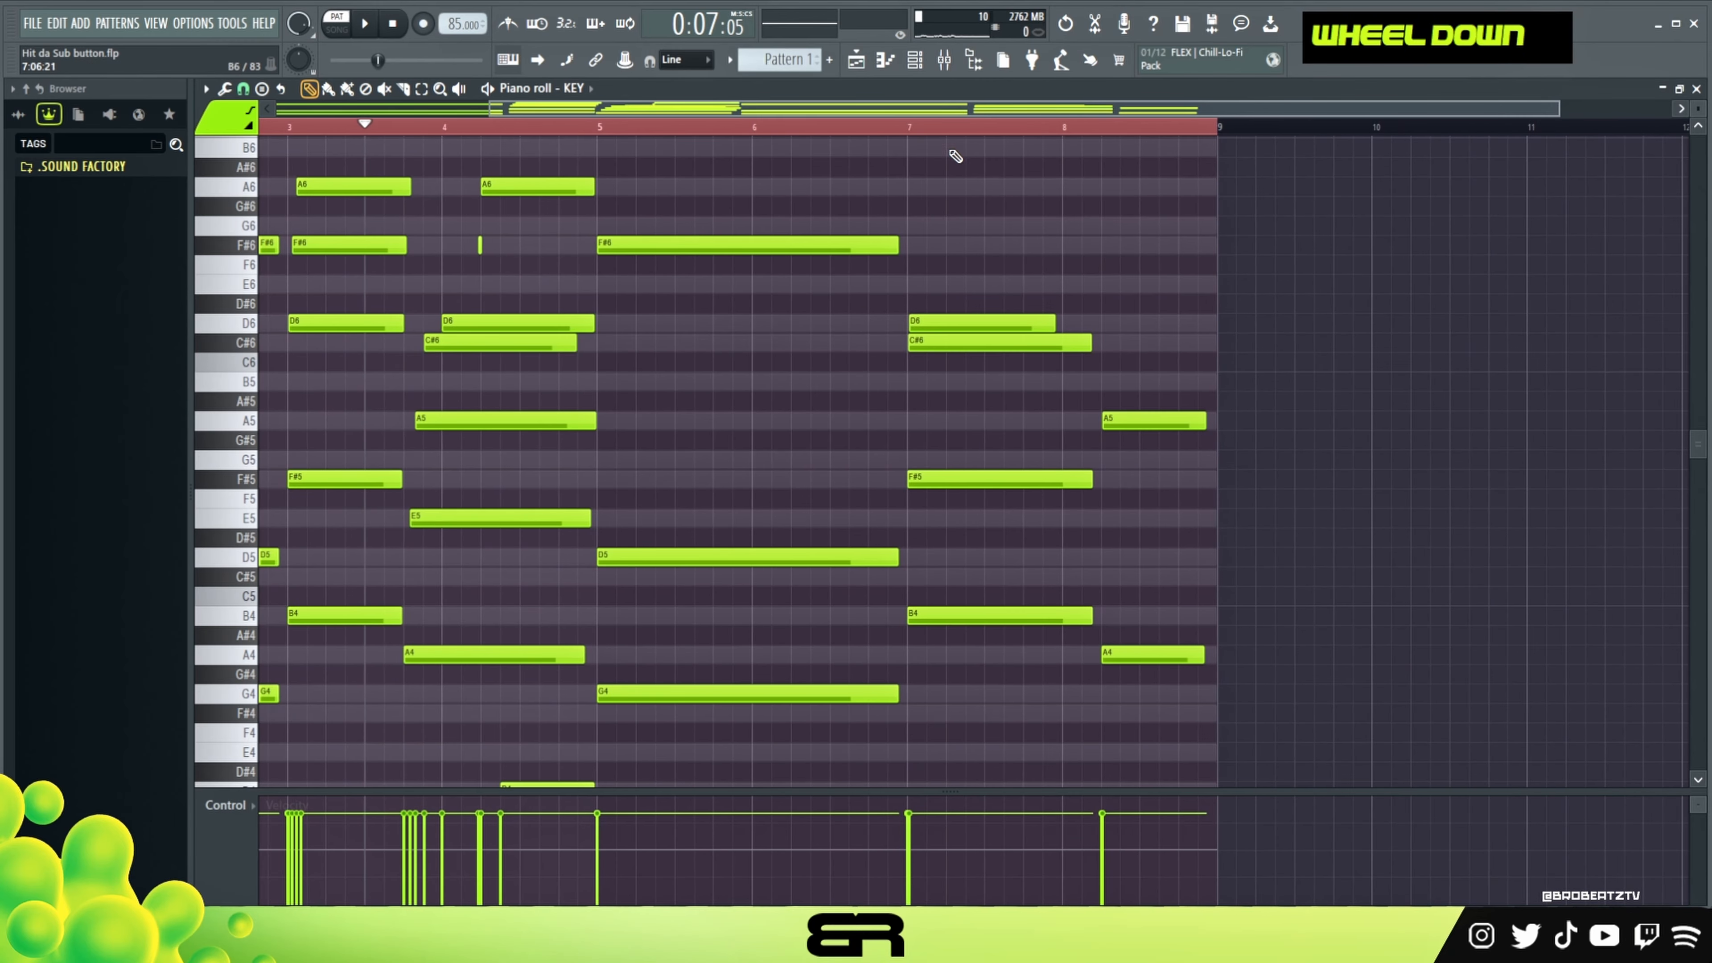
key("space")
key("space")
key("space")
left_click(511, 125)
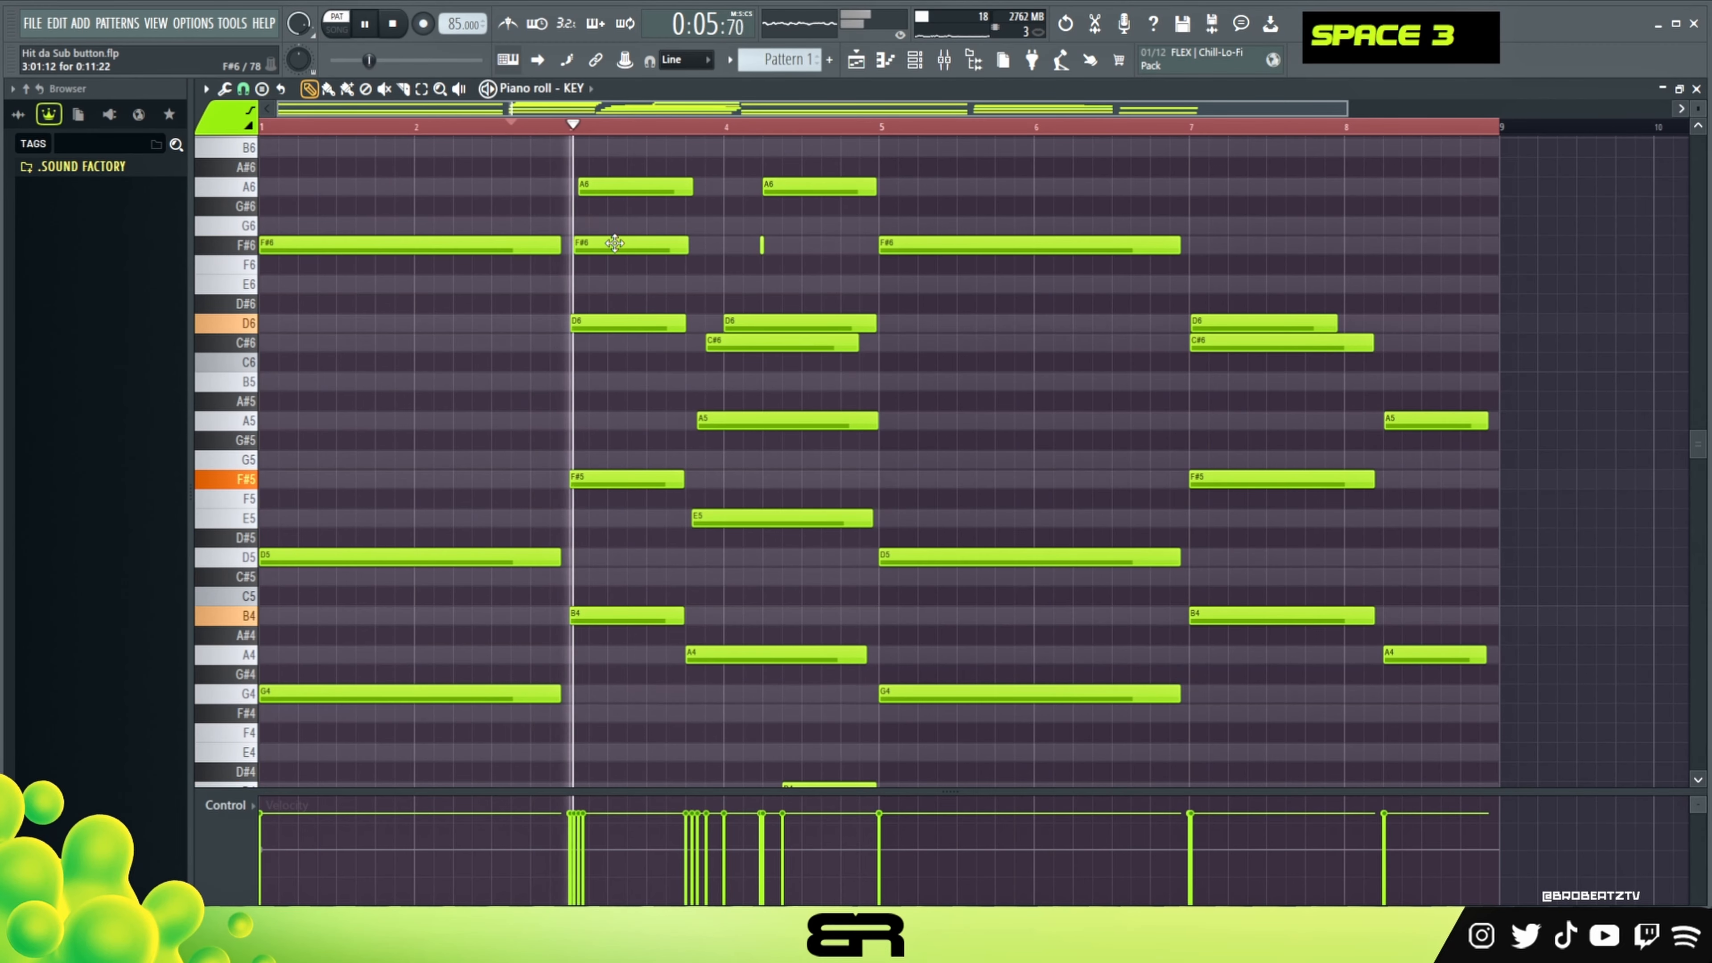
scroll(795, 348, "up", 1)
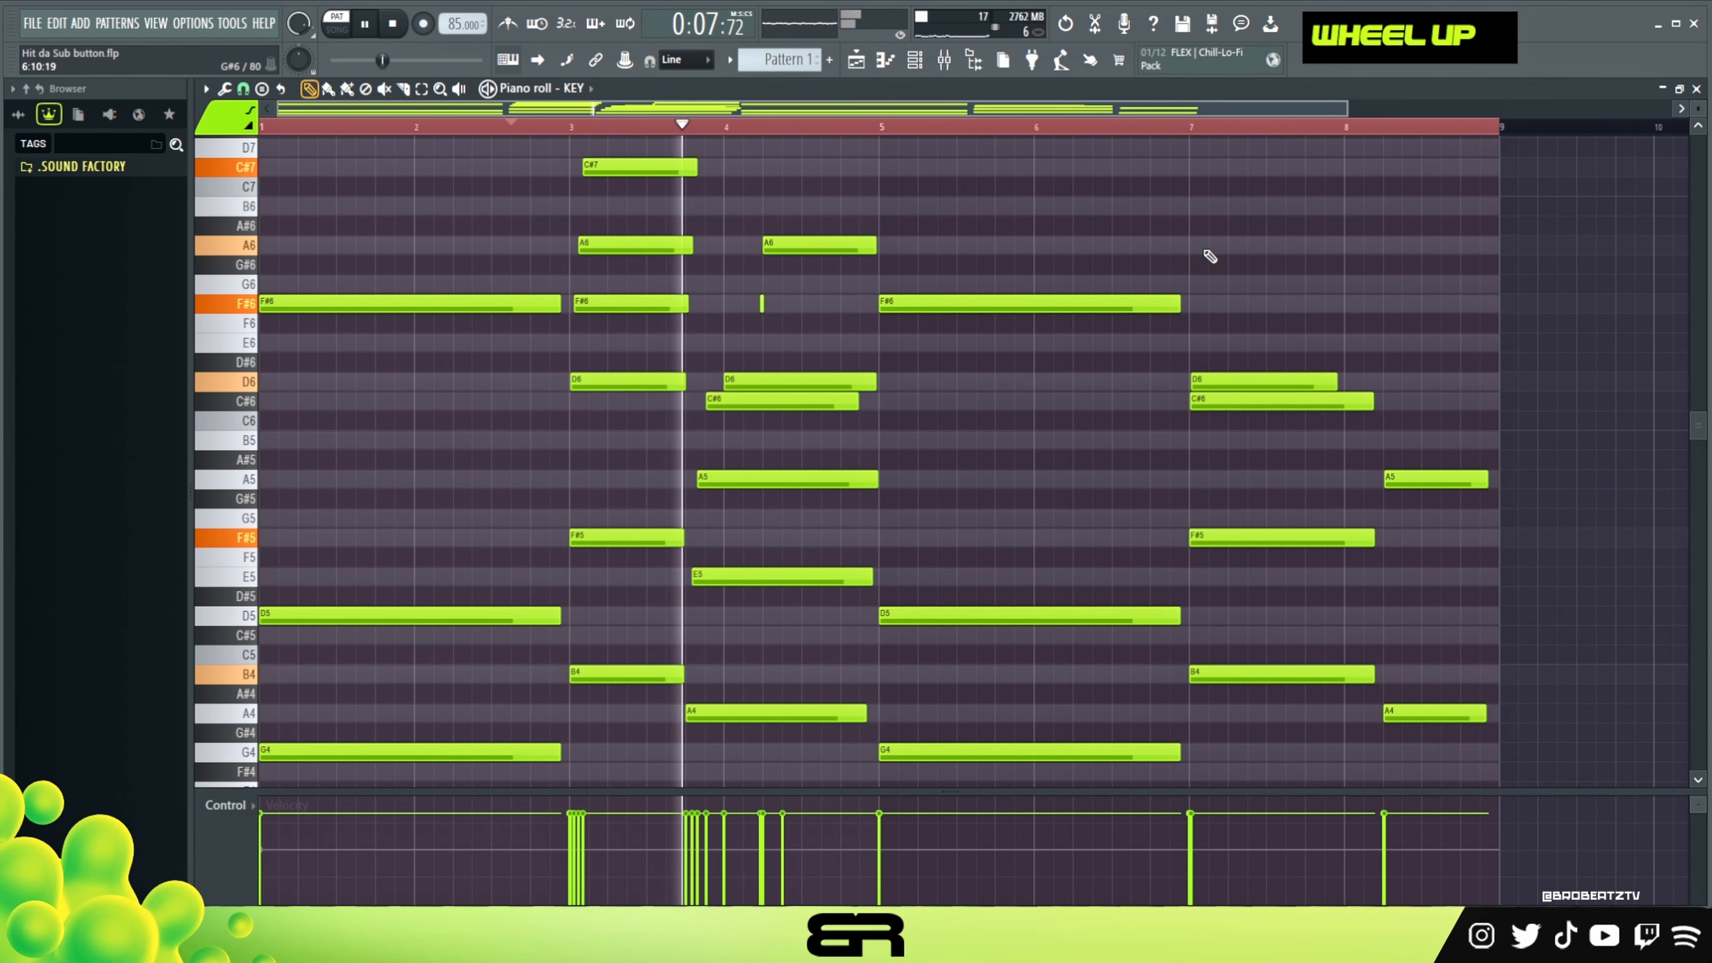
scroll(1554, 216, "down", 1)
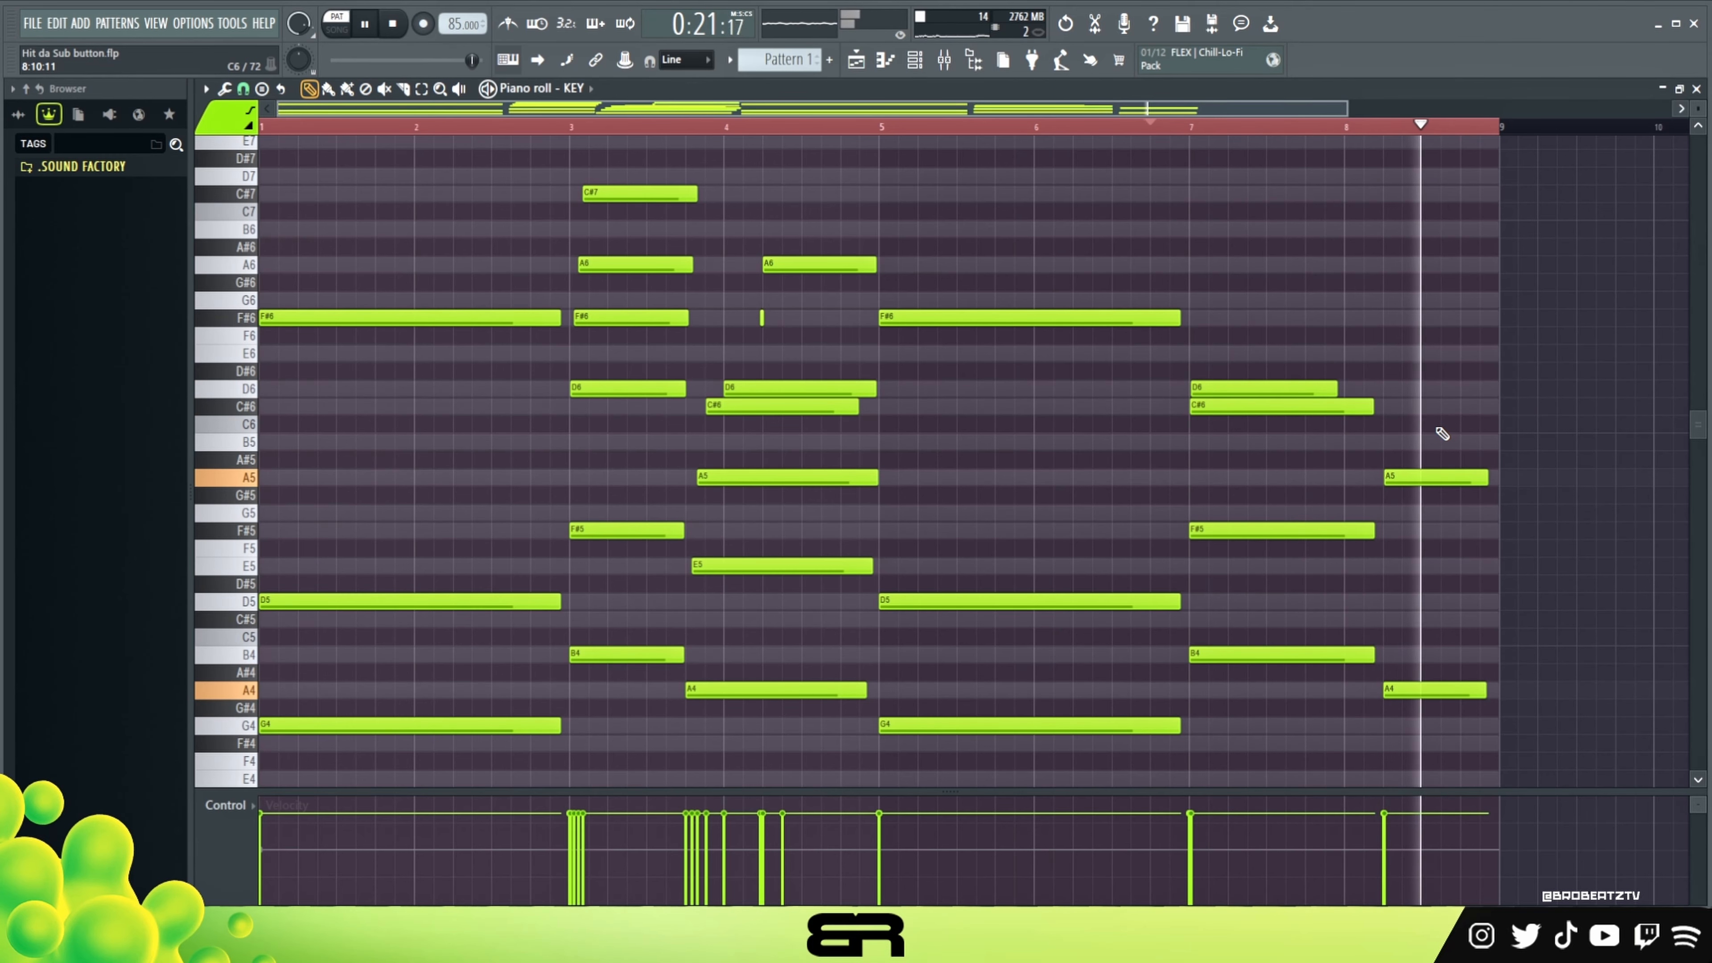
scroll(1437, 428, "down", 2)
key("space")
scroll(1436, 418, "up", 1)
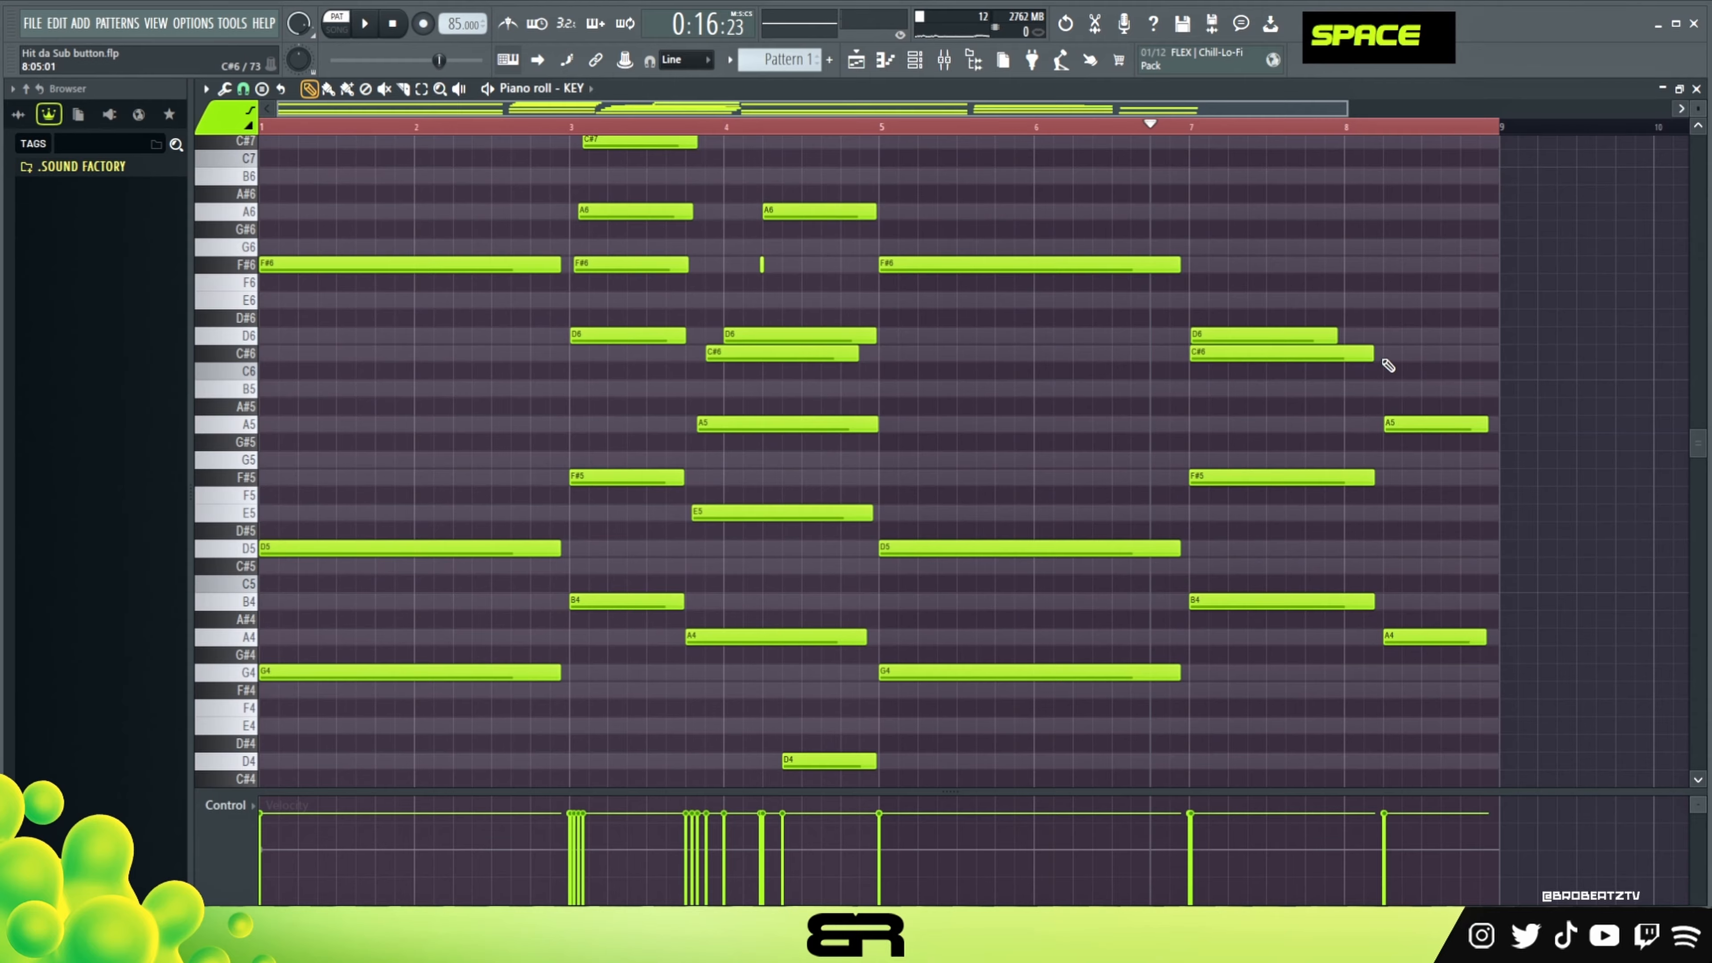
double_click(1017, 126)
left_click_drag(1016, 126, 433, 126)
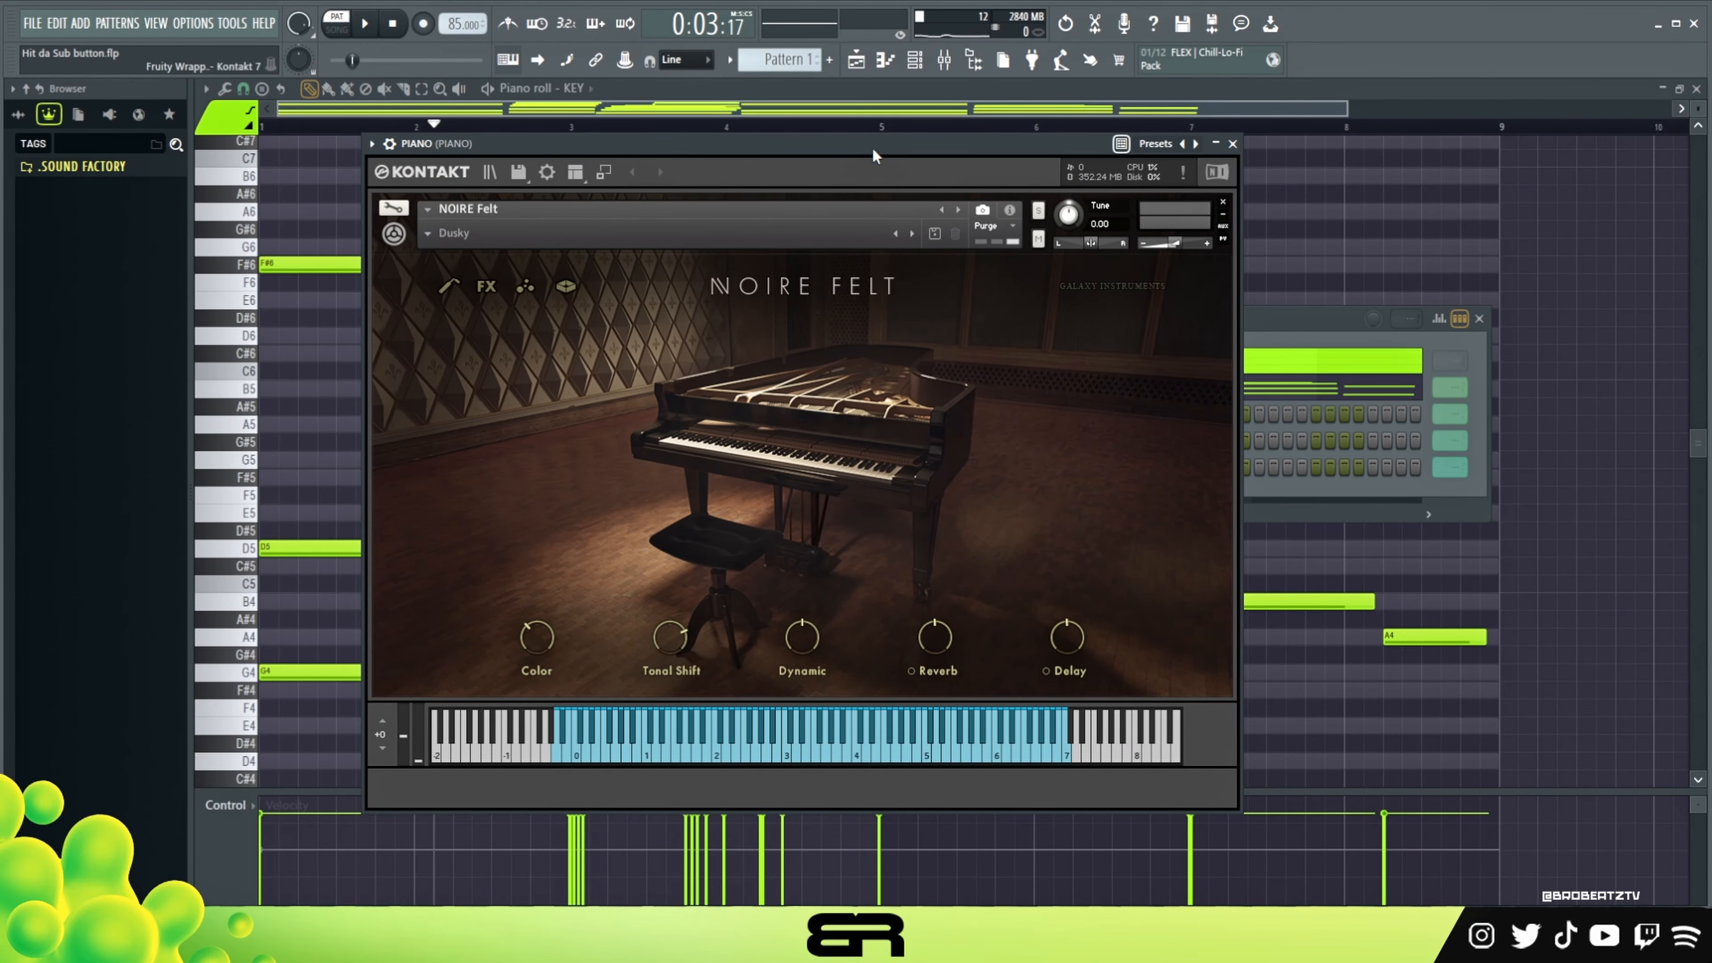
Copy the KEY channel's notes into the PIANO channel and open the PIANO channel's piano roll.
left_click(1283, 324)
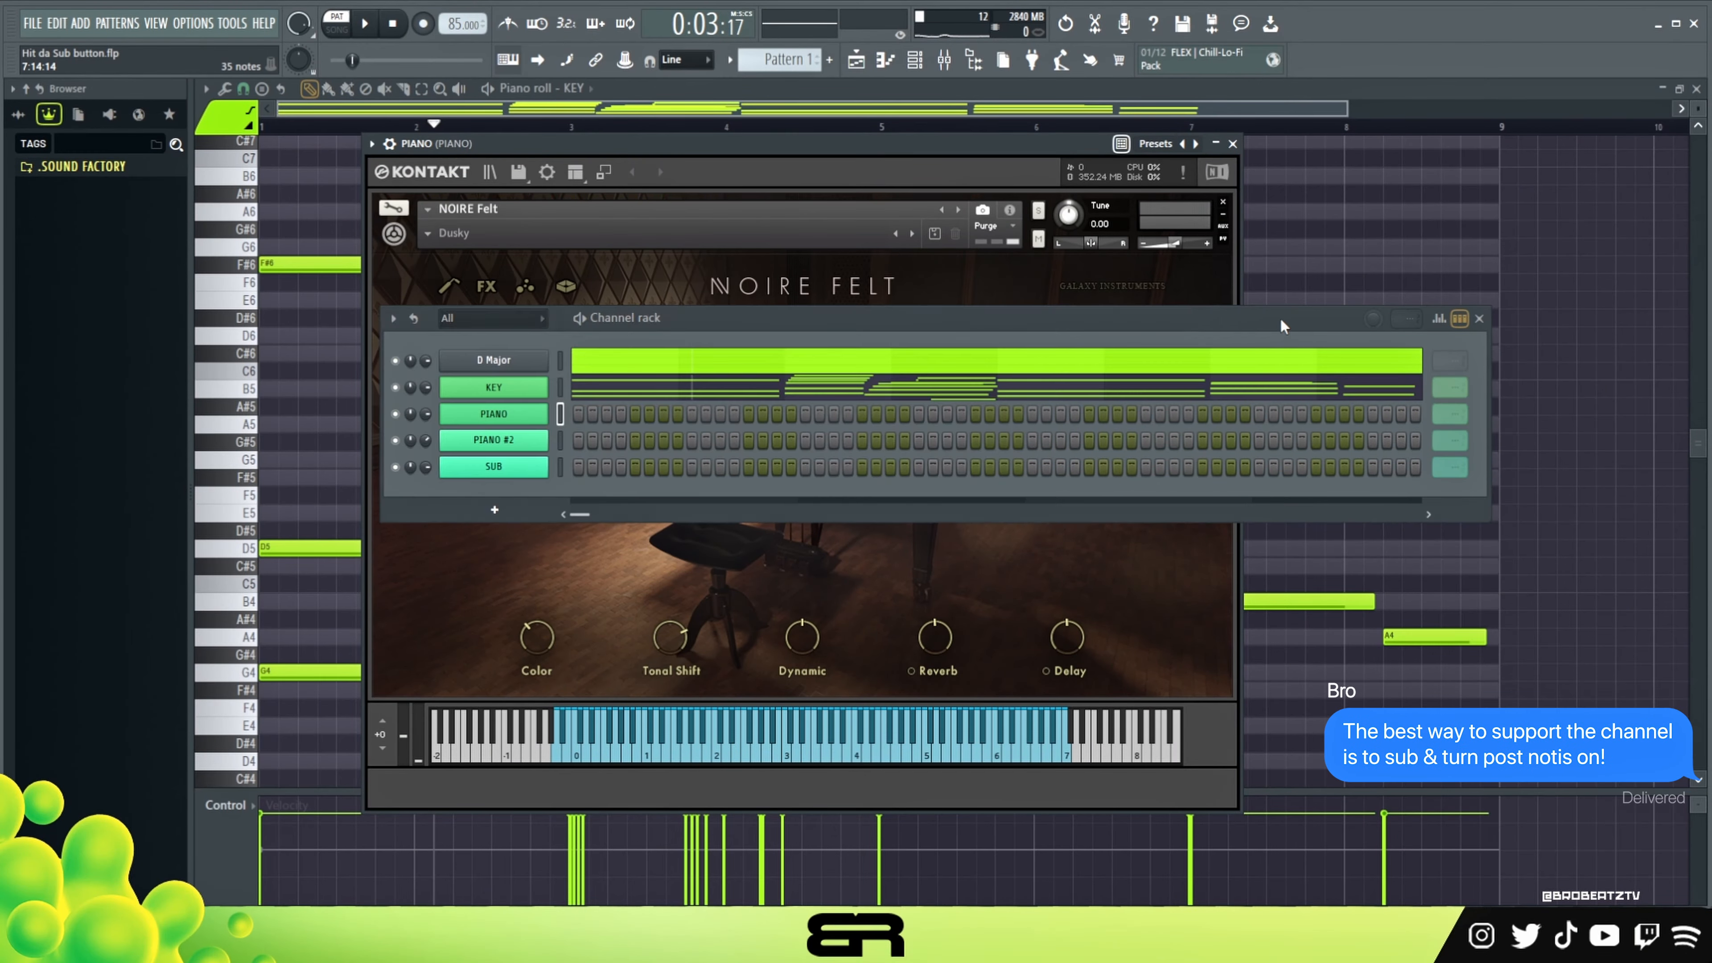
right_click(546, 396)
left_click(730, 408)
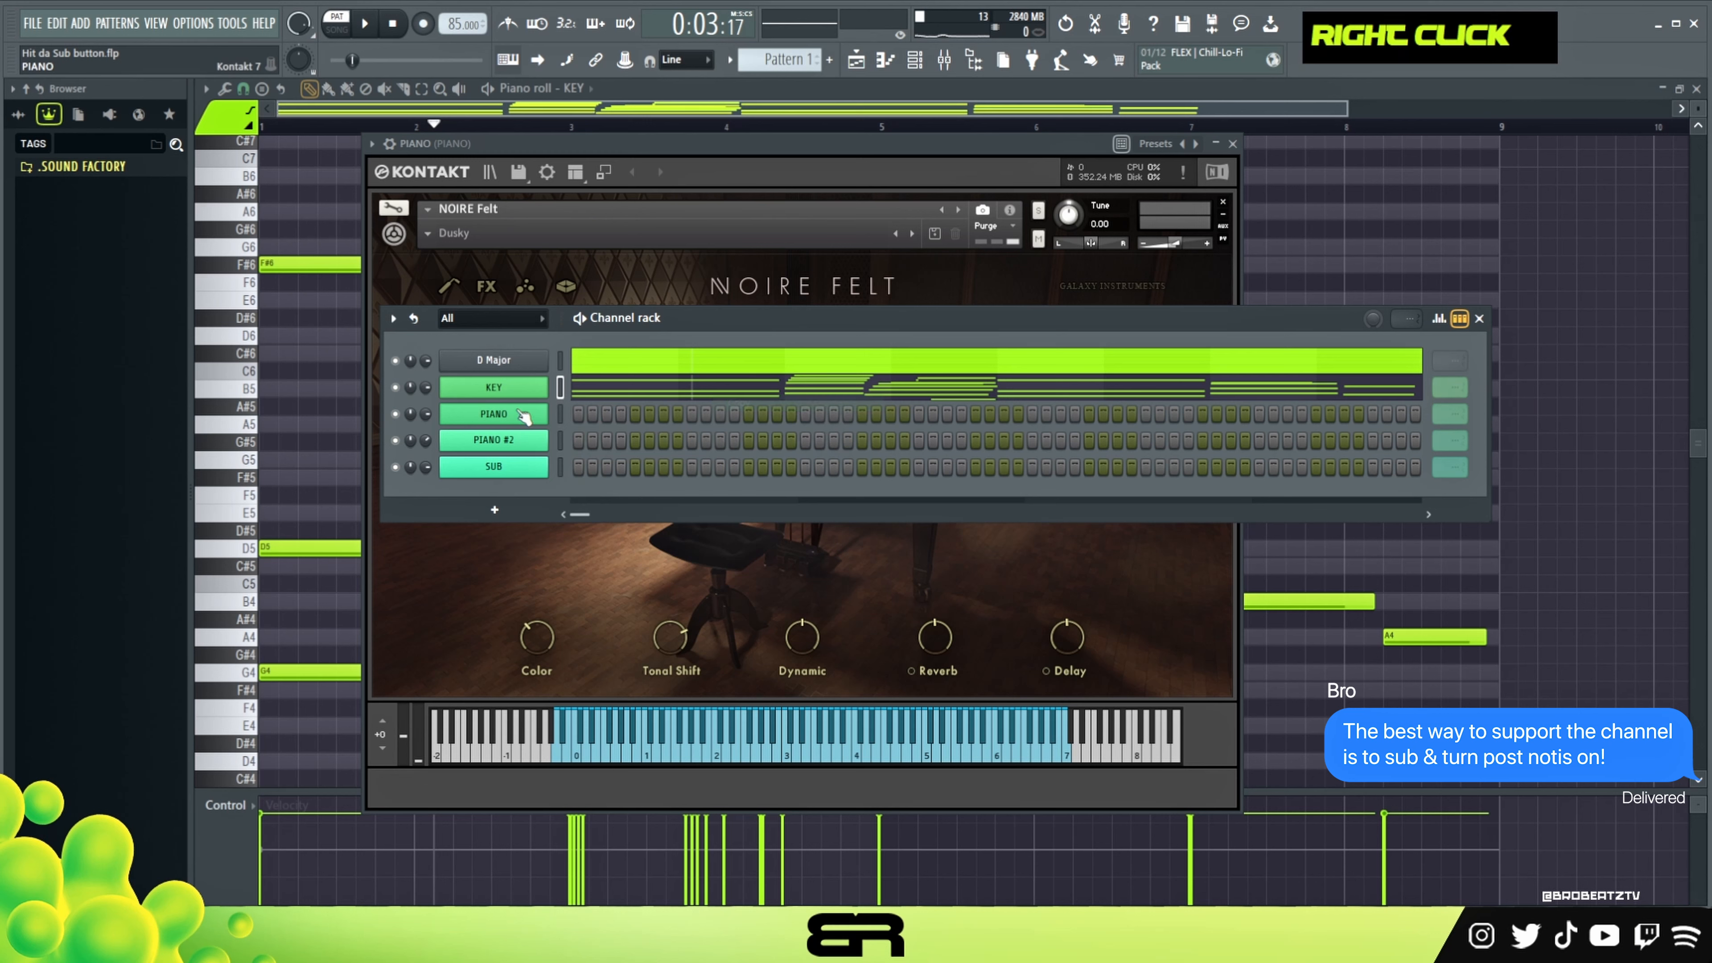
right_click(543, 413)
left_click(743, 446)
left_click(814, 415)
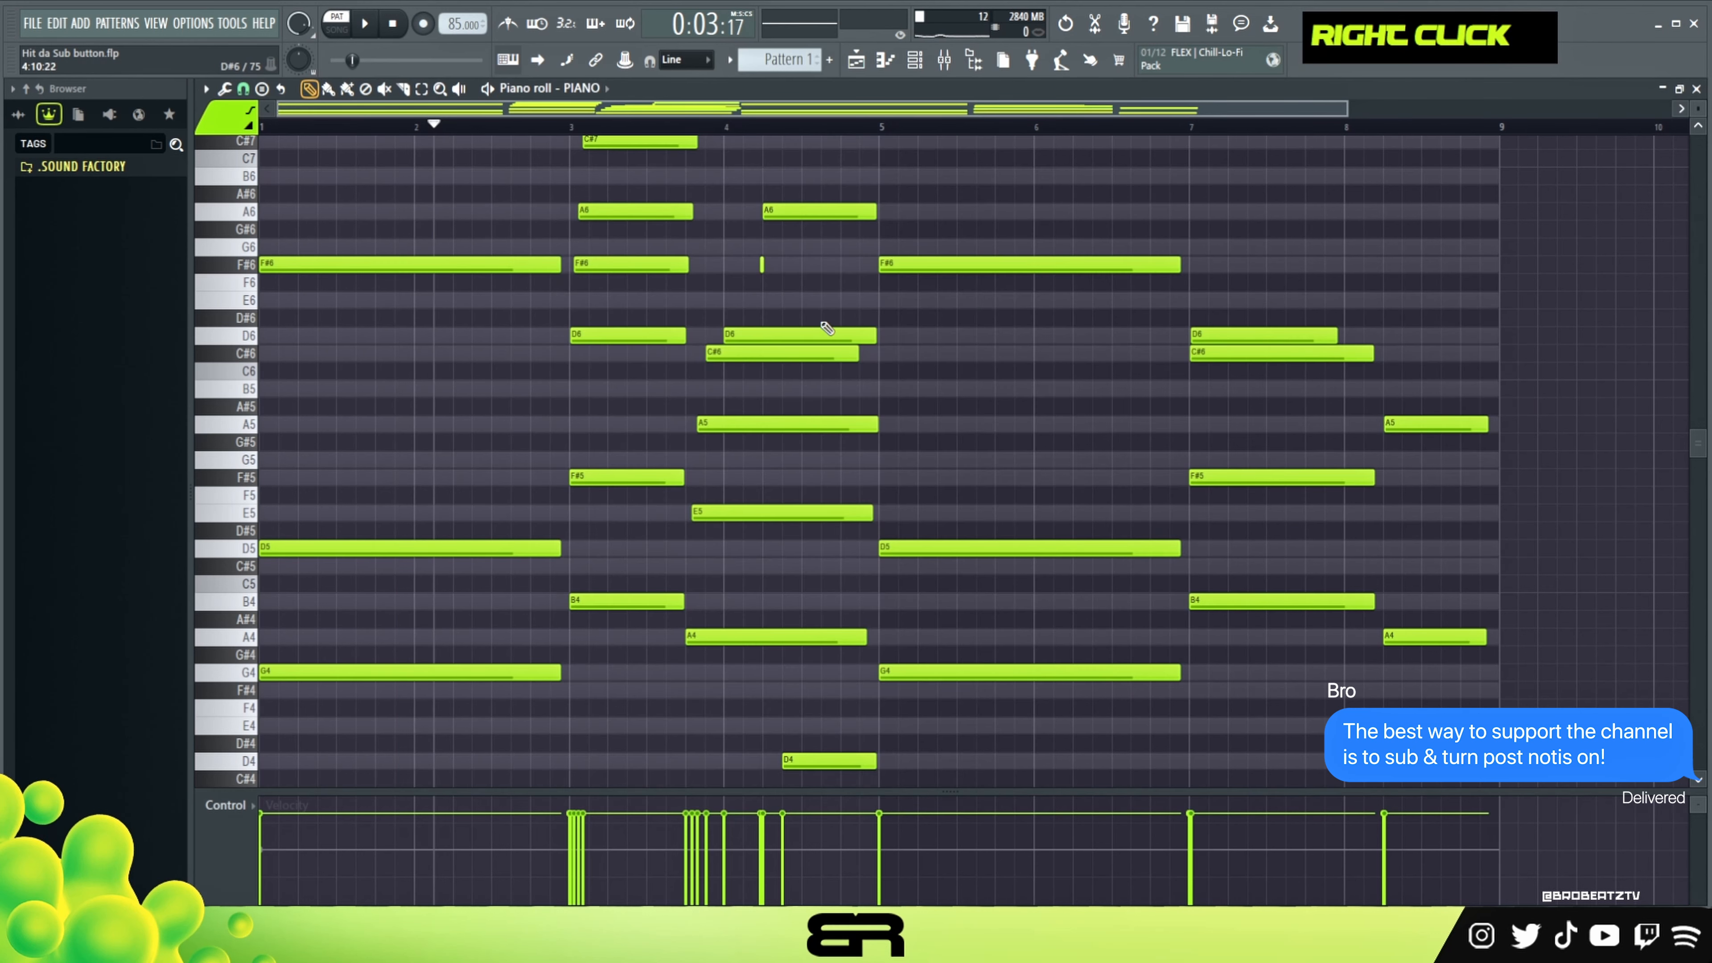
Delete the upper chord notes in bars 5 to 8, leaving only the G4, B4 and A4 bass notes.
scroll(824, 330, "up", 2)
scroll(889, 322, "down", 1)
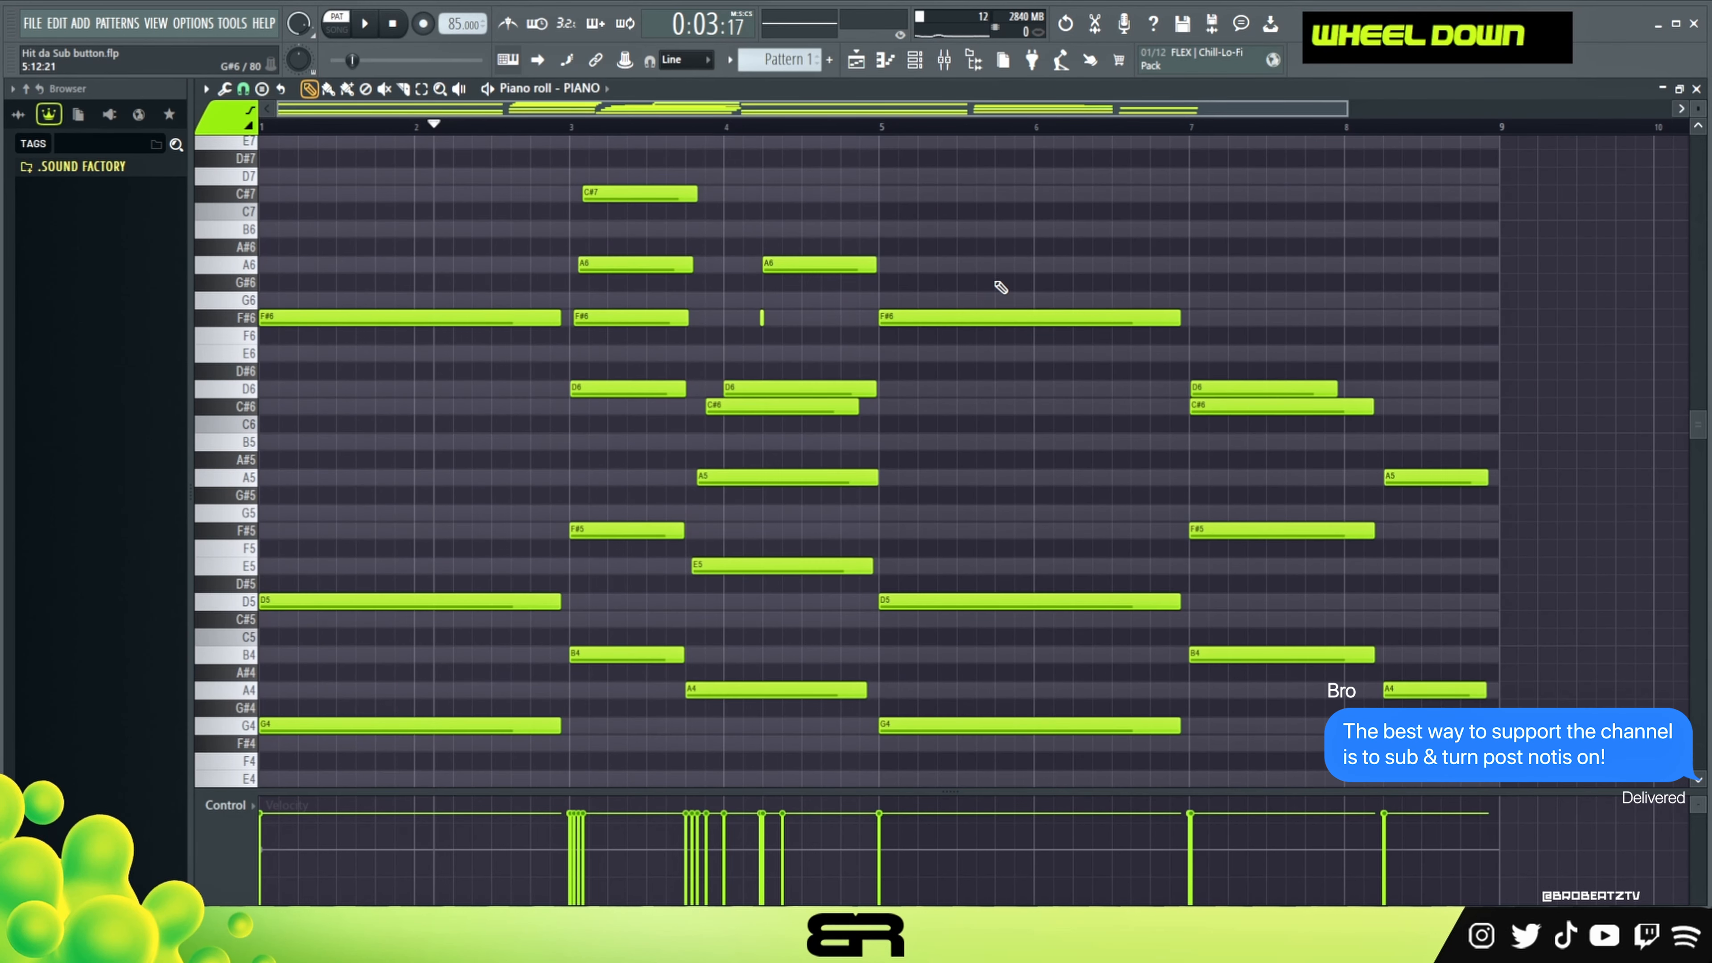
scroll(1168, 547, "down", 1)
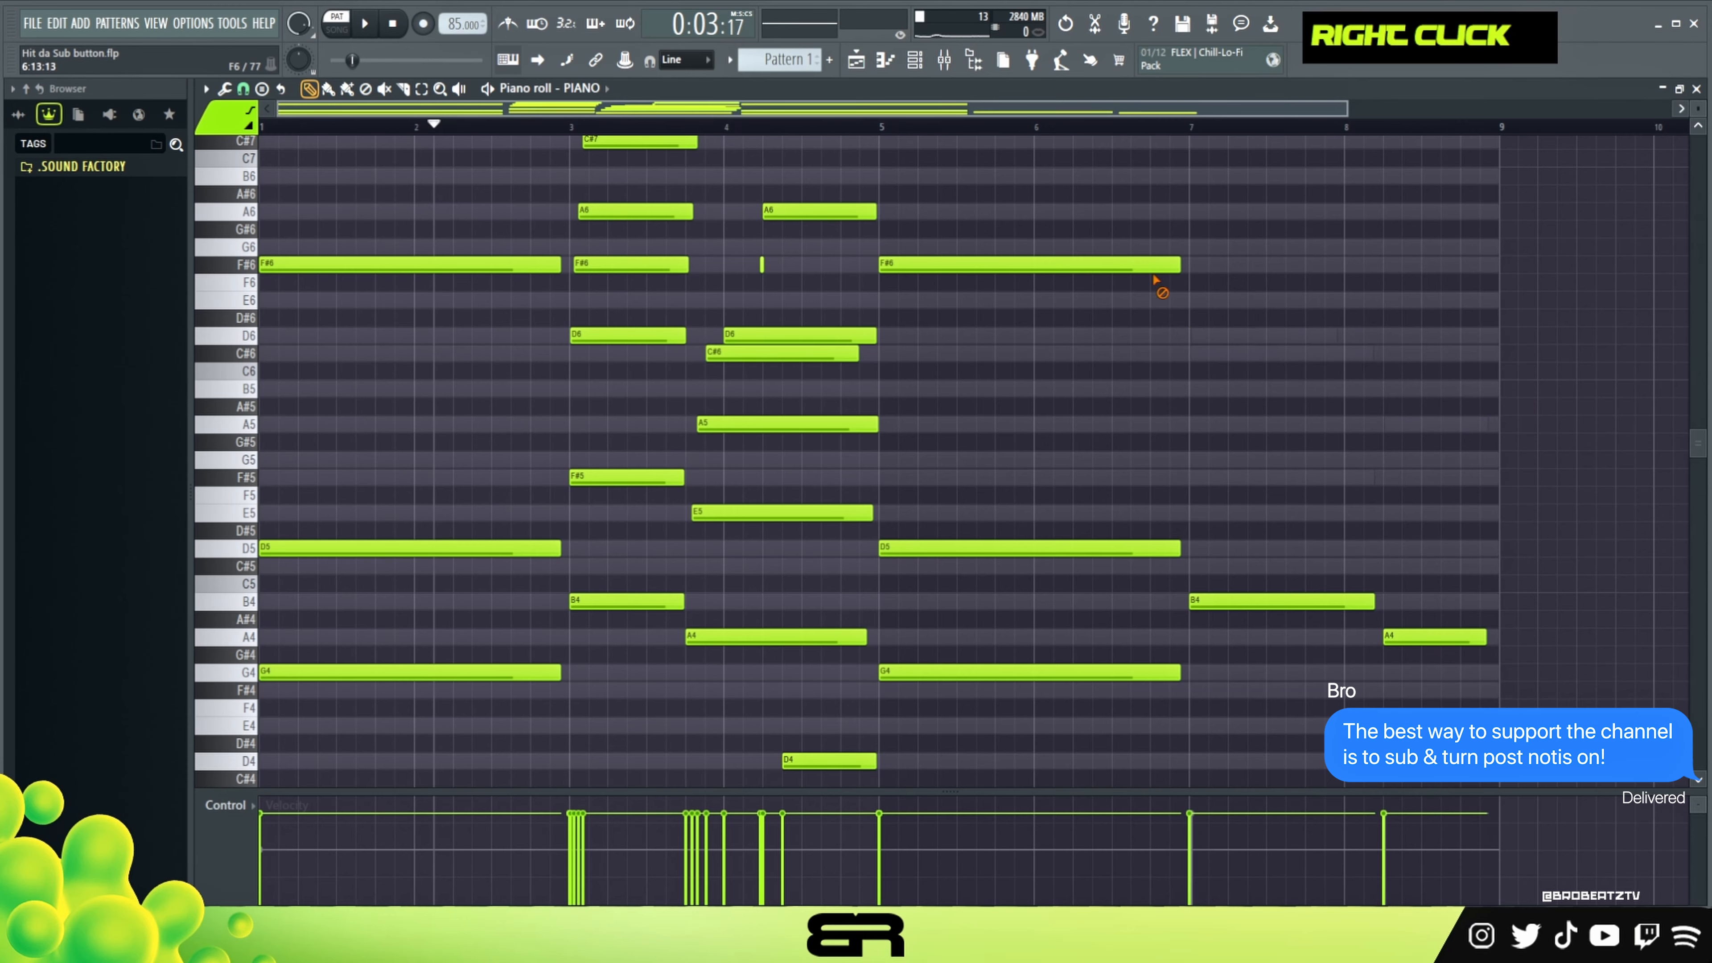
left_click(861, 126)
scroll(912, 149, "up", 3)
scroll(920, 157, "down", 1)
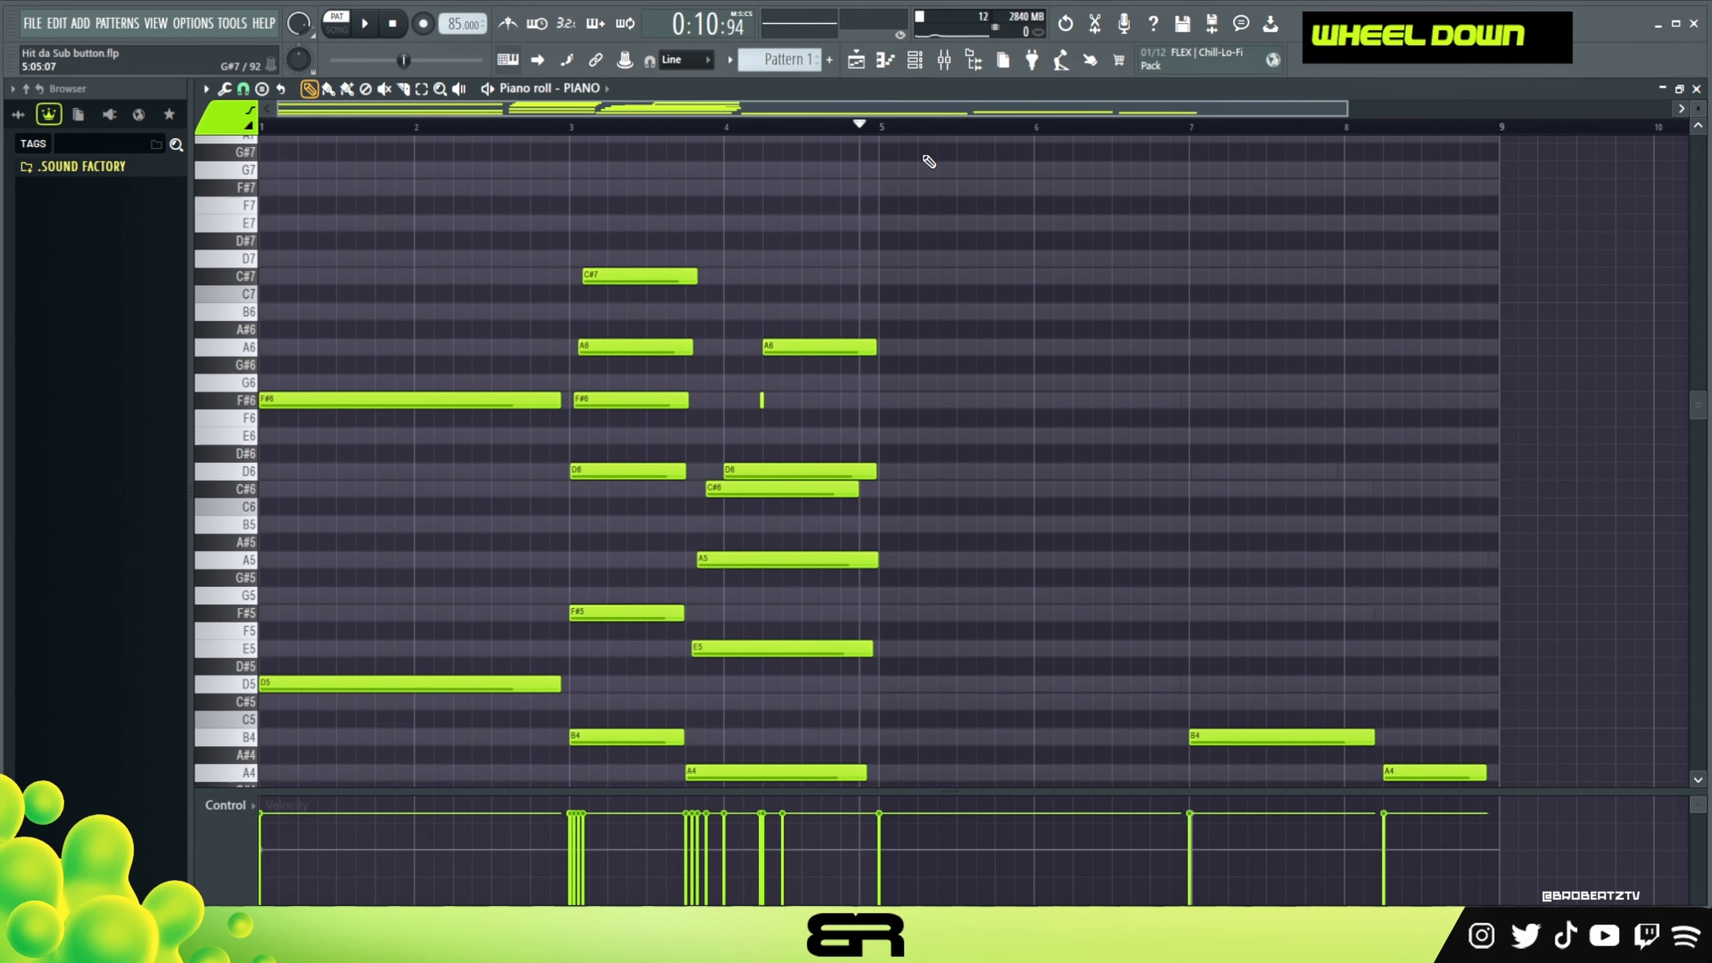
scroll(1071, 142, "down", 2)
scroll(1092, 105, "up", 2)
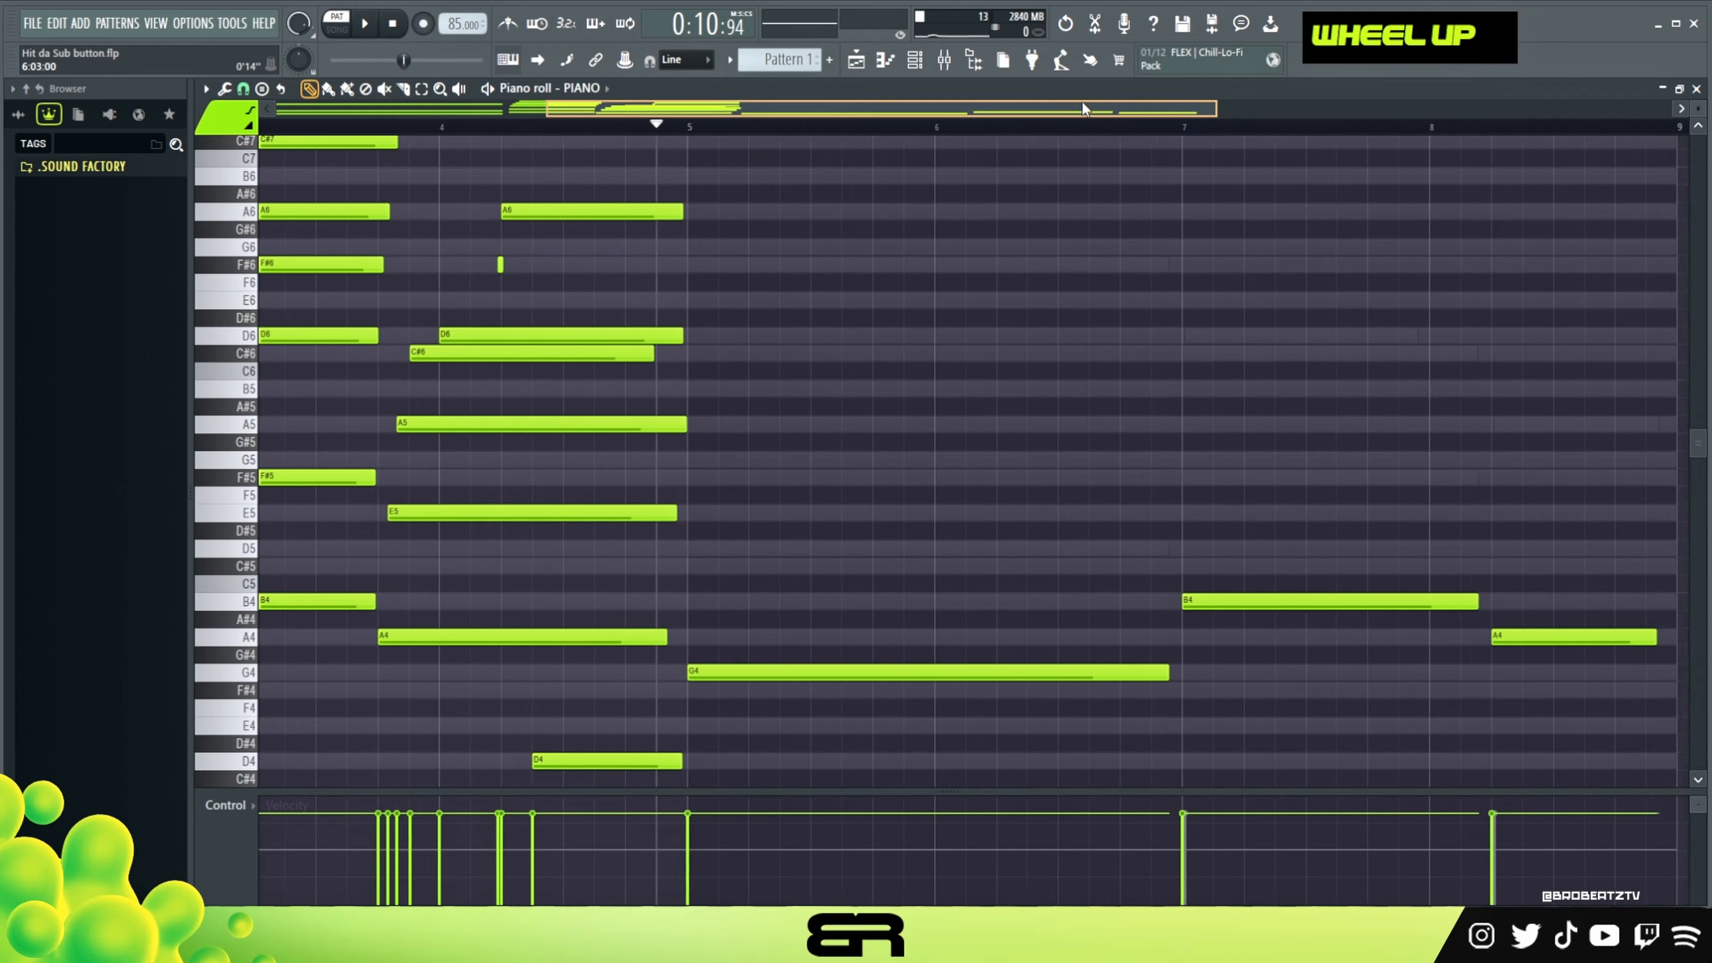
Play back the phrase in bars 3 and 4 and nudge the bar 4 A6 note slightly later.
scroll(813, 303, "up", 1)
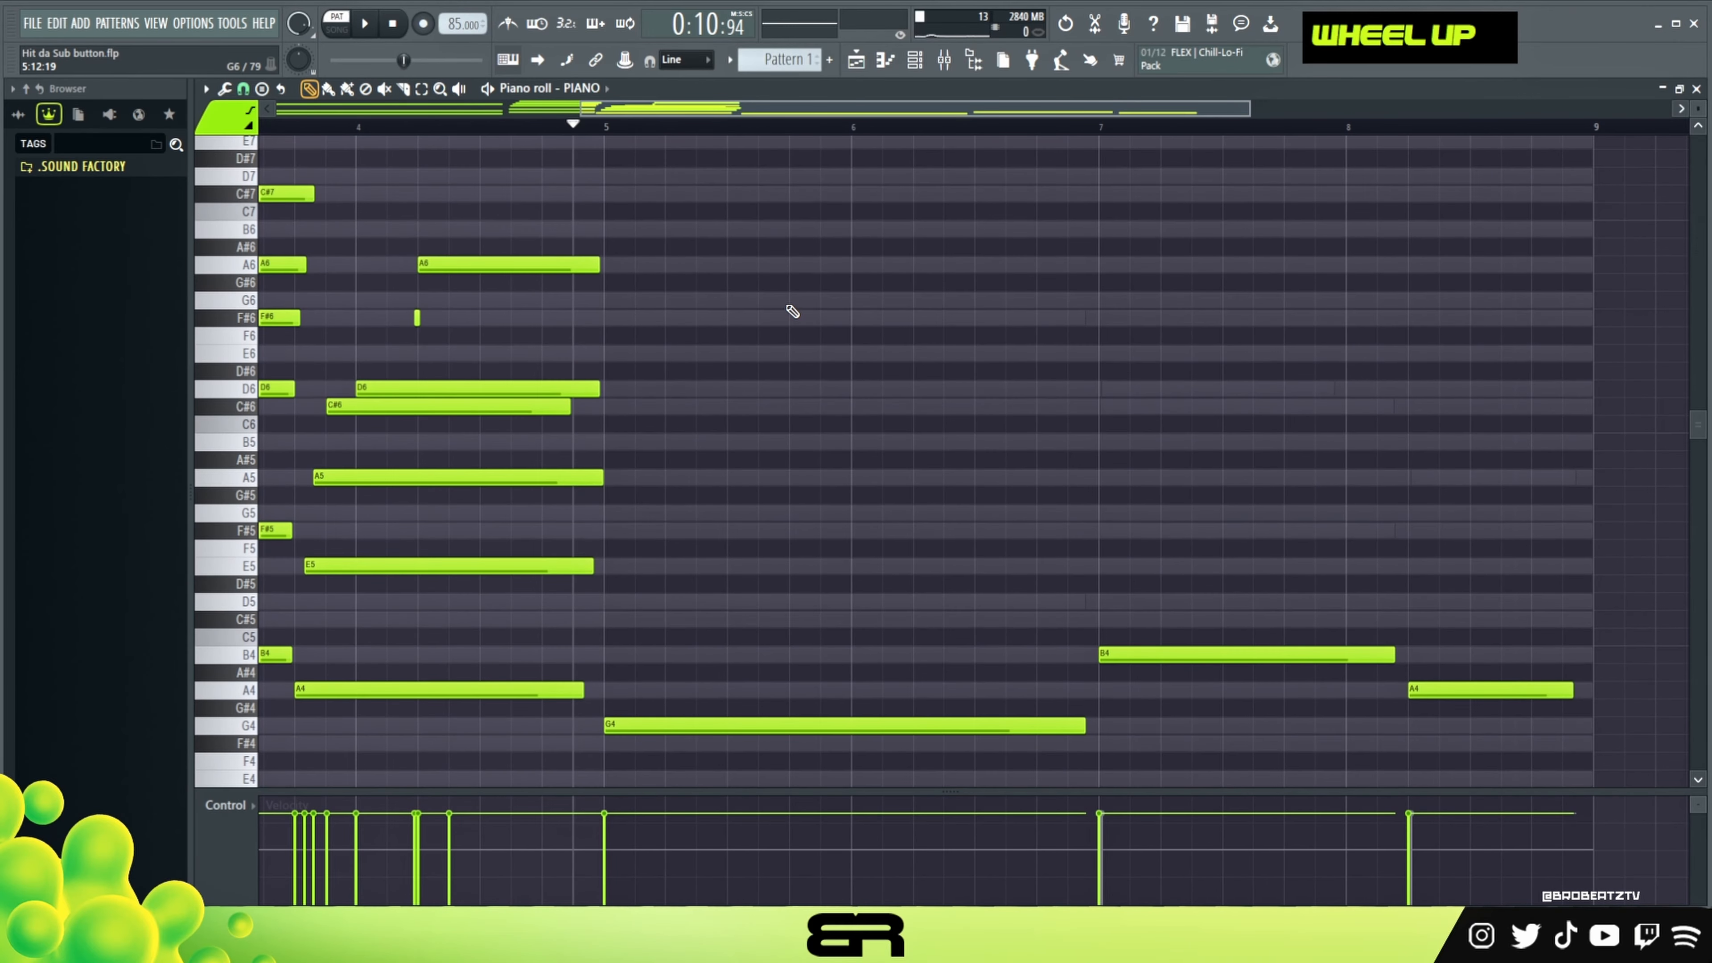
key("space")
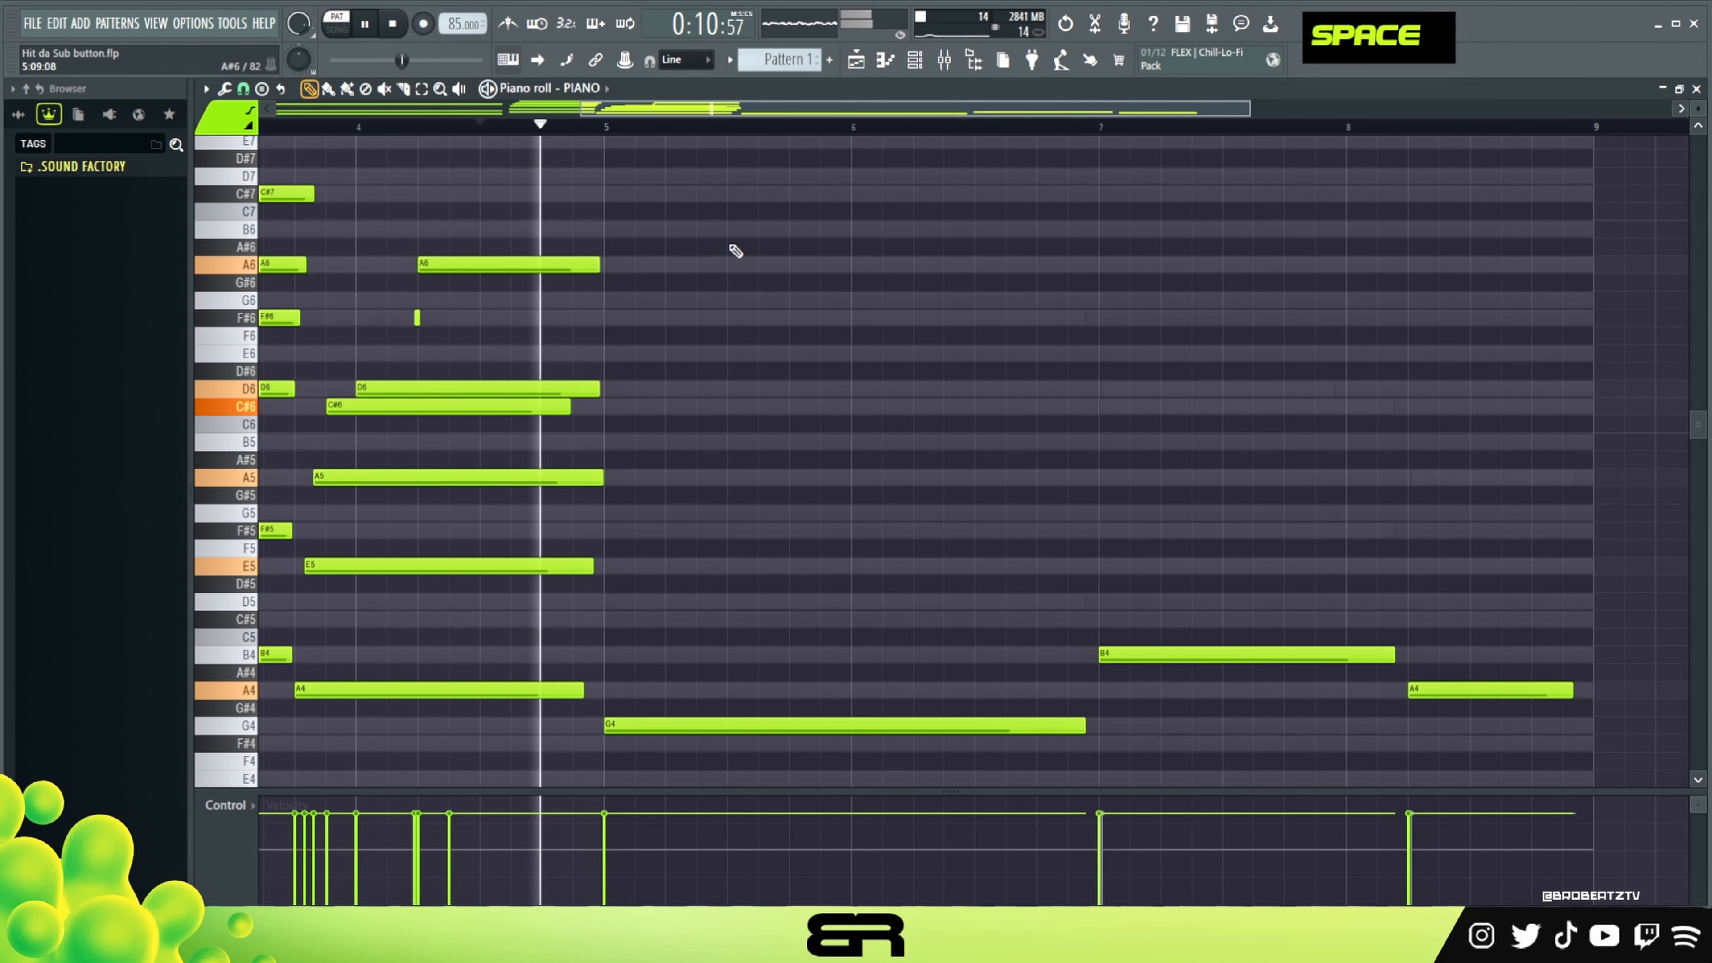
key("space")
left_click(302, 132)
double_click(297, 128)
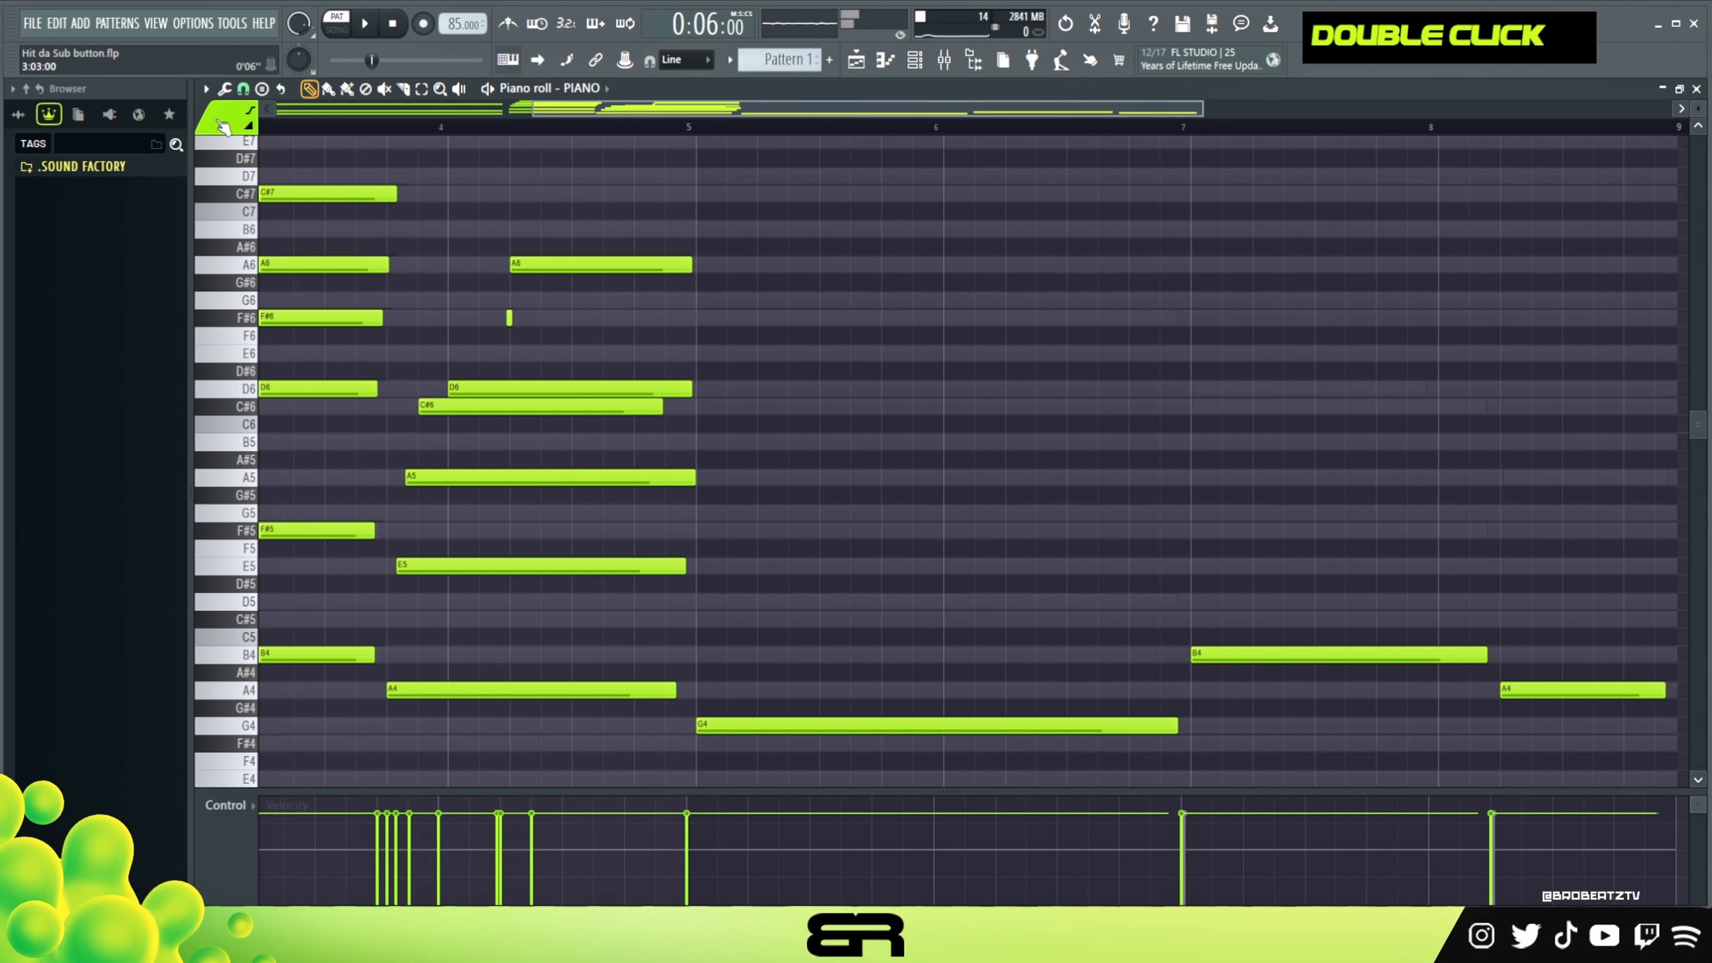
key("space")
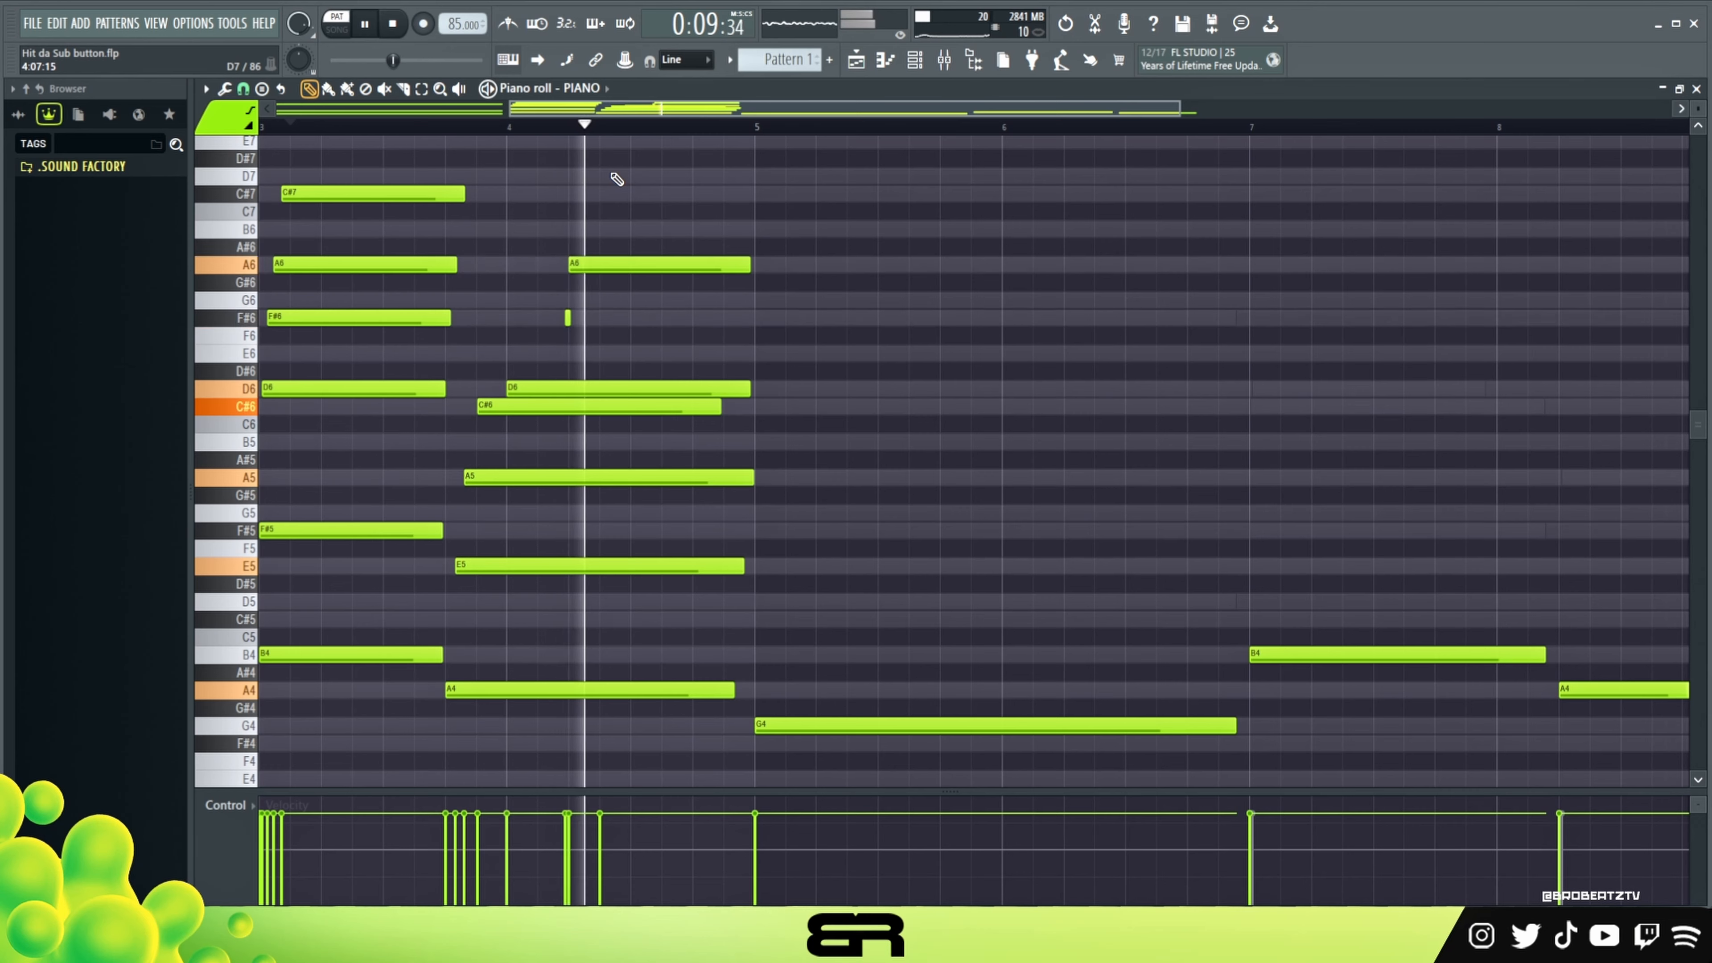
scroll(666, 266, "down", 2)
right_click(715, 308)
key("space")
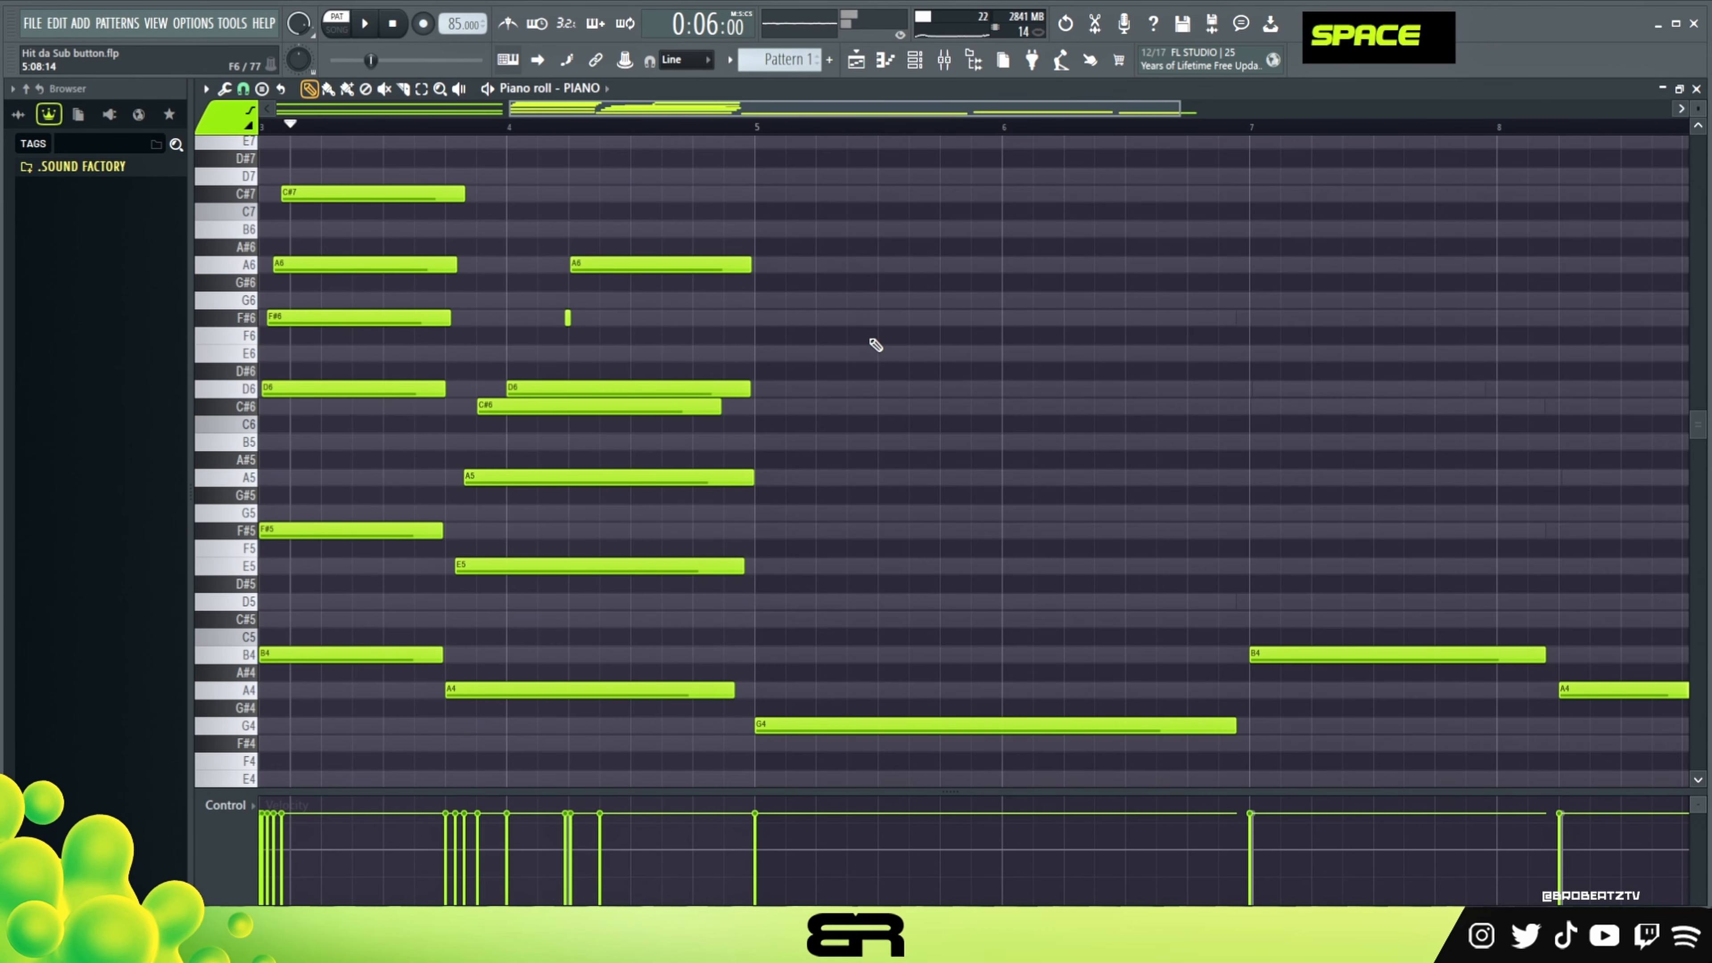
Add an F#6 melody note at the start of bar 5, just under one beat long.
left_click(718, 282)
left_click_drag(608, 294, 748, 329, "ctrl")
right_click(756, 324)
left_click(755, 323)
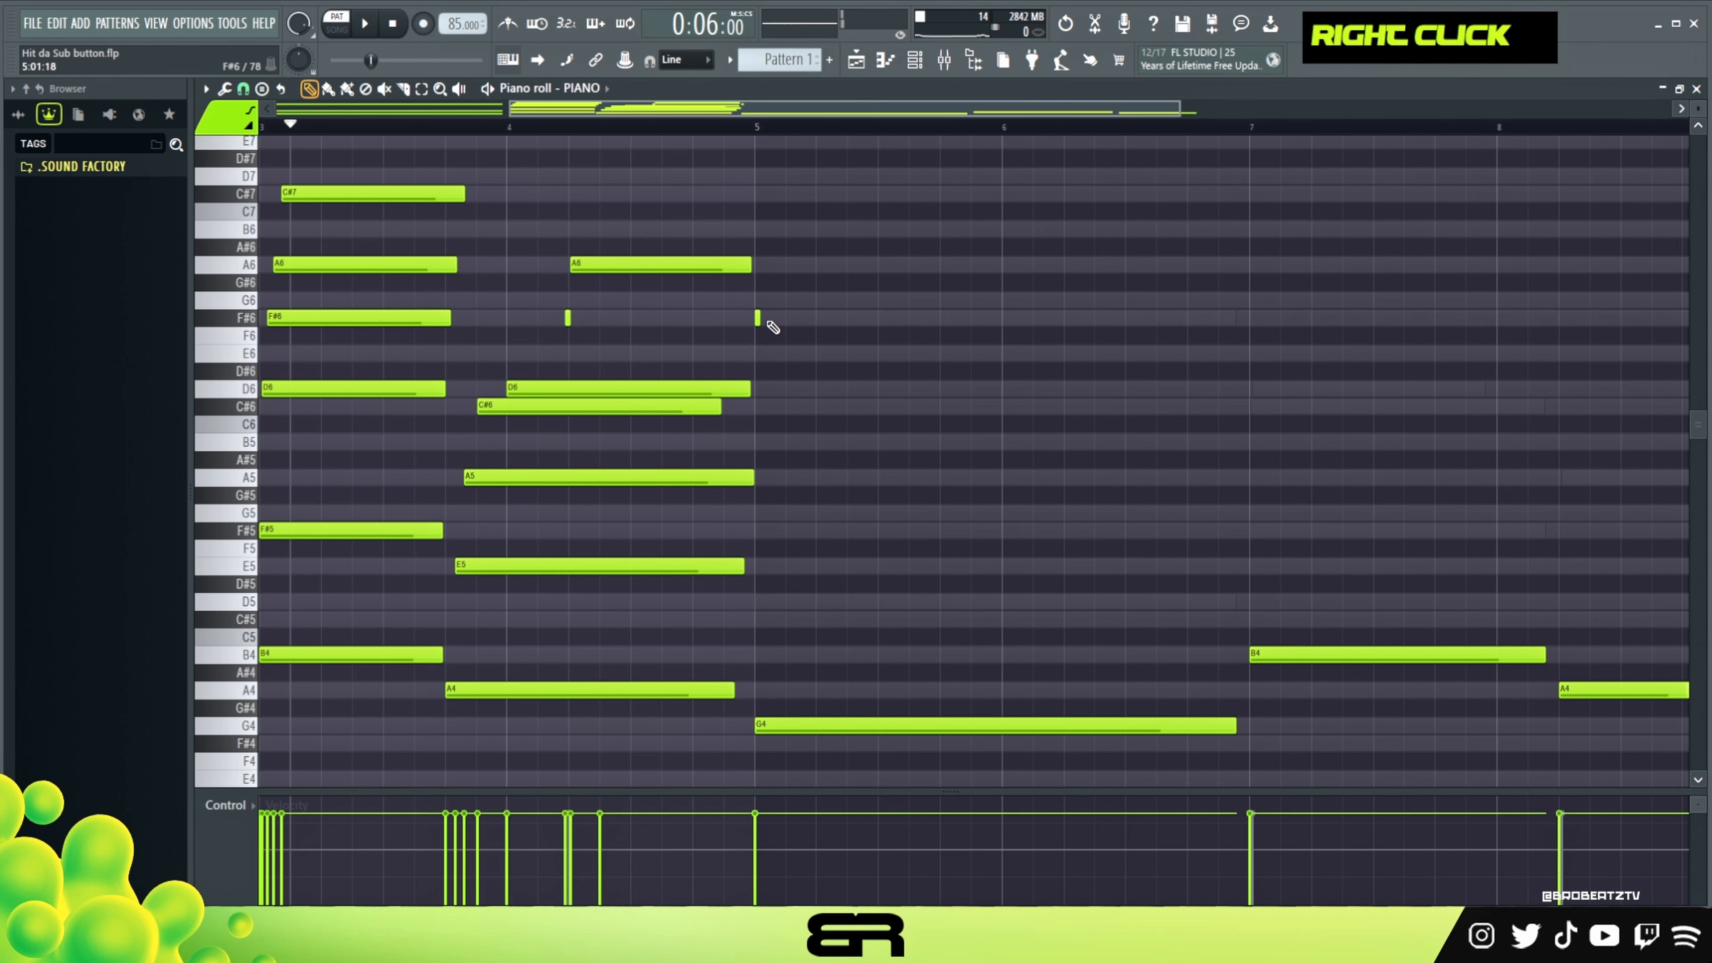
left_click(759, 321, "alt")
left_click_drag(784, 324, 807, 318, "alt")
right_click(806, 318)
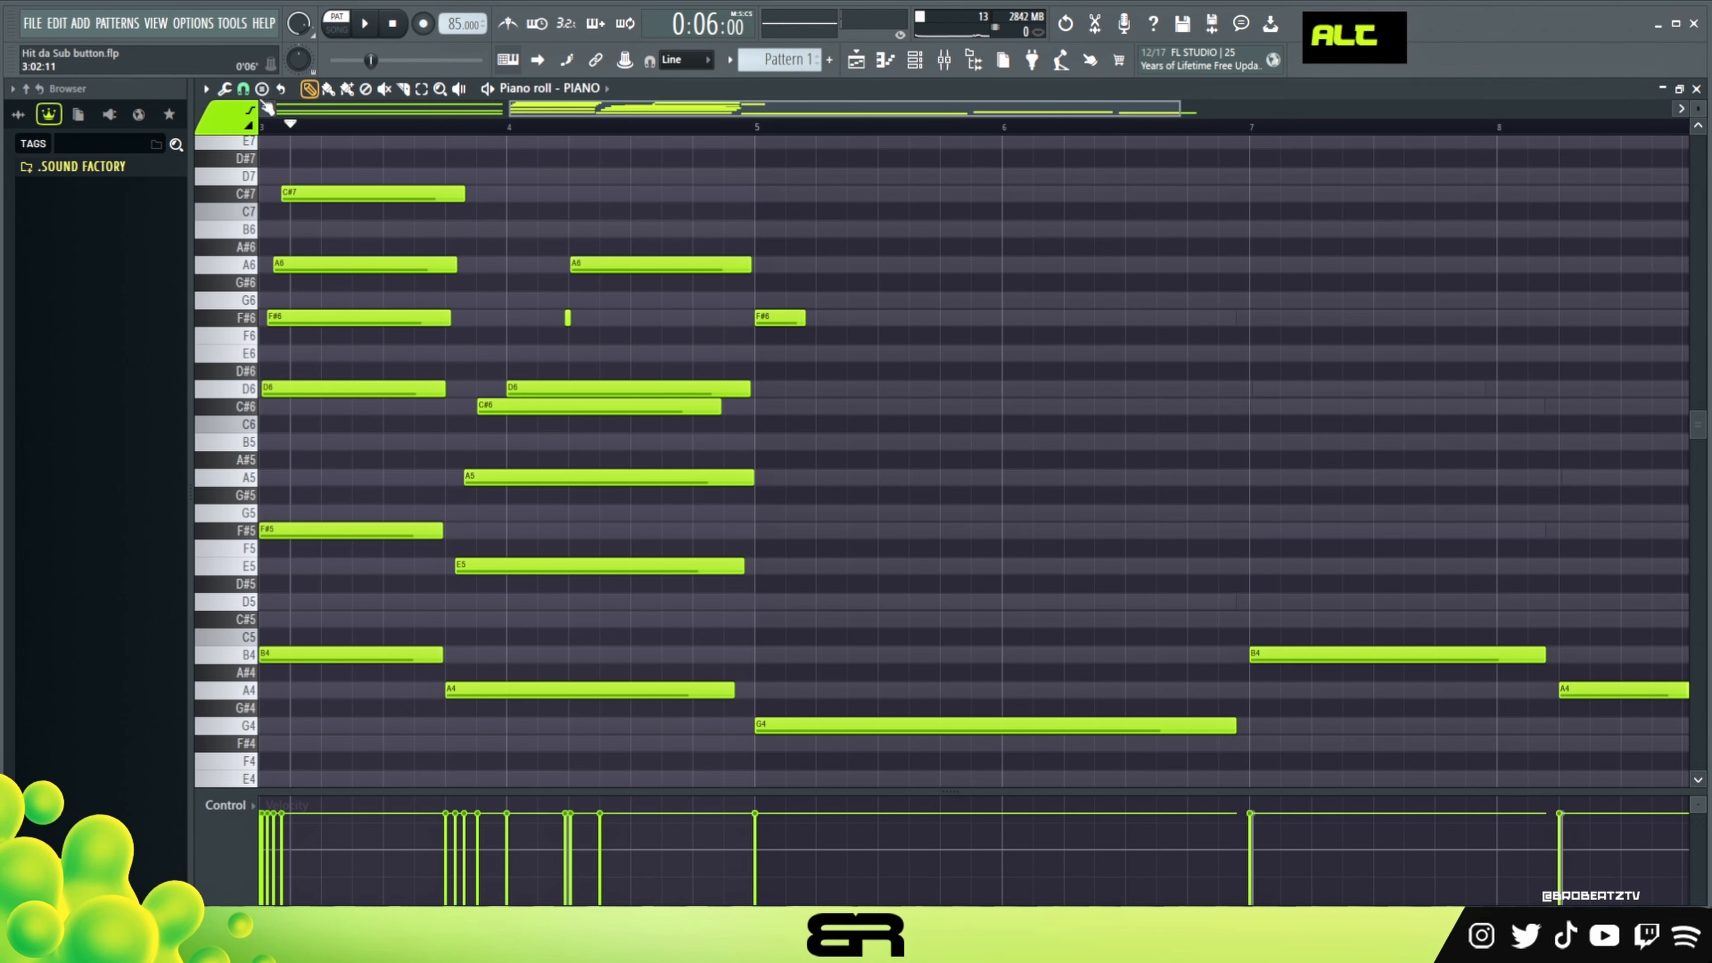
With snap set to 1/3 beat, lengthen bar 5's F#6 slightly and follow it with short E6, C#6 and D6 melody notes.
left_click(243, 88)
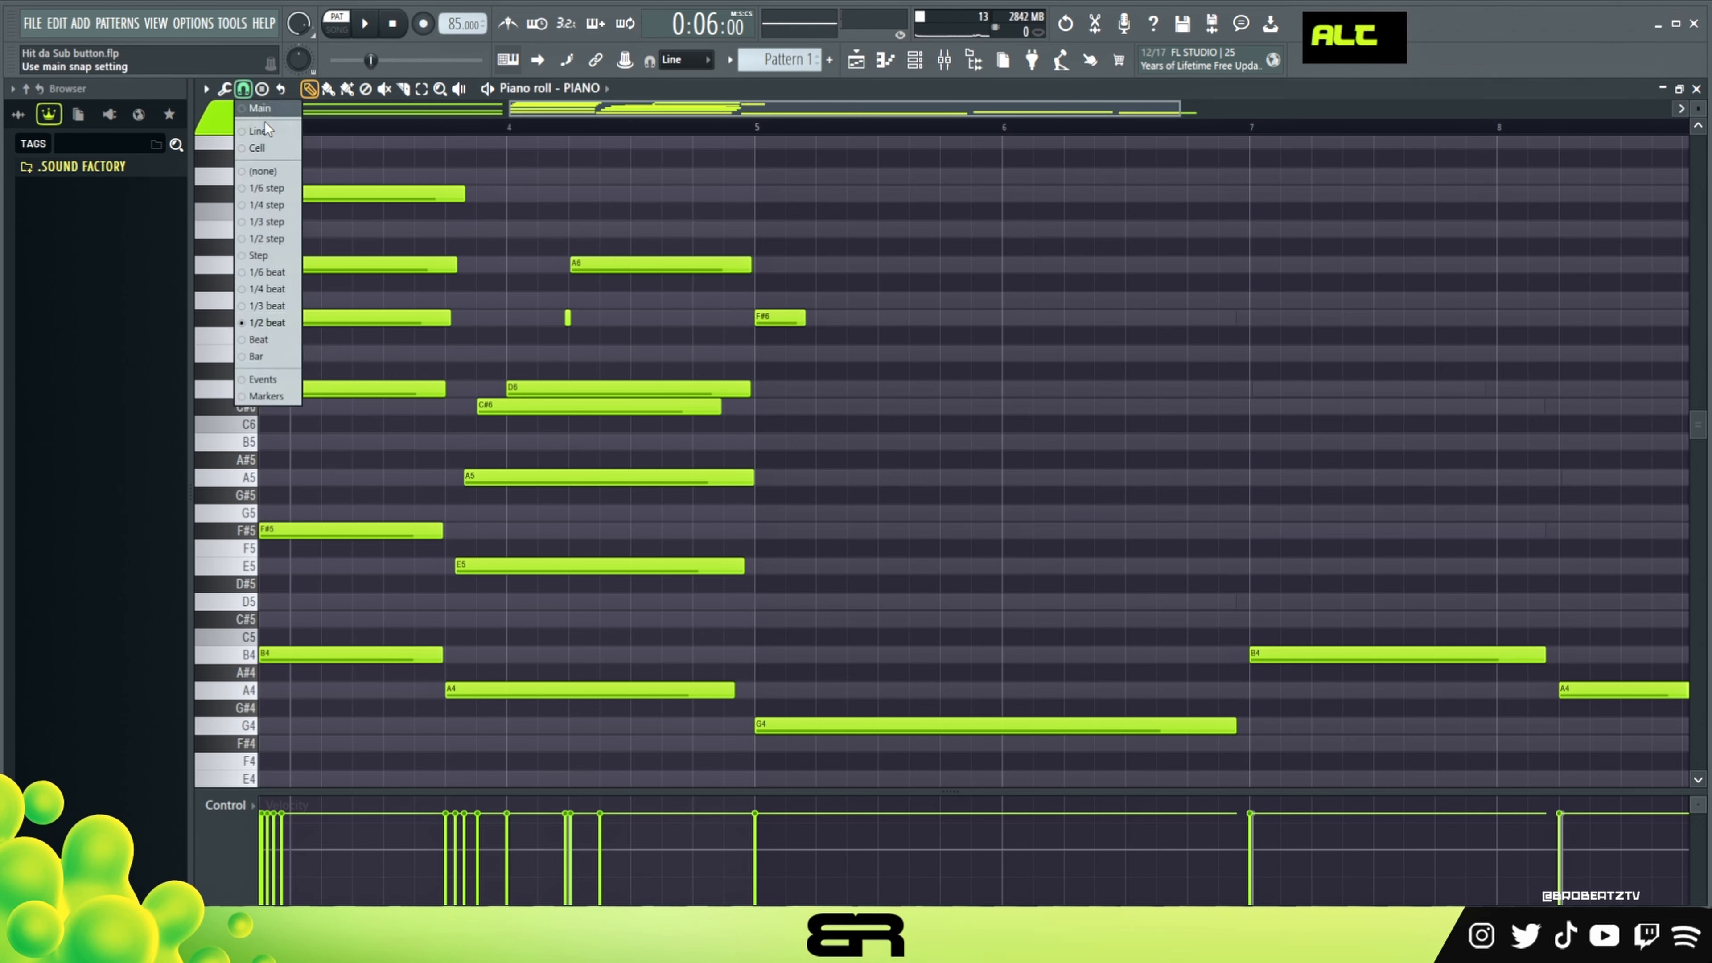
left_click(273, 307)
scroll(806, 122, "up", 3)
left_click_drag(811, 117, 813, 118)
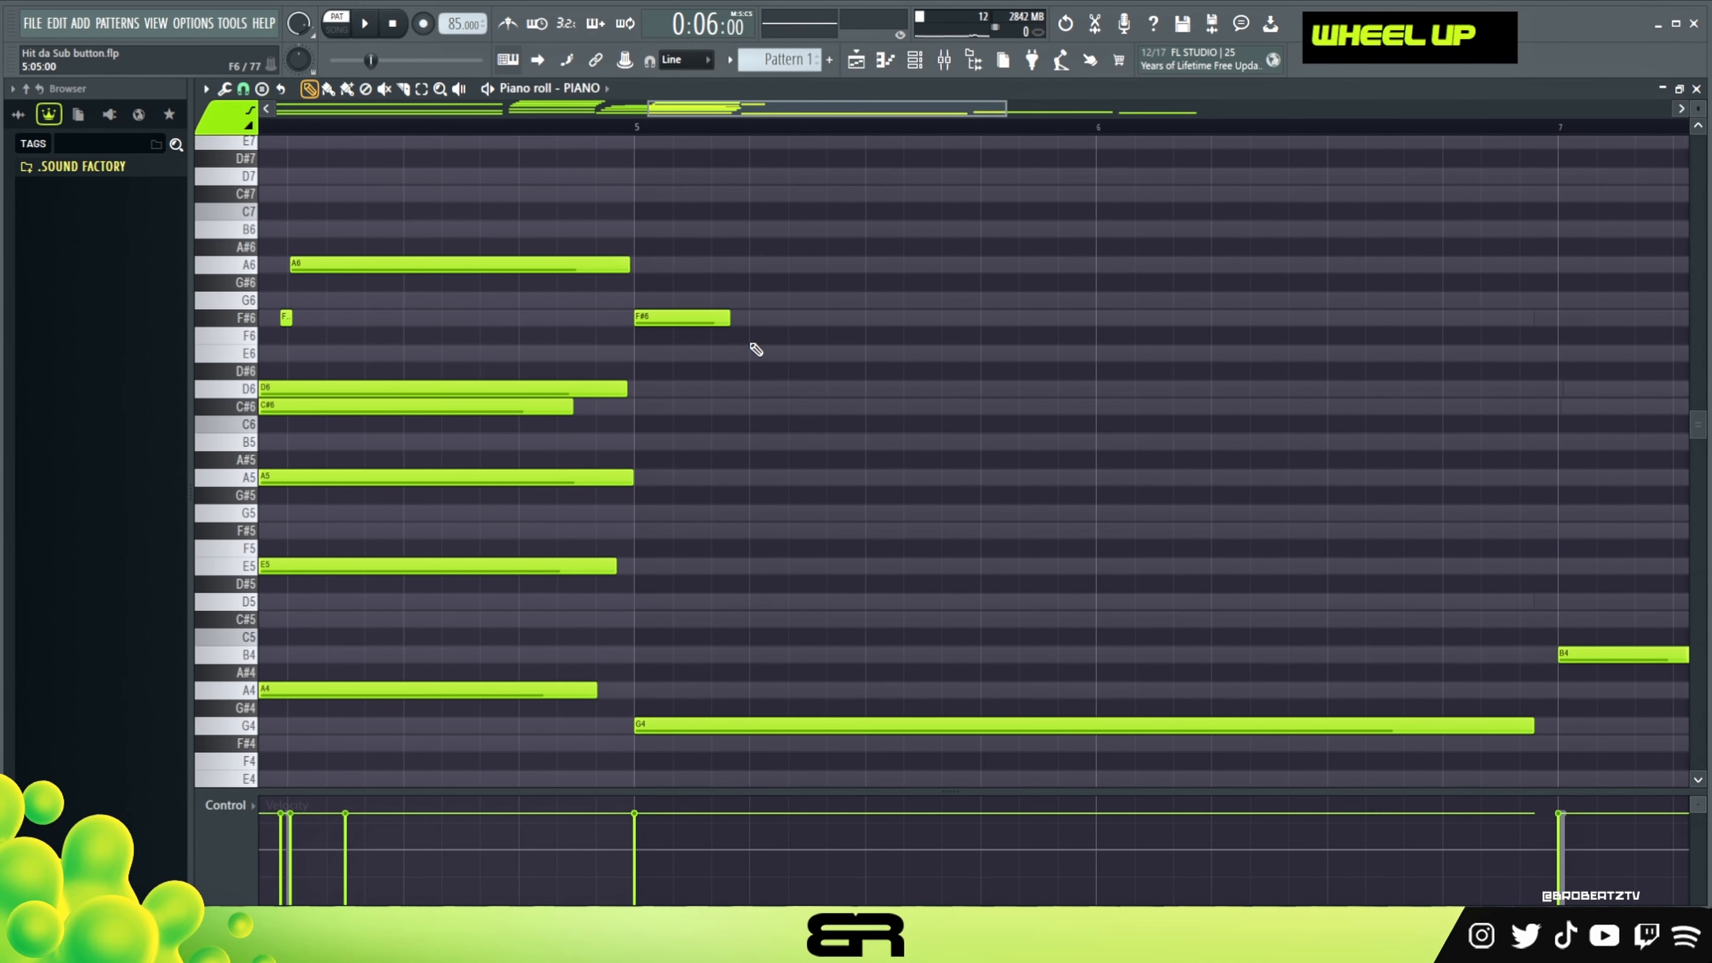
left_click_drag(730, 318, 787, 364)
left_click(734, 320, "ctrl")
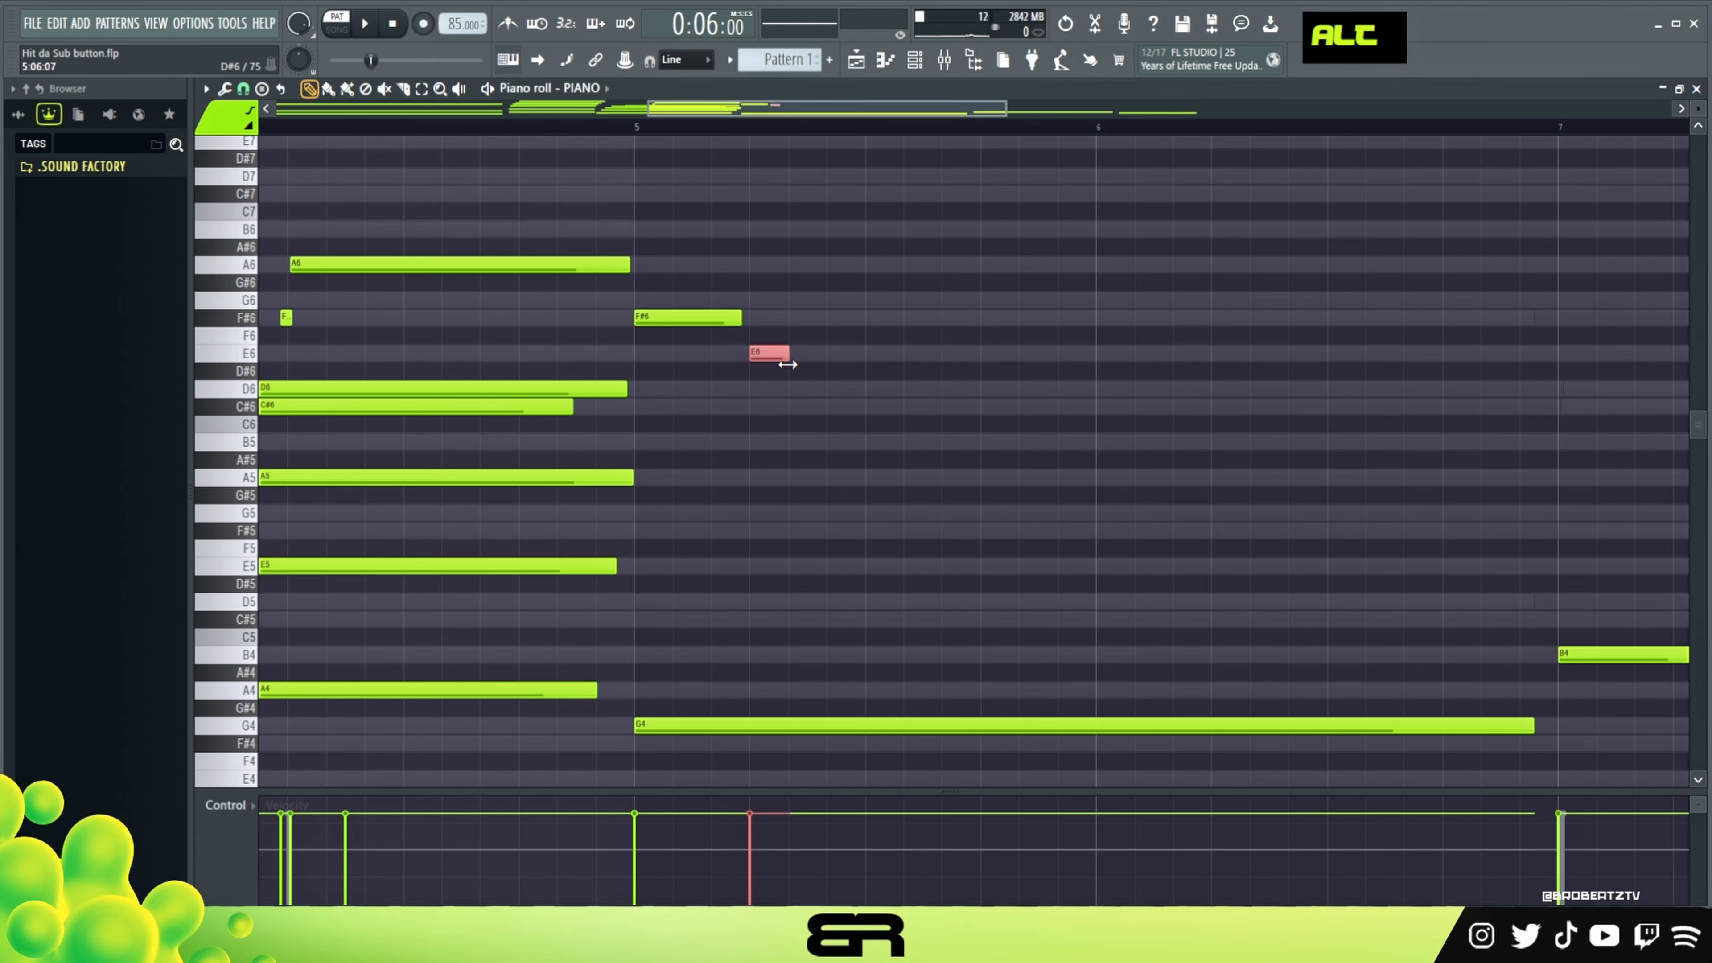
left_click(795, 405)
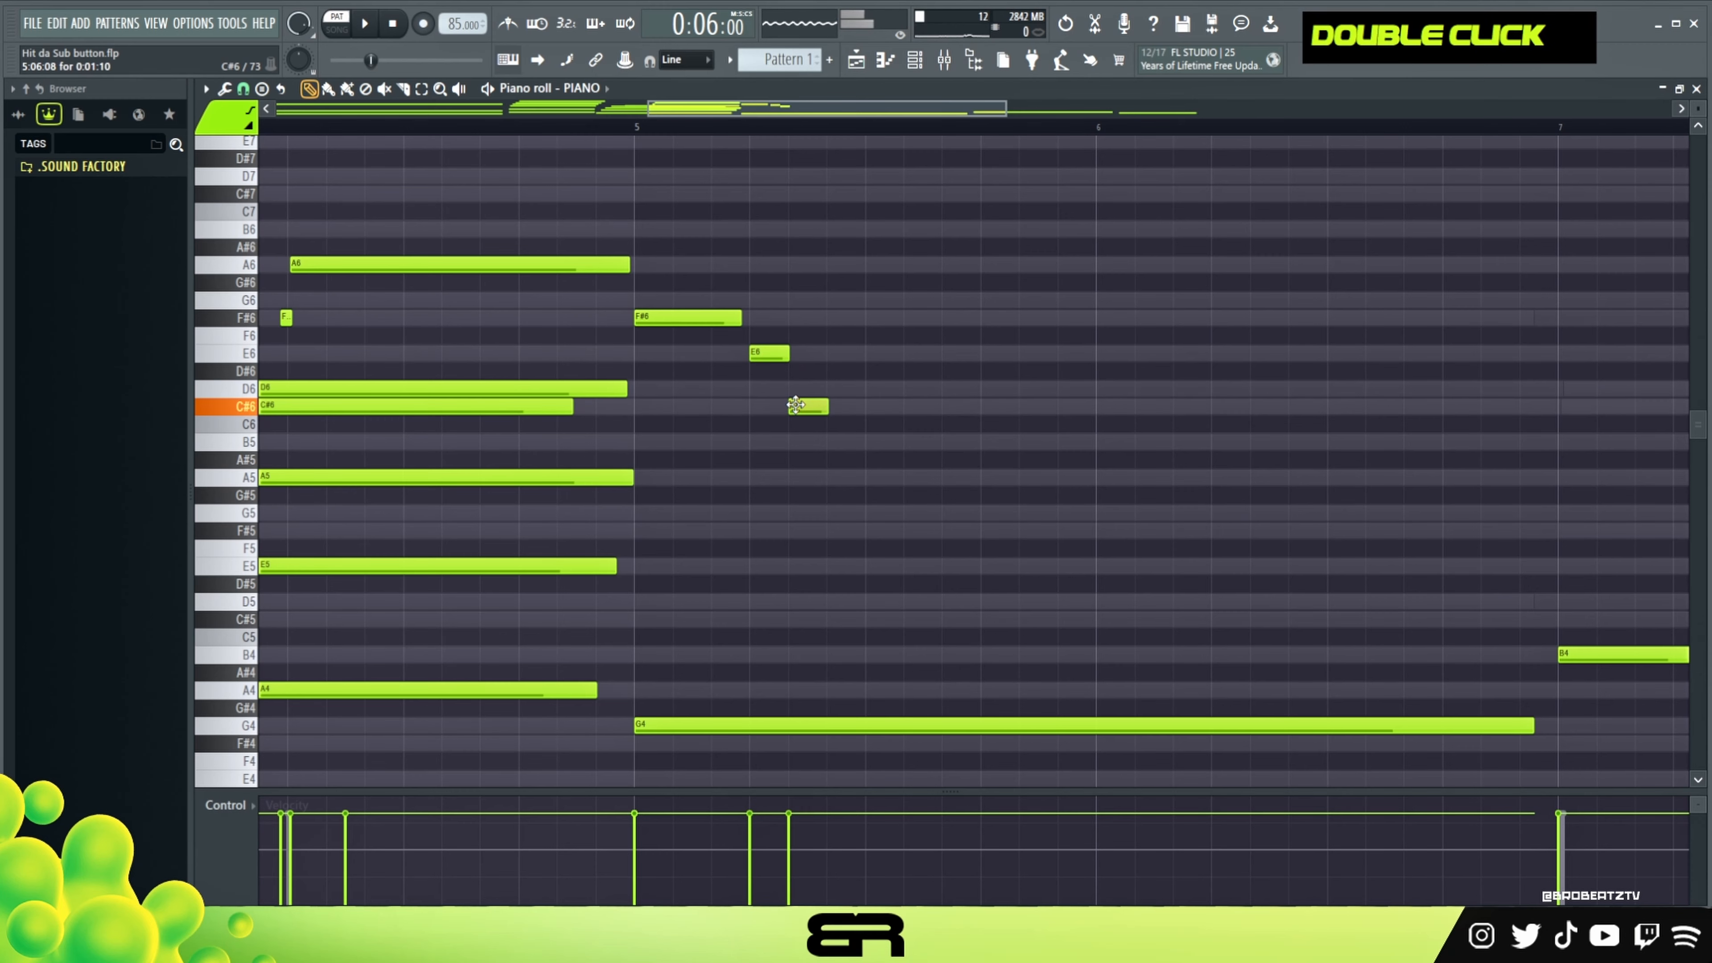
Play back the phrase and slightly lower the velocity of all PIANO notes.
key("space")
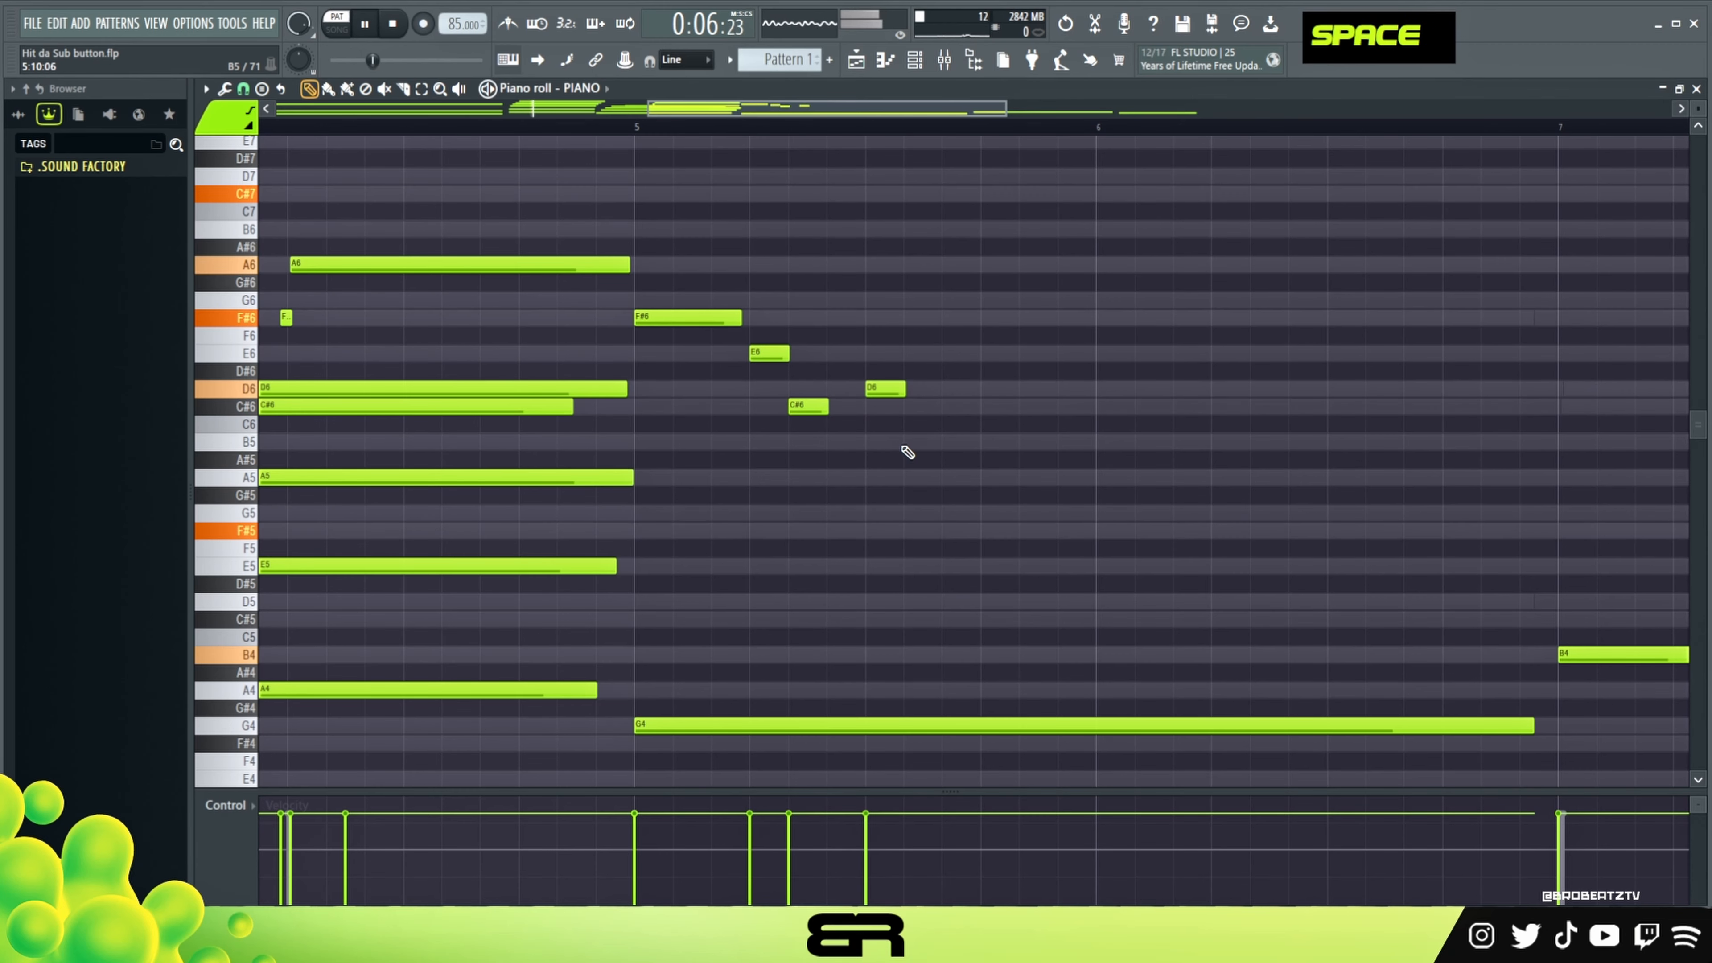
scroll(924, 449, "down", 2, "alt")
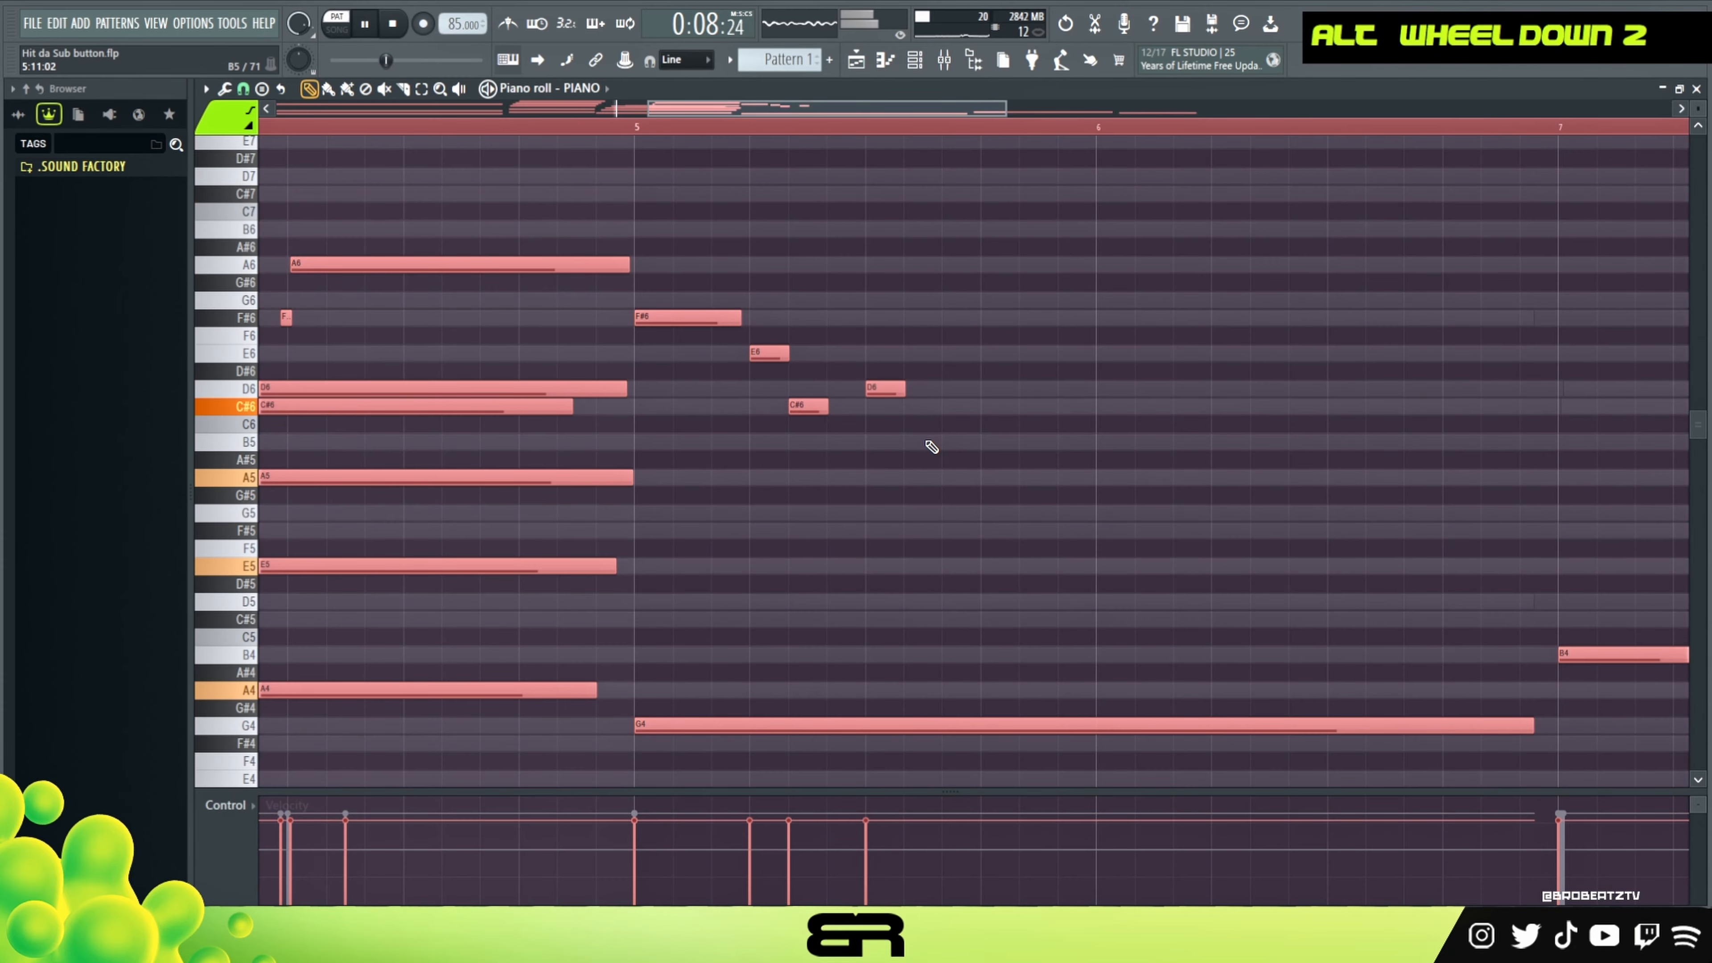
right_click(928, 443)
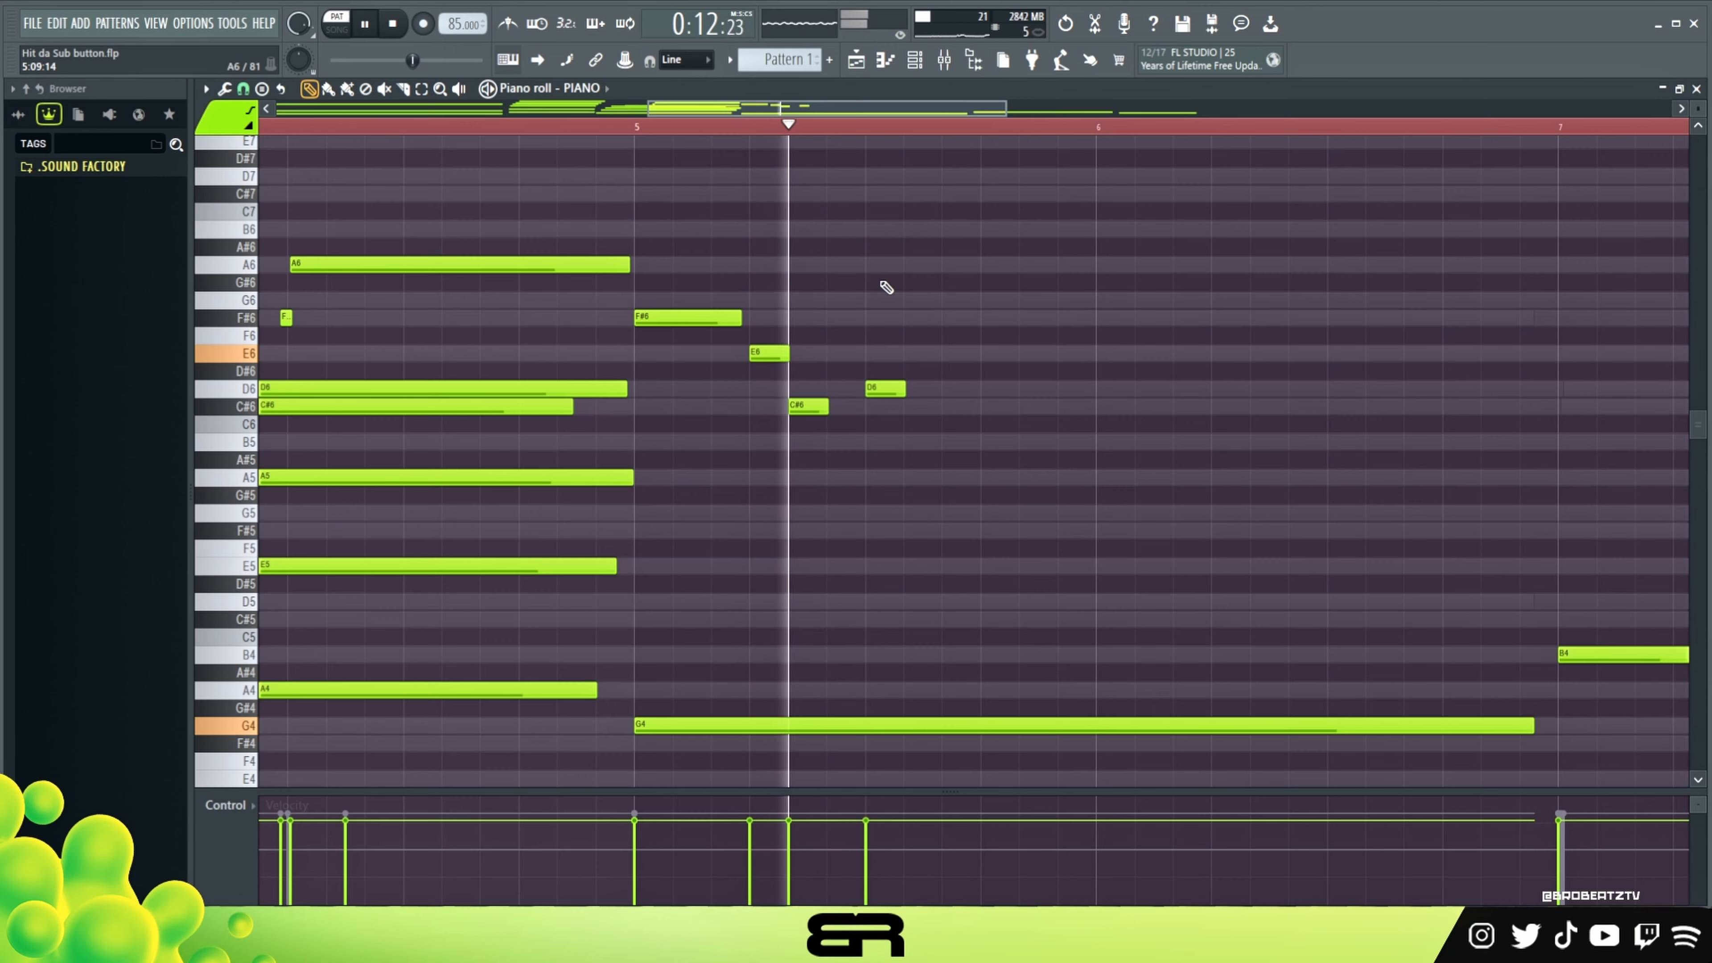
key("space")
Lengthen the D6 note to about one beat and copy the E6, C#6 and D6 figure into bar 6.
left_click_drag(905, 389, 772, 356, "alt")
left_click_drag(772, 356, 1249, 372, "shift")
left_click(1175, 541, "ctrl")
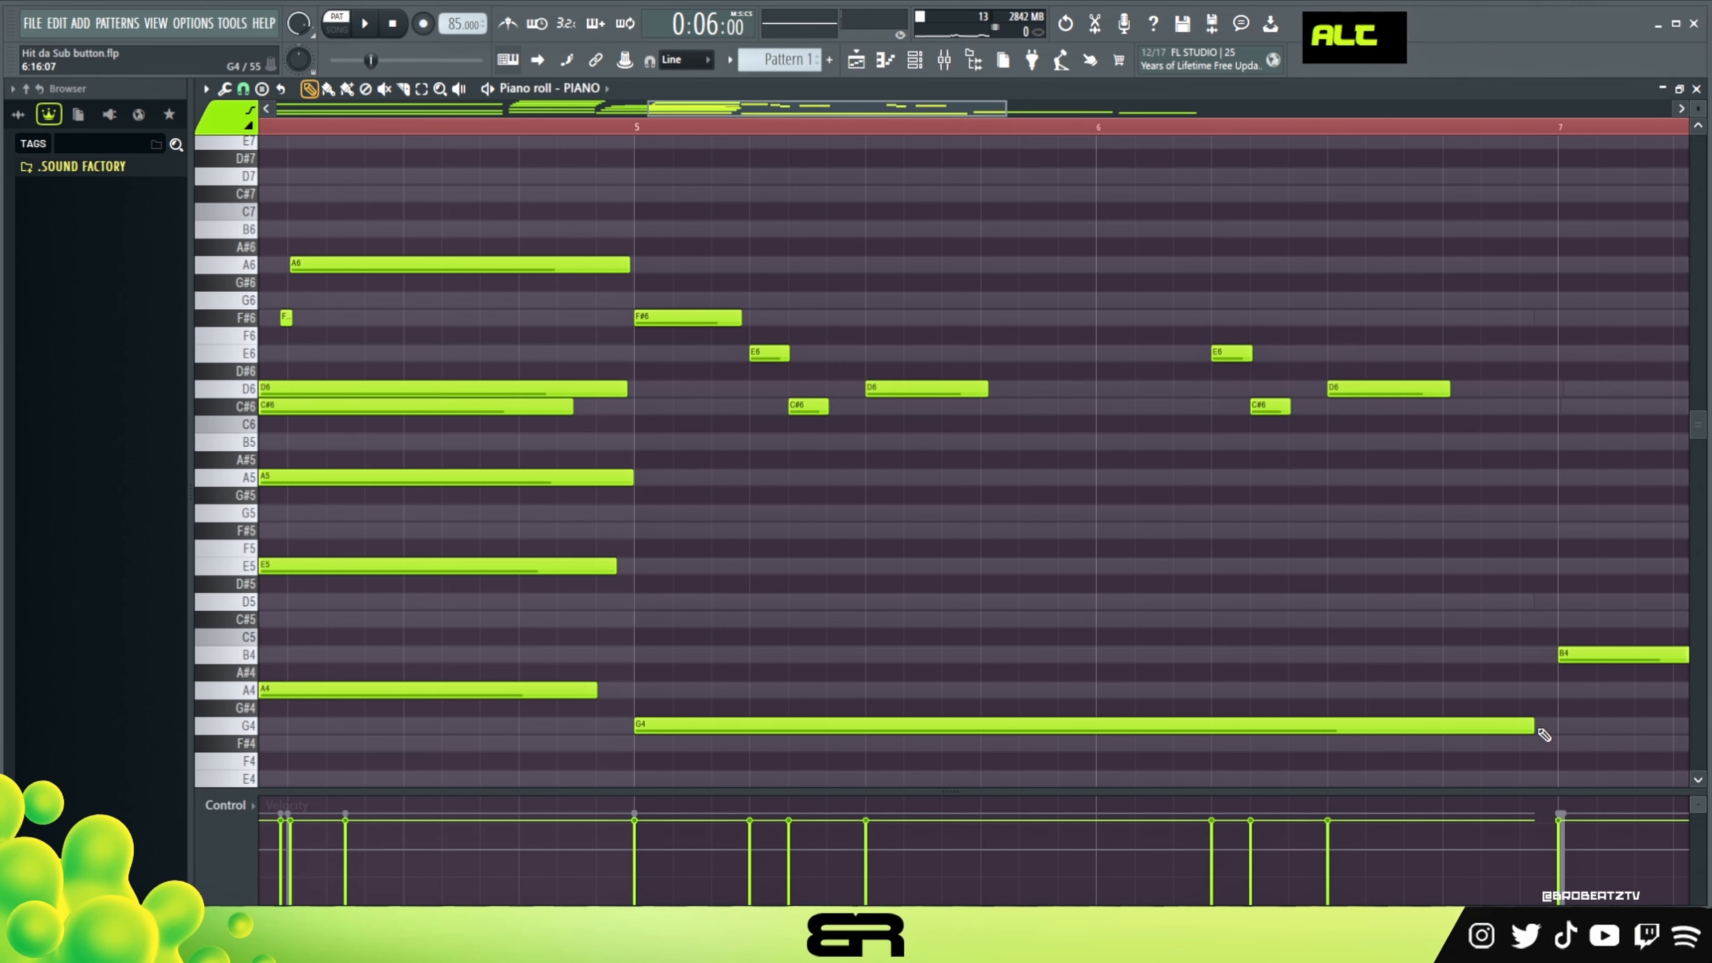
Shorten bar 5's G4 bass note and copy it as A4 and D5, each starting half a beat after the previous one.
left_click_drag(1535, 726, 947, 728, "alt")
left_click(936, 726, "ctrl")
left_click(244, 91)
left_click(270, 324)
left_click(703, 714, "ctrl")
left_click_drag(691, 718, 770, 581, "shift")
left_click(738, 688, "ctrl")
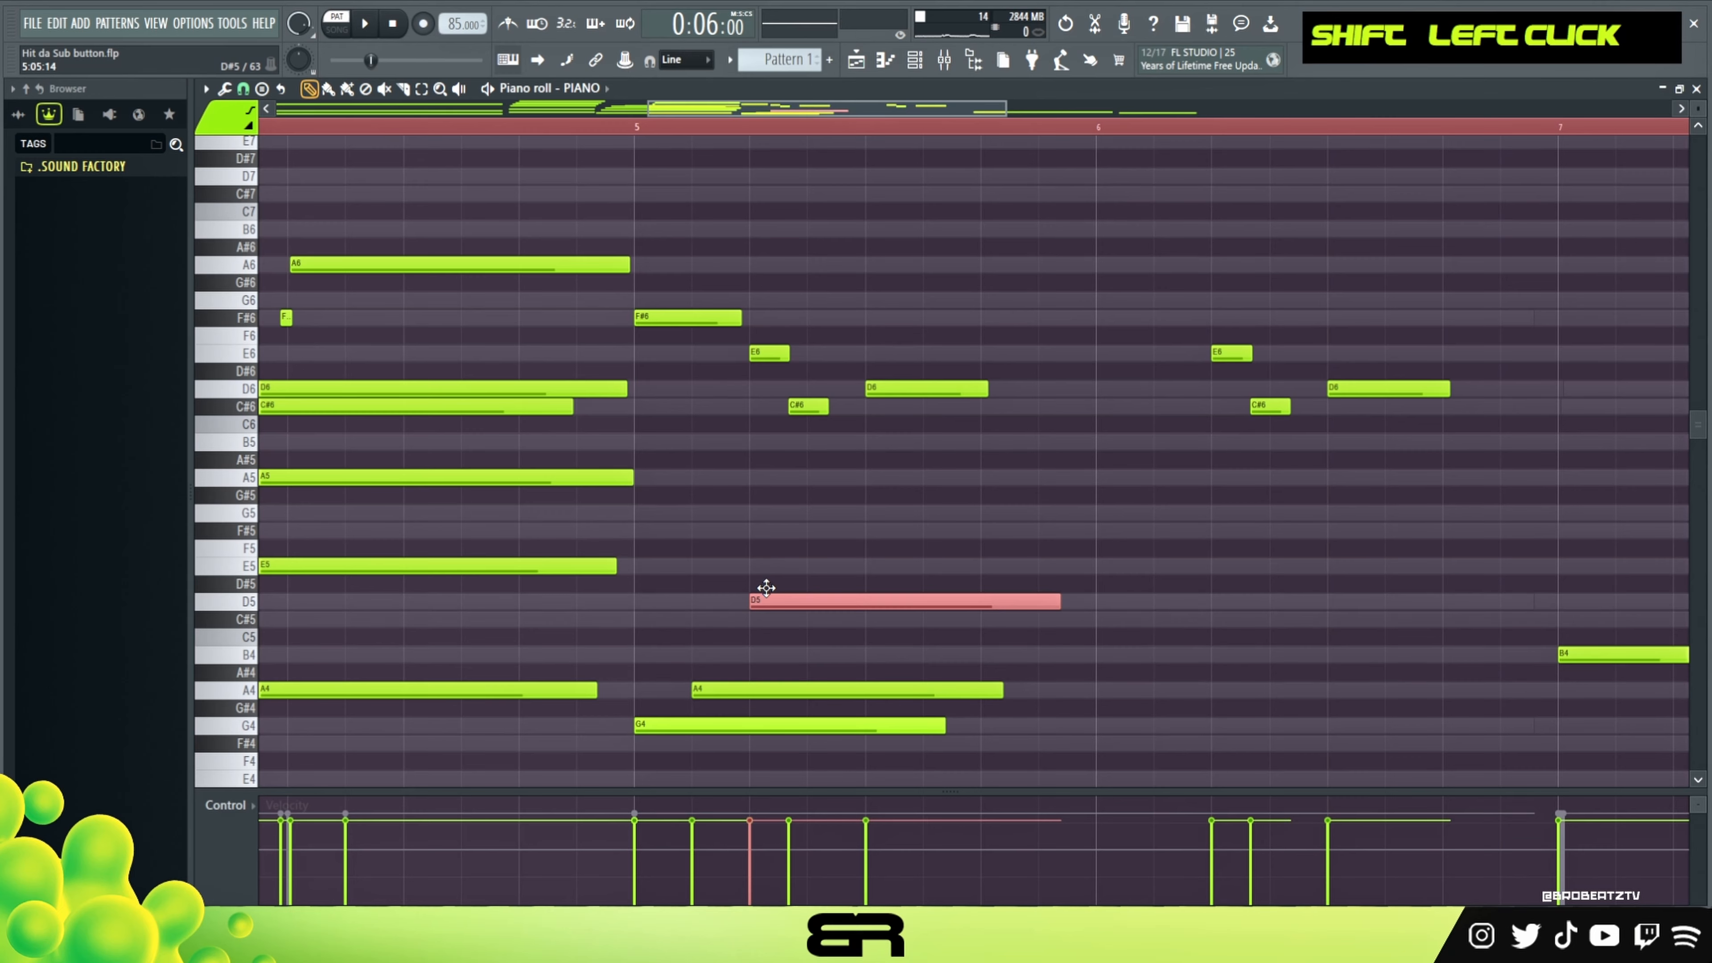
Play back bar 5 and lower the velocity of its staggered G4, A4 and D5 notes.
key("space")
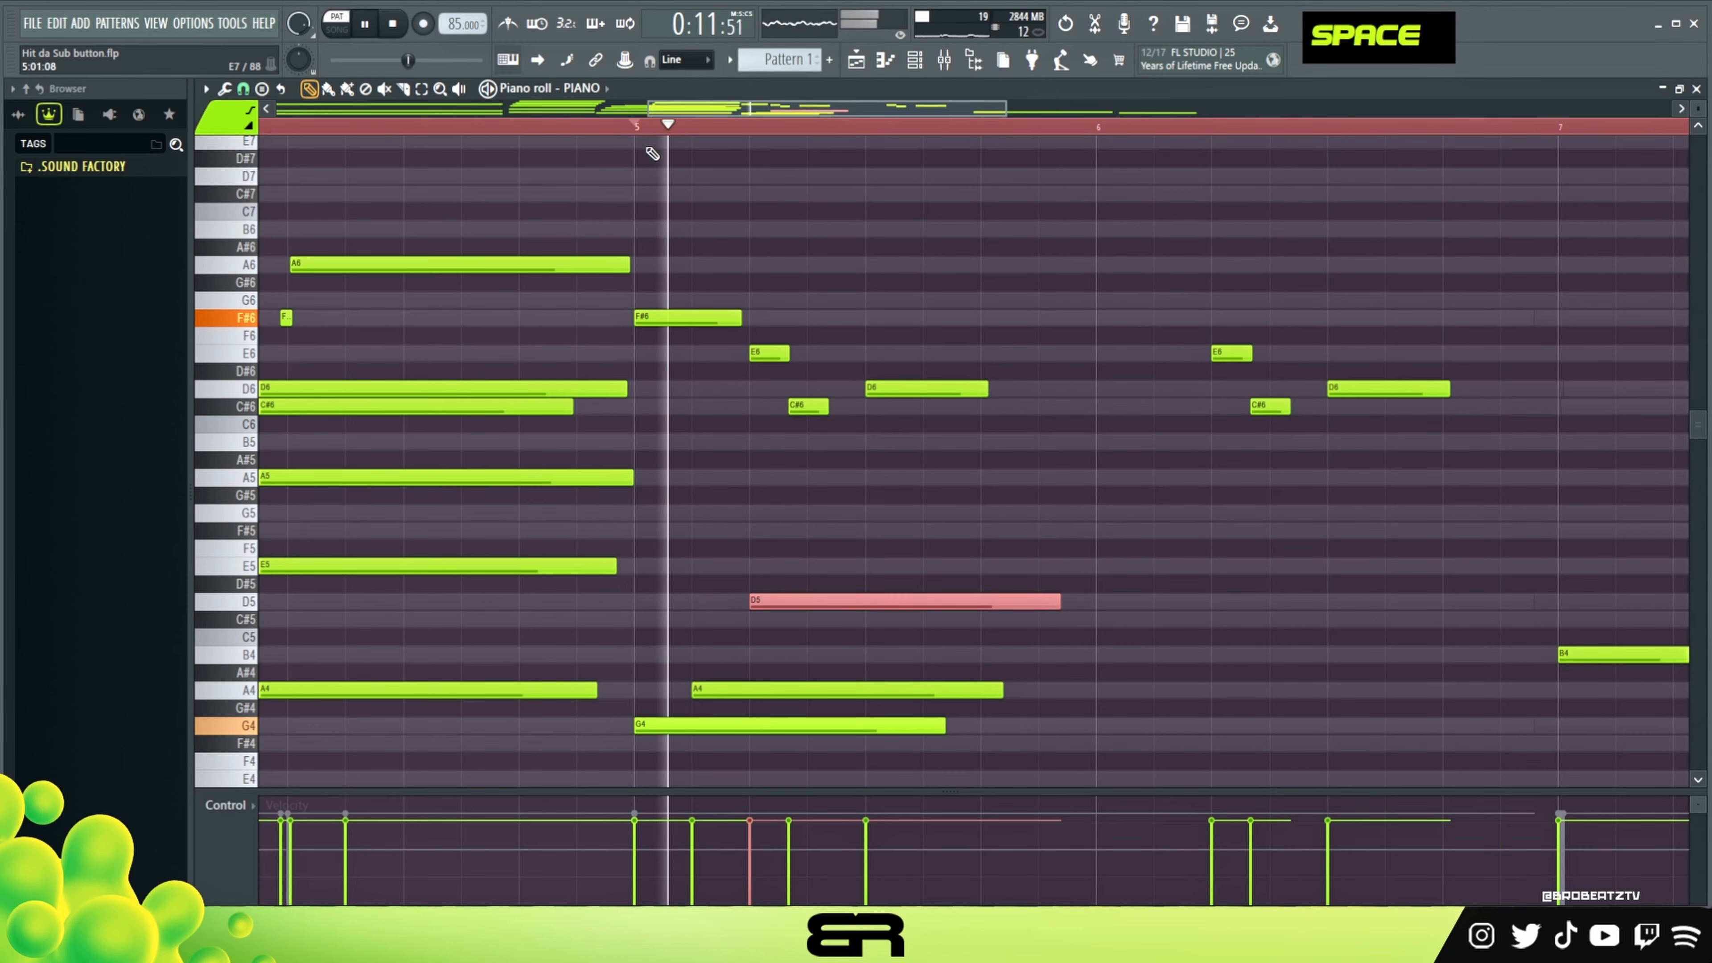
key("space")
left_click_drag(971, 634, 772, 730, "ctrl")
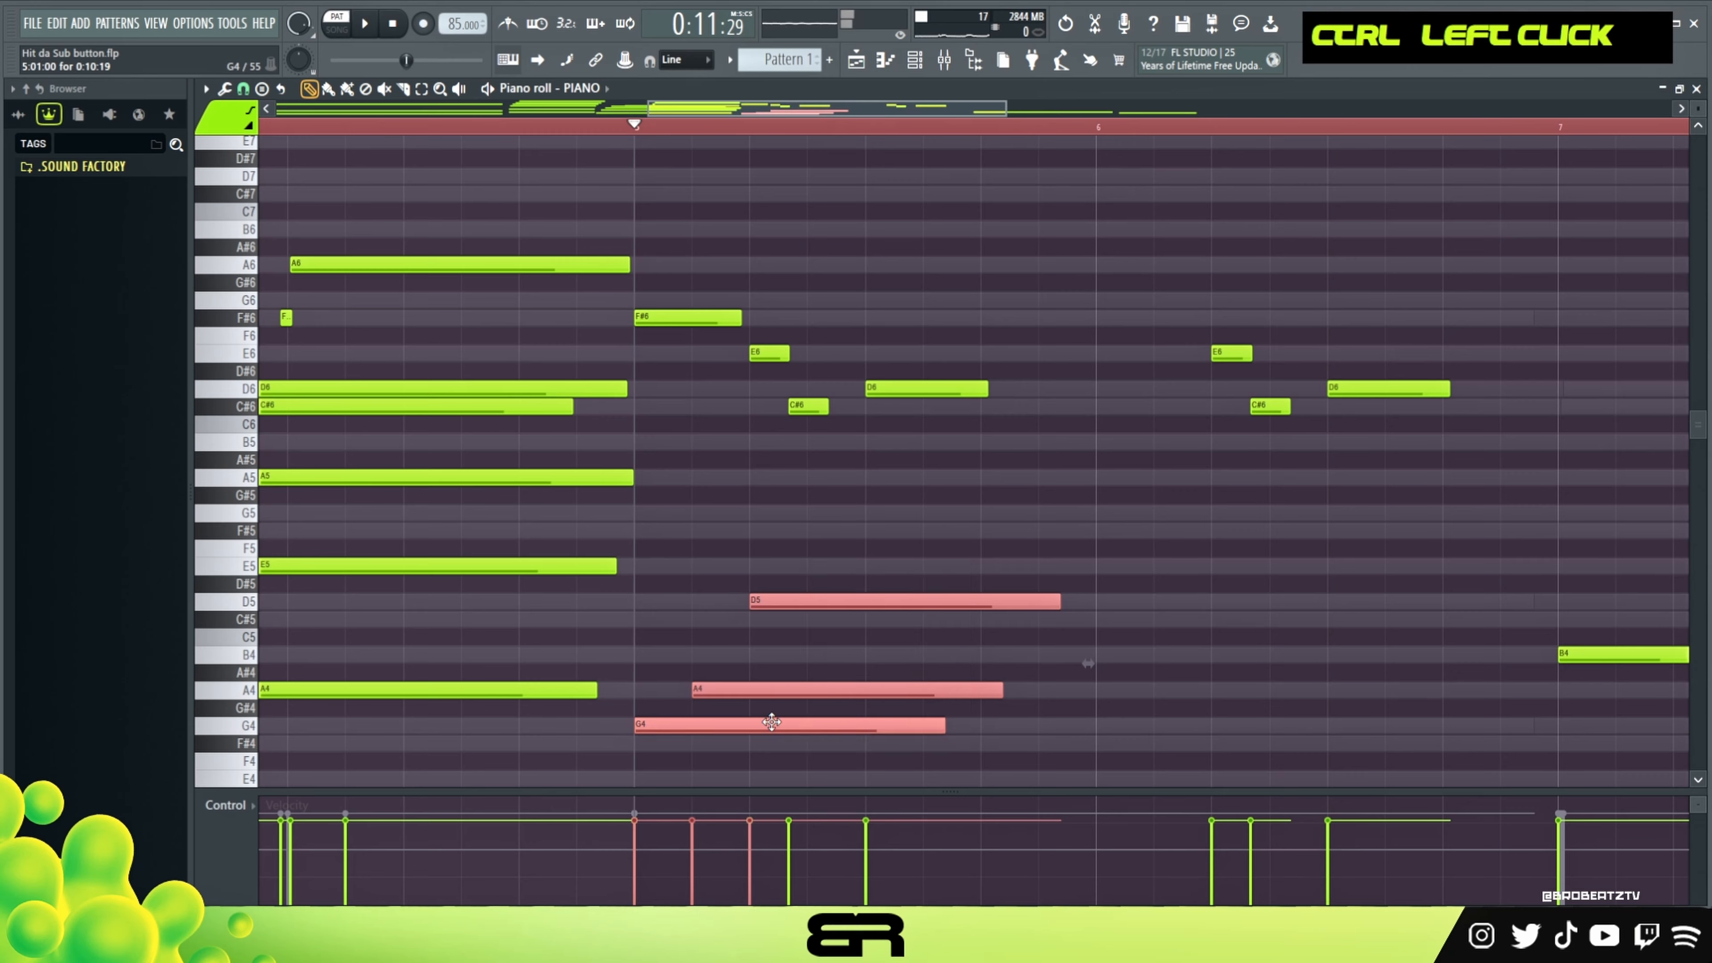
scroll(863, 568, "down", 3, "alt")
scroll(861, 526, "down", 3)
Shorten the staggered G4, A4 and D5 notes, repeat them half a bar later, and extend the first G4 to meet its repeat.
left_click(1059, 495, "alt")
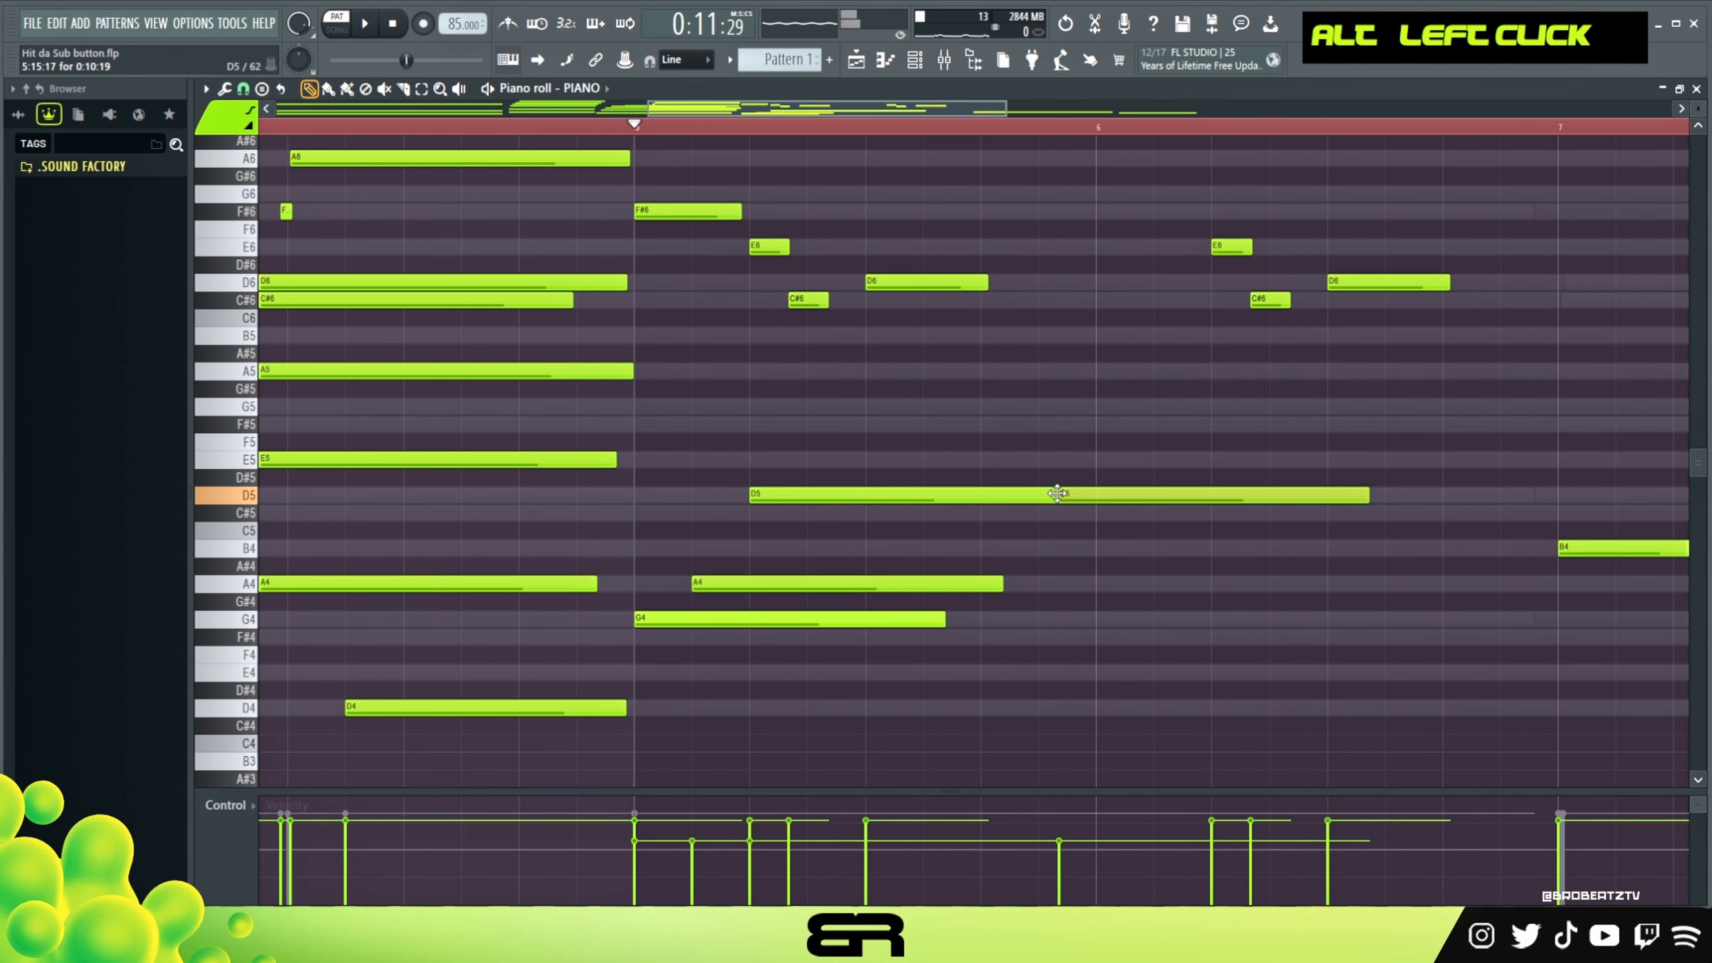
right_click(1093, 492)
left_click_drag(1055, 470, 825, 681, "ctrl")
left_click_drag(1060, 500, 951, 507, "alt")
left_click_drag(840, 501, 1054, 499, "shift")
left_click_drag(941, 476, 865, 580, "ctrl")
left_click_drag(899, 459, 918, 584, "ctrl")
left_click(855, 584, "ctrl+shift")
right_click(921, 558)
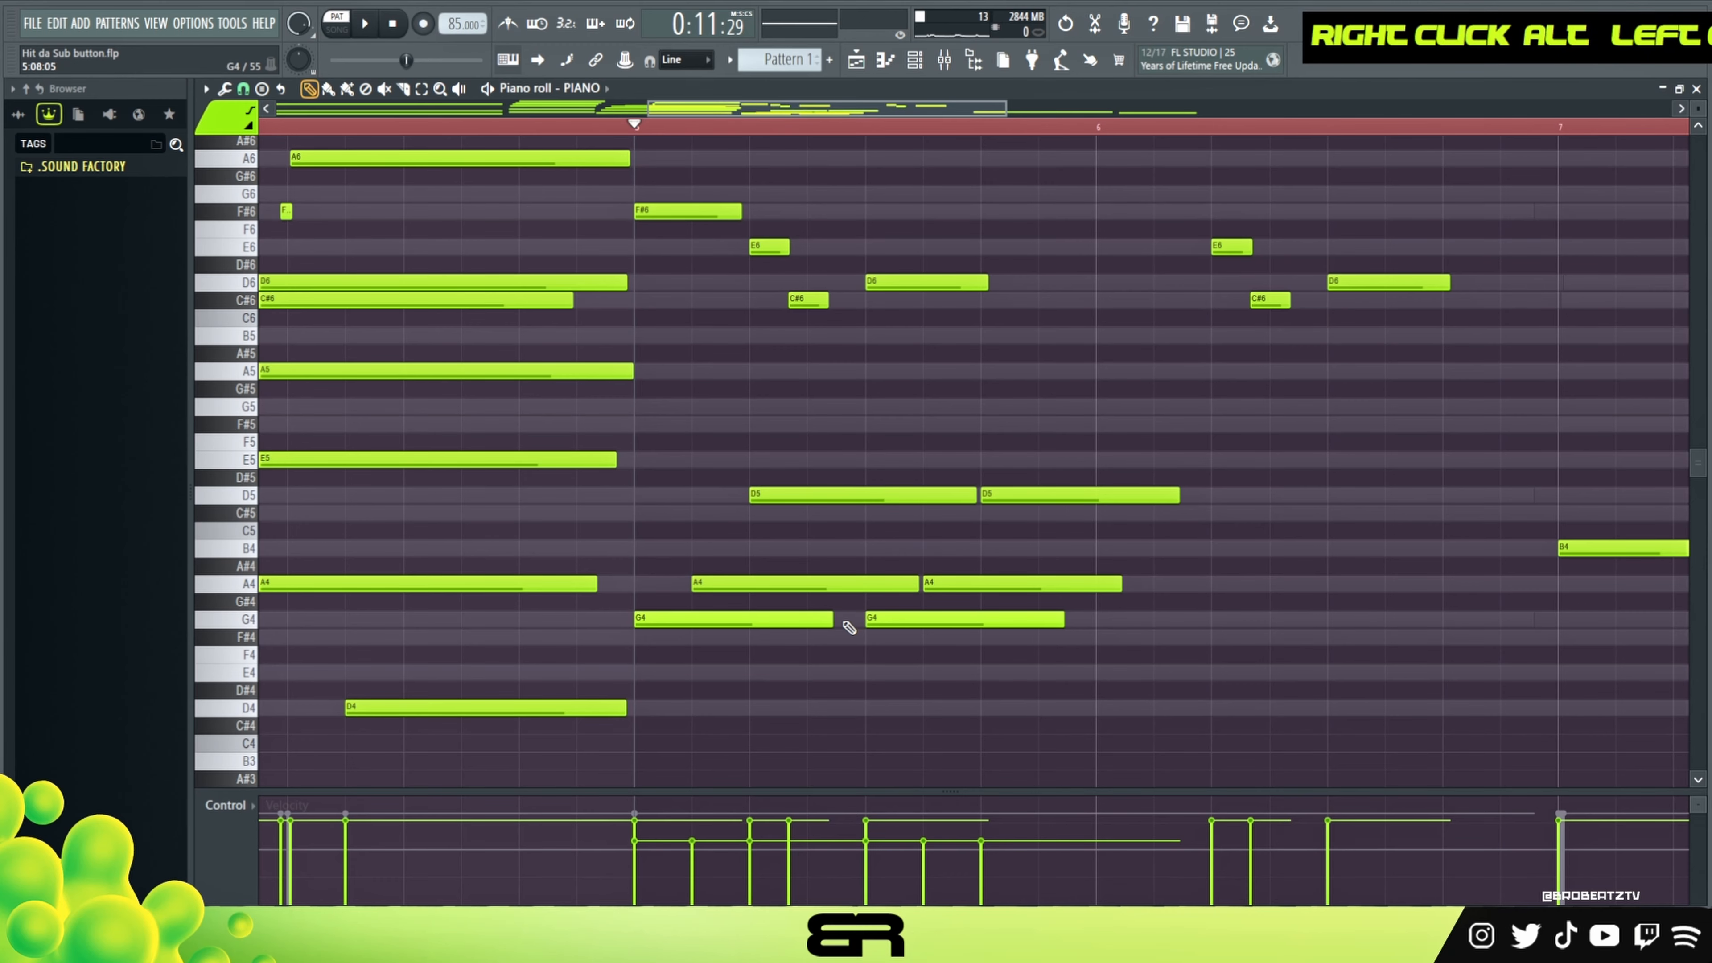
left_click_drag(831, 619, 864, 620, "alt")
Play back bar 5 and copy its full G4, A4 and D5 broken-chord pattern into bar 6.
key("space")
scroll(898, 353, "up", 3)
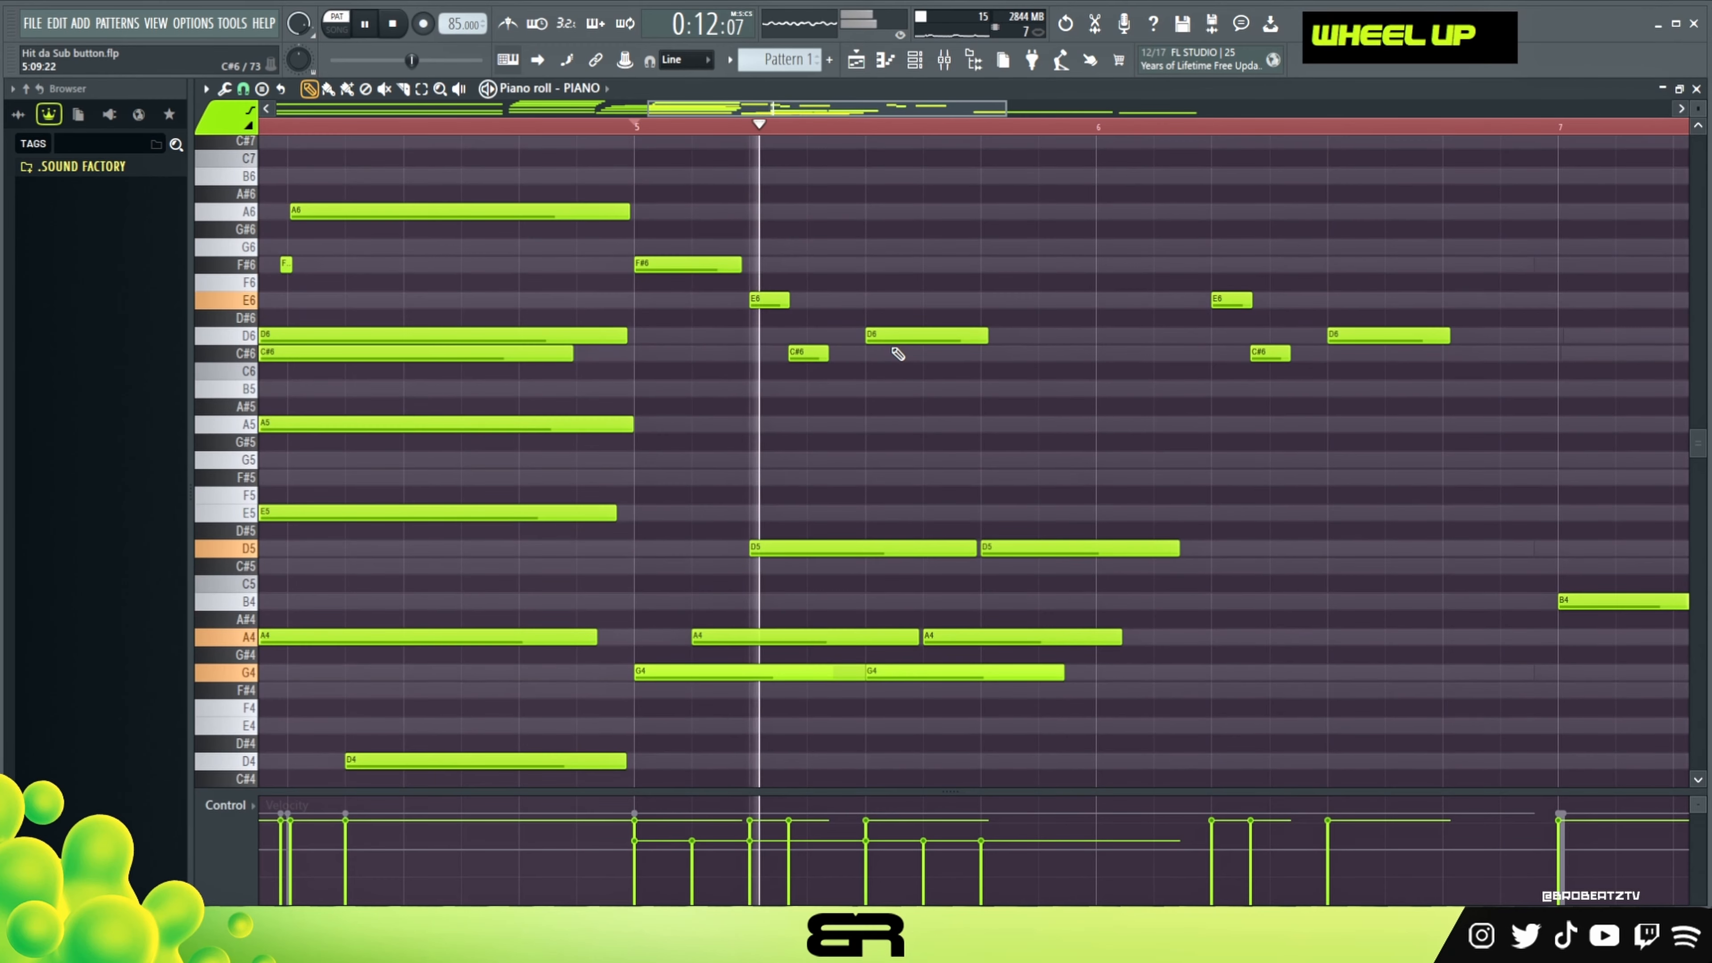
key("space")
left_click_drag(1104, 534, 1218, 673, "ctrl")
right_click(1248, 606)
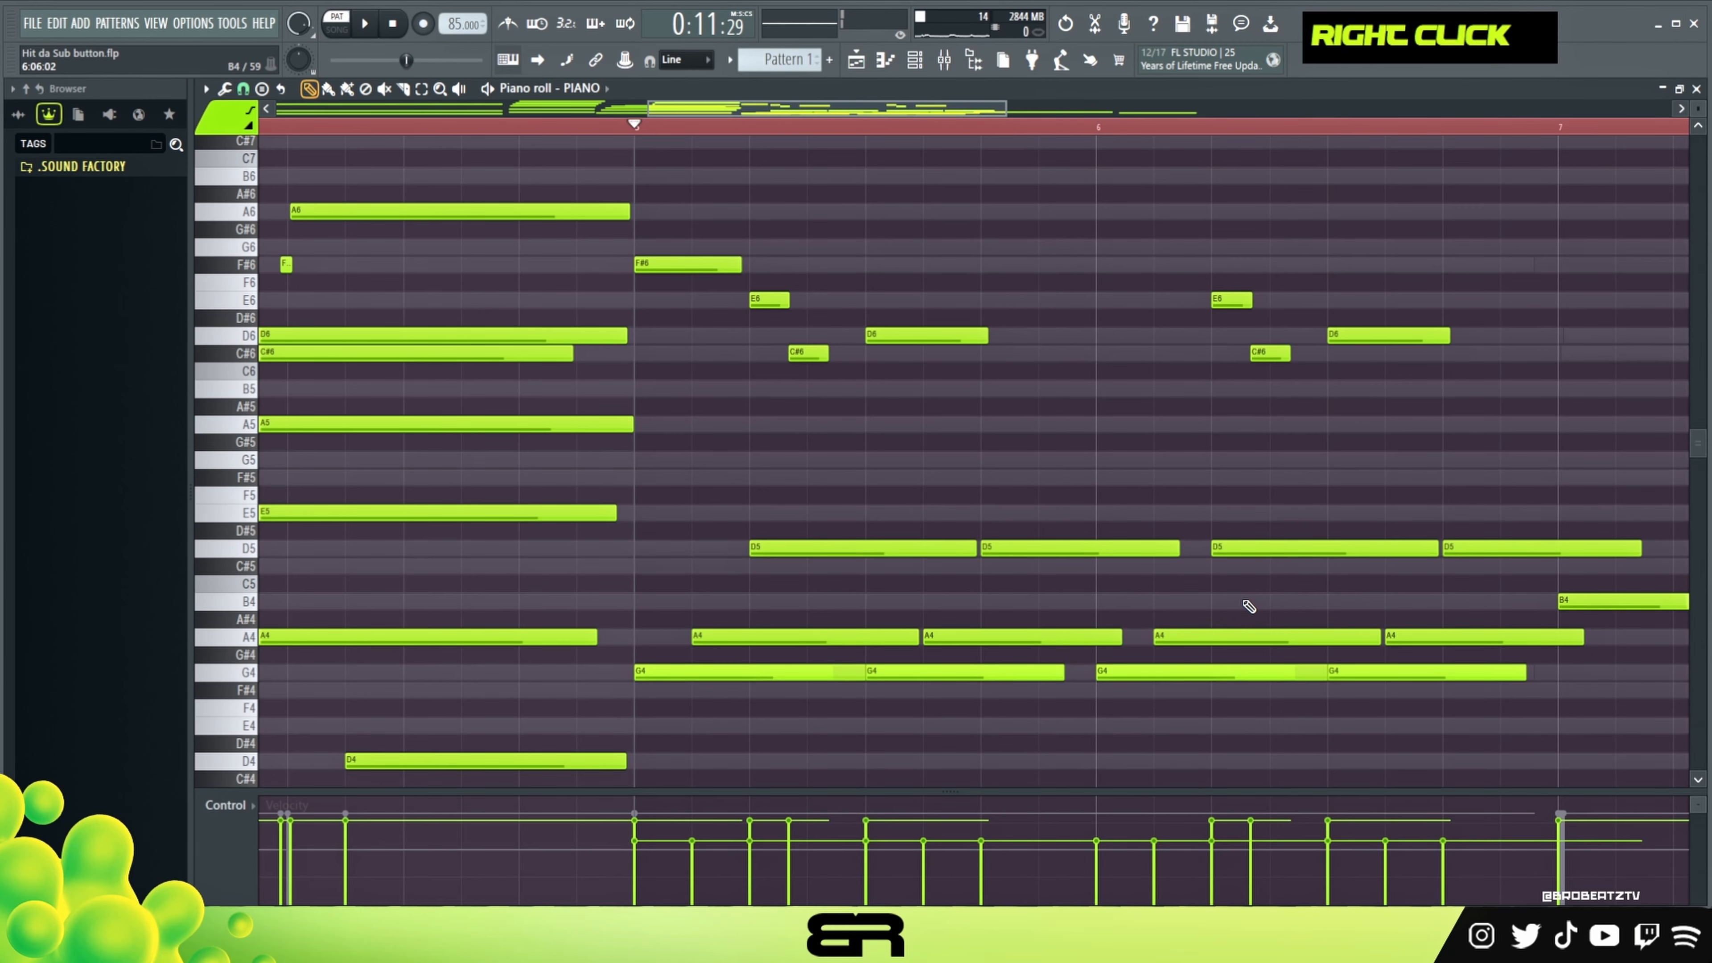
Raise bar 6's first D5 to E5 and its second D5 to F#5, and start playback.
left_click_drag(1311, 548, 1311, 511)
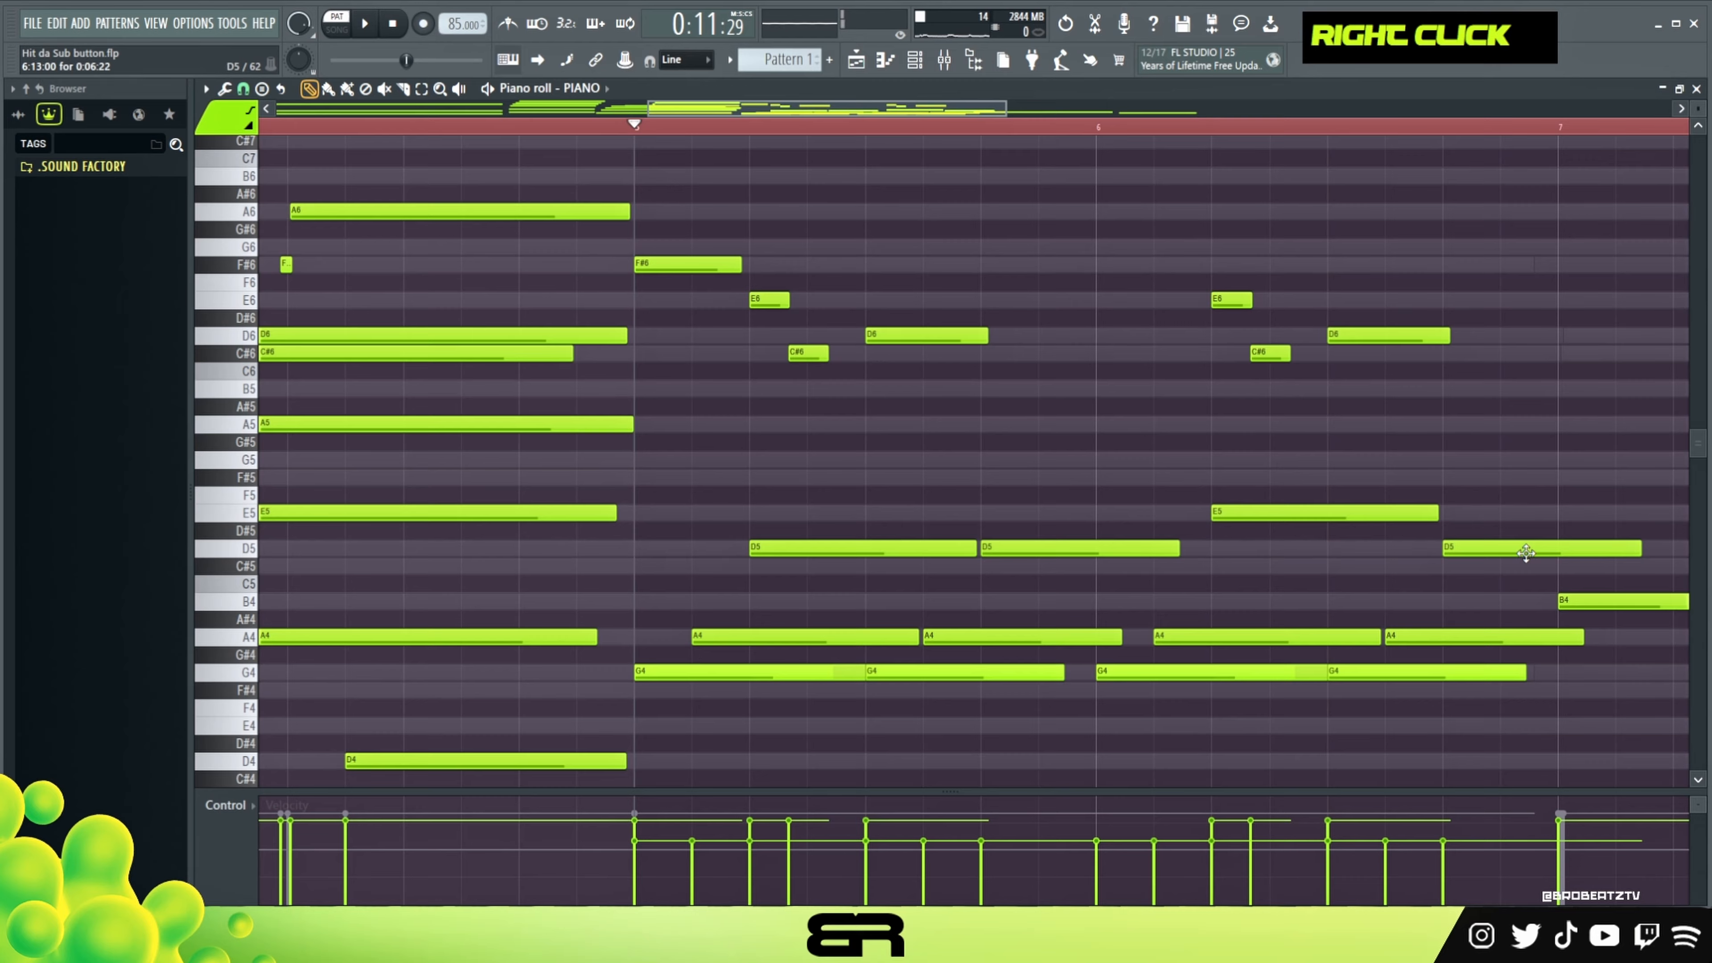
left_click_drag(1534, 554, 1534, 477)
key("space")
Play back bars 5 and 6 while trying a velocity change on the upper melody notes.
left_click_drag(978, 112, 1055, 115)
left_click_drag(1084, 412, 373, 206, "ctrl")
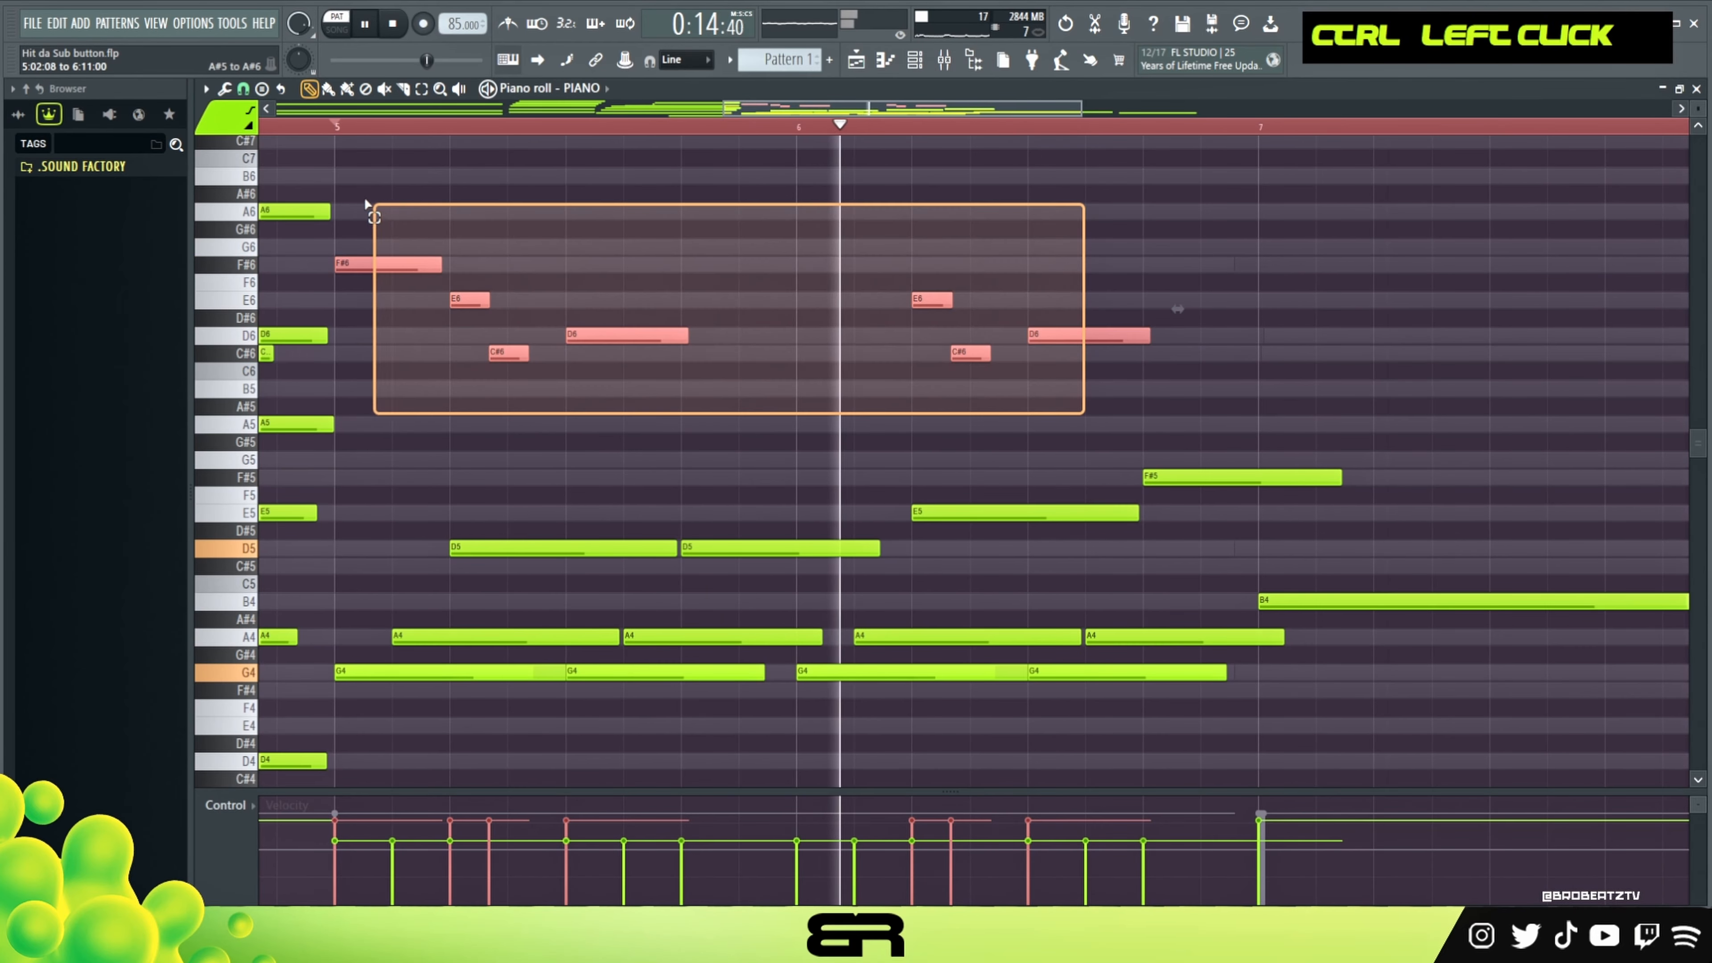
scroll(618, 268, "up", 2)
scroll(627, 268, "down", 2)
right_click(779, 260)
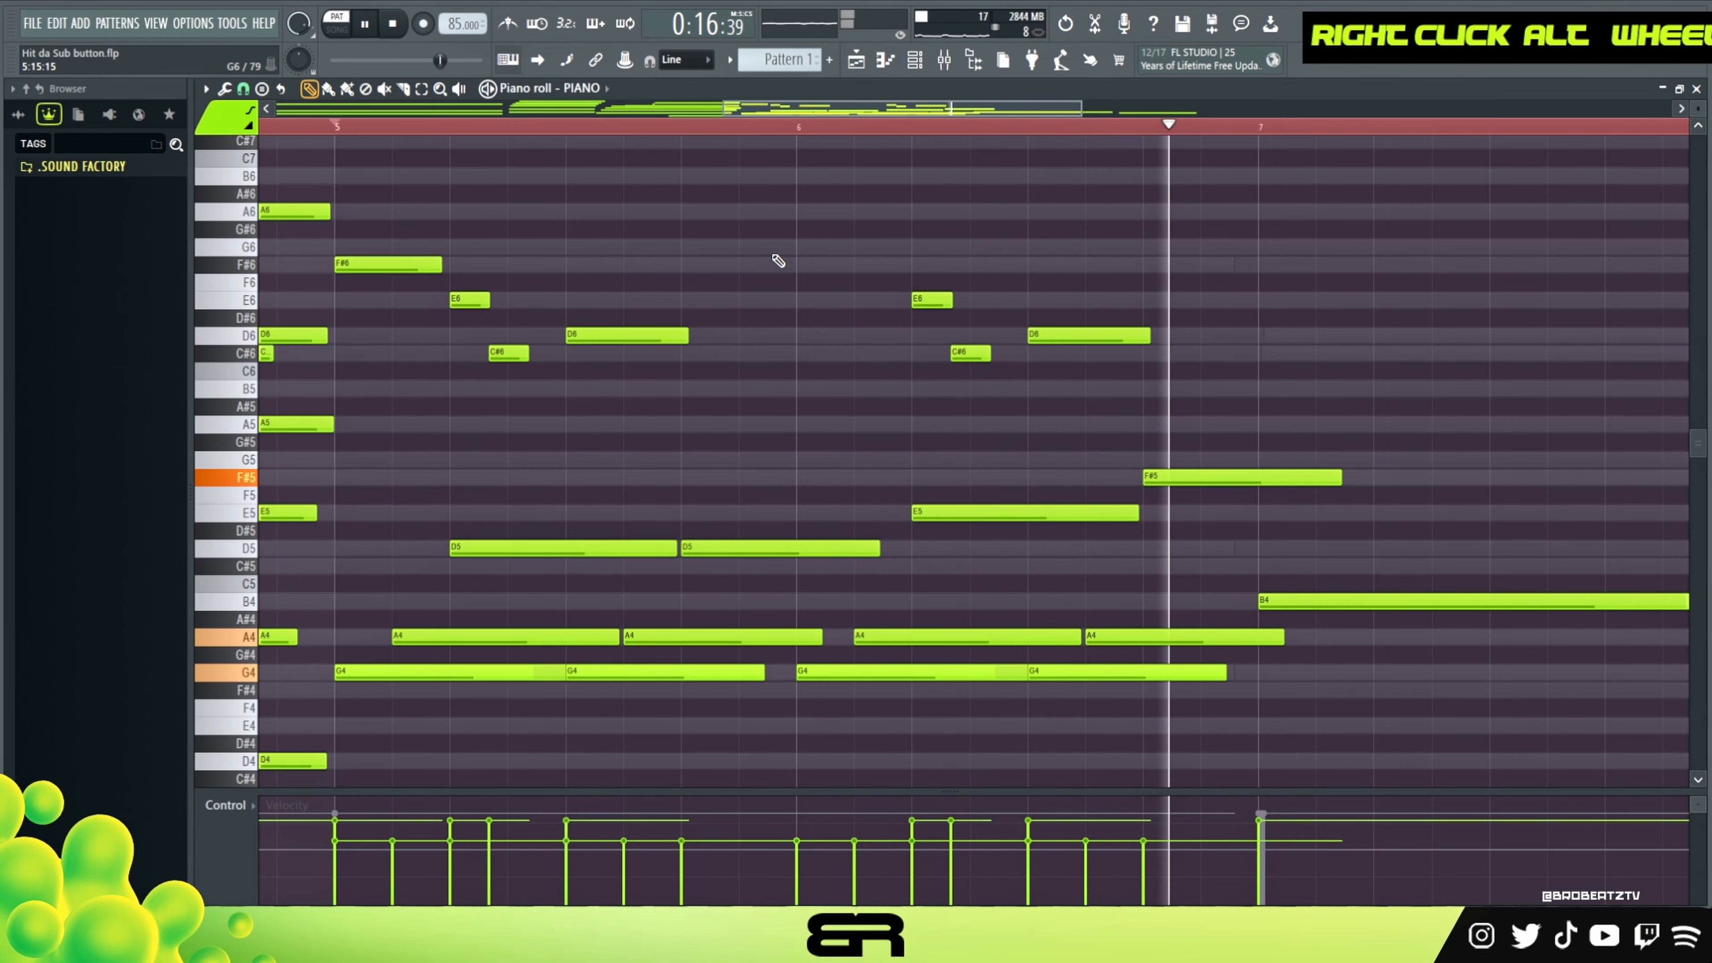
key("space")
key("space")
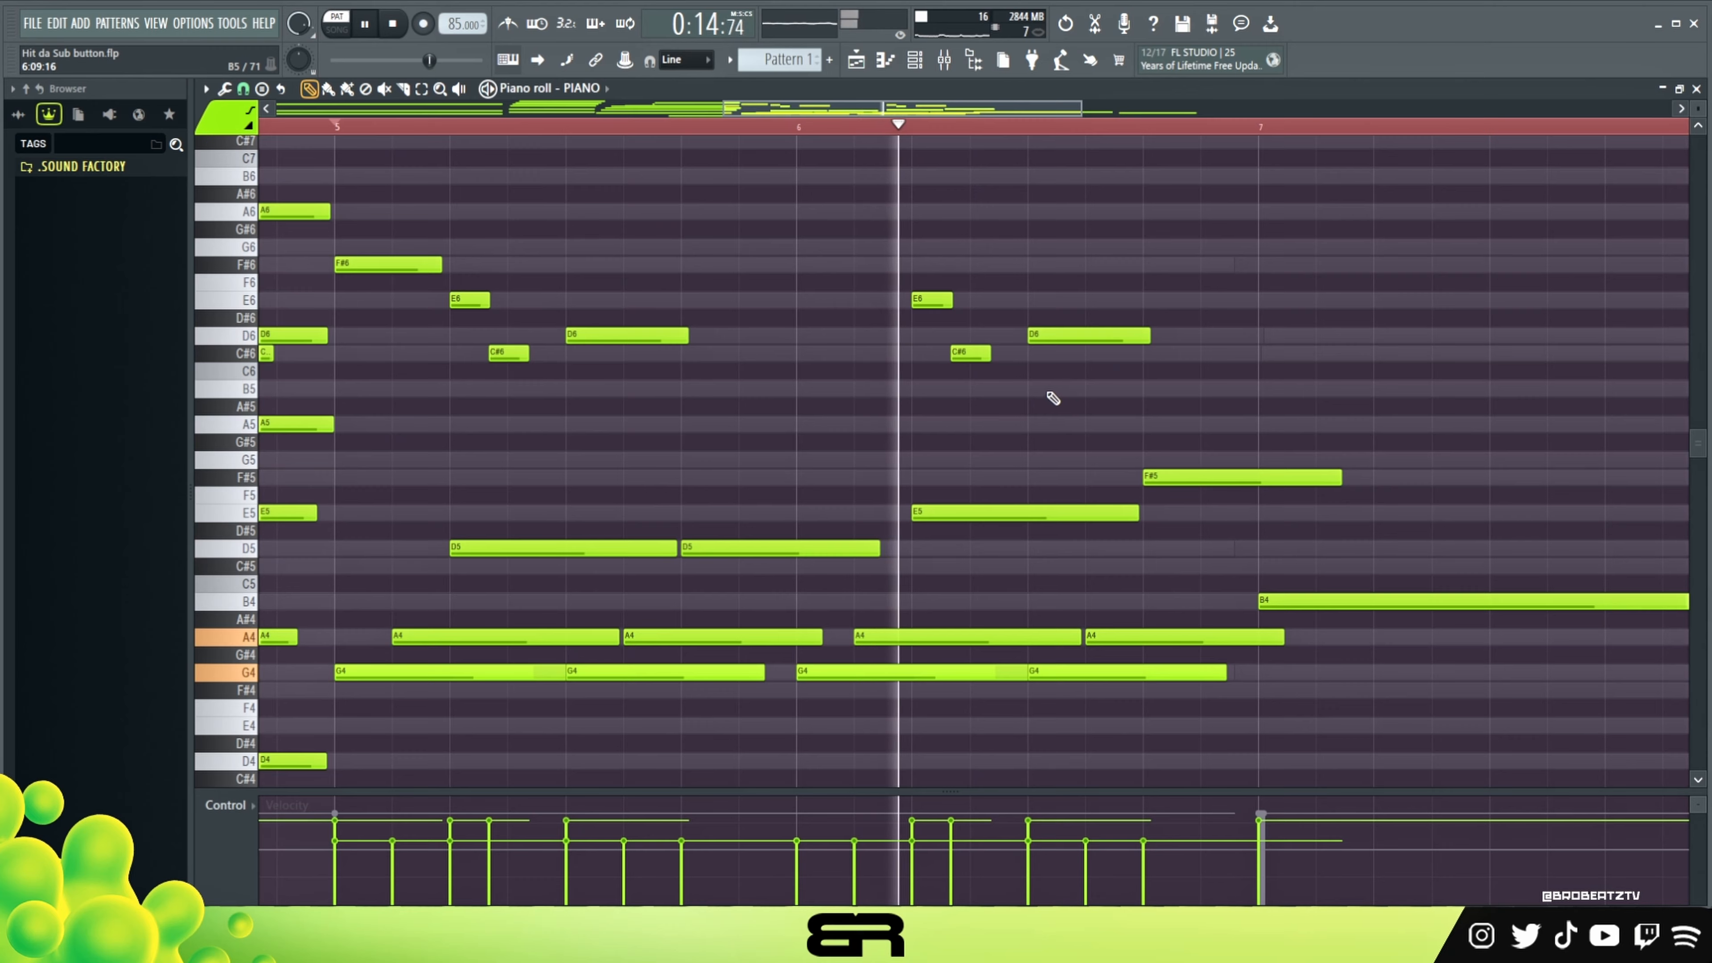
key("space")
Copy bar 6's E6 melody note to beat 4 of the bar and raise the copy an octave to E7.
left_click(932, 301, "ctrl")
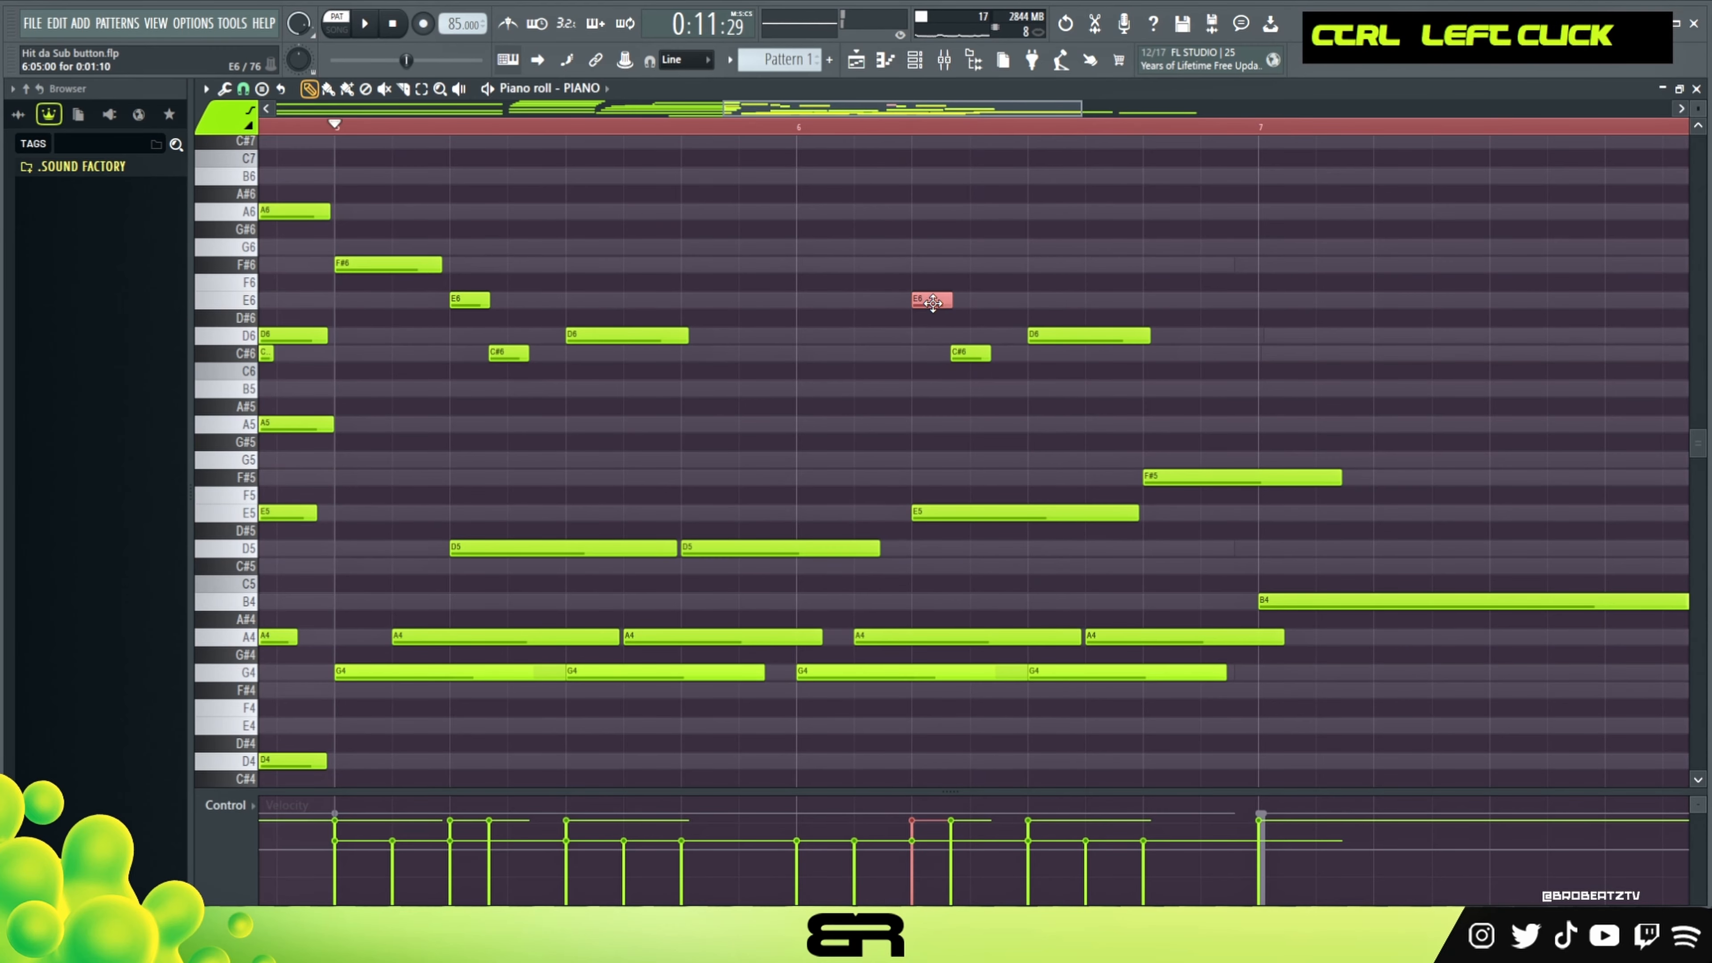
left_click_drag(989, 311, 1025, 307)
key("ctrl+Up")
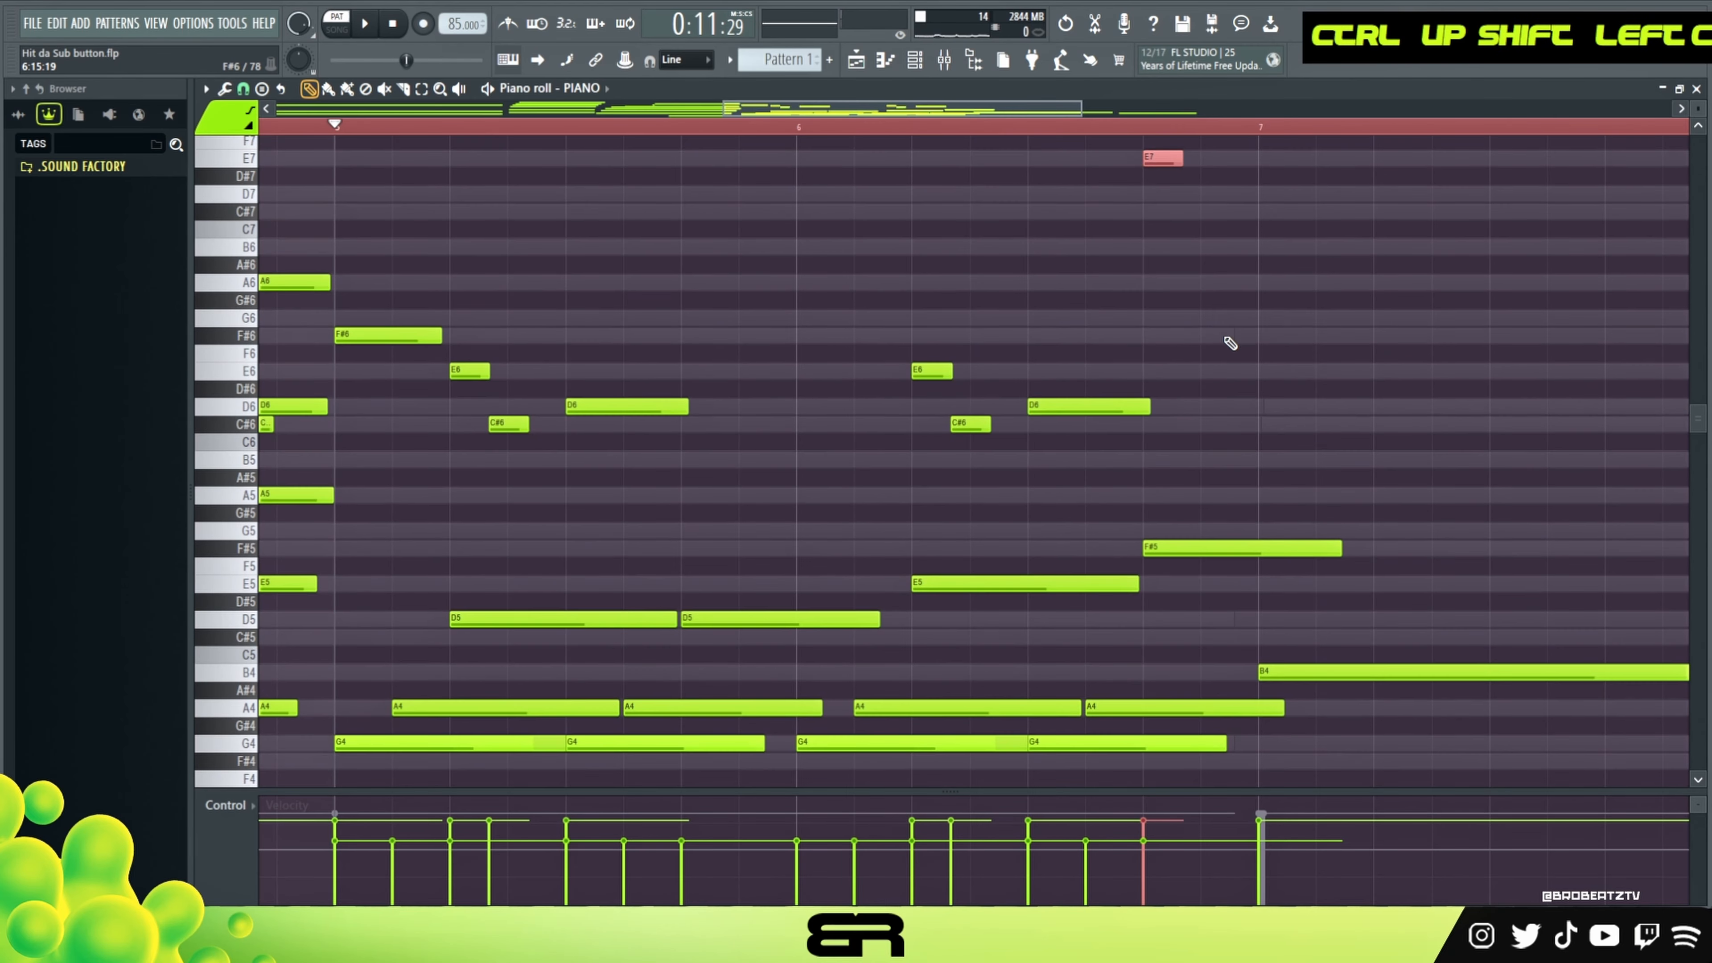
scroll(1214, 357, "up", 5)
right_click(1200, 364)
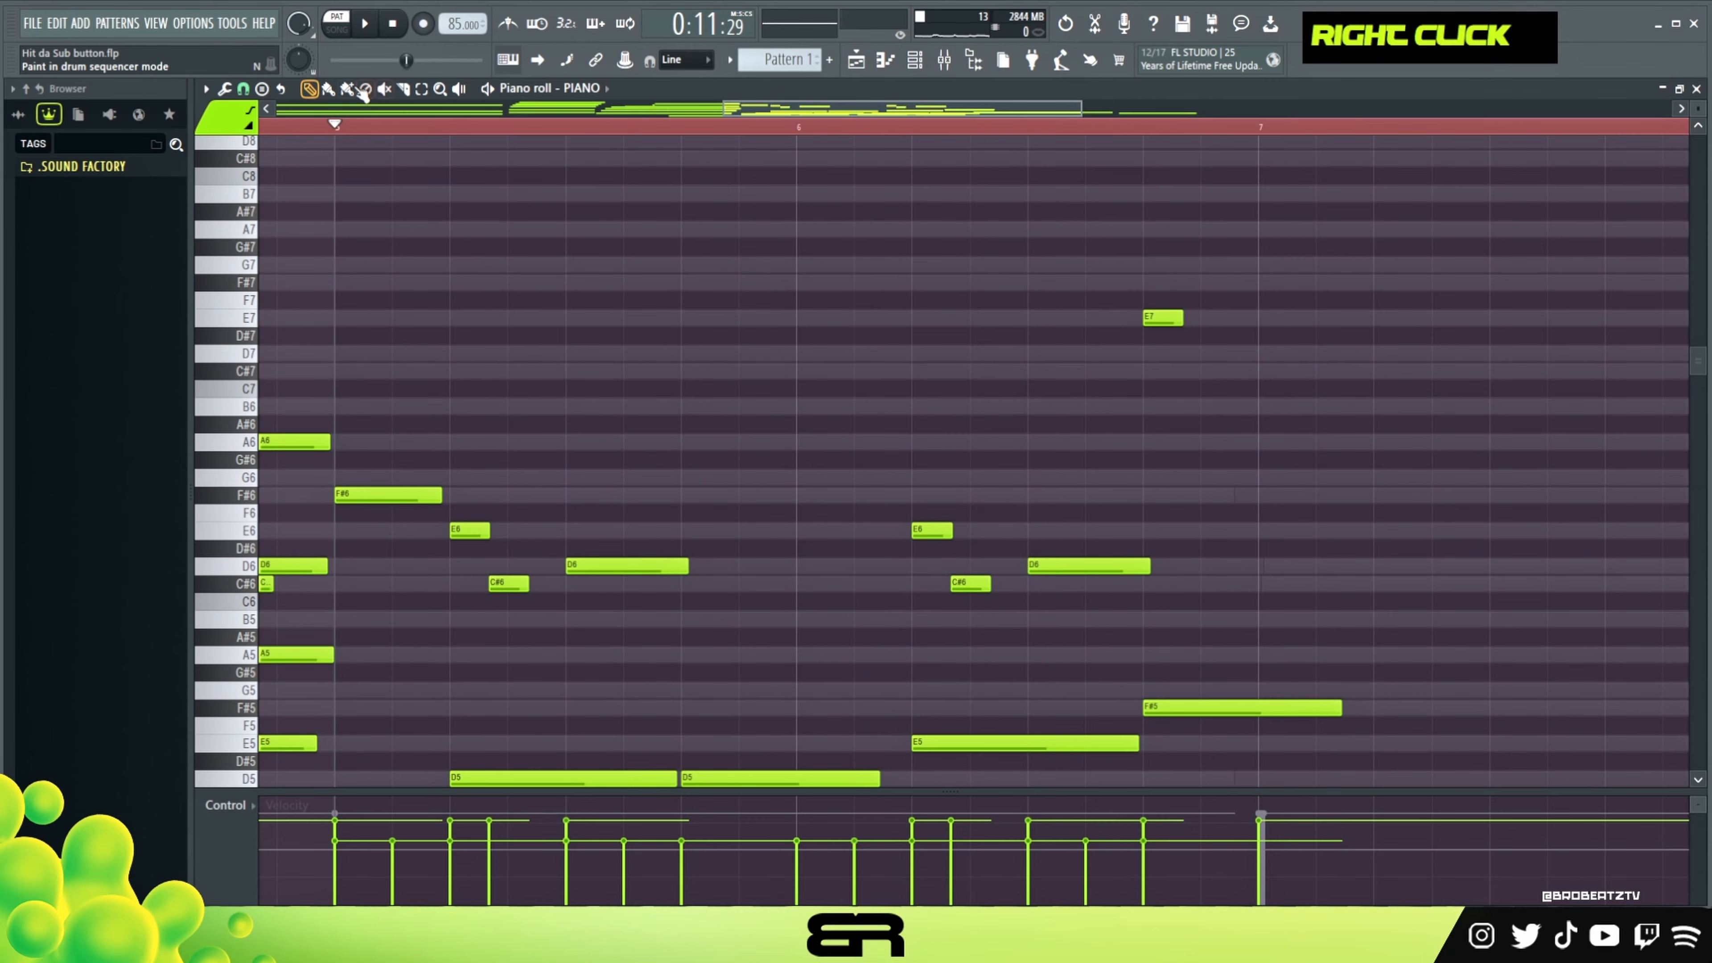
Adjust the snap and move the E7 note a quarter beat earlier, to step 12 of bar 6.
left_click(244, 92)
left_click(270, 317)
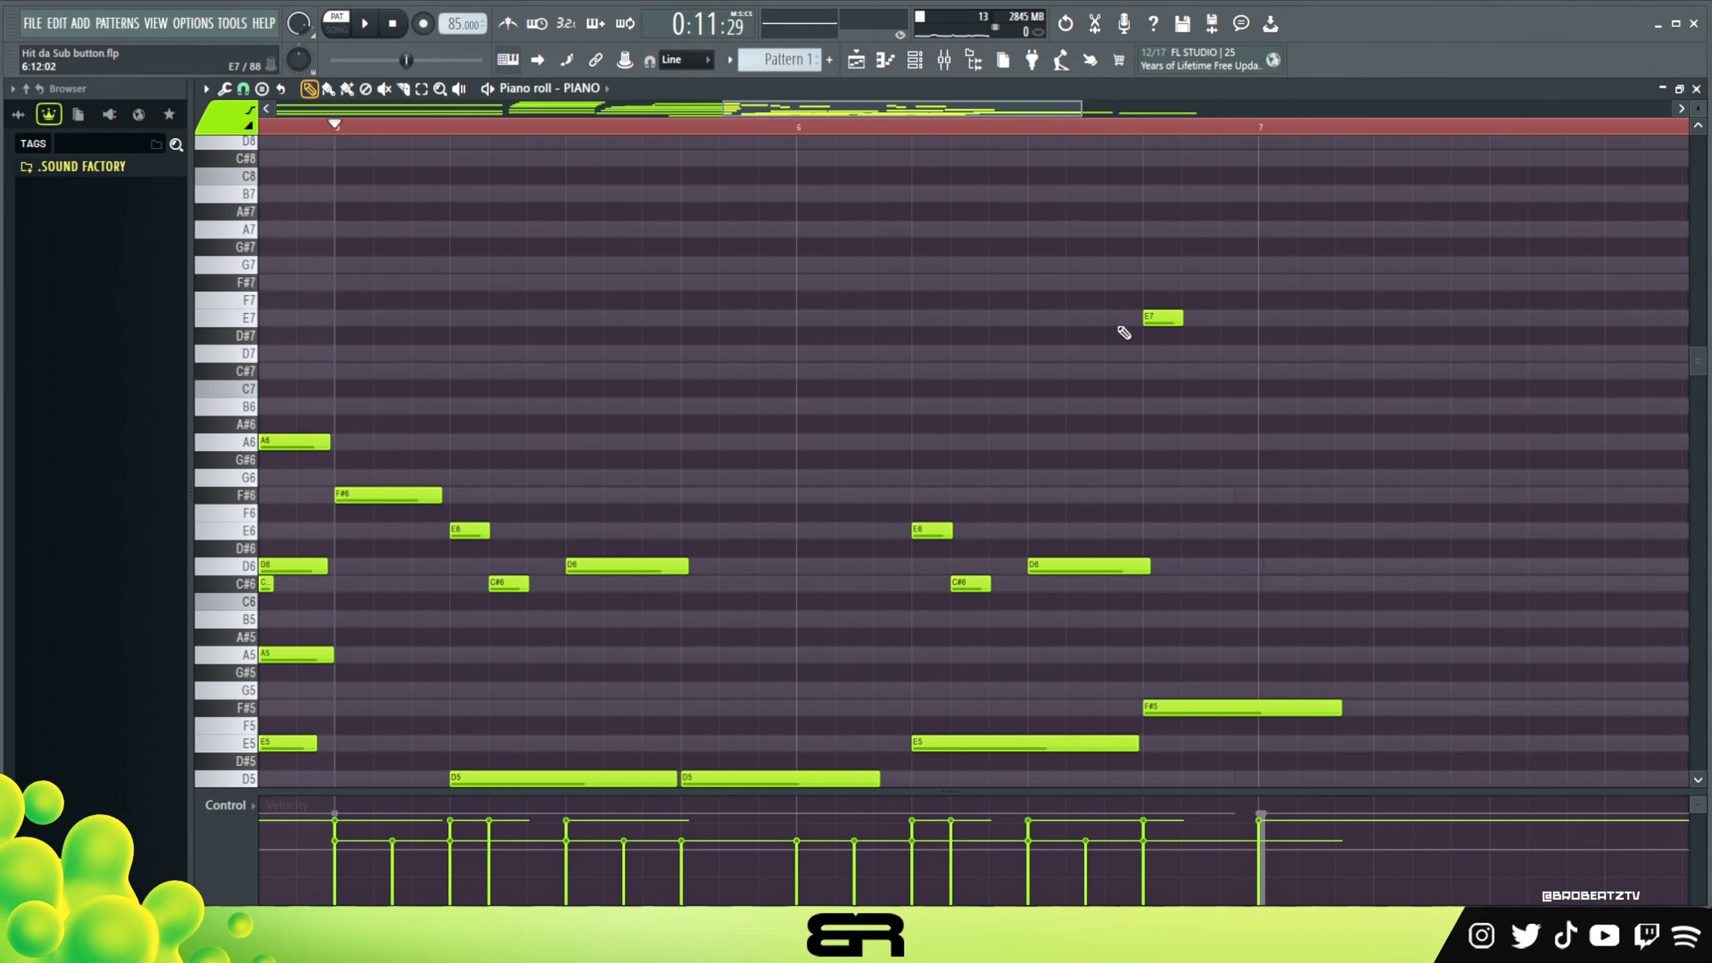
left_click_drag(1154, 317, 1131, 319)
left_click(242, 91)
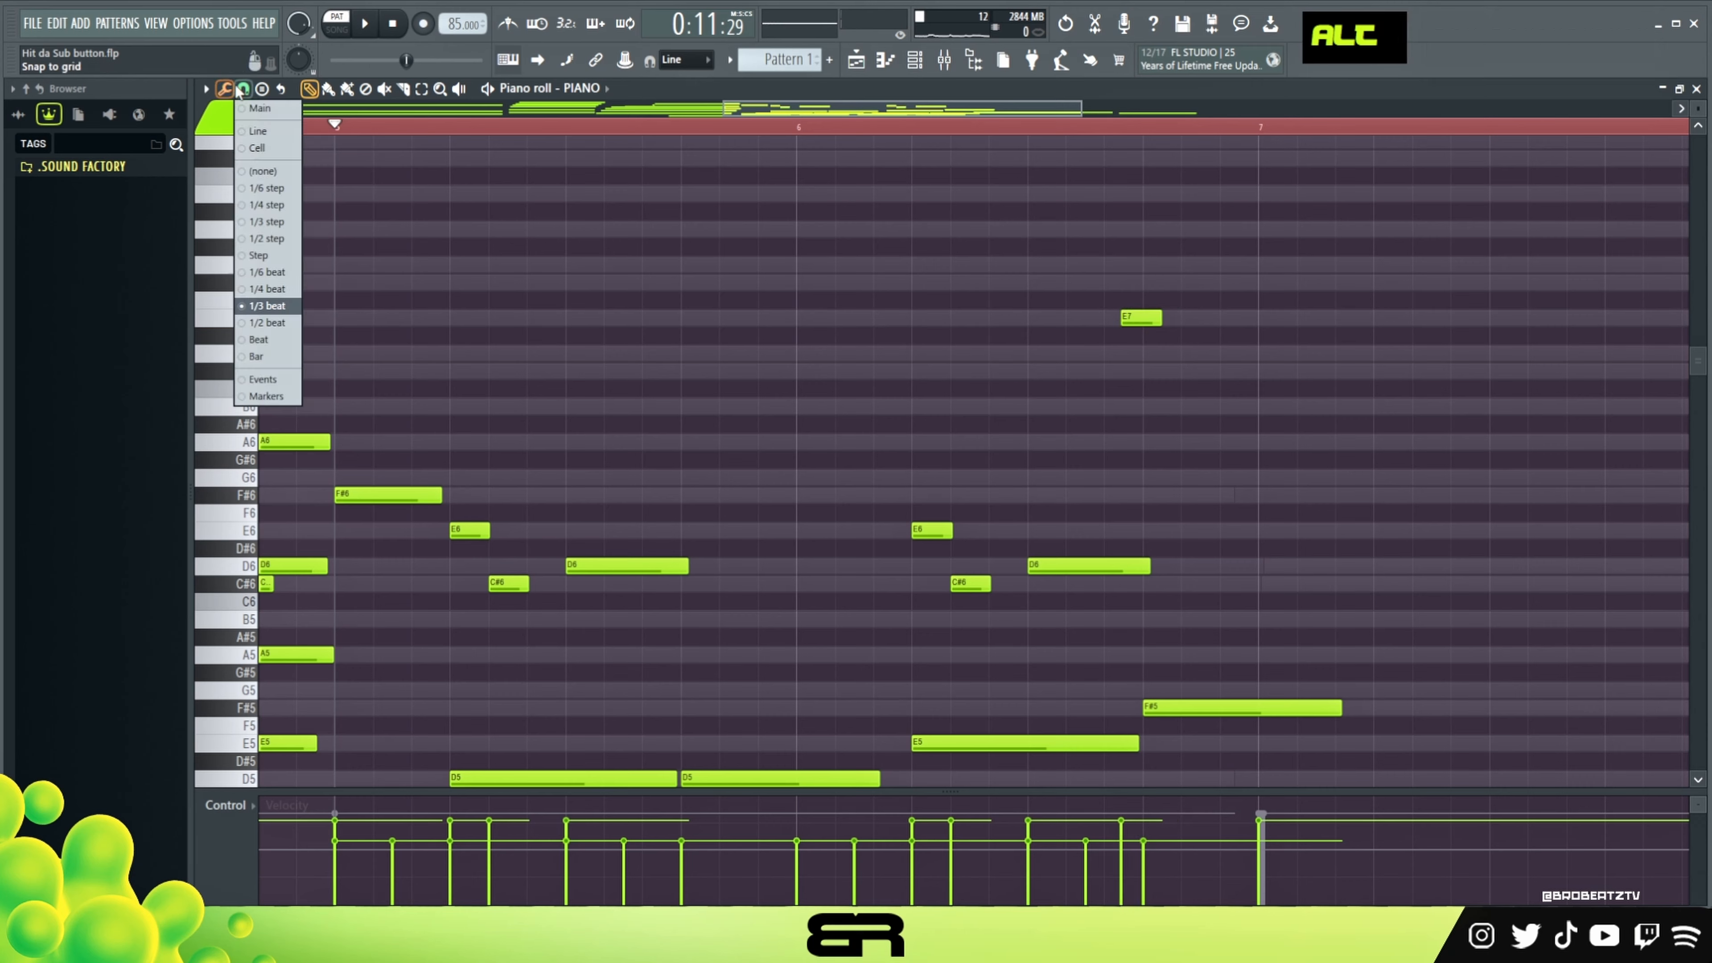
left_click(284, 273)
right_click(1184, 331)
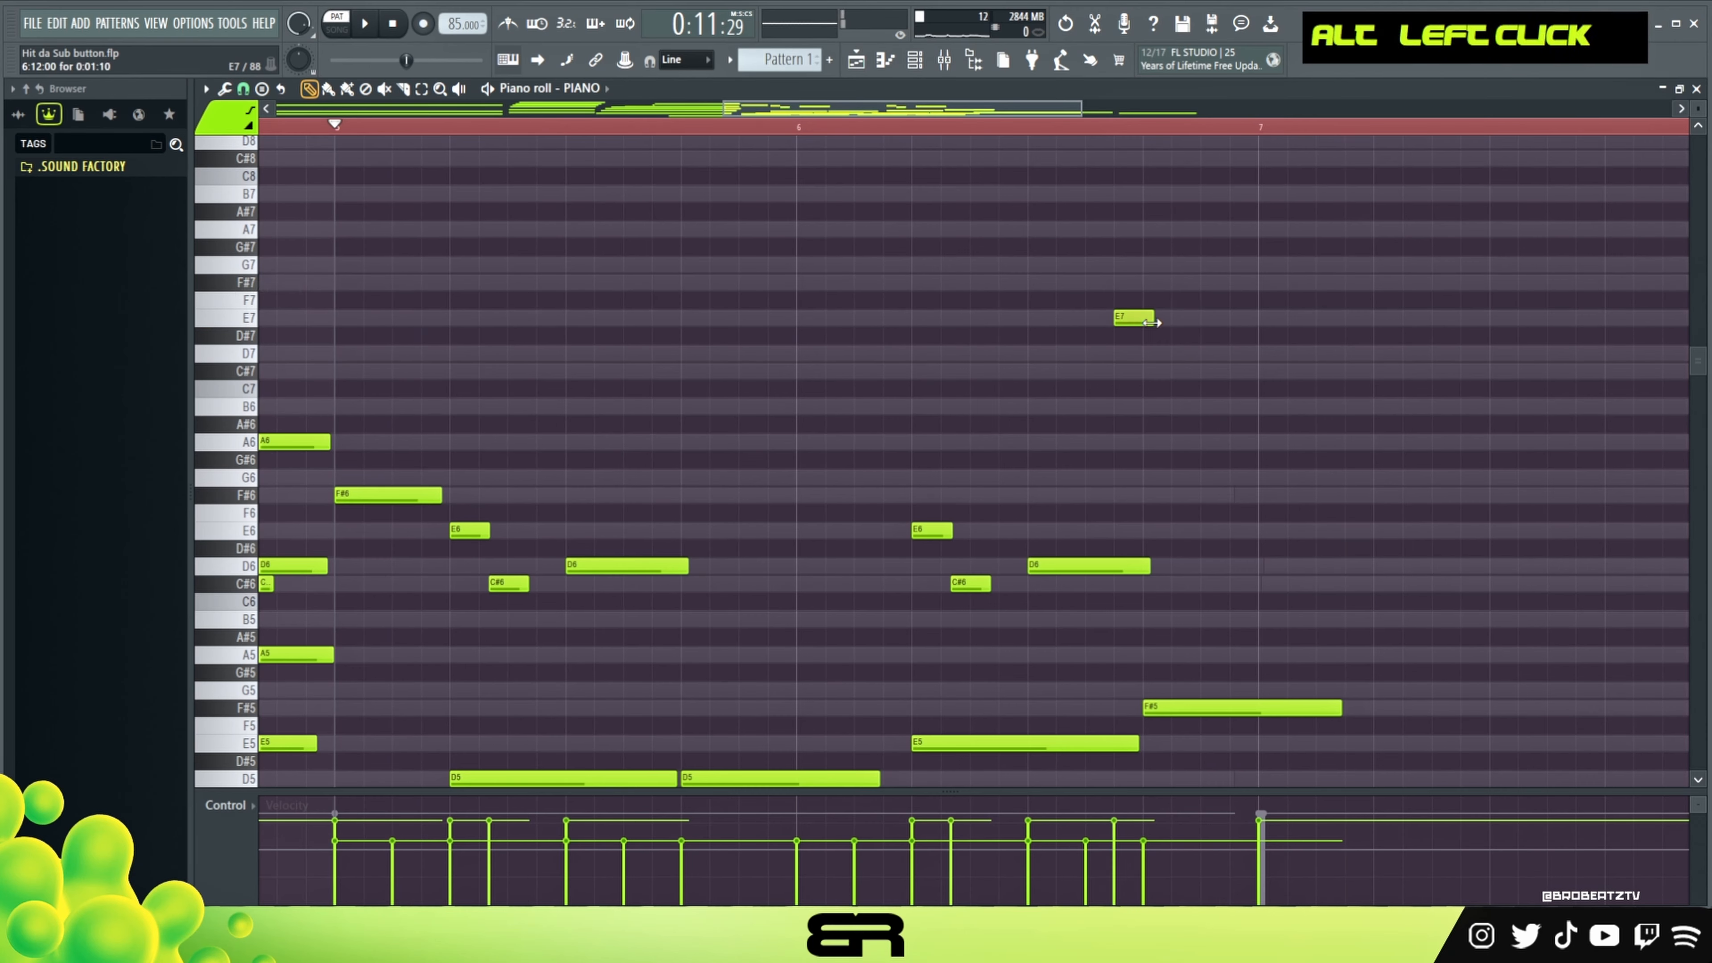
Shorten the E7 and follow it with short F#7, E7 and D7 notes to form a run at the end of bar 6.
left_click_drag(1146, 326, 1163, 268)
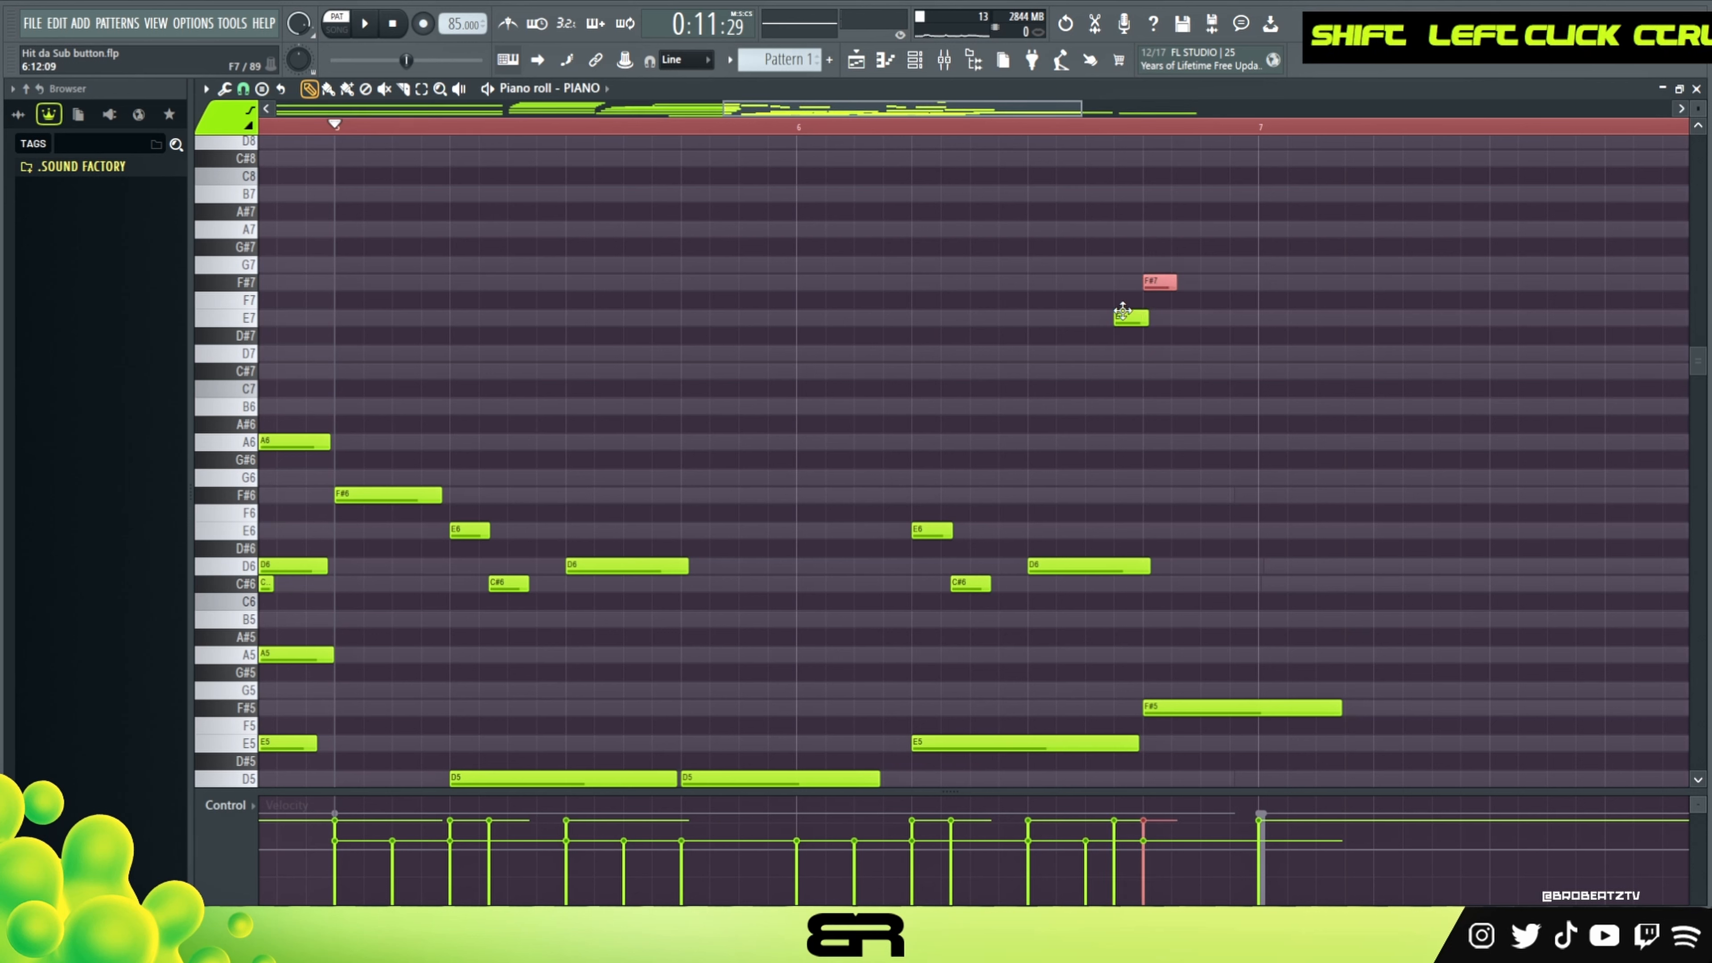
left_click(1181, 333)
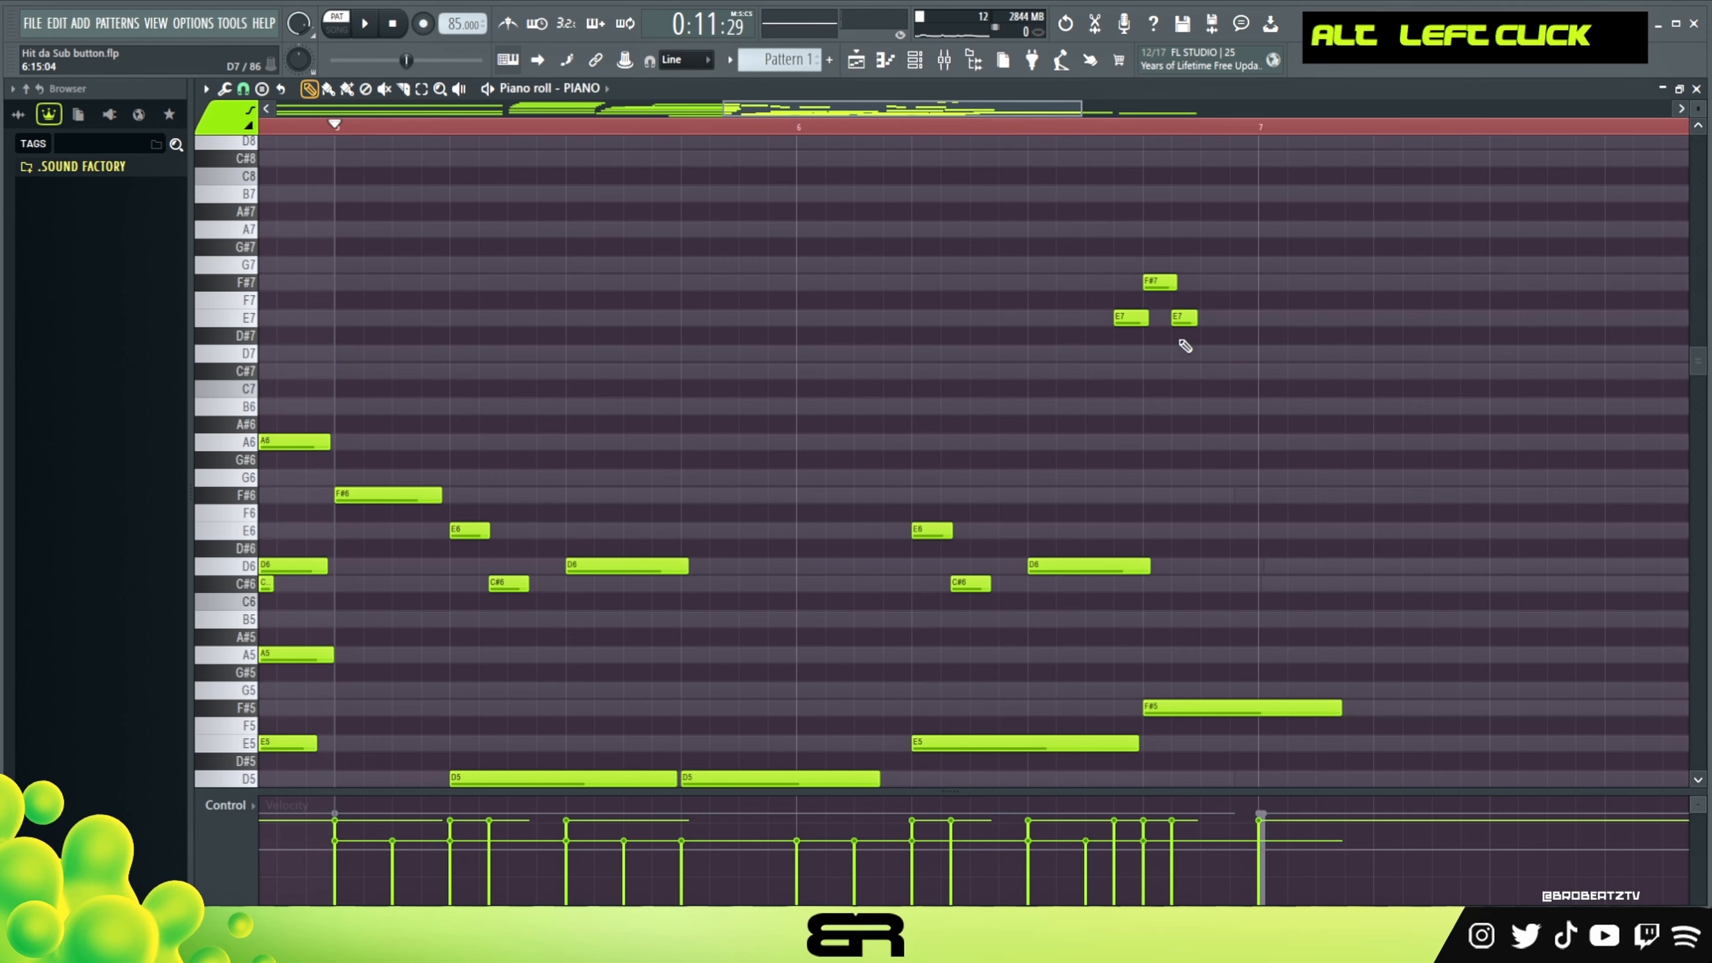
left_click(242, 88)
left_click(302, 307)
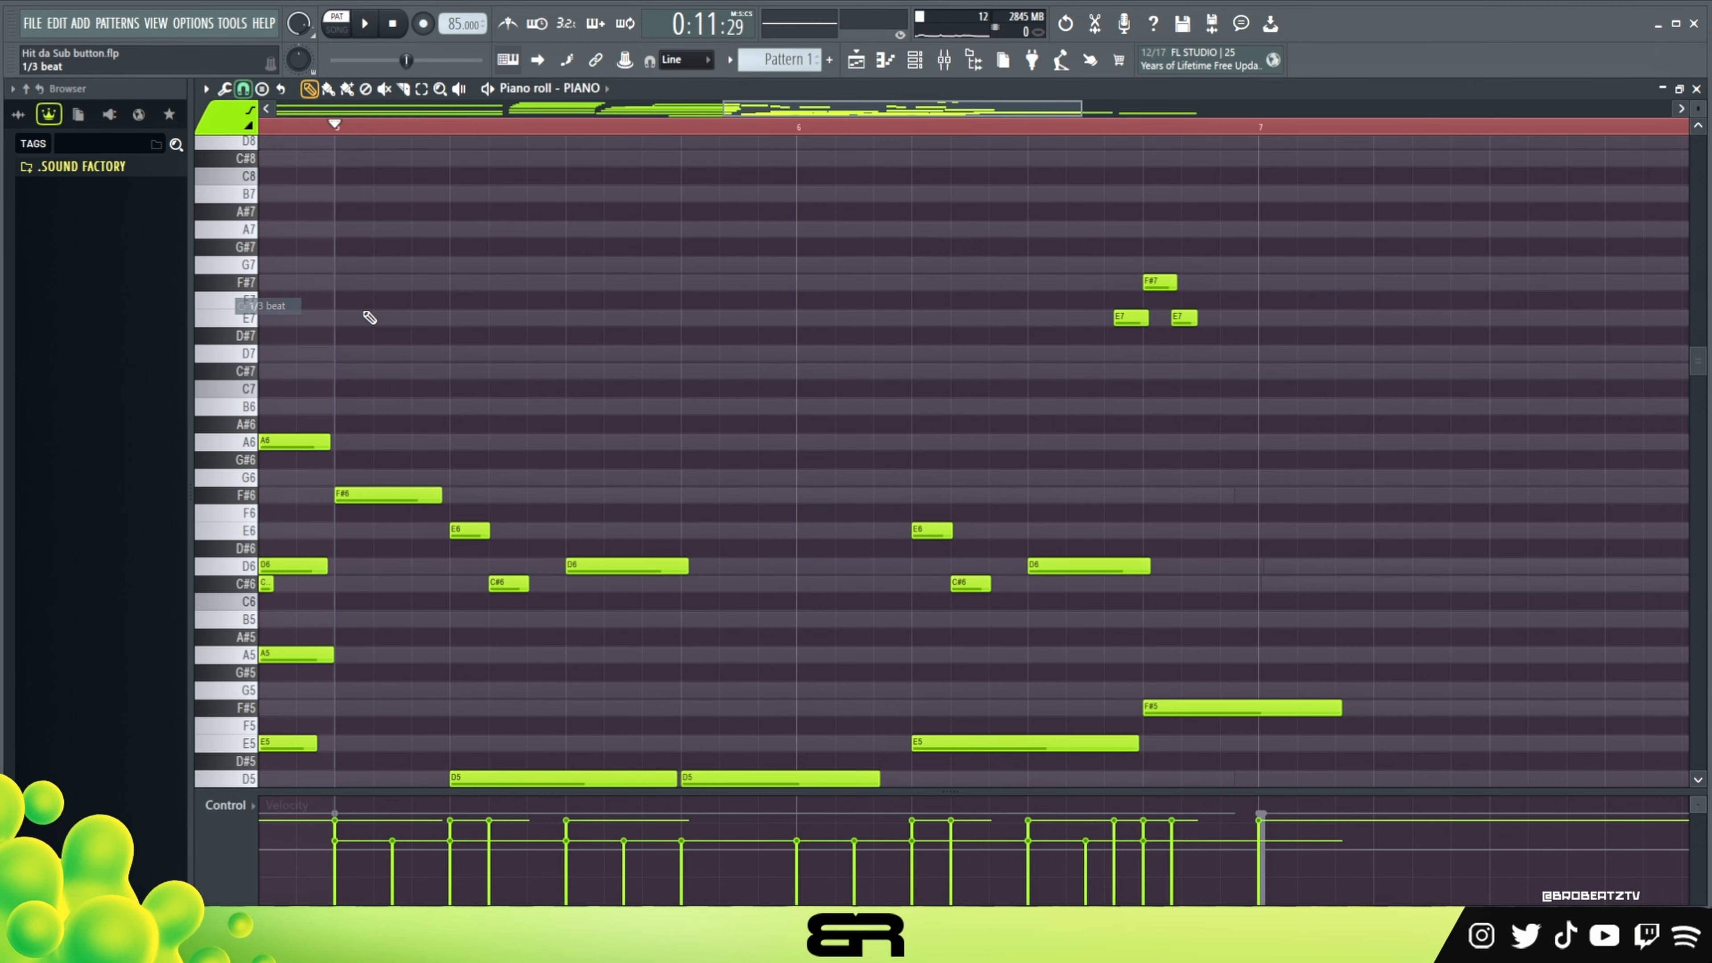
Play back the bar 6 run, move its second E7 slightly later, and shorten the E7 and F#7 notes.
key("space")
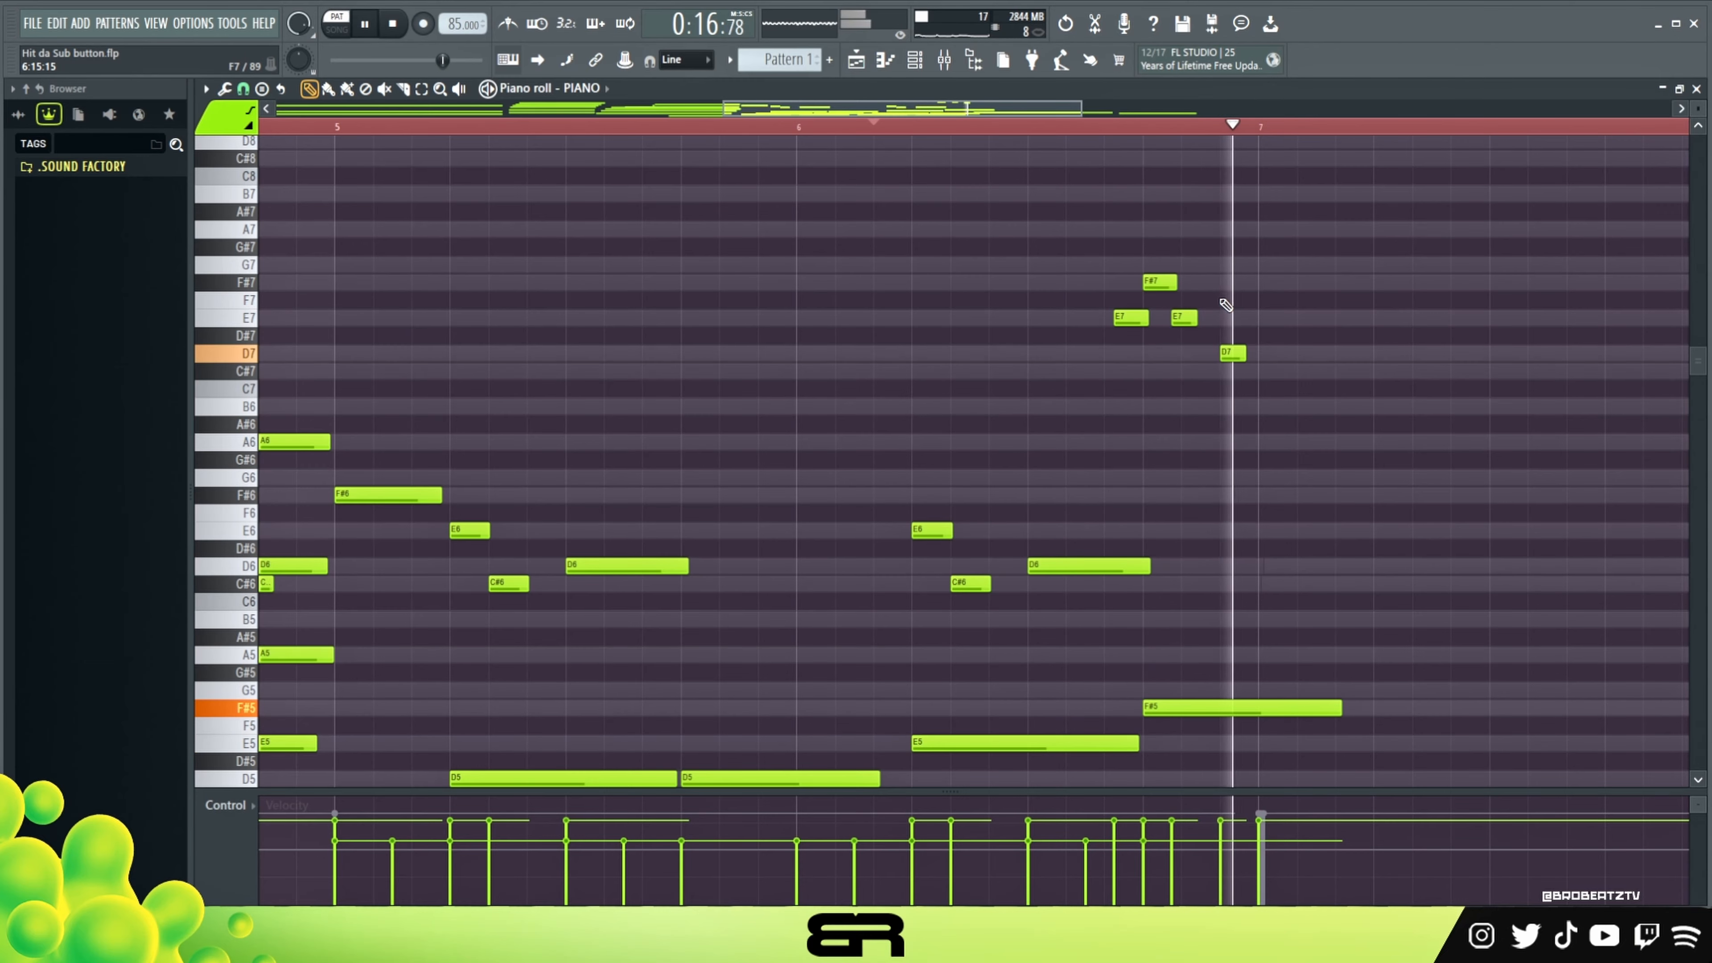
key("space")
key("space")
right_click(1209, 362)
left_click_drag(1186, 320, 1237, 357)
key("space")
left_click_drag(1180, 301, 1134, 324)
key("space")
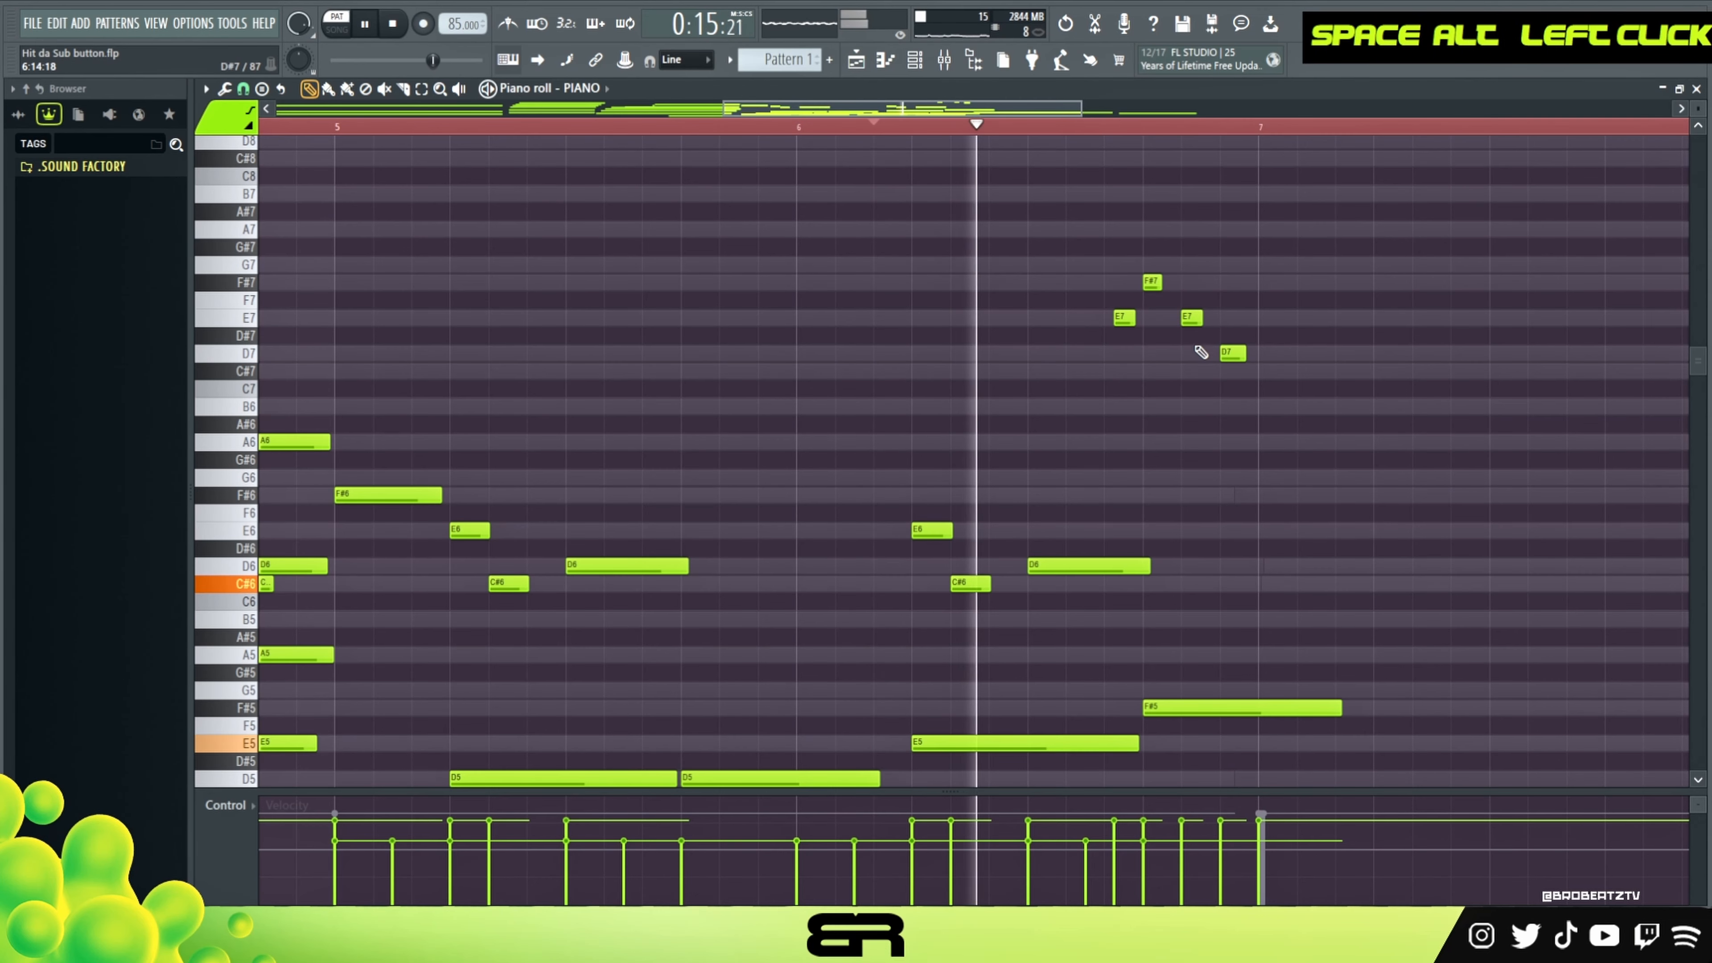
Lower the velocity of the bar 6 run, making the second E7 and the D7 progressively softer.
left_click_drag(1093, 259, 1330, 394)
scroll(1331, 395, "down", 2)
key("space")
right_click(1331, 393)
left_click_drag(1138, 276, 1275, 390)
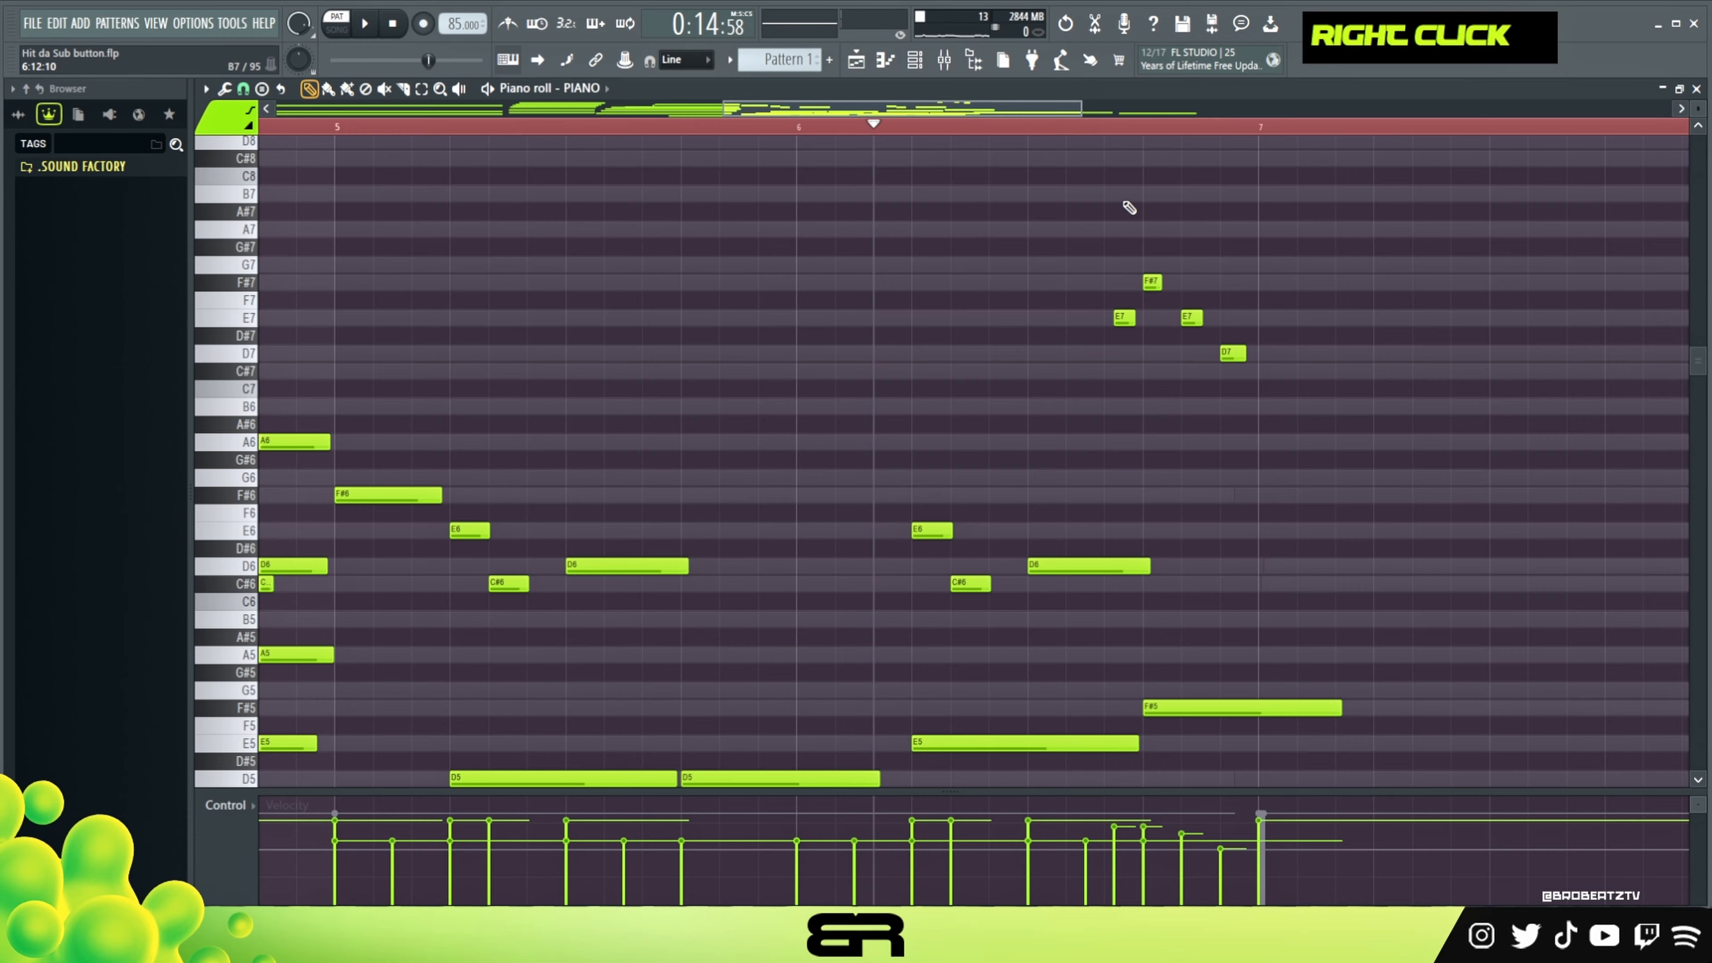
Play back the end of bar 6 and raise the D7 note's velocity slightly.
key("space")
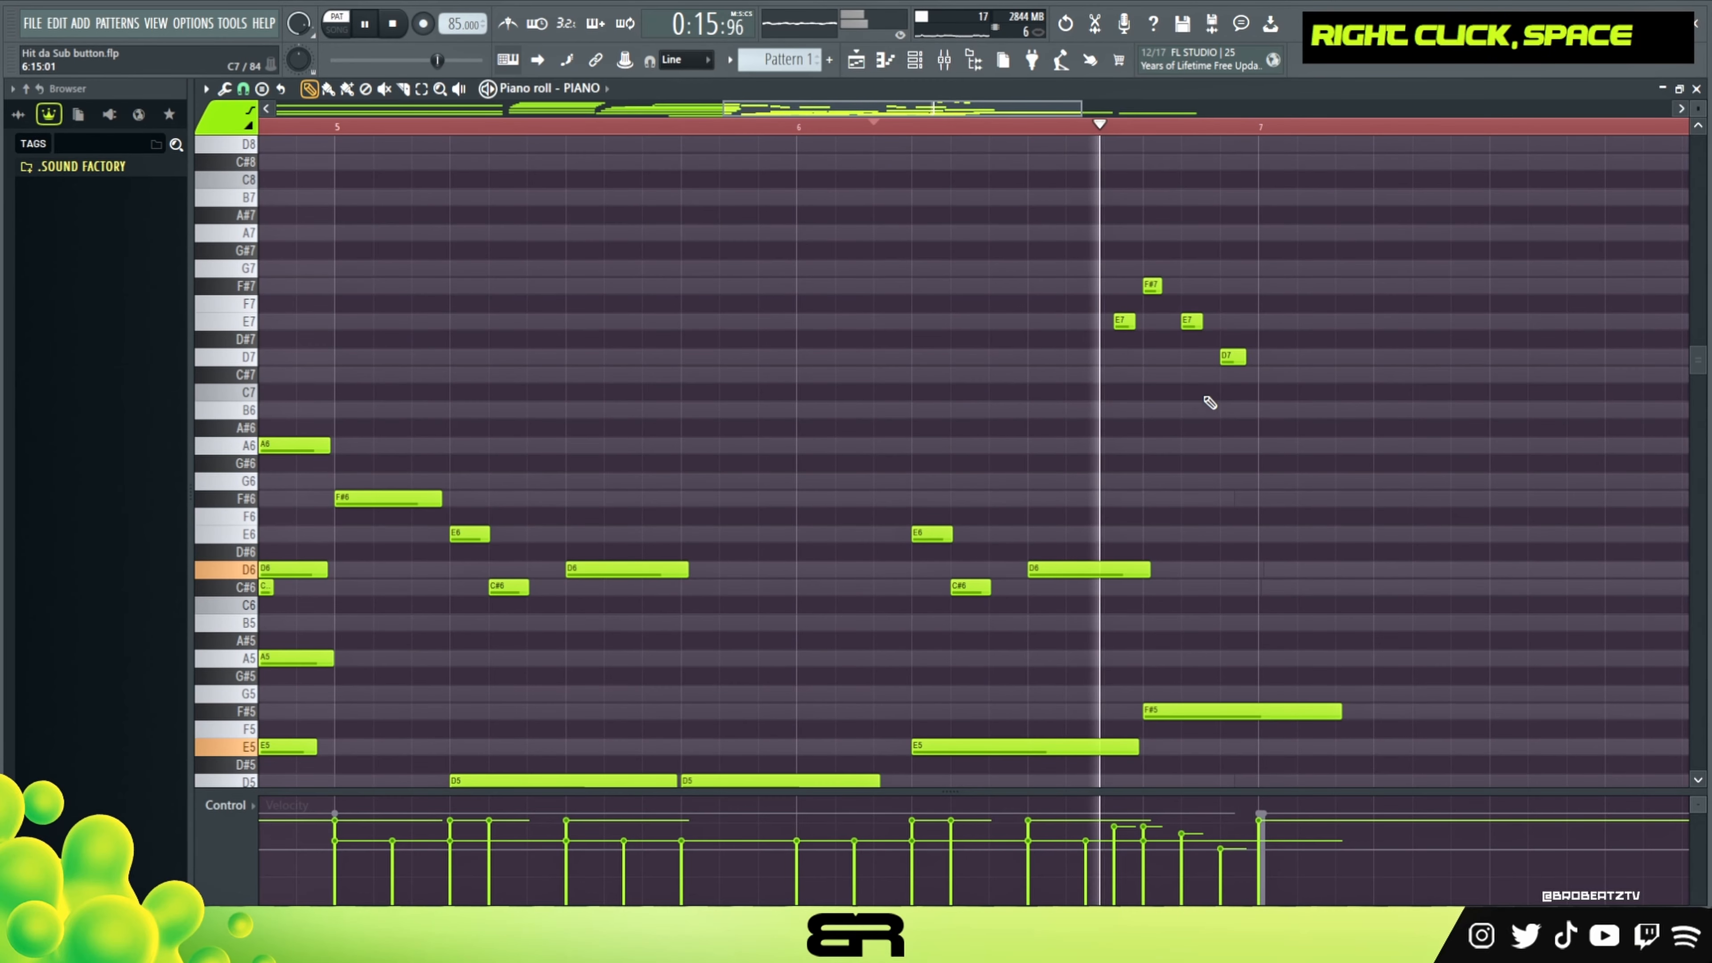
key("space")
left_click_drag(1230, 379, 1250, 362)
scroll(1253, 366, "up", 1)
right_click(1330, 441)
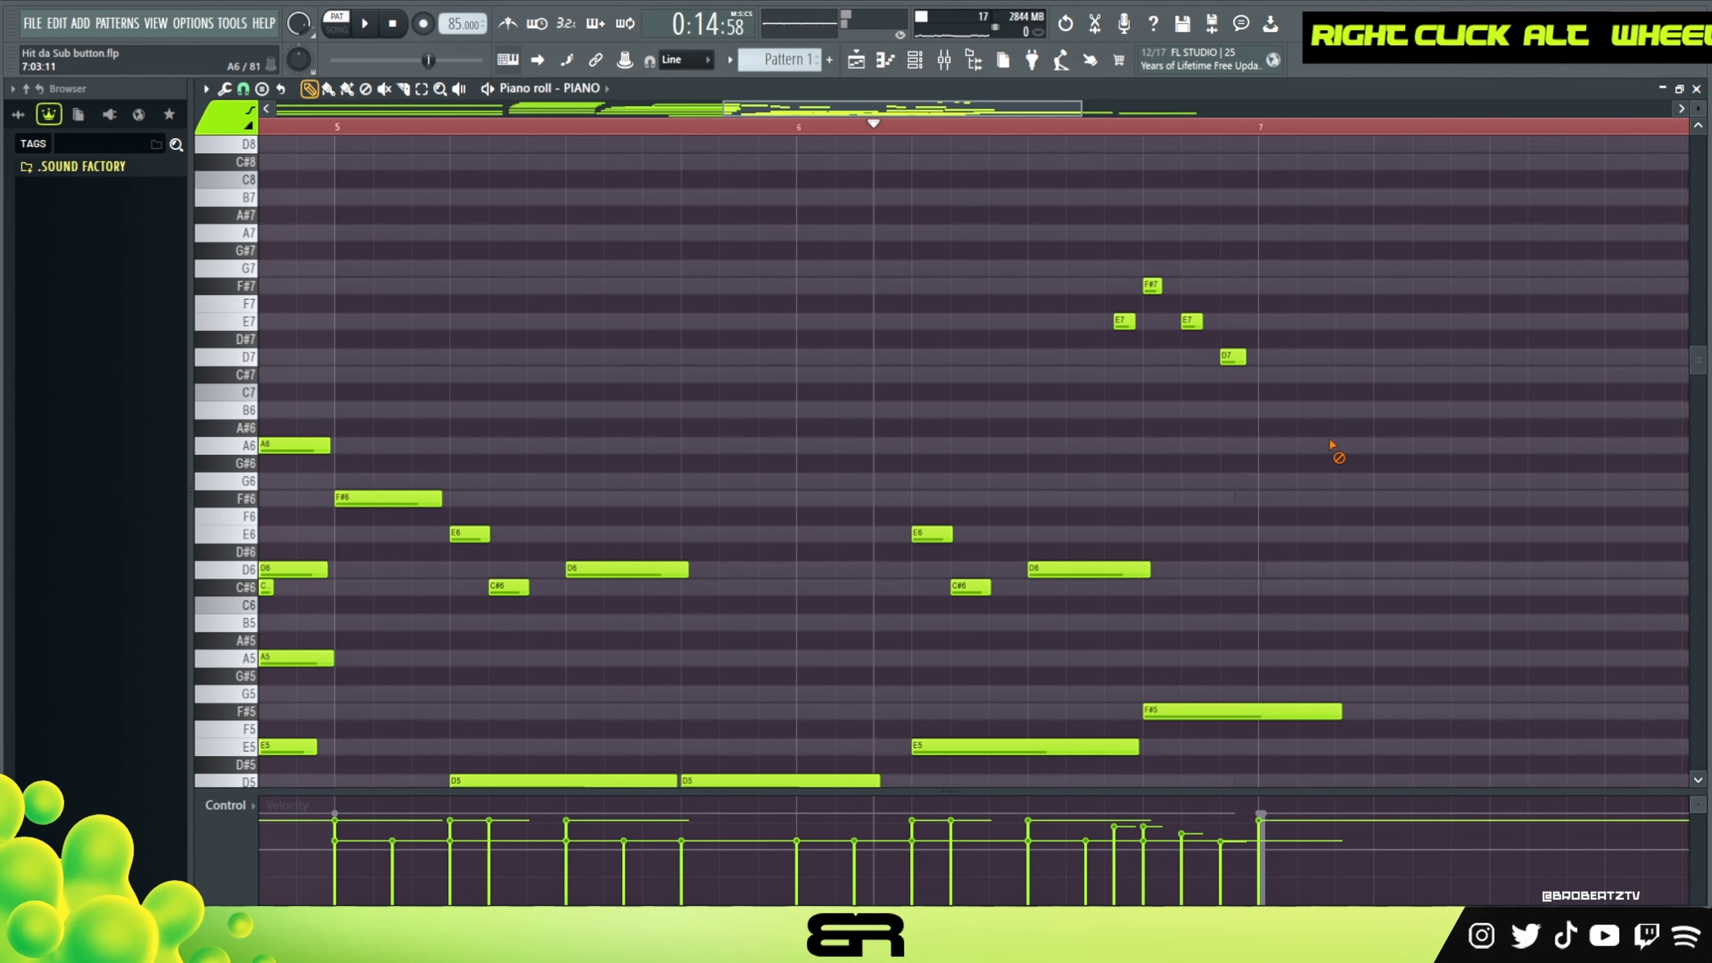
Change the grid snap, shorten bar 7's B4 to just under half a bar, and copy it to D5 half a beat later.
scroll(1052, 148, "down", 1)
scroll(1369, 314, "down", 3)
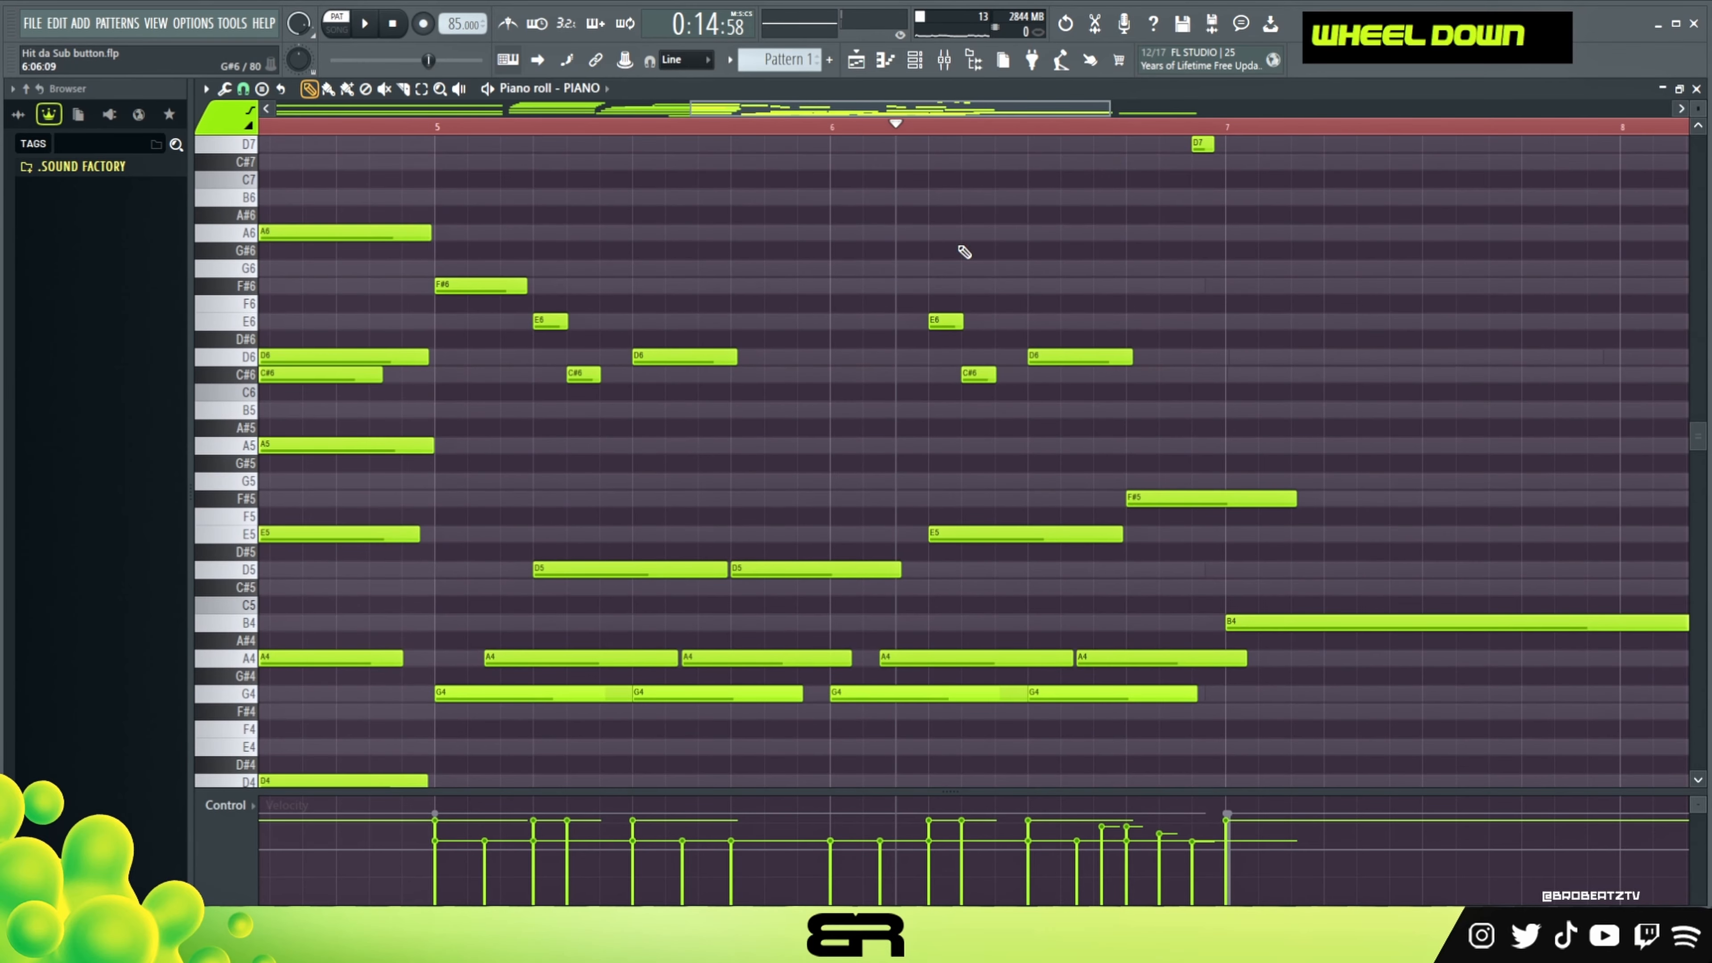
left_click_drag(933, 109, 1046, 118)
left_click(248, 92)
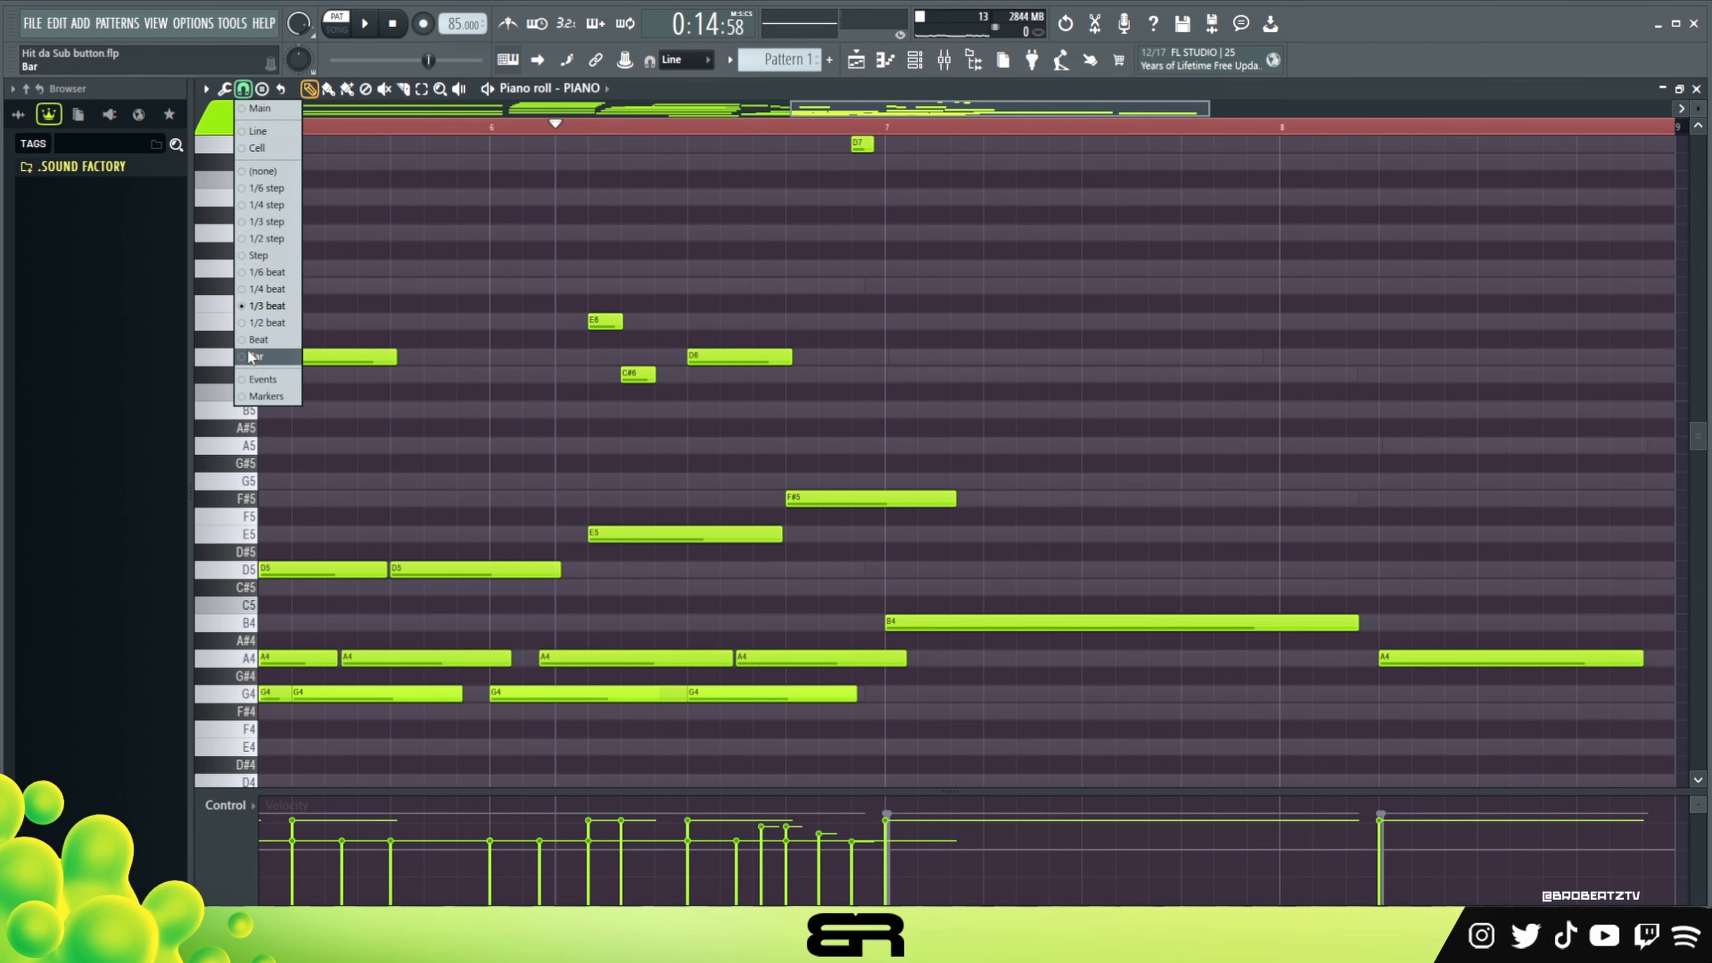
left_click(258, 340)
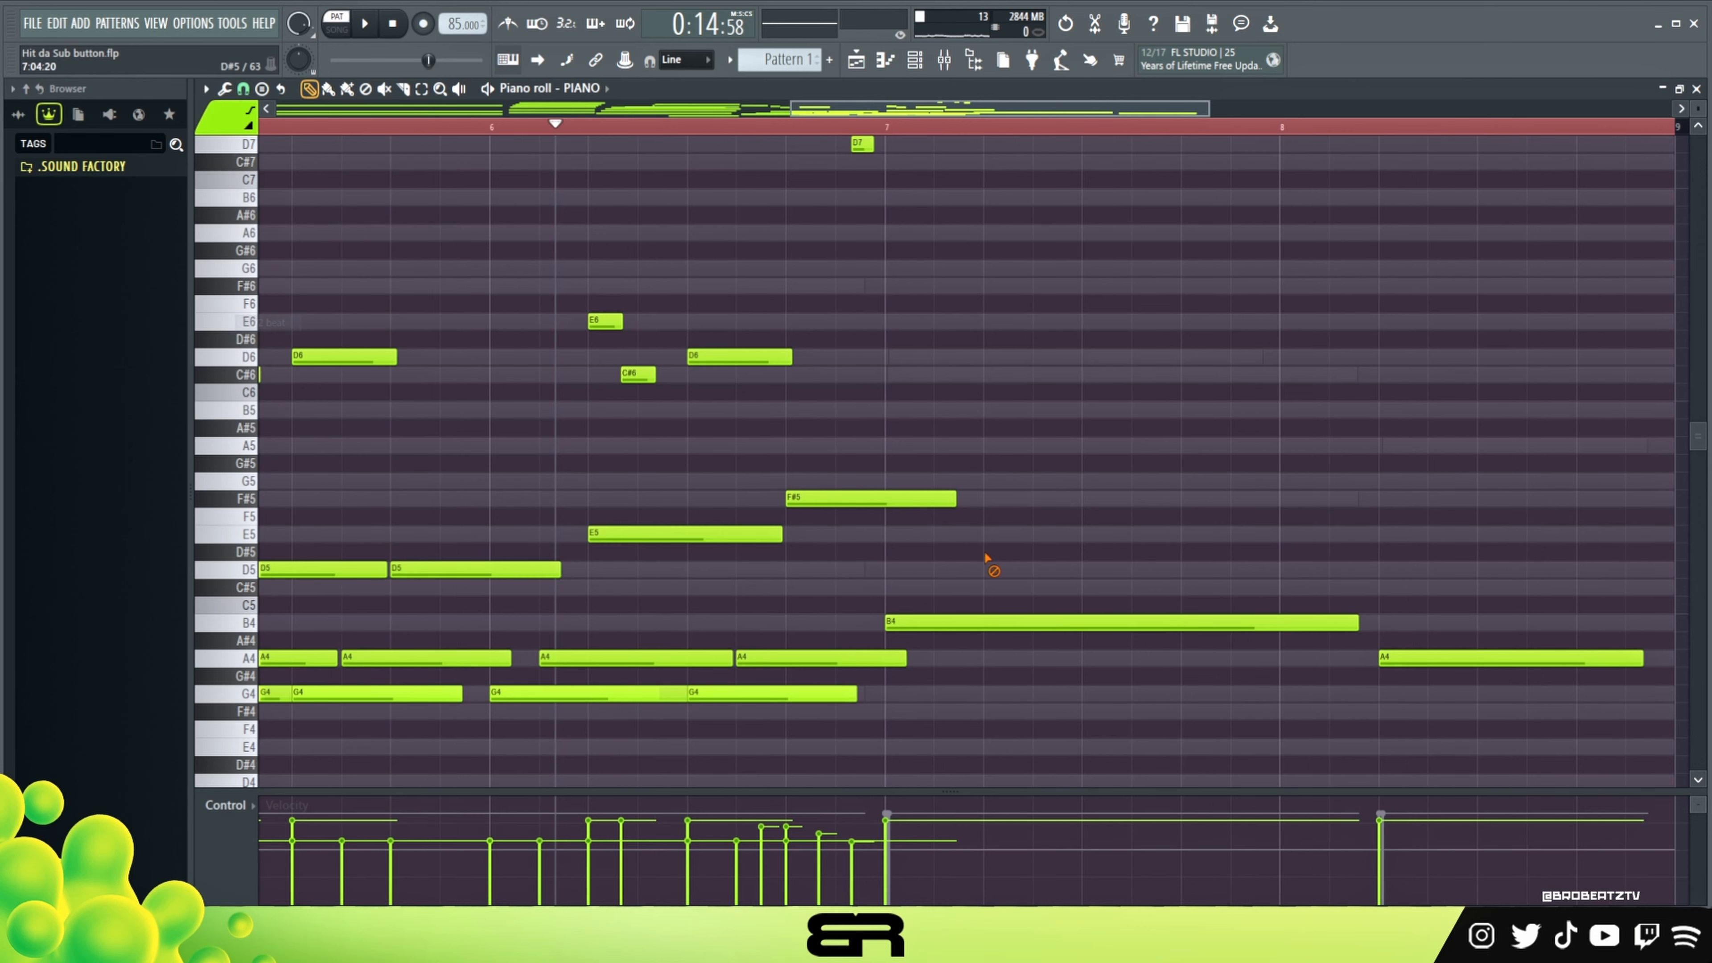
left_click_drag(1352, 622, 1071, 626)
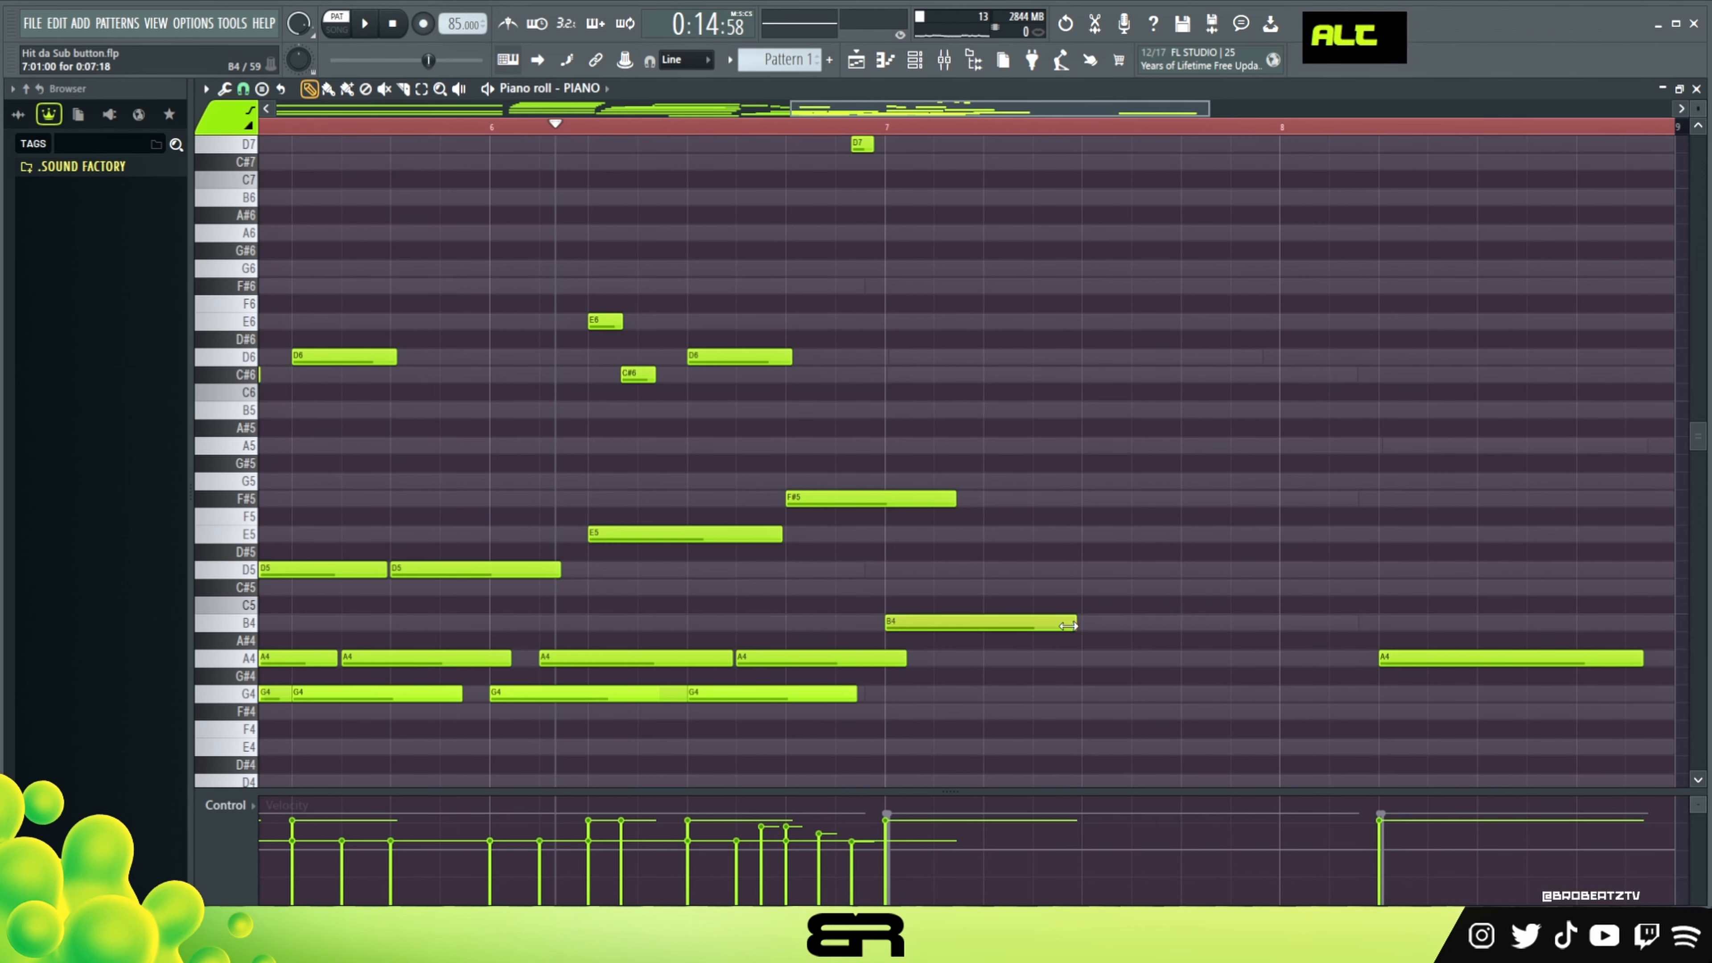
left_click(991, 624, "ctrl")
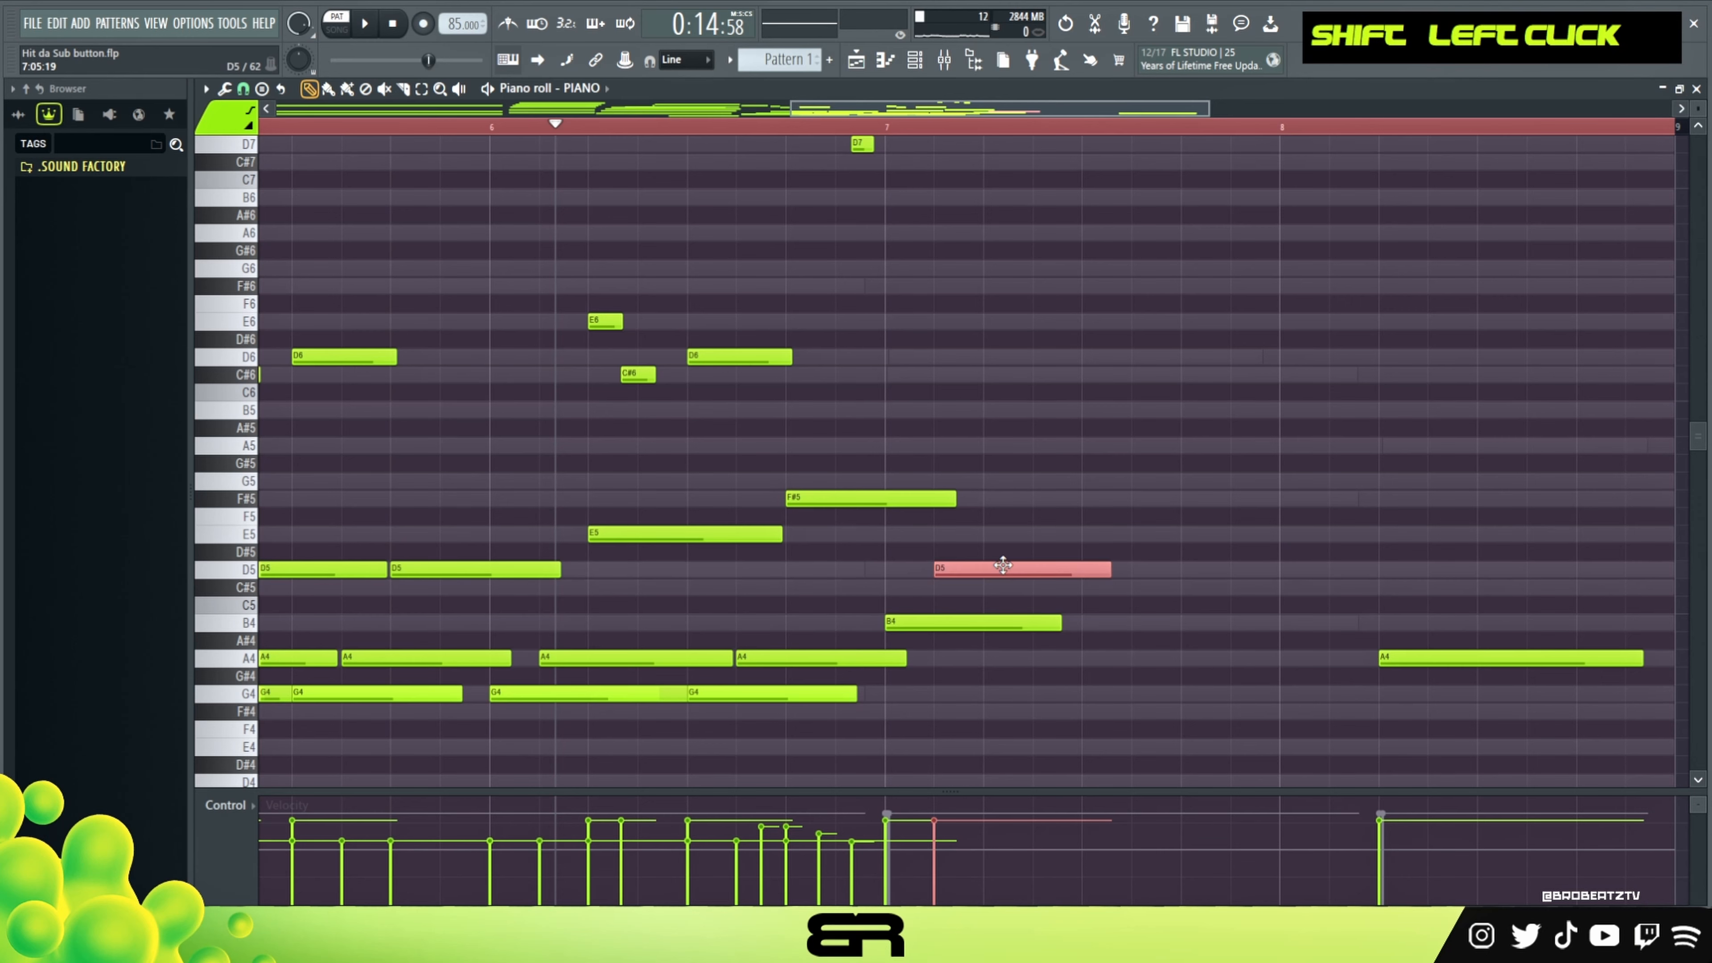
Add an F#5 half a beat after bar 7's D5 and repeat the B4–D5–F#5 broken chord two beats later.
left_click_drag(1068, 461, 1150, 627)
left_click_drag(1085, 436, 994, 607)
left_click(1011, 620, "ctrl+shift")
right_click(1408, 643)
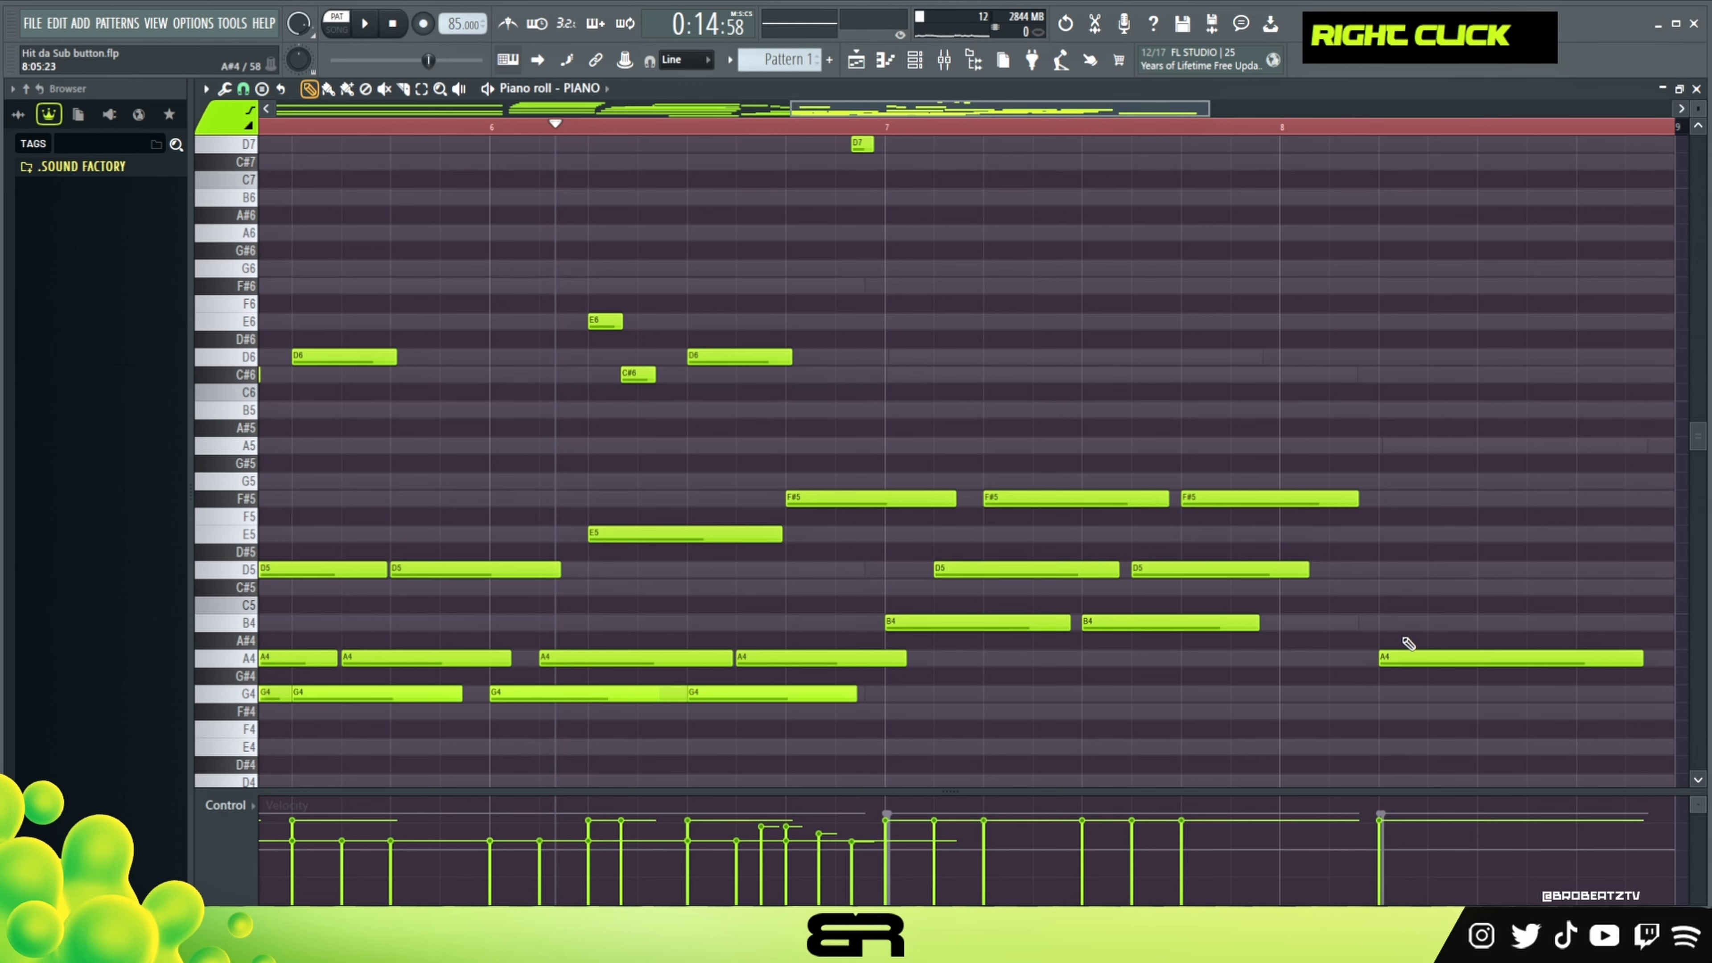
Rebuild bar 8 as an A4–B4–E5 broken chord from the bar's start, repeat it two beats later, and delete the F#5.
left_click(1312, 665, "ctrl")
left_click_drag(1354, 654, 1529, 645)
left_click(1369, 622, "ctrl")
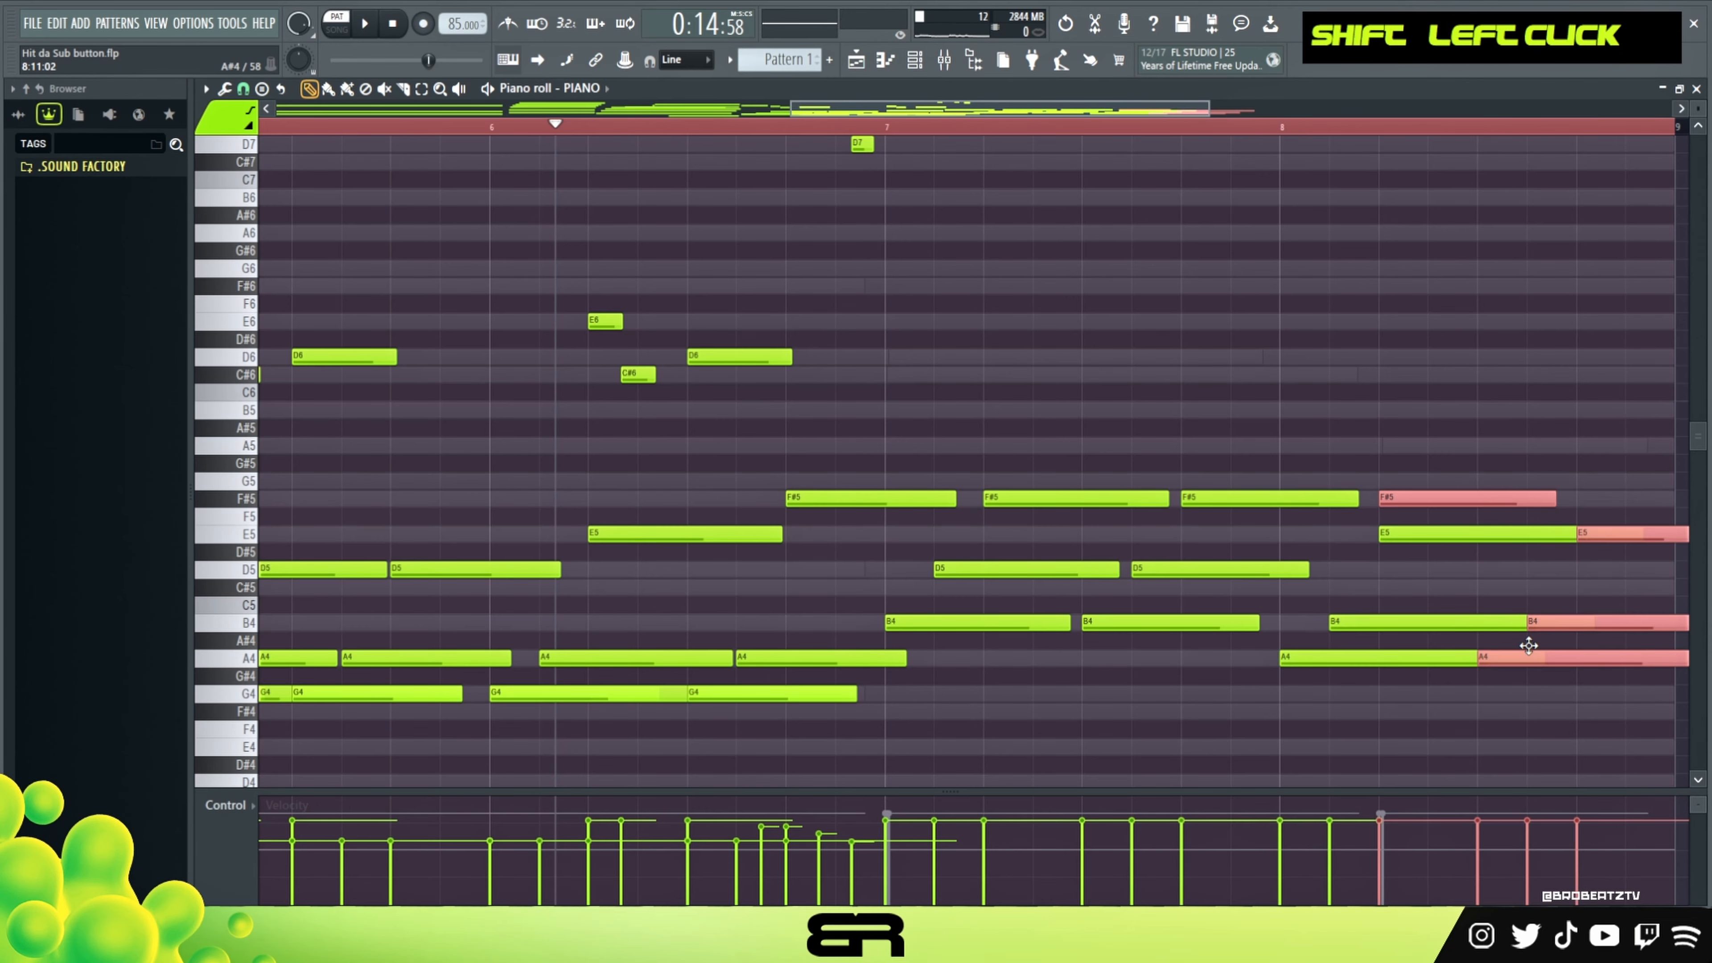
right_click(1452, 499)
left_click_drag(1066, 116, 1155, 116)
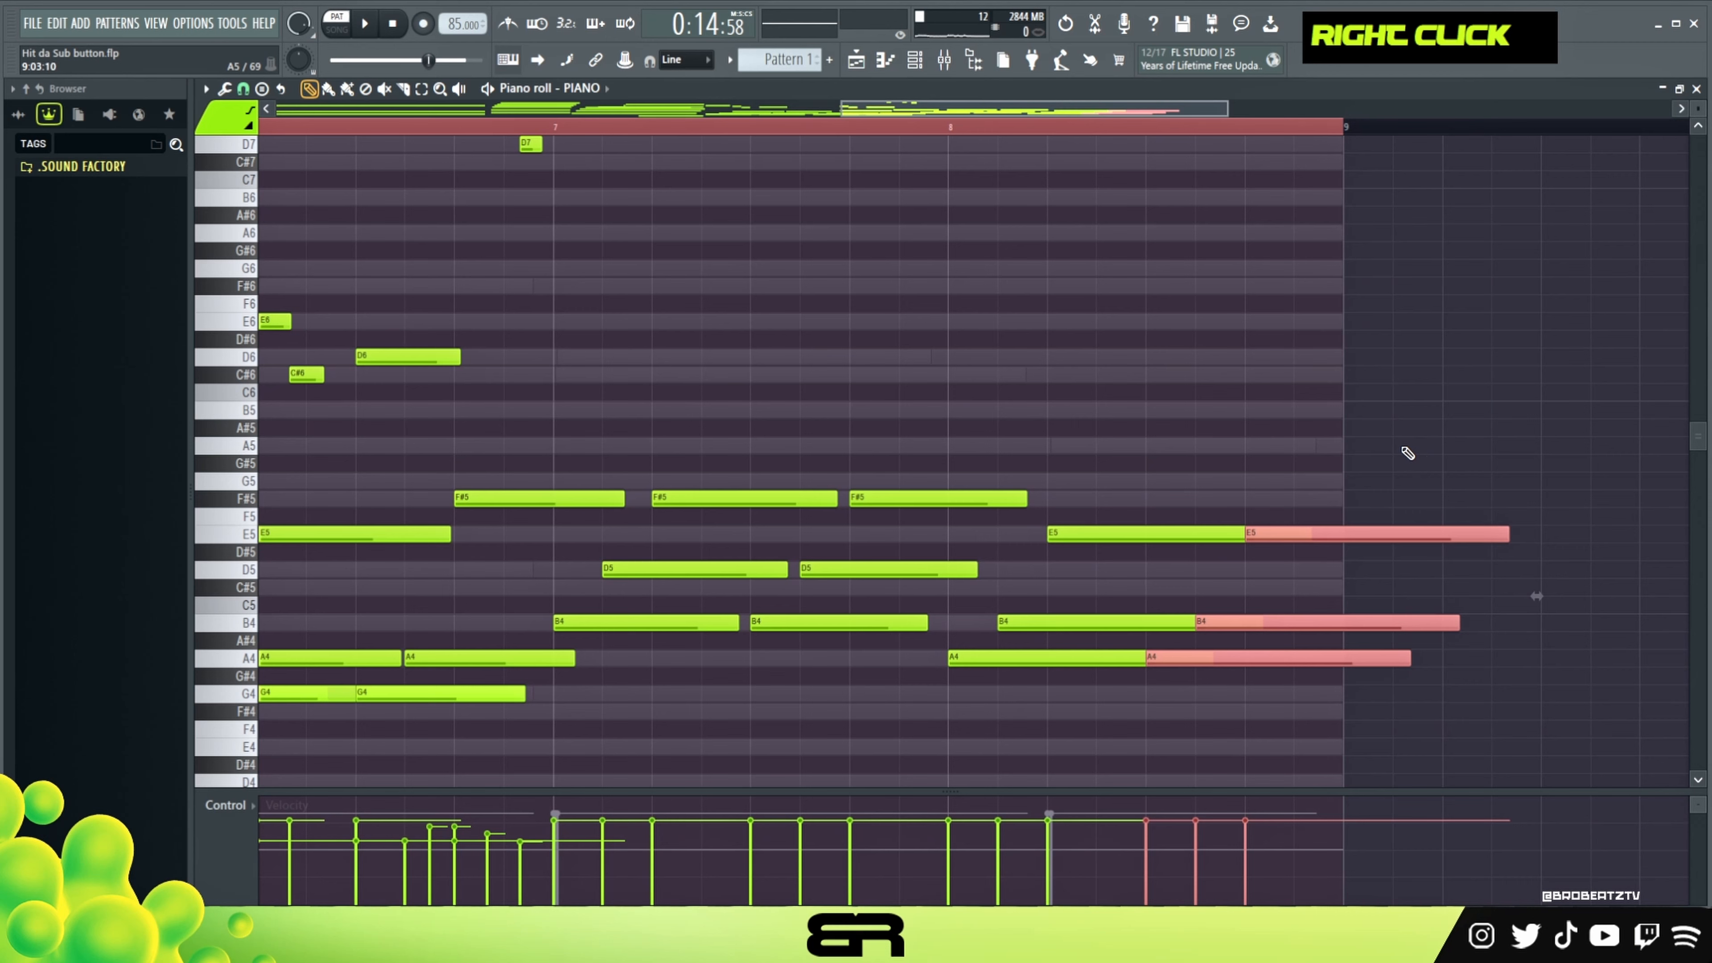
Shorten bar 8's overlapping chord notes, lower the last E5 to D5, and trim it to the end of the bar.
left_click_drag(1409, 453, 1012, 675)
left_click_drag(1500, 531, 1422, 550)
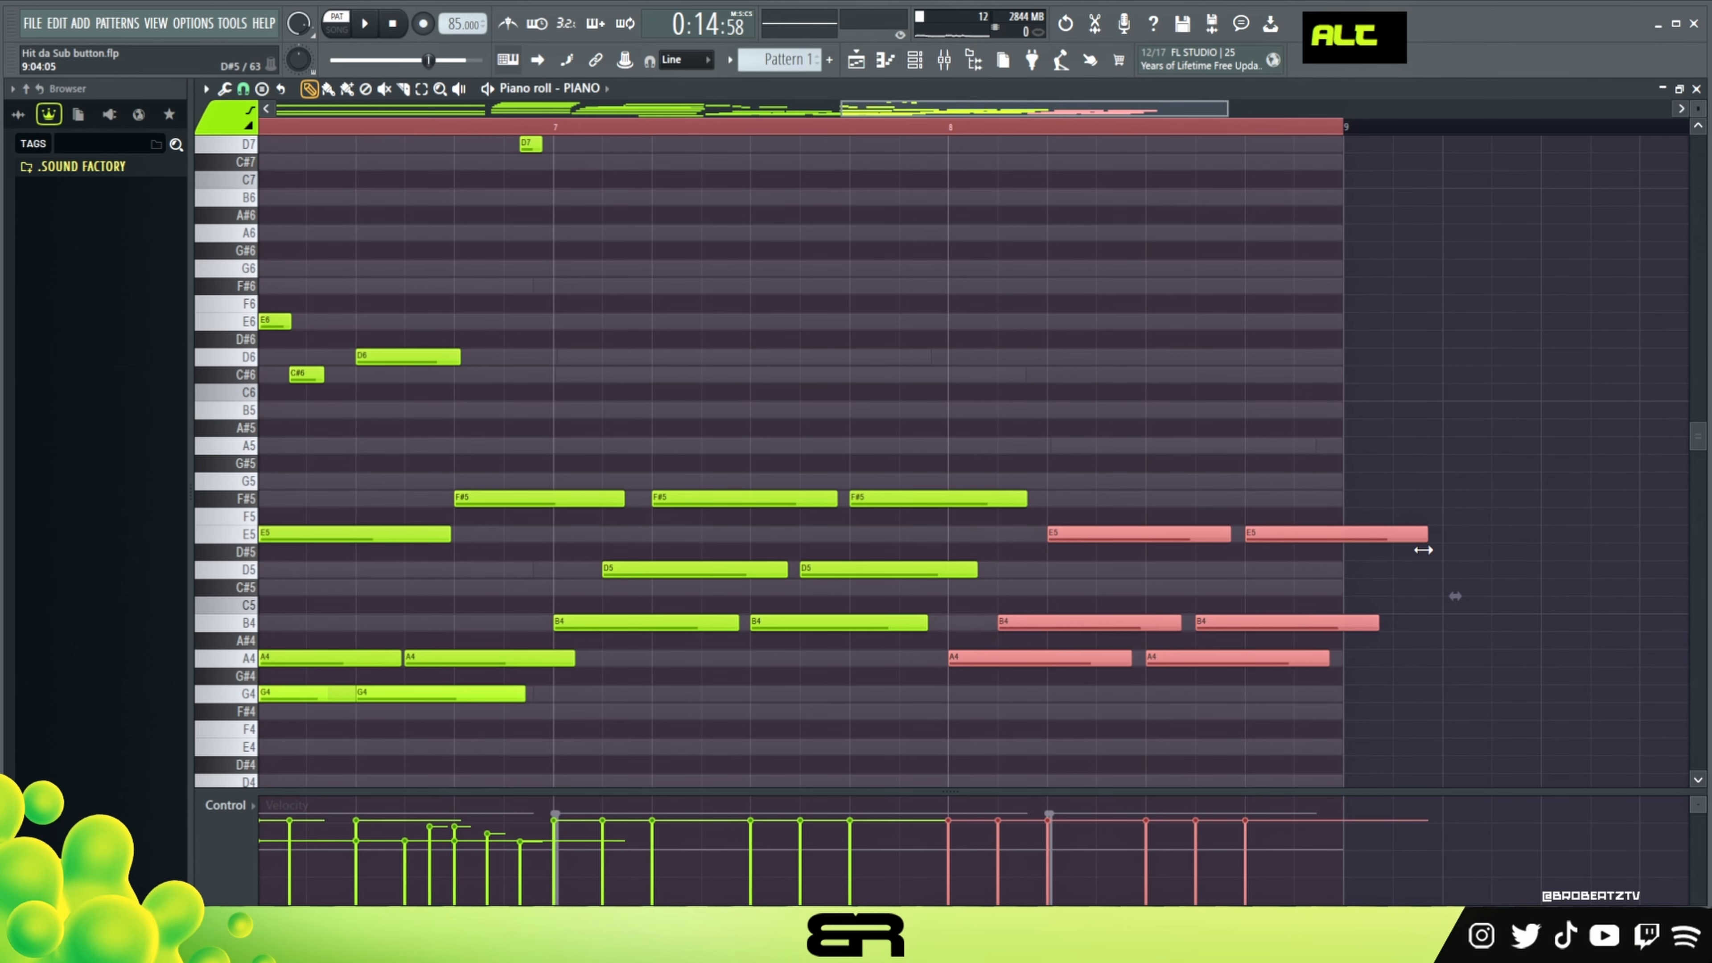
left_click_drag(1315, 534, 1345, 622)
right_click(1320, 533)
left_click_drag(1431, 574, 1340, 613)
right_click(1387, 644)
right_click(692, 526, "alt")
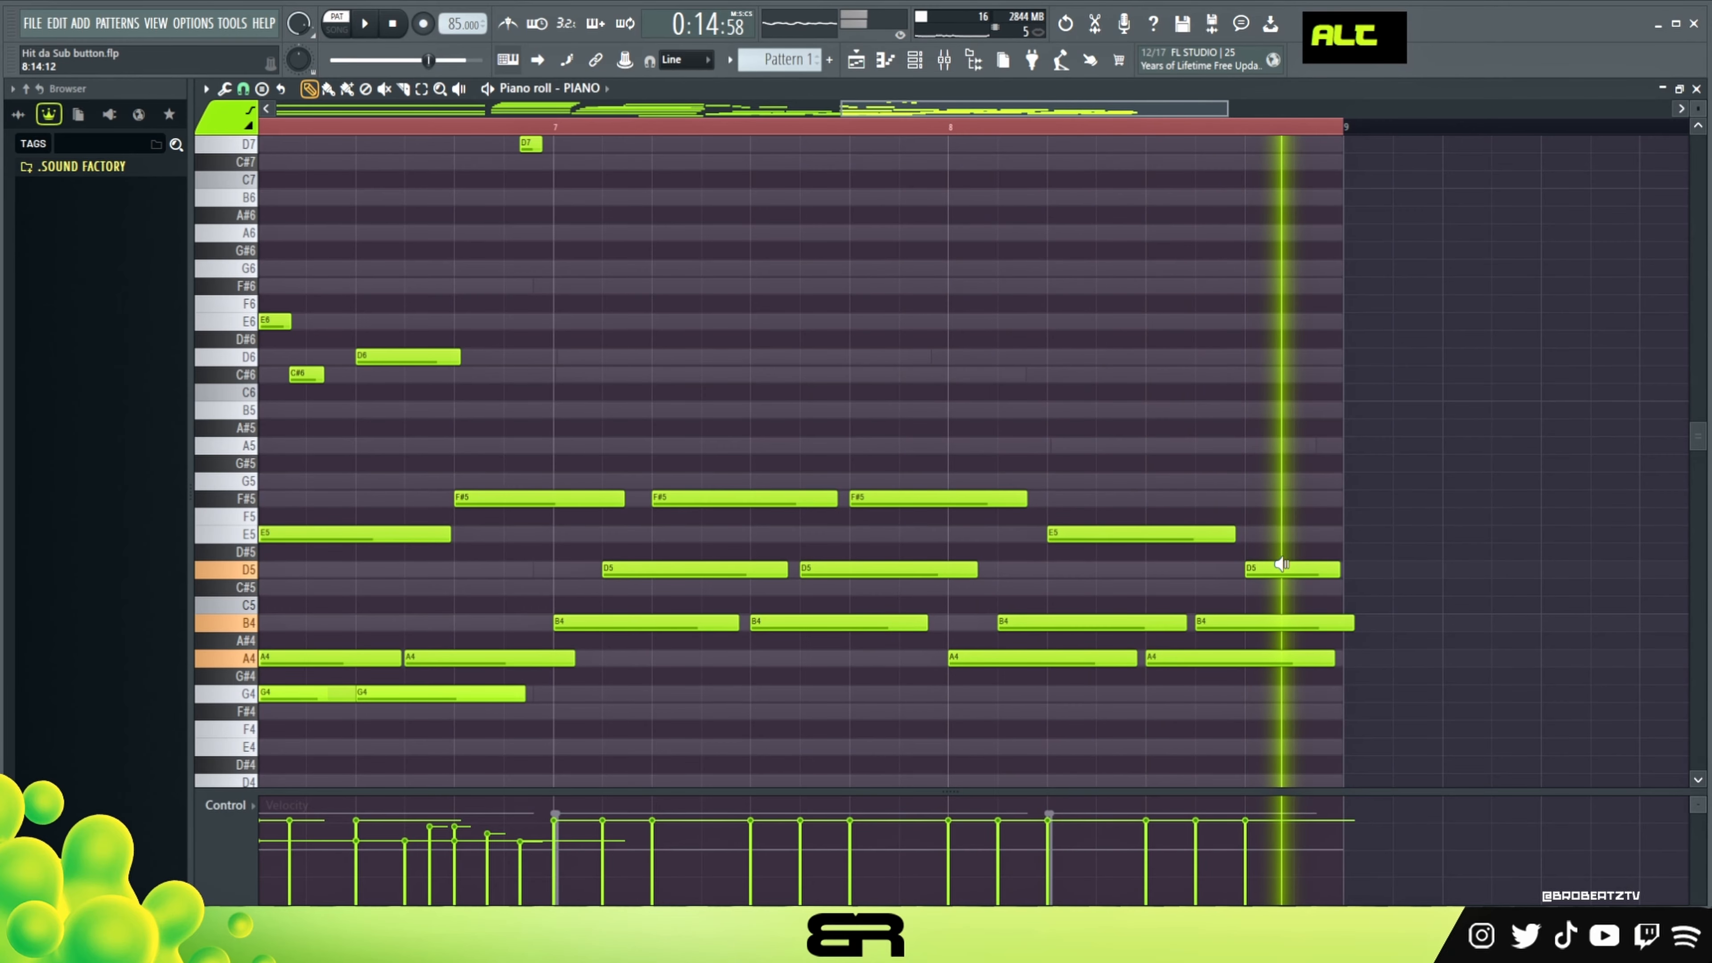
Copy the high melody notes of bars 5 and 6 to bars 7 and 8 at the same pitches.
scroll(920, 233, "up", 2)
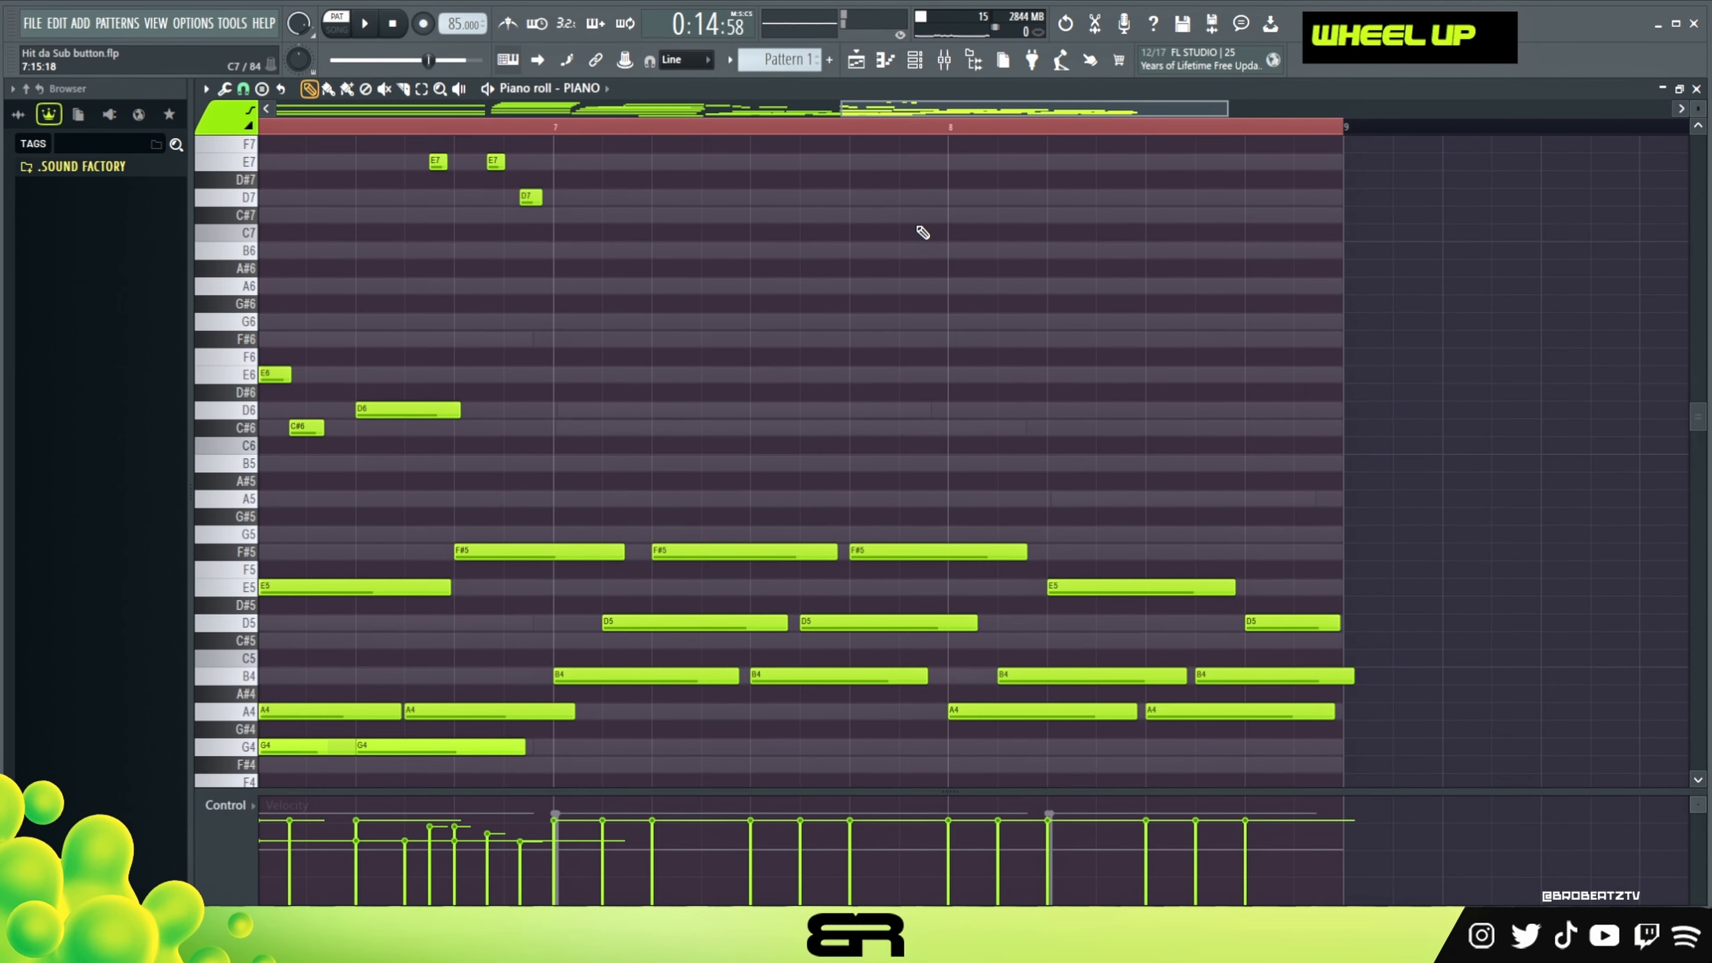
scroll(847, 122, "up", 2)
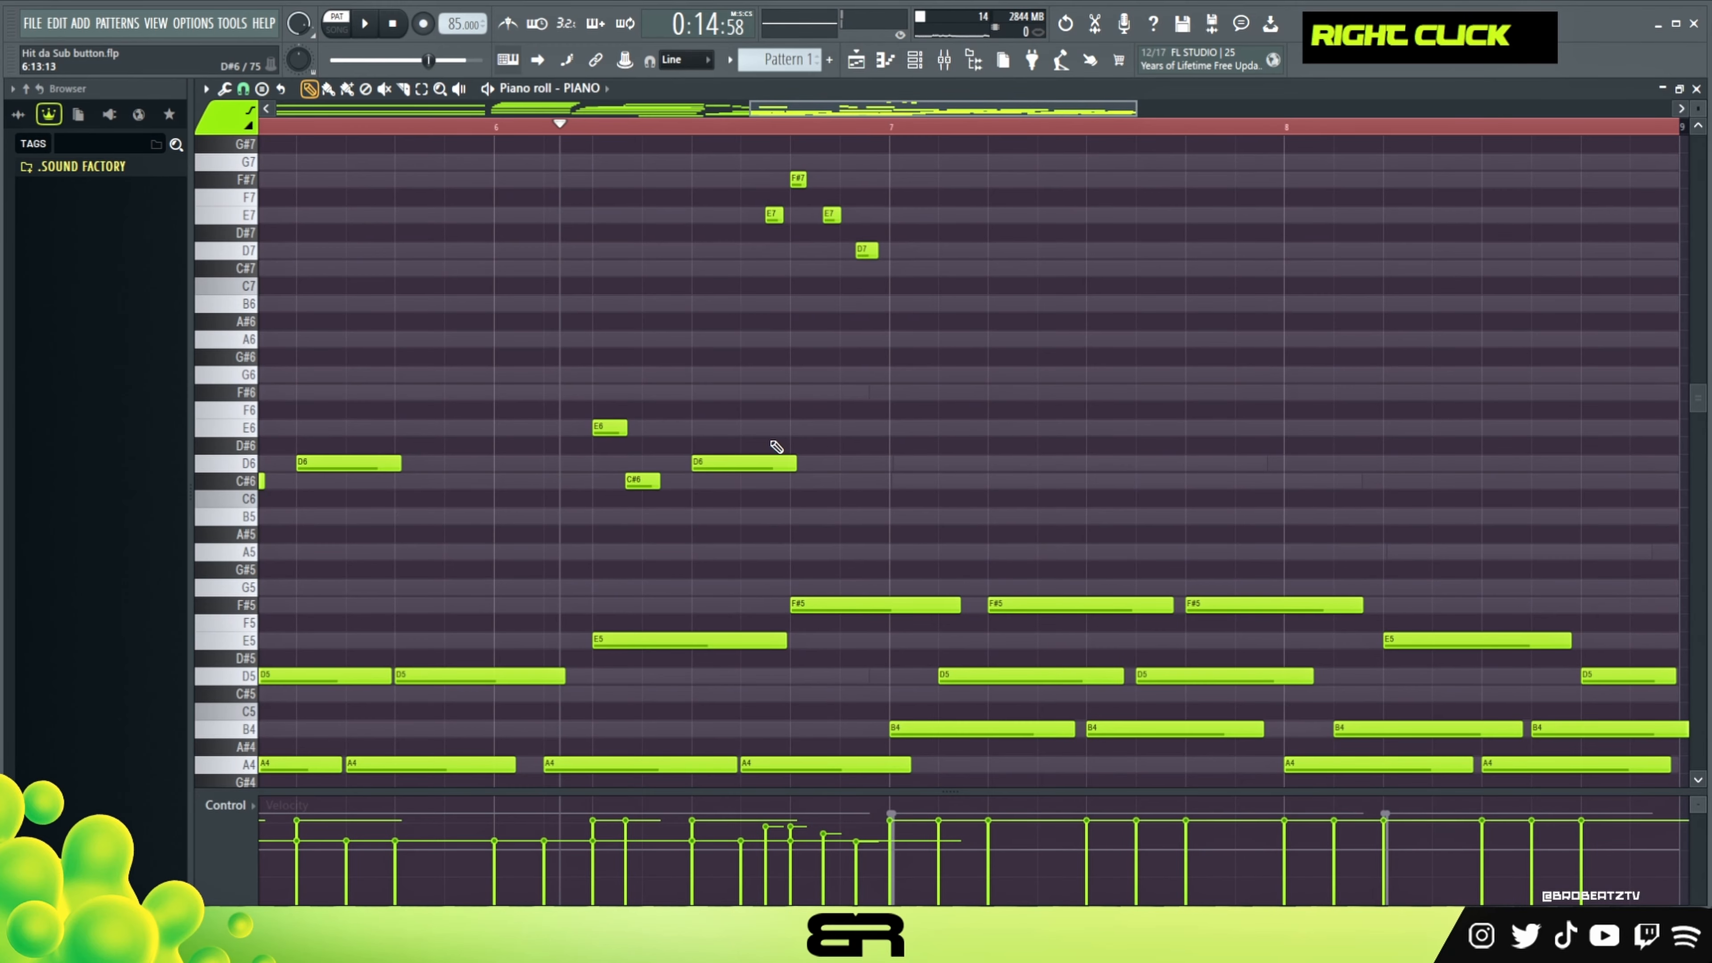
left_click_drag(802, 113, 738, 116)
left_click_drag(329, 375, 1062, 483)
left_click_drag(410, 397, 1163, 399)
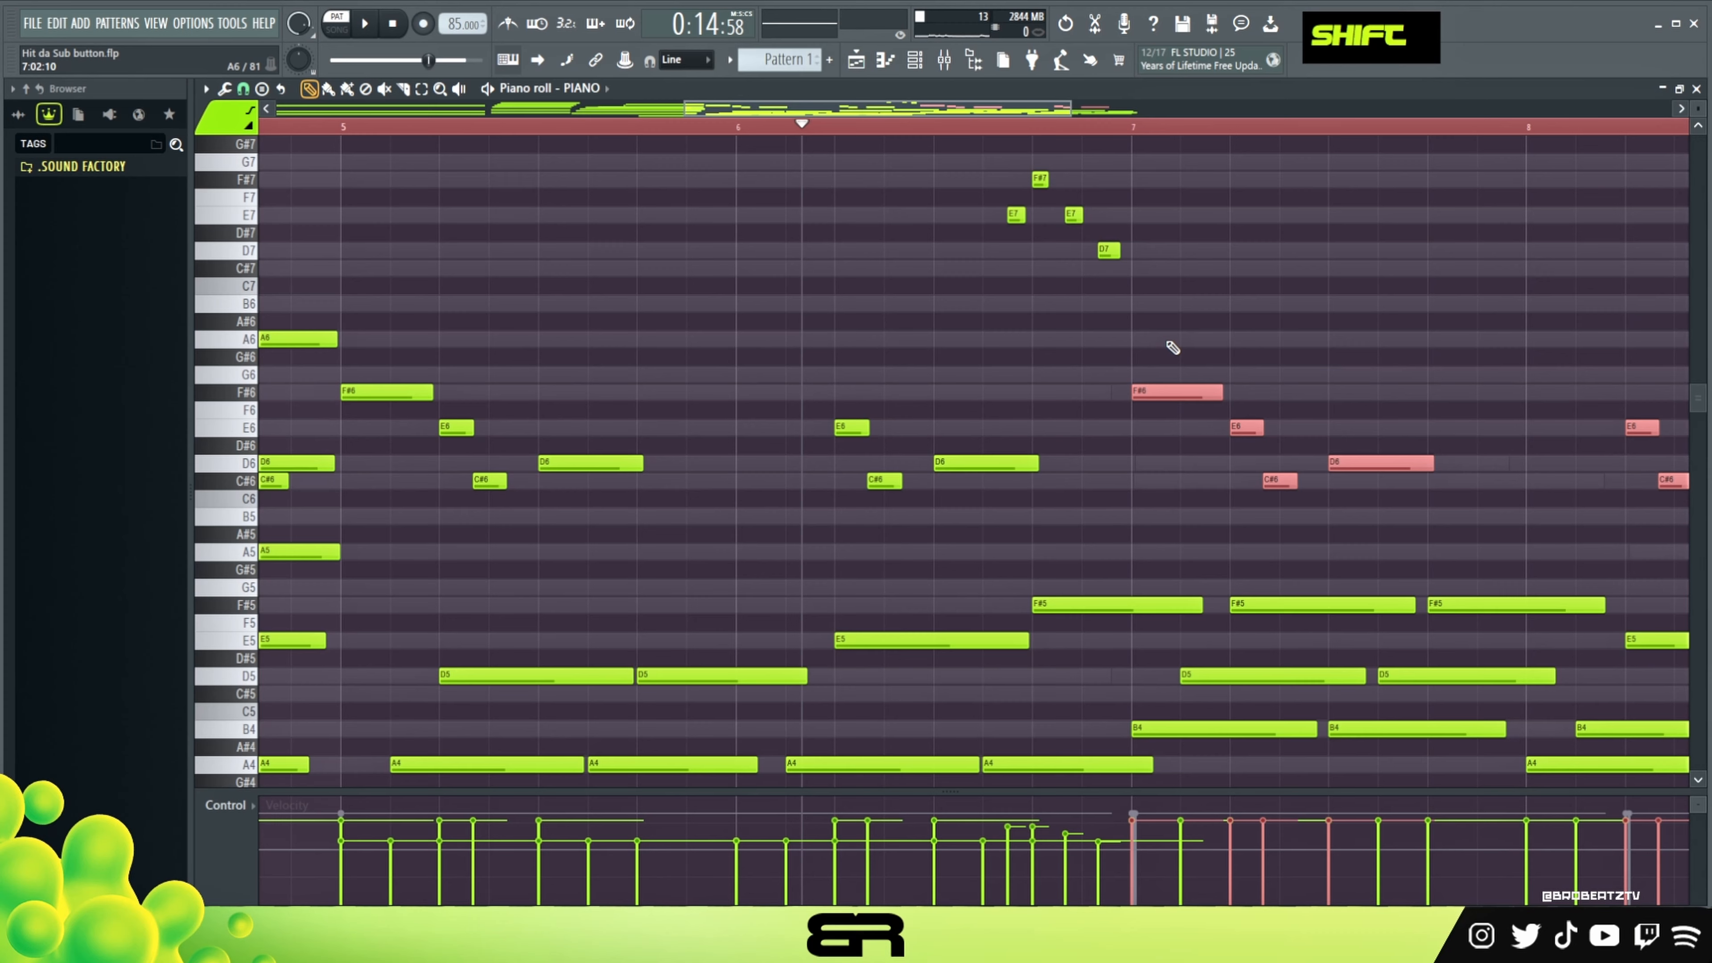
right_click(1184, 342)
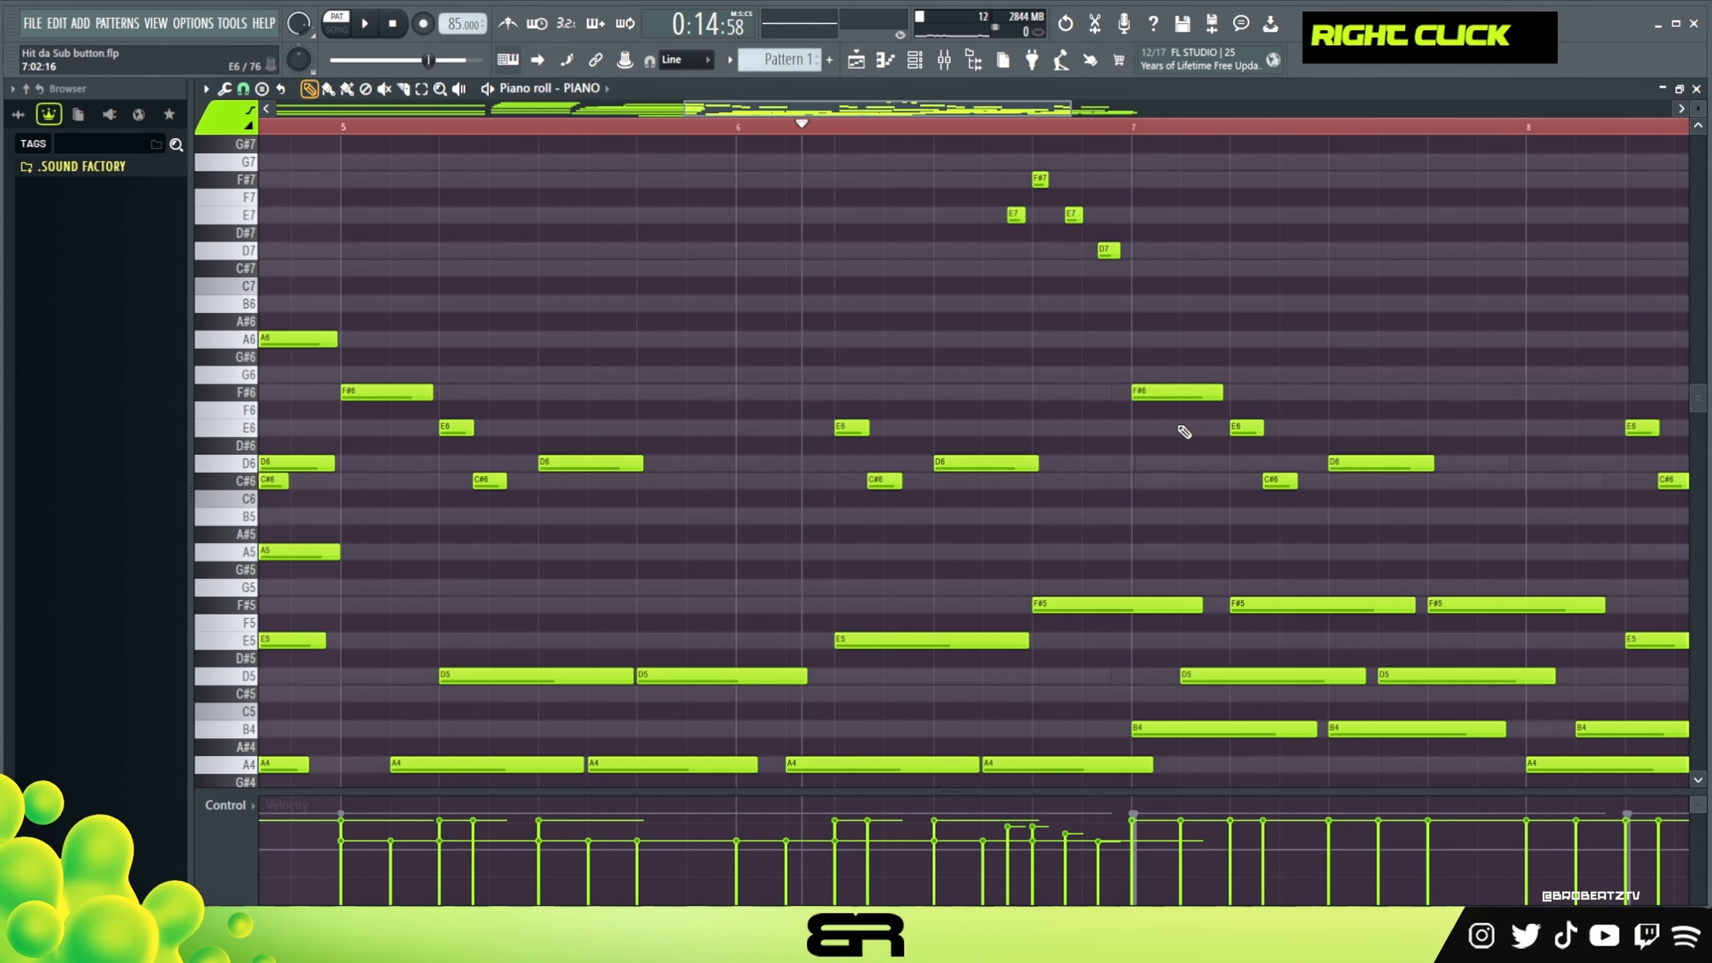
Raise bar 7's four copied melody notes by three semitones and play back the result.
scroll(1227, 606, "down", 1)
scroll(1221, 621, "up", 1)
left_click_drag(1153, 351, 1456, 483)
key("shift+Up")
key("shift+Up")
key("shift+Up")
key("space")
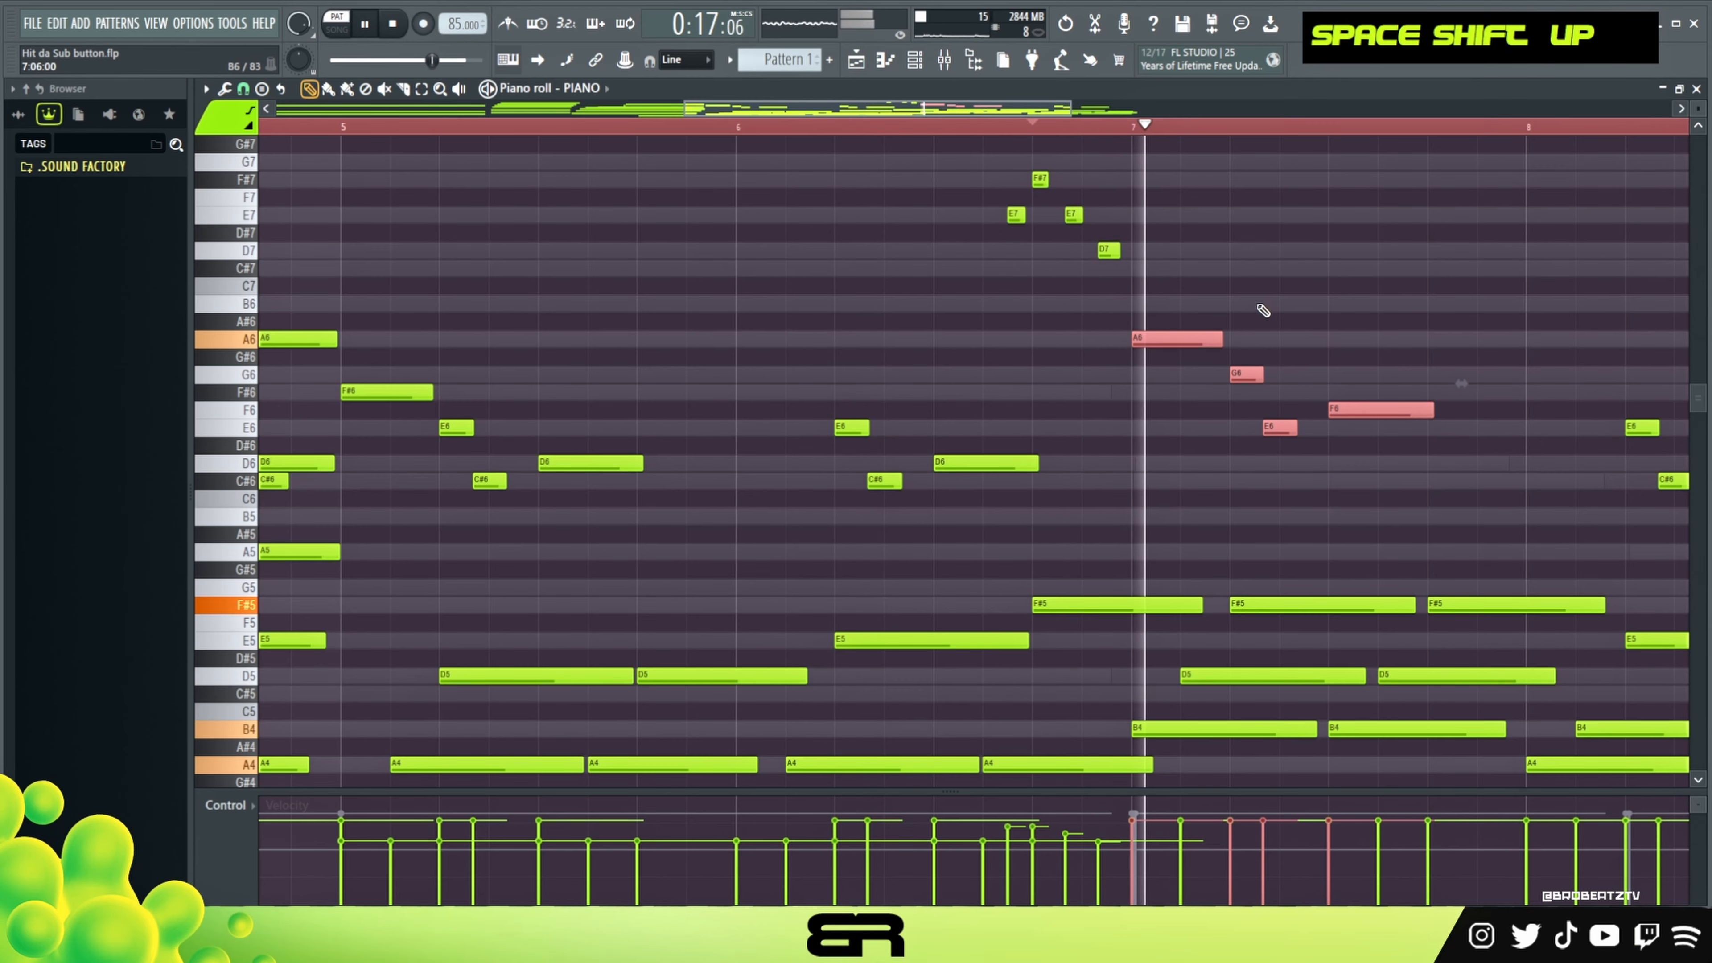
key("space")
key("space")
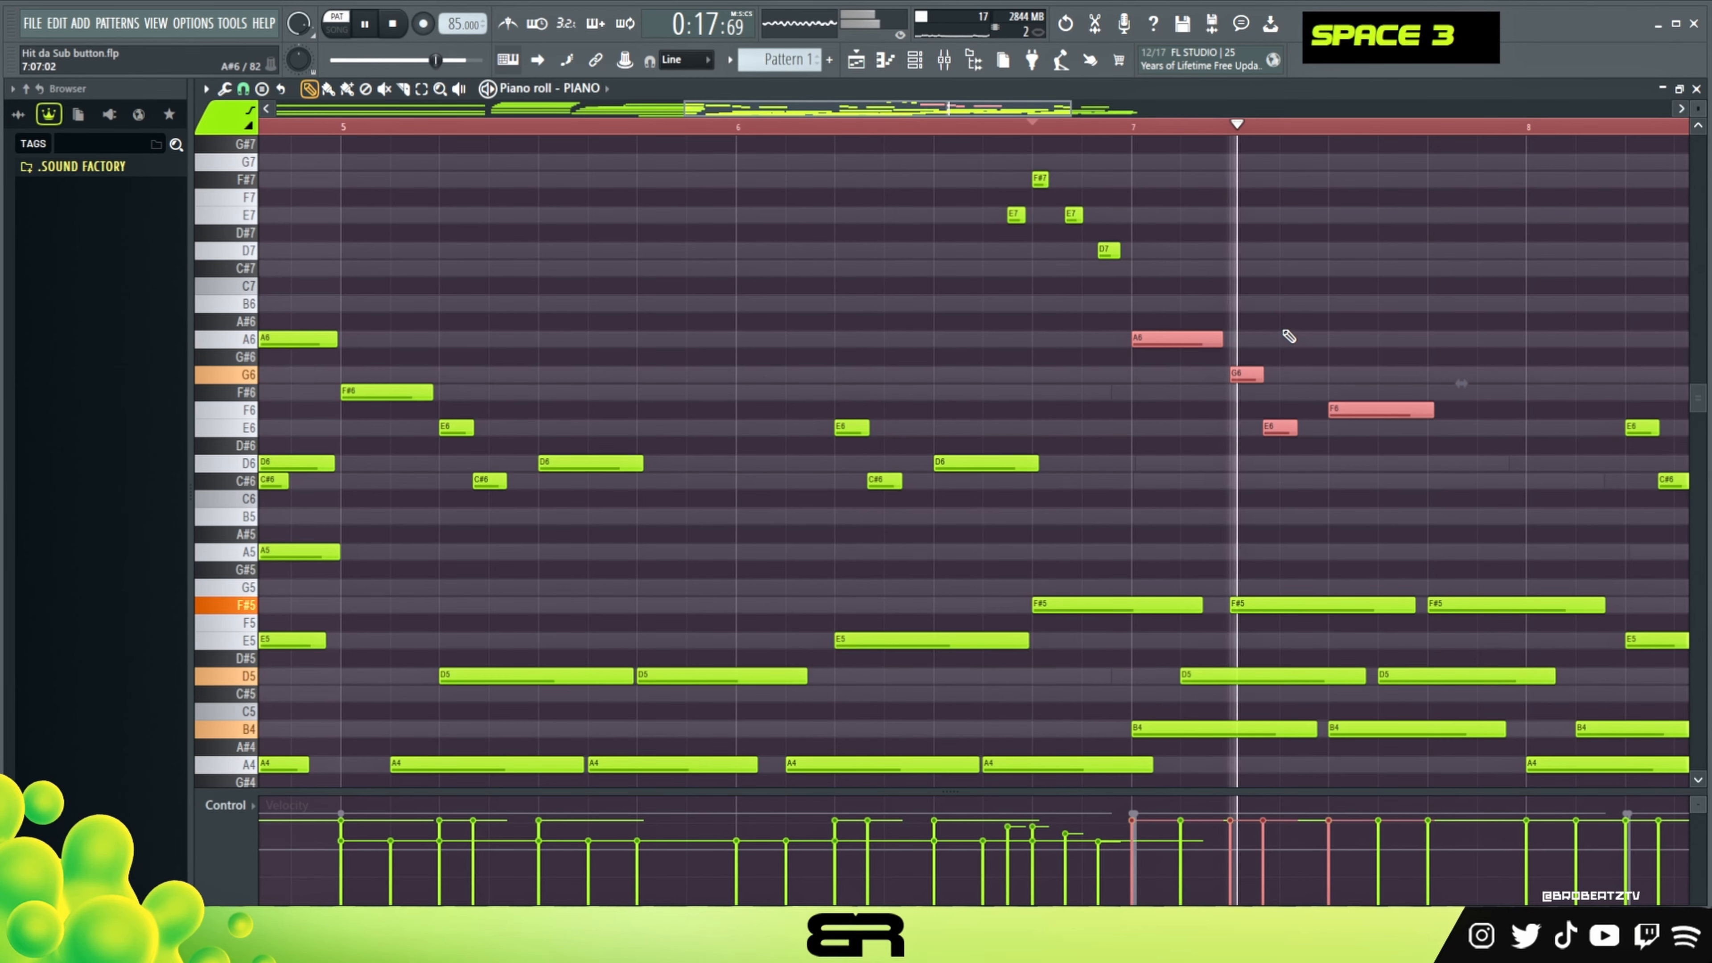
key("space")
Lower bar 7's G6 to F#6 and its short E6 to D6, auditioning each change.
right_click(1281, 335)
left_click(1259, 374, "ctrl")
key("shift+Down")
key("space")
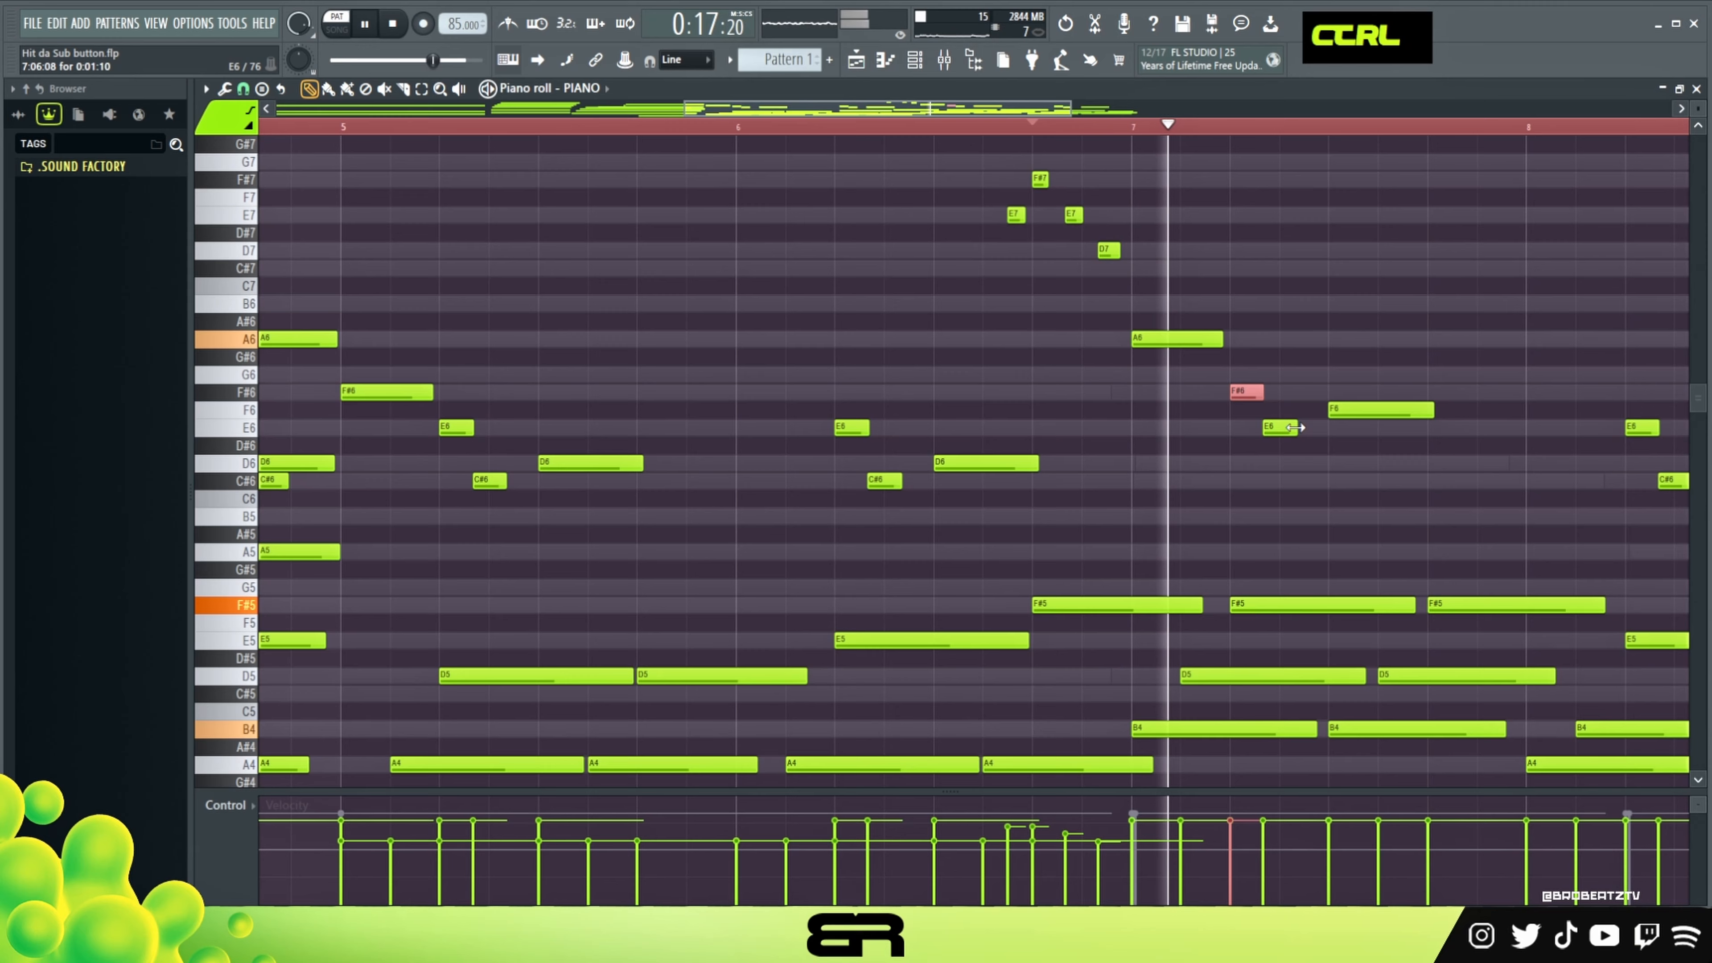
key("space")
left_click(1286, 428, "ctrl")
key("shift+Down")
key("space")
right_click(1351, 480)
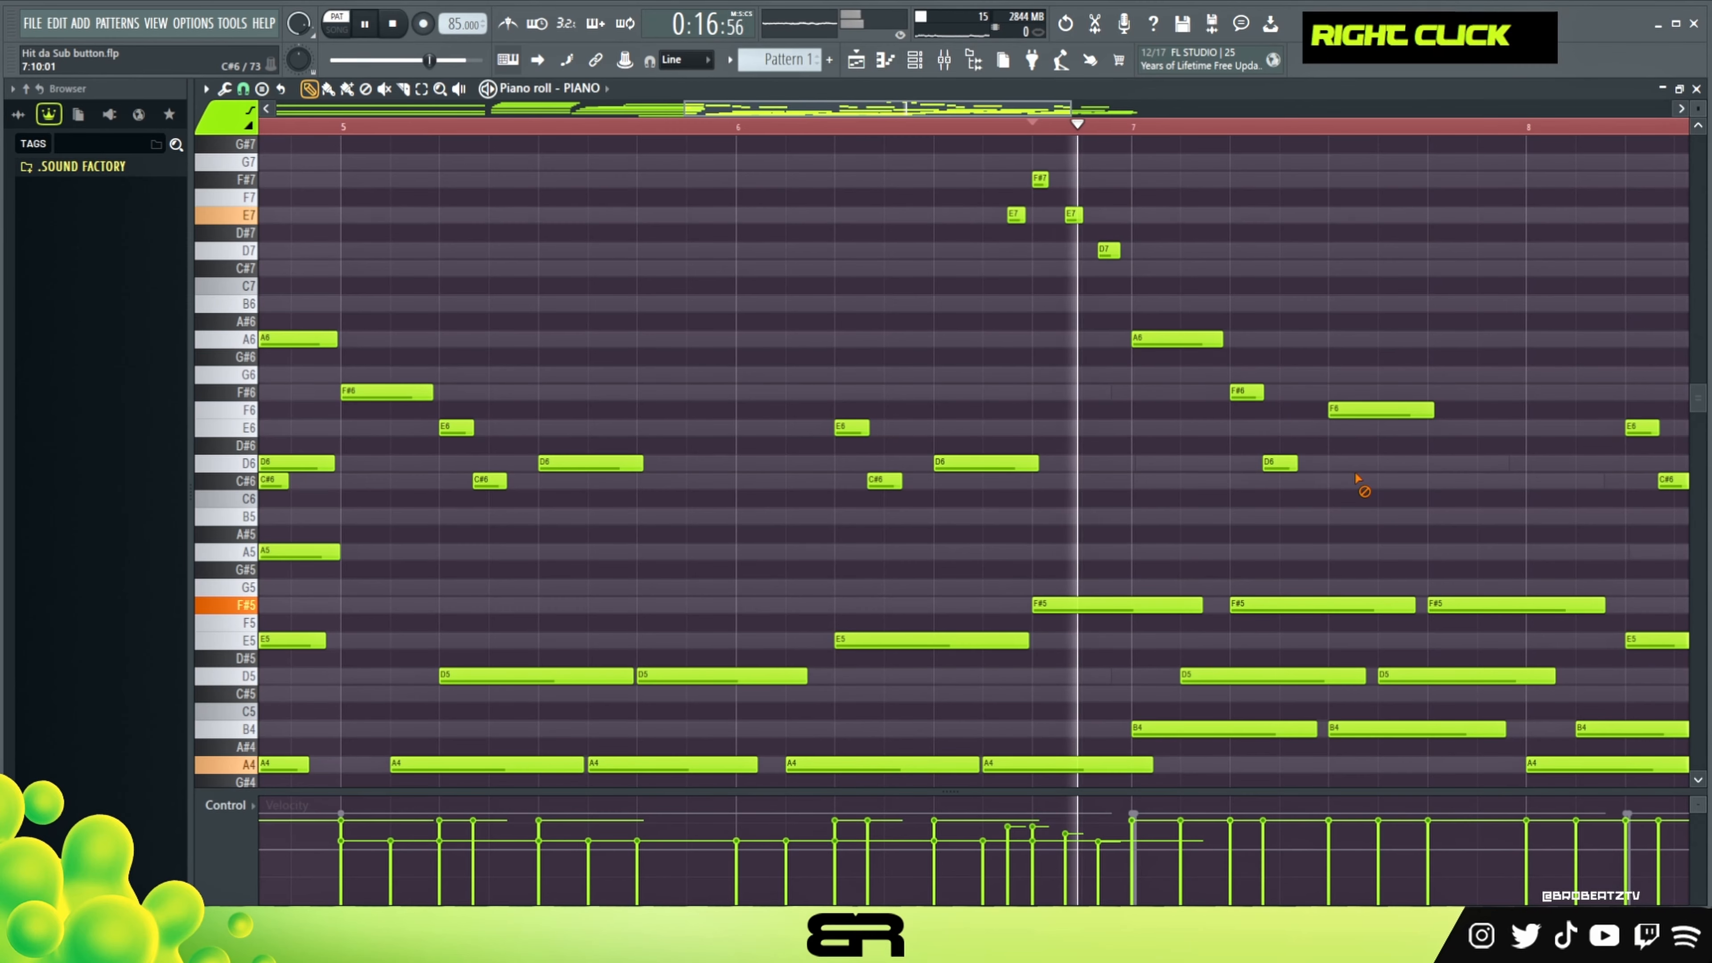
Lower bar 7's last melody note from F6 to C#6 and play it back.
left_click(1379, 409, "ctrl")
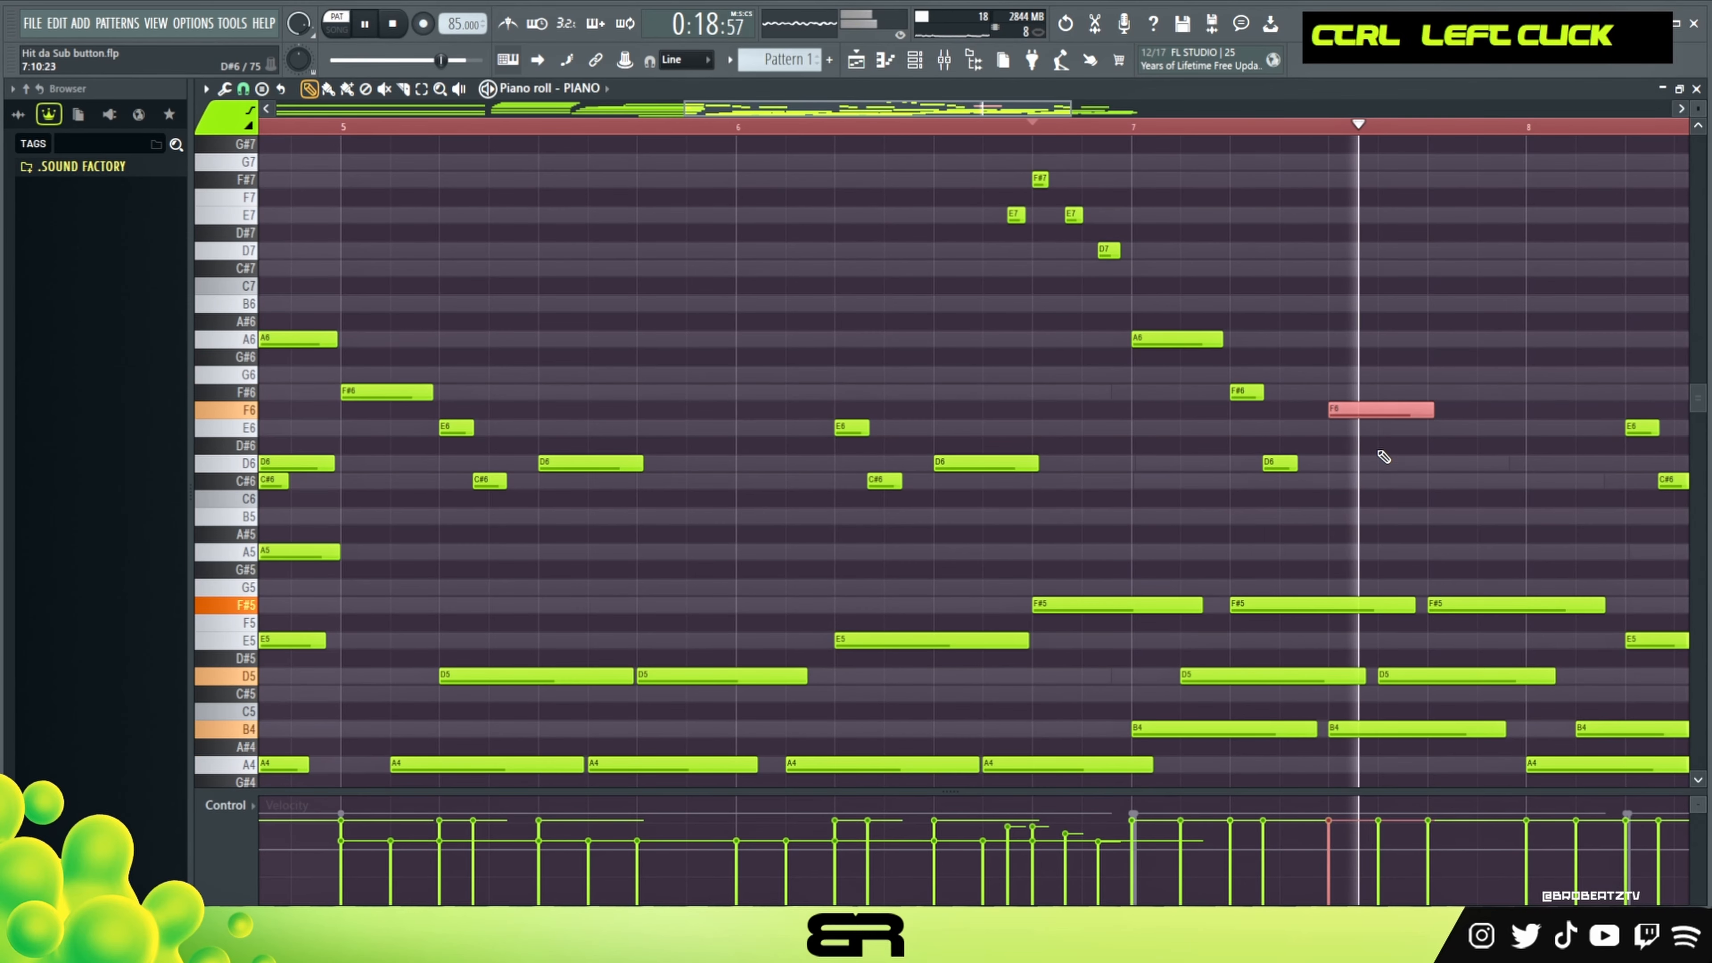
key("space")
key("shift+Down")
key("shift+Down")
key("shift+Down")
key("shift+Down")
key("space")
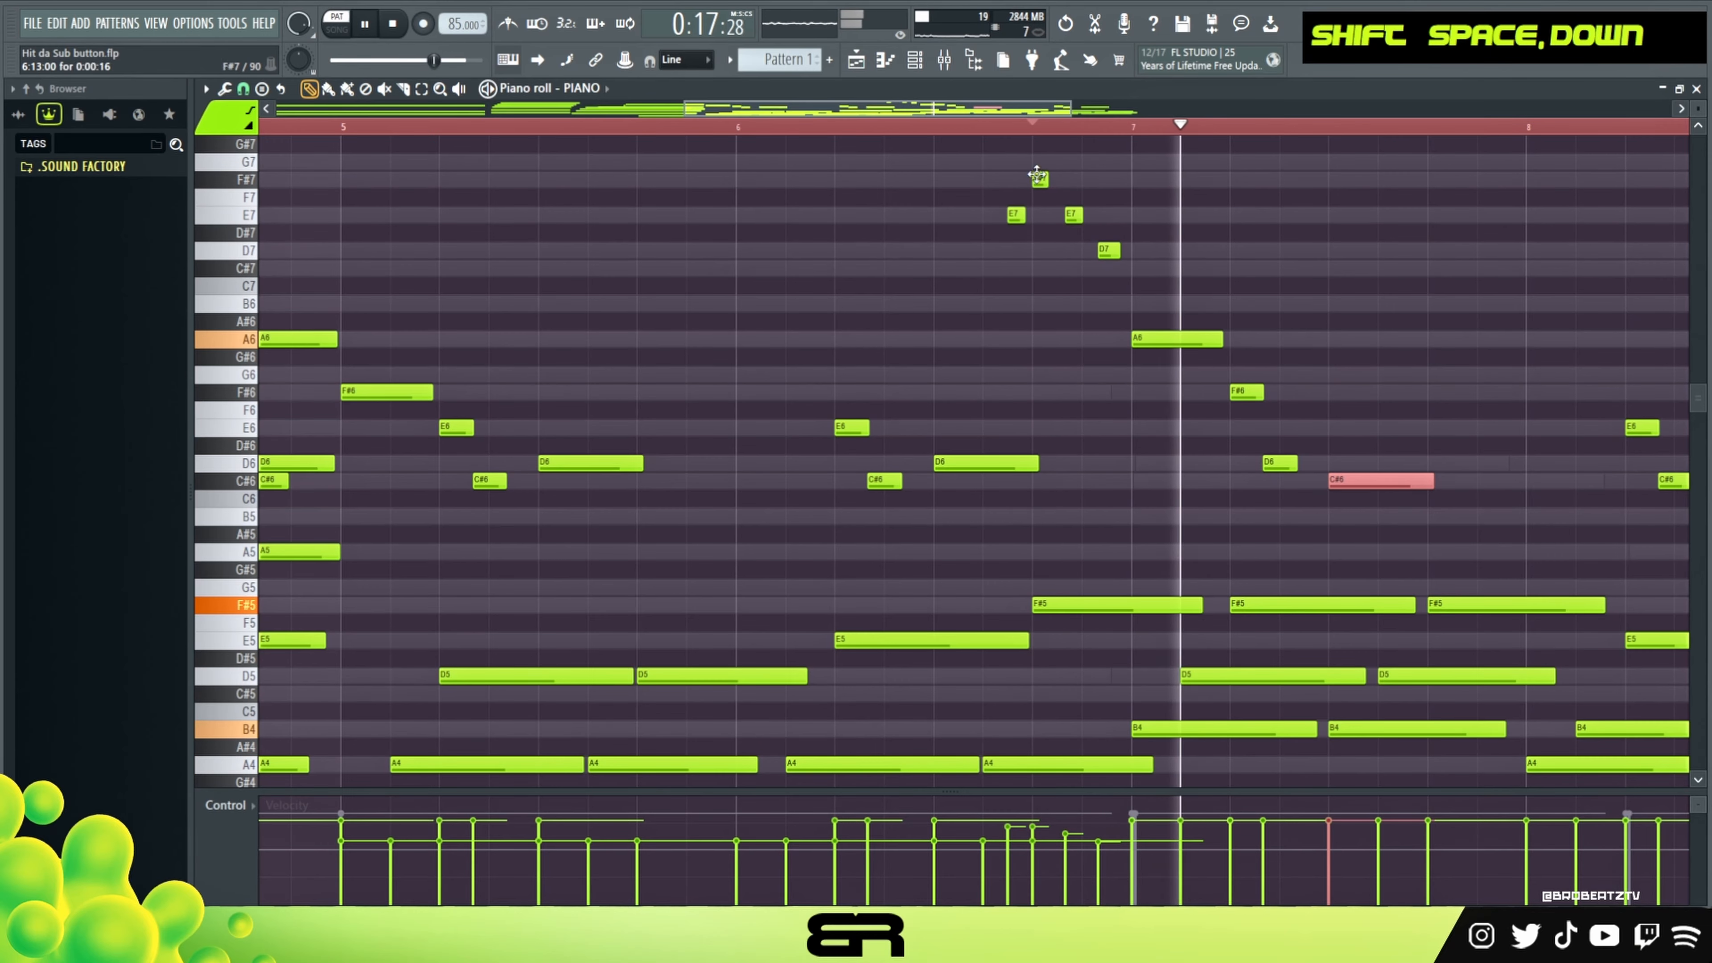
Replace bar 8's melody with a copy of bar 7's F#6, D6 and C#6 notes, and play it back.
left_click_drag(1185, 349, 1325, 496)
key("space")
key("Delete")
left_click_drag(1050, 542, 1244, 421)
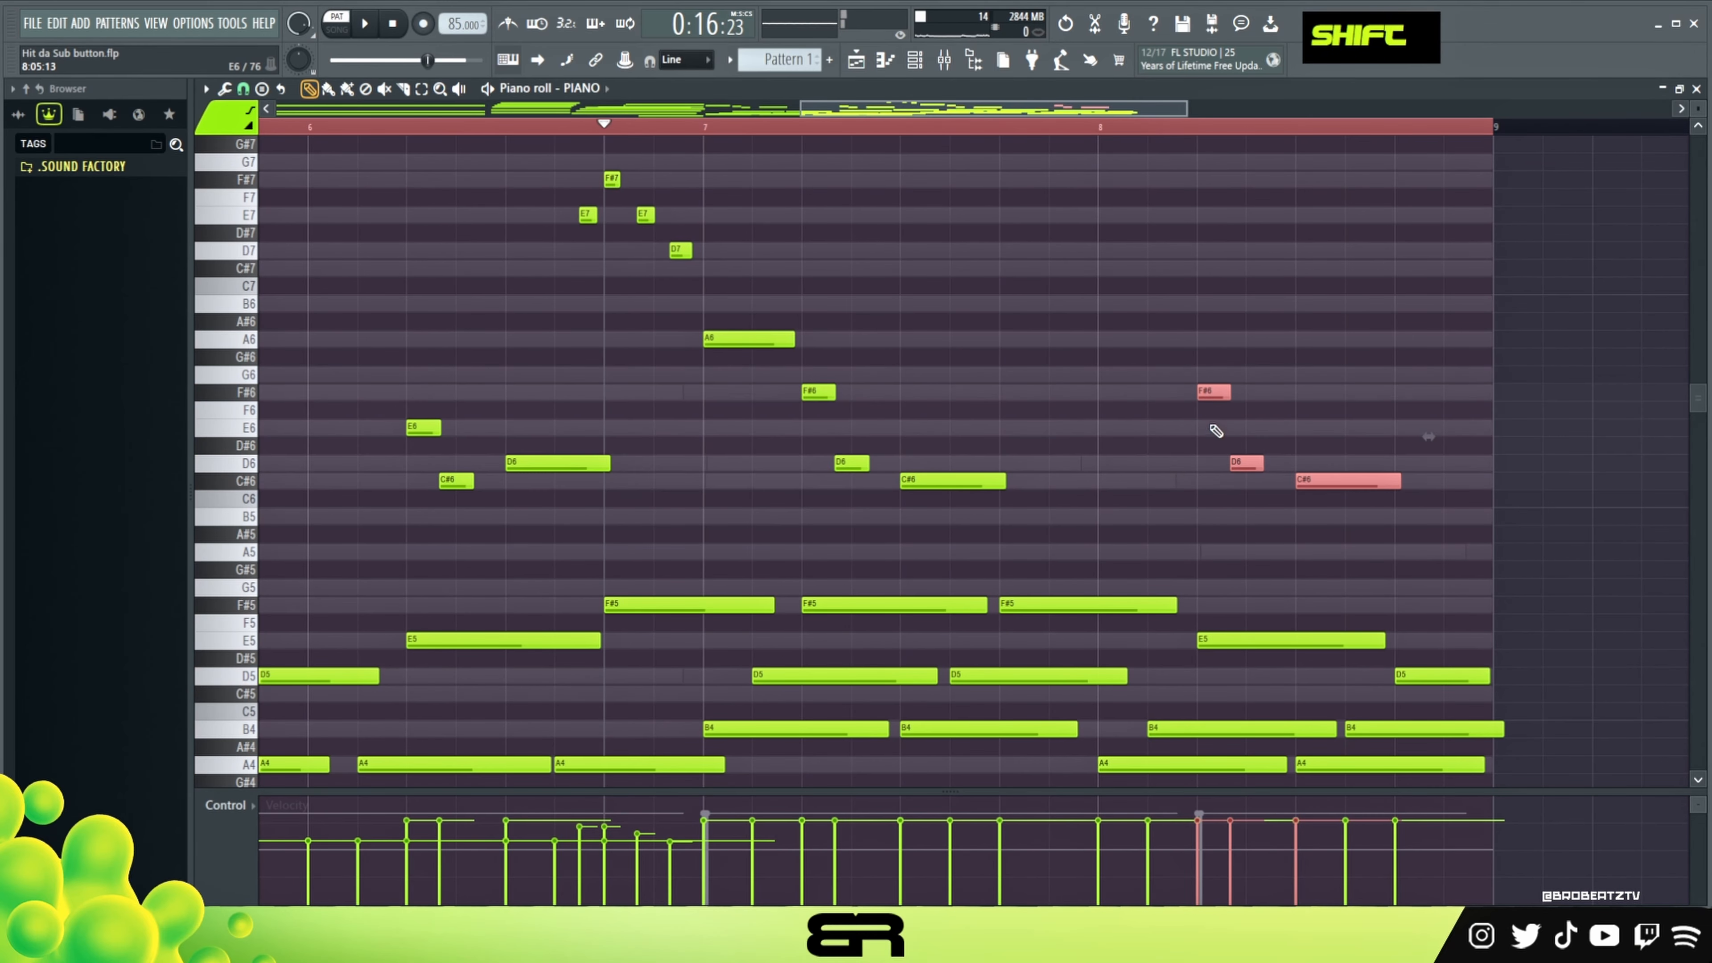
left_click(1181, 536)
key("space")
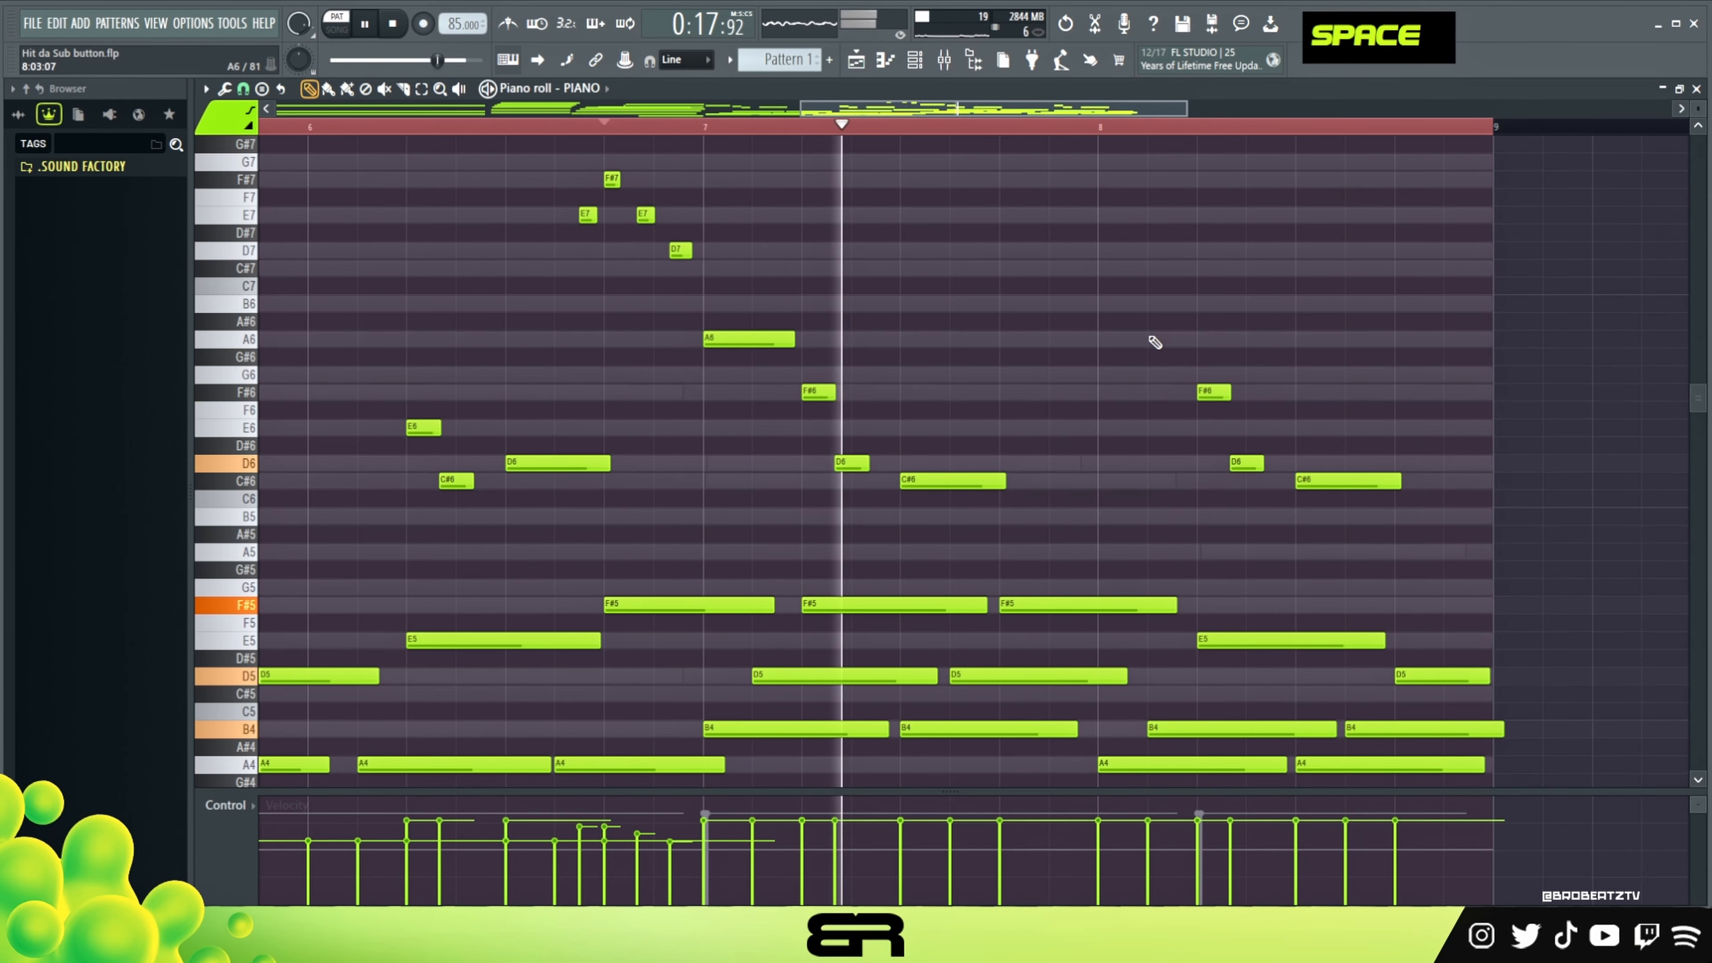
key("space")
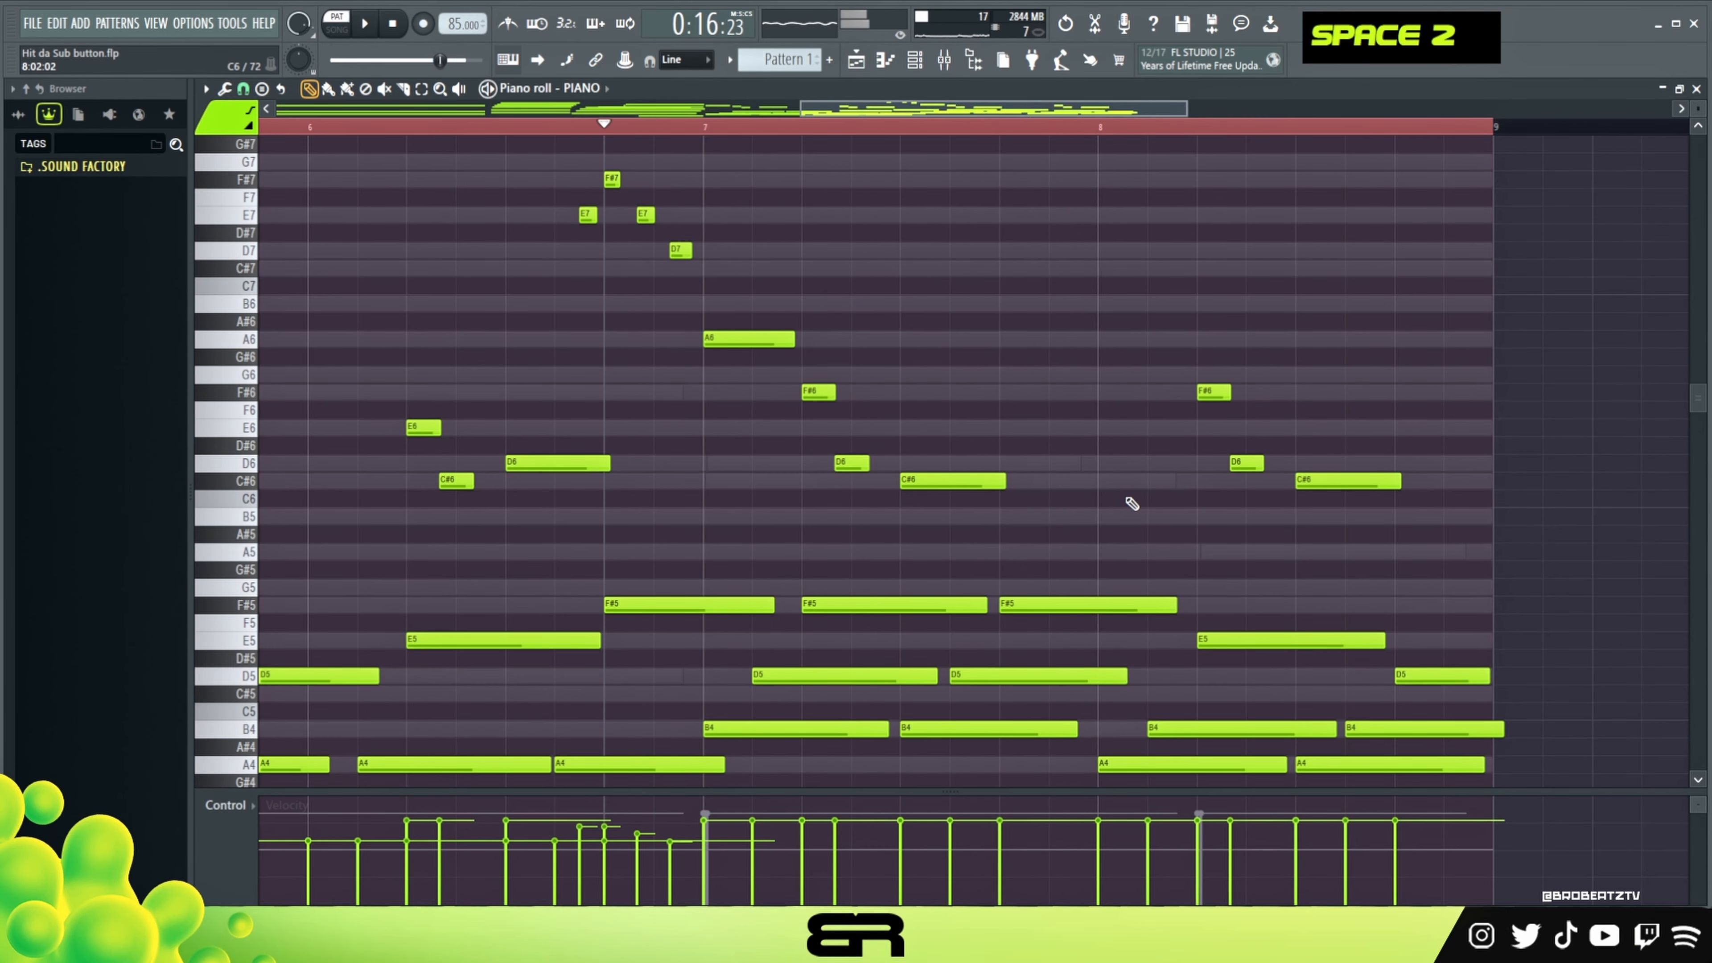
Copy the E7–F#7–E7–D7 run from bar 6 to five beats later, around the start of bar 8, and play it back.
left_click_drag(506, 160, 689, 252)
left_click_drag(589, 221, 613, 222)
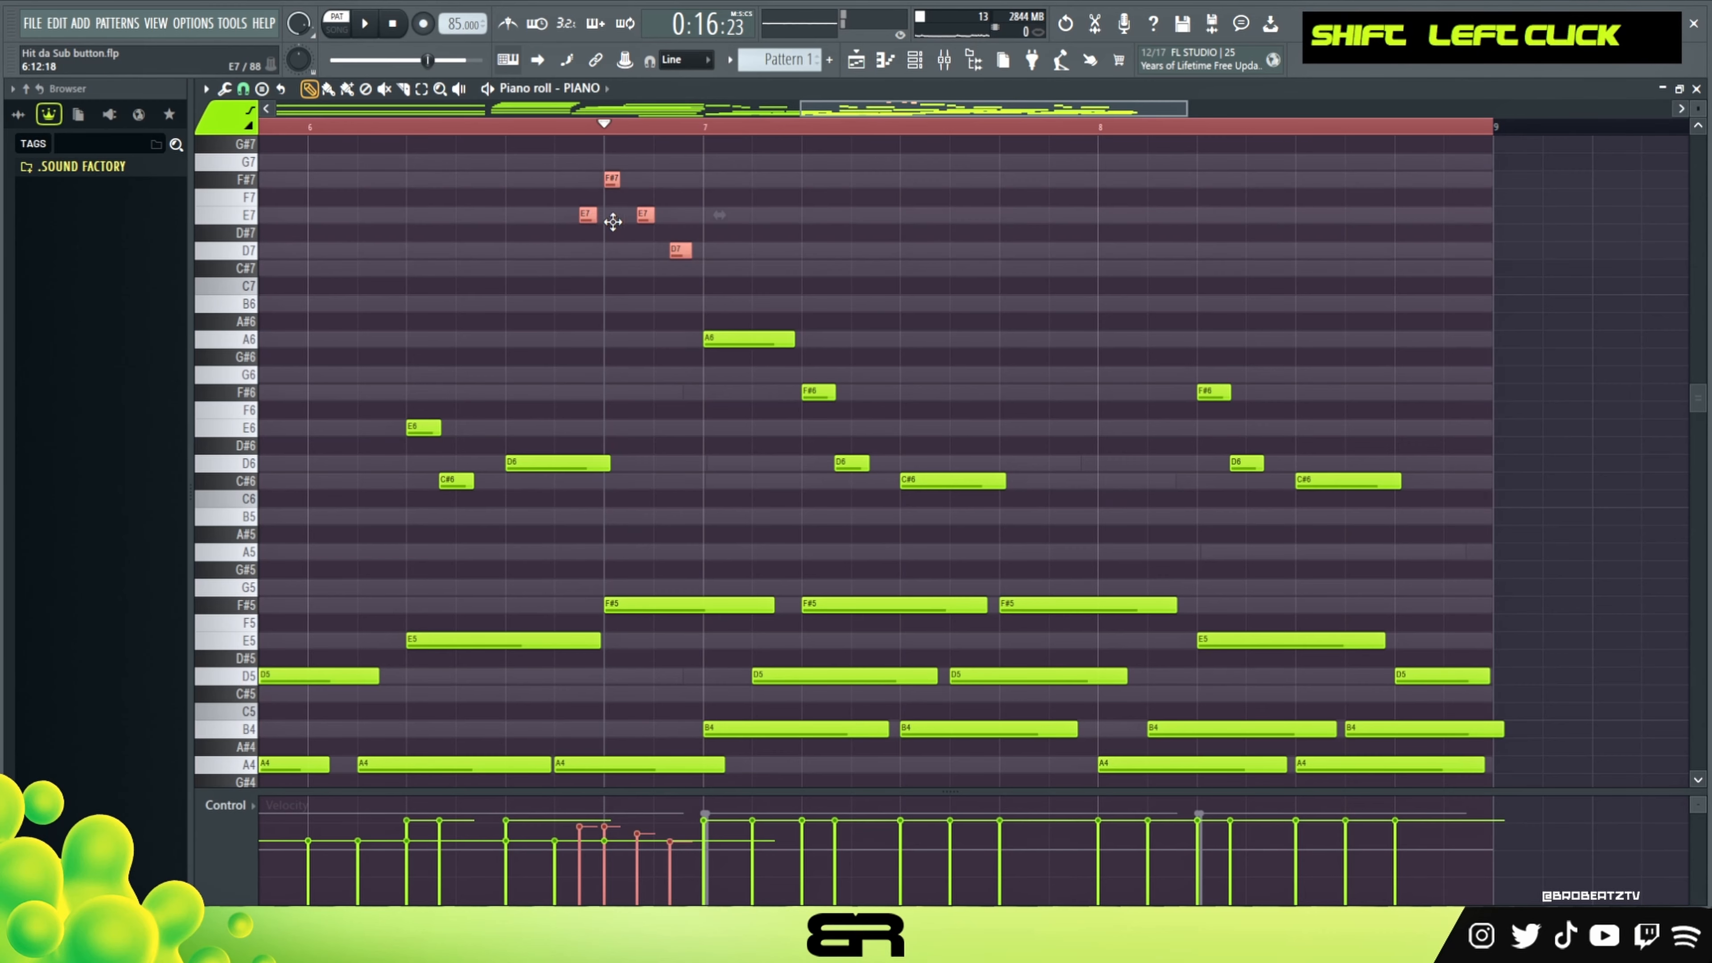
left_click_drag(1035, 236, 1060, 236)
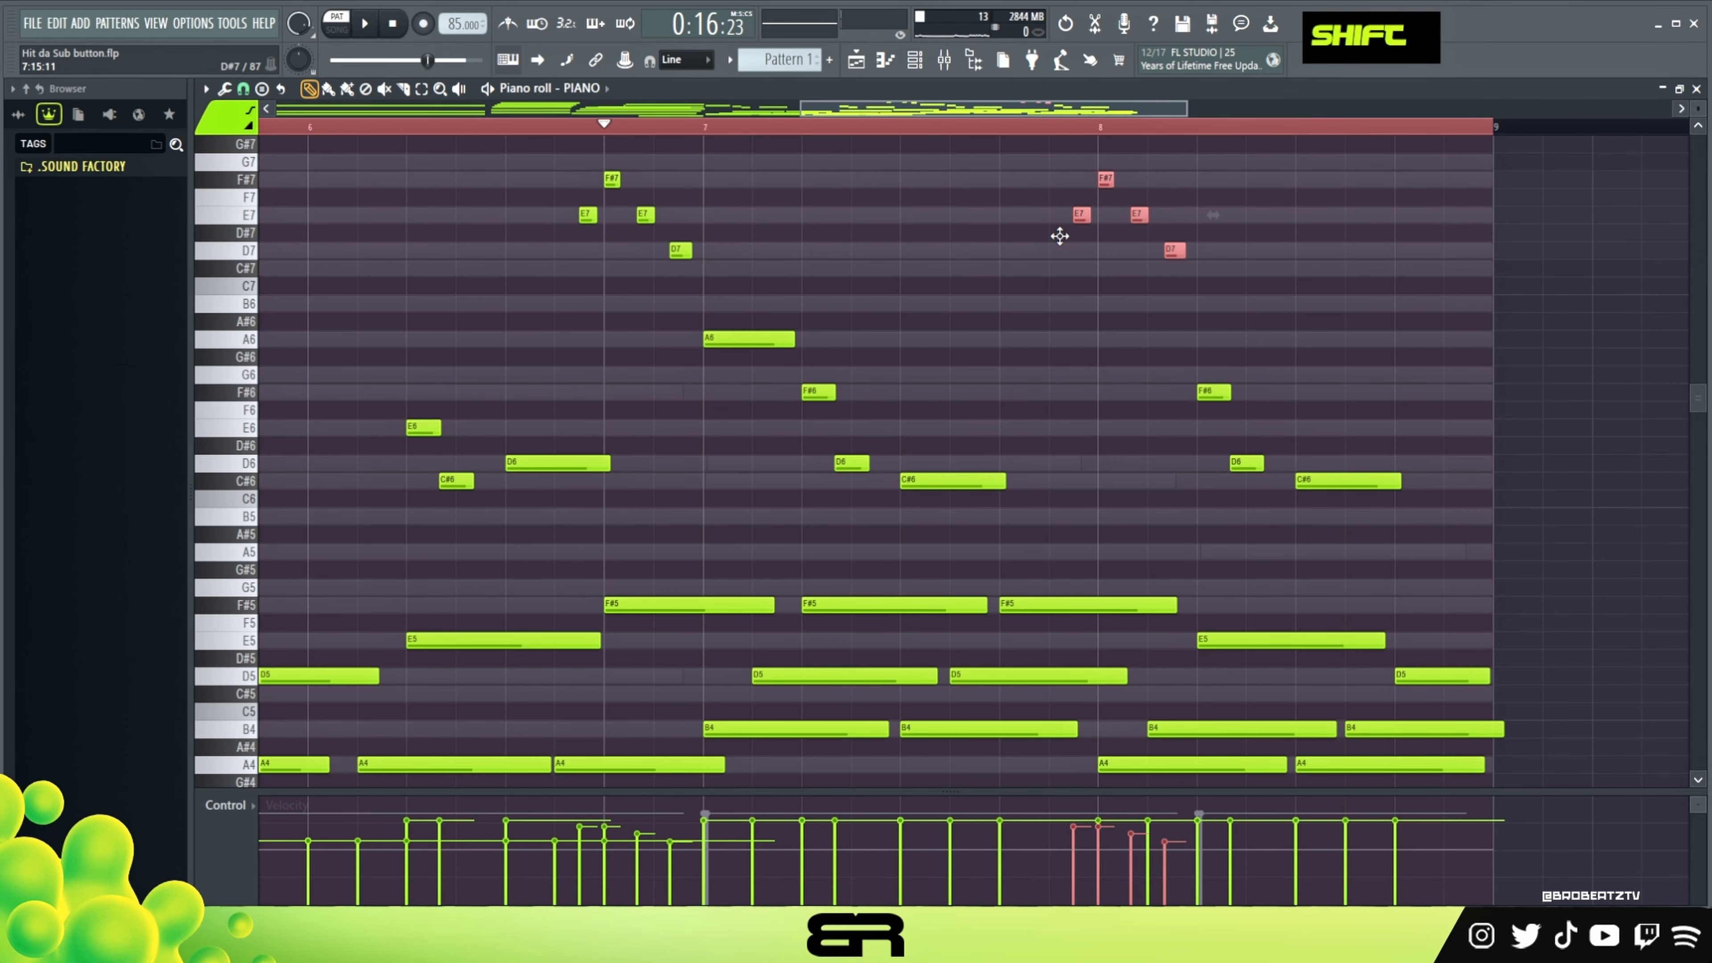
key("space")
left_click_drag(934, 110, 930, 110)
left_click(870, 128)
scroll(1078, 277, "up", 1)
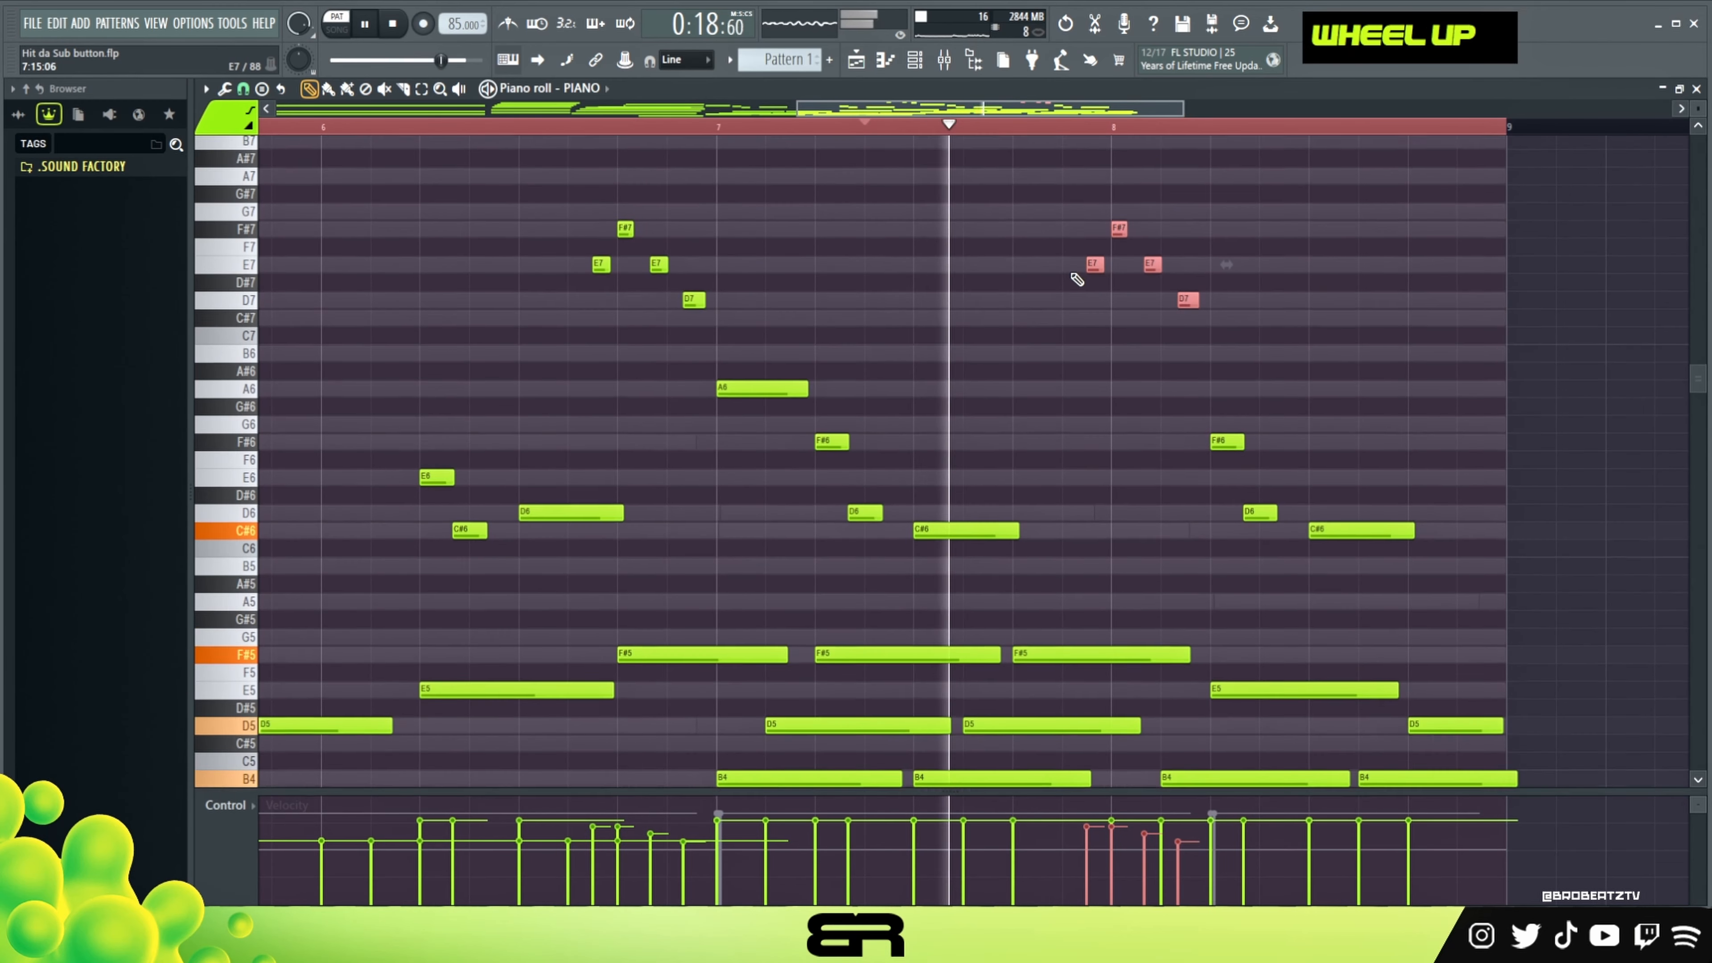
Move the copied run half a beat earlier, delete its first E7, and audition the remaining notes.
left_click_drag(1098, 273, 1033, 270)
key("space")
key("space")
right_click(1063, 287)
key("space")
right_click(1045, 268)
key("space")
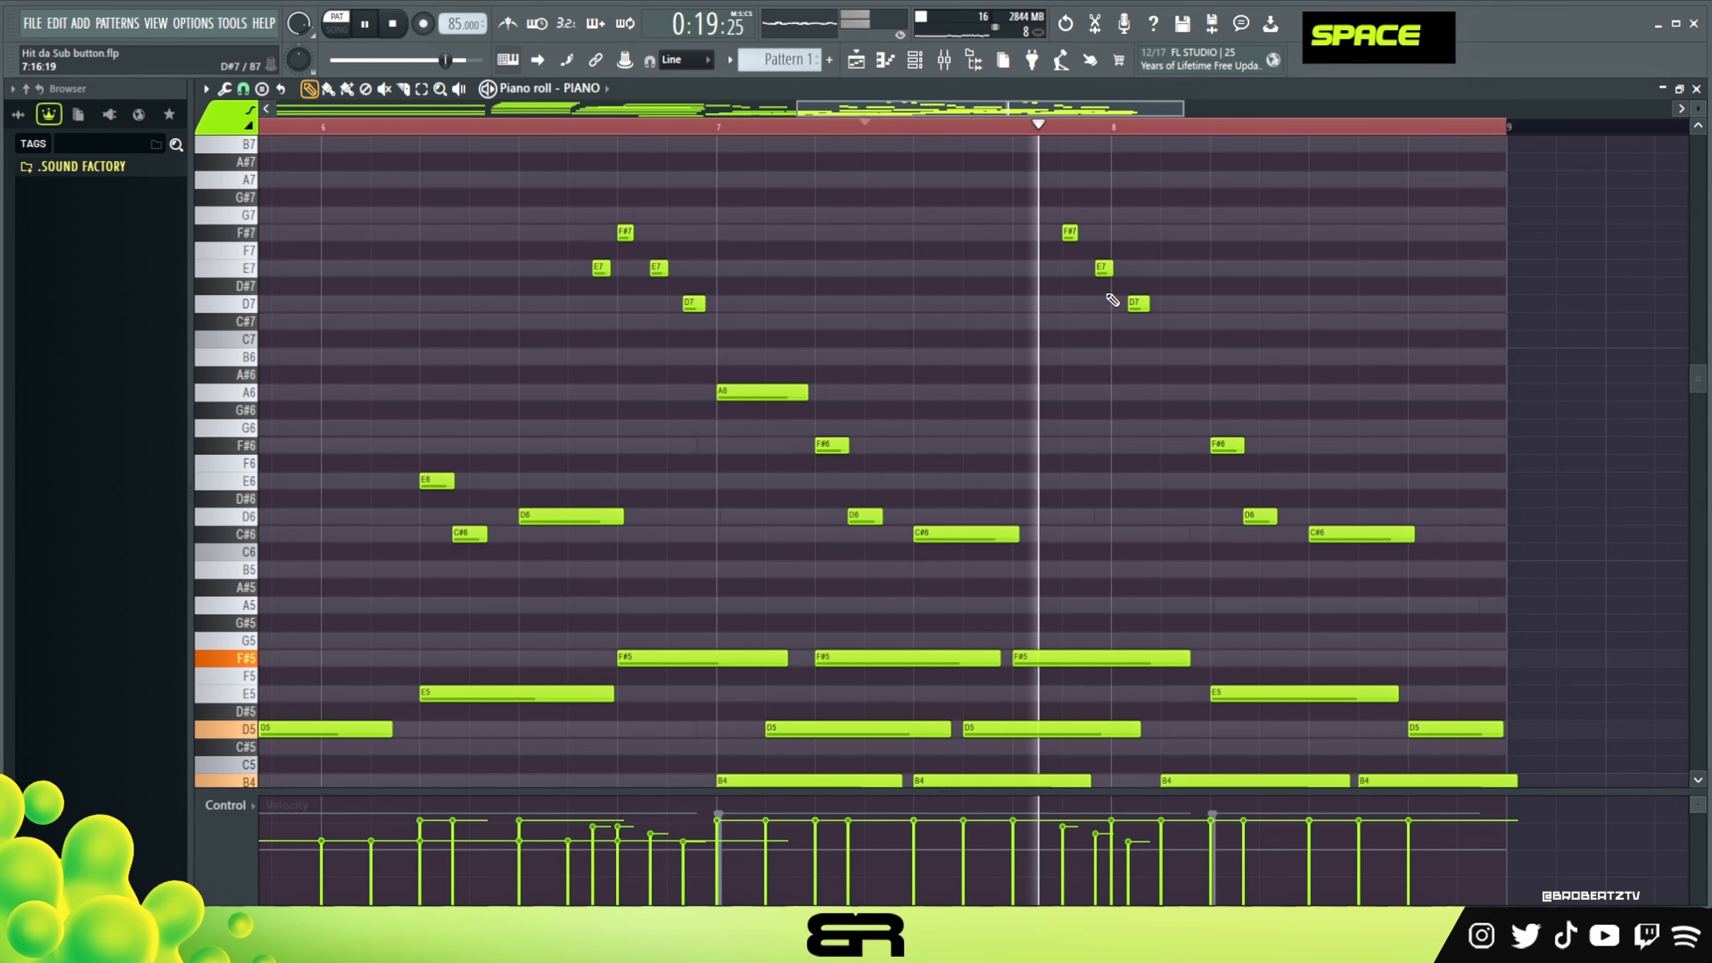
key("space")
Move the F#7–E7–D7 run another half beat earlier within bar 7 and play it back.
left_click_drag(1027, 208, 1075, 259)
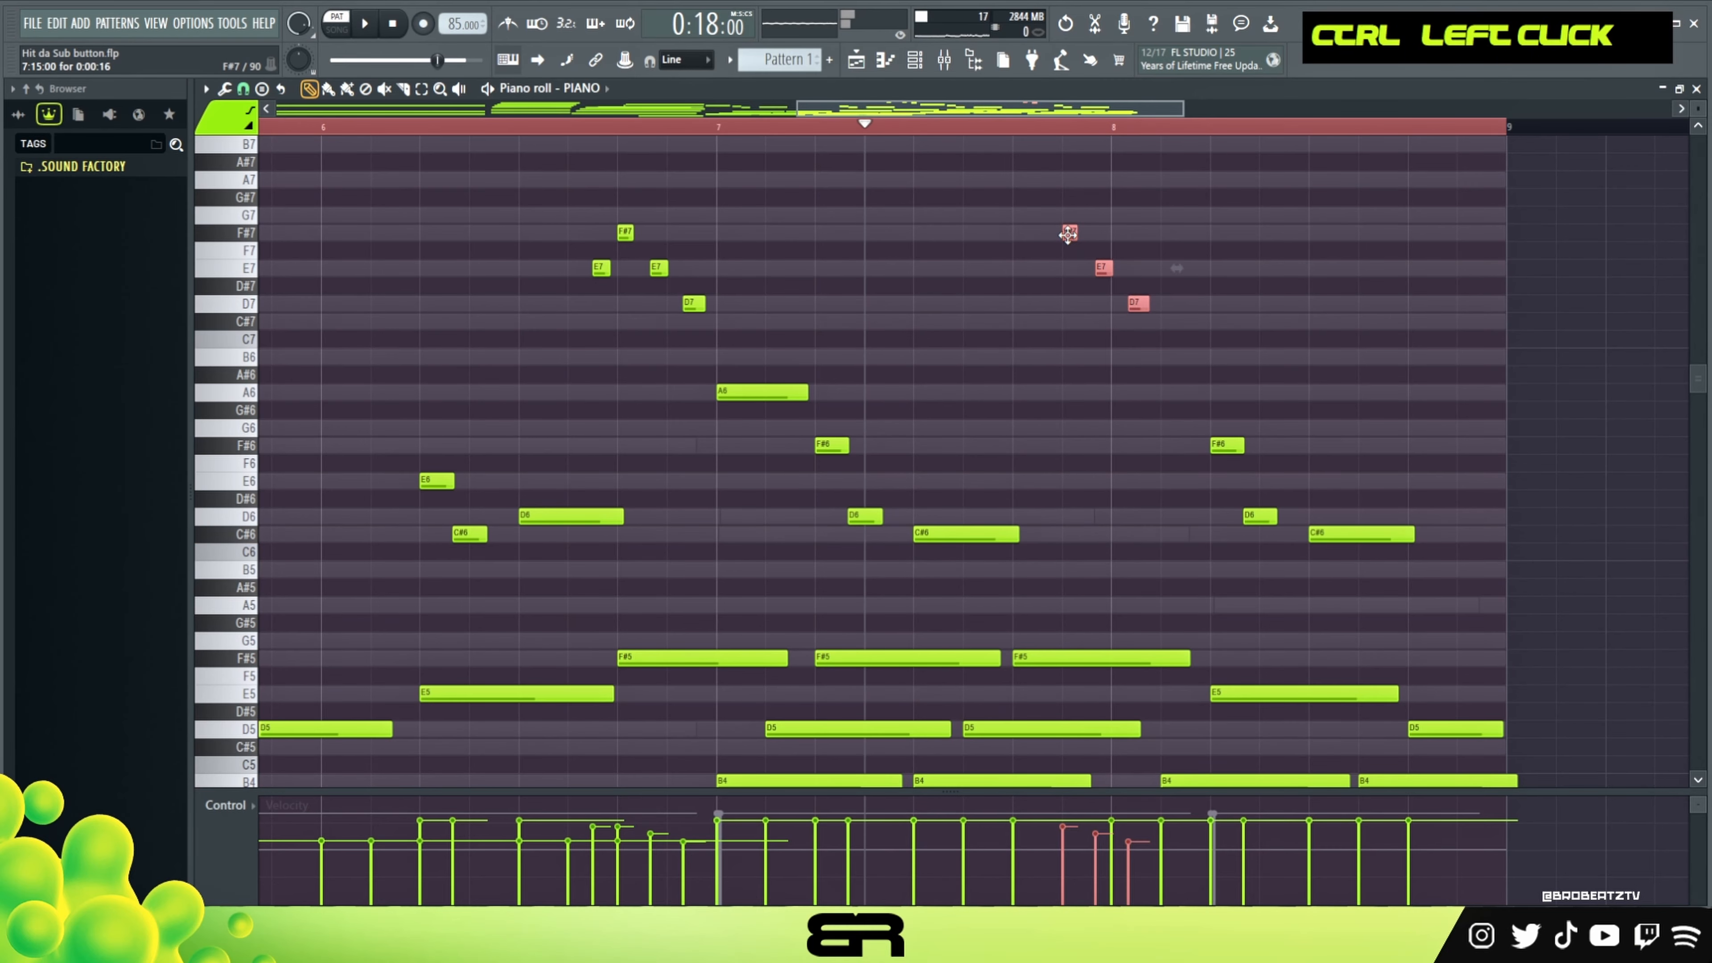
right_click(1040, 237)
key("space")
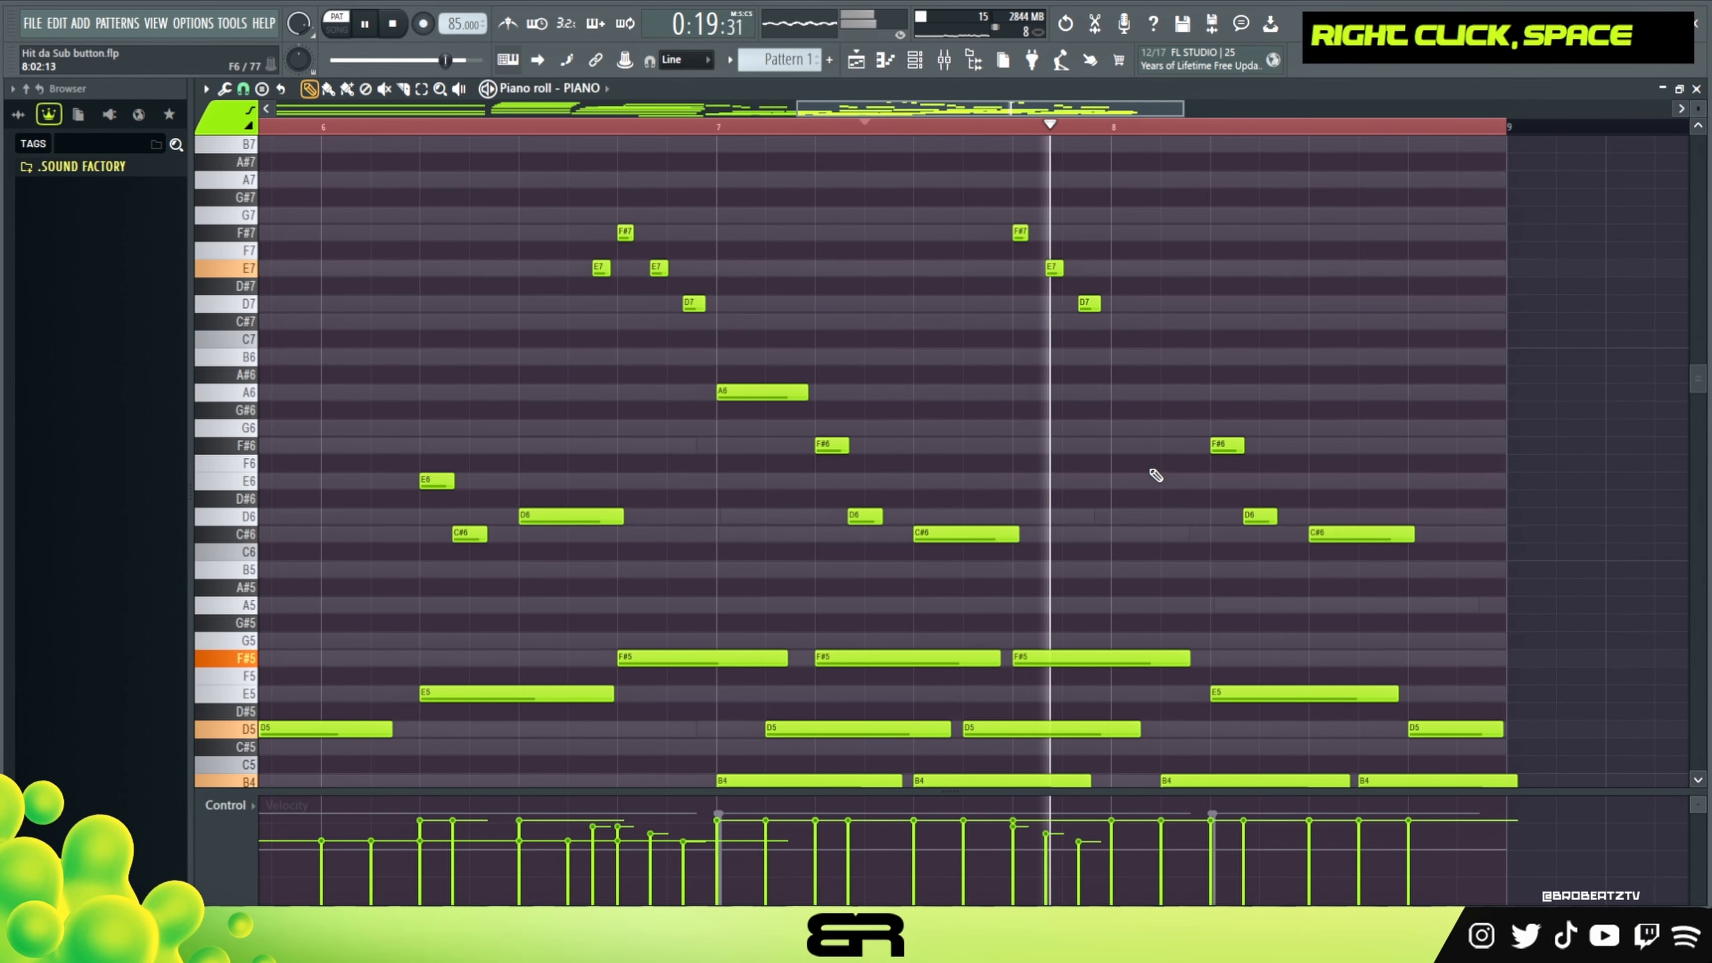
key("space")
Add an A5 note at the start of bar 8 and play back the passage.
left_click(1155, 604)
key("space")
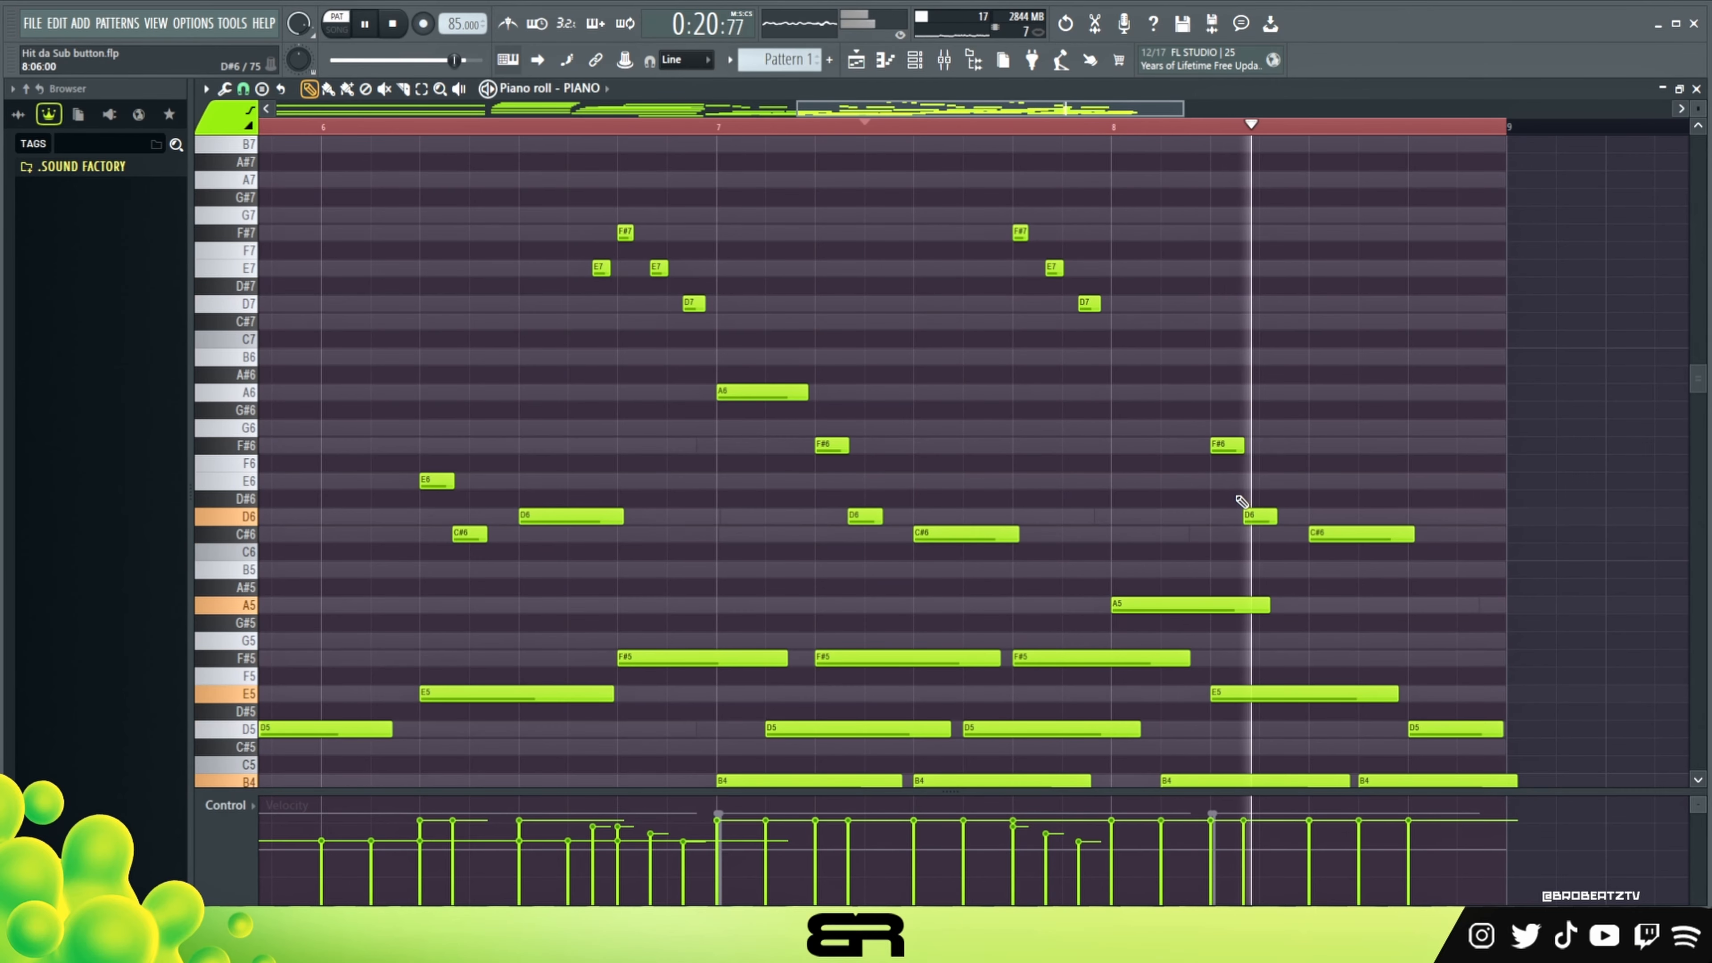
key("space")
Layer bar 8's C#6 with a copy one octave higher at C#7.
left_click(1346, 535, "ctrl")
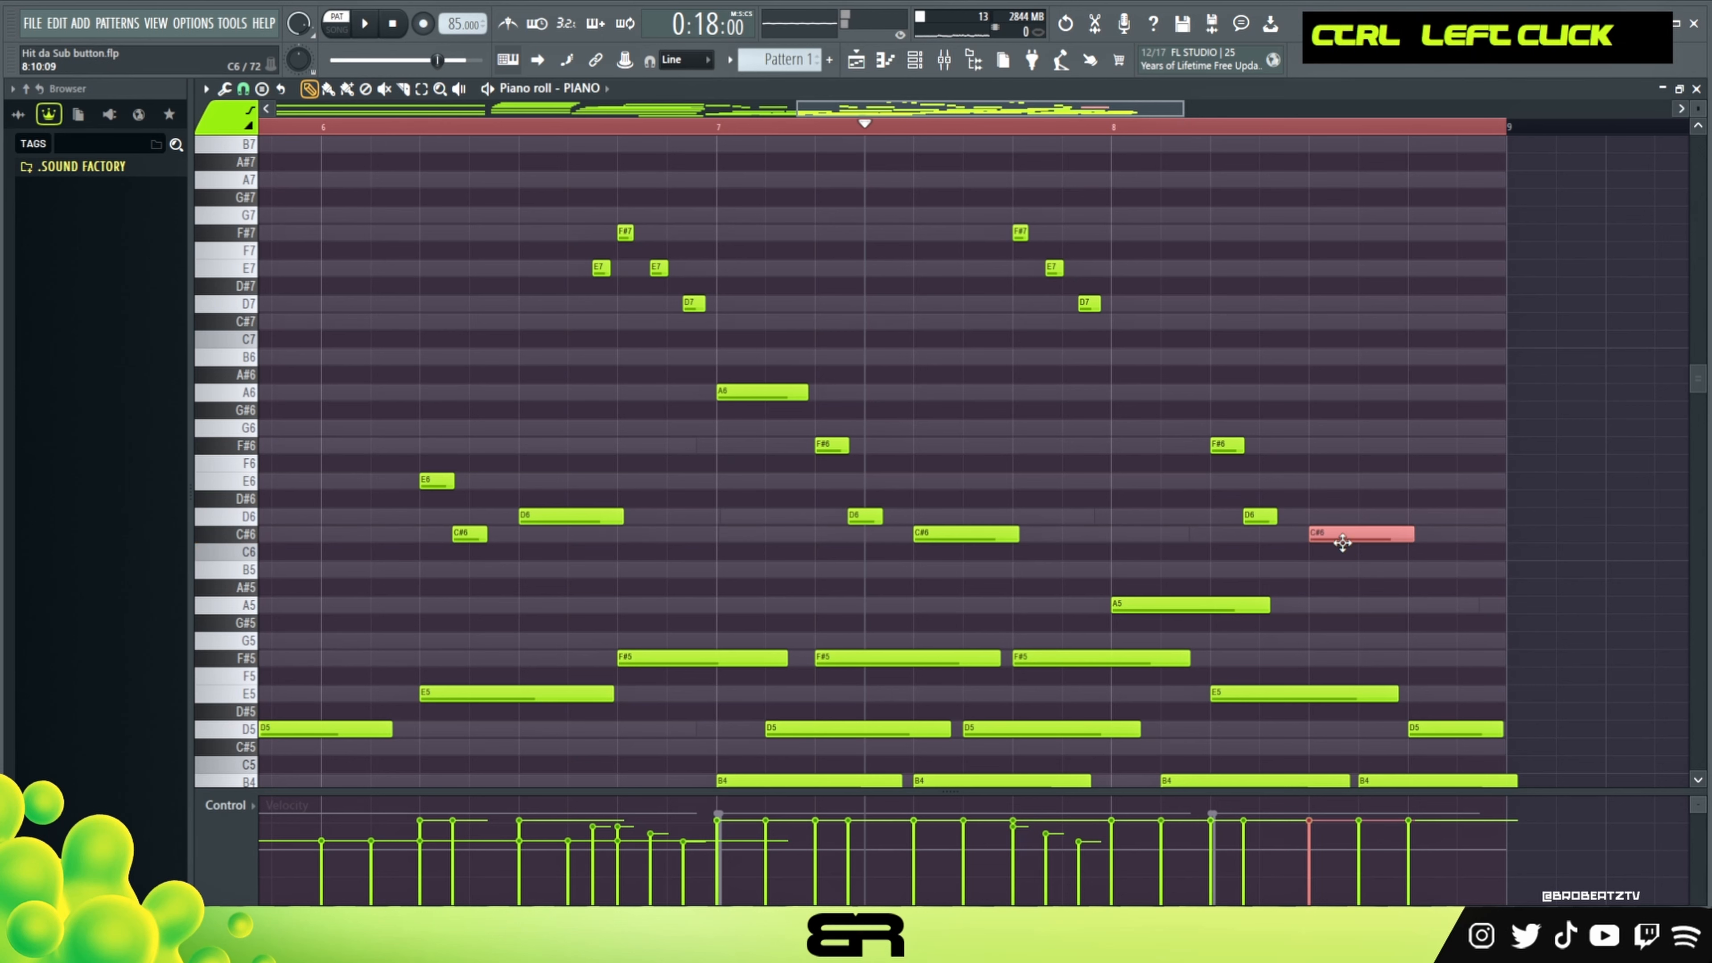
key("ctrl+Up")
right_click(1385, 445)
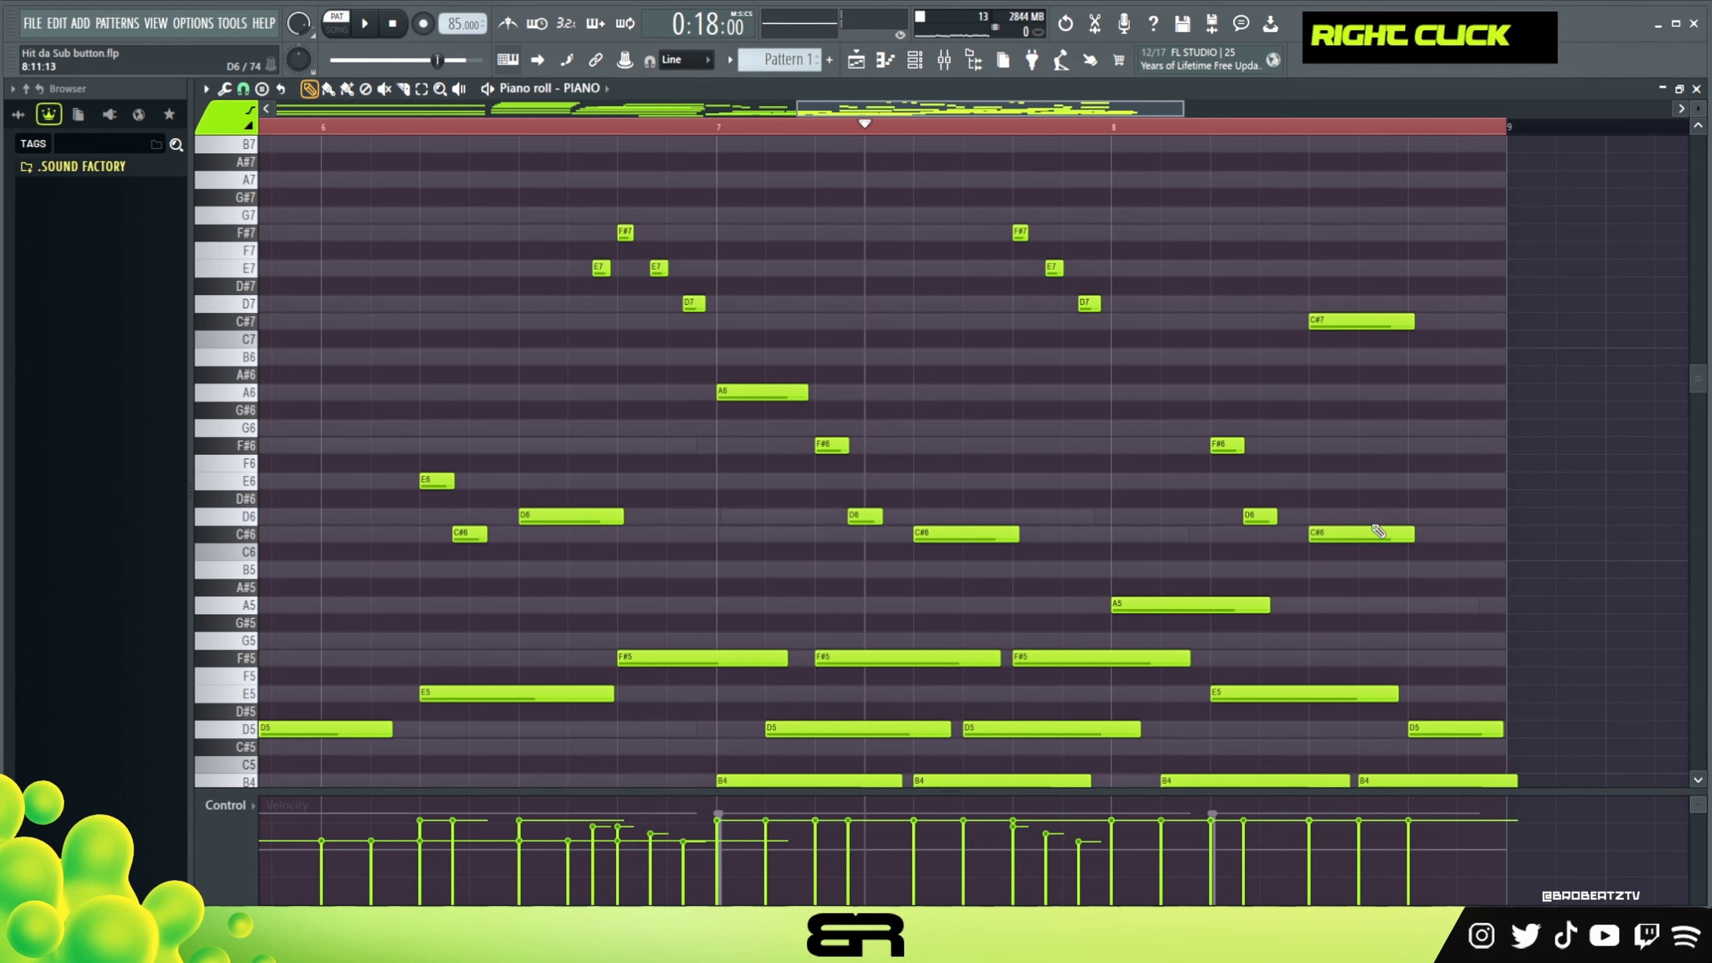
Layer bar 8's final D5 with copies at D6 and A6, and play back the ending.
left_click(1455, 727, "ctrl")
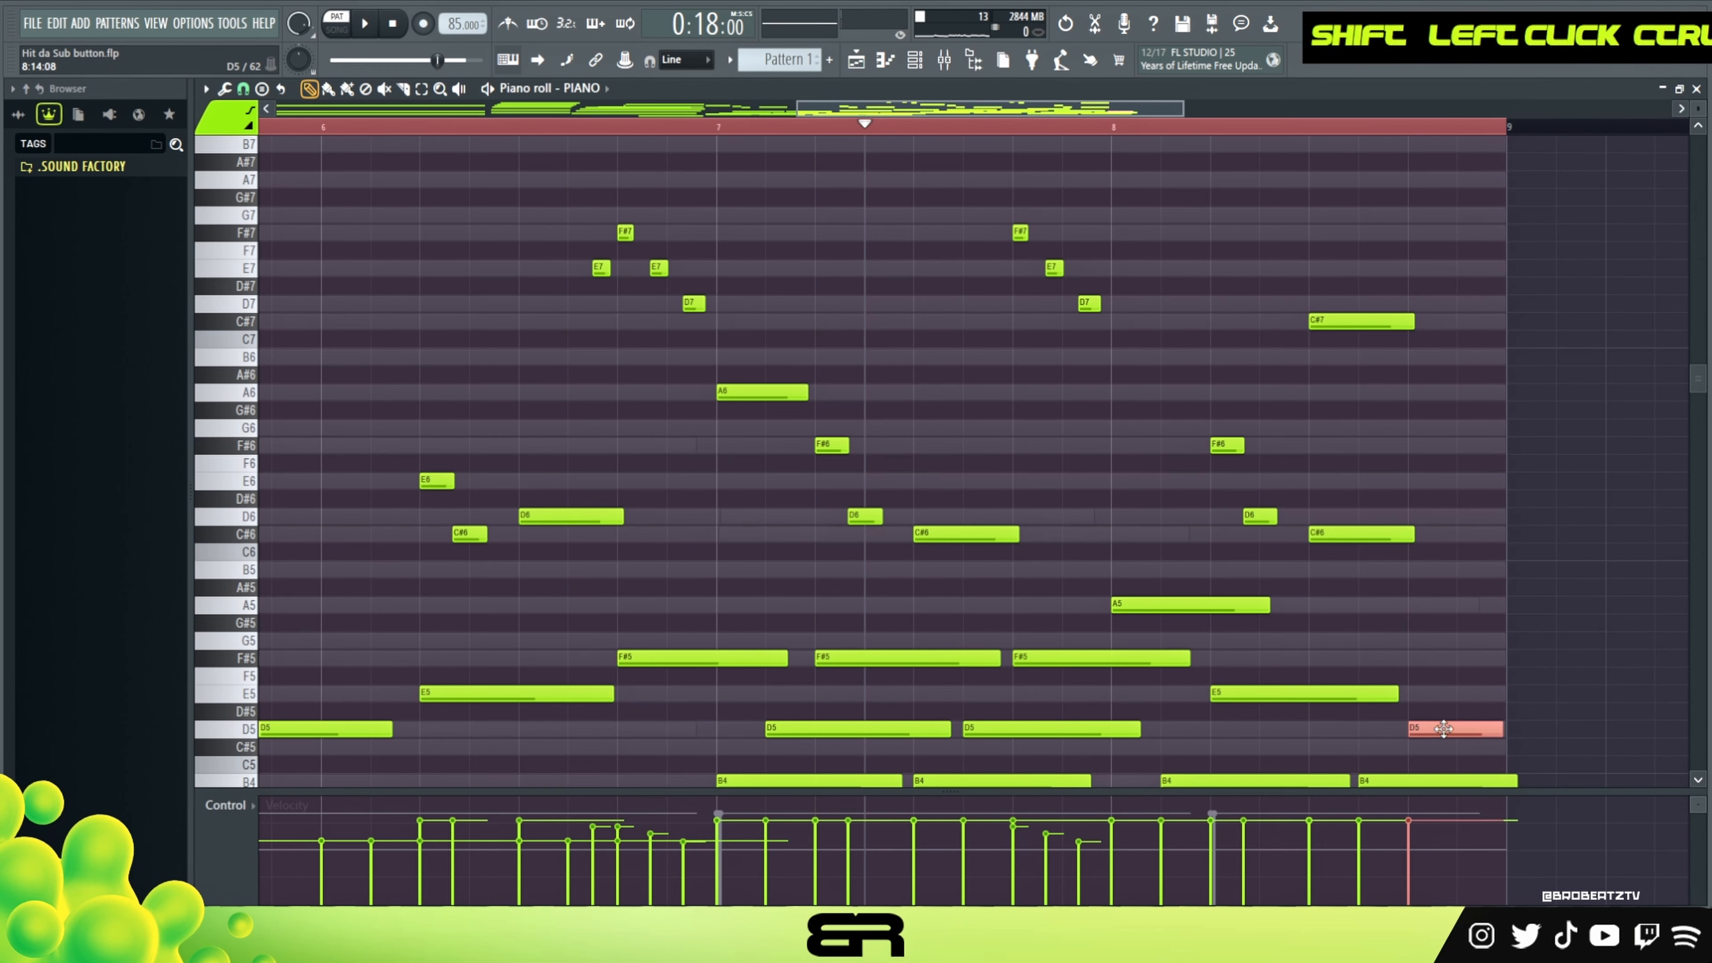
key("ctrl+Up")
left_click_drag(1441, 516, 1441, 476, "shift")
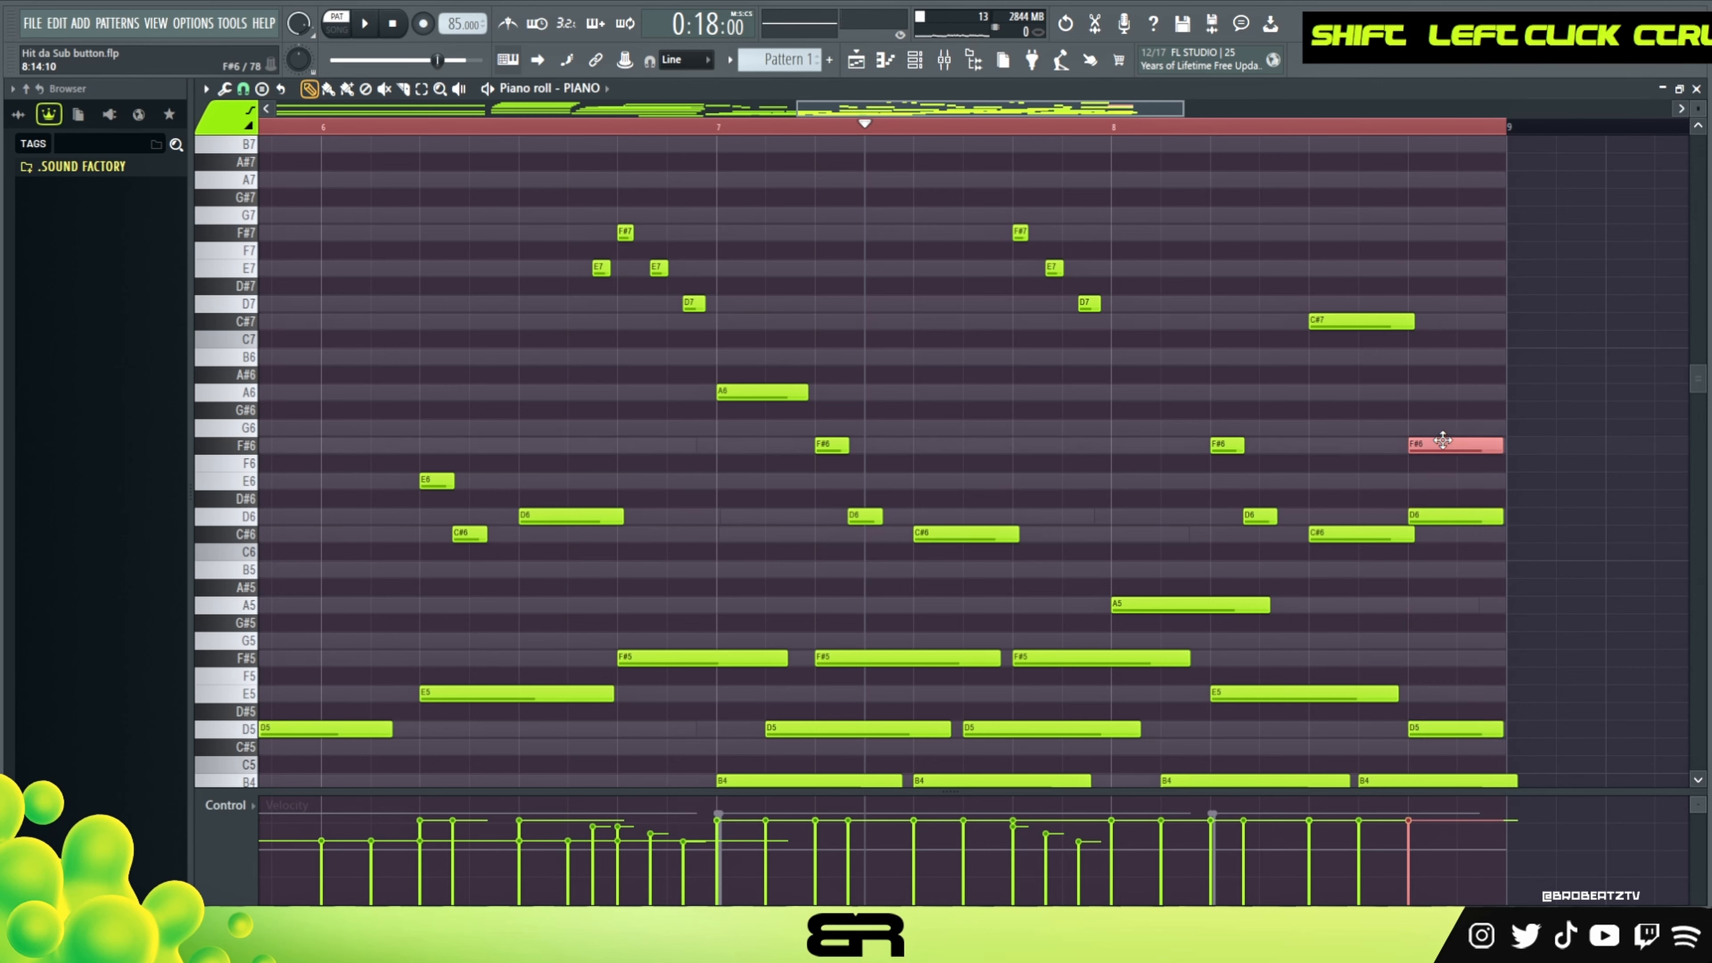
right_click(1398, 427)
key("space")
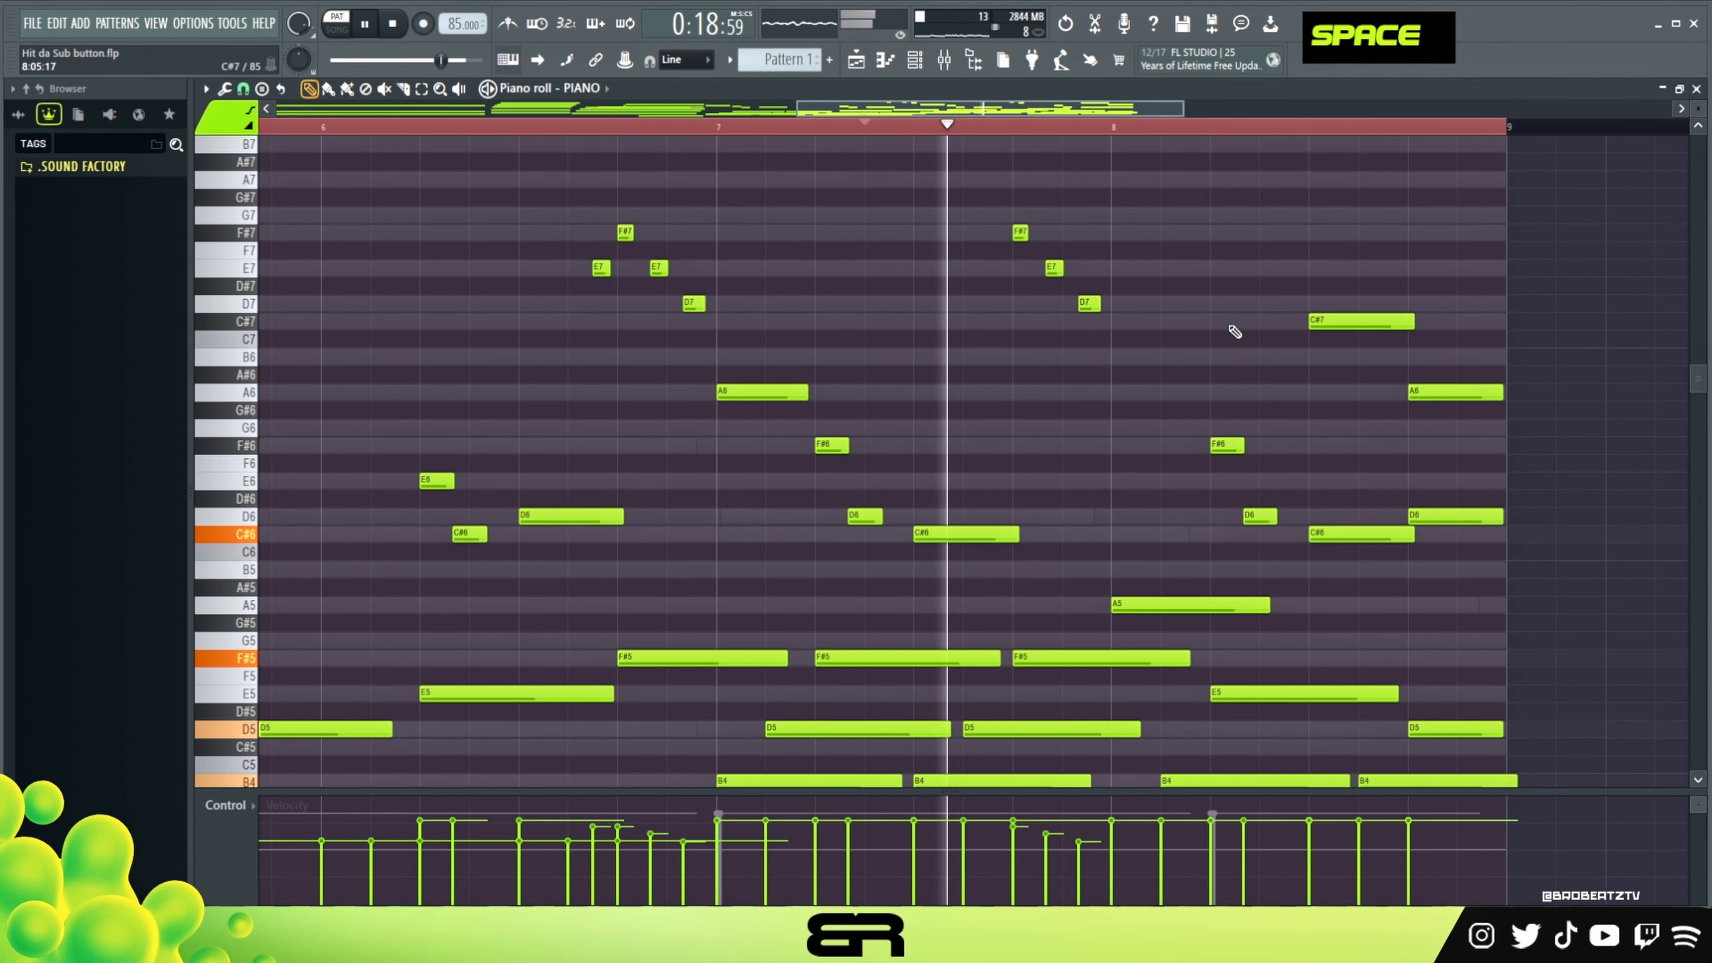
Lengthen the F#7 and D7 notes of bar 7's high run and play back the second half from bar 5.
key("space")
left_click_drag(1025, 233, 1053, 232, "alt")
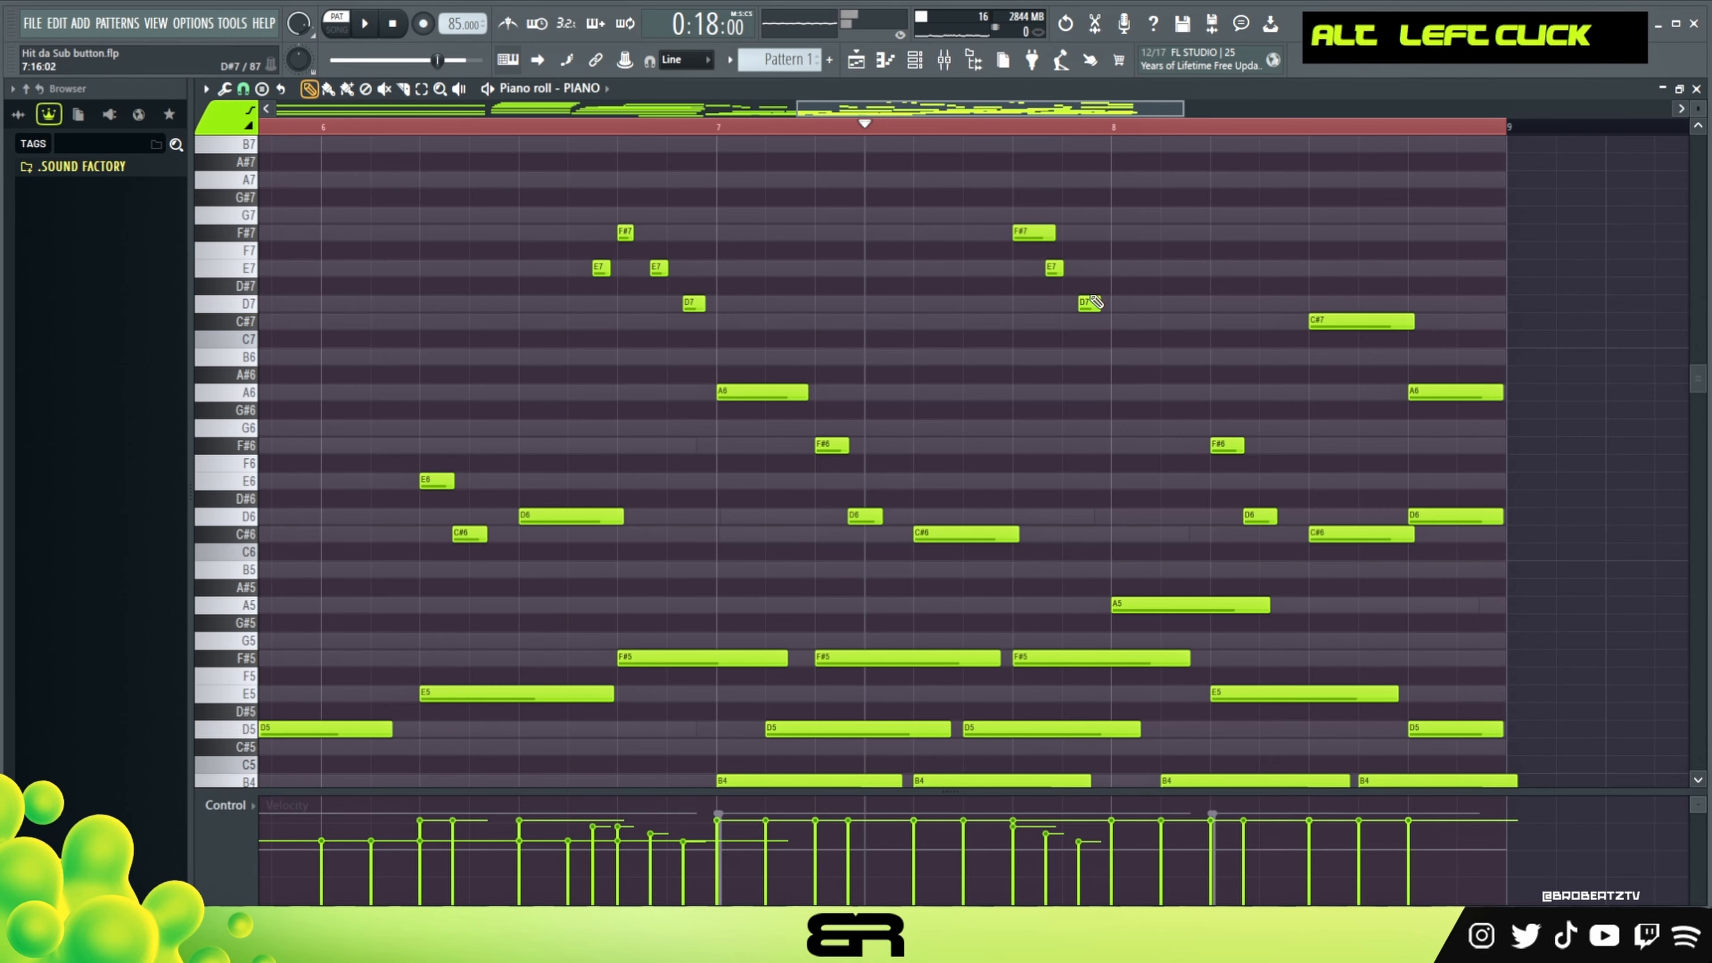
right_click(1125, 370)
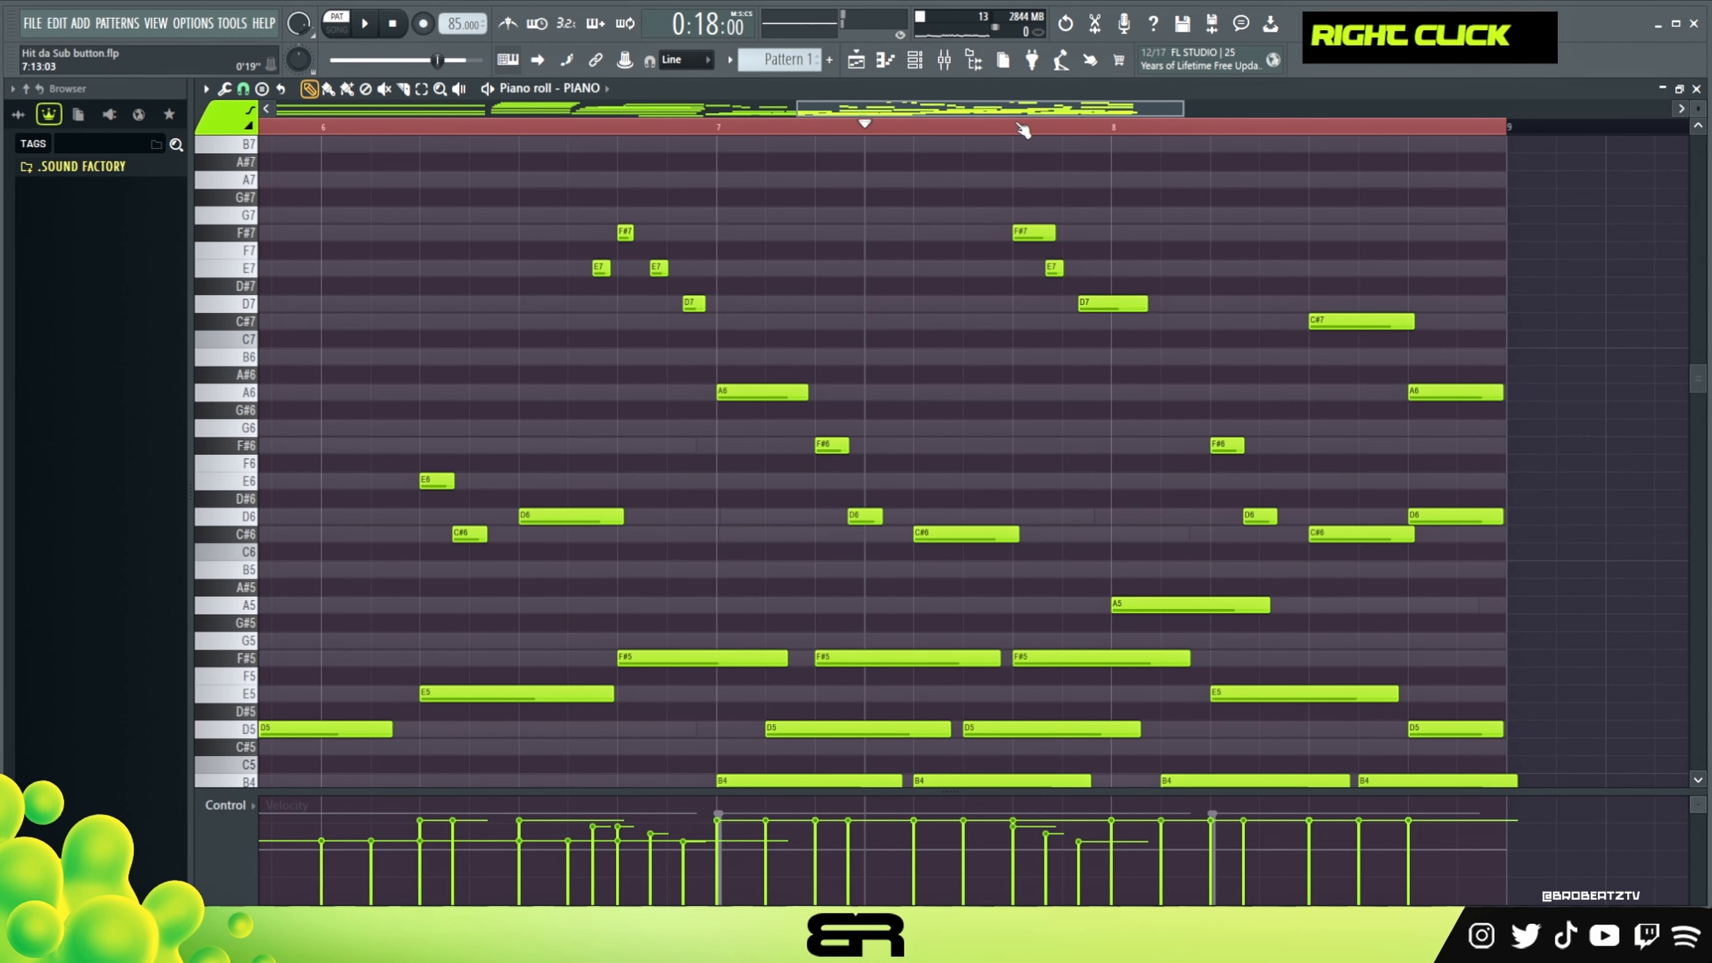
scroll(1023, 130, "down", 3)
scroll(1026, 193, "down", 2)
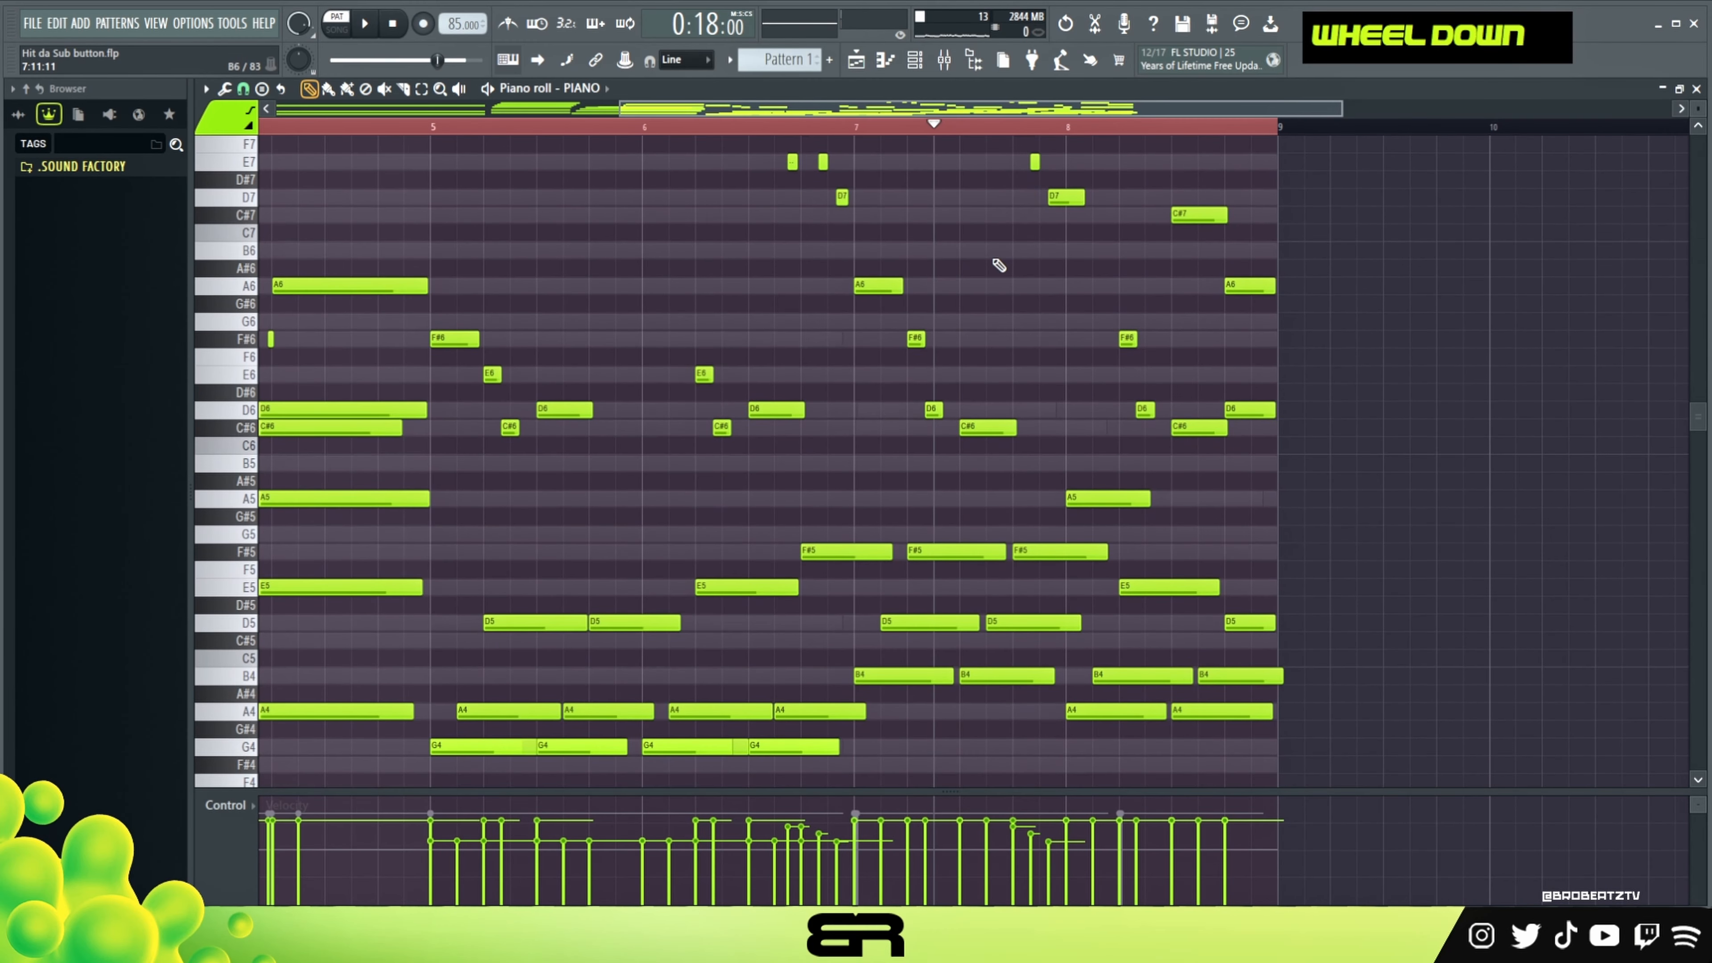
scroll(1420, 193, "down", 2)
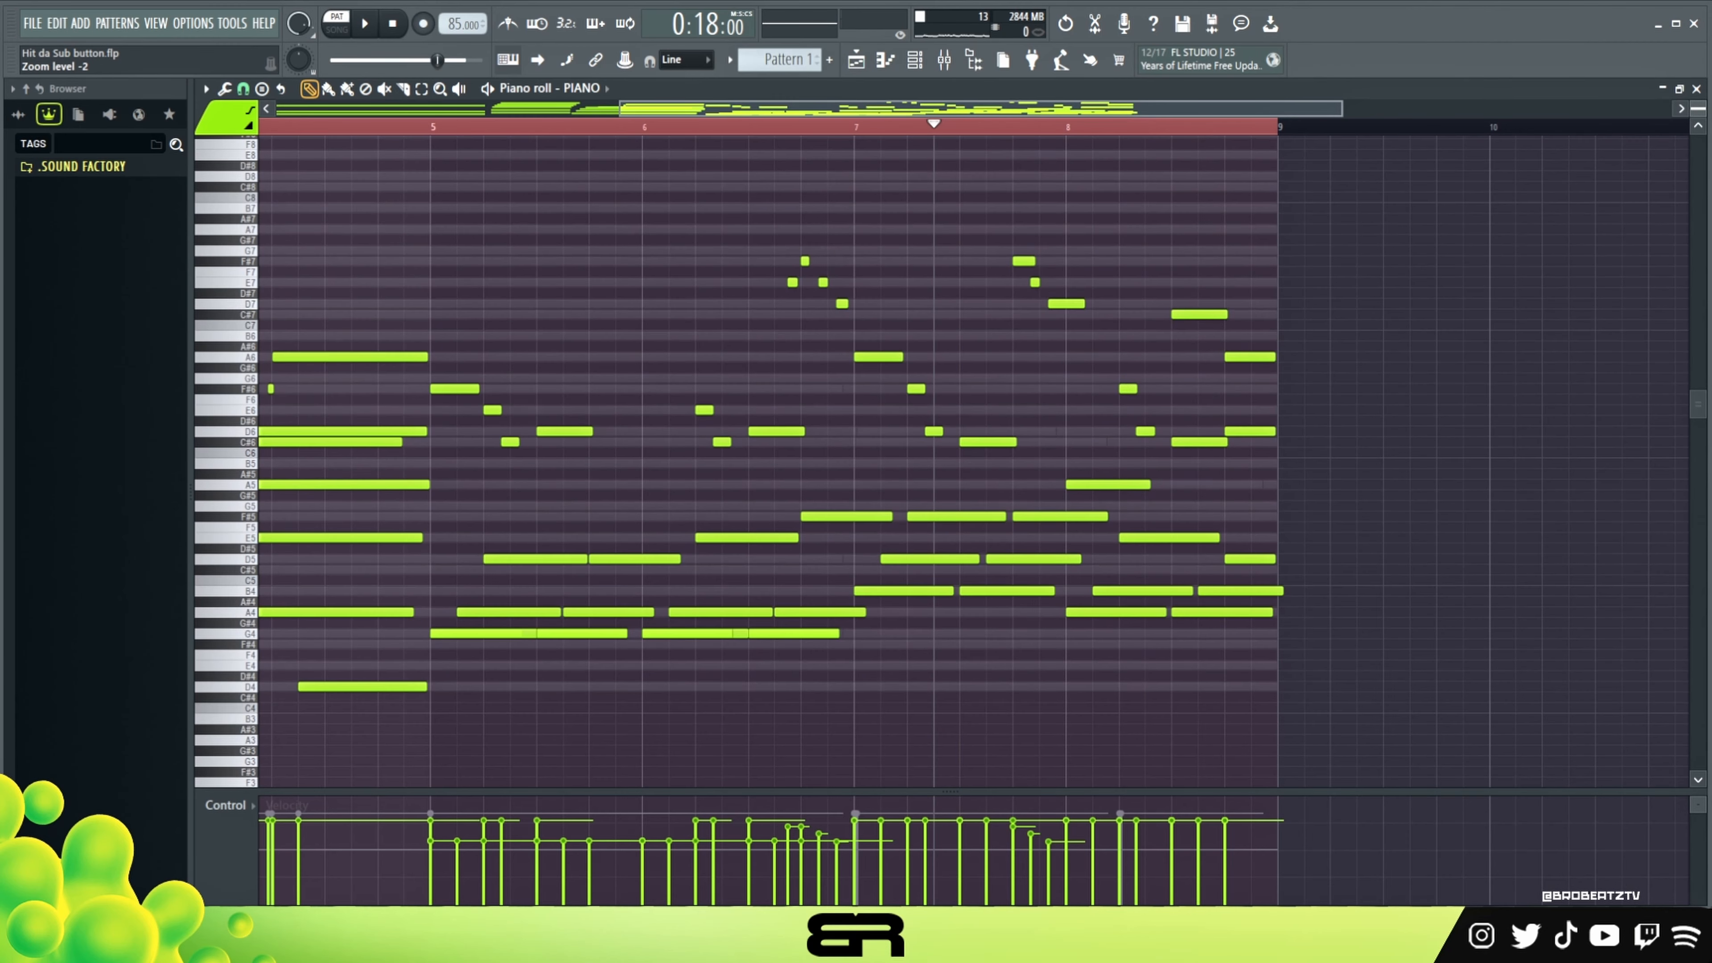
left_click_drag(1085, 114, 1011, 114)
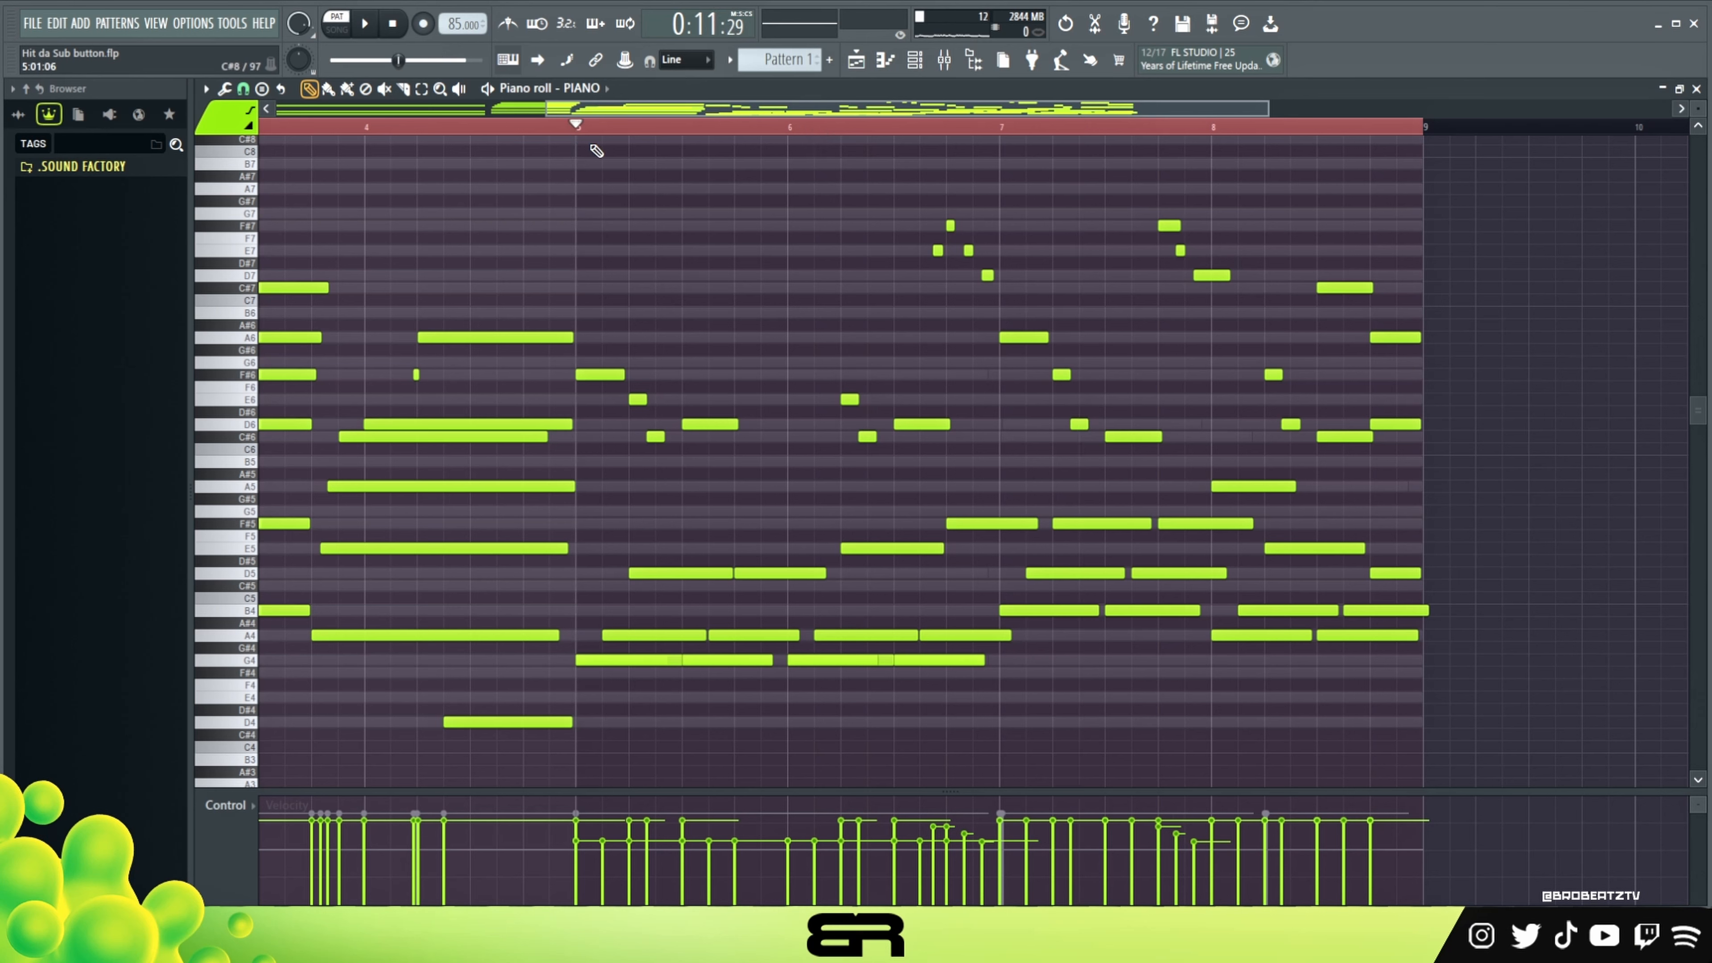
key("space")
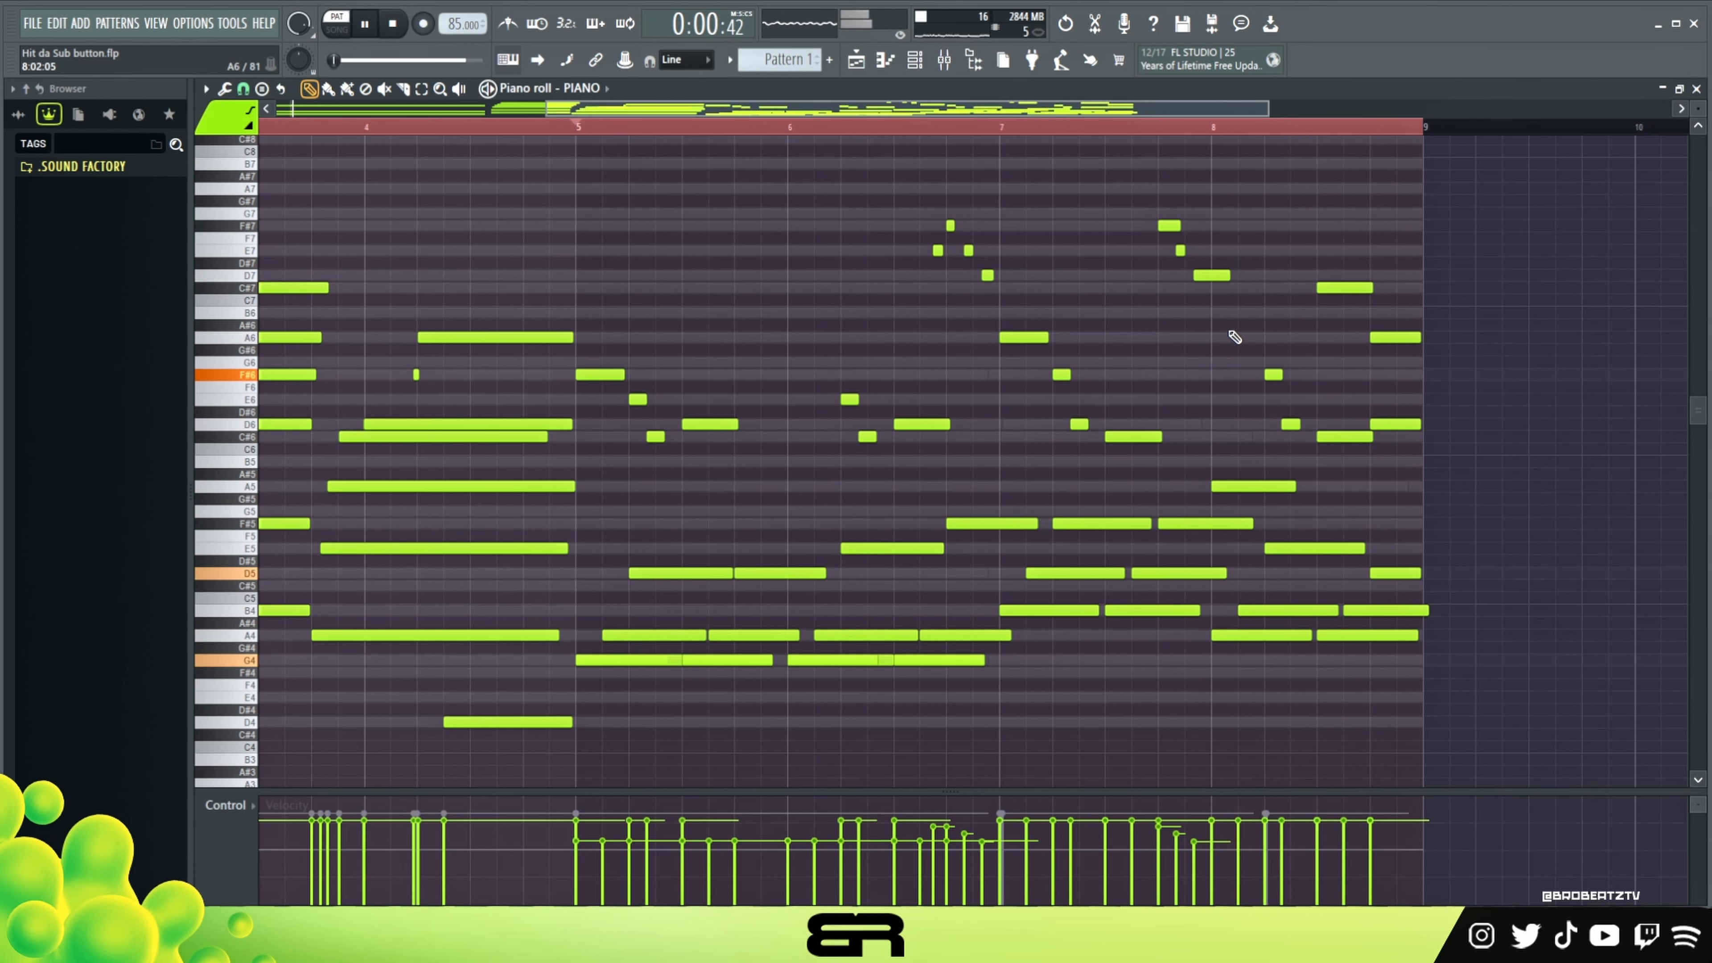
key("space")
Lower the KEY mixer track's volume to about -8.6 dB while listening to the second half.
left_click_drag(771, 109, 502, 114)
left_click_drag(999, 113, 1175, 128)
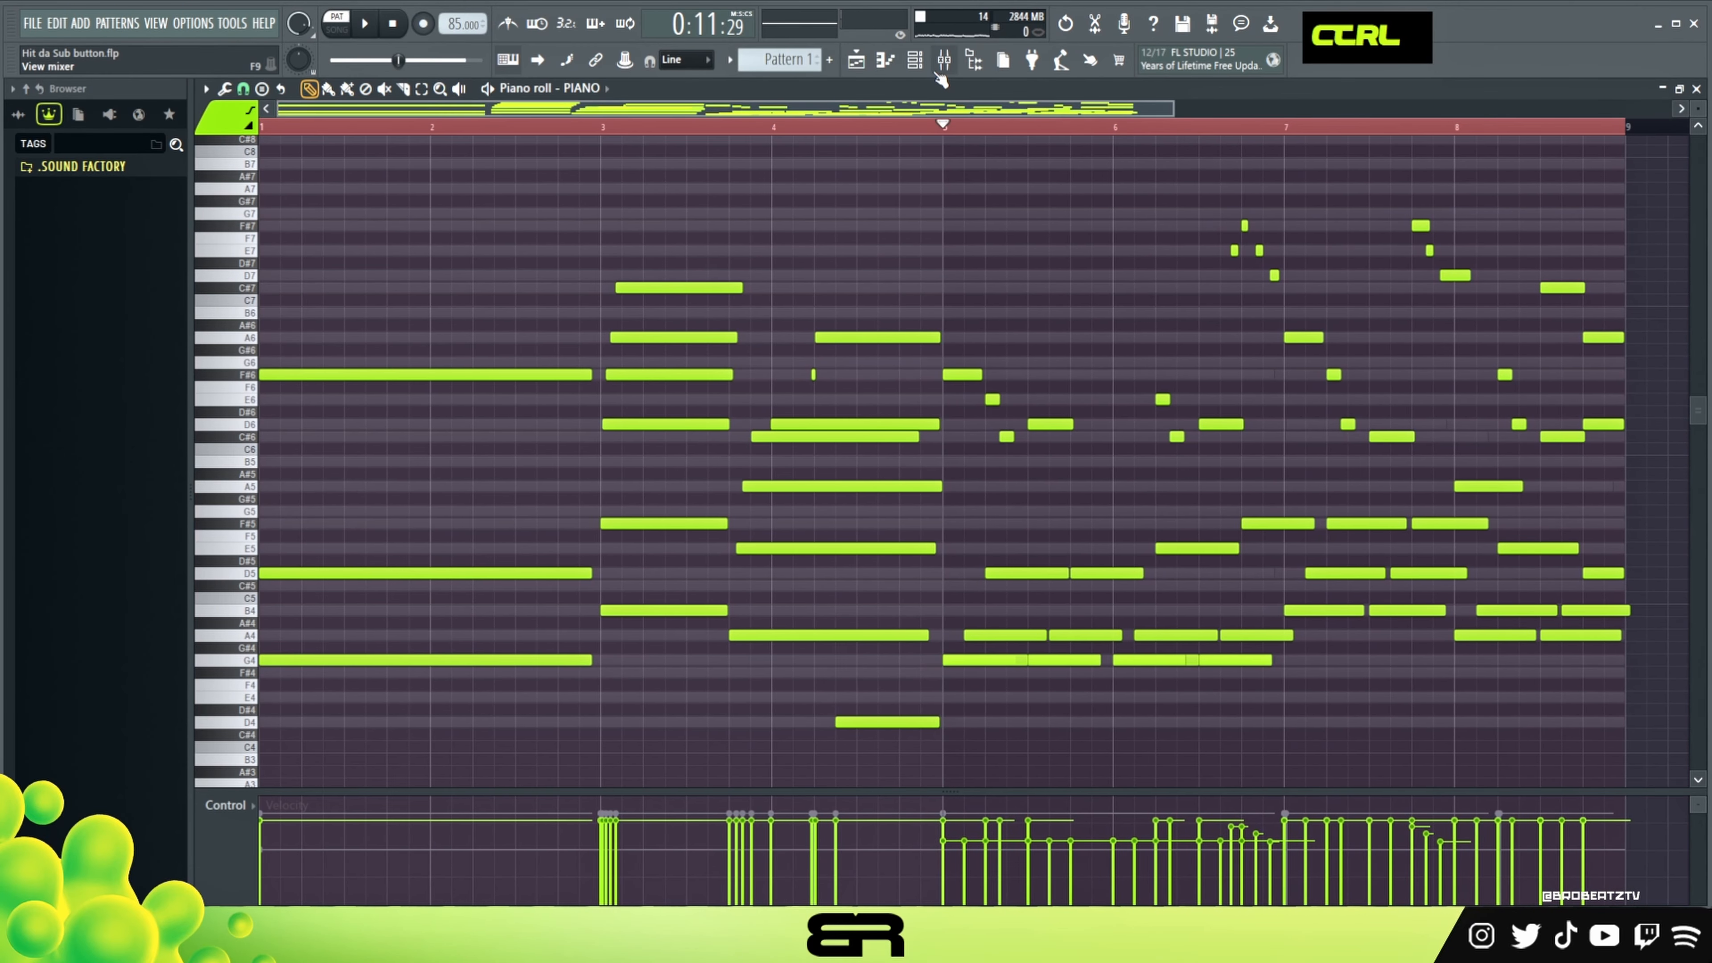
left_click(944, 61)
left_click_drag(1031, 312, 1032, 401)
key("space")
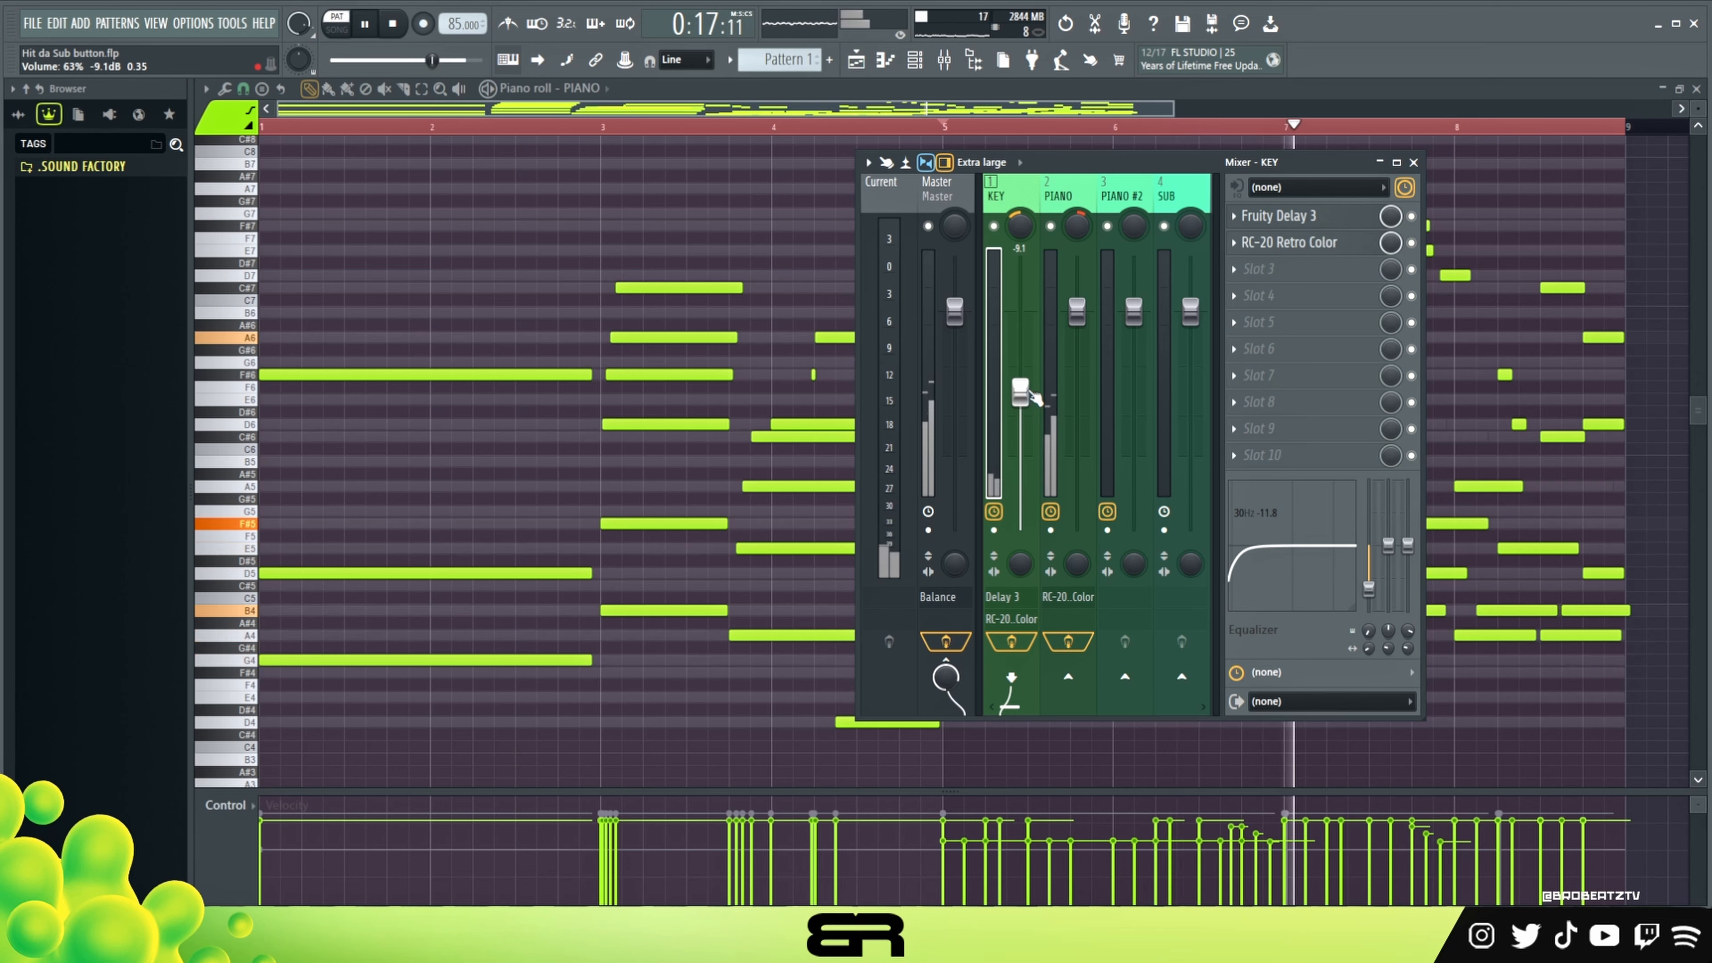
left_click_drag(1033, 395, 1033, 392)
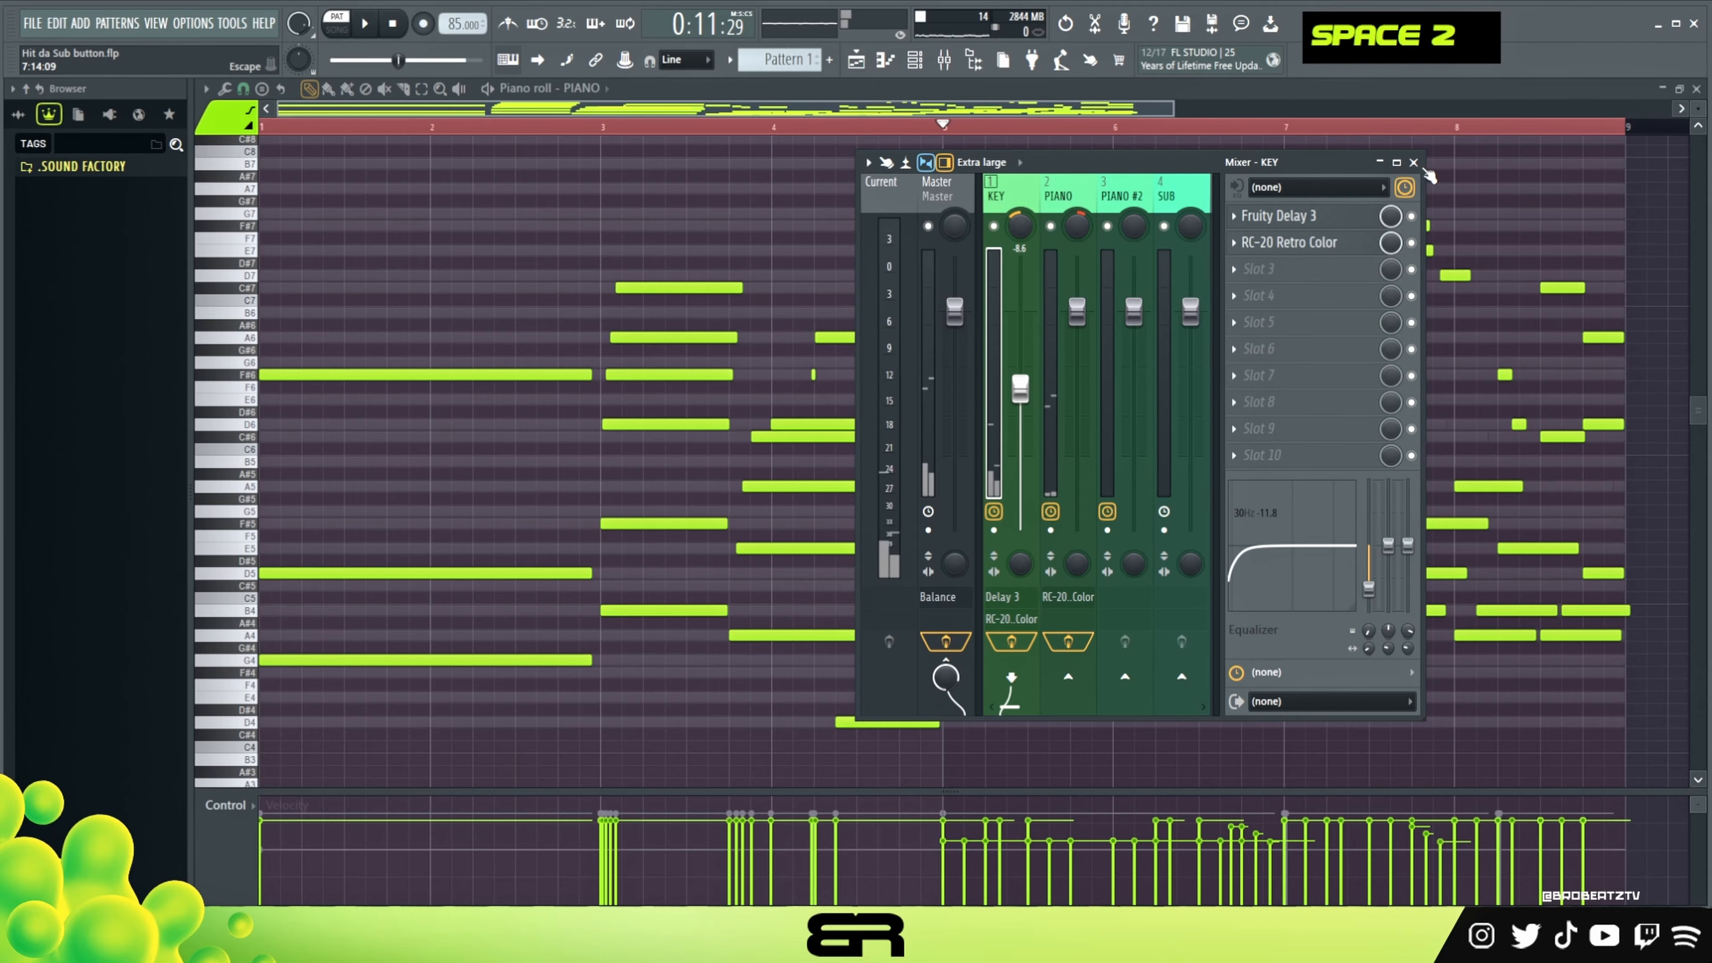
left_click(1413, 162)
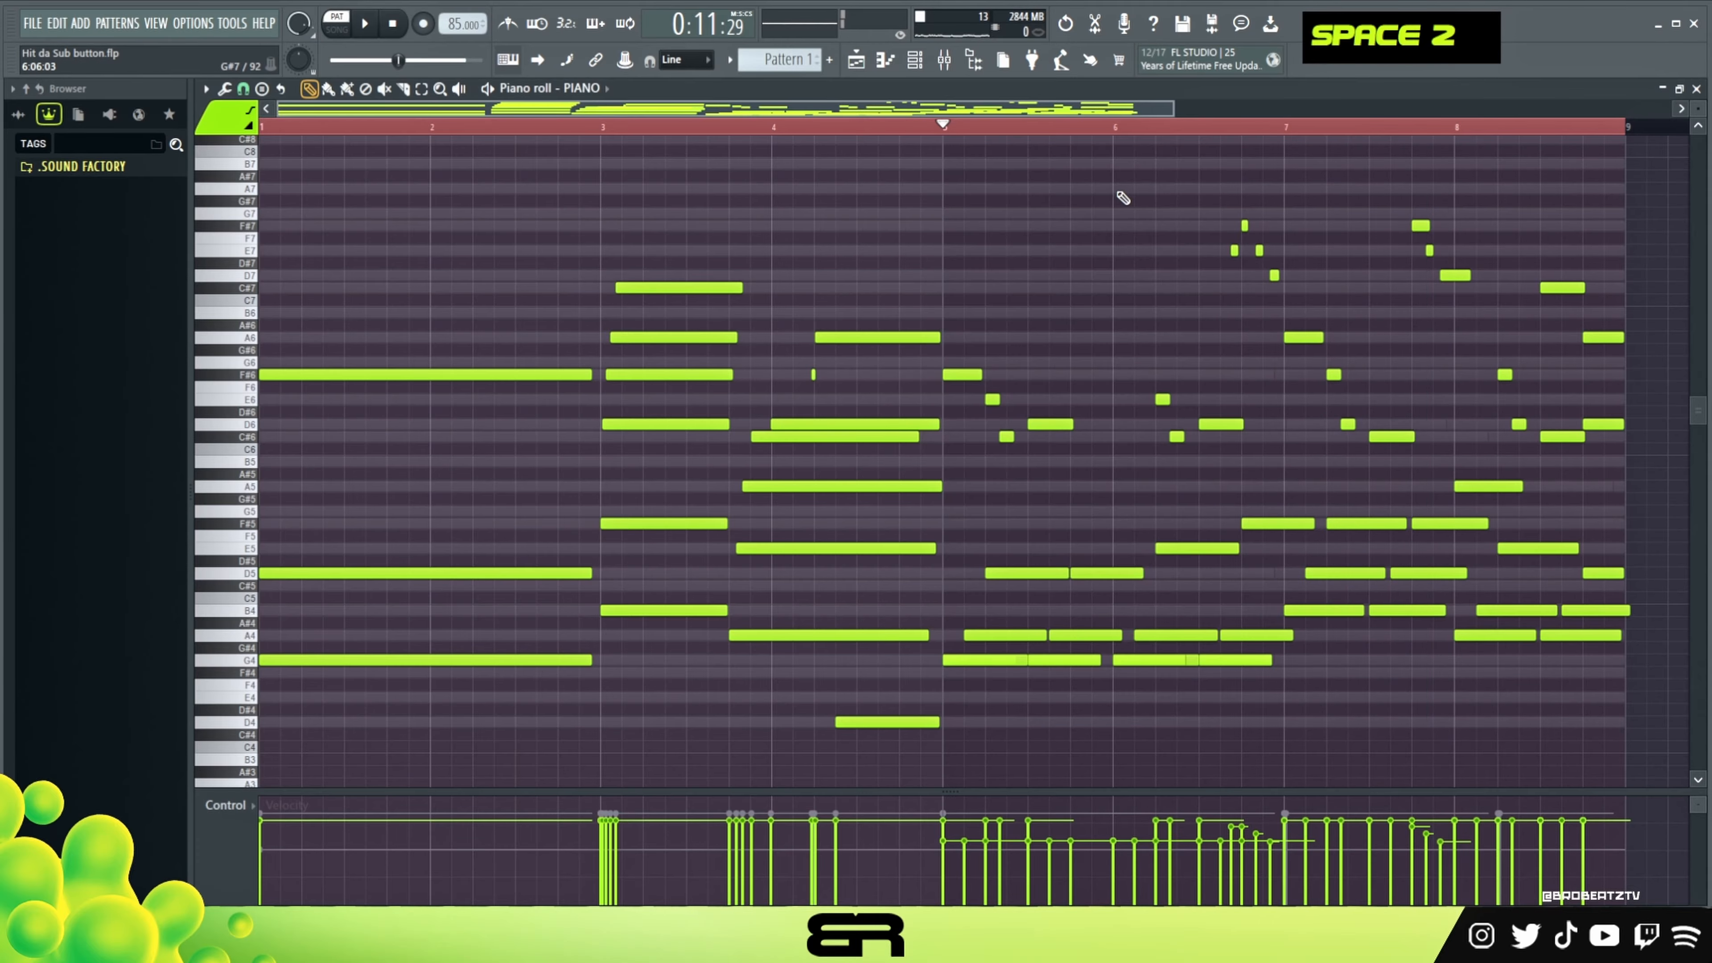
Copy the lowest notes of the KEY channel's first four bars (G4, B4, A4, D4) into the empty PIANO #2 channel.
right_click(1013, 169)
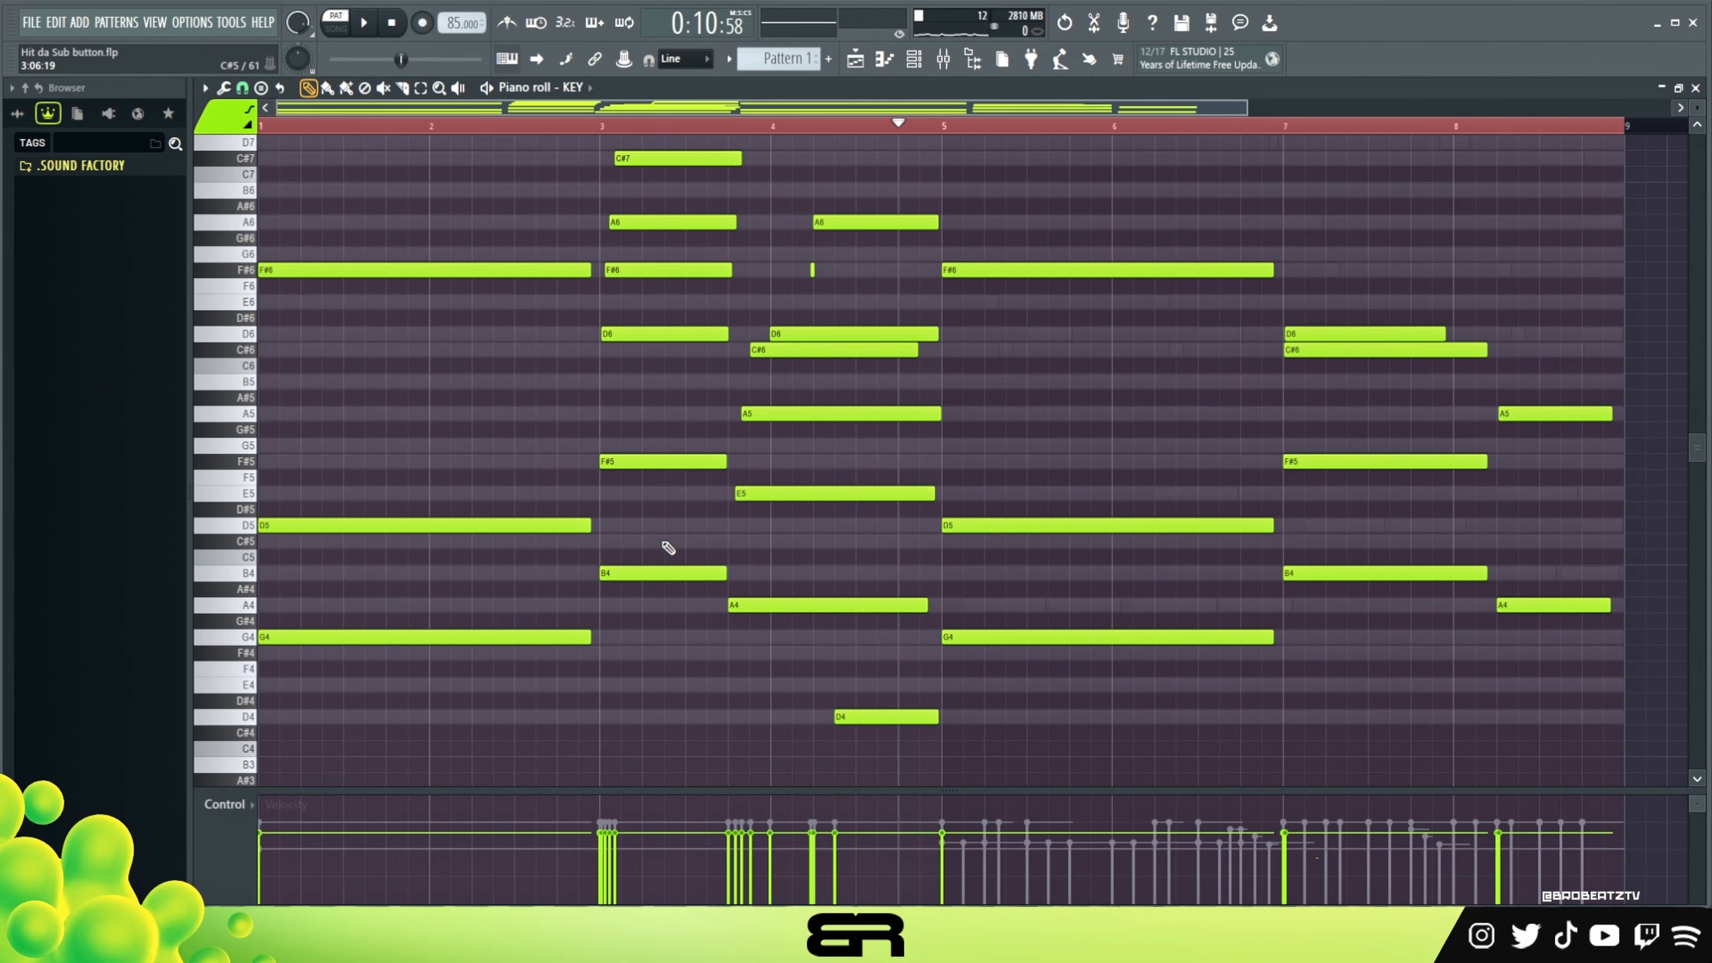
left_click_drag(445, 533, 914, 754)
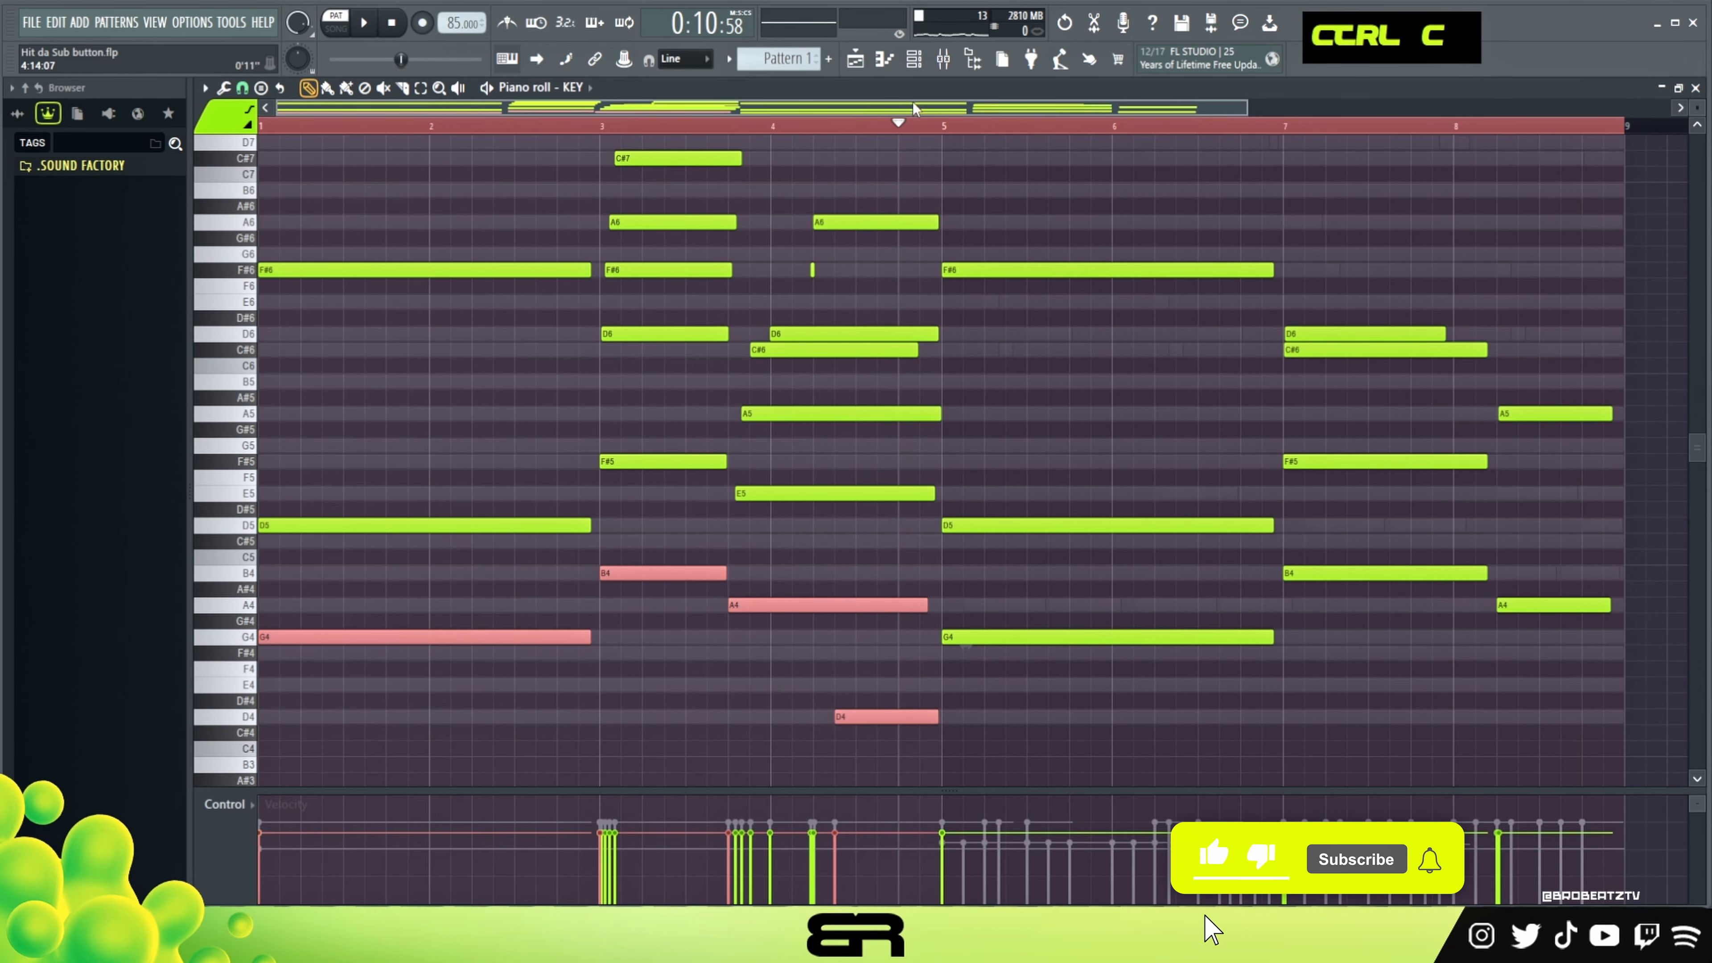
key("F6")
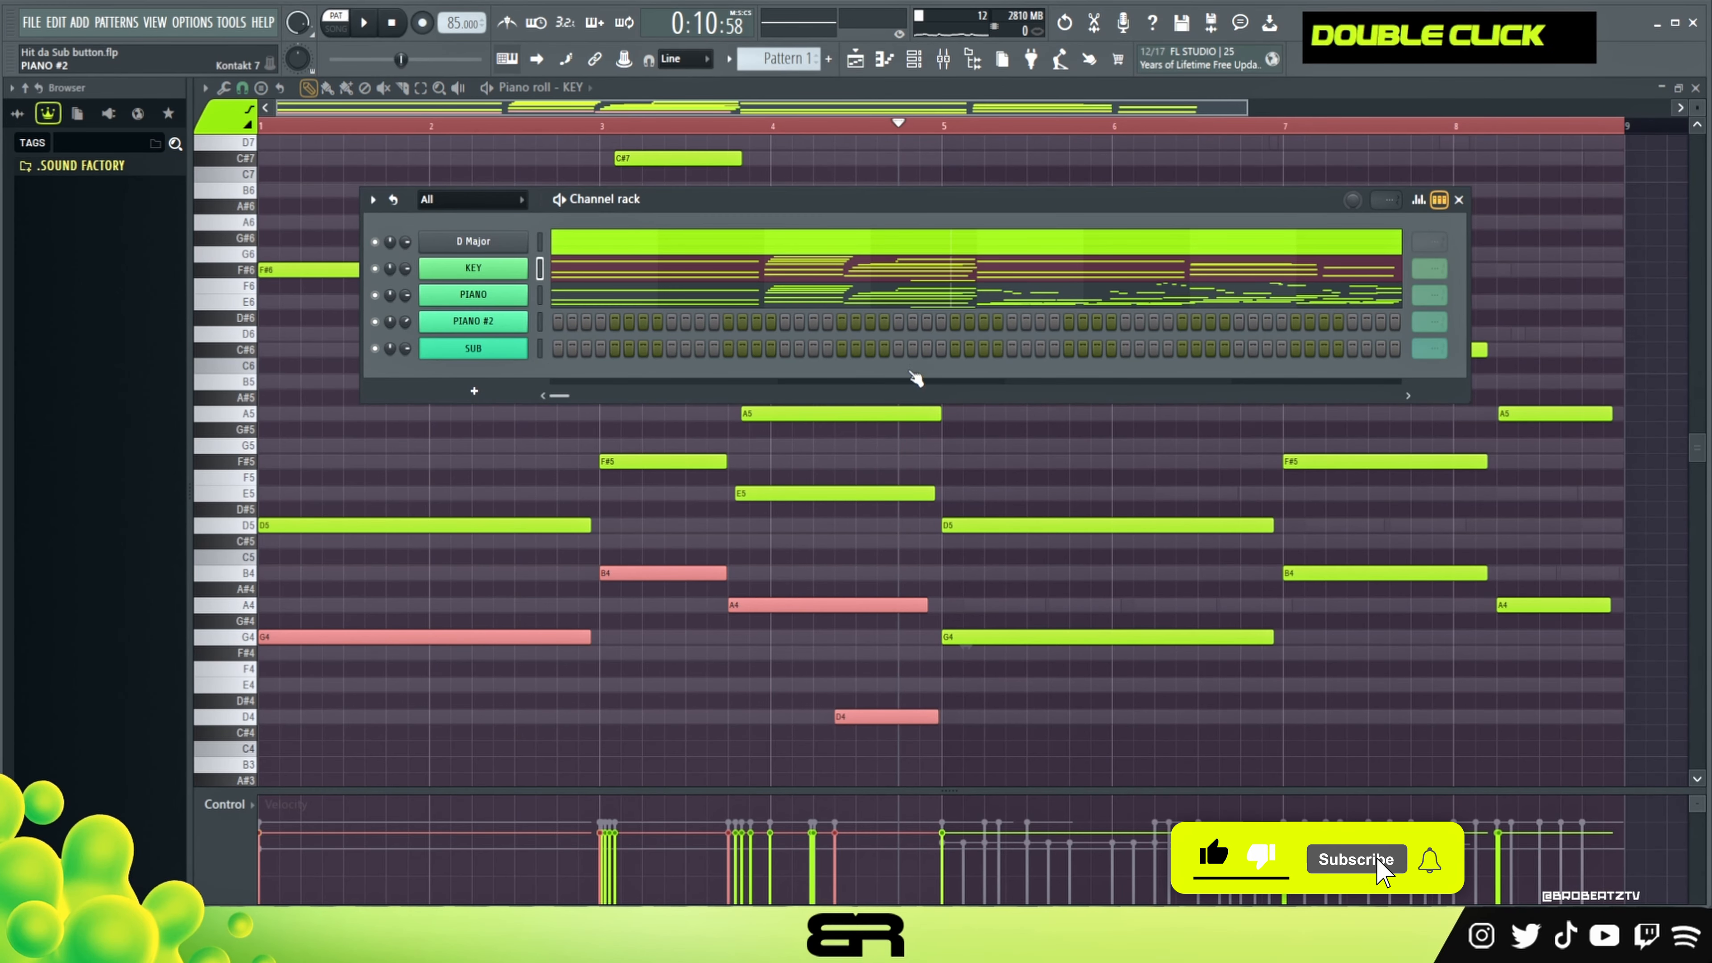
left_click(473, 322)
left_click_drag(857, 183, 1150, 107)
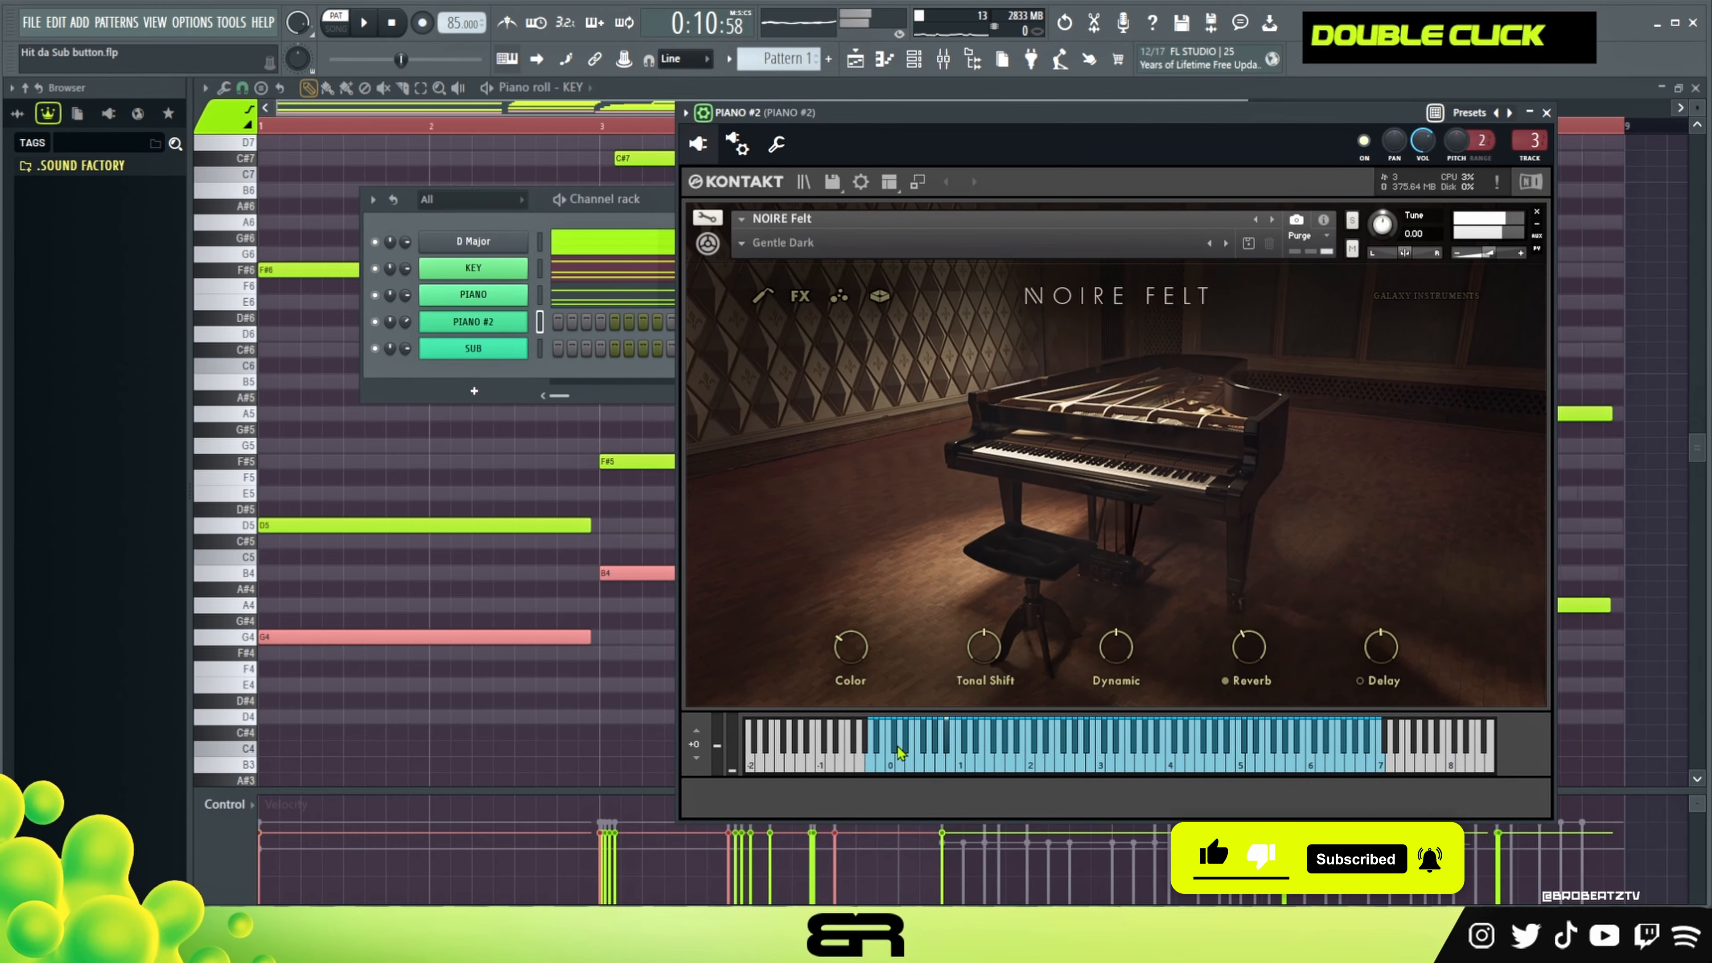
right_click(519, 322)
left_click(536, 334)
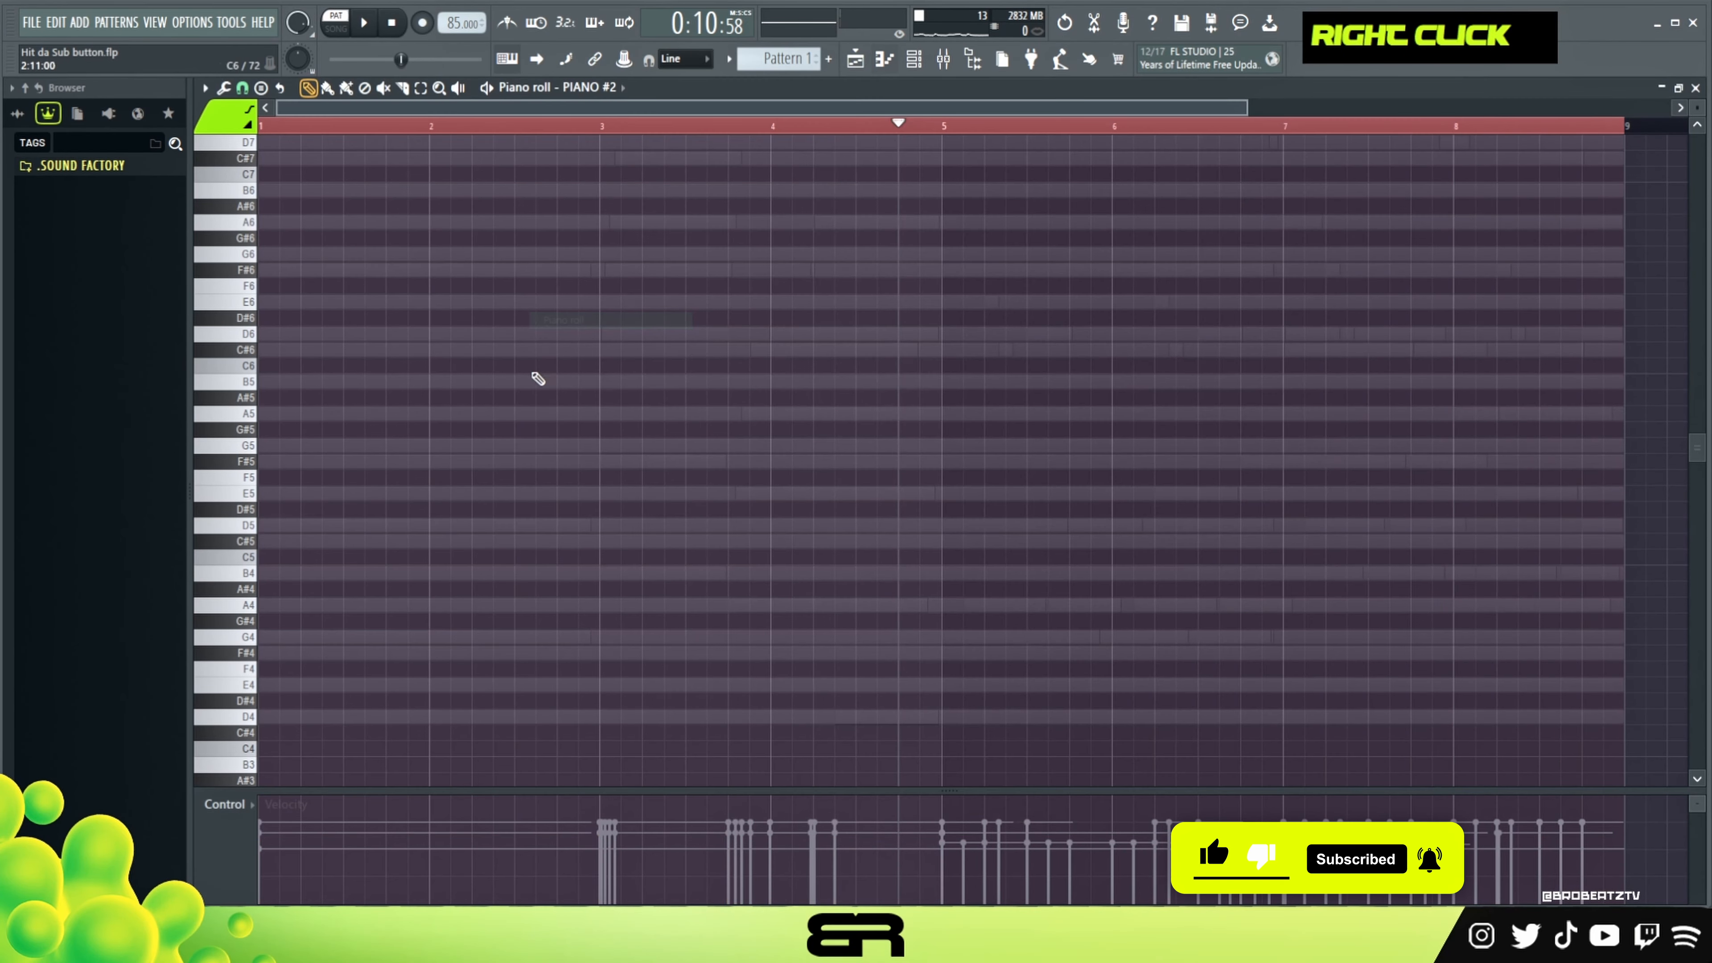
left_click_drag(700, 627, 391, 620)
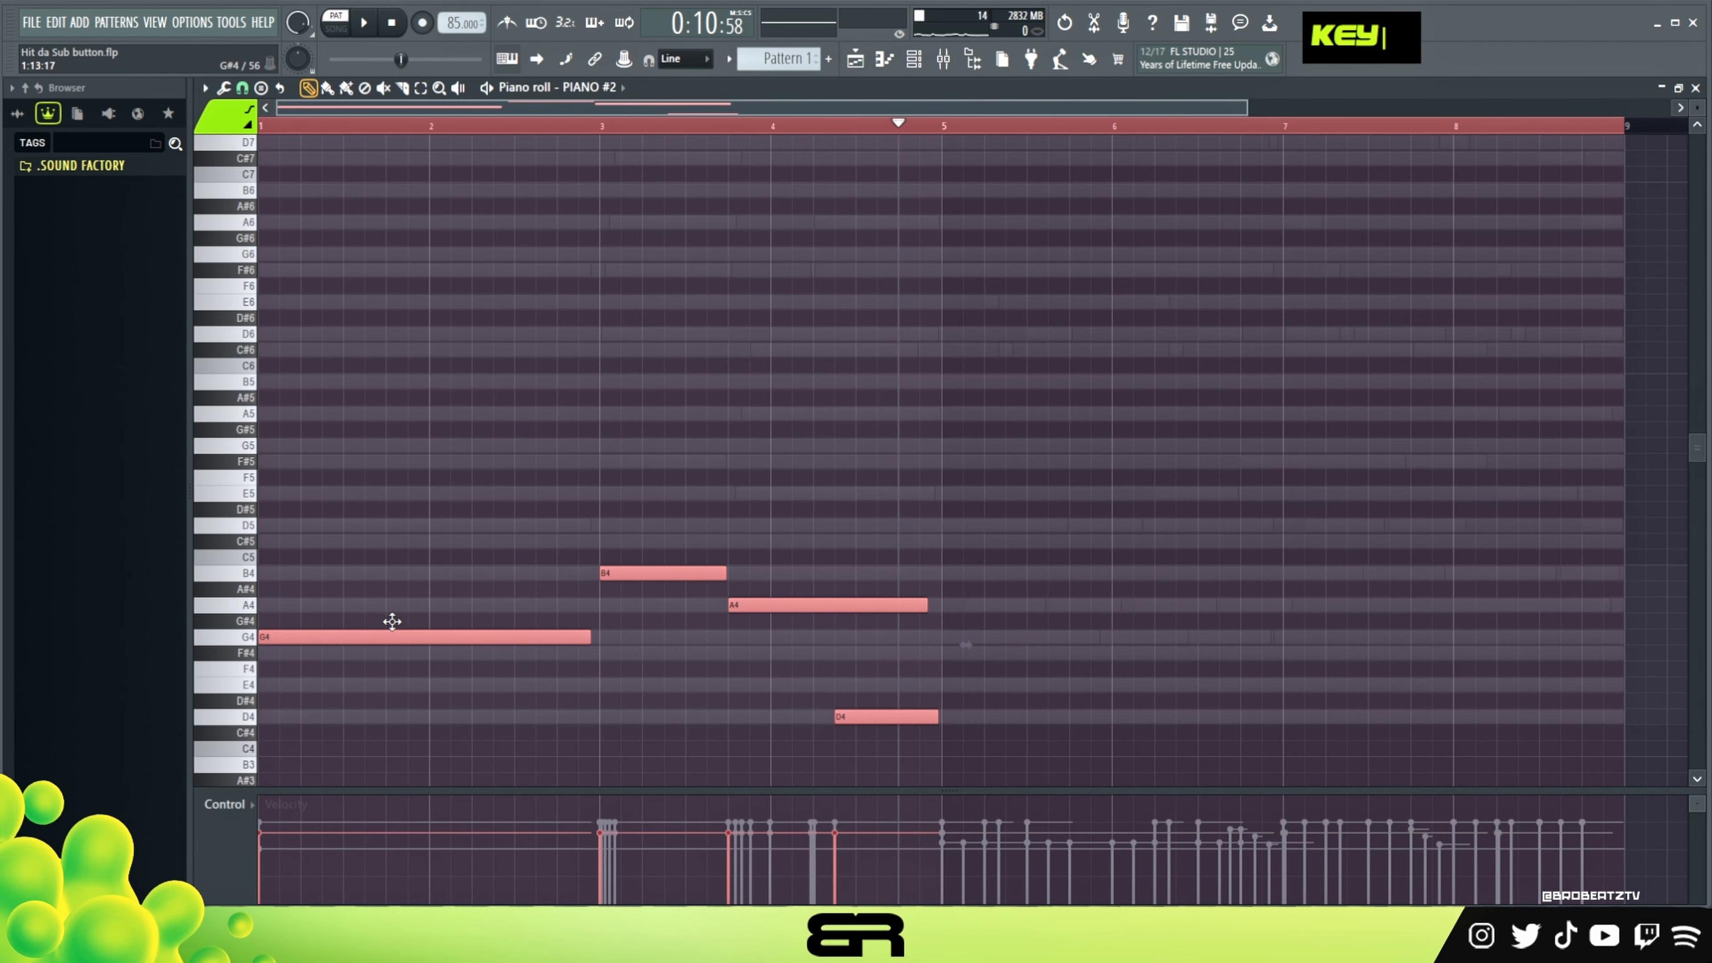
right_click(394, 252)
Transpose all PIANO #2 notes down two octaves to G2, B2, A2 and D2, and play them back.
double_click(388, 128)
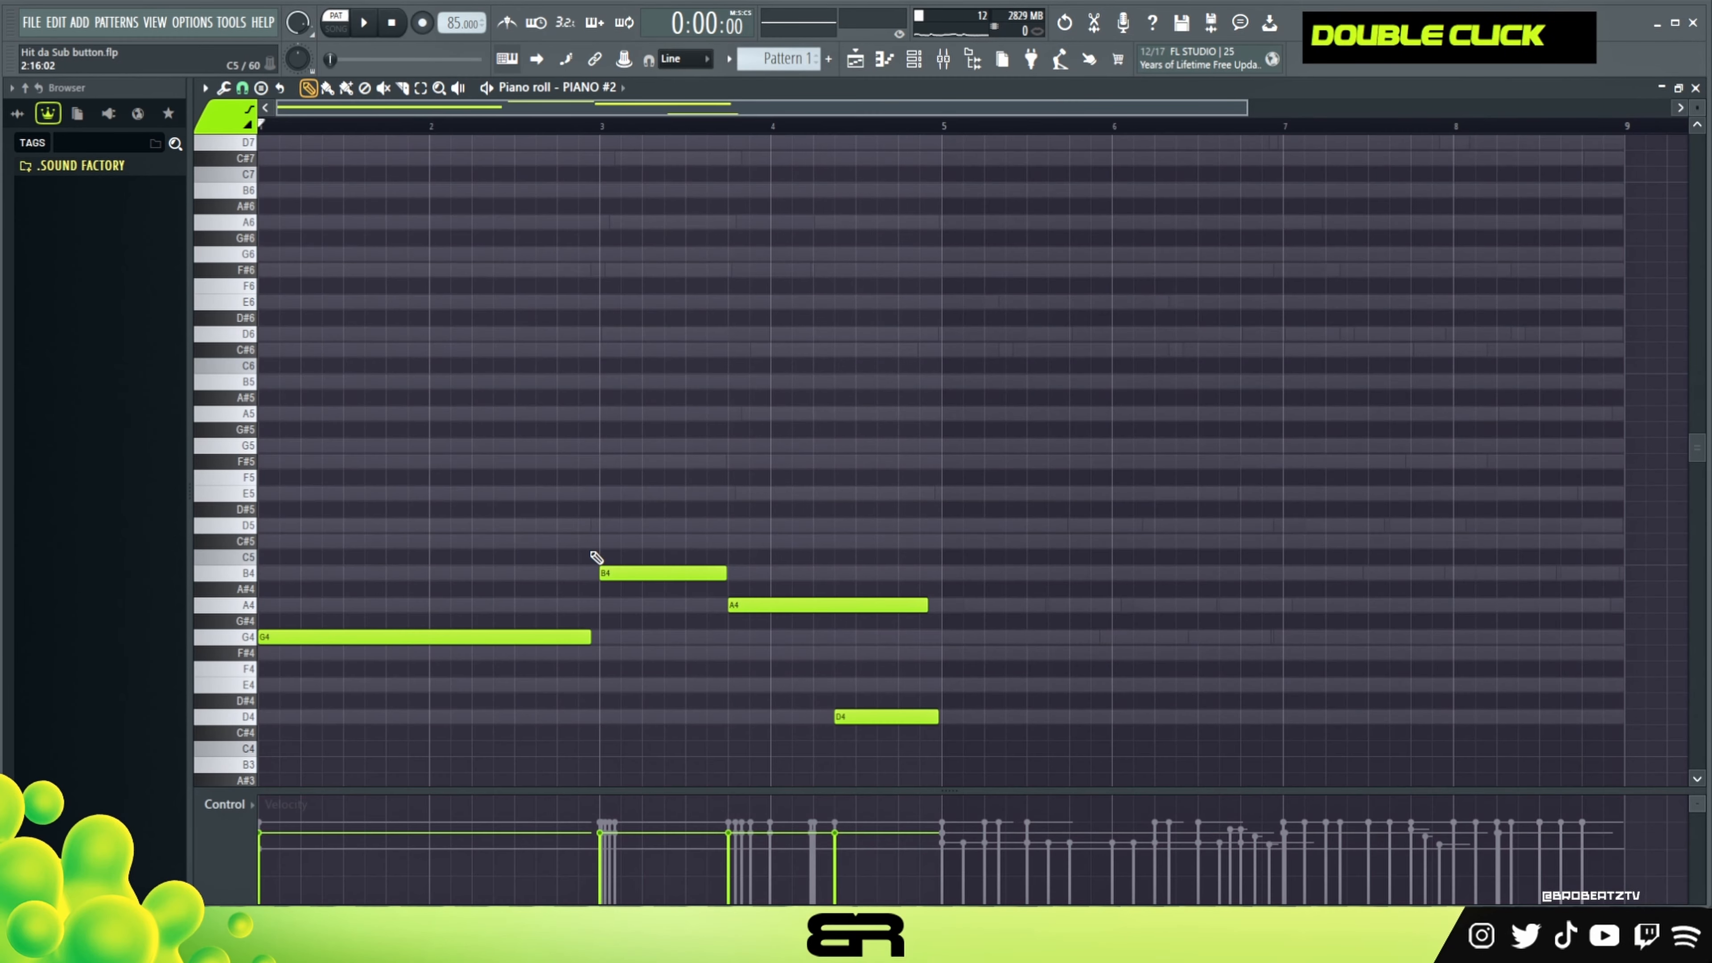
key("space")
key("ctrl+a")
key("space")
key("ctrl+Down")
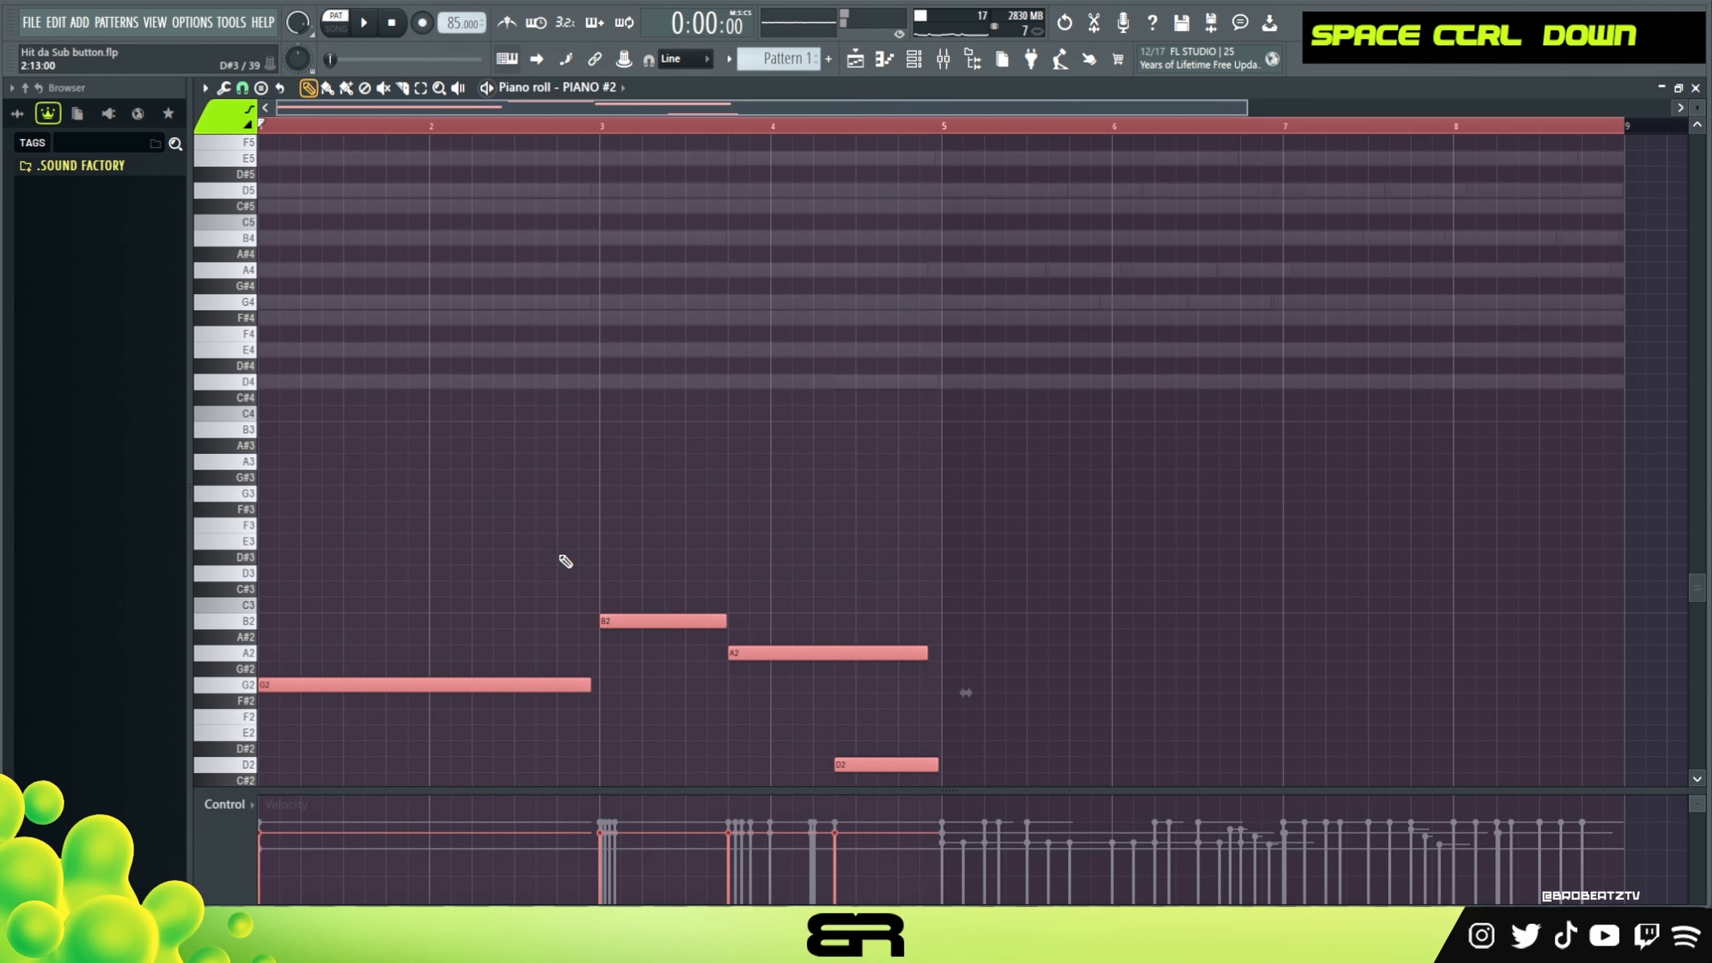
key("space")
right_click(631, 504)
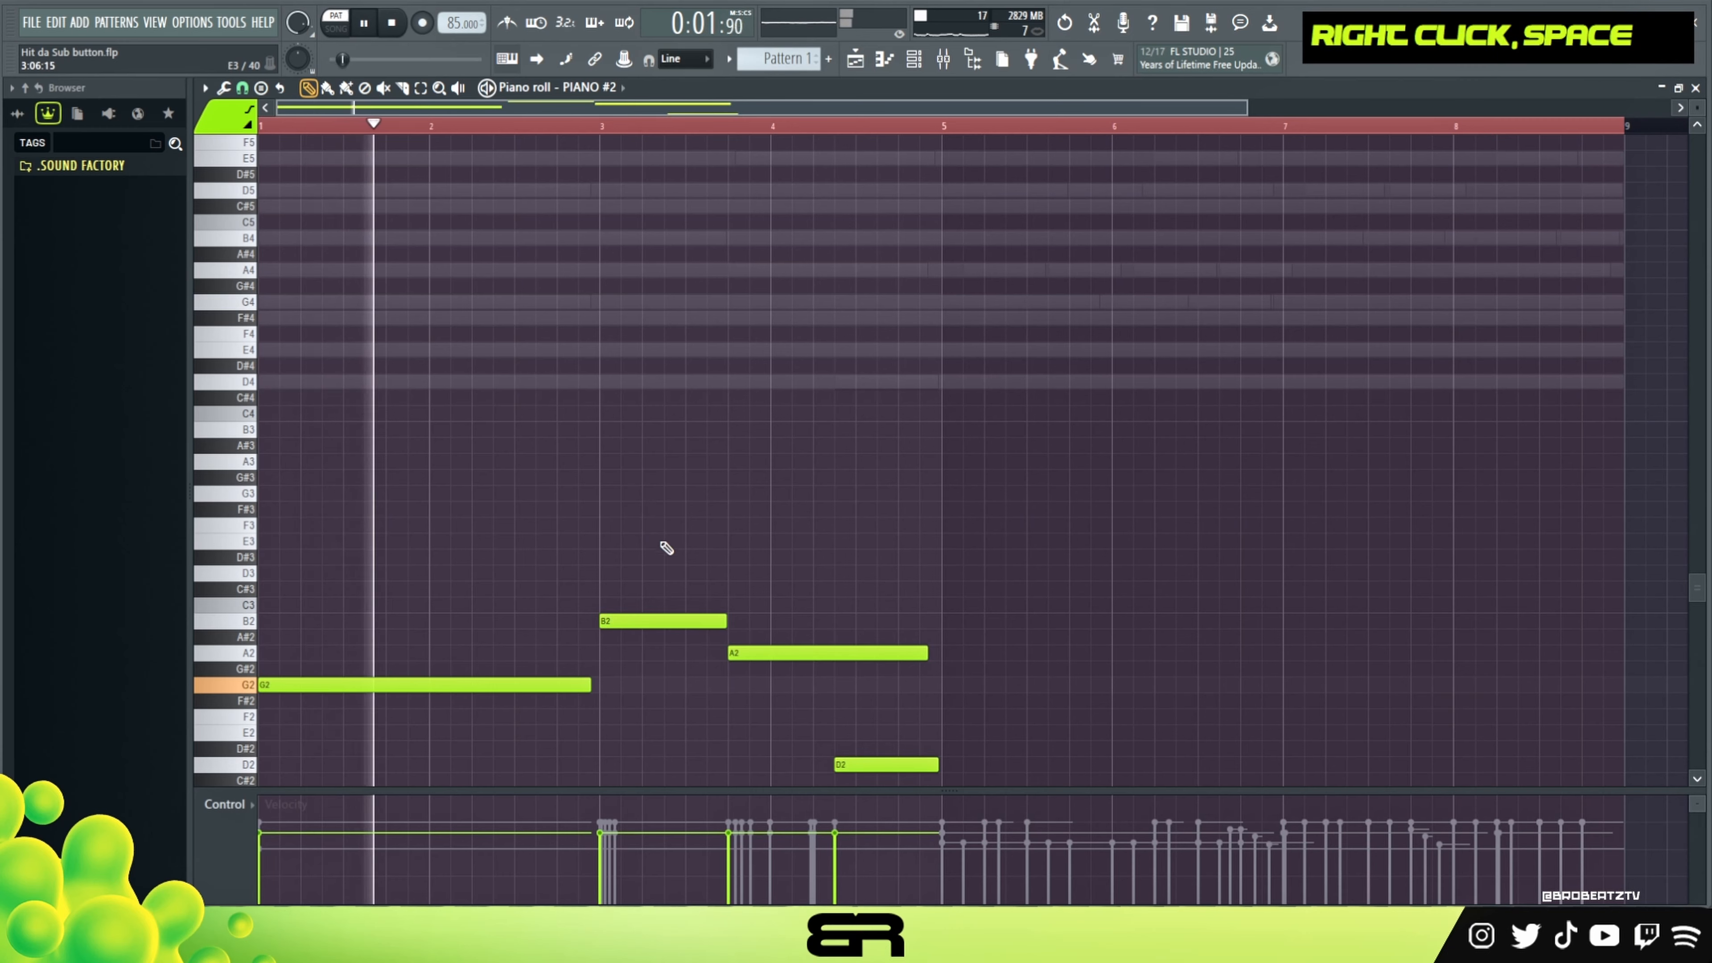
left_click(558, 126)
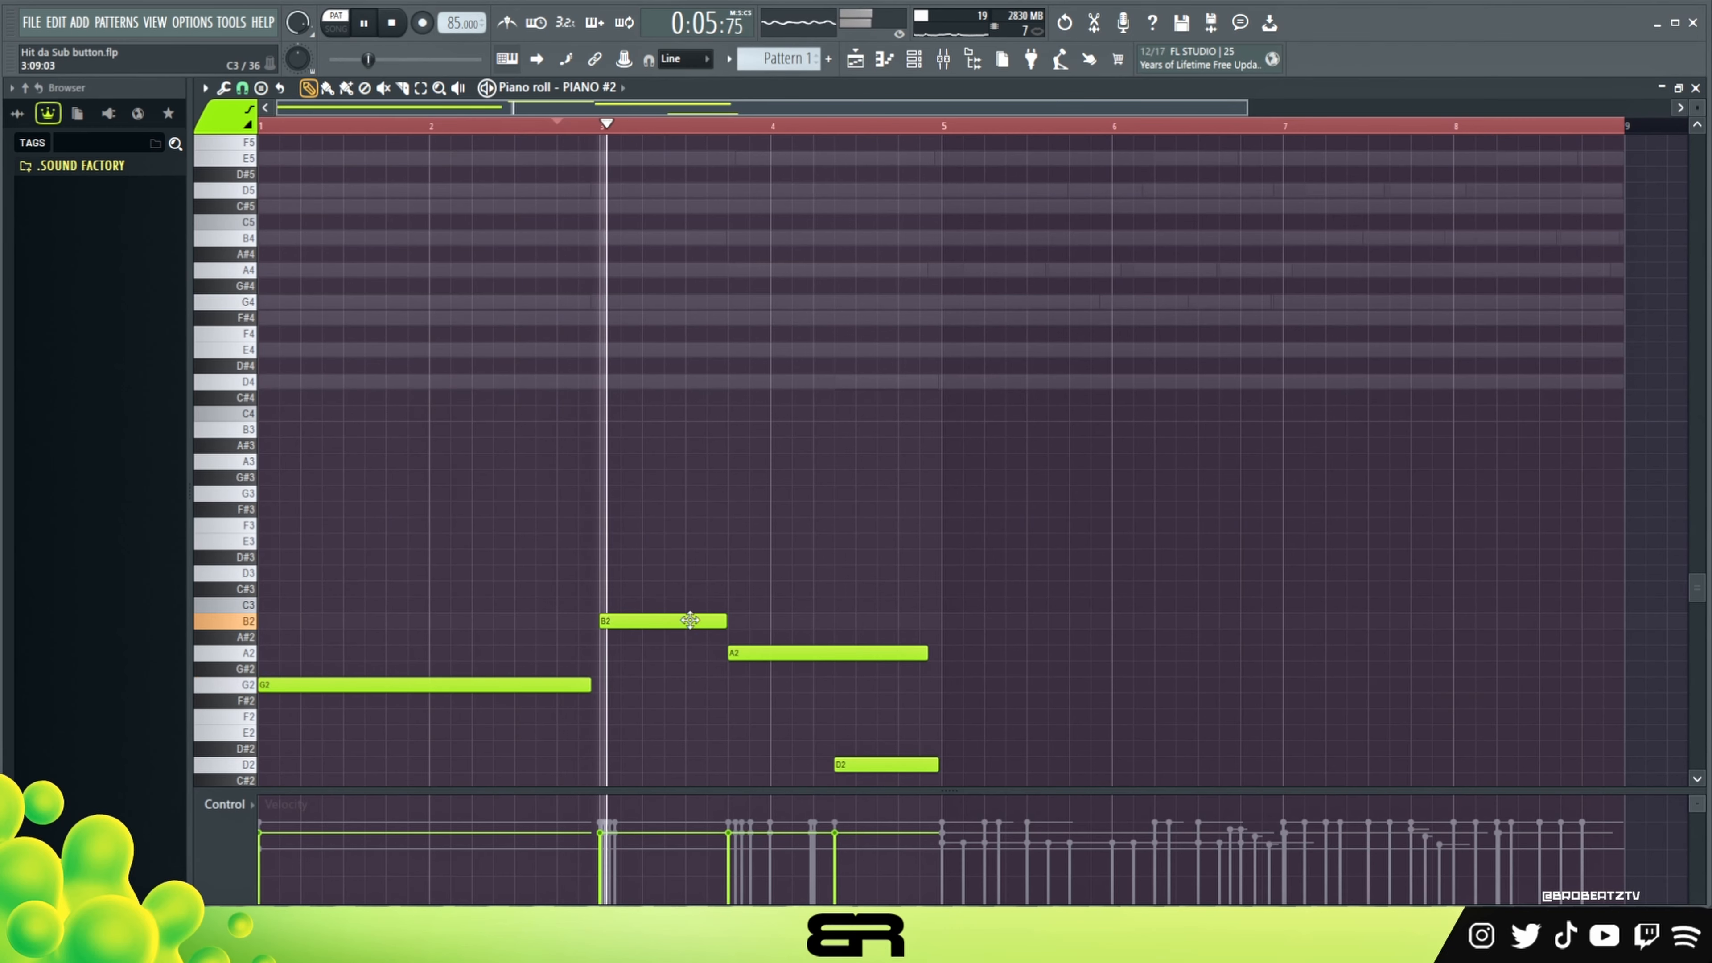
Quantize all notes of the PIANO #2 bass line.
key("ctrl+a")
right_click(732, 695)
key("ctrl+q")
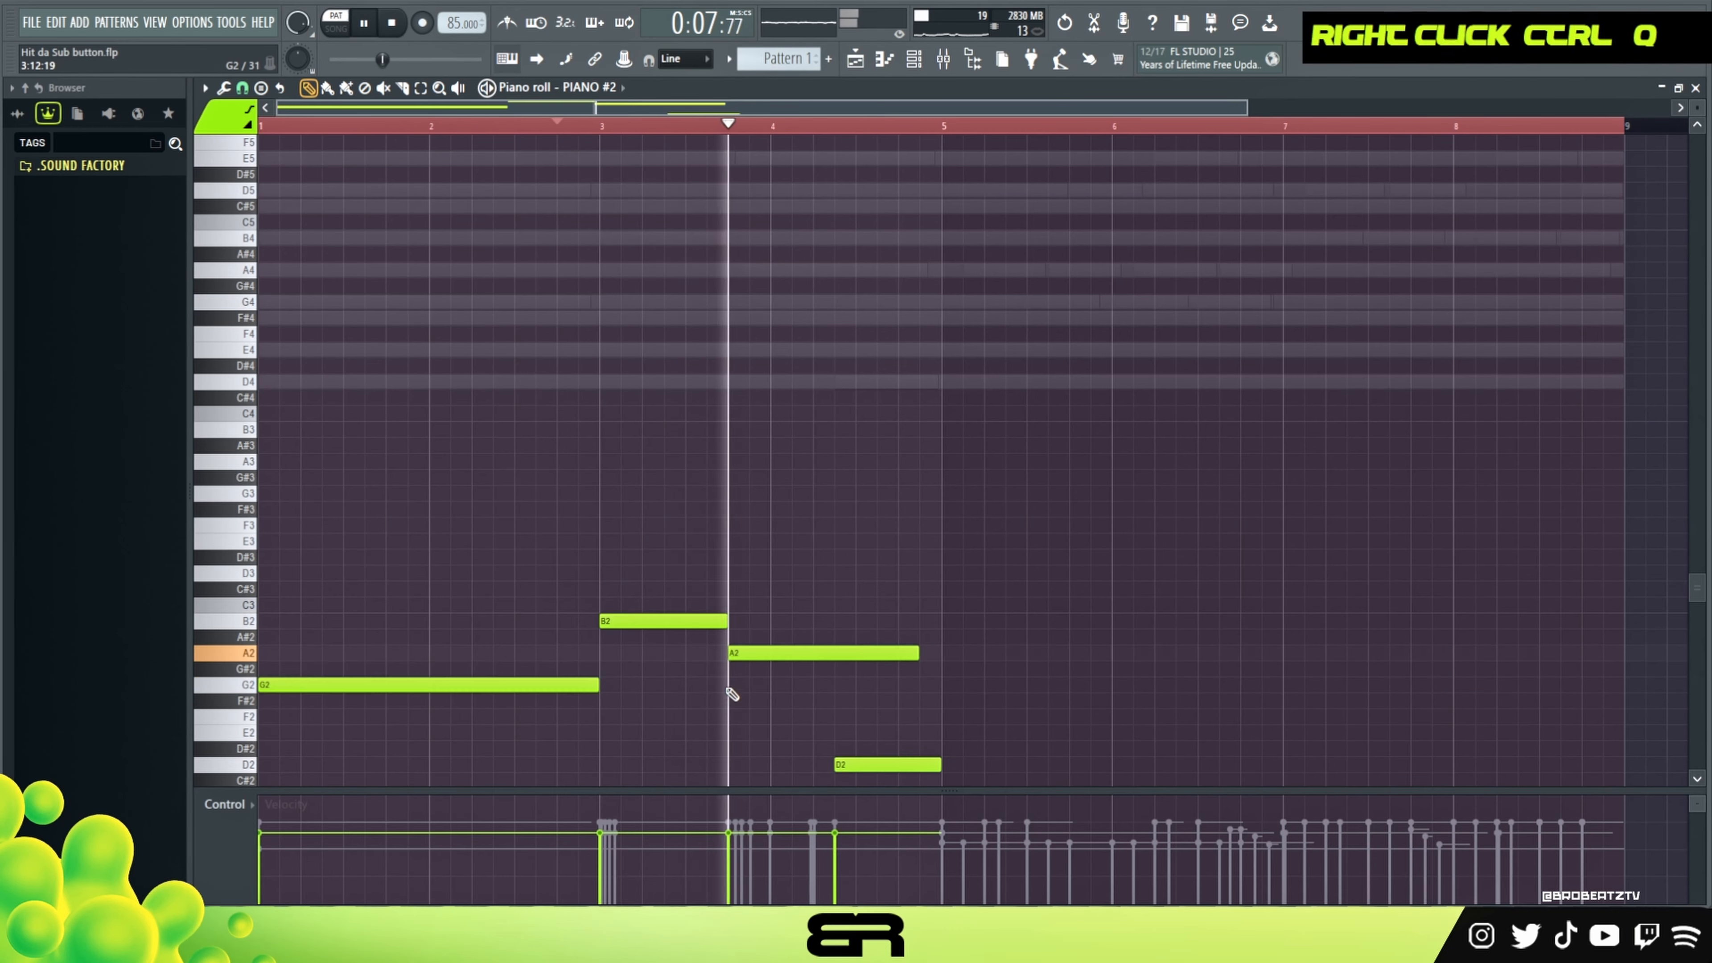
Retime the PIANO #2 bass line so B2 holds until bar 4's second beat, followed by A2 and D2 of about 1.5 beats each.
key("space")
left_click_drag(731, 657, 810, 661)
key("space")
right_click(824, 721)
left_click_drag(842, 761, 942, 765)
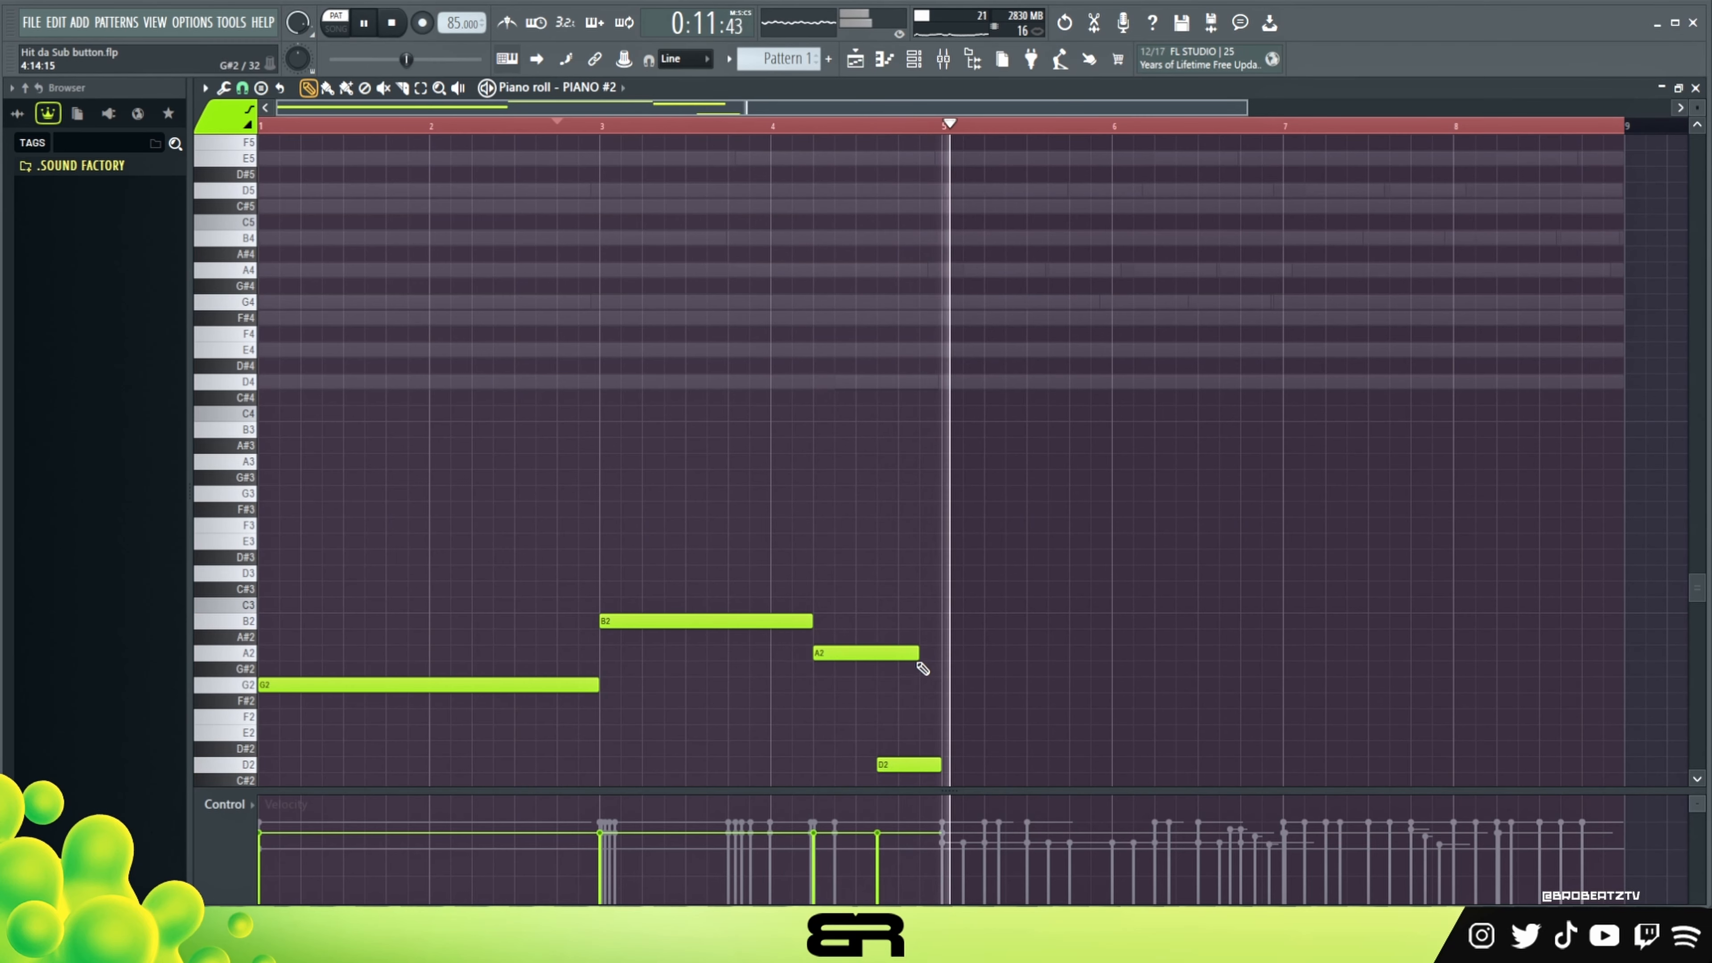
key("space")
left_click_drag(918, 653, 881, 654)
Duplicate the four-bar PIANO #2 bass line into bars 5 to 8.
left_click_drag(978, 776, 426, 620)
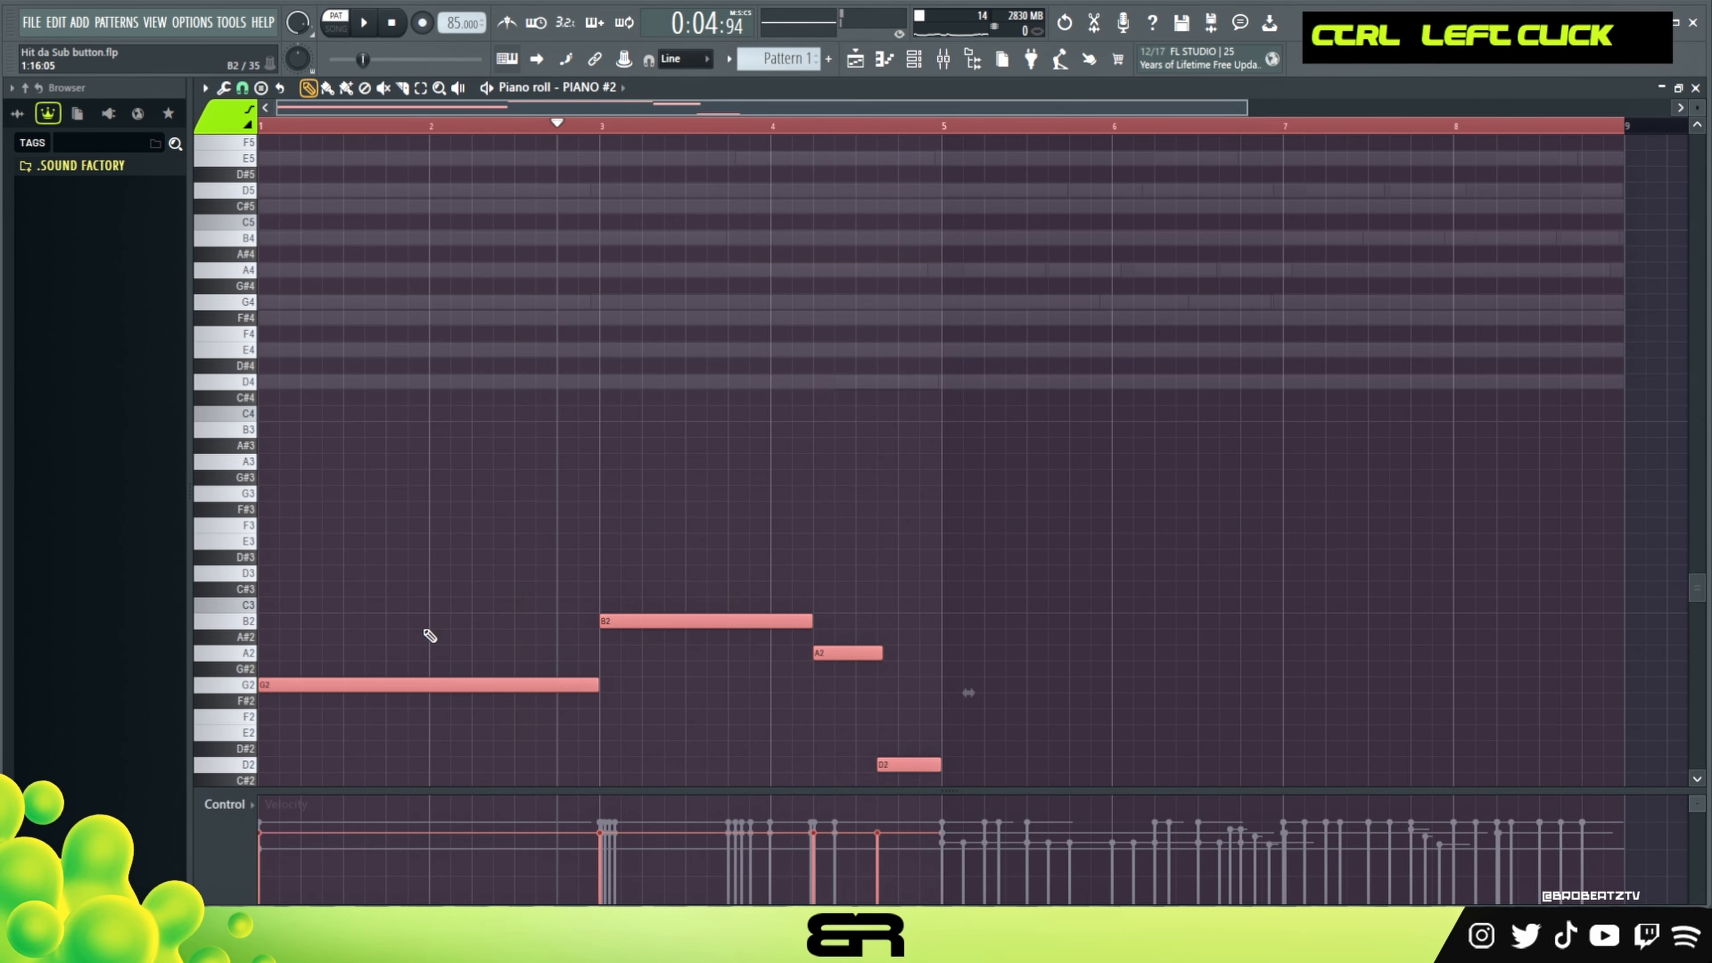
left_click_drag(268, 683, 951, 686)
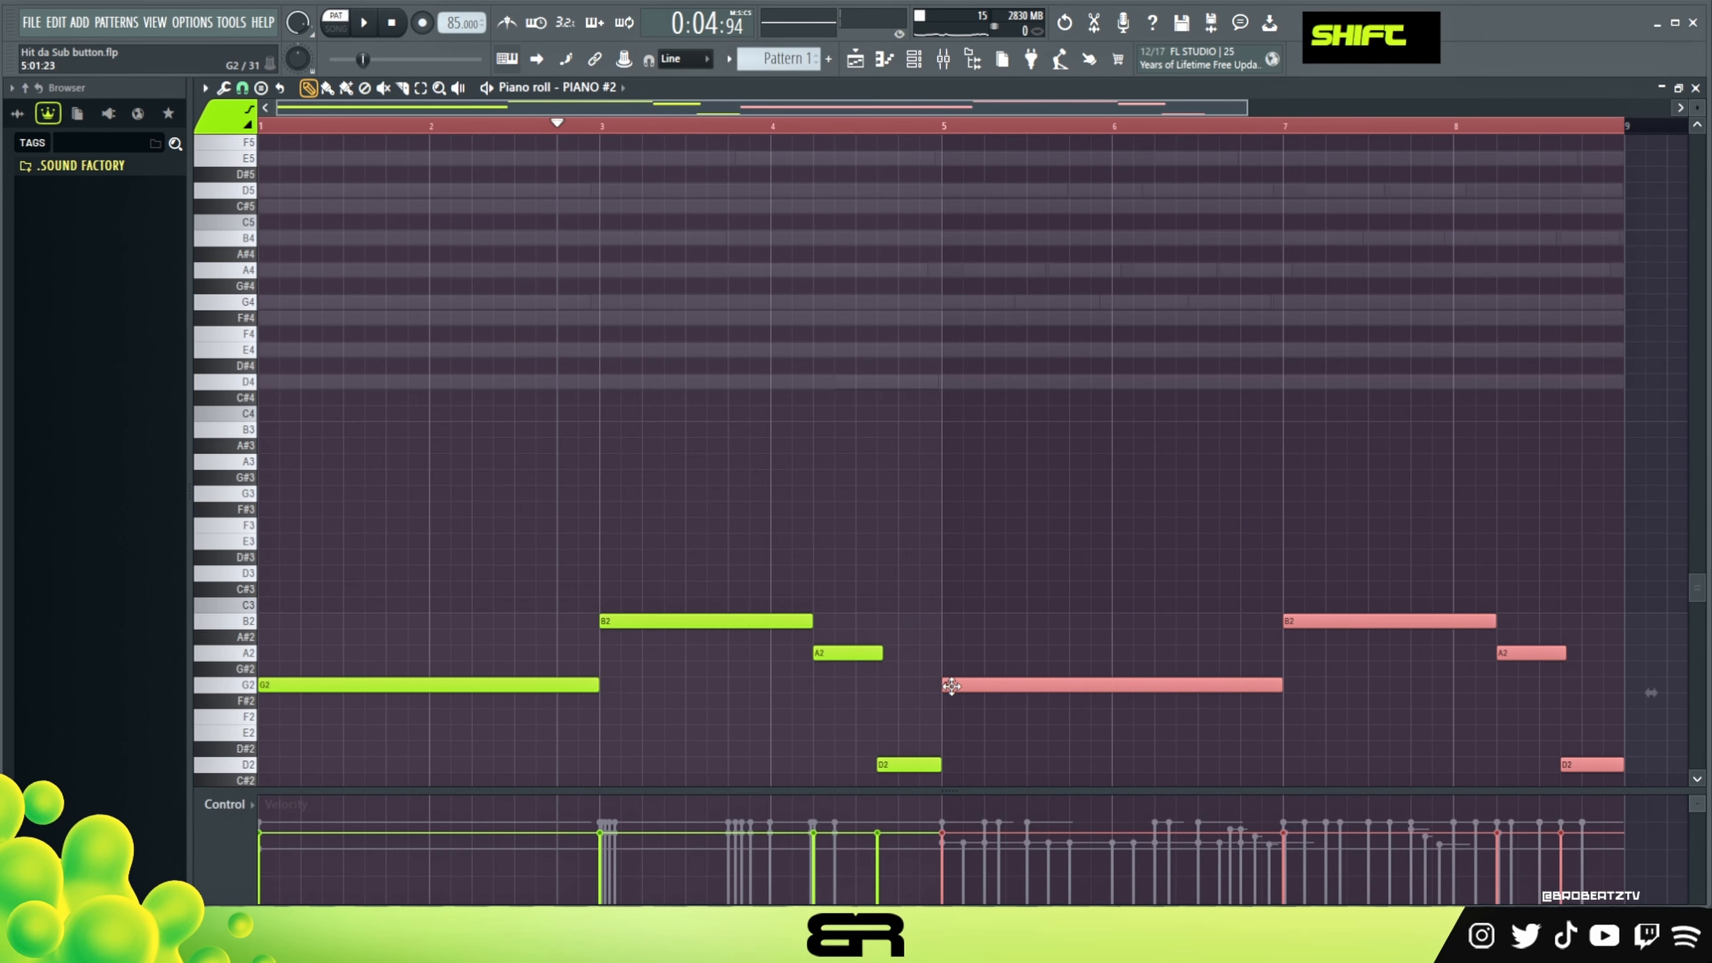
right_click(982, 635, "ctrl")
Raise the velocity of all PIANO #2 notes slightly, checking the level in playback.
key("ctrl+a")
scroll(969, 584, "up", 1)
key("space")
right_click(974, 578)
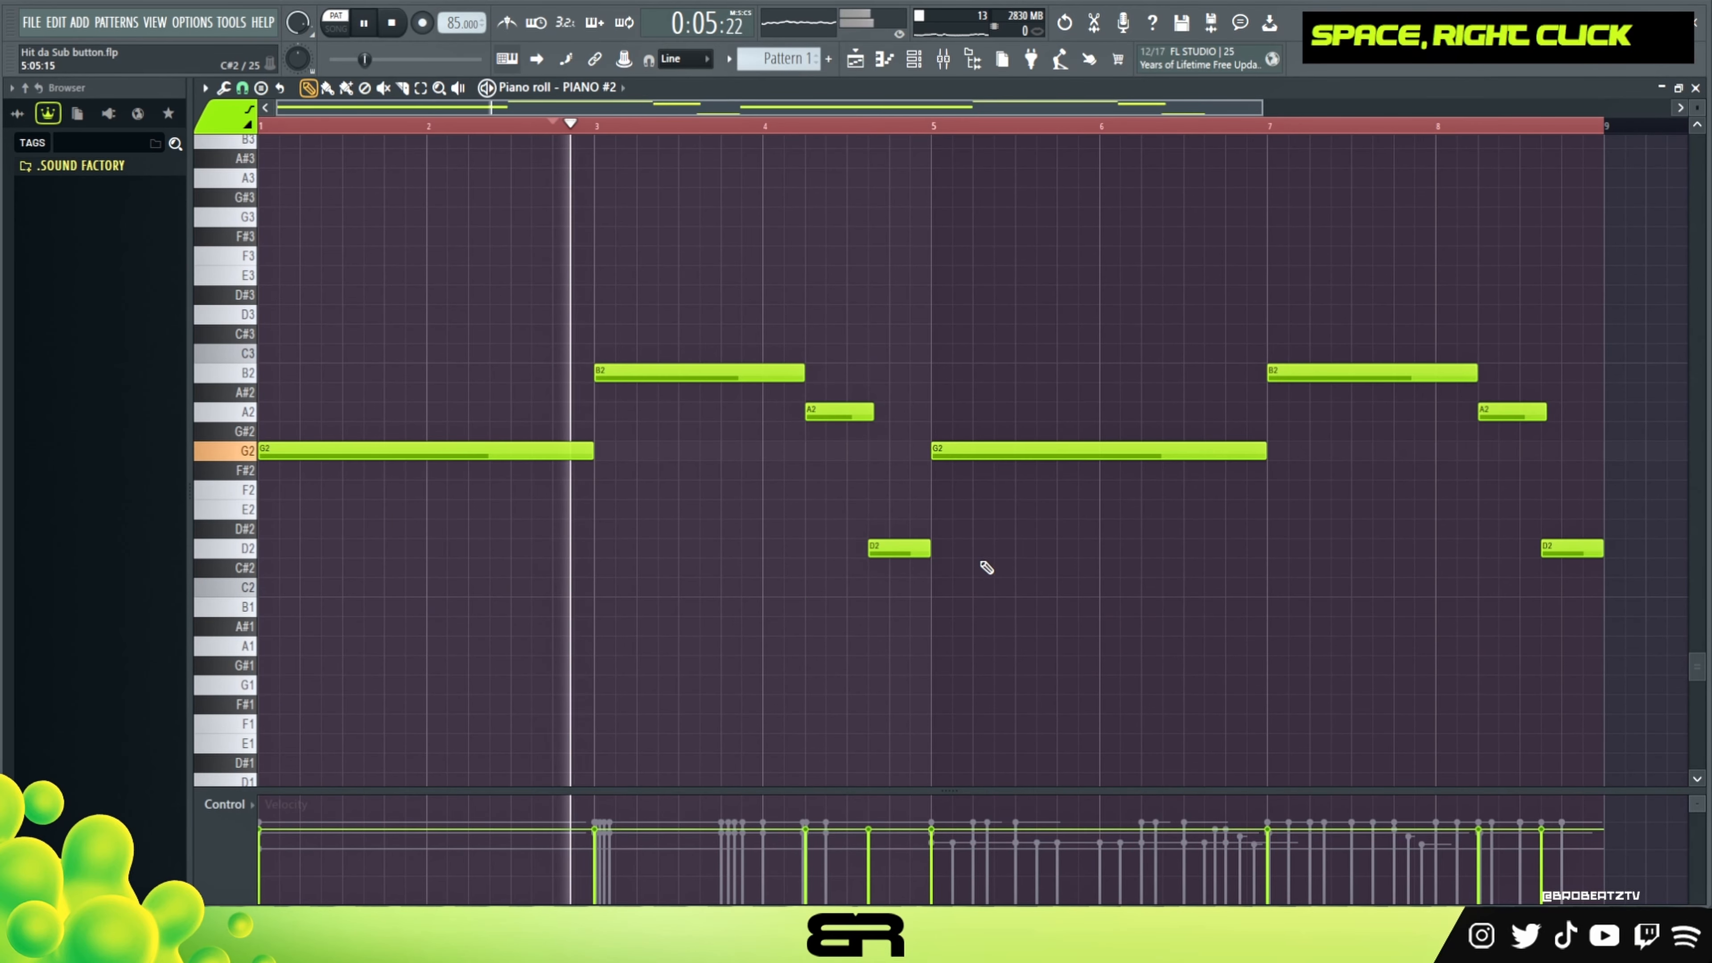
scroll(979, 559, "up", 1)
key("ctrl+a")
scroll(943, 472, "up", 1)
key("space")
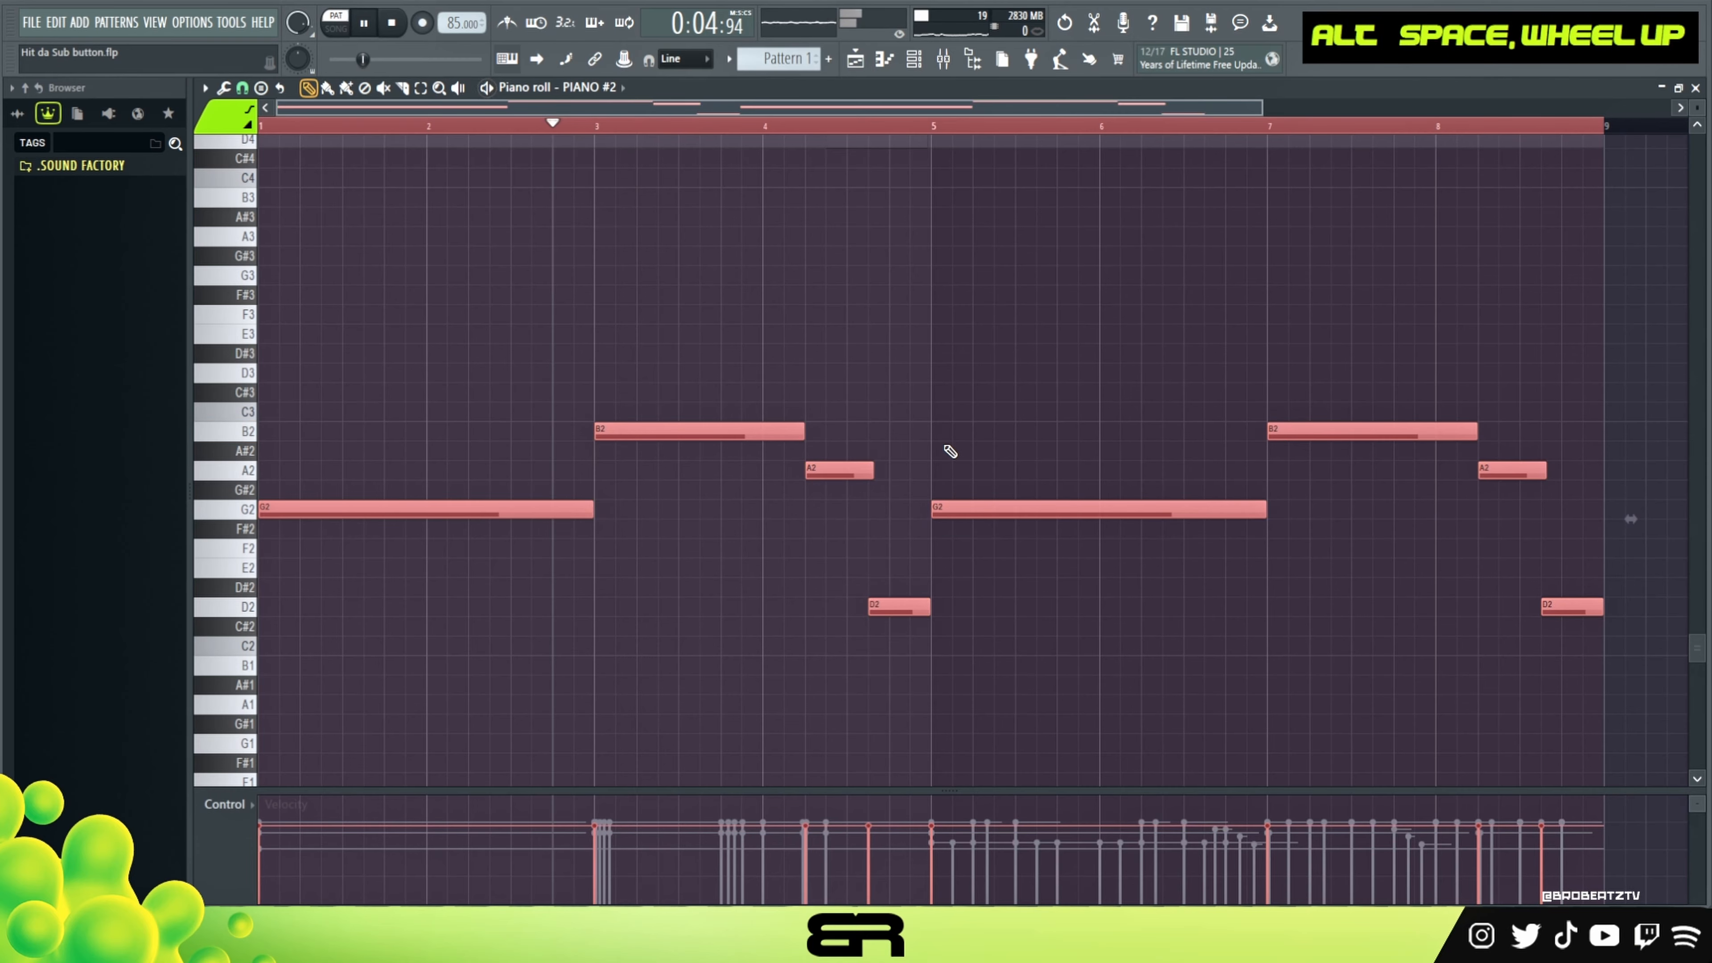
scroll(910, 278, "down", 1)
key("space")
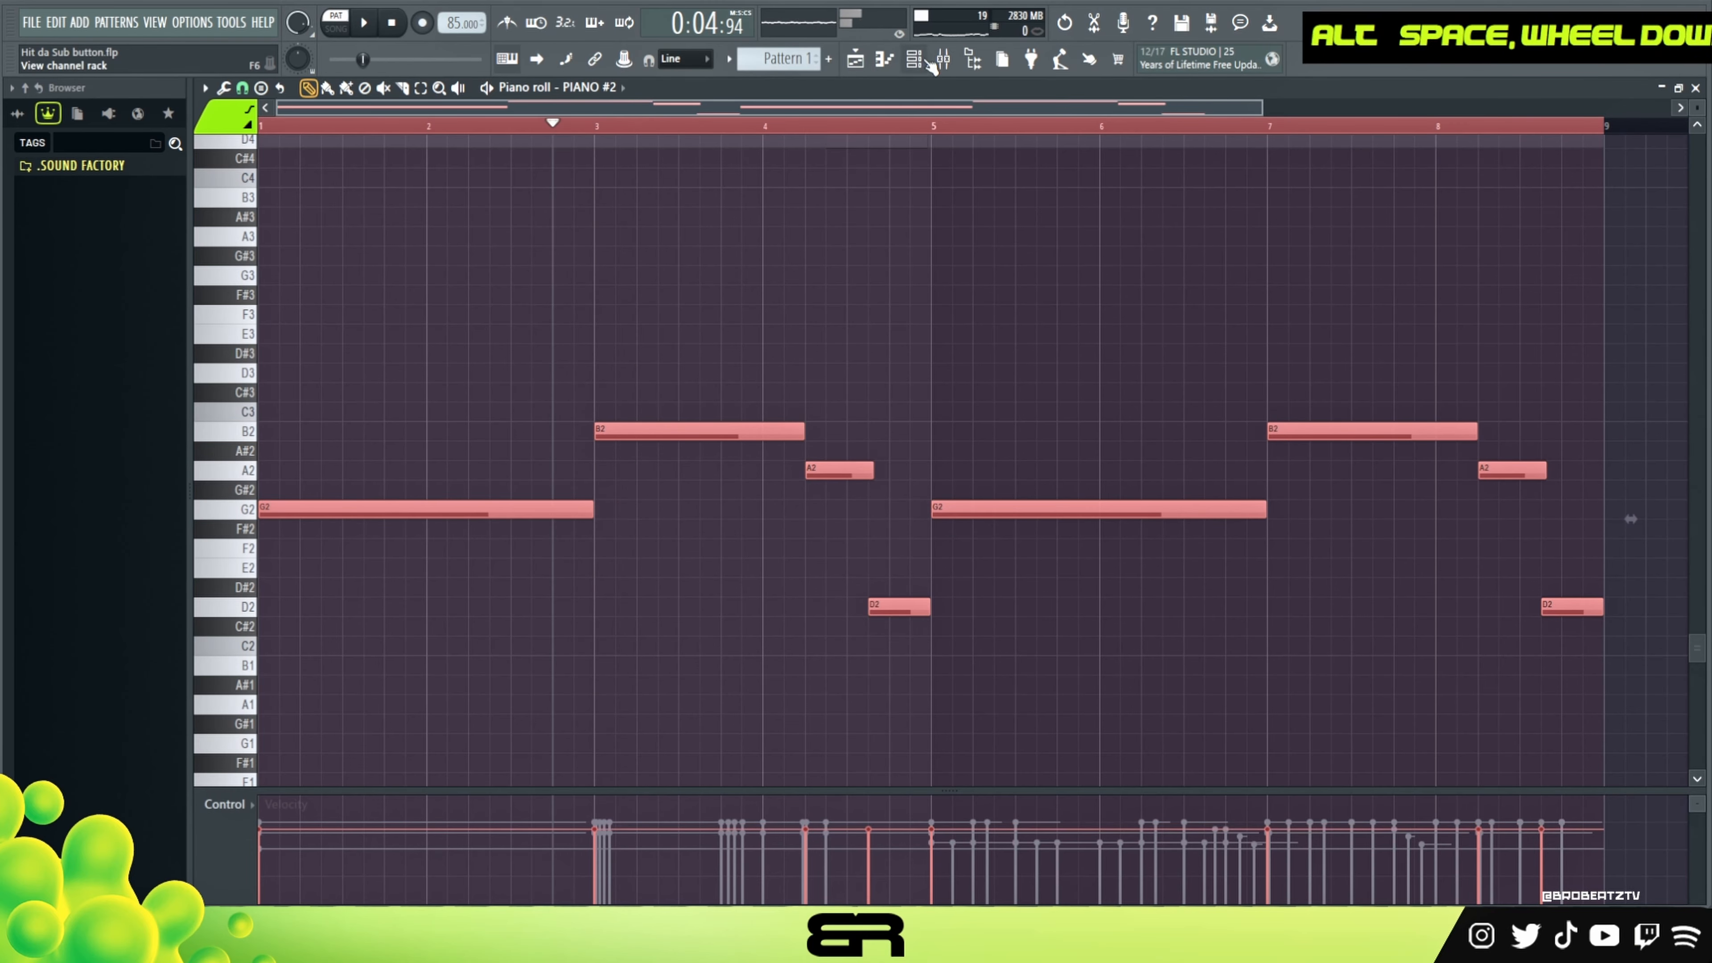
Copy the complete PIANO #2 bass line into the SUB channel.
left_click(929, 62)
right_click(490, 322)
left_click(719, 341)
right_click(499, 348)
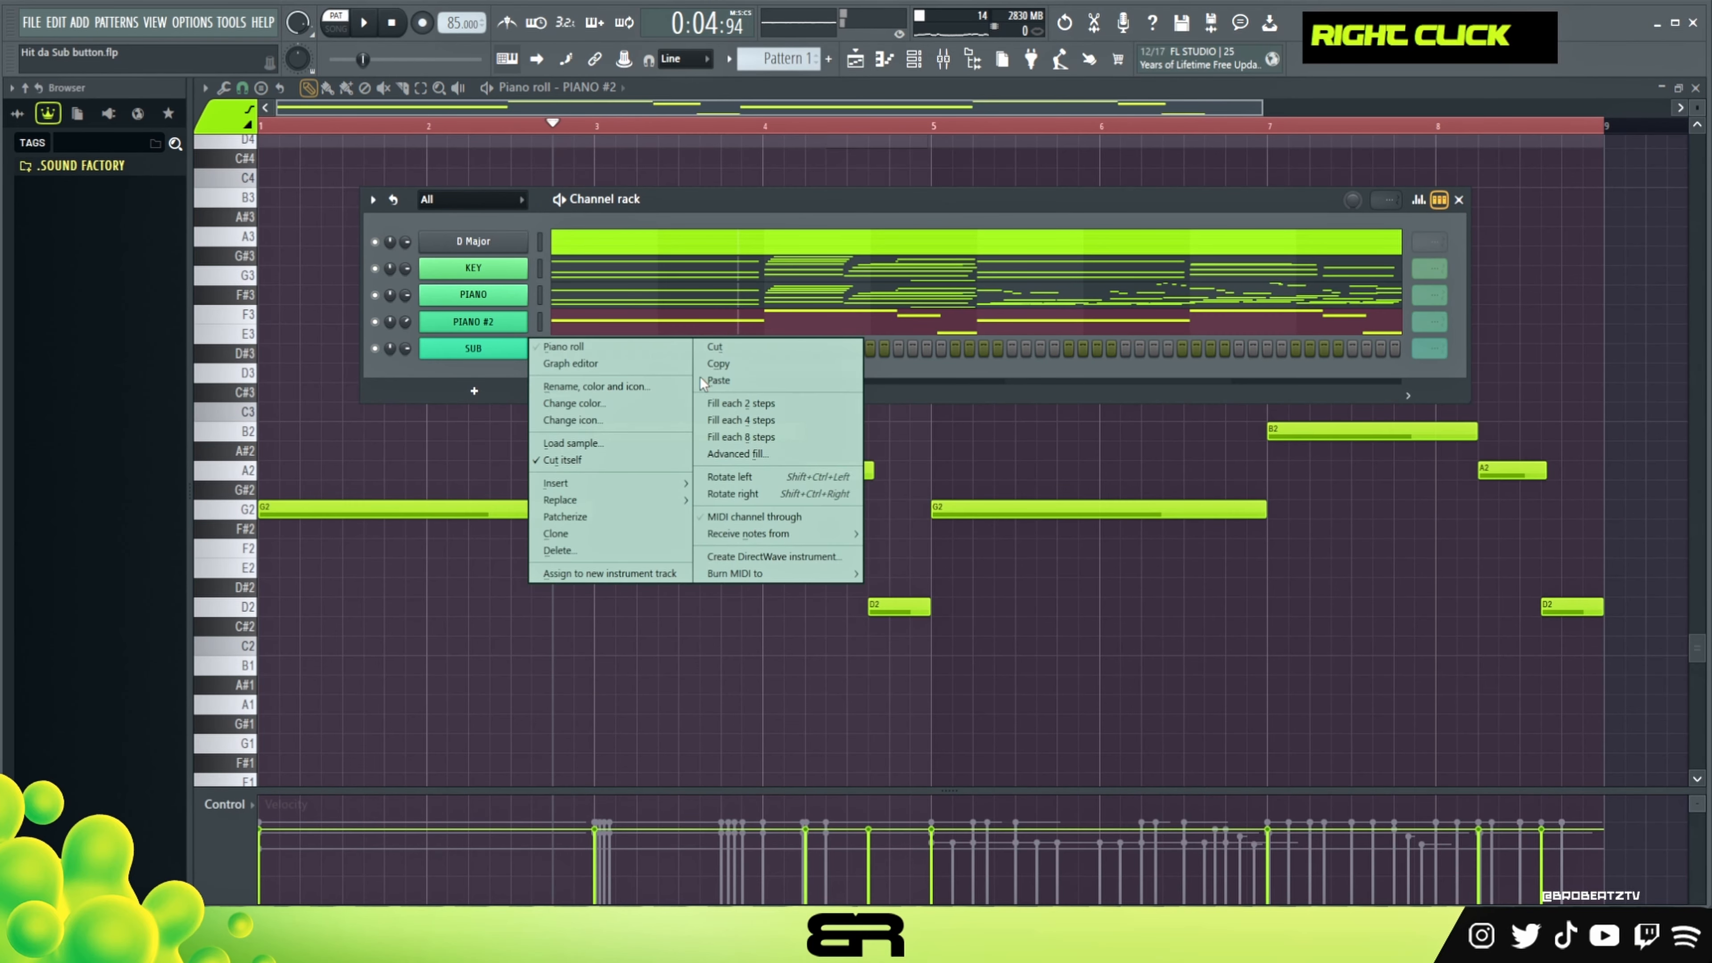
key("Escape")
Inspect the SUB channel's 3x Osc synth and the coarse pitch of its oscillators.
double_click(473, 349)
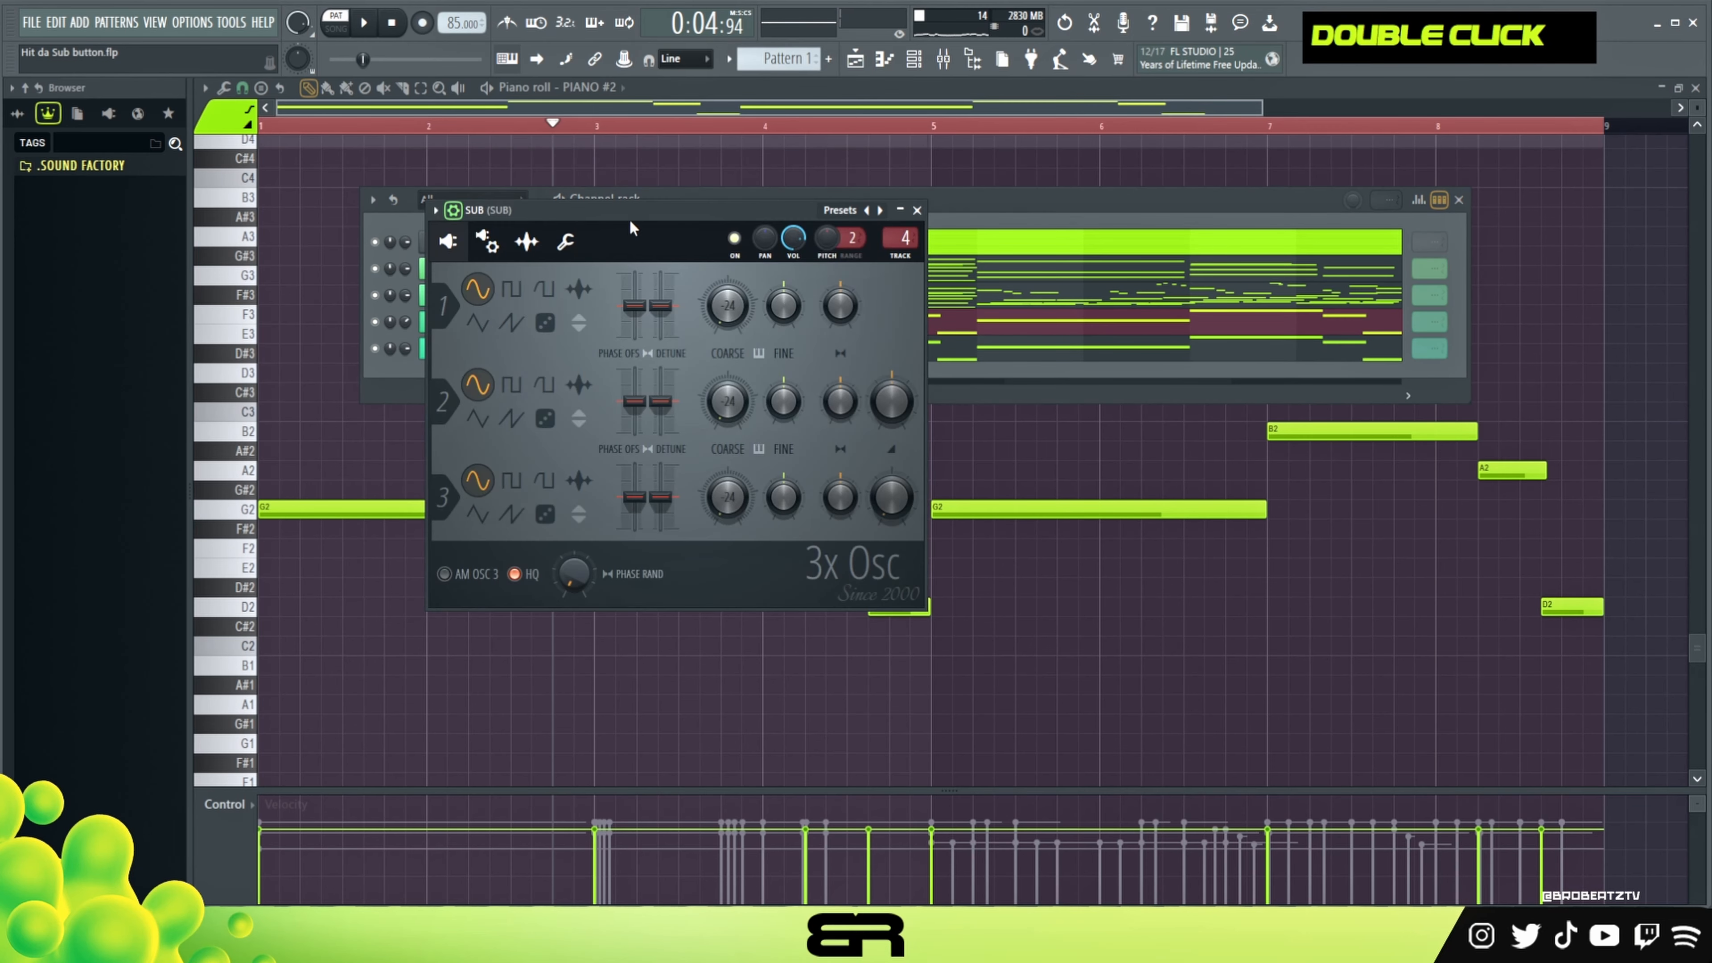
left_click_drag(631, 228, 702, 193)
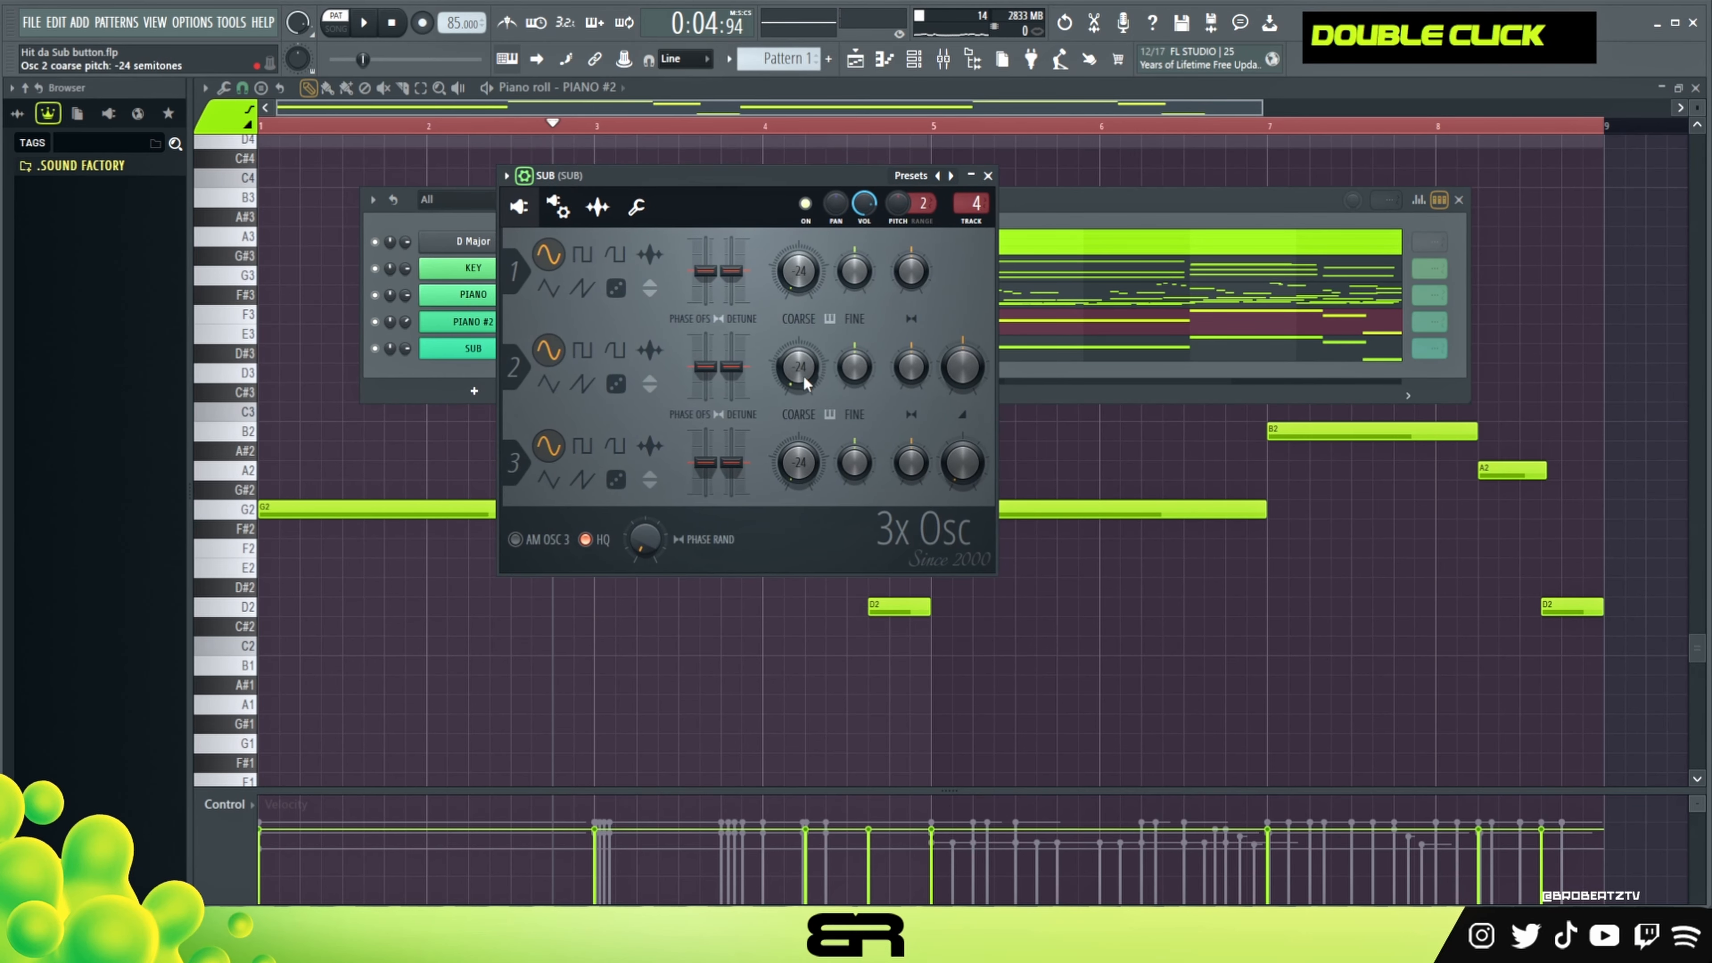
left_click(987, 180)
Transpose all SUB notes up one octave, comparing them with the original octave in playback.
double_click(613, 352)
right_click(618, 353)
key("ctrl+a")
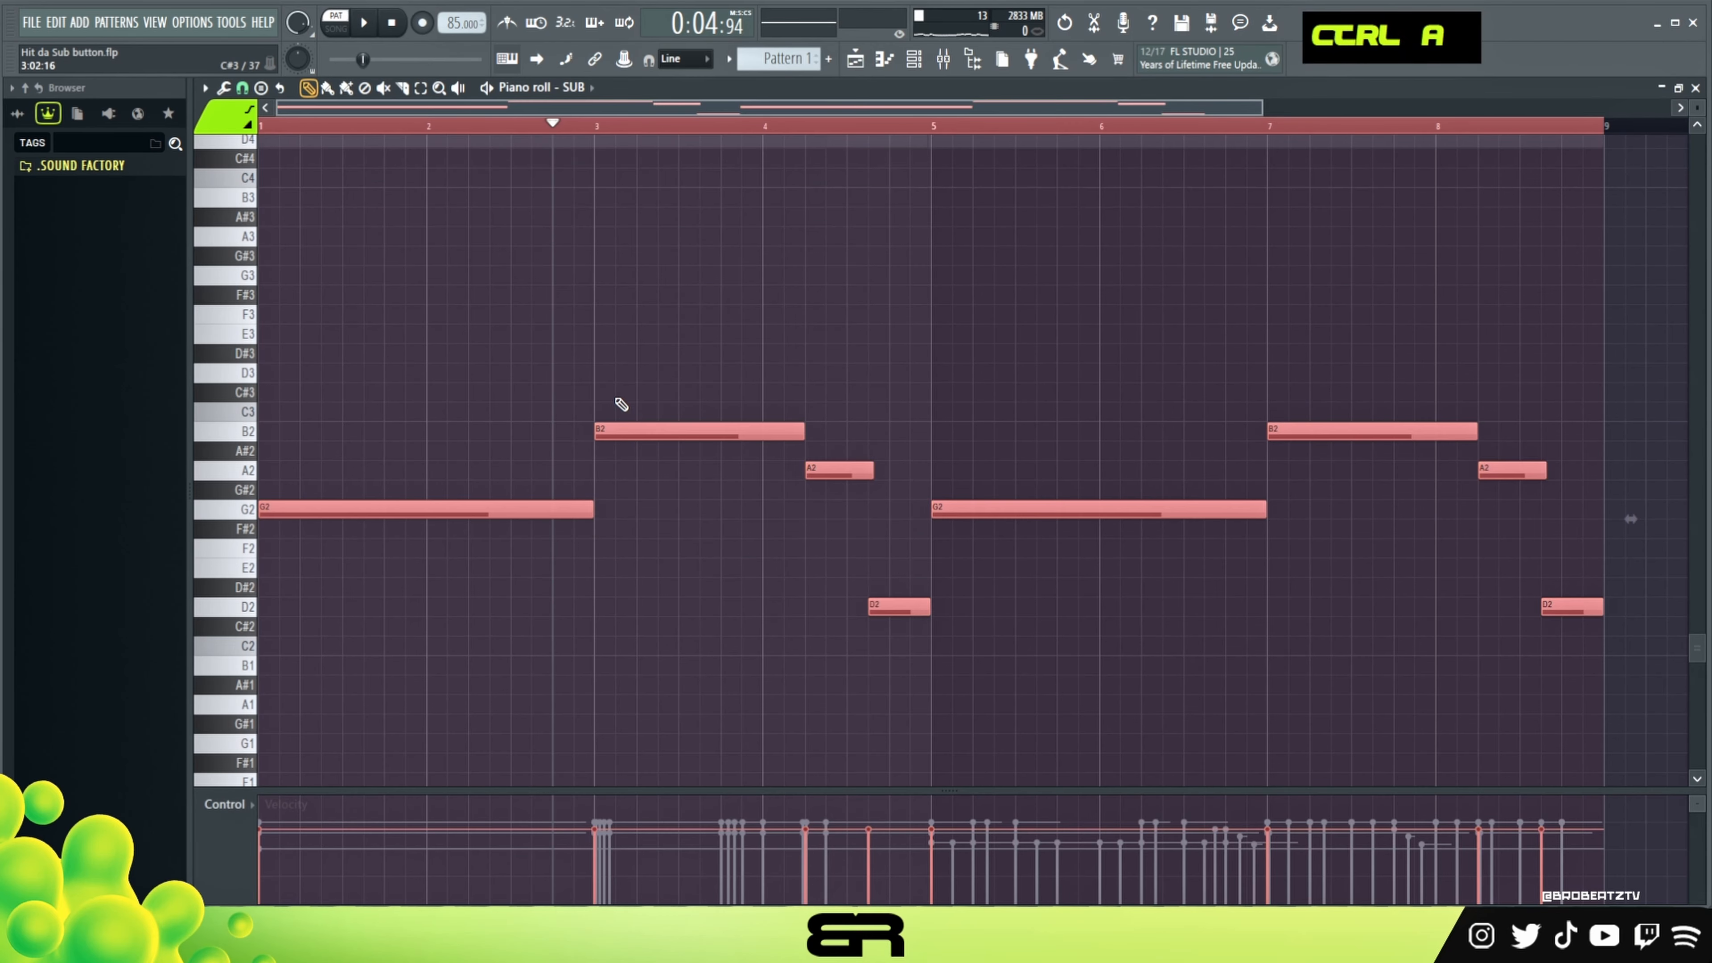
key("ctrl+Up")
key("space")
key("alt+space")
key("ctrl+Down")
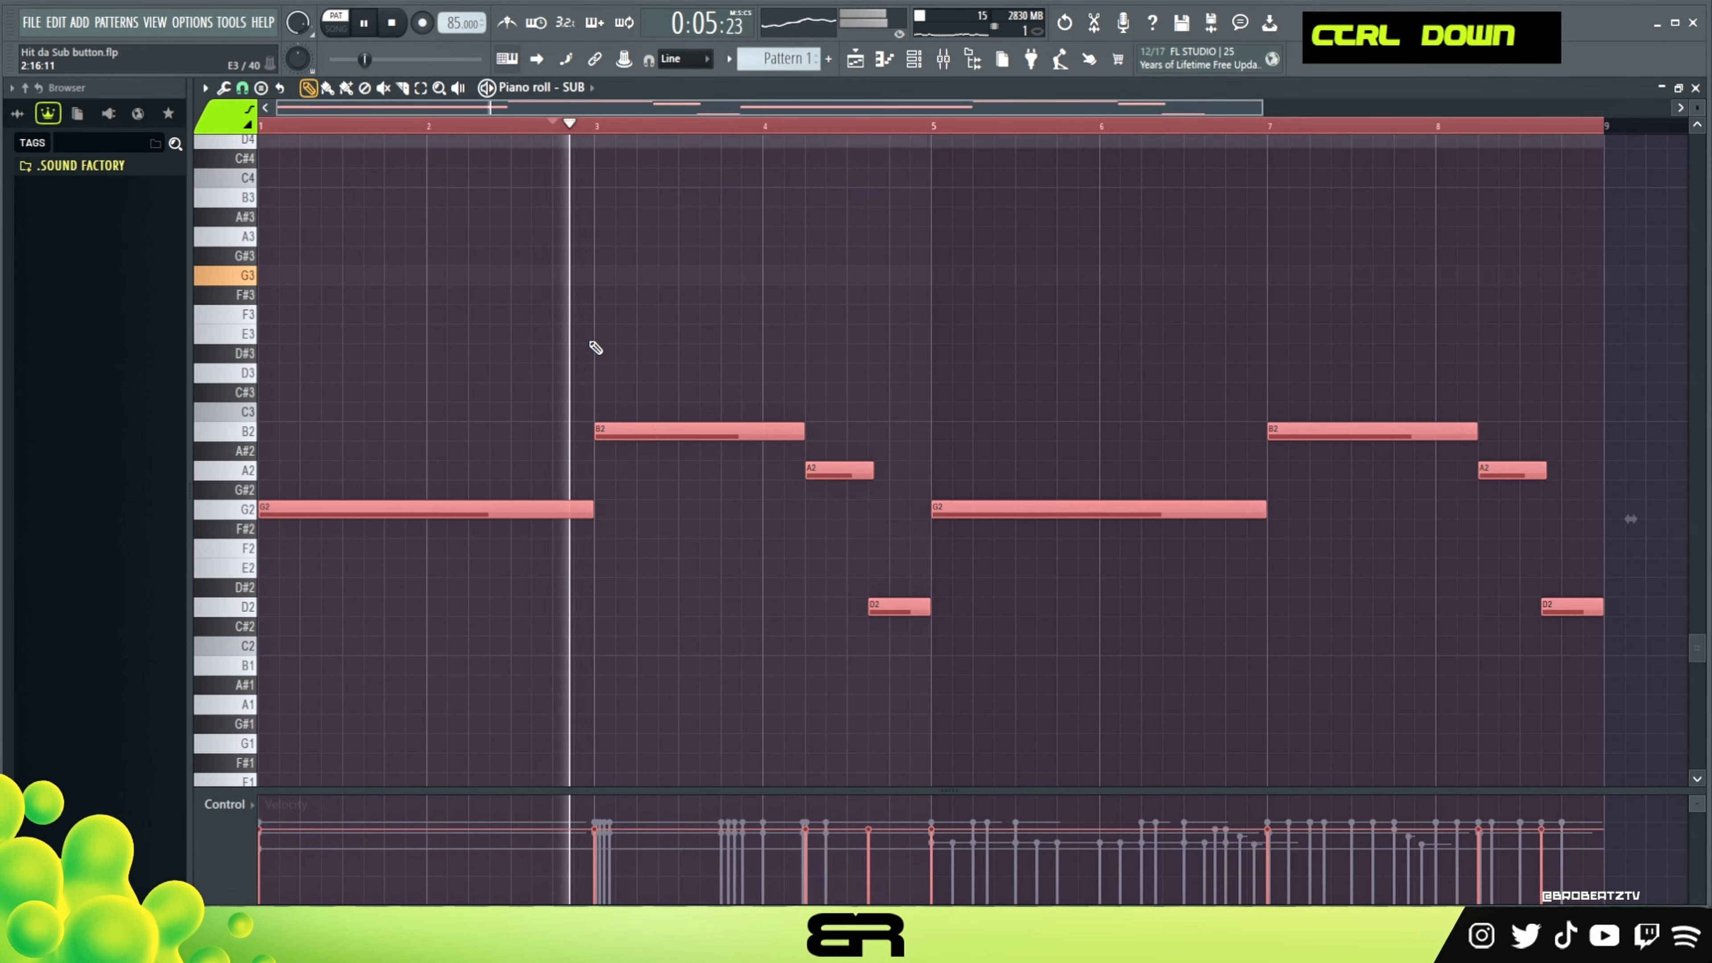
key("space")
key("space")
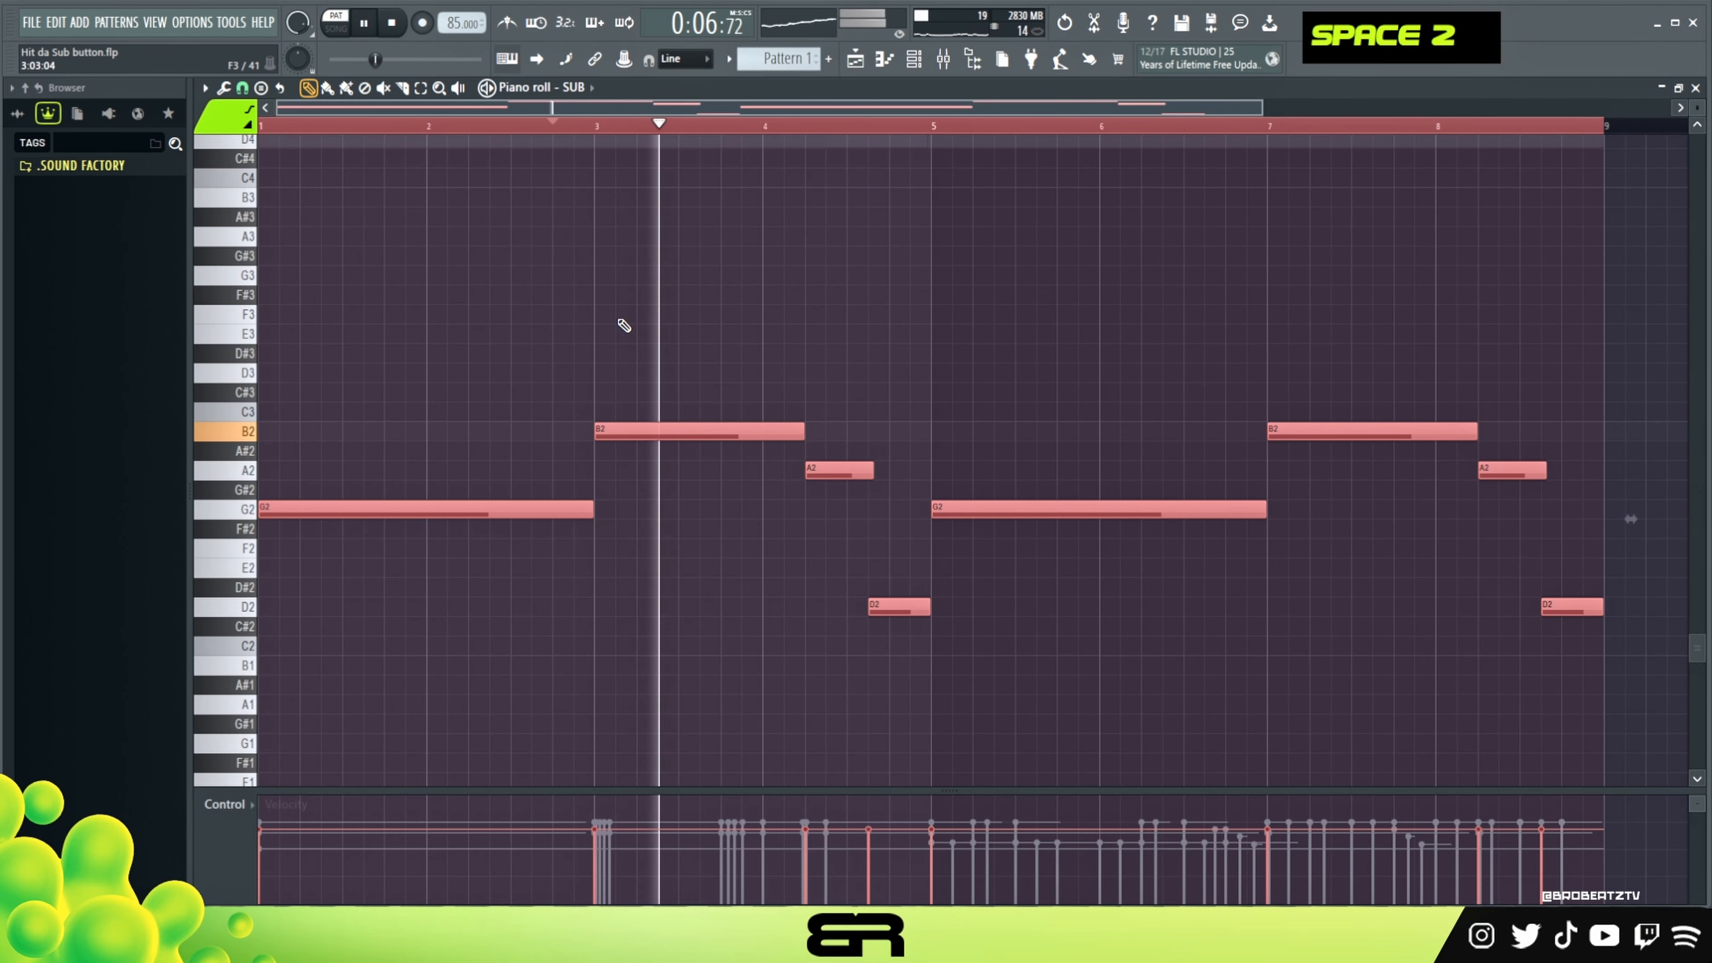
key("ctrl+Up")
Lower the velocity of all SUB notes and audition the level in playback.
scroll(661, 324, "down", 3, "alt")
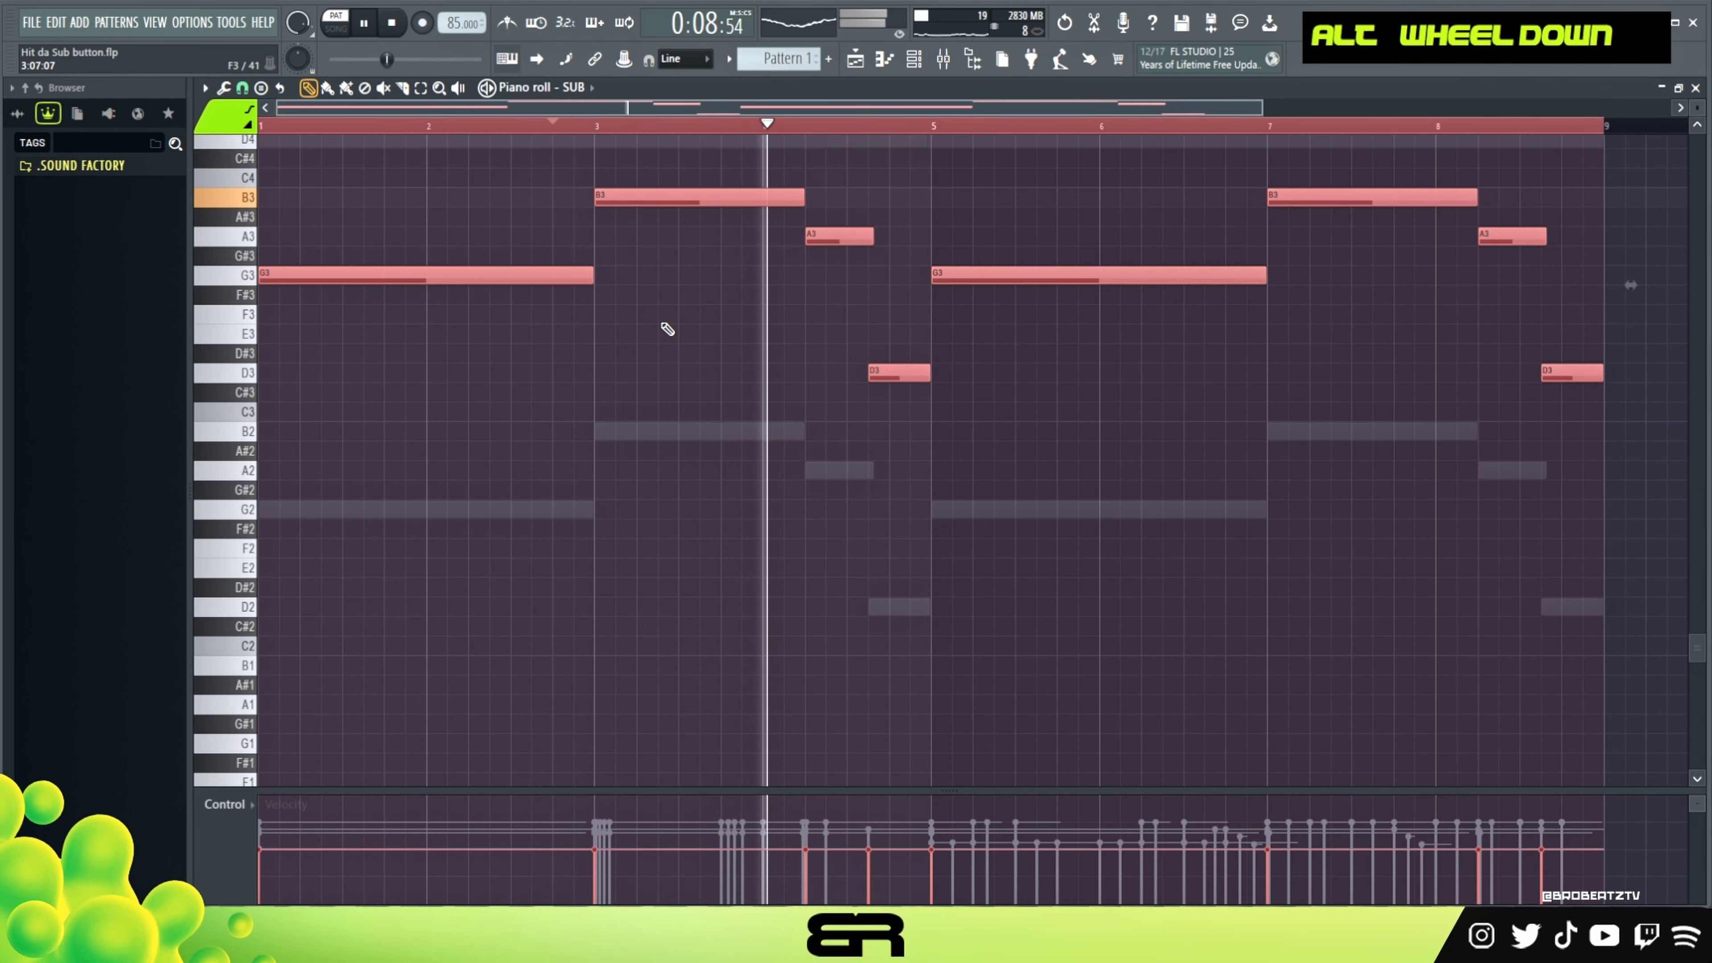
key("space")
key("space")
key("space")
scroll(670, 323, "down", 2, "alt")
key("space")
scroll(707, 384, "up", 2)
right_click(711, 388)
key("space")
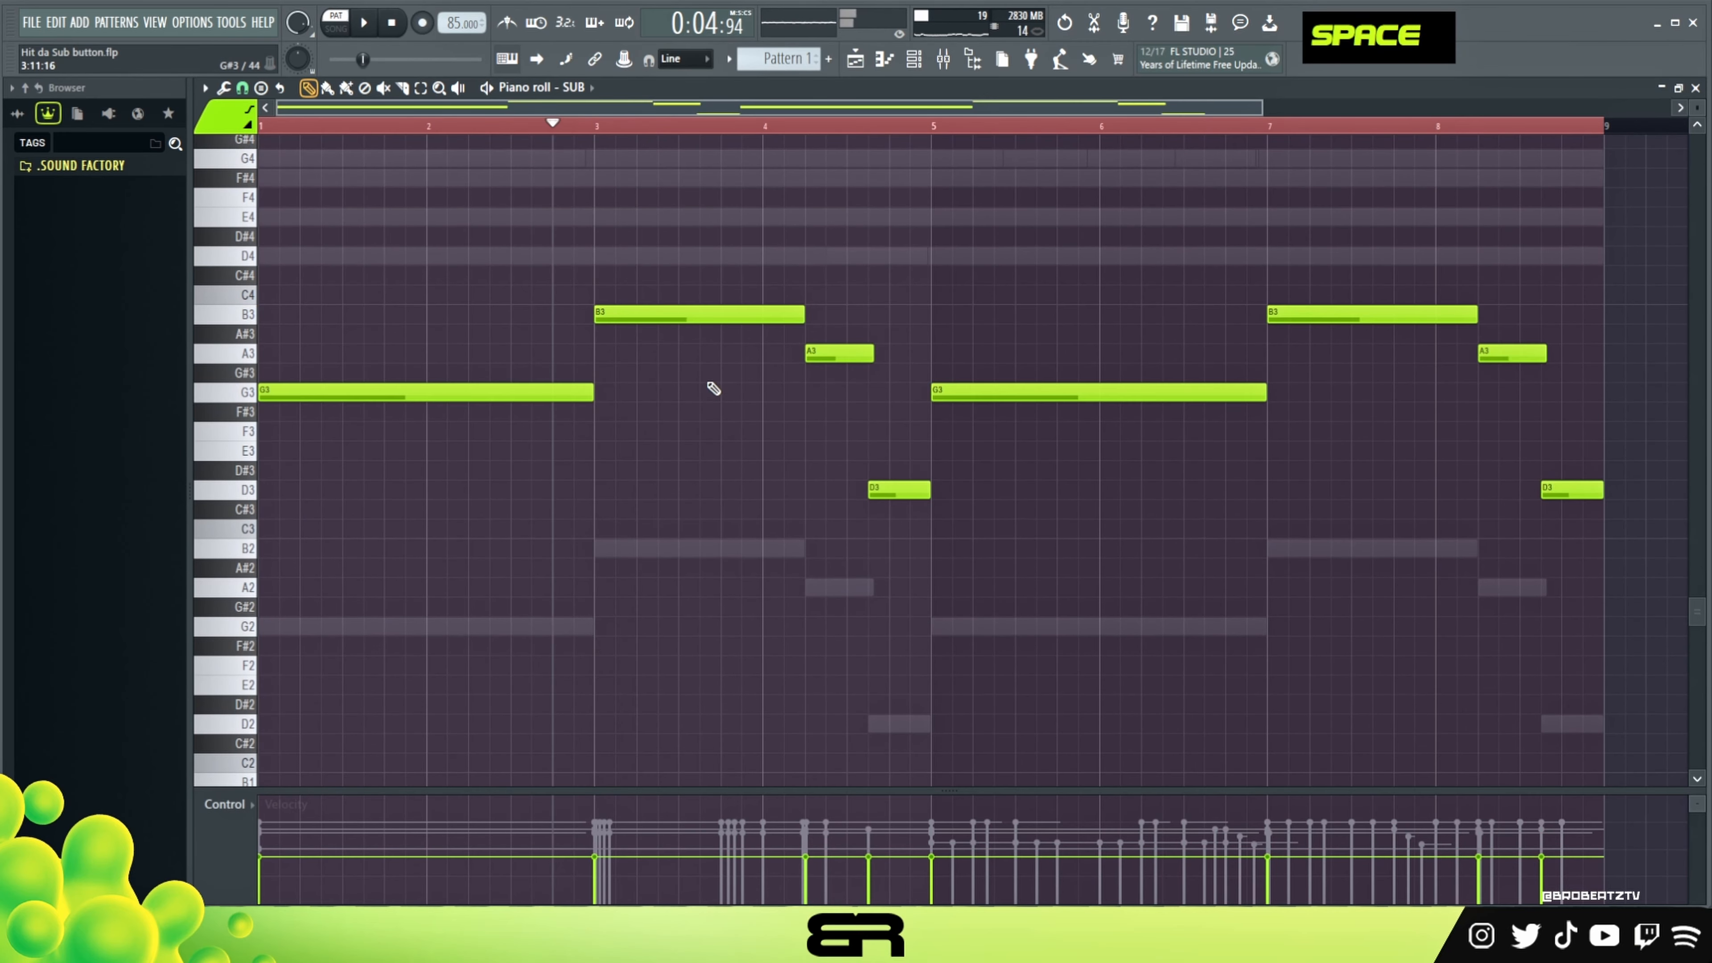
Audition the lowered SUB line by playing the progression up to the B3 note in bar 3.
left_click(248, 510)
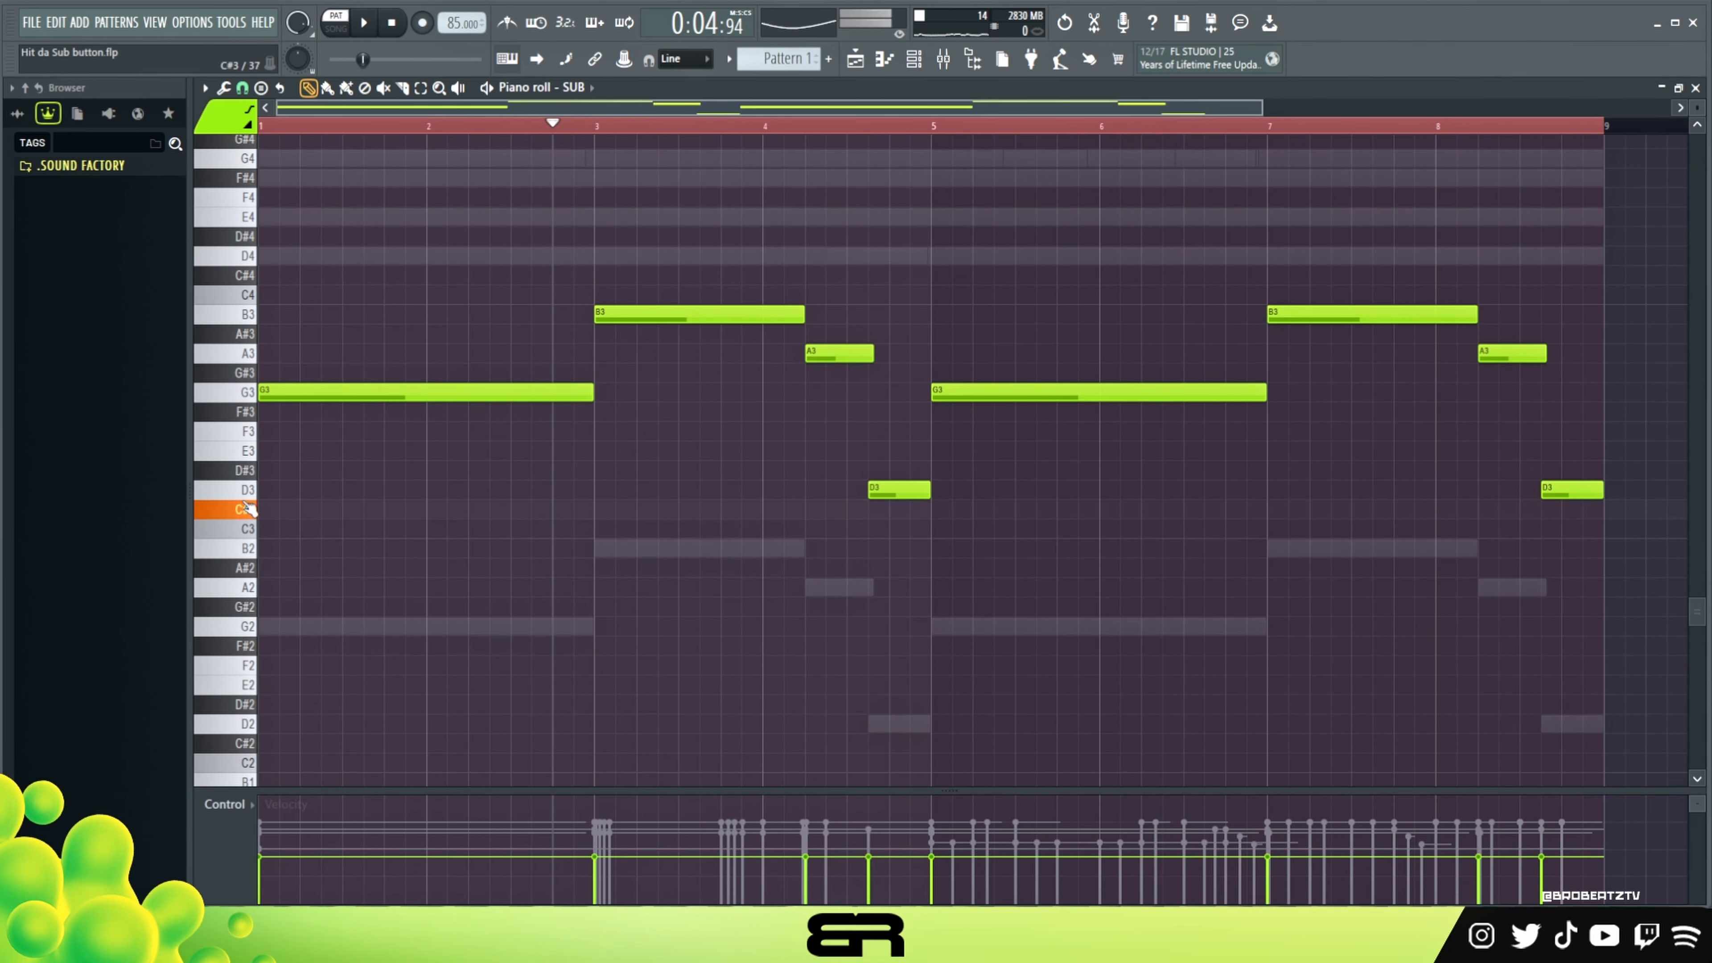
right_click(592, 440)
key("space")
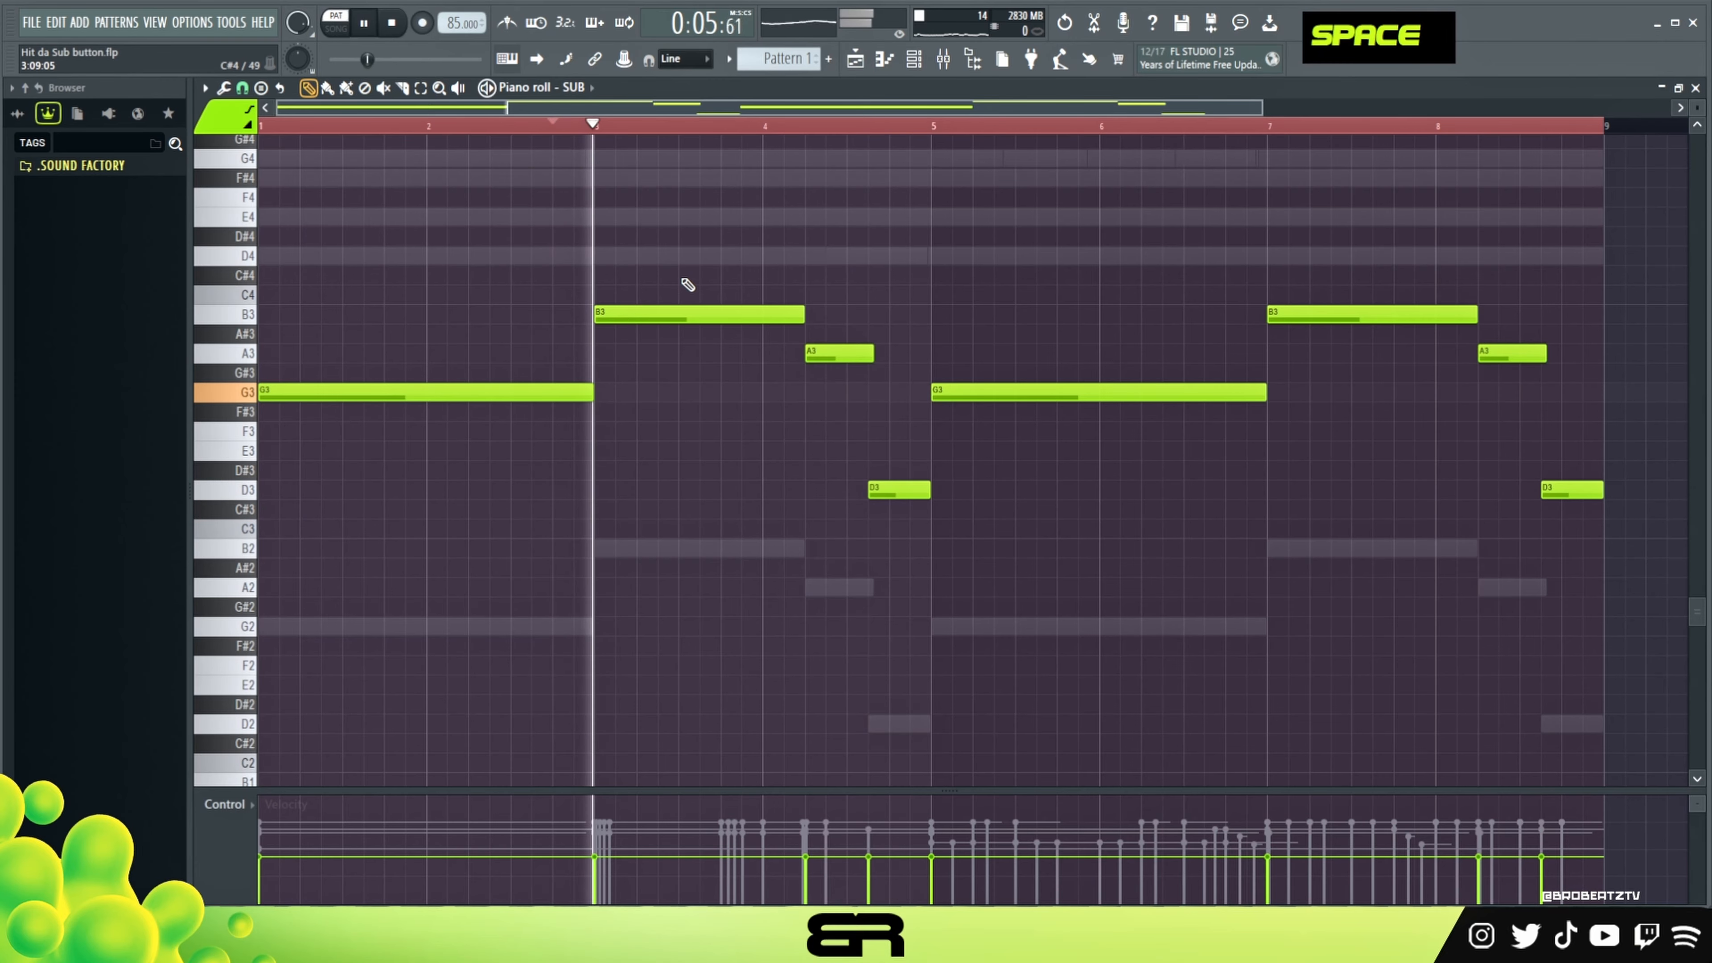
scroll(847, 288, "up", 3)
right_click(860, 280)
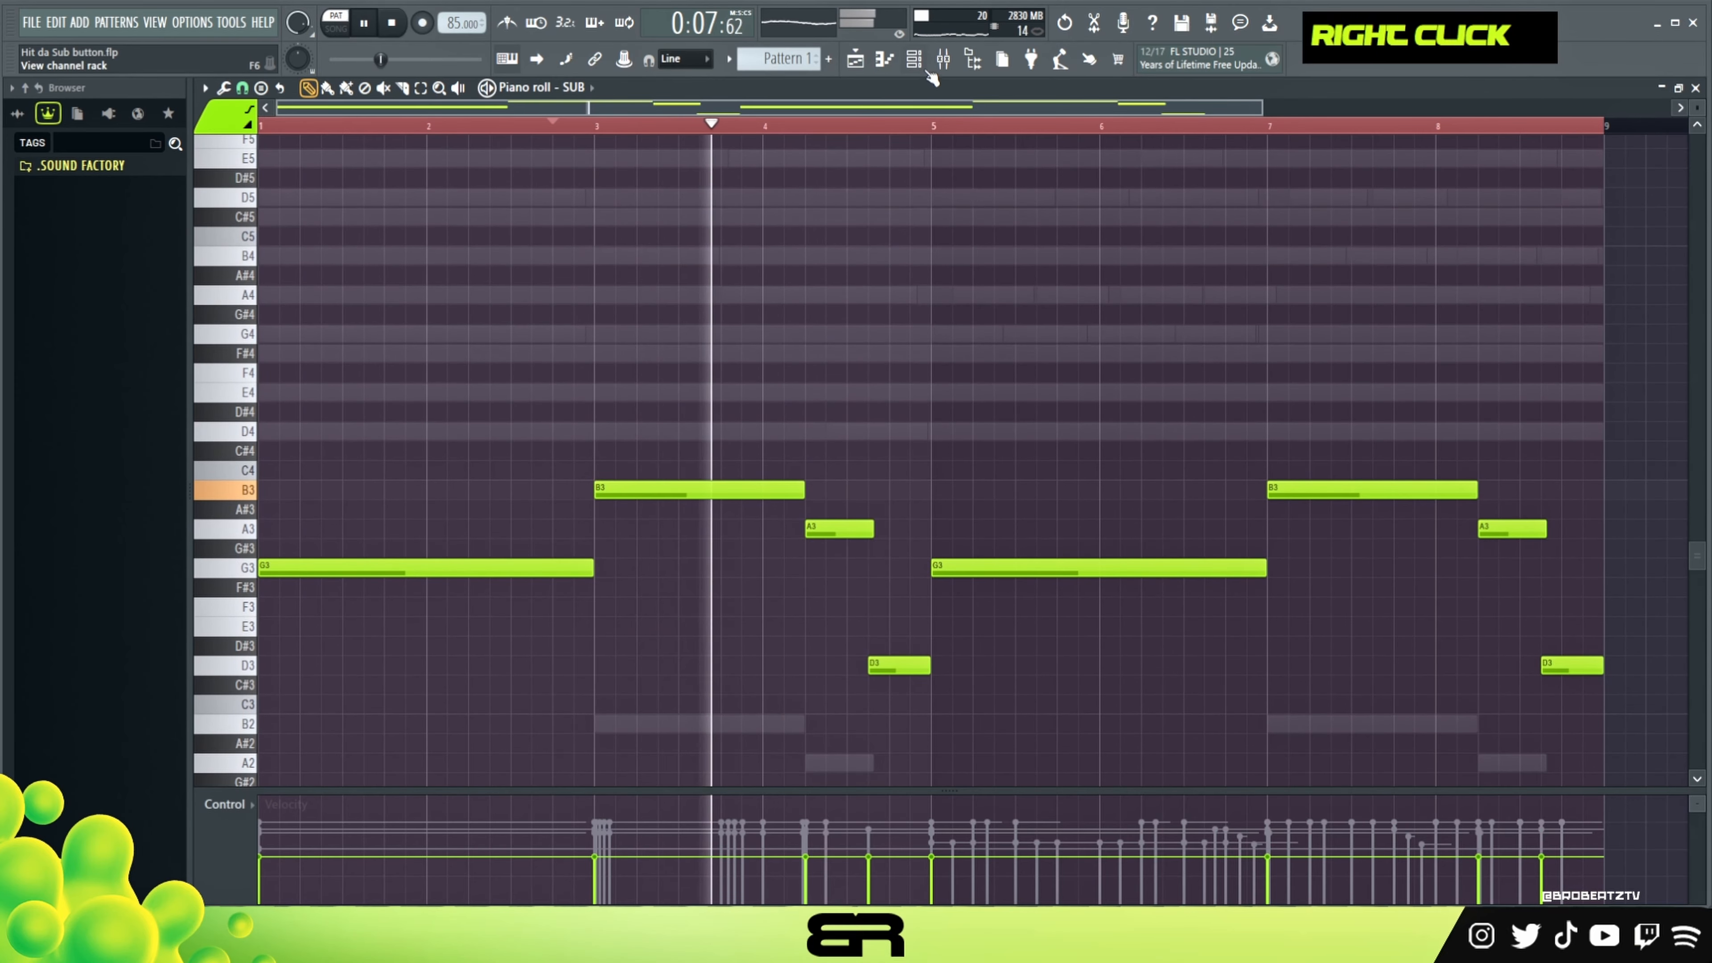
Review the KEY and PIANO parts in the piano roll while playing the progression through bar 8.
left_click(915, 61)
left_click(764, 273)
scroll(802, 337, "up", 4)
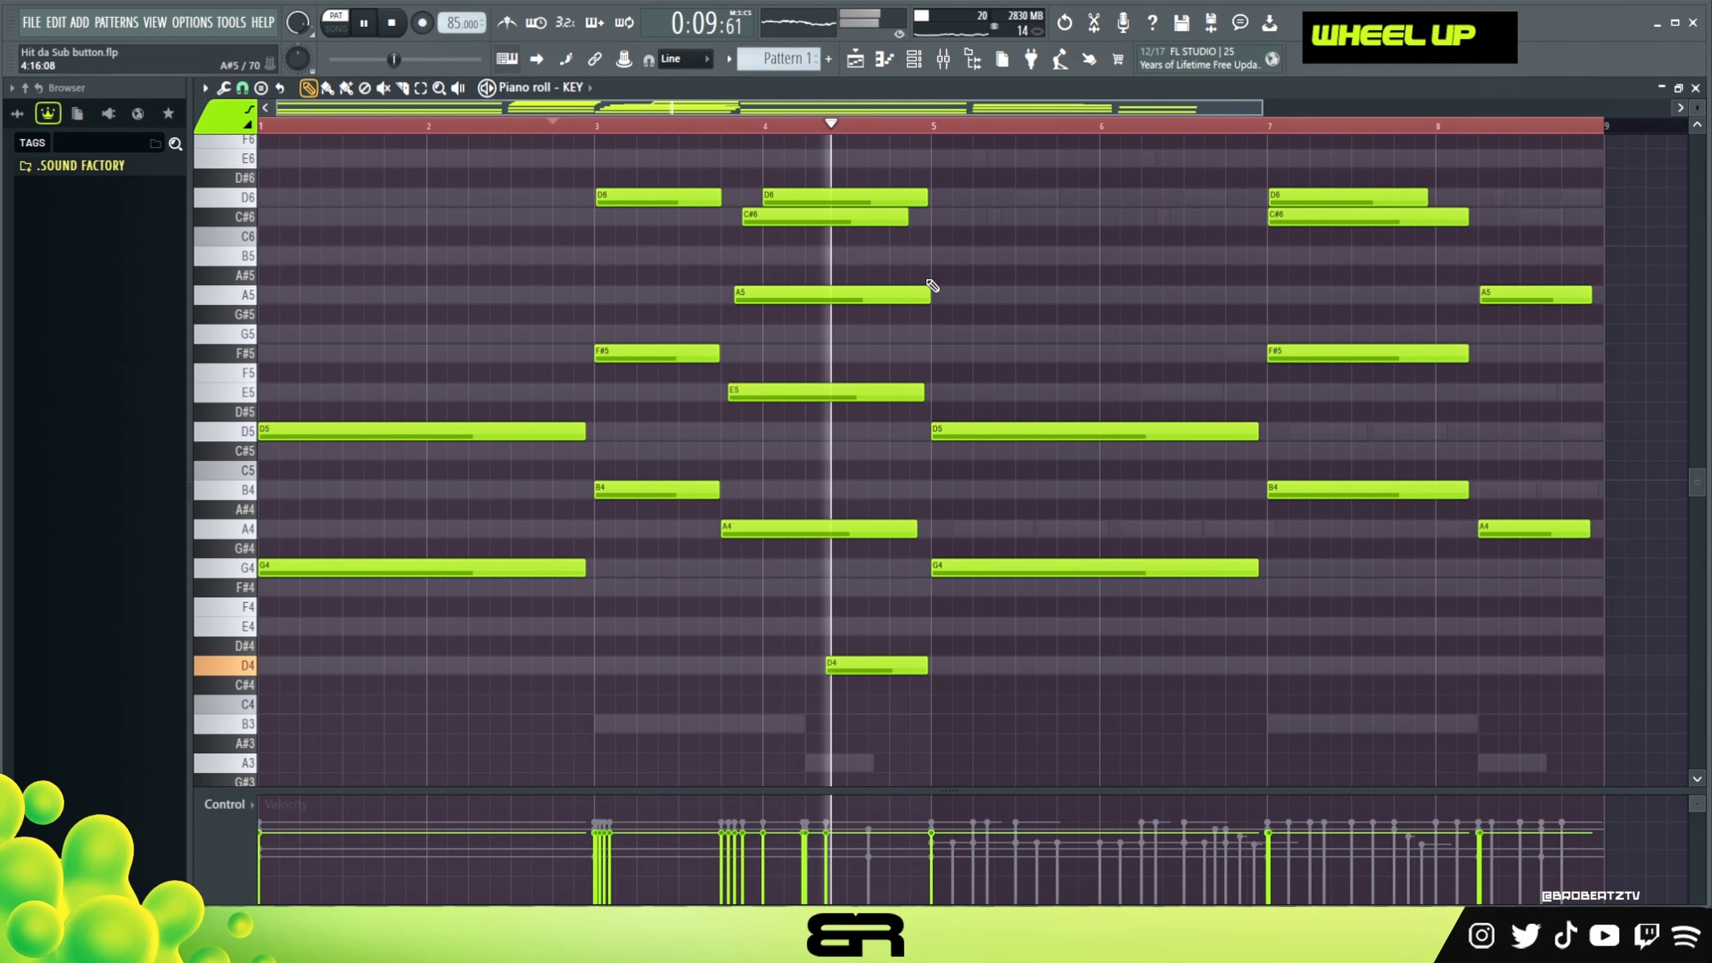
scroll(584, 89, "down", 1)
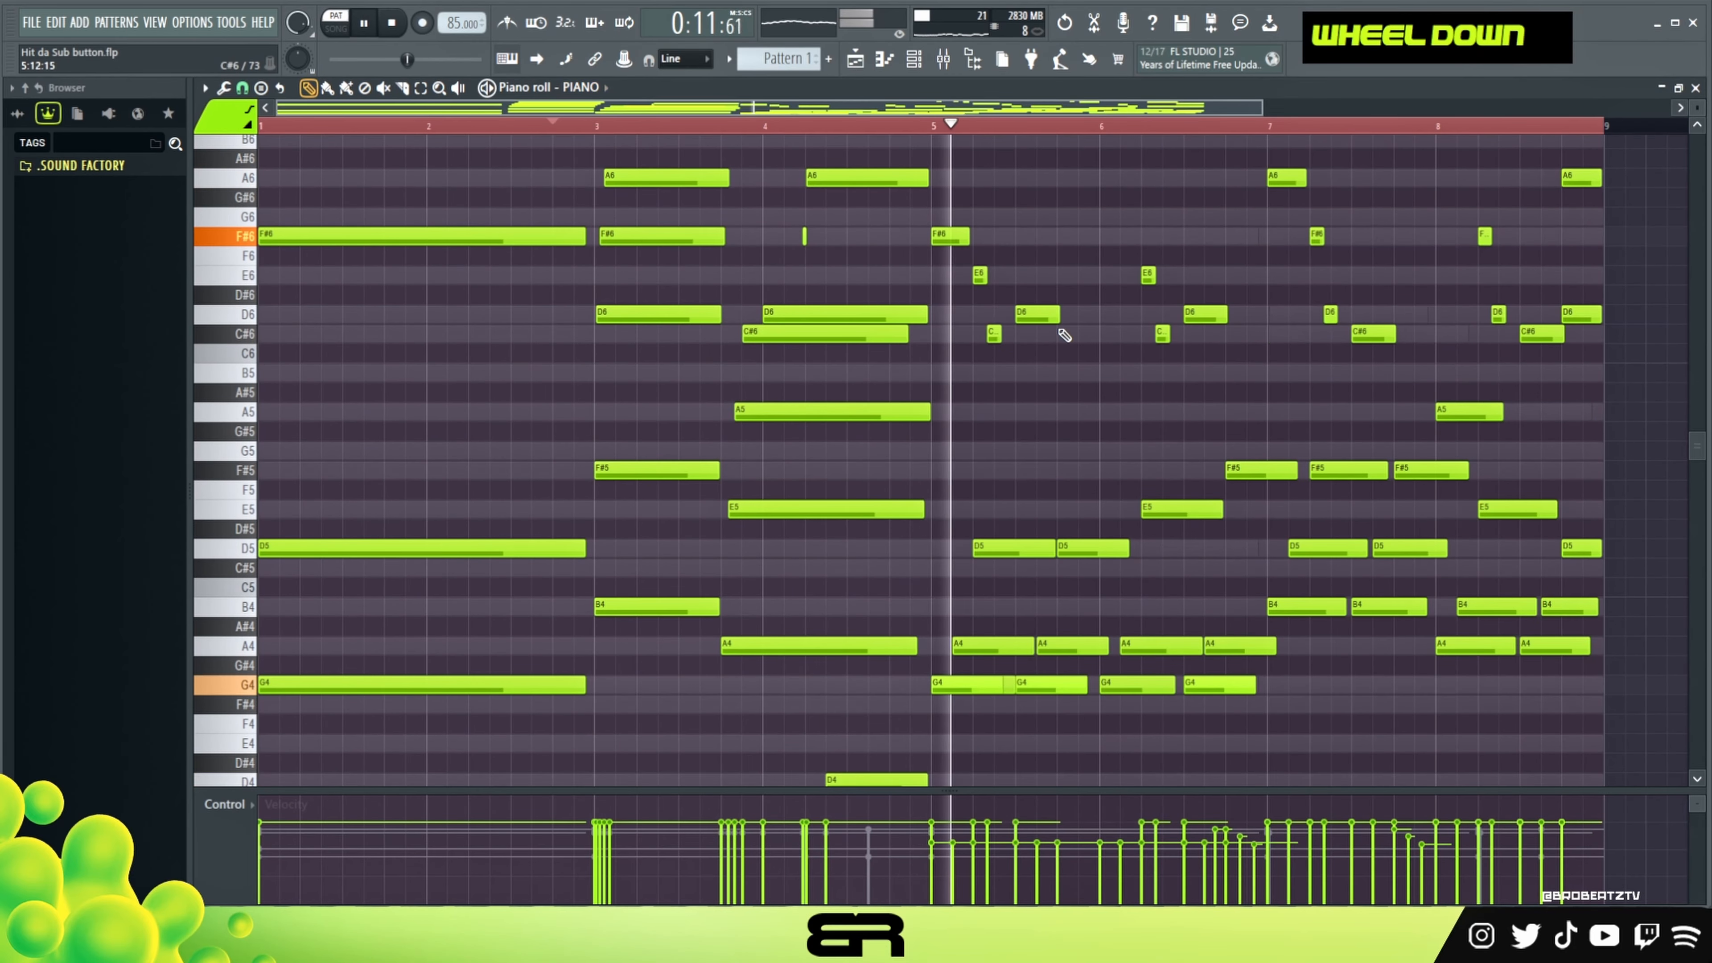
scroll(1079, 332, "down", 1)
scroll(1094, 332, "up", 4)
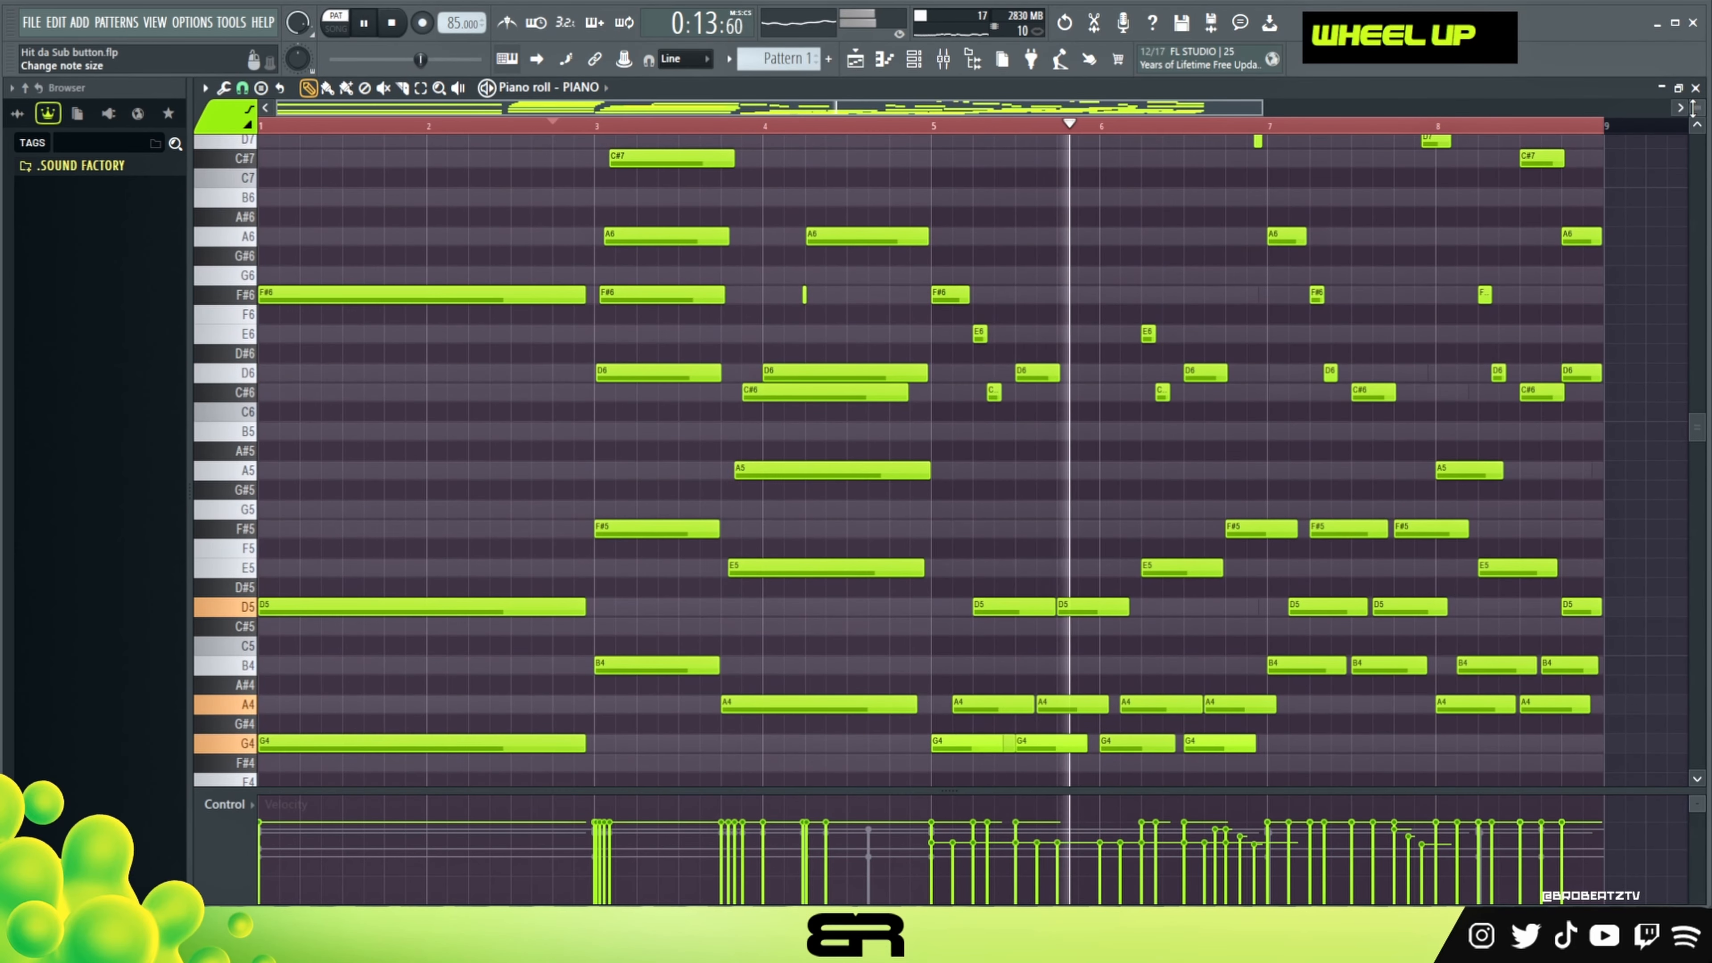
scroll(1697, 107, "down", 2)
scroll(1697, 107, "down", 2)
right_click(1585, 225)
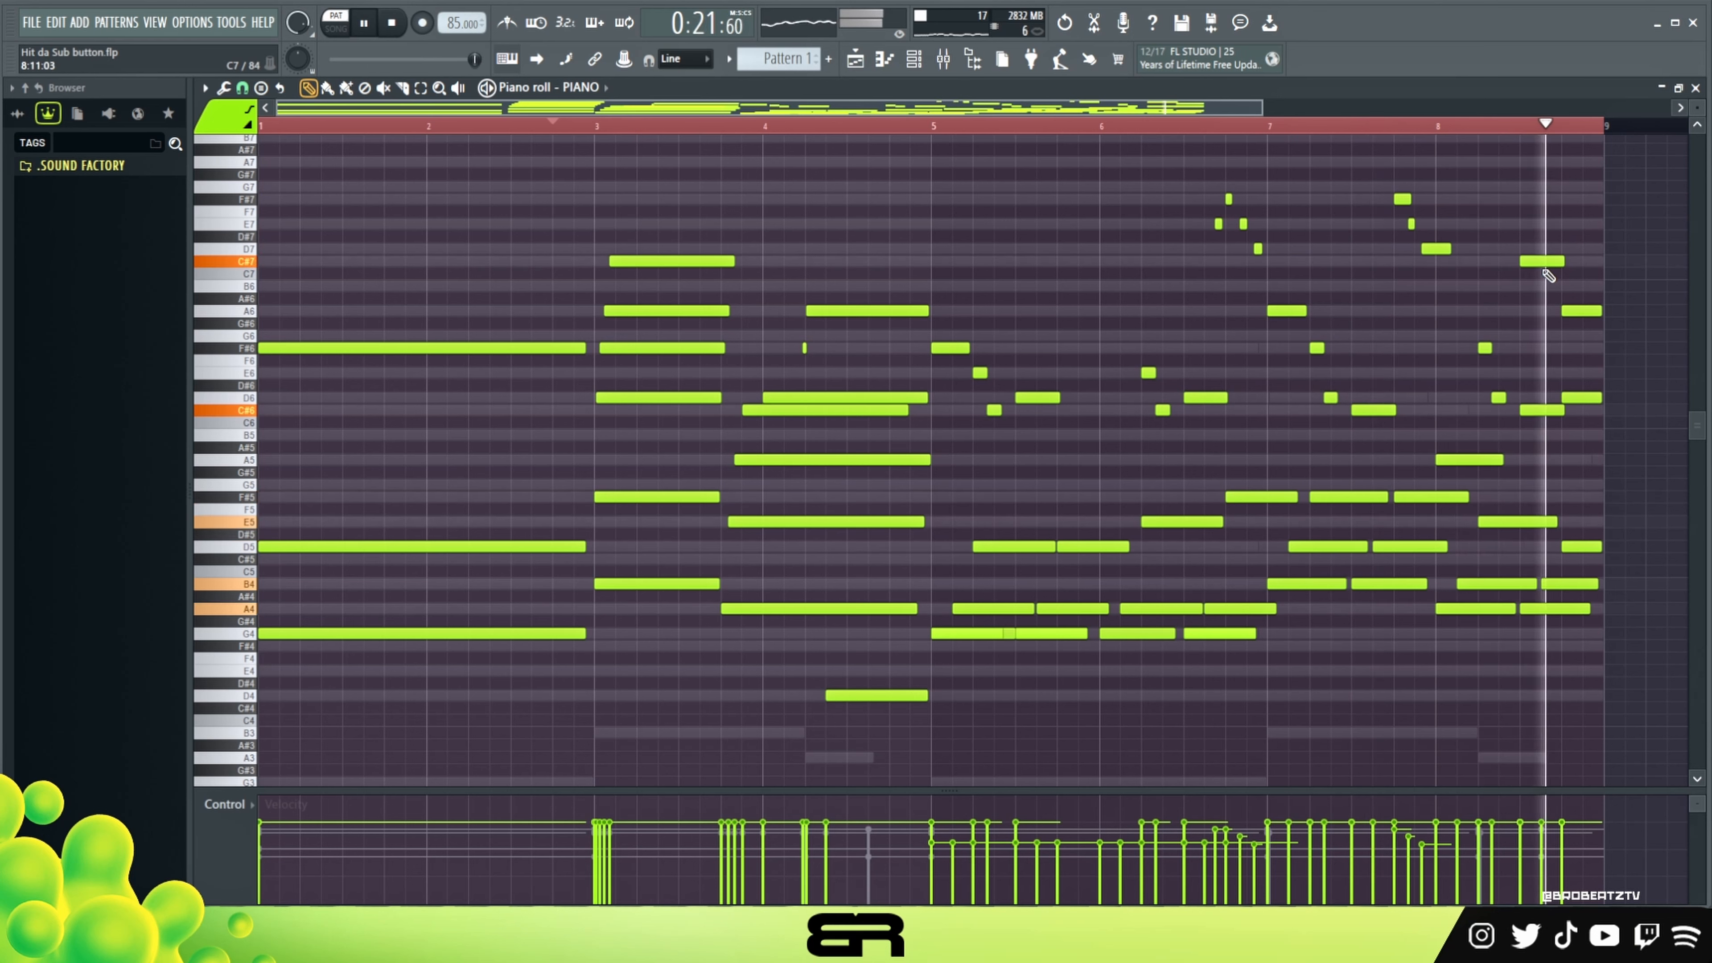
key("space")
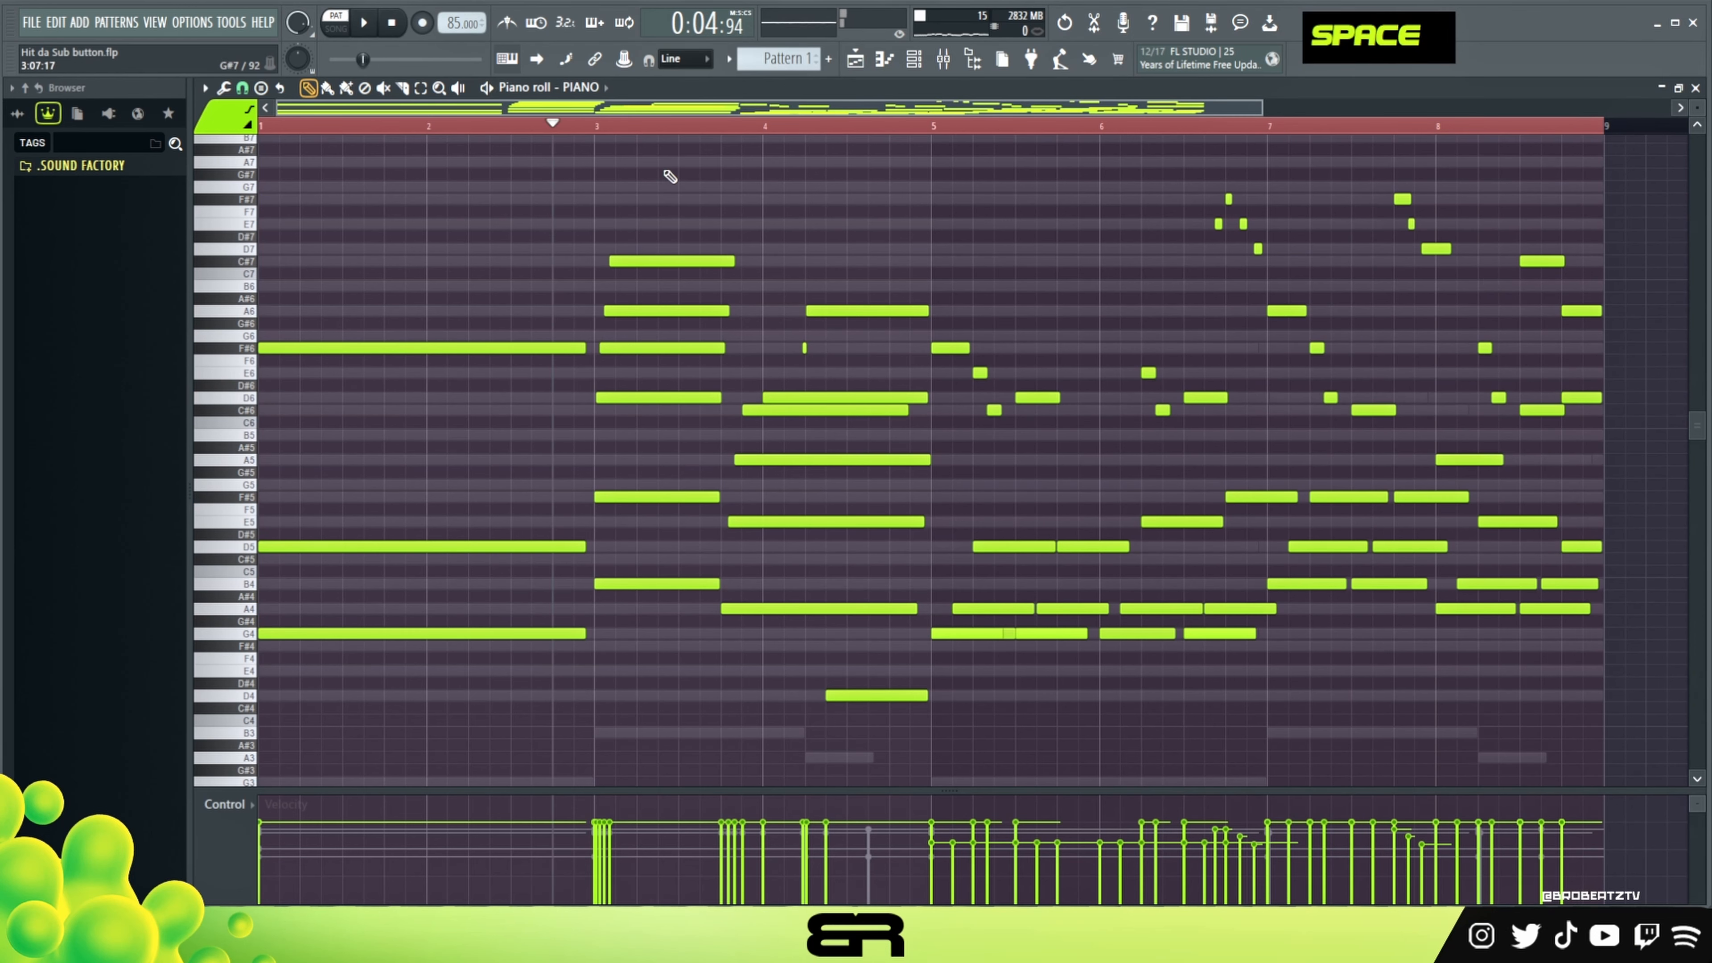
left_click_drag(595, 125, 364, 126)
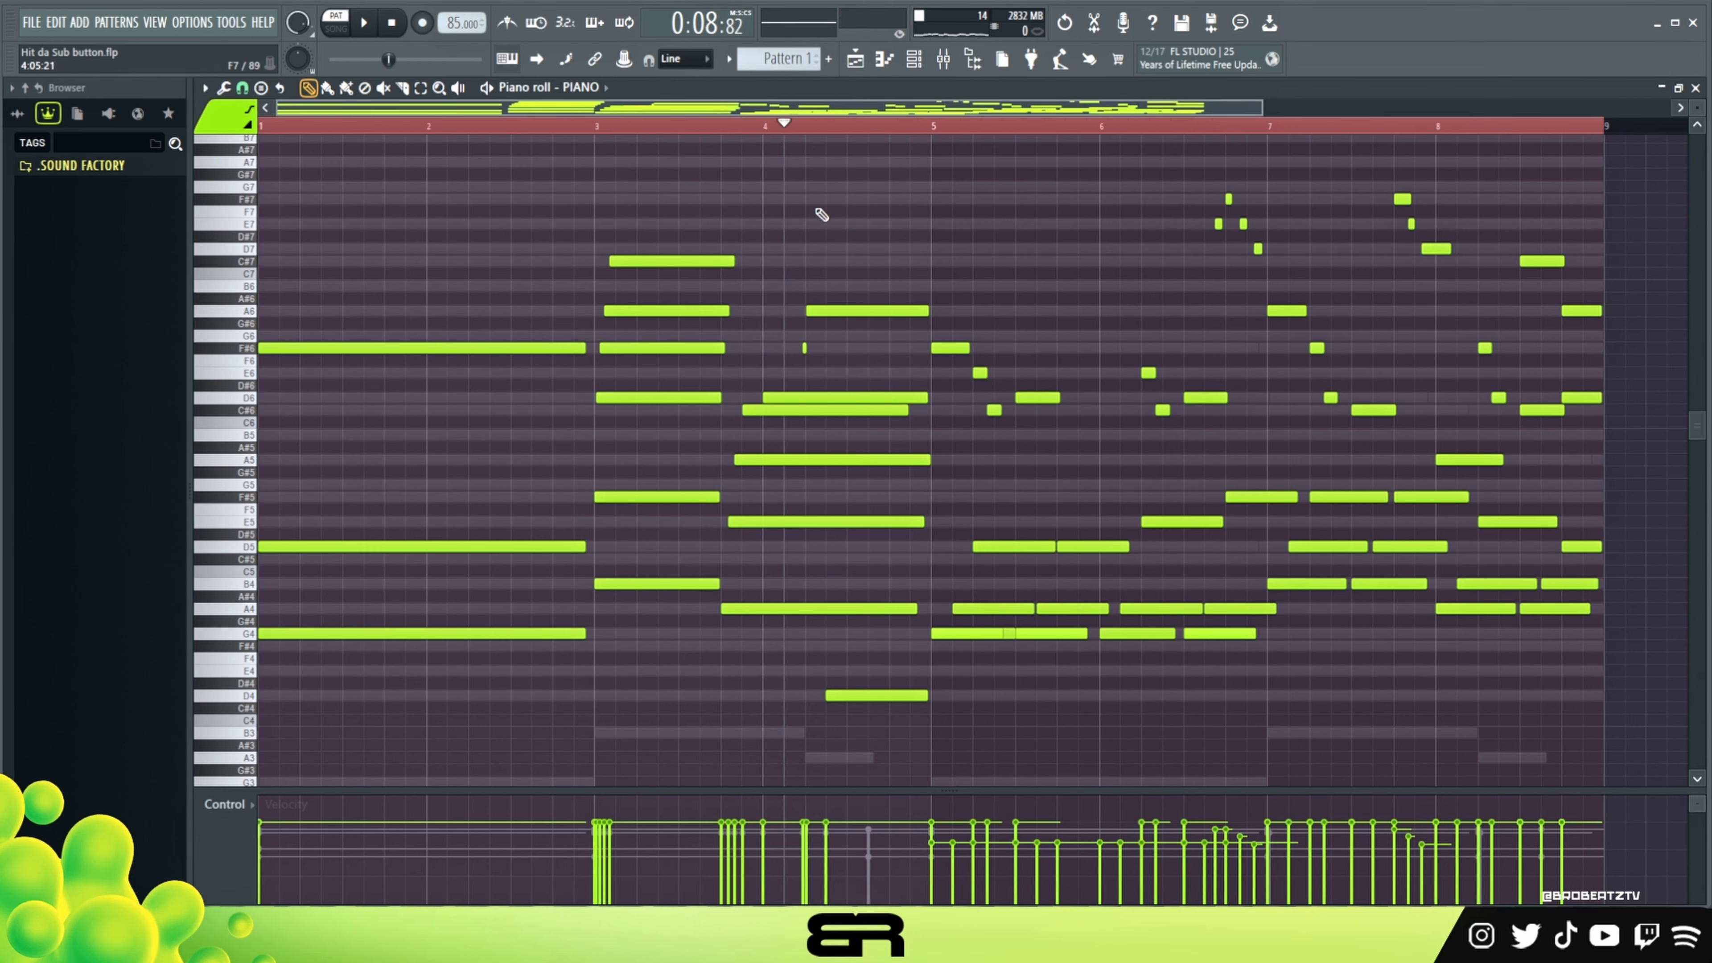
double_click(931, 131)
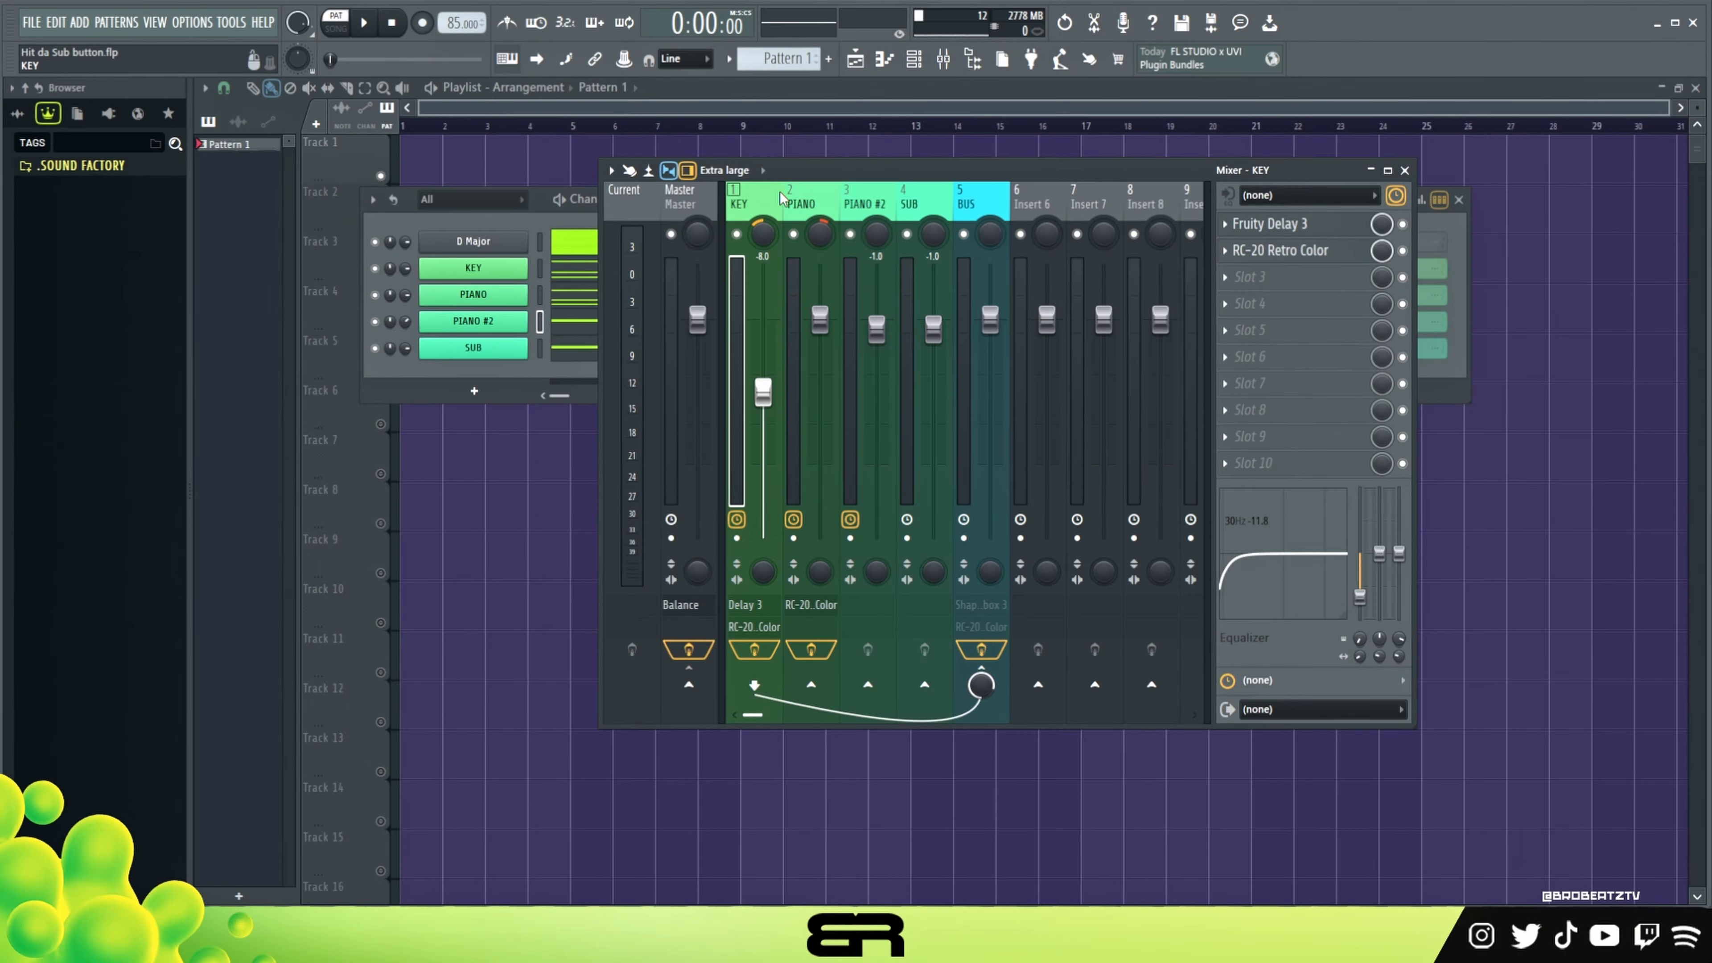
Route the KEY and PIANO mixer tracks to the BUS track only.
left_click(795, 209, "ctrl")
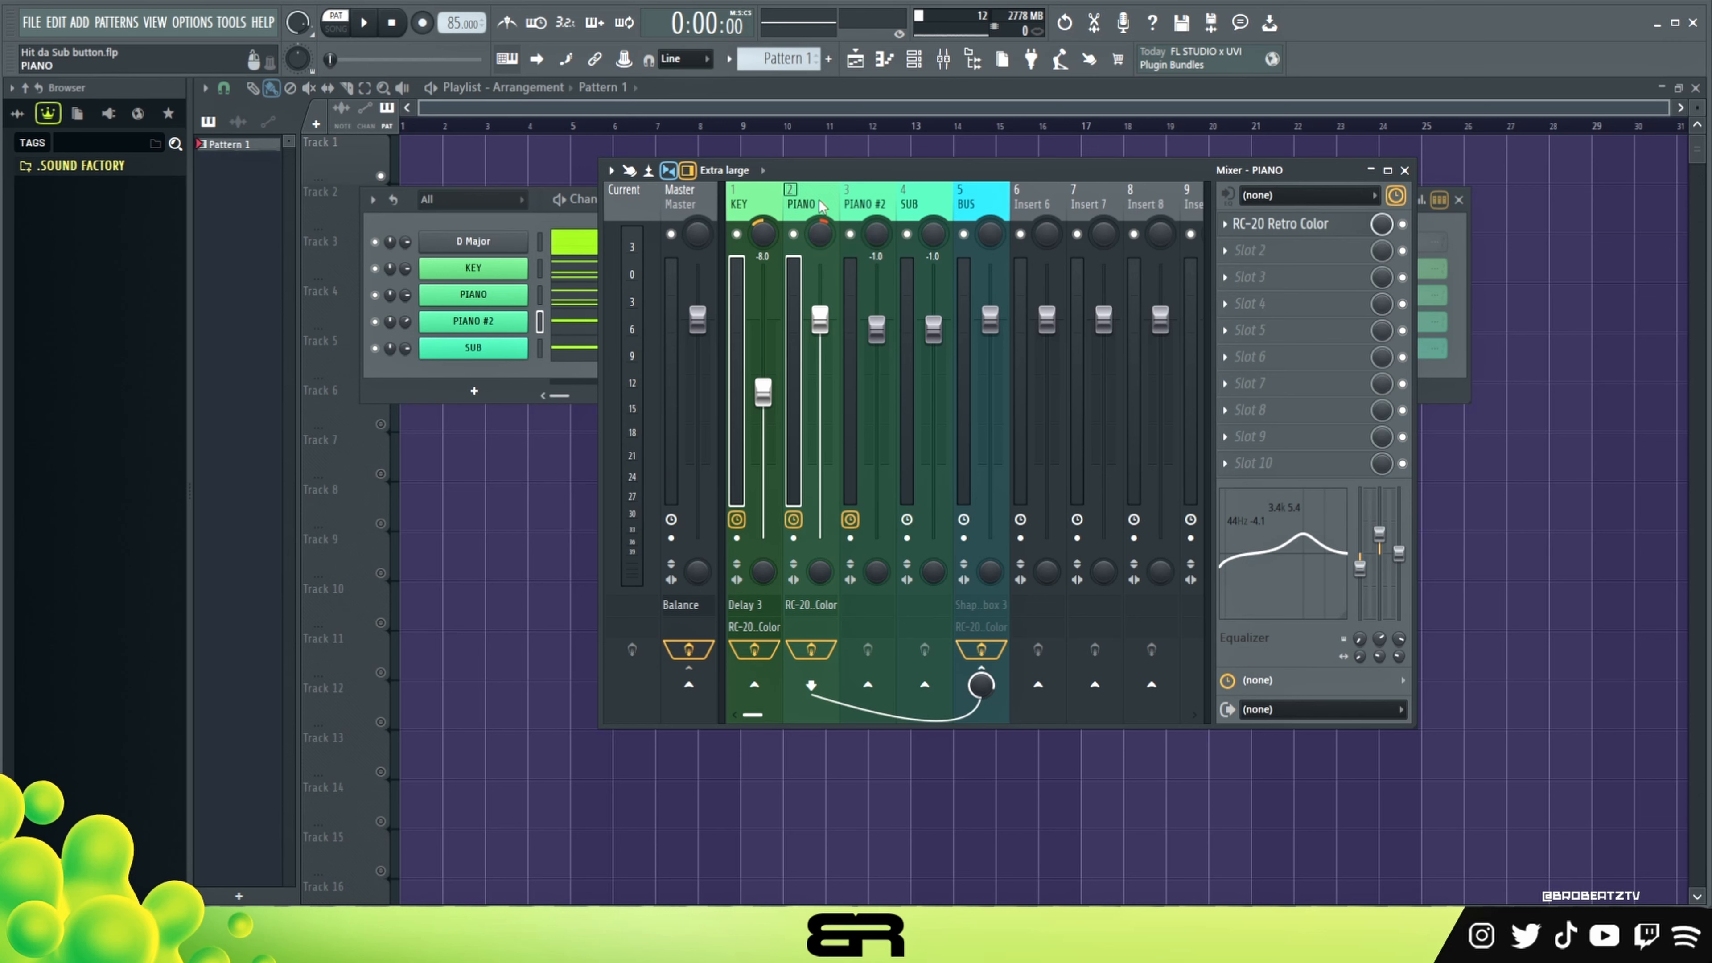
left_click(966, 203, "ctrl+shift")
right_click(1006, 197)
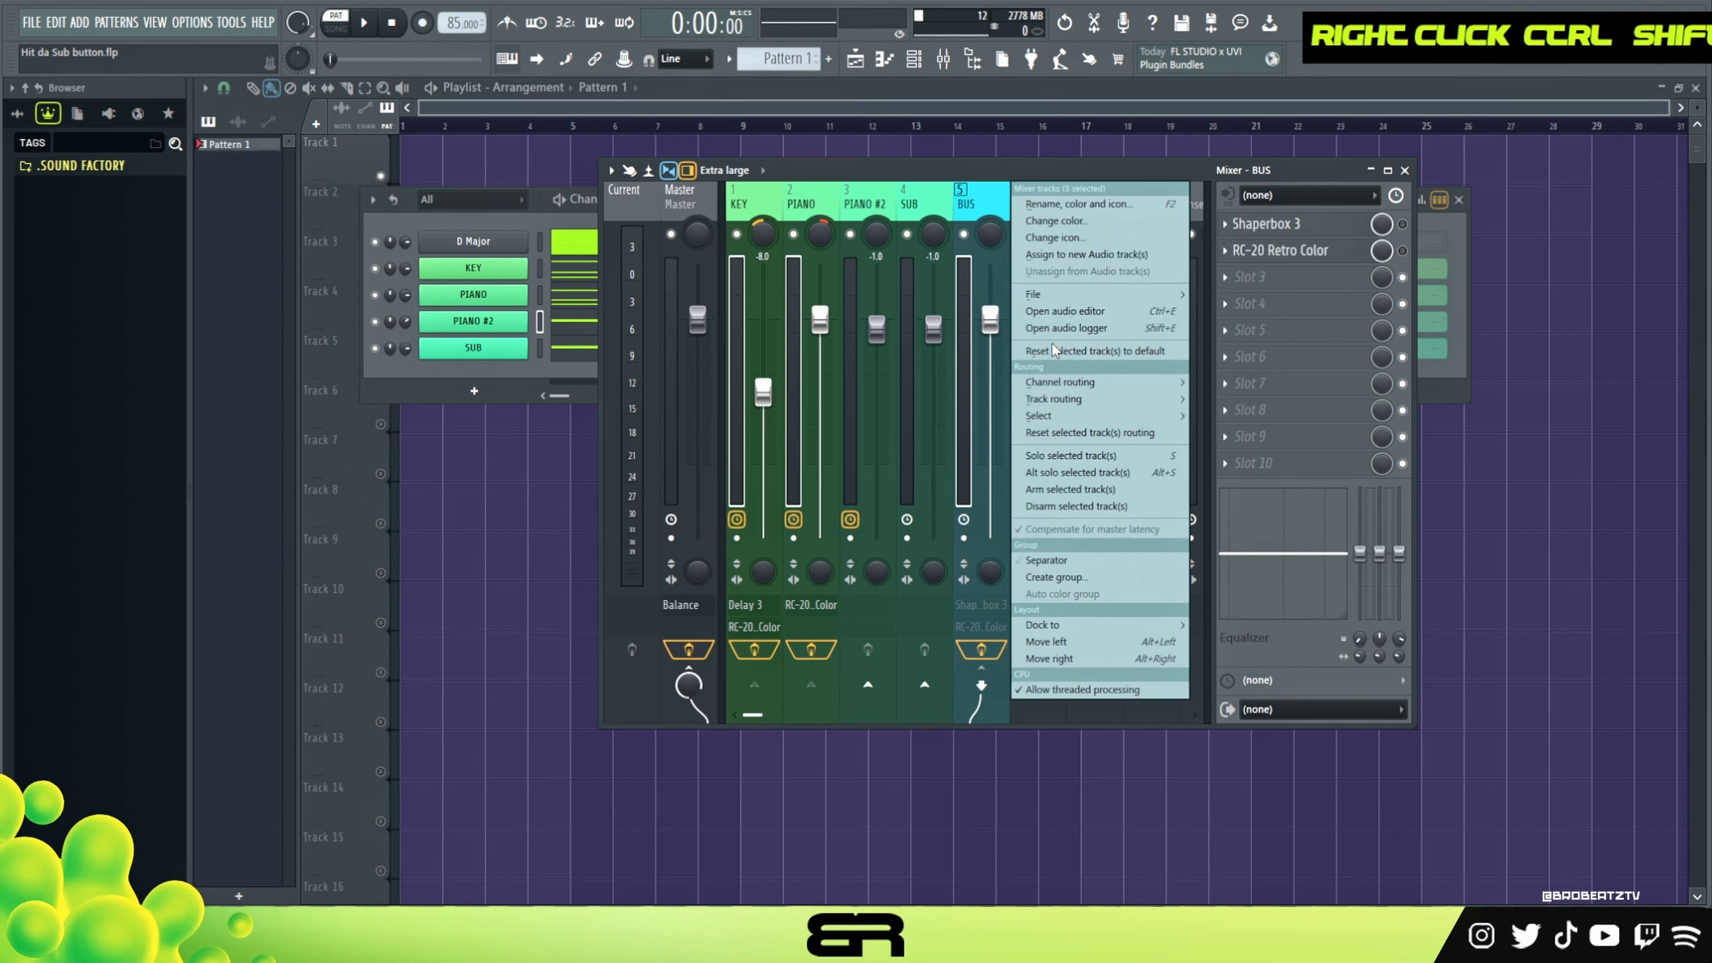
mouse_move(1073, 402)
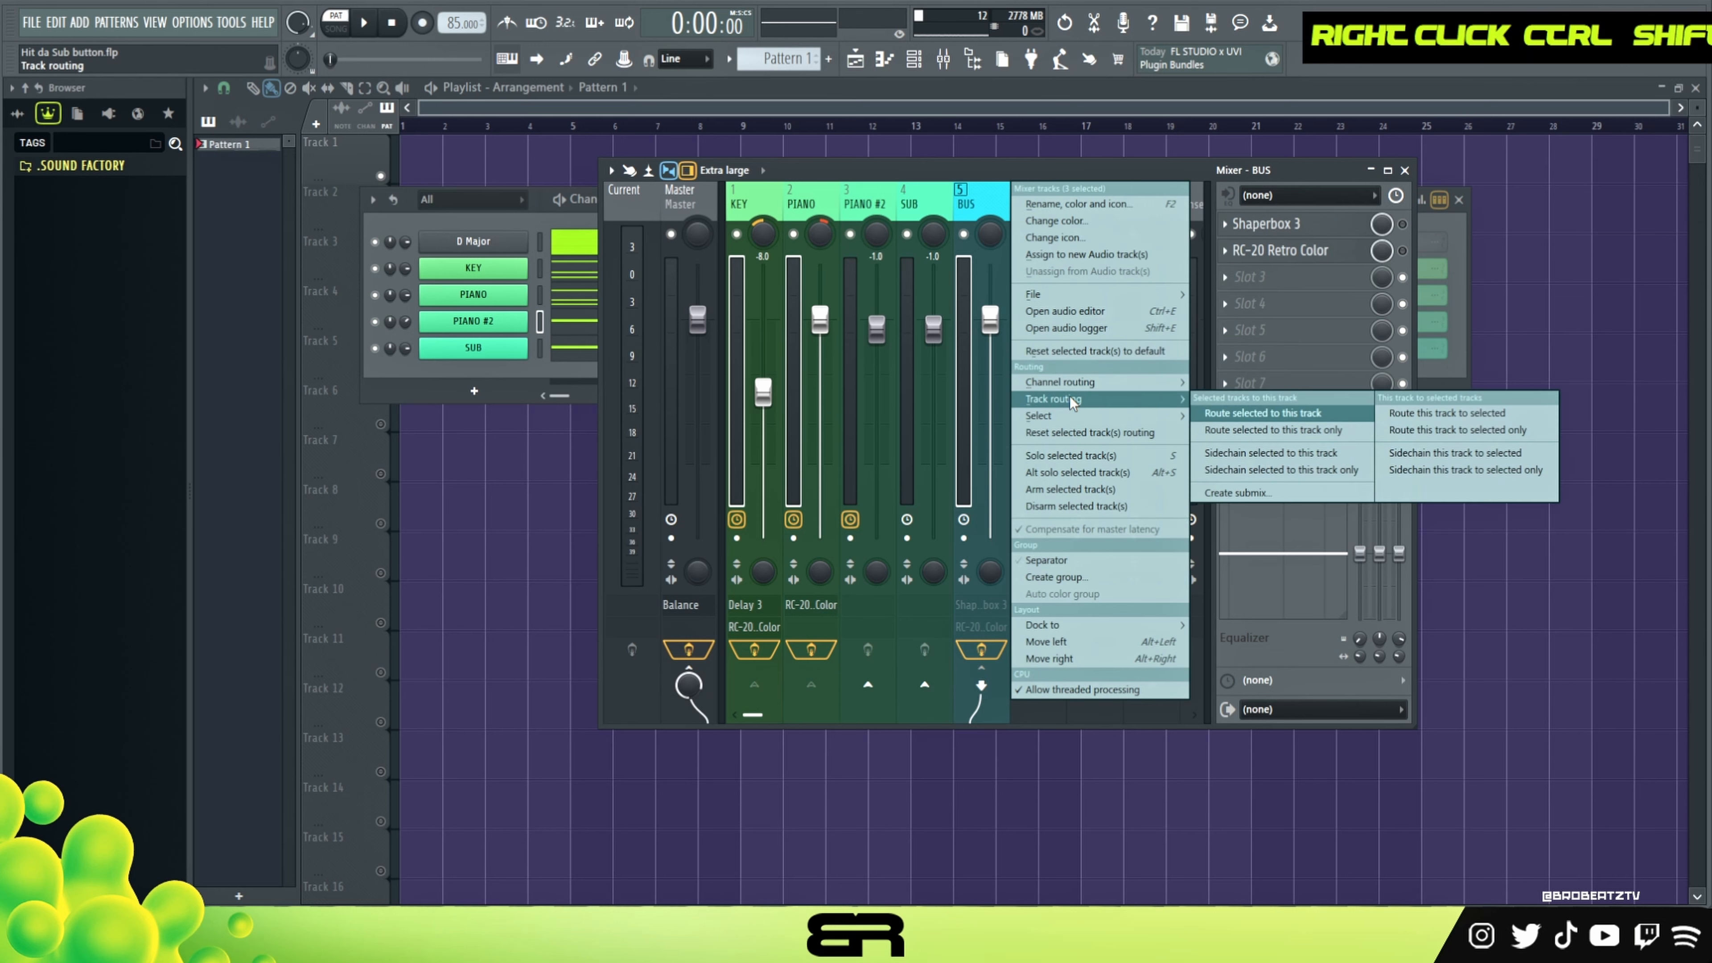
left_click(1243, 432)
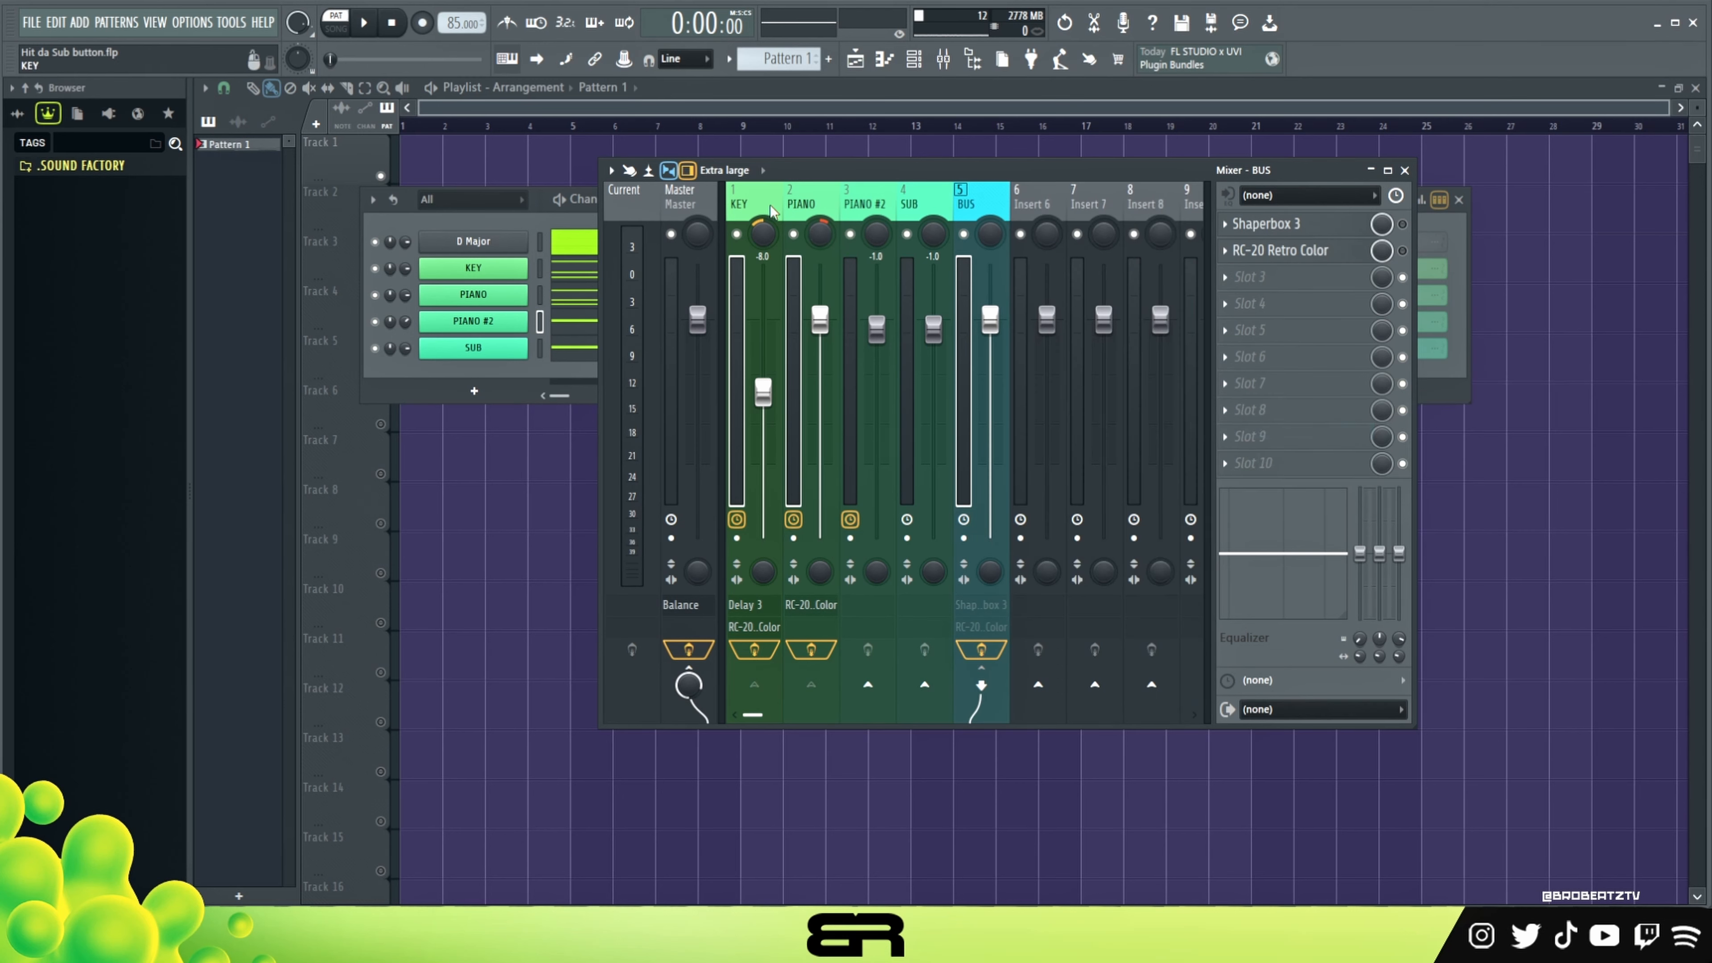
Check the PIANO #2 mixer track and examine the Shaperbox 3 volume curve on the BUS track.
left_click(877, 197)
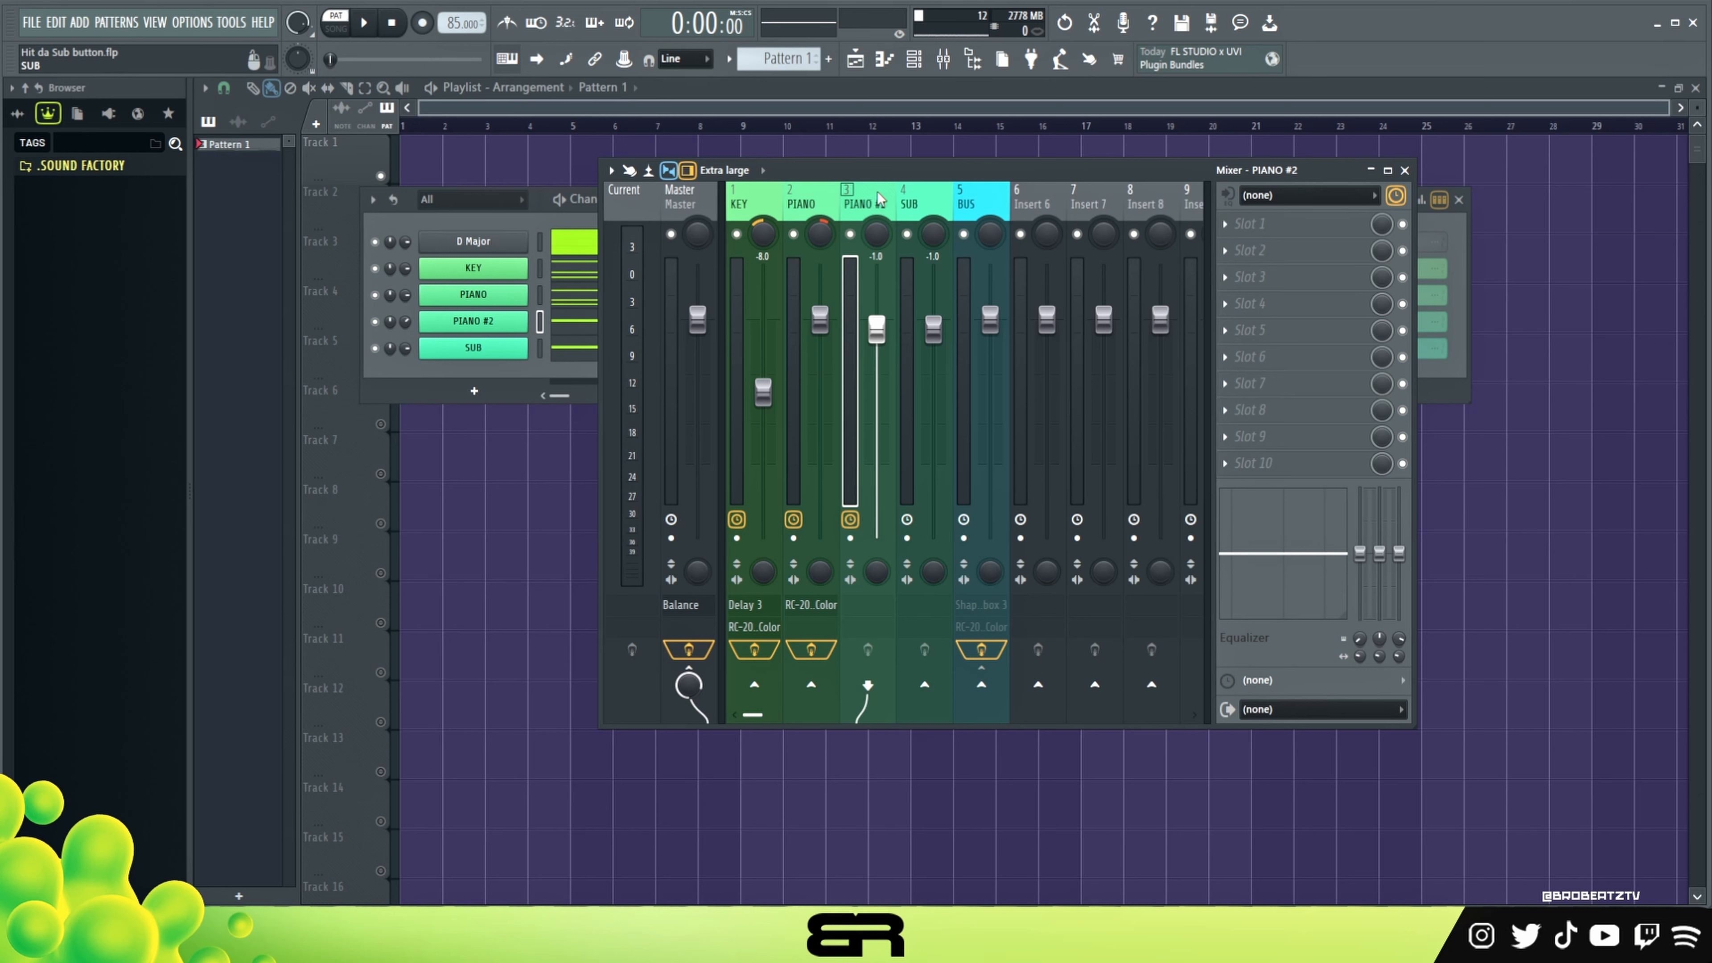
left_click(976, 214)
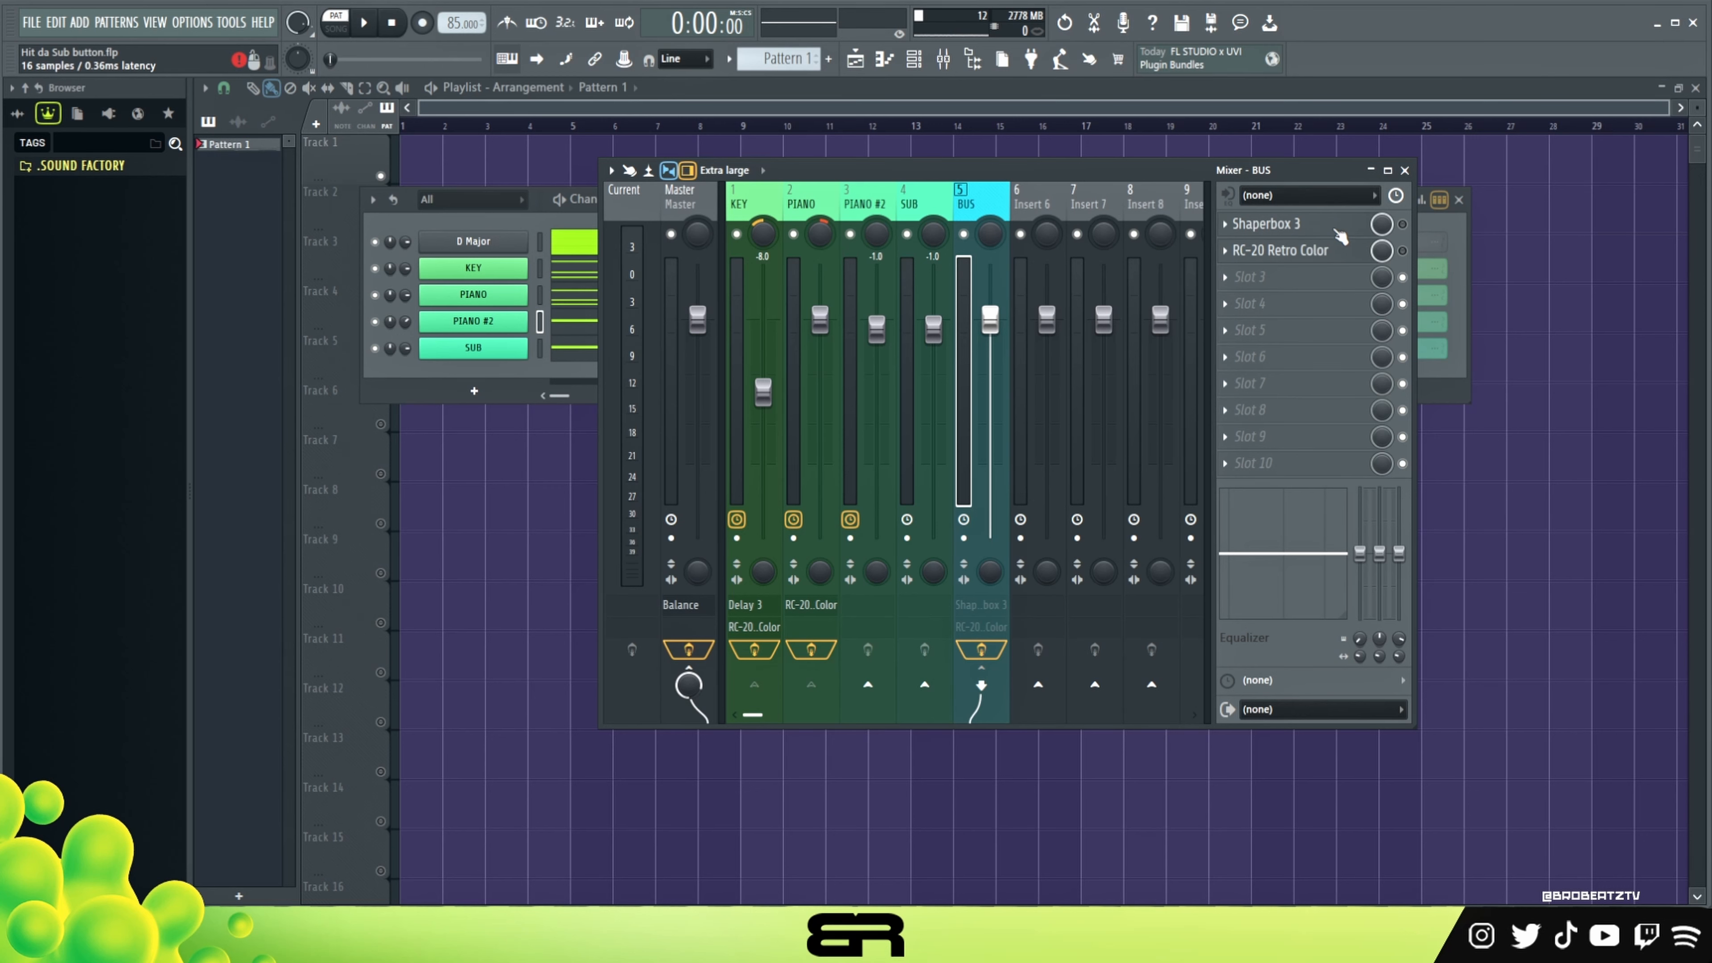
left_click(1340, 229)
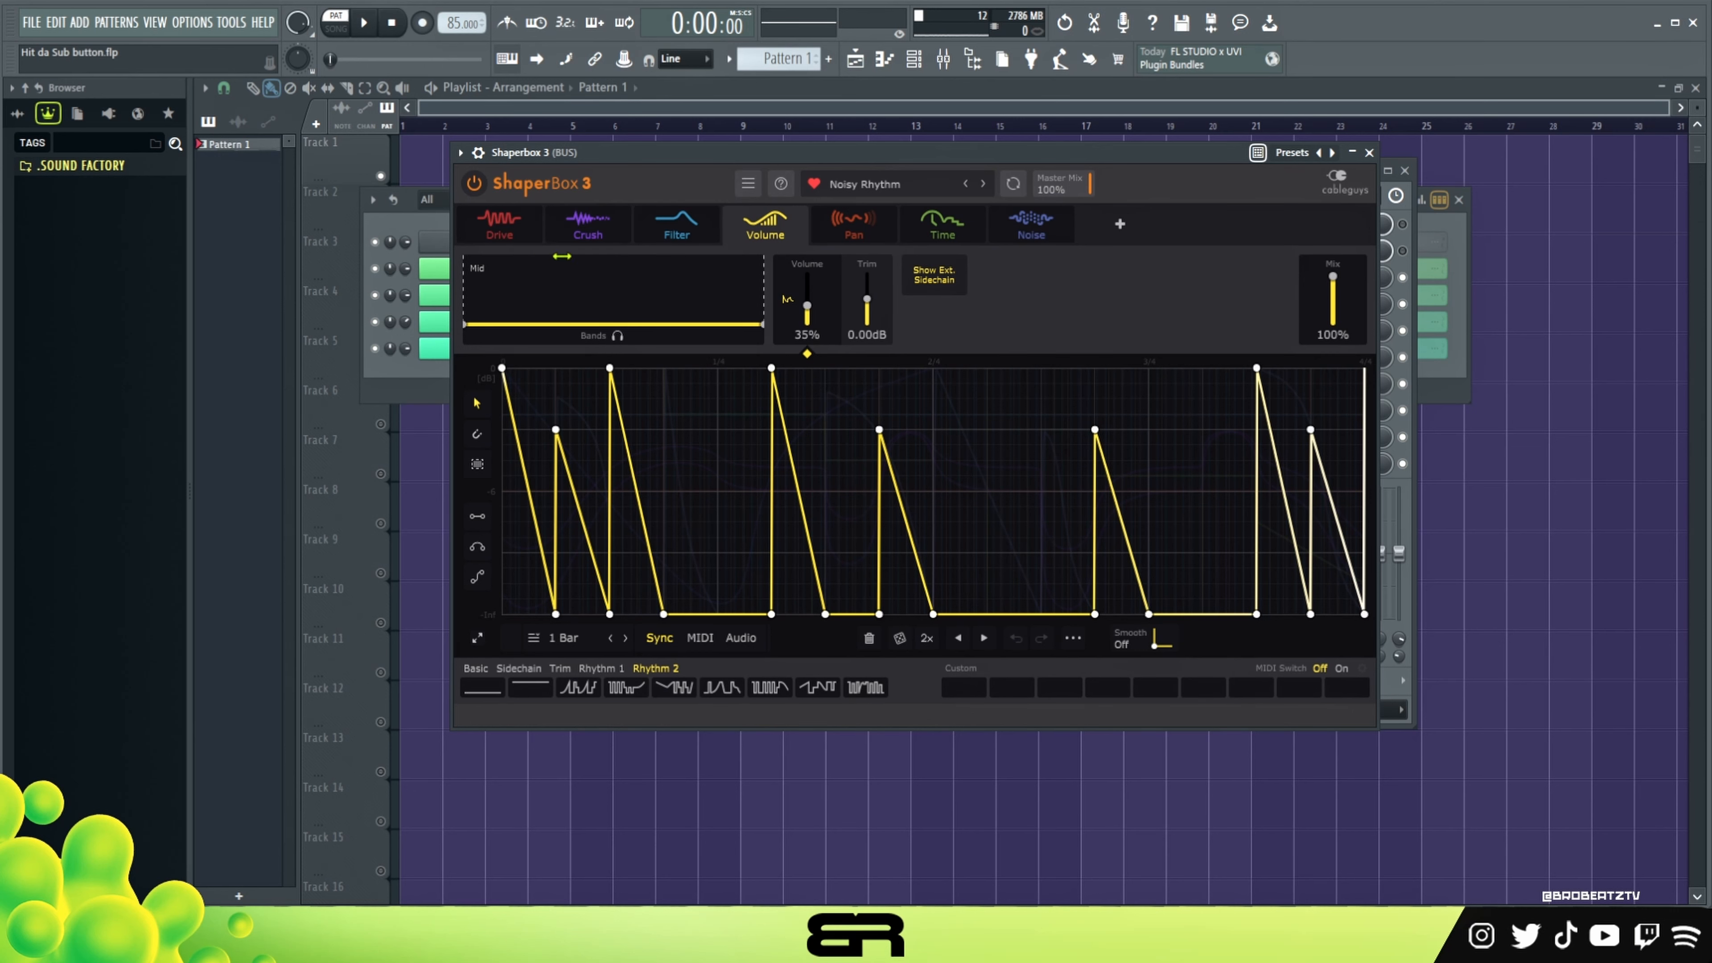
left_click(1369, 153)
Enable Shaperbox 3 on the BUS track, comparing playback without and with the effect.
key("space")
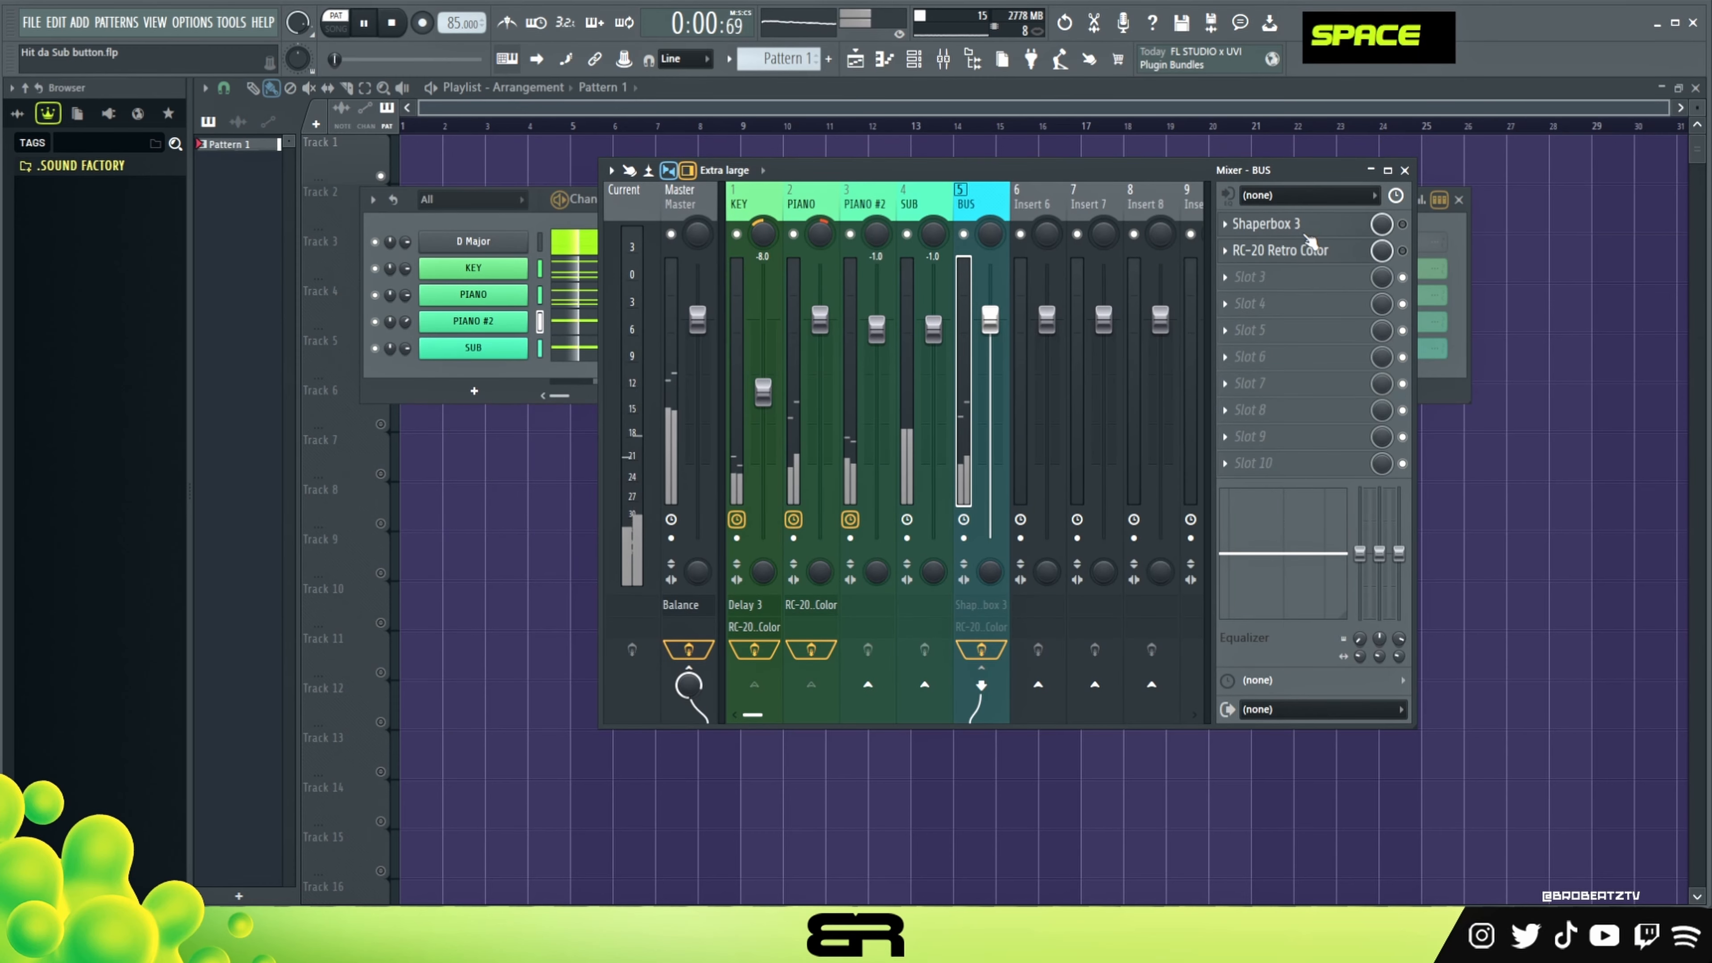
key("space")
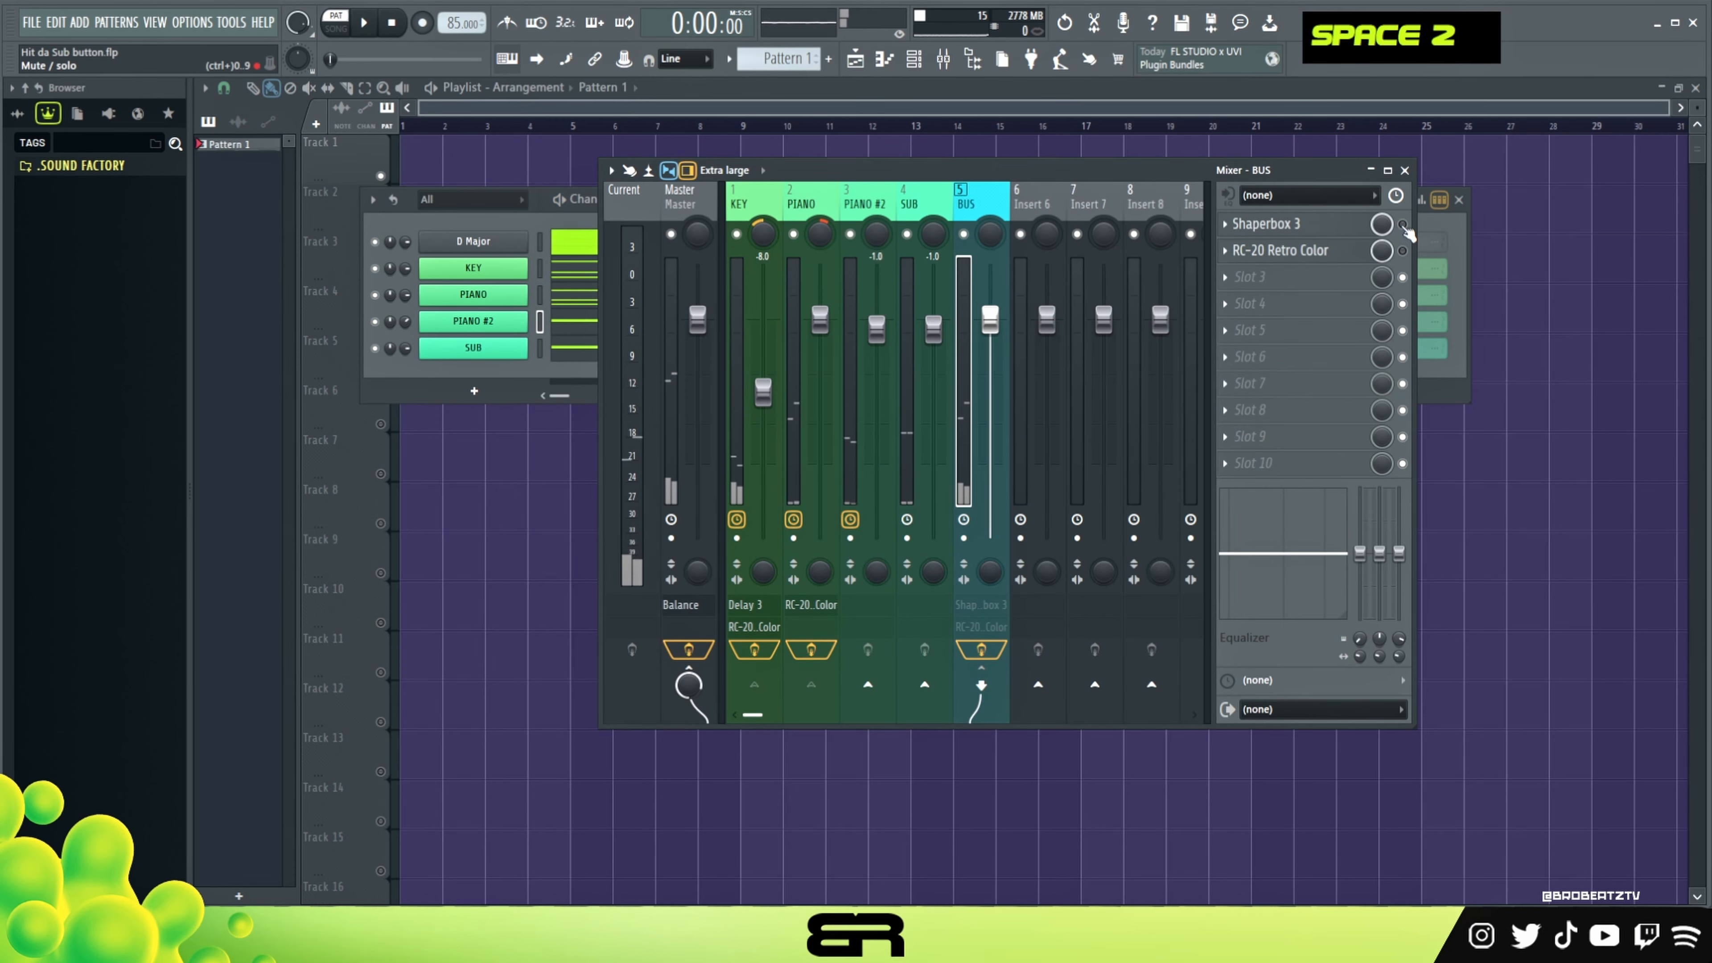
key("space")
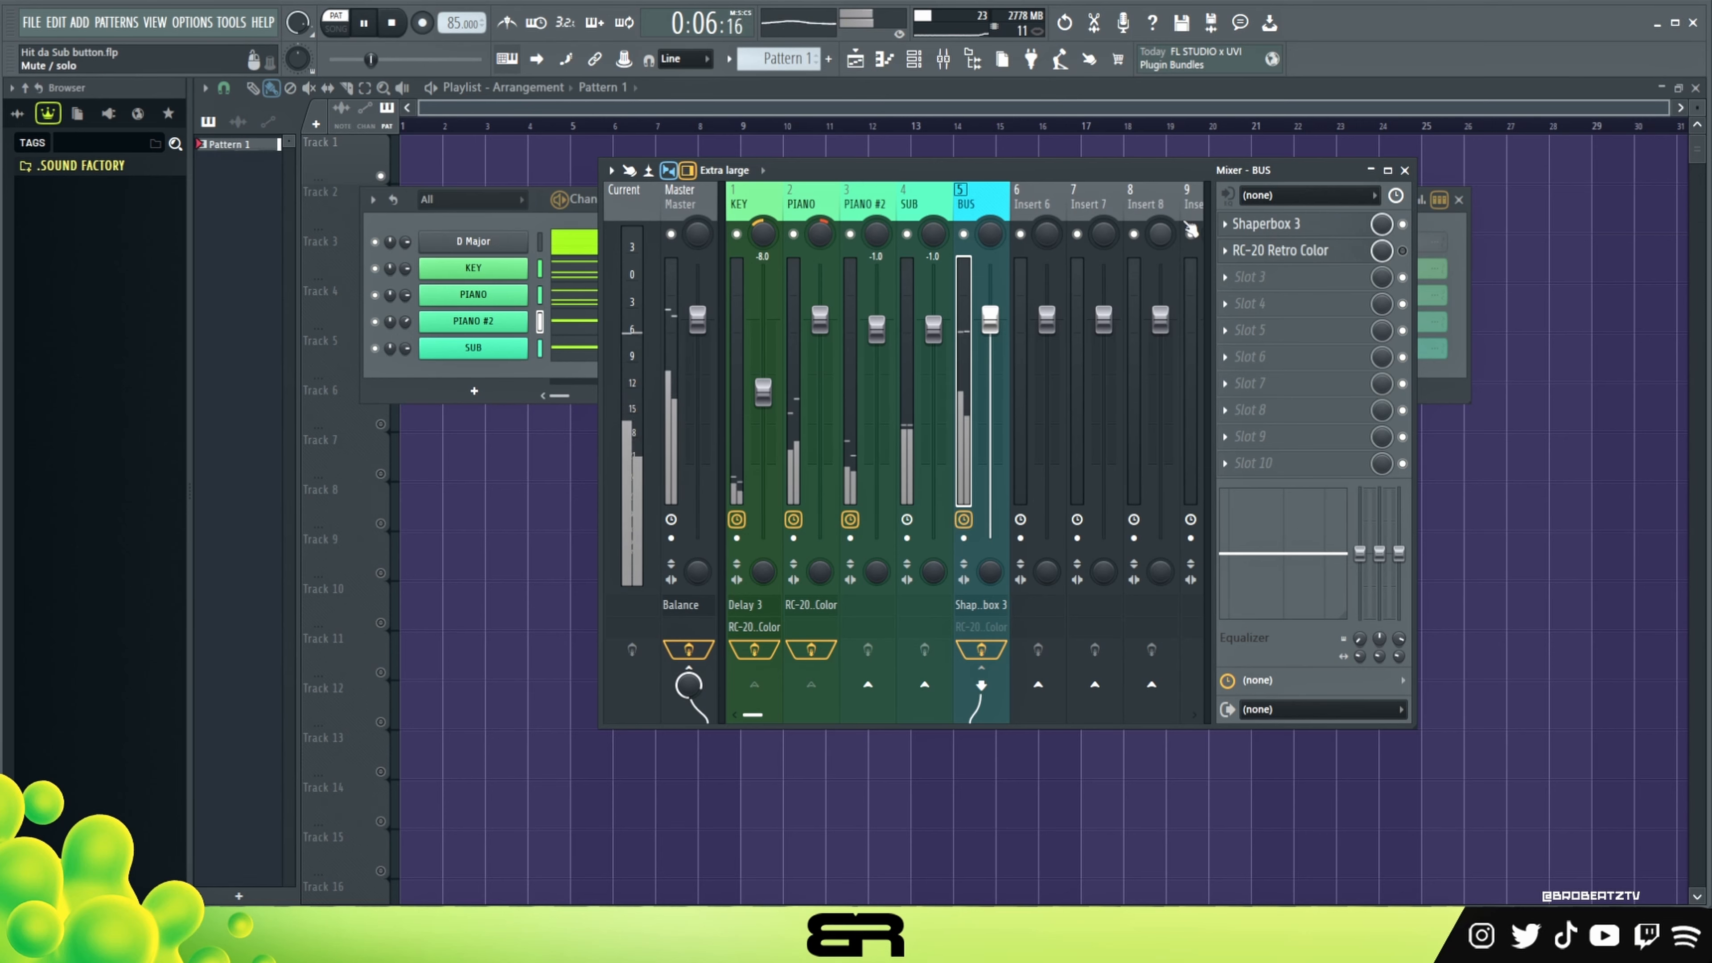
key("space")
Inspect RC-20 Retro Color on the BUS track, enable it and start playback to hear the effect.
left_click(1332, 251)
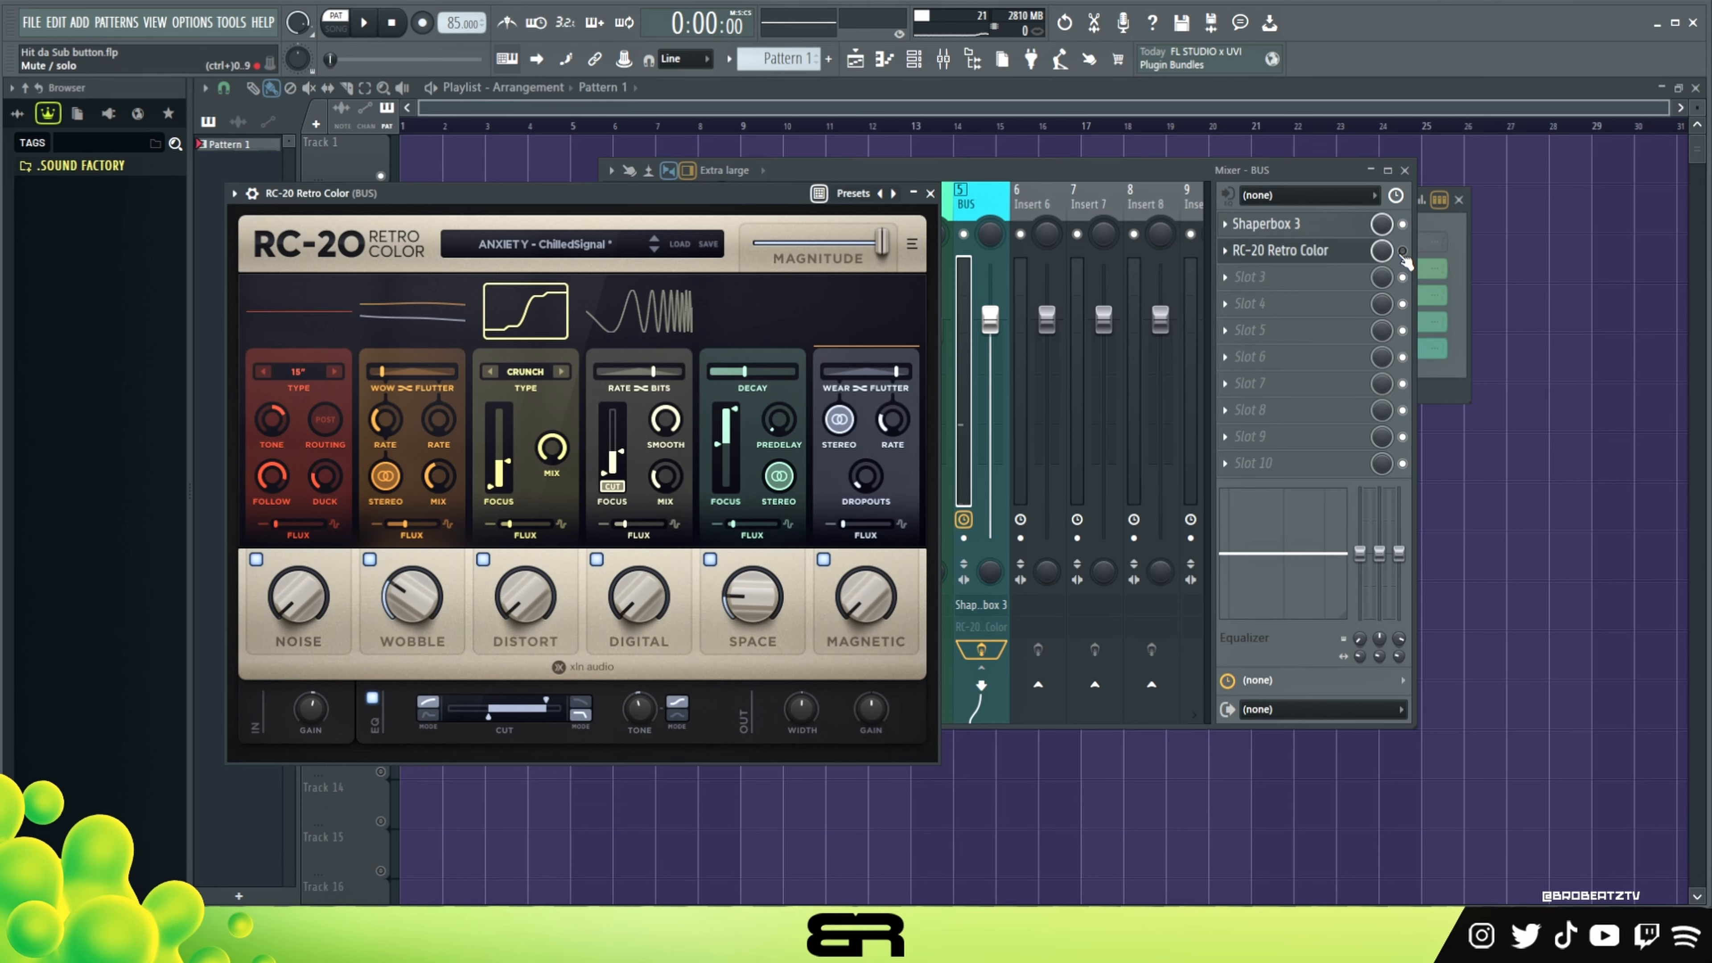
left_click(1403, 251)
key("space")
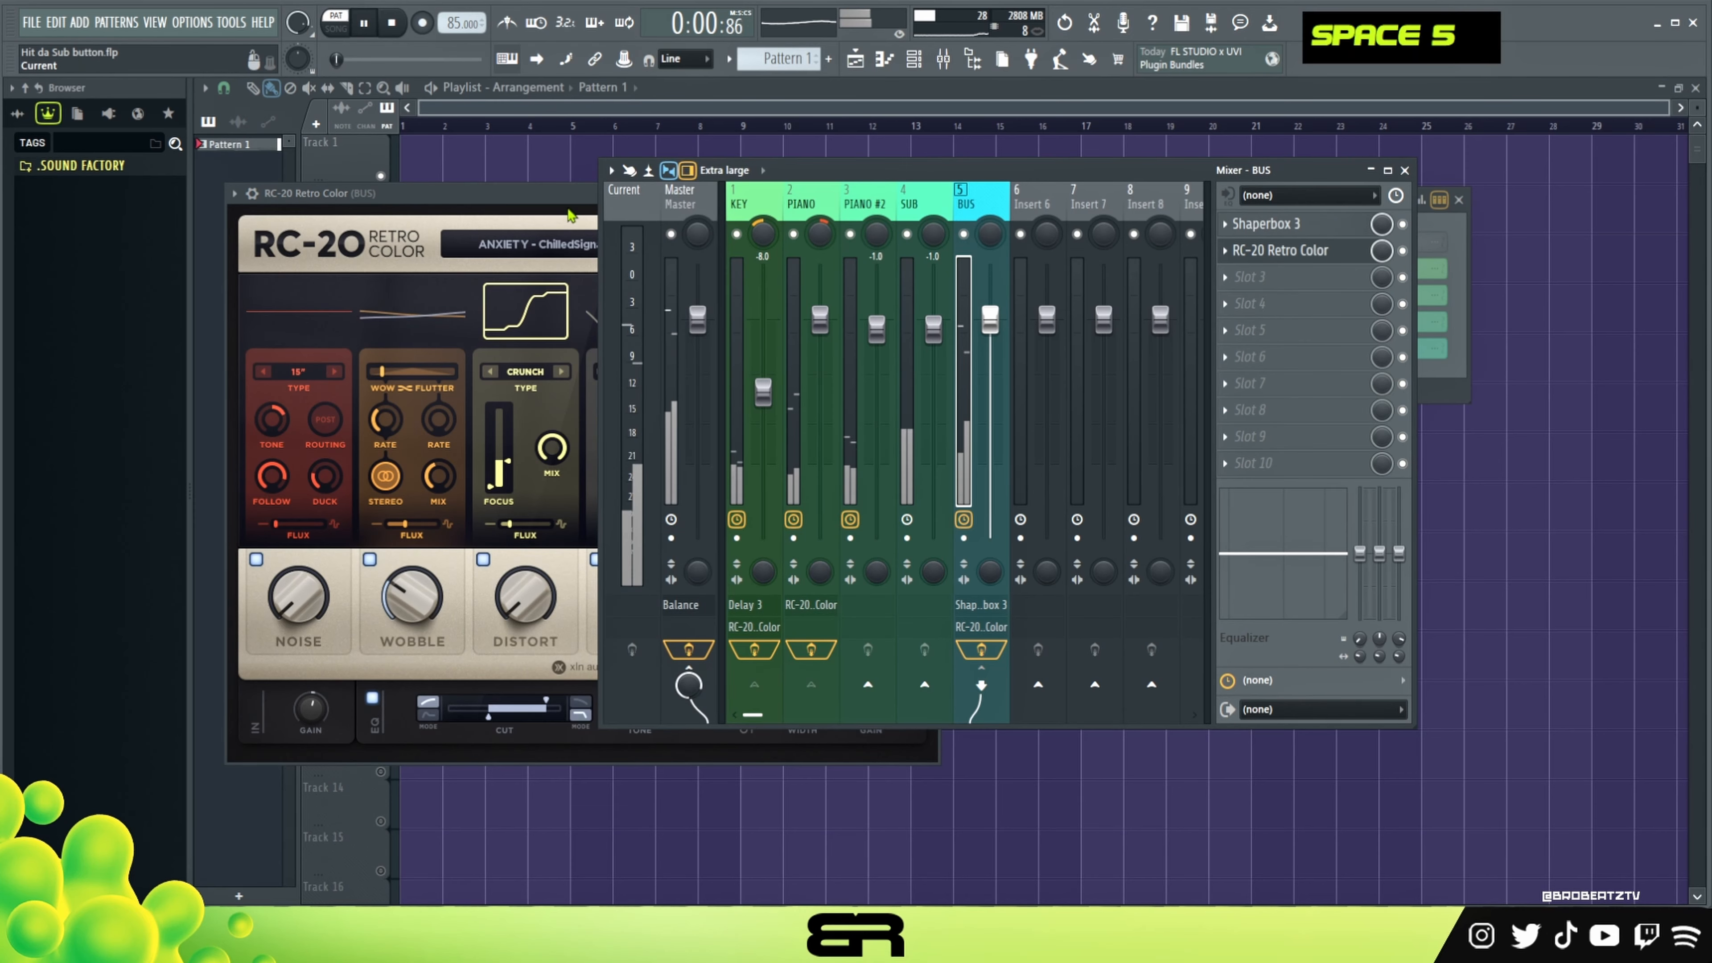
left_click(559, 196)
left_click(930, 194)
Arrange the mixer below the Channel rack's note previews while playing the complete progression with the BUS effects.
left_click_drag(976, 171, 1047, 388)
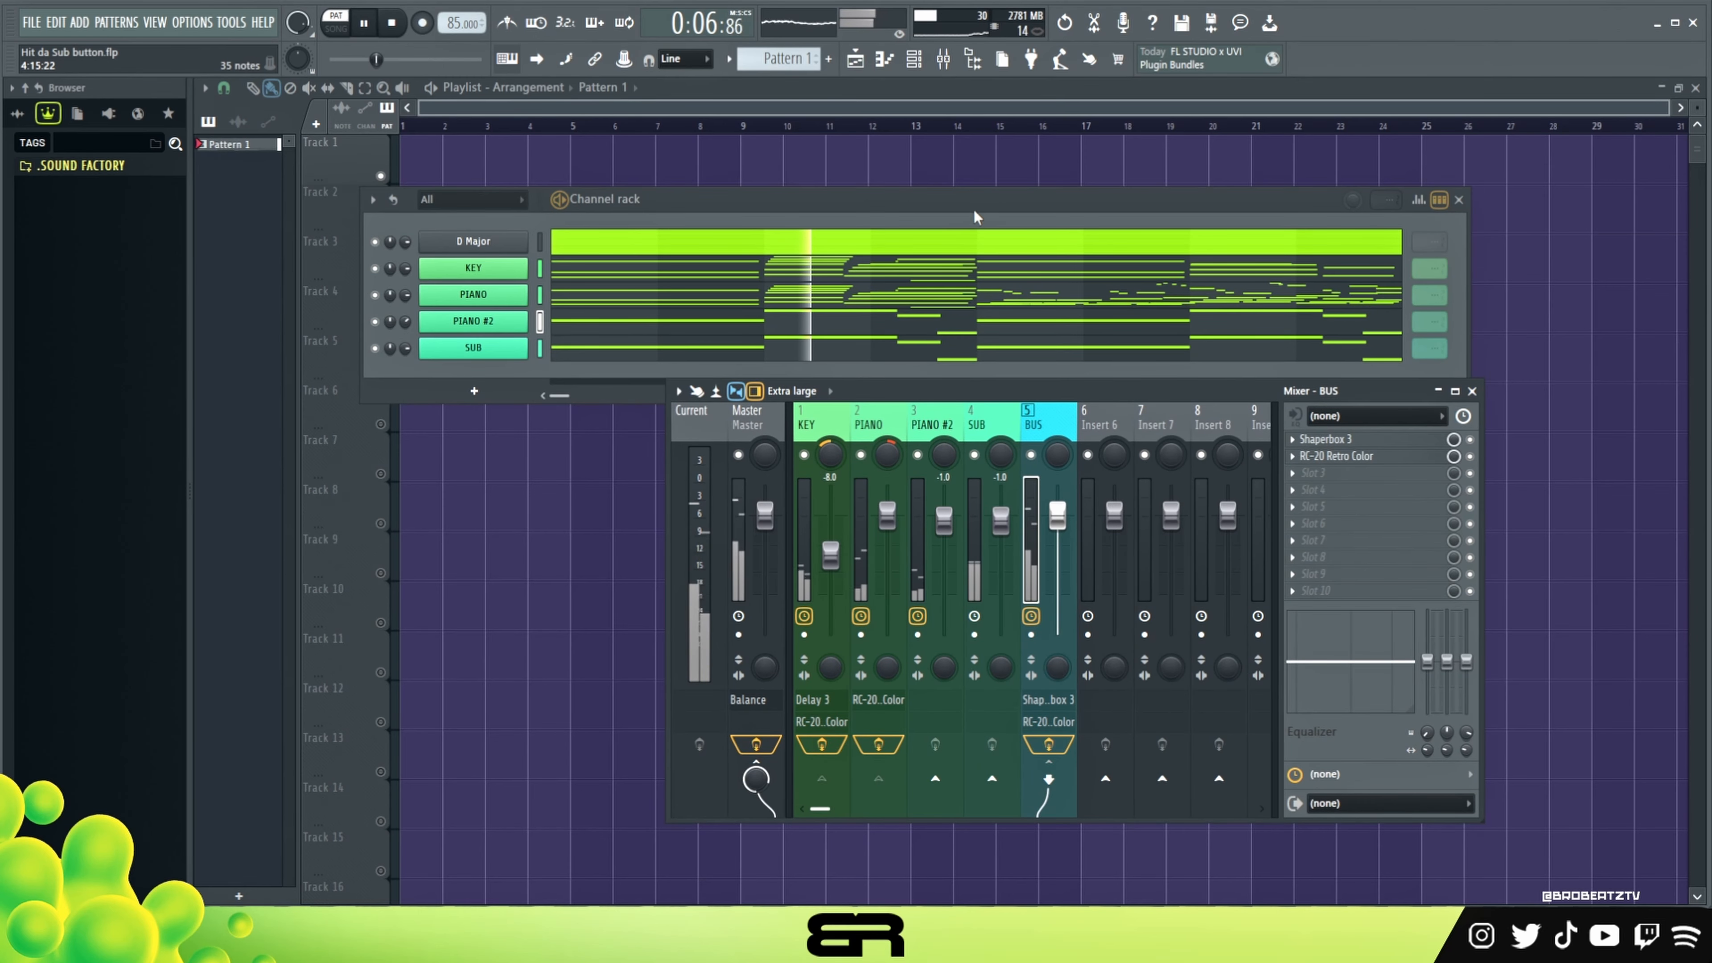
left_click_drag(977, 207, 935, 163)
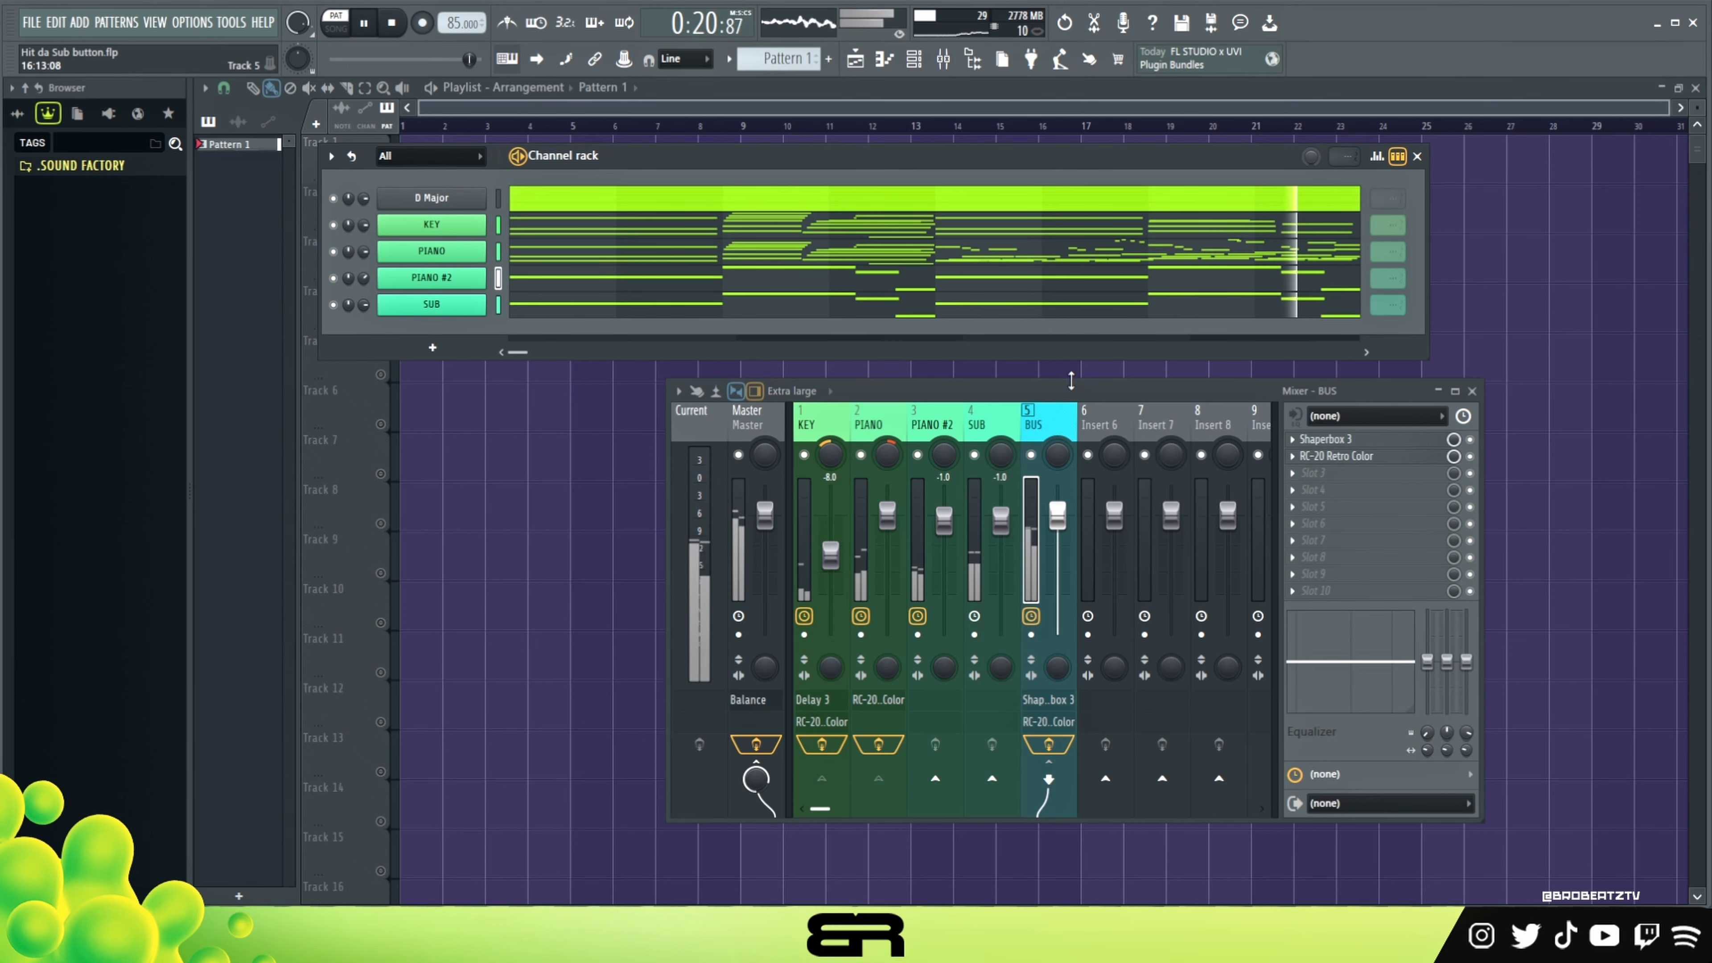
left_click_drag(1067, 394, 986, 378)
key("space")
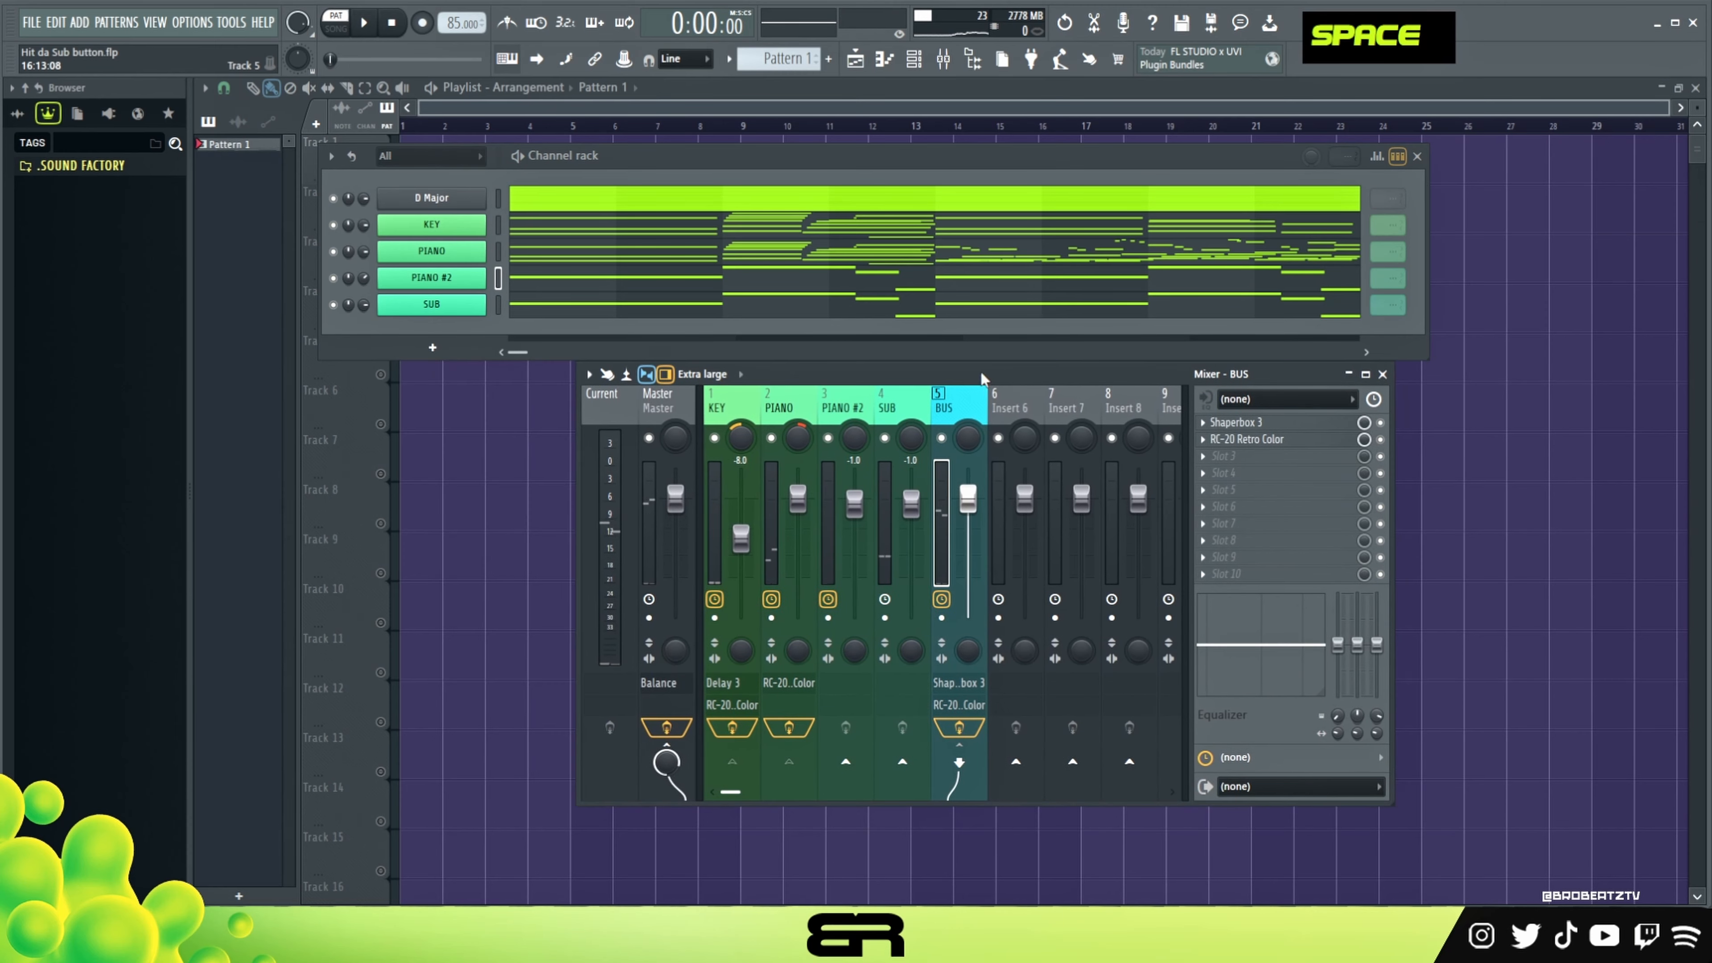
left_click_drag(1103, 388, 1095, 337)
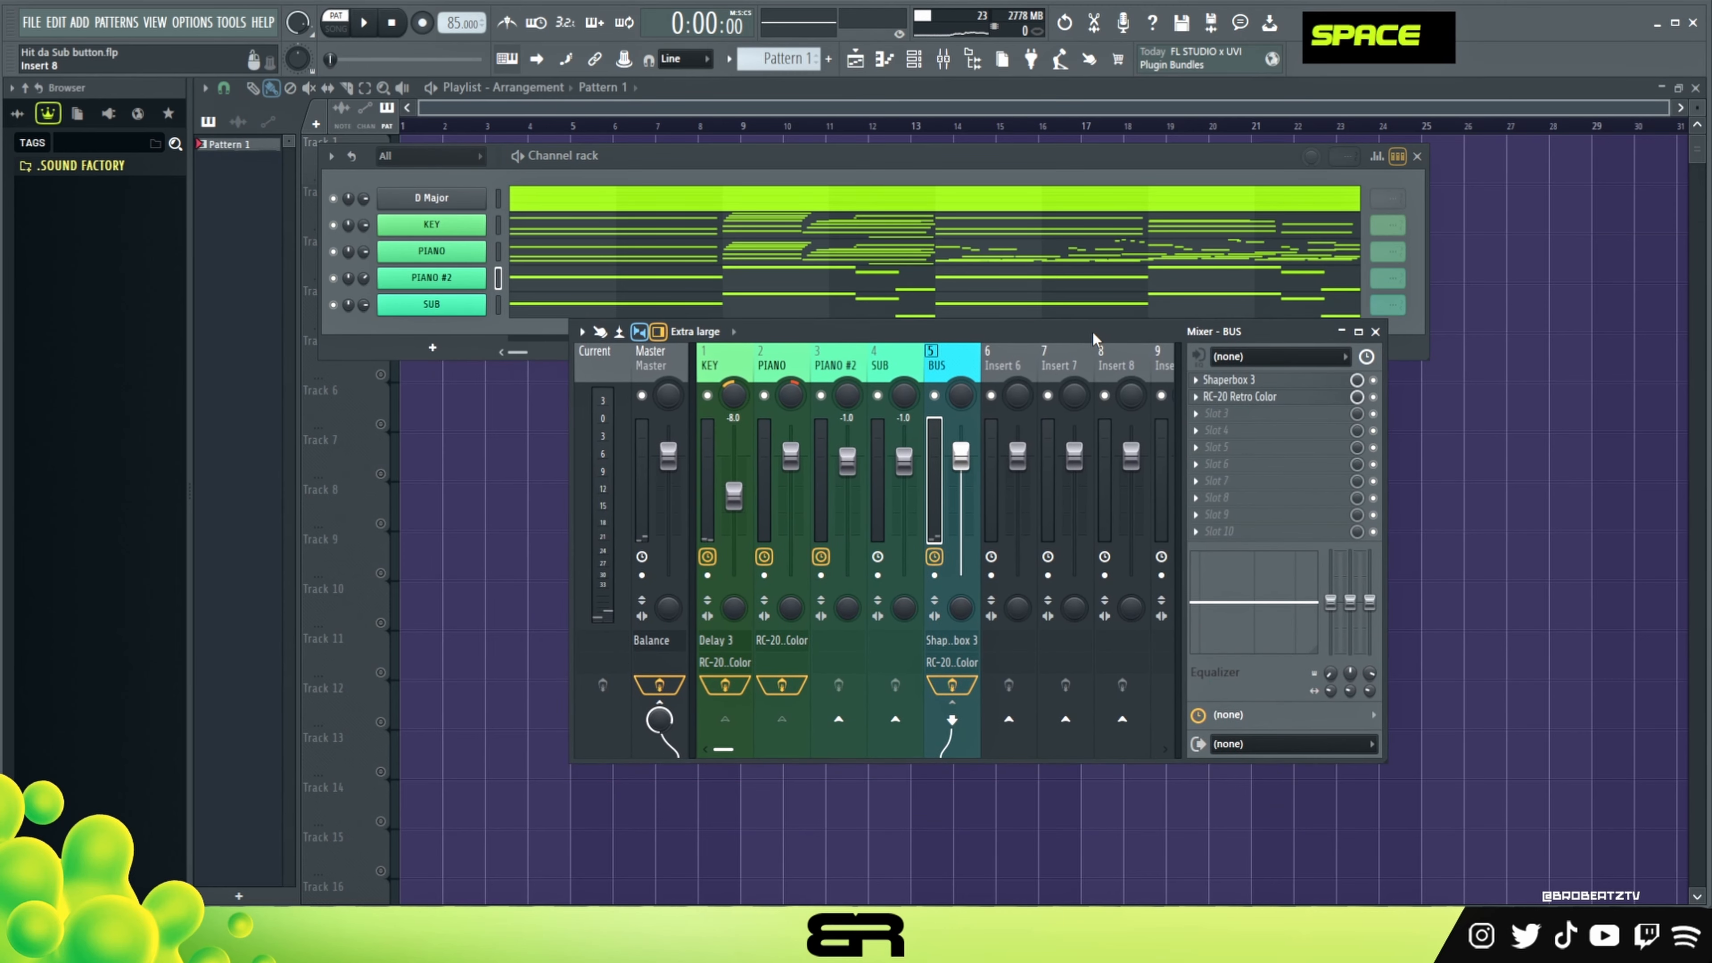